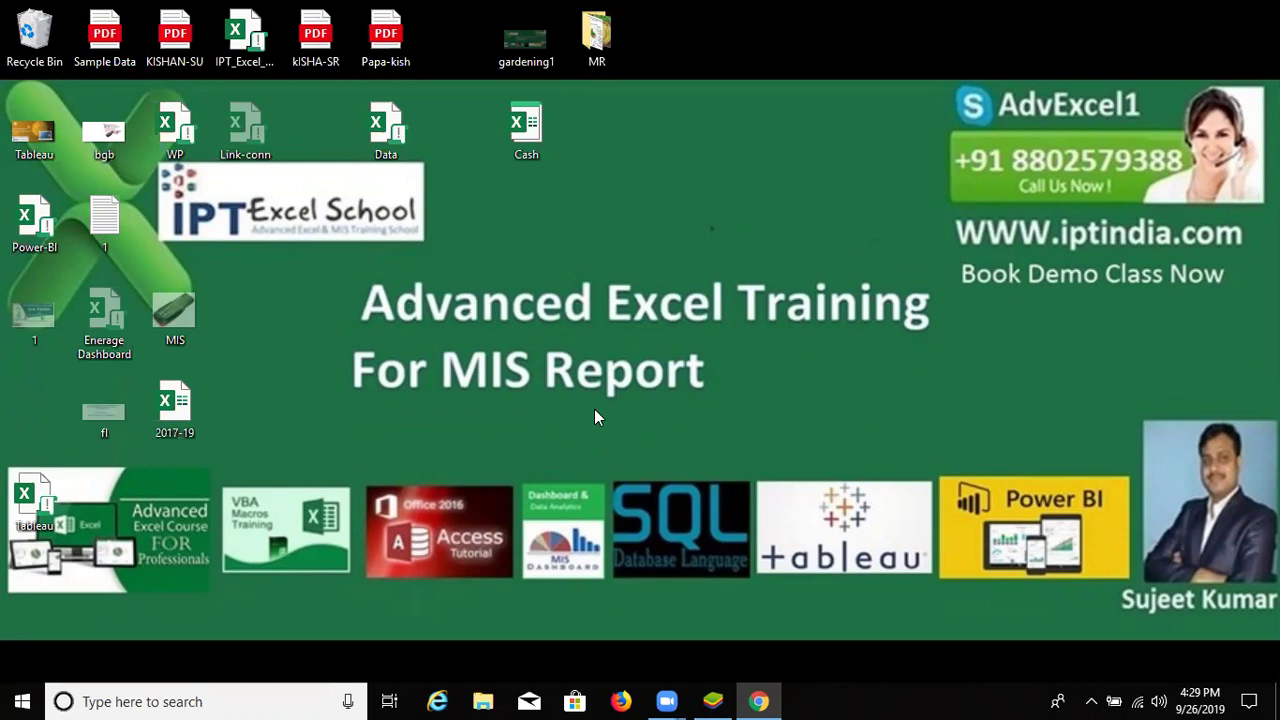
- Find Excel through Windows search, launch it, and create a new Blank workbook (Book1)
key("super")
type("e")
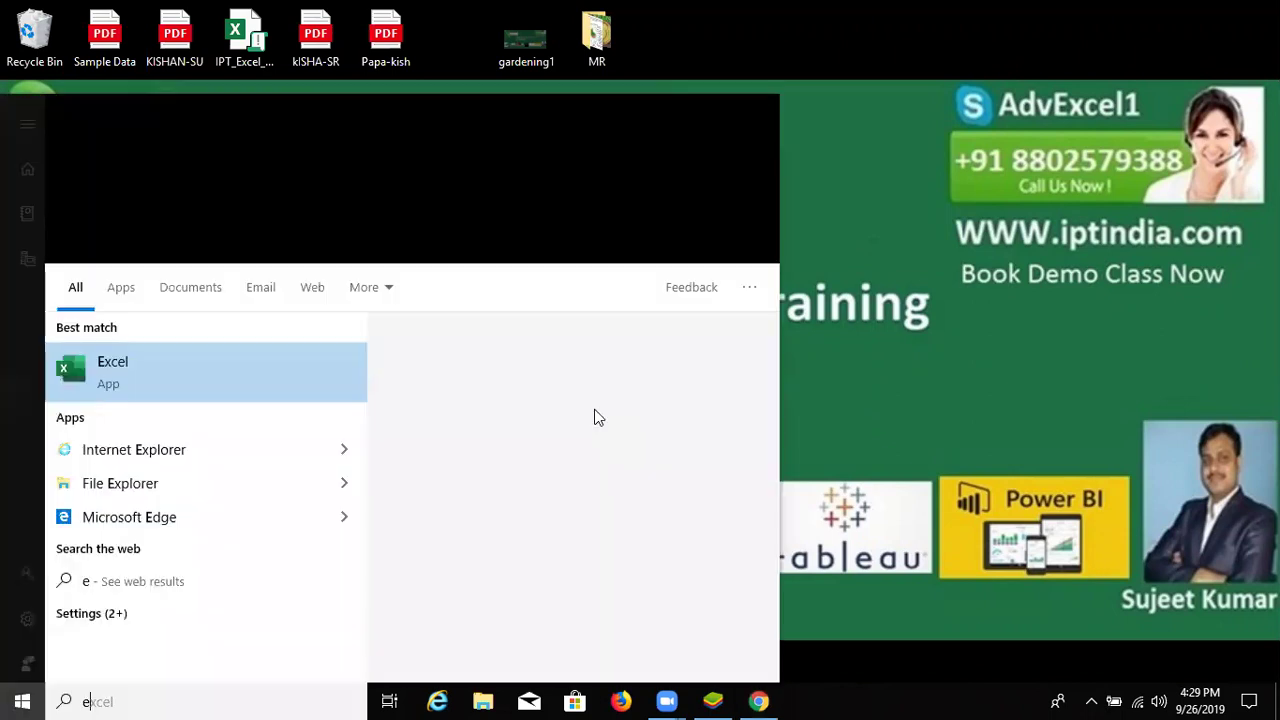
left_click(572, 260)
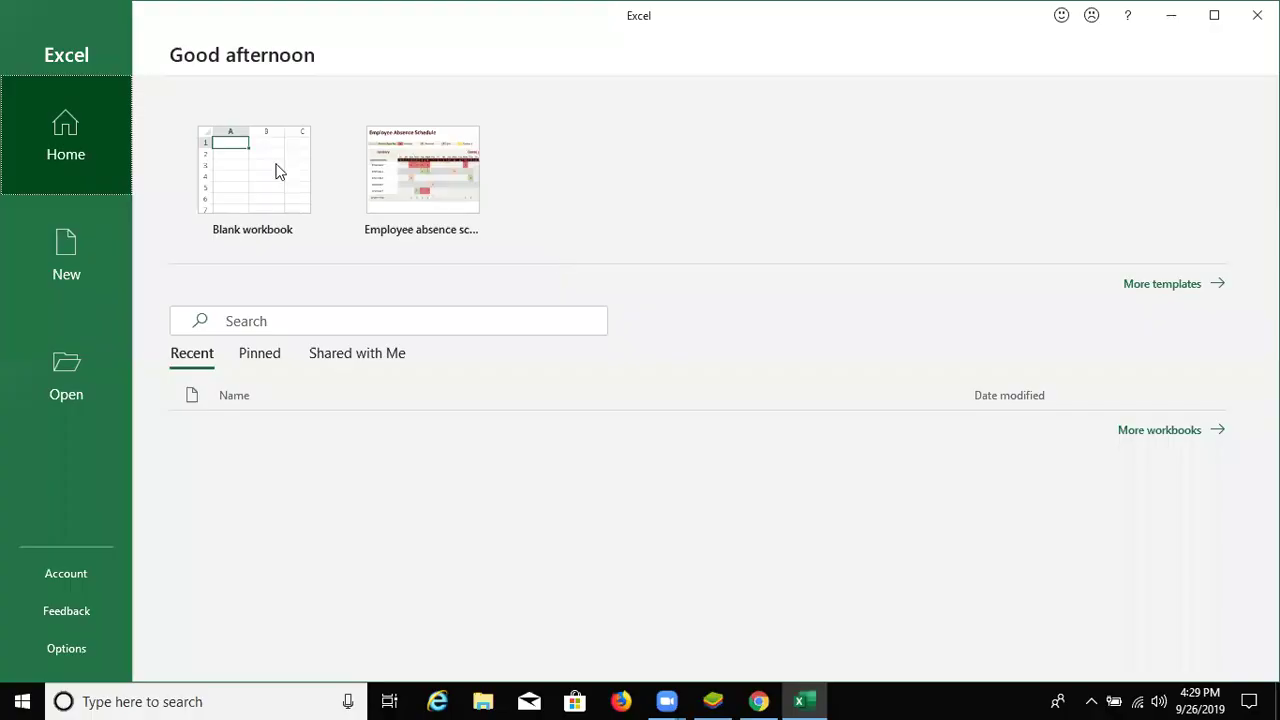
left_click(297, 155)
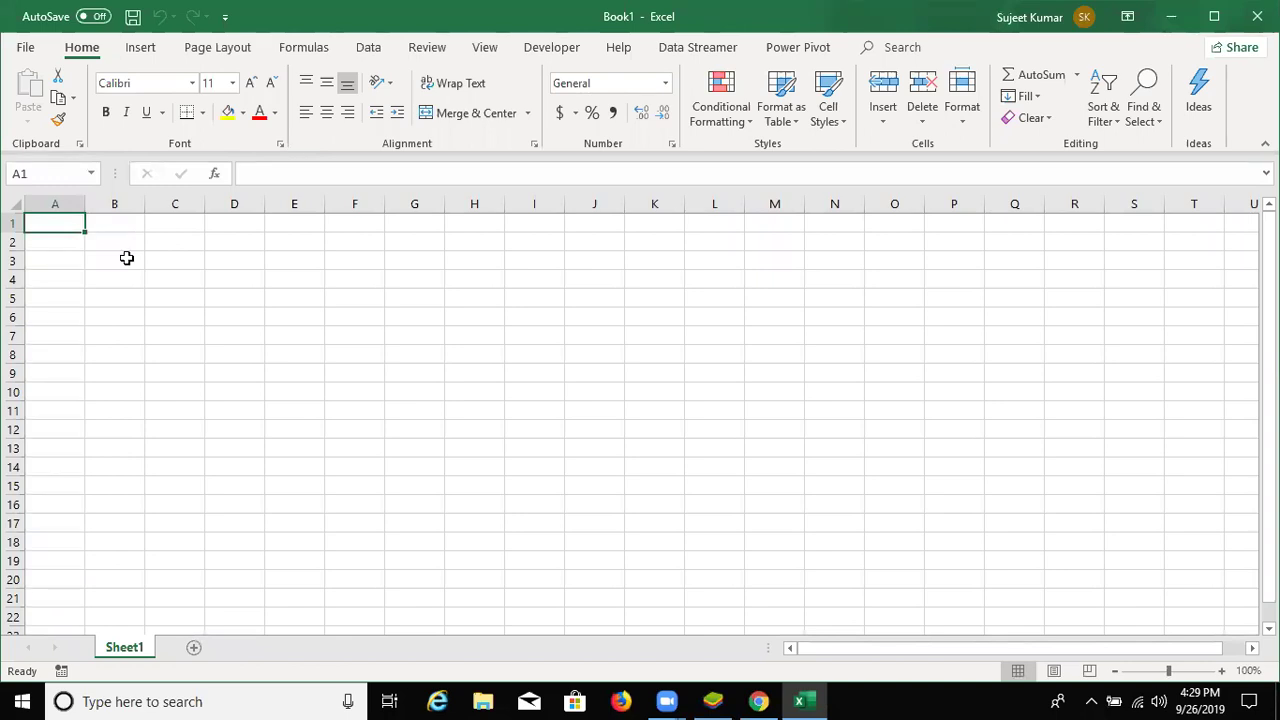
left_click(763, 700)
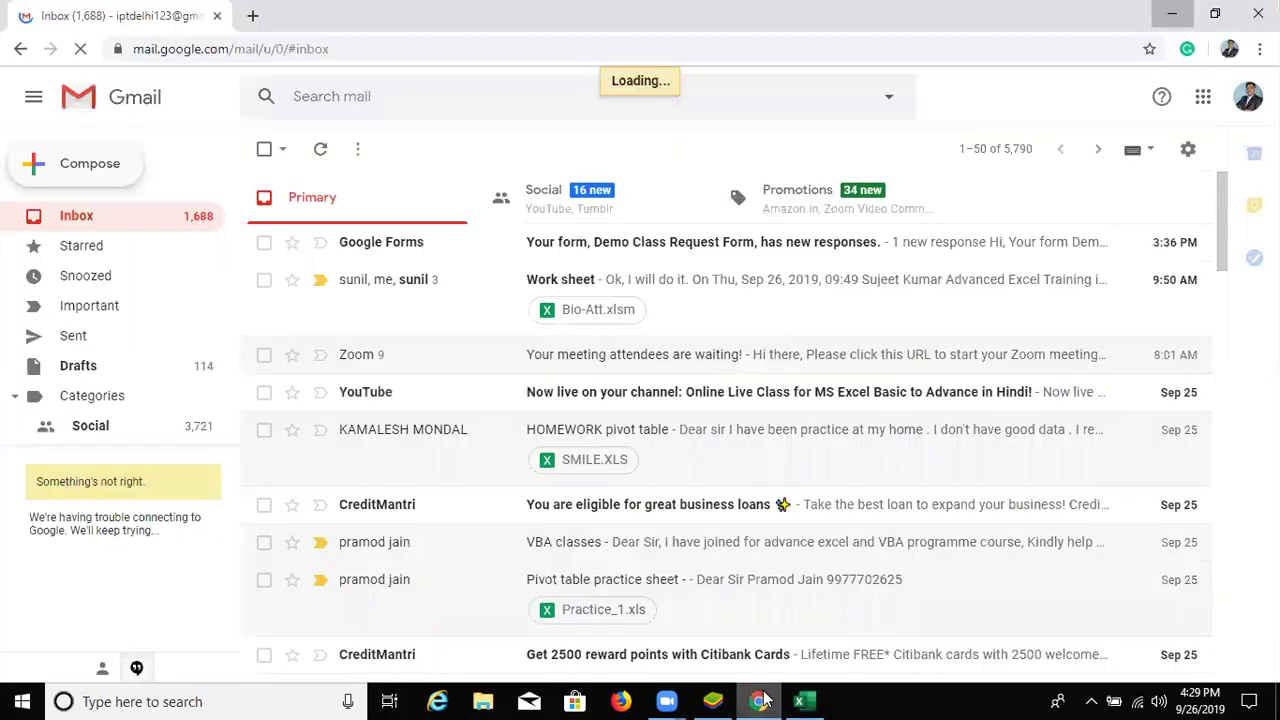
left_click(762, 700)
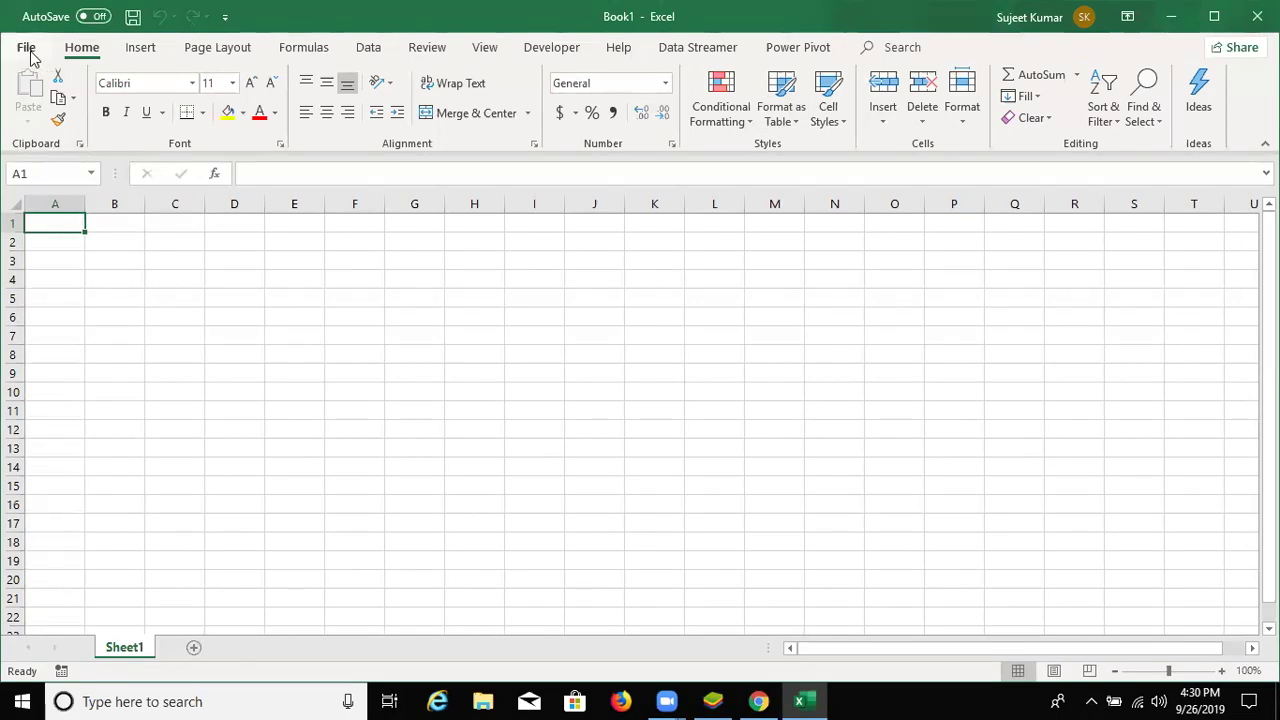
- Confirm in Excel Options' COM Add-ins list that Power Pivot is enabled
left_click(30, 52)
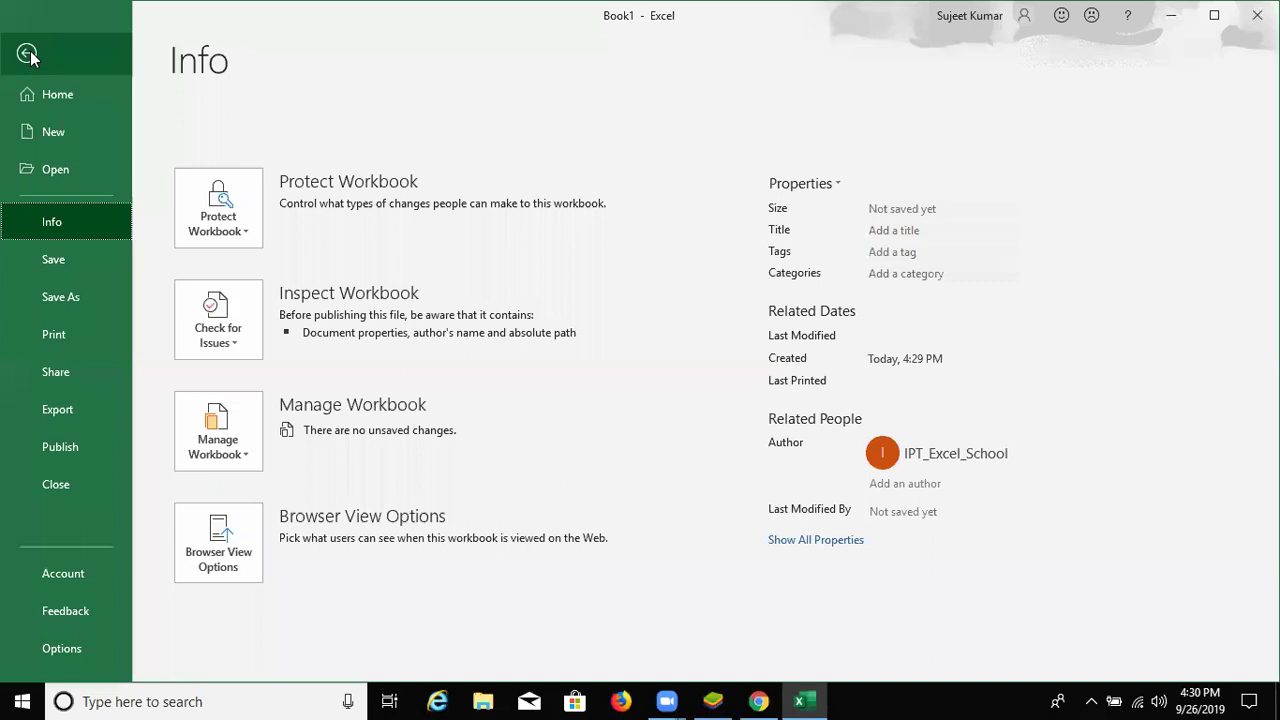
left_click(90, 656)
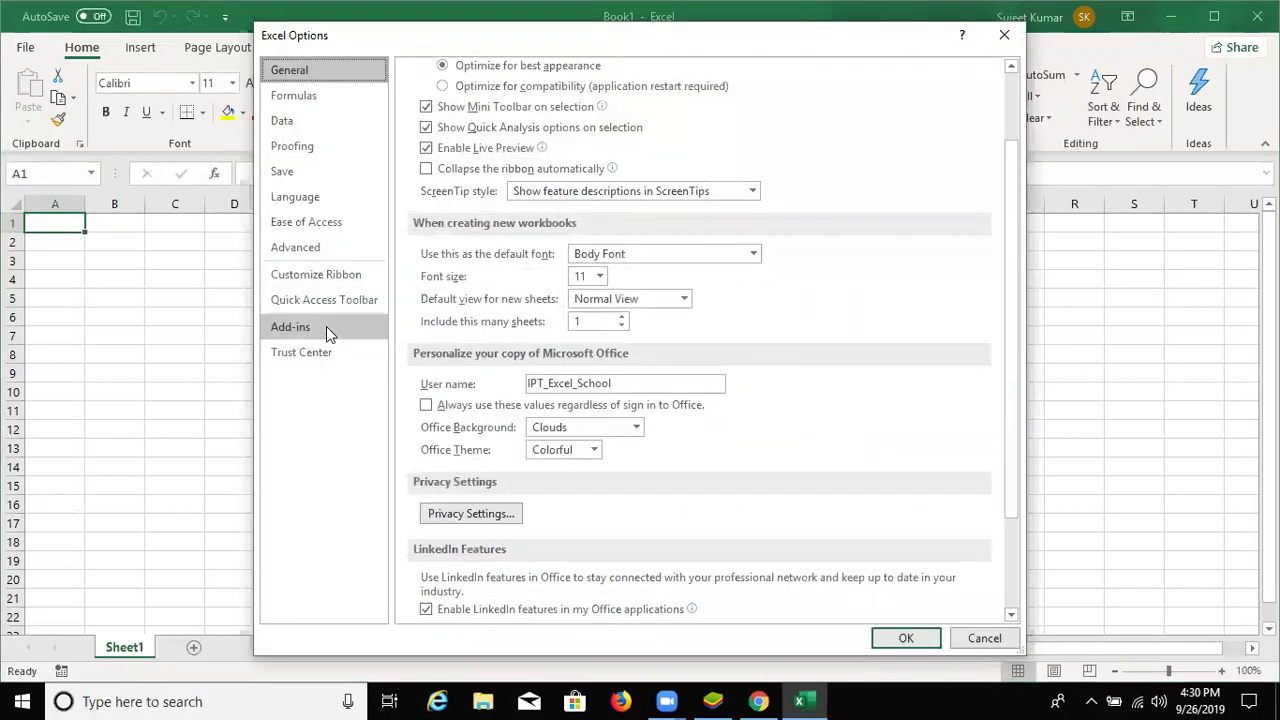
left_click(326, 326)
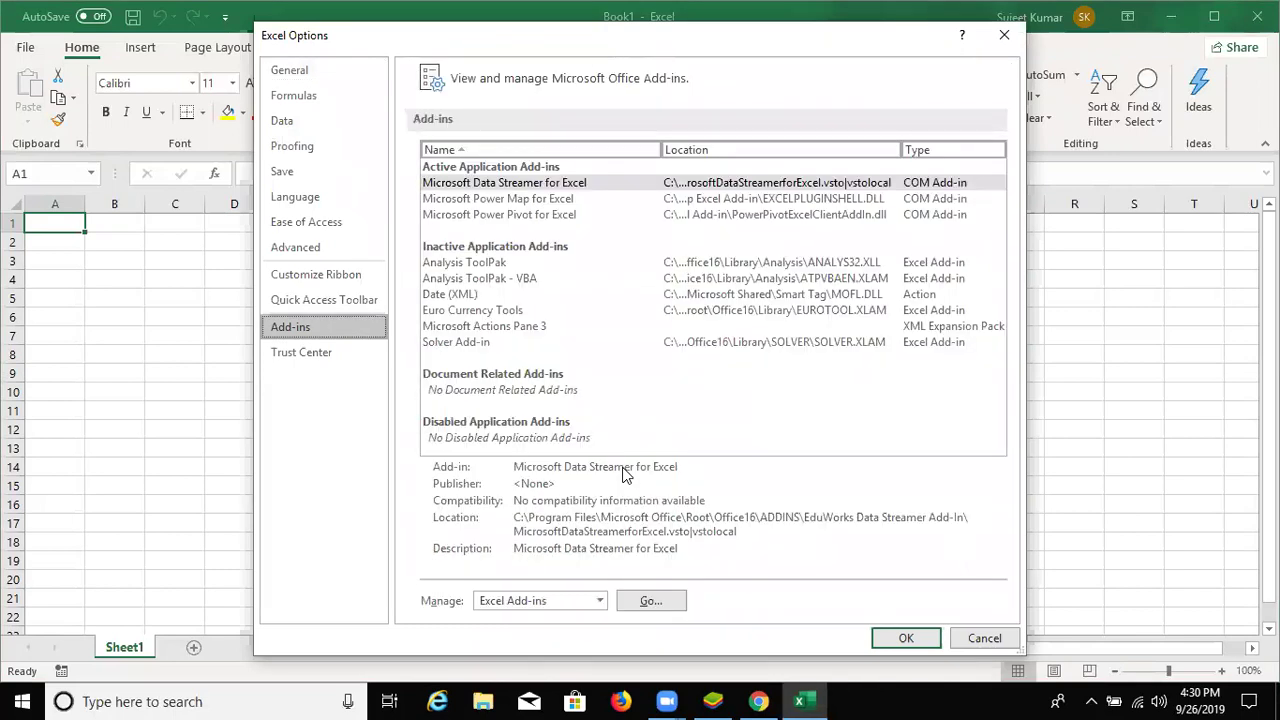
left_click(505, 602)
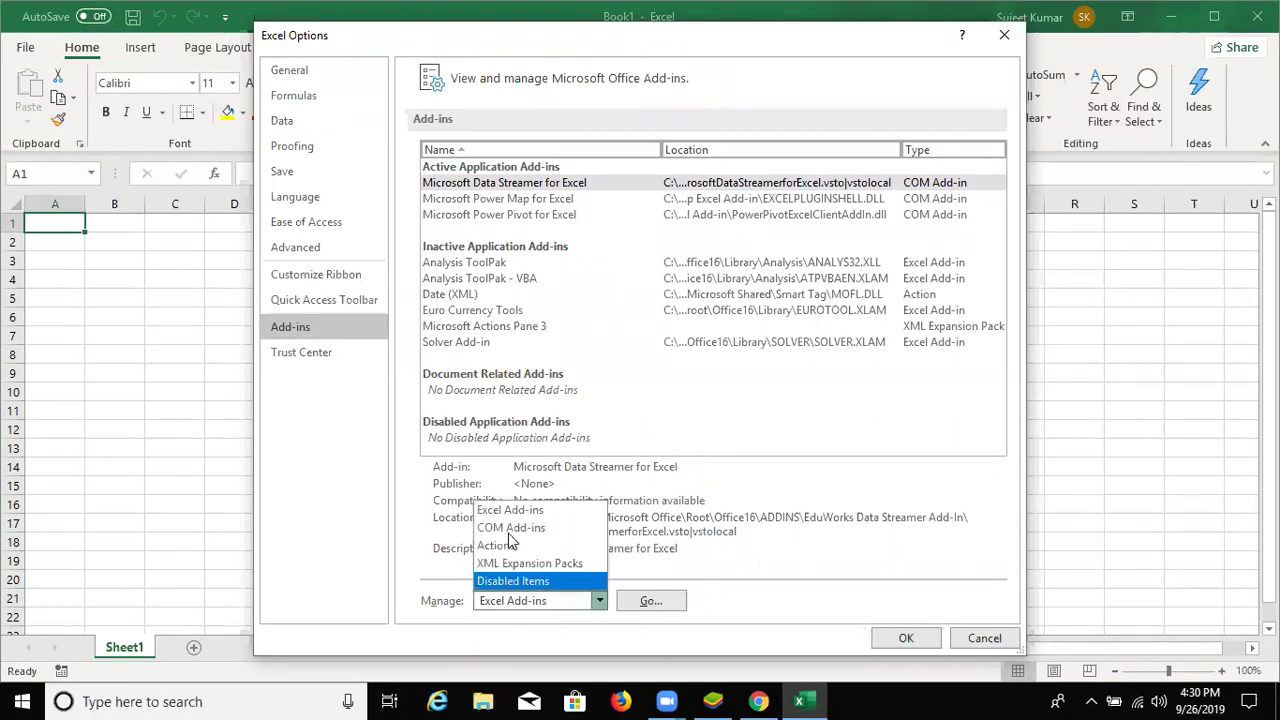
left_click(630, 606)
left_click(648, 601)
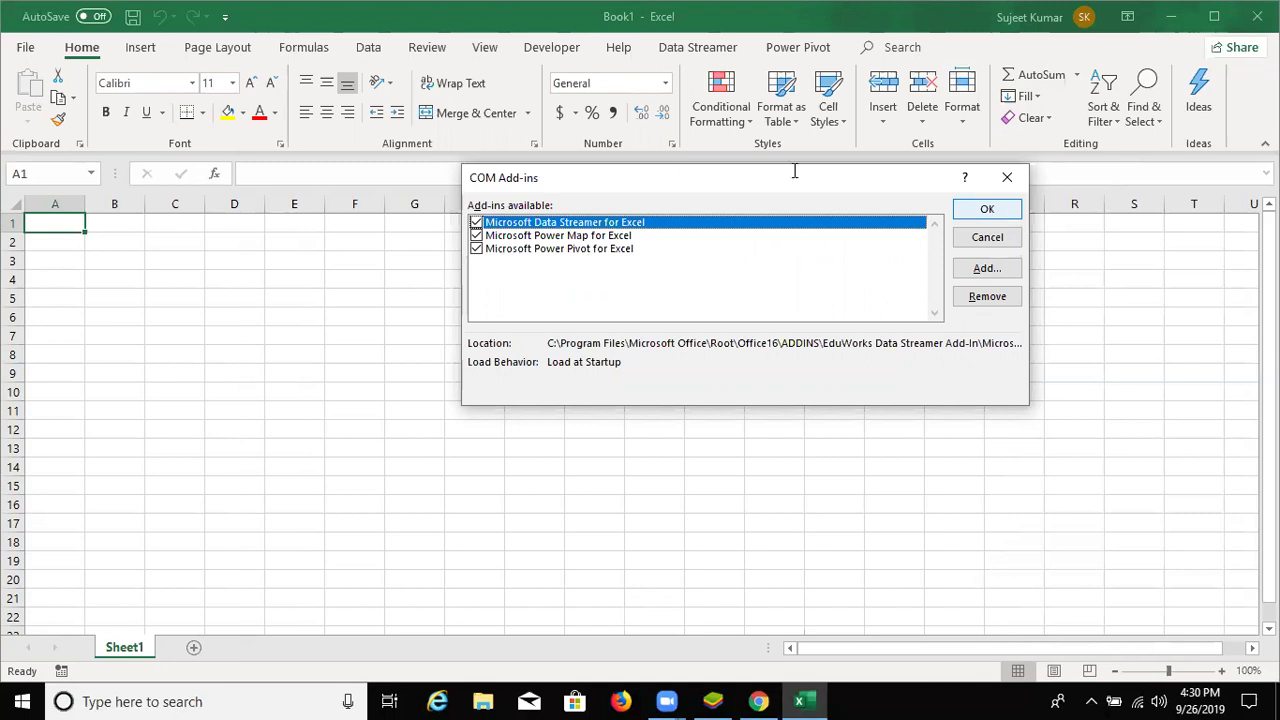
key("Return")
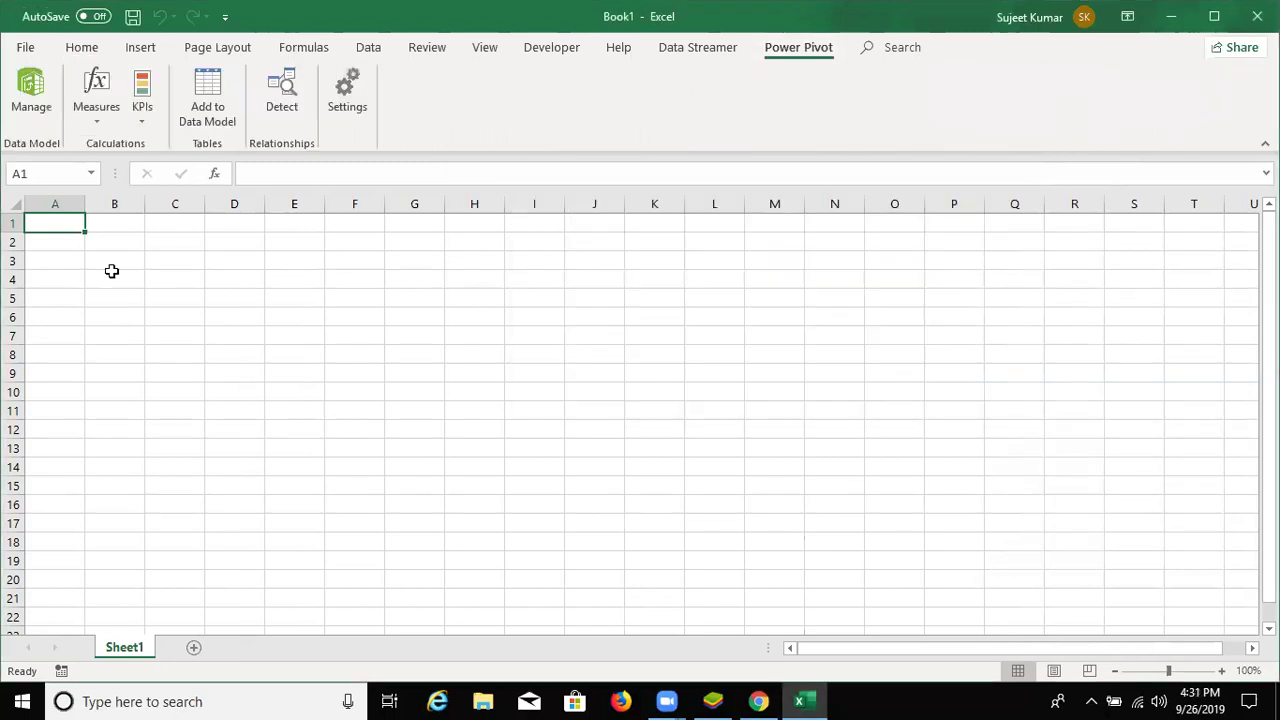
left_click(256, 248)
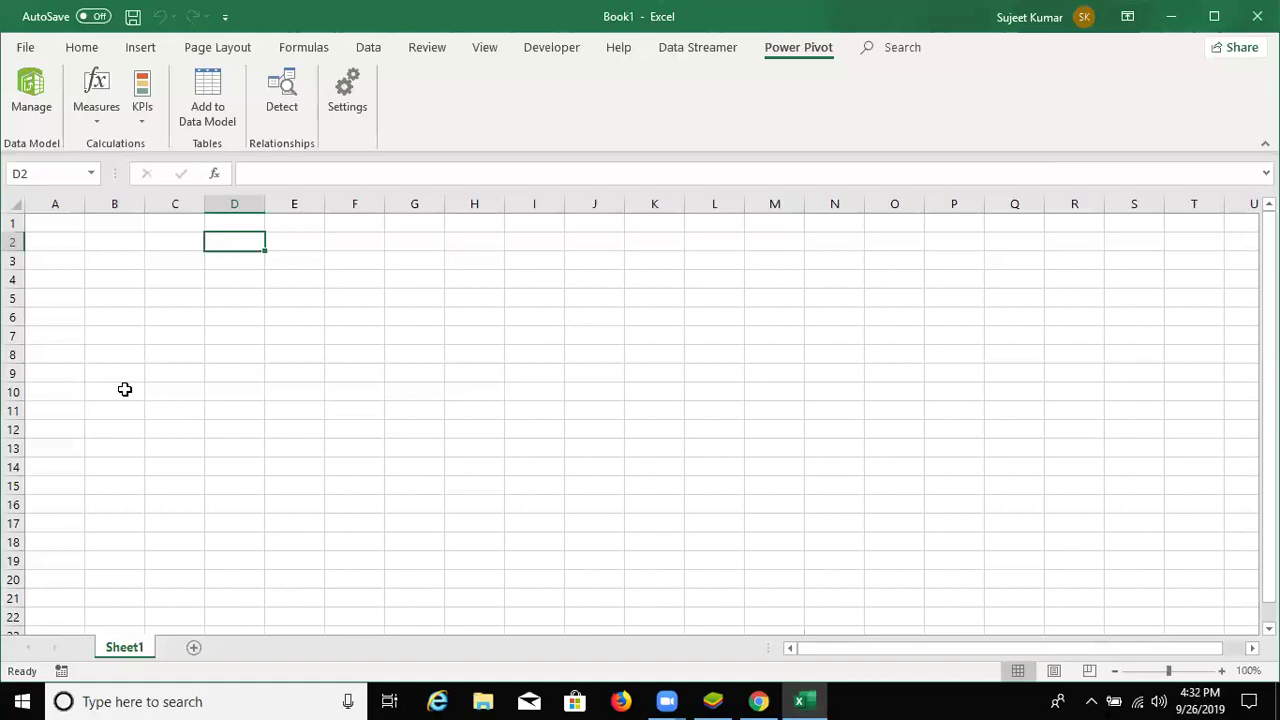
key("Up")
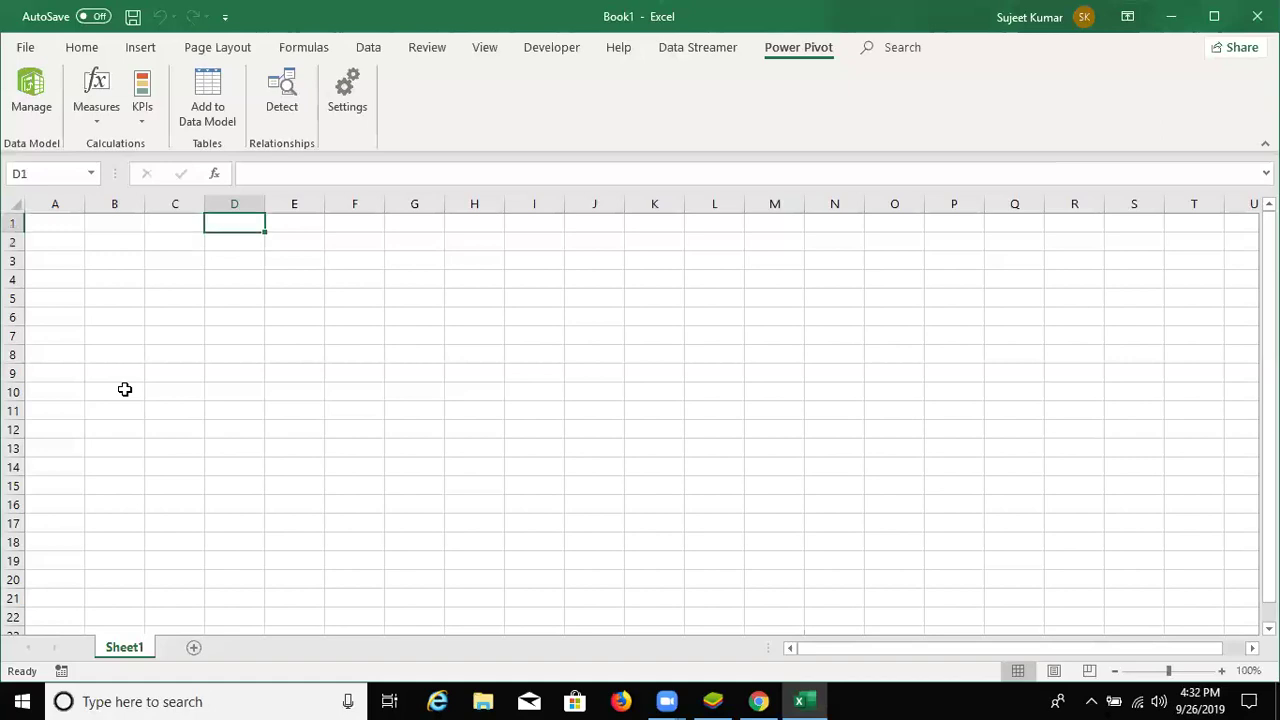
key("ctrl+Home")
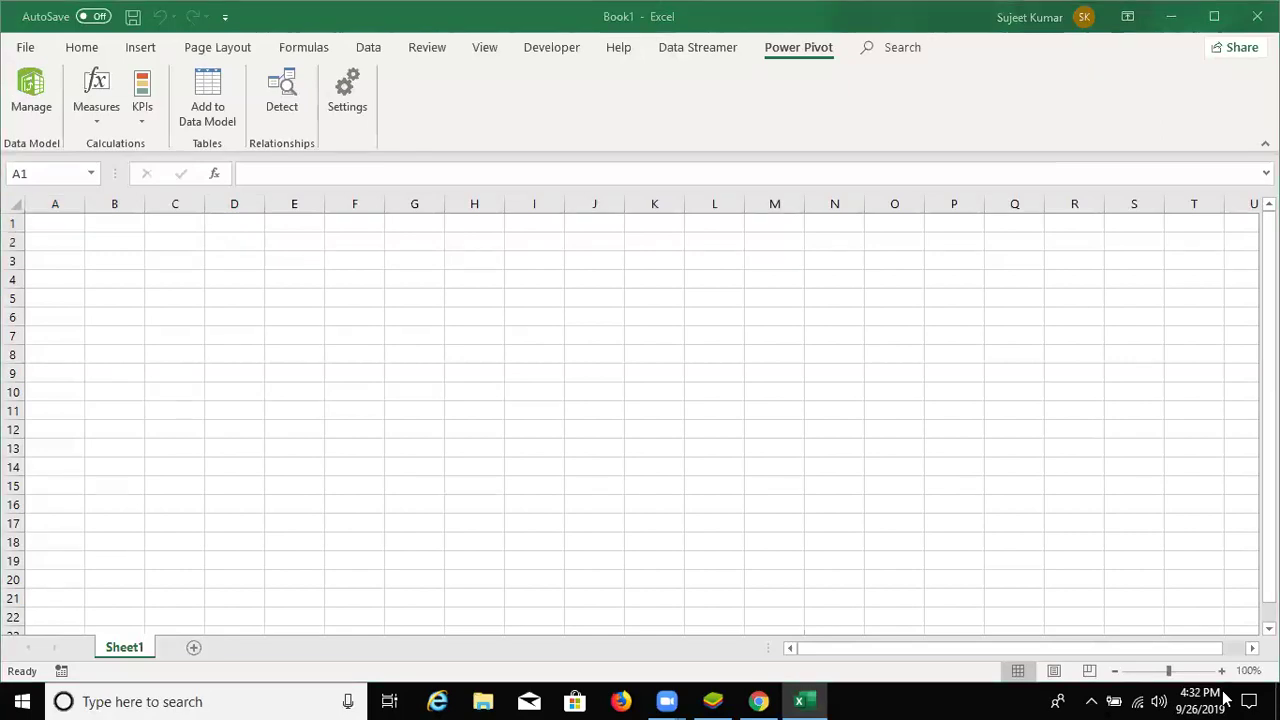
- Open the Data workbook from the recent list and scroll through its employee table
left_click(27, 48)
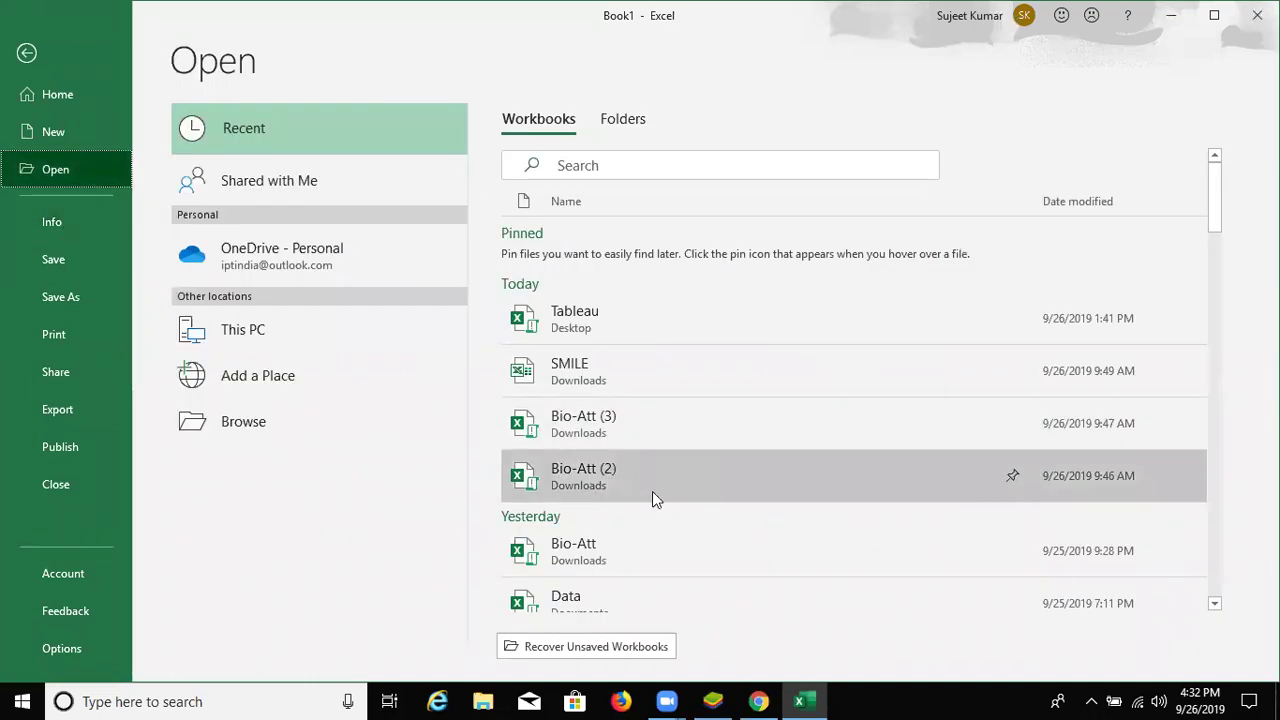
left_click(637, 598)
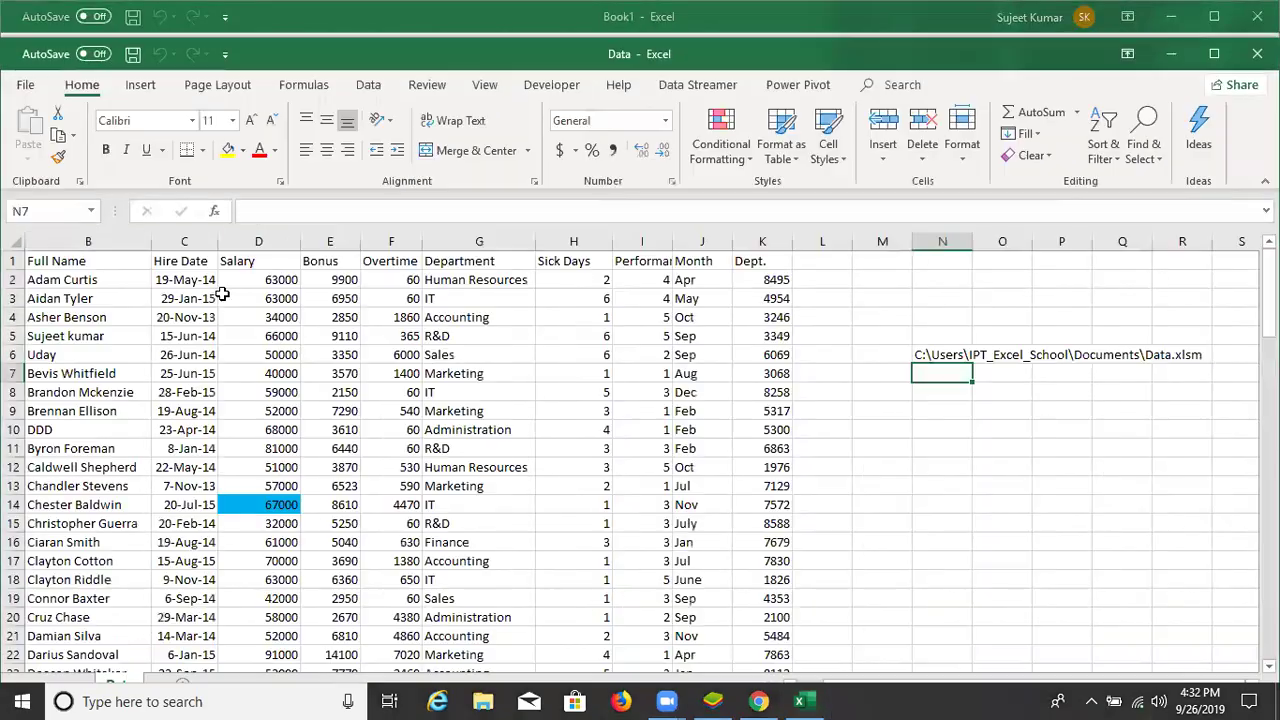
left_click(374, 482)
scroll(509, 519, "down", 1)
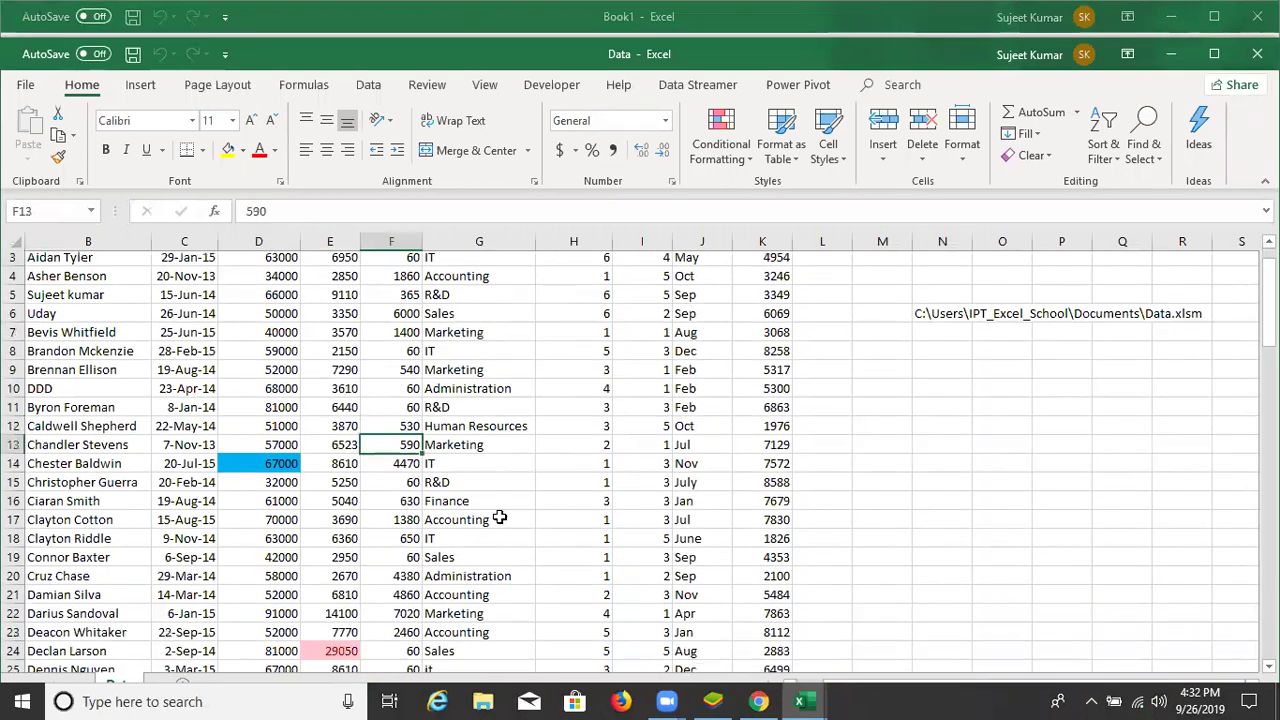
scroll(509, 519, "down", 1)
scroll(471, 420, "up", 1)
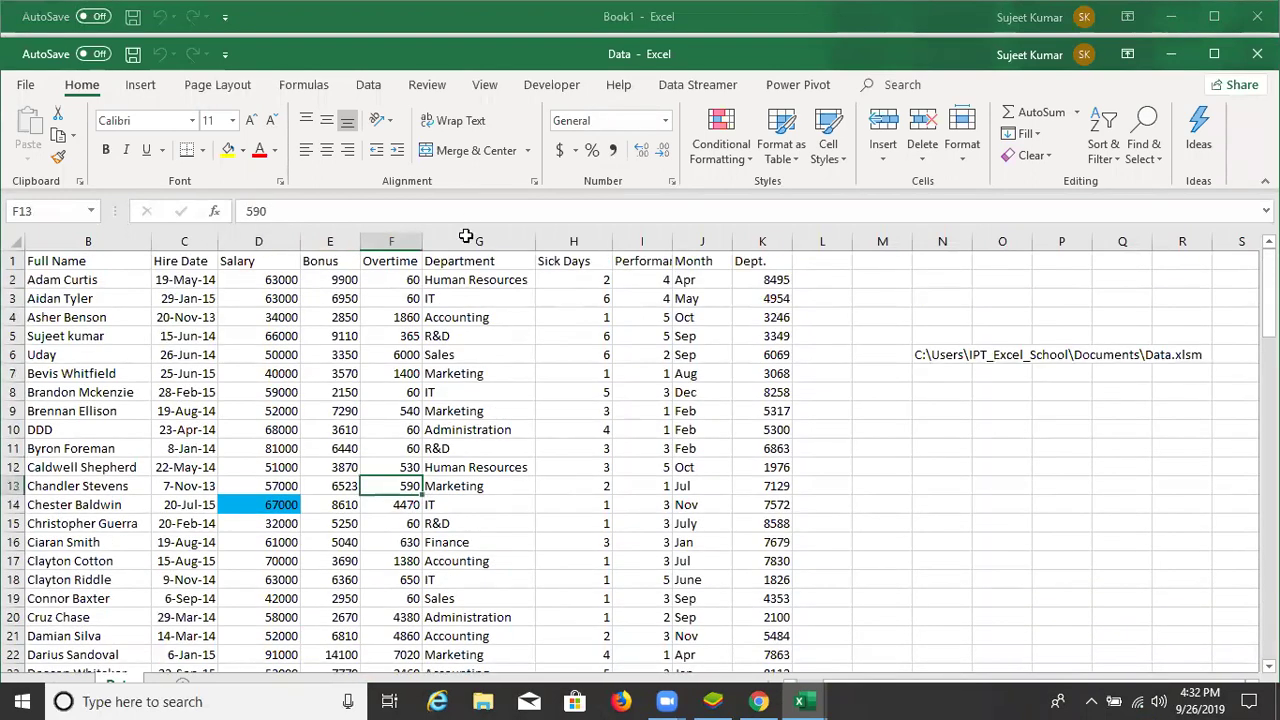
- Maximize the Data workbook window and select the Dept. heading in K1
left_click_drag(470, 241, 573, 241)
left_click(573, 241)
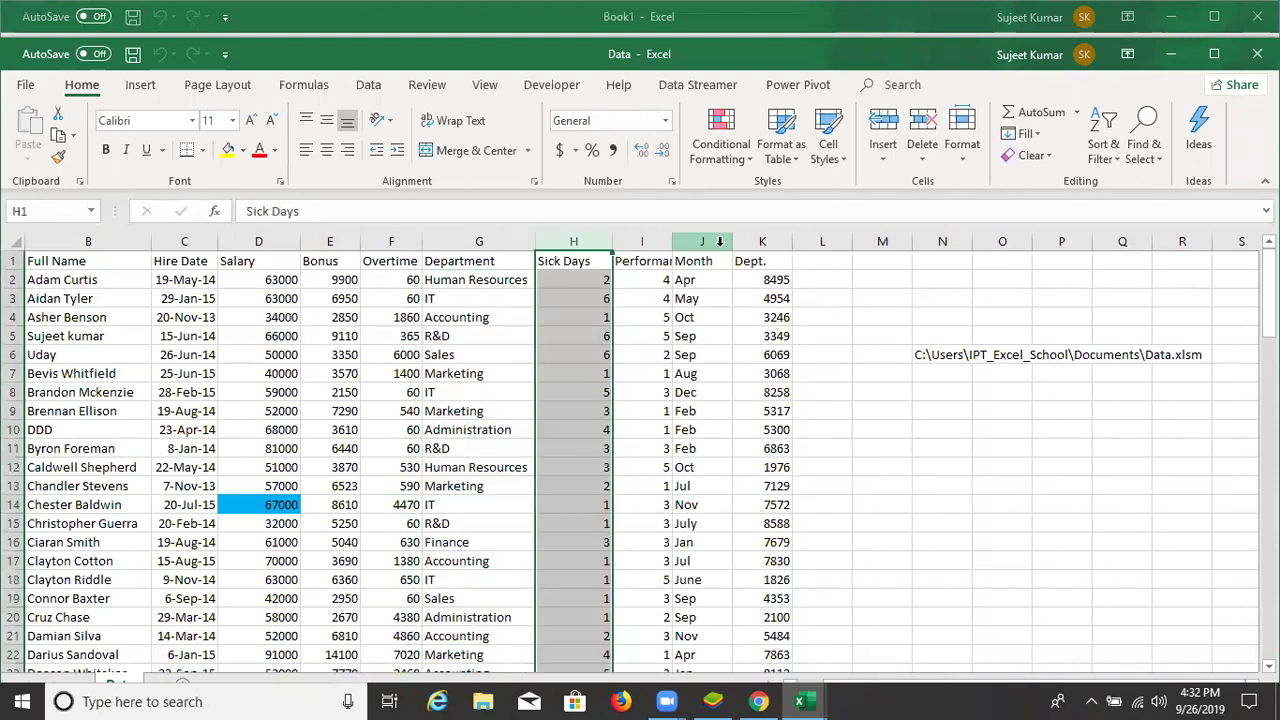
double_click(755, 50)
left_click_drag(766, 228, 765, 248)
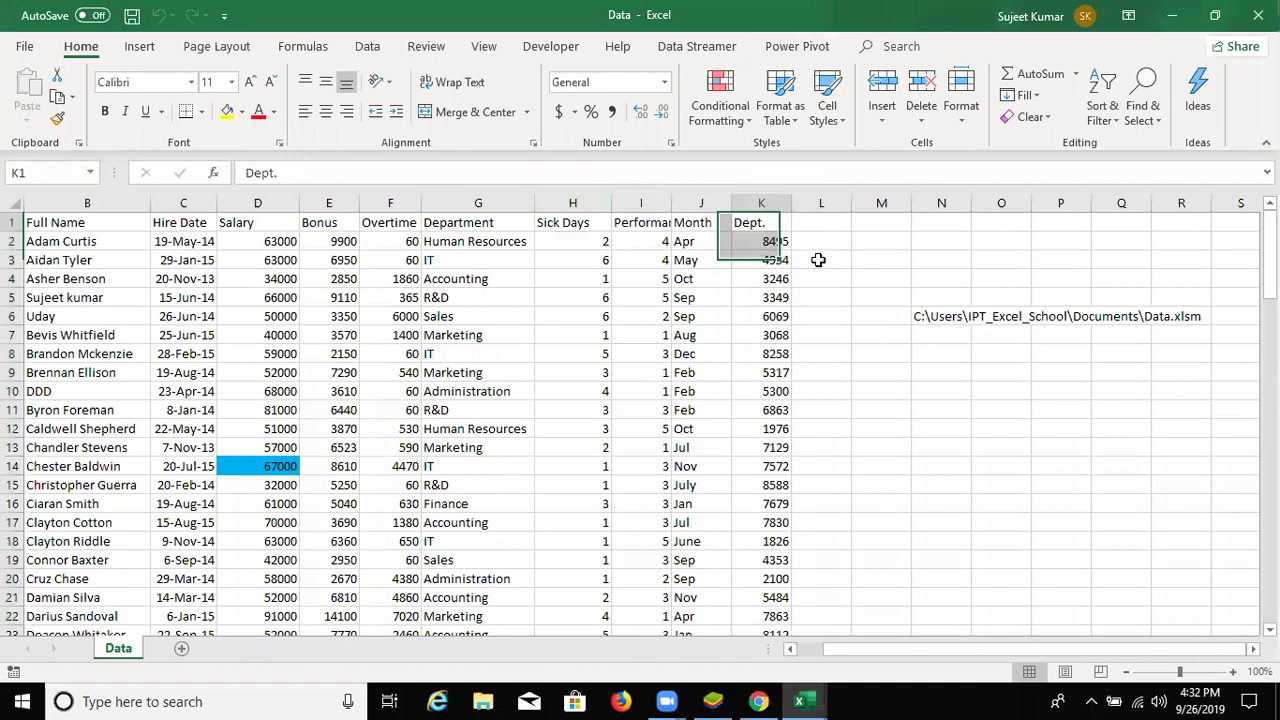
- Clear the Dept. values in column K and rename its heading to Bank-ID
key("Down")
key("ctrl+shift+Down")
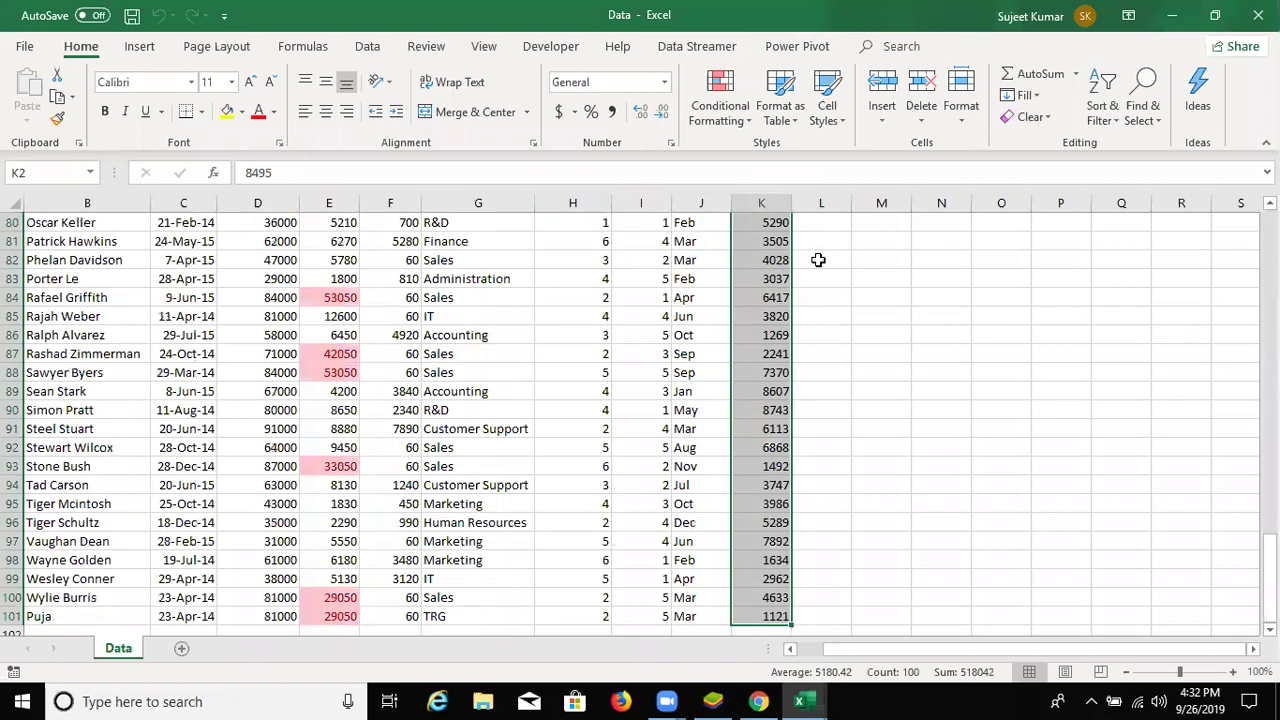
key("Delete")
key("Up")
type("B")
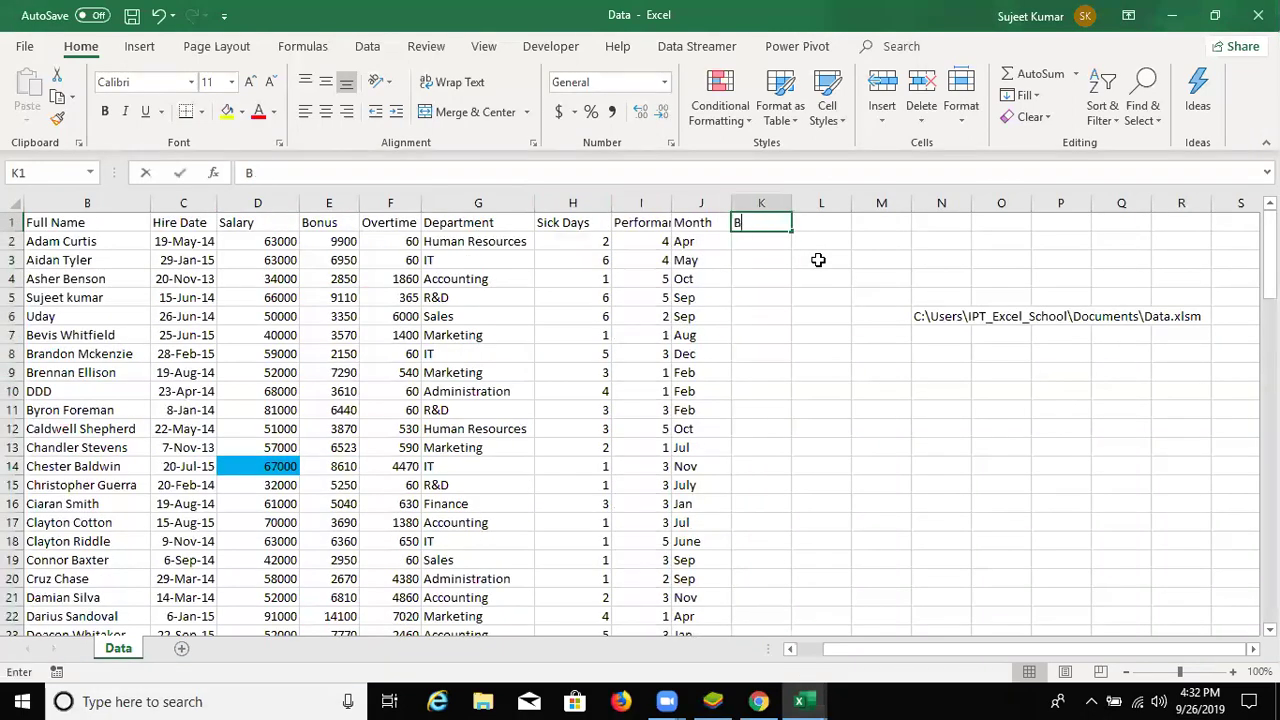
type("ank-")
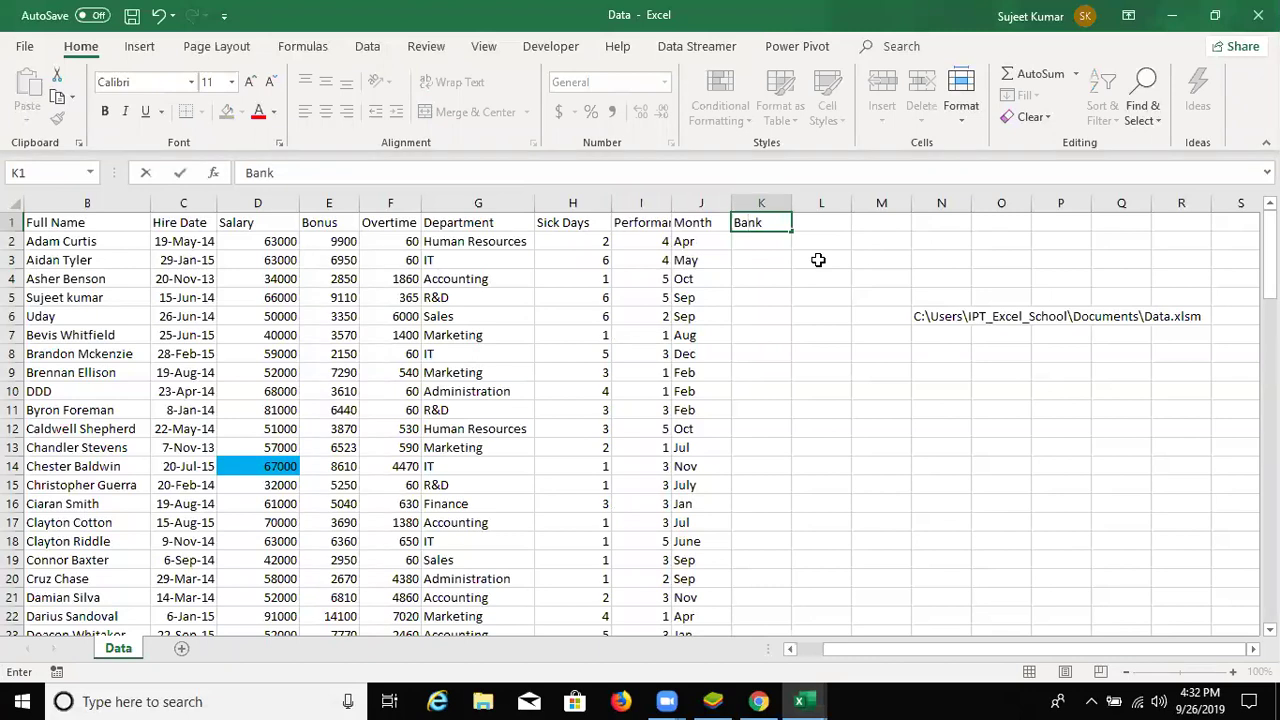
type("ID")
key("Return")
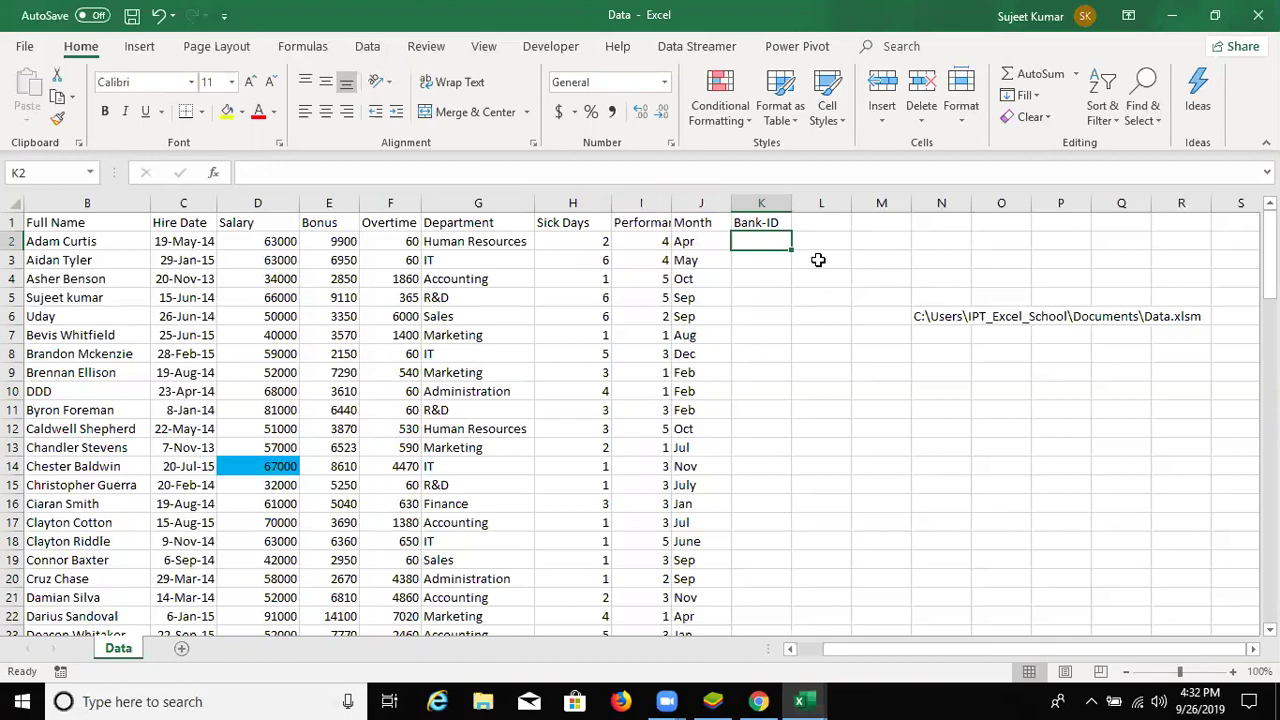
- Enter =RANDBETWEEN(1,5) in K2 and fill it down the Bank-ID column
type("=")
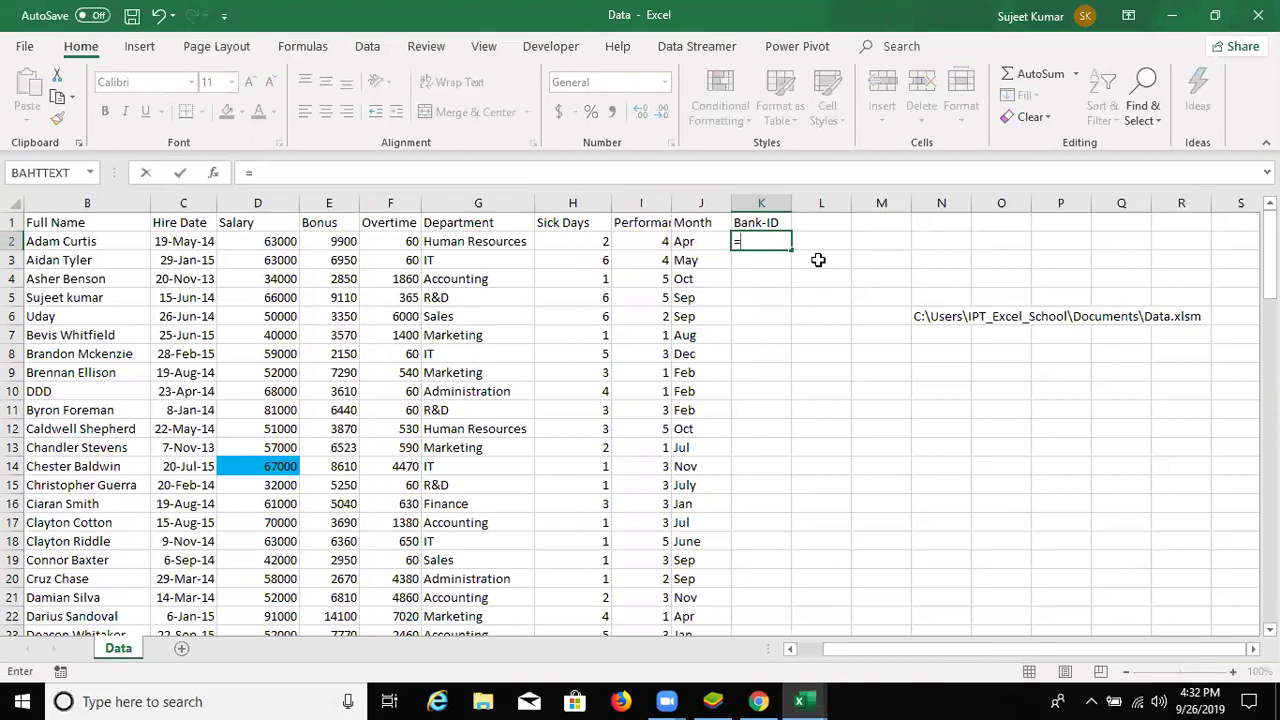
type("r")
type("a")
key("Down")
key("Down")
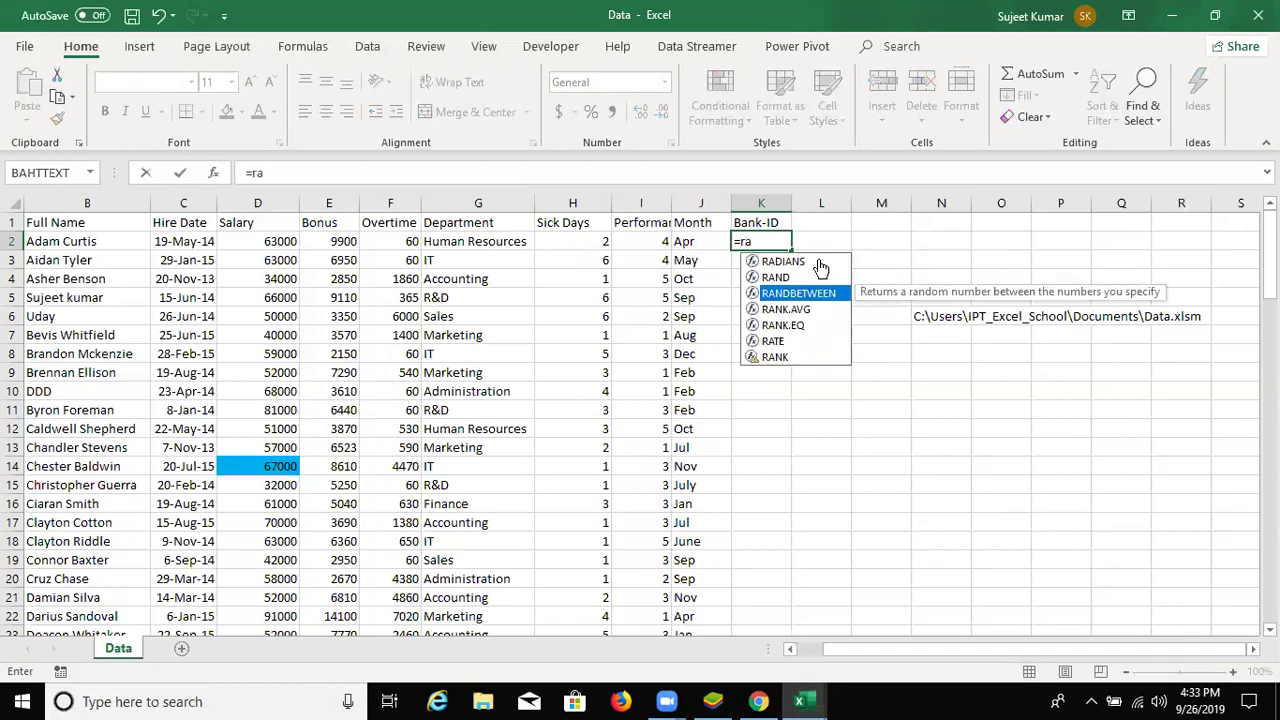
key("Tab")
type("1,")
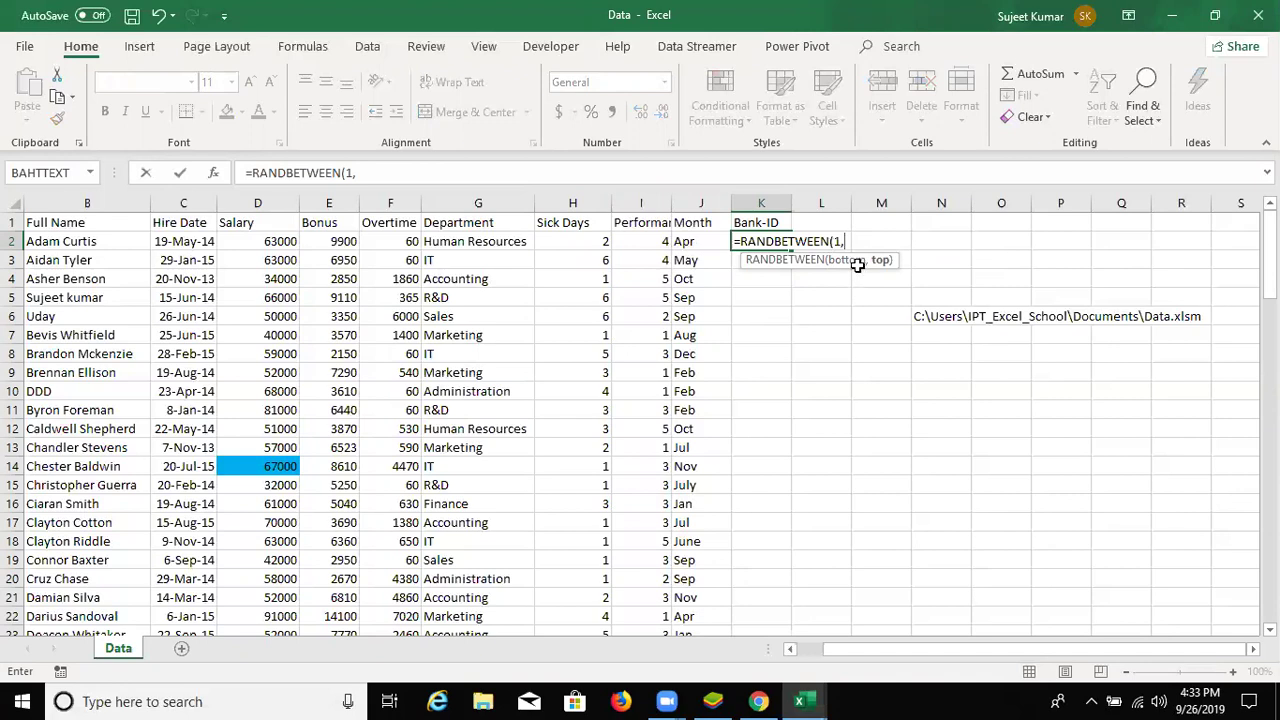
type("5)")
key("Return")
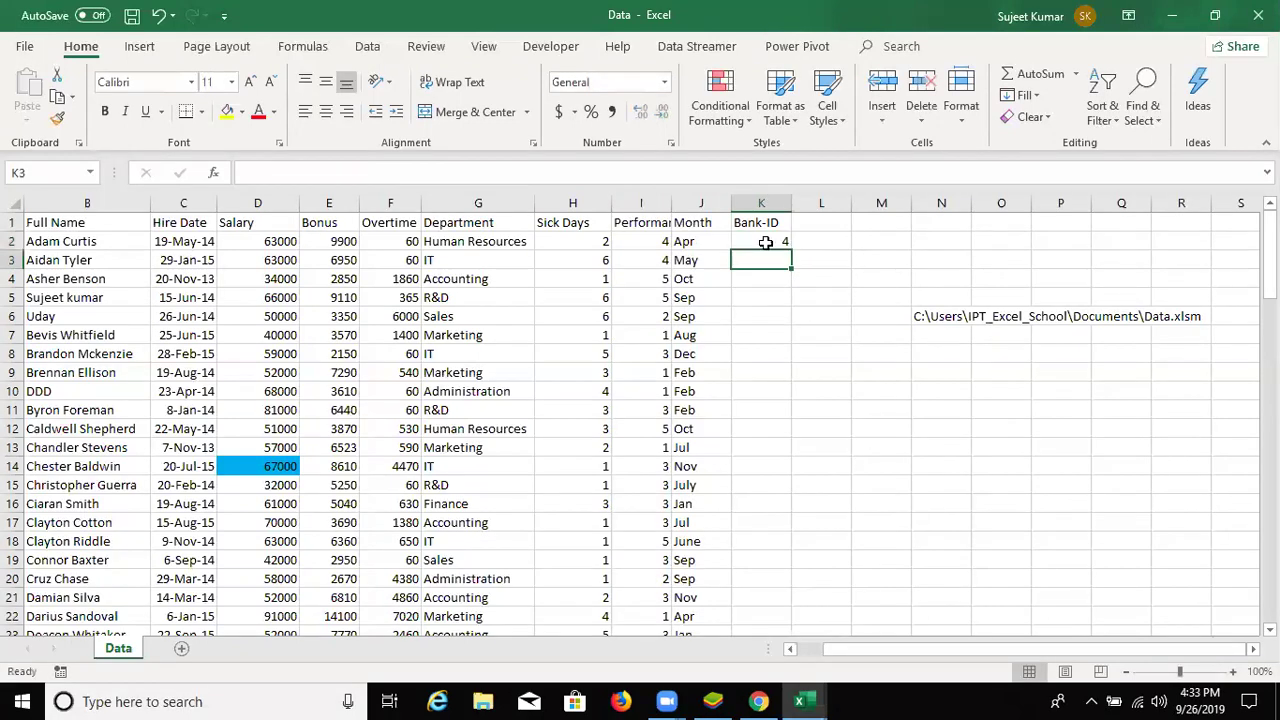
left_click(786, 246)
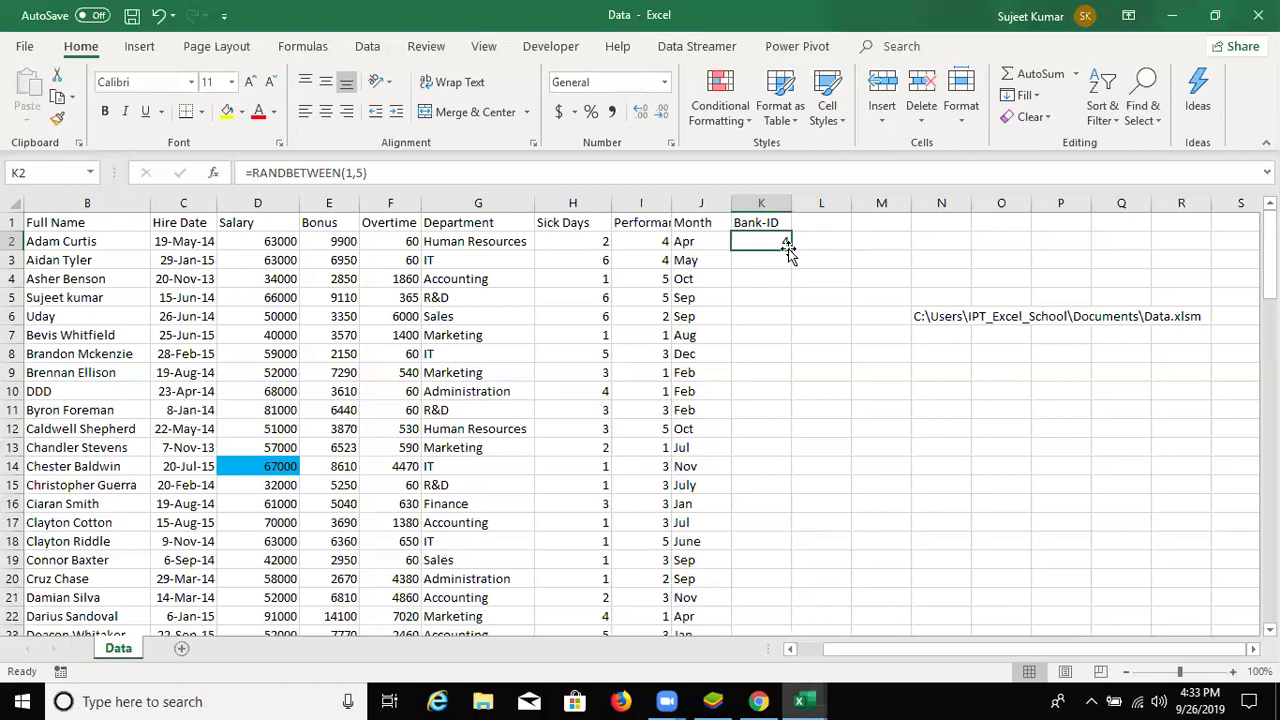
double_click(789, 250)
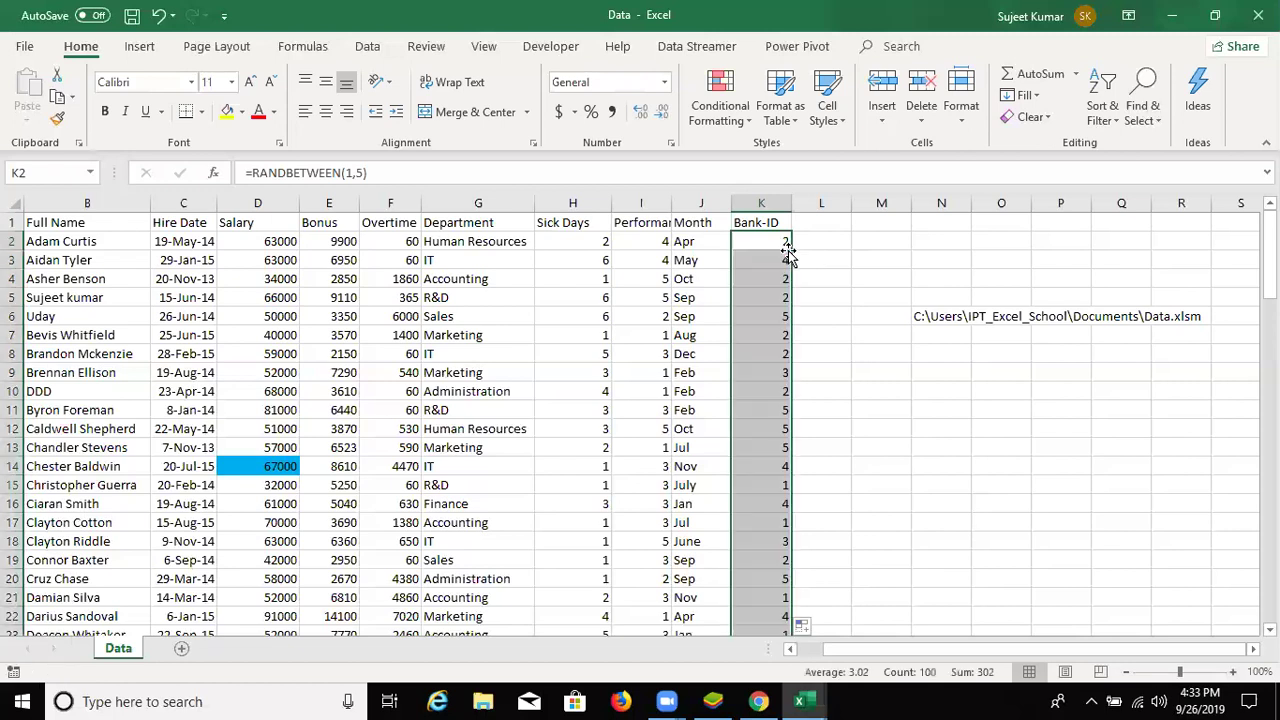
- Paste the Bank-ID column back as static values and add a new blank worksheet
key("ctrl+c")
left_click(27, 122)
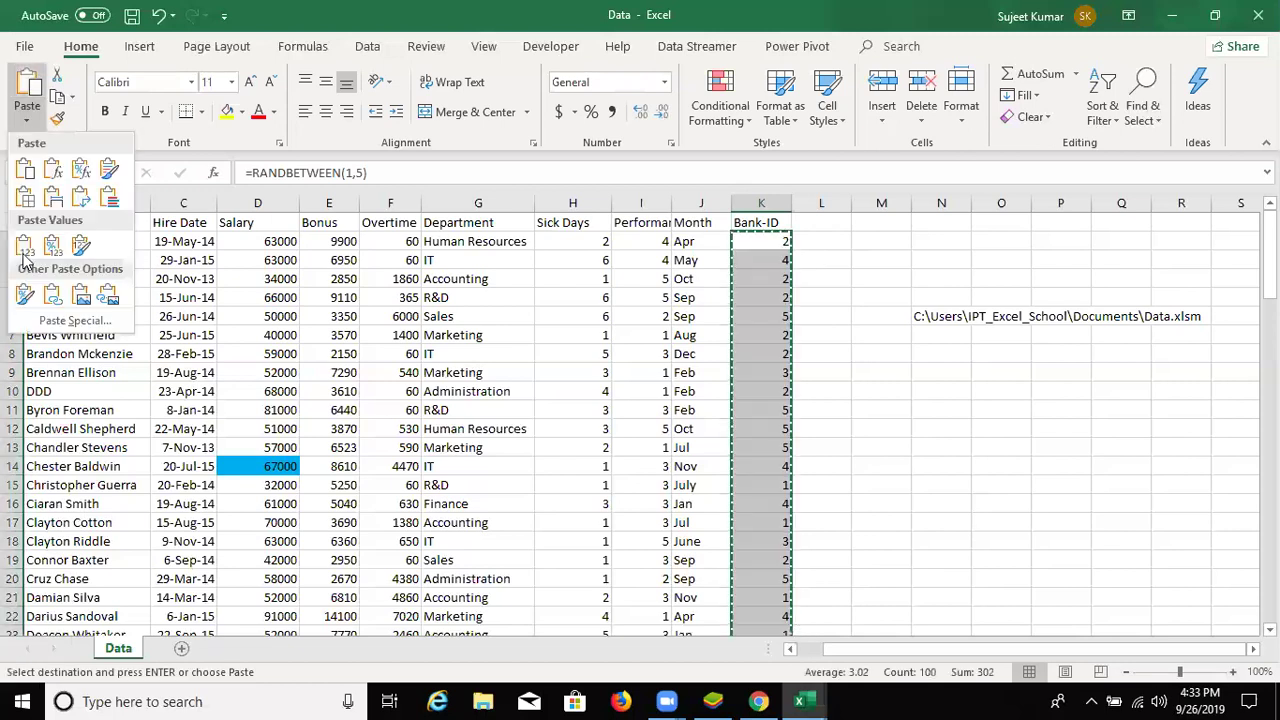
left_click(24, 247)
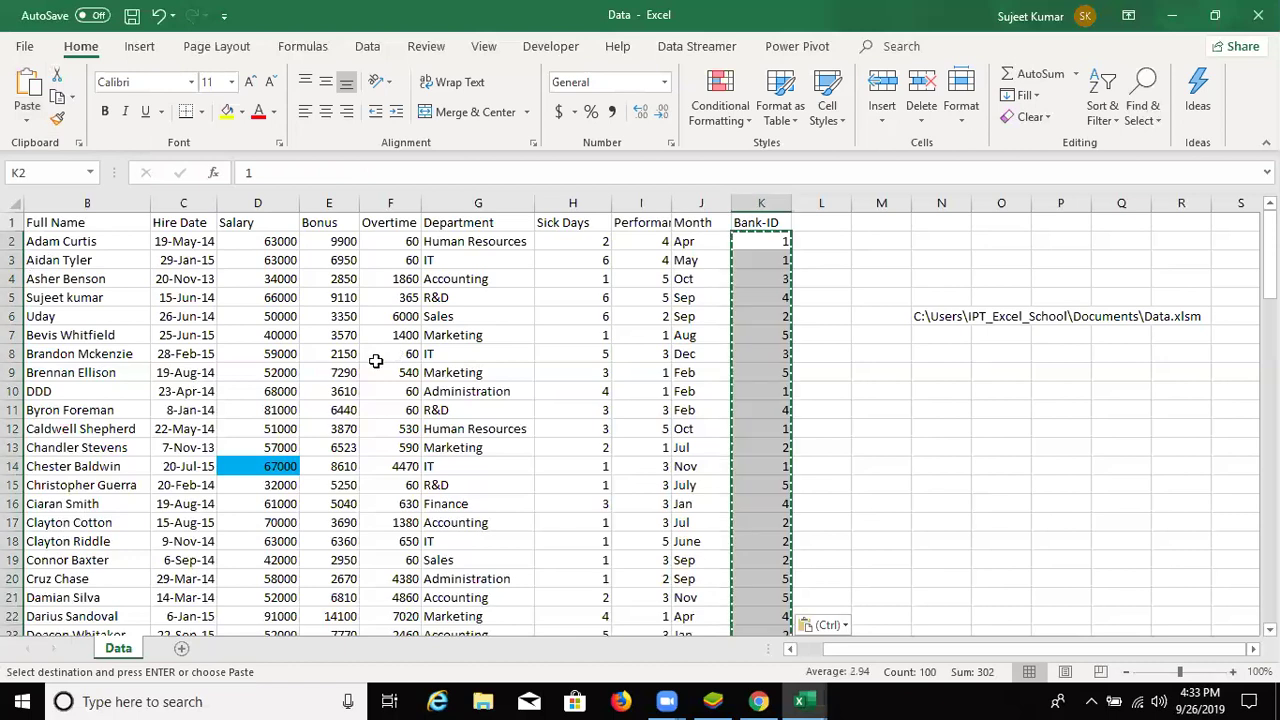
left_click(376, 364)
left_click(181, 652)
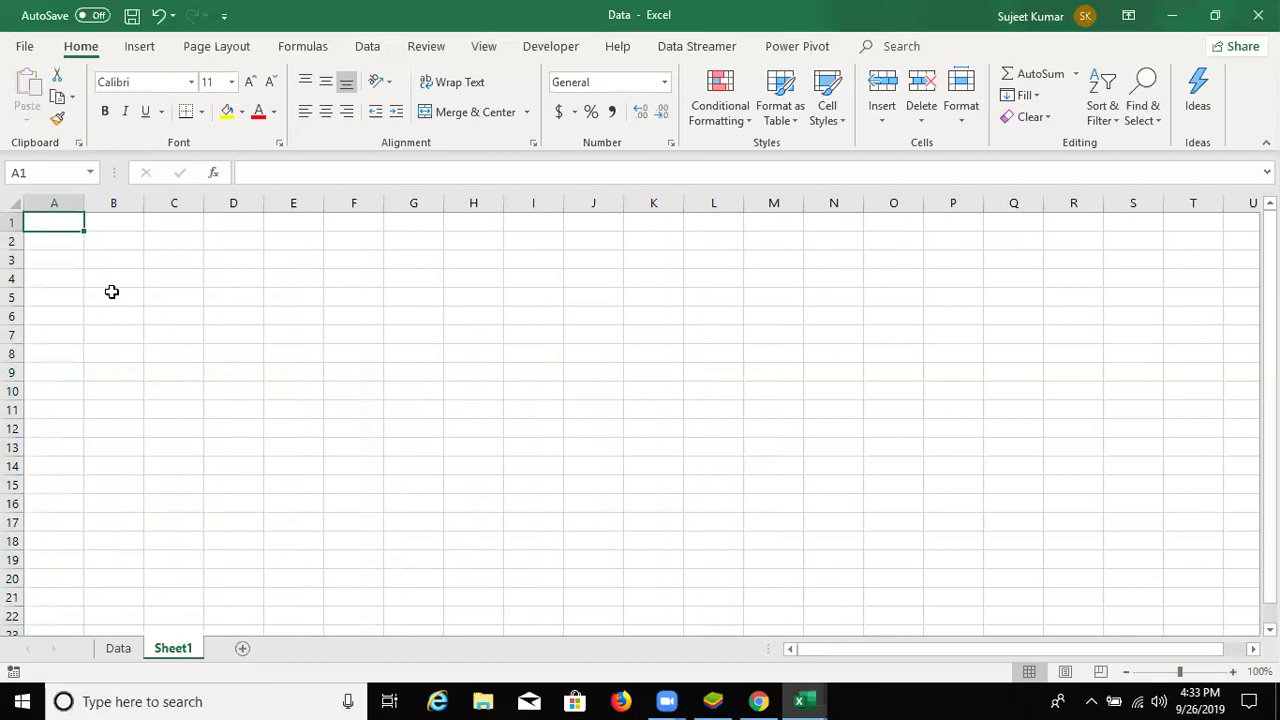
- Enter the headers ID, Name and Branch in A1:C1
type("ID")
key("Tab")
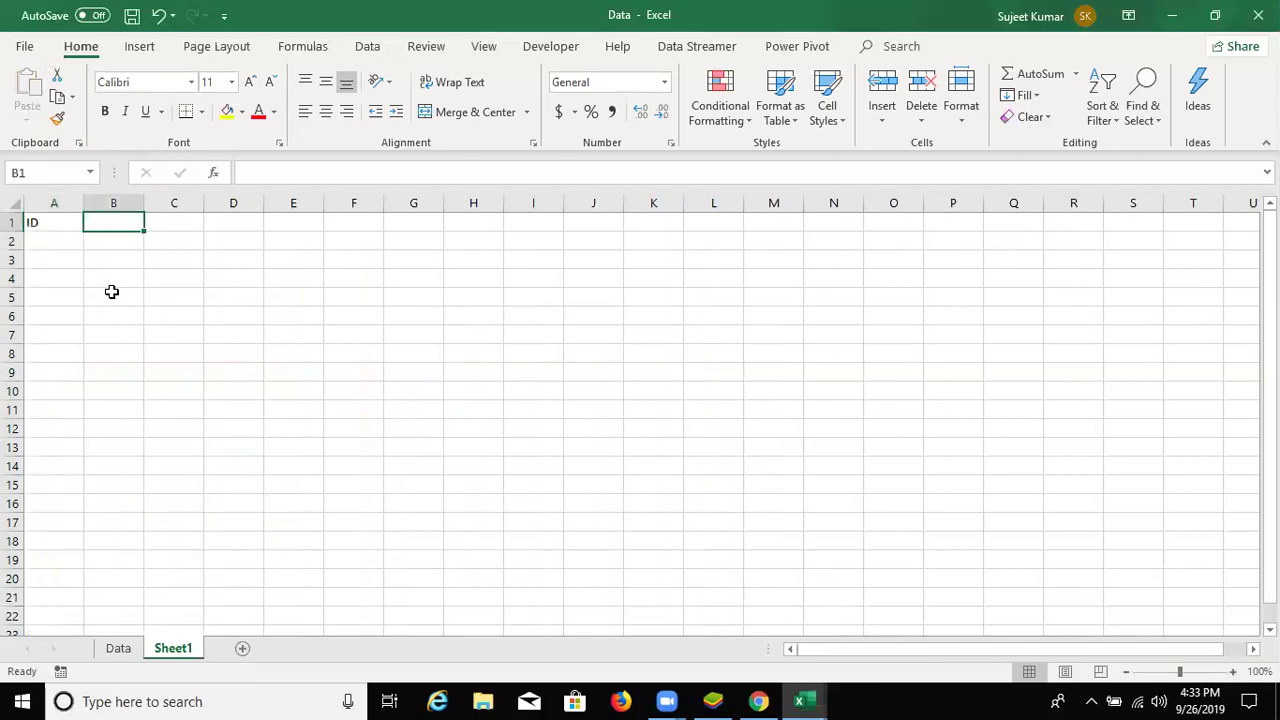
type("NAme")
key("Tab")
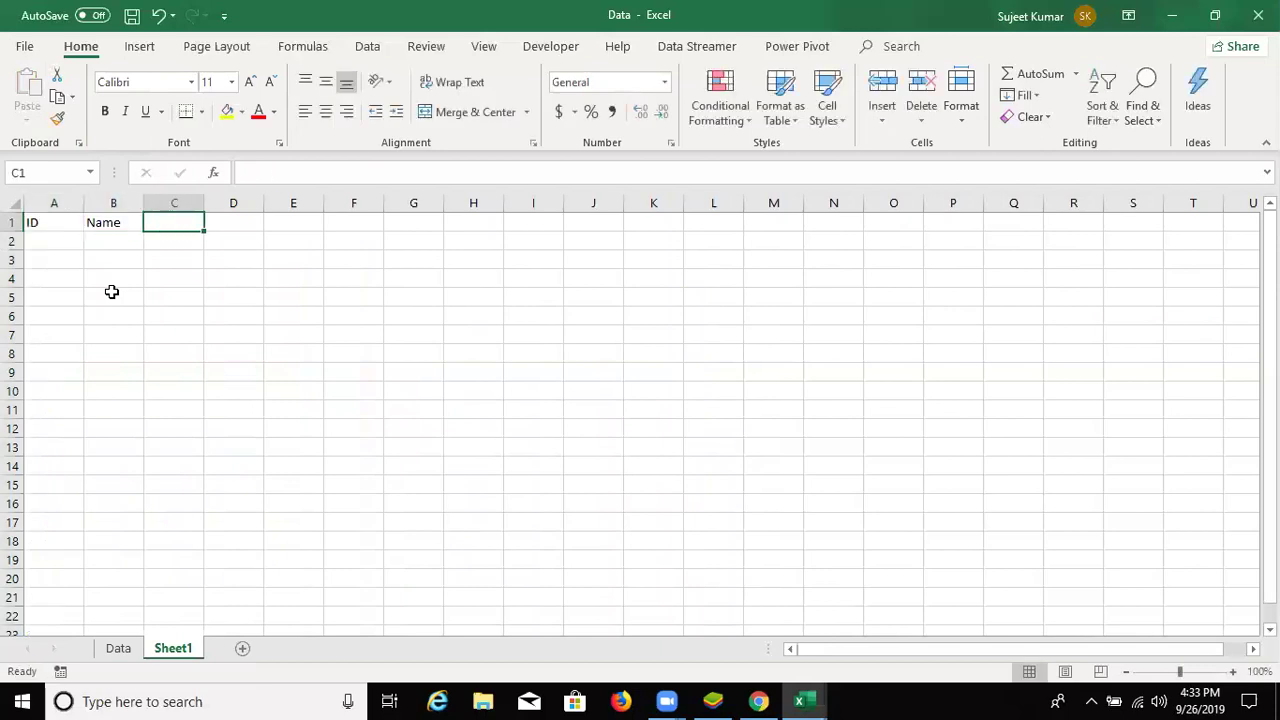
type("Branc")
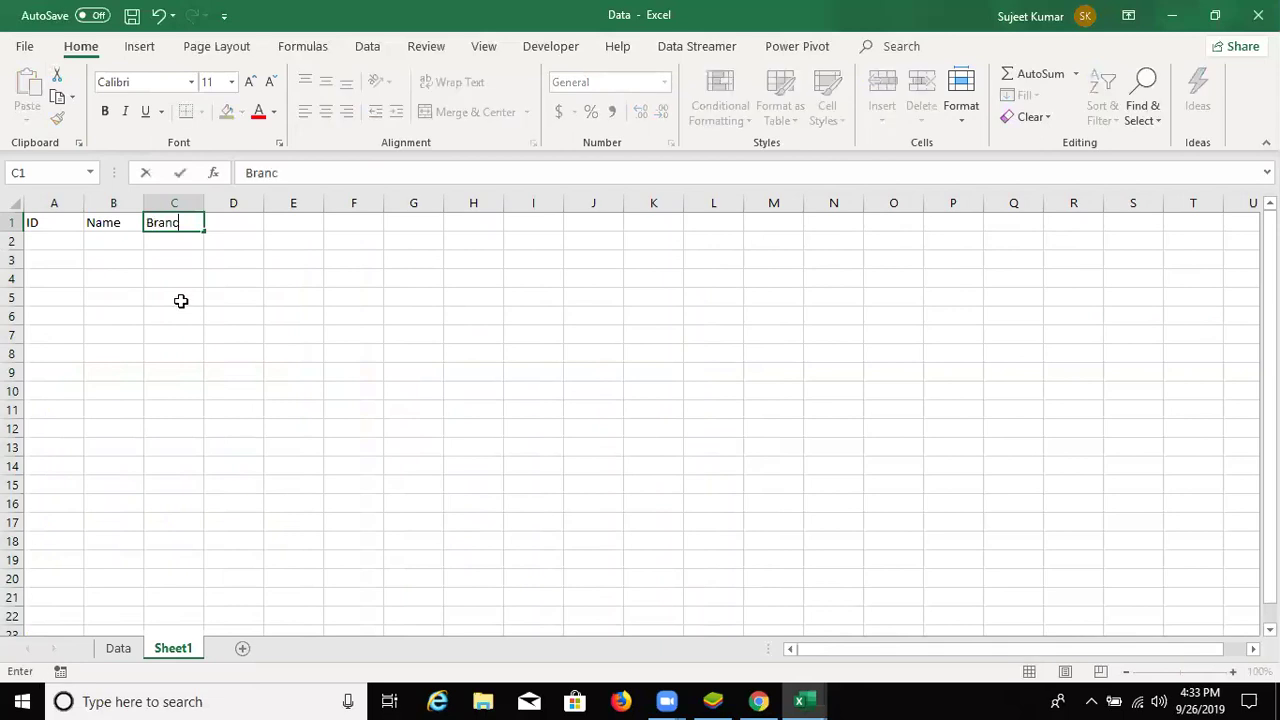
type("h")
key("Return")
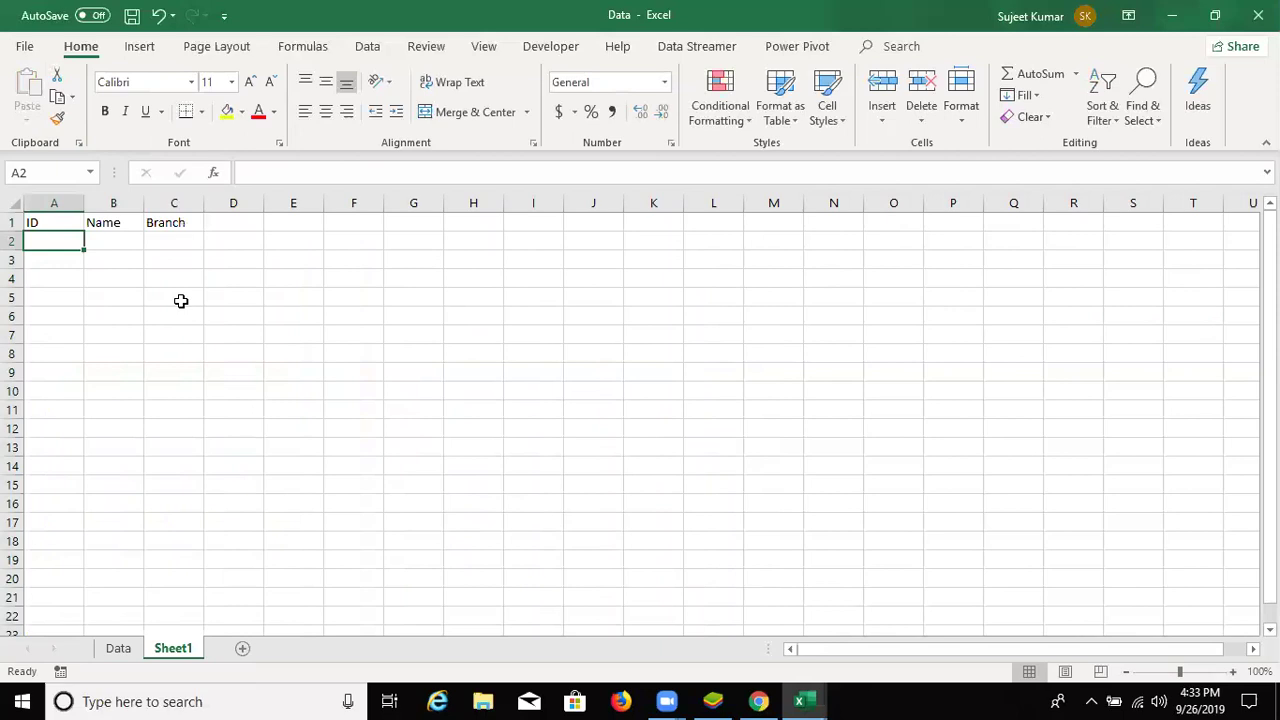
- Enter bank IDs 1 through 5 in A2:A6
type("1")
key("Return")
type("2")
key("Return")
type("3")
key("Return")
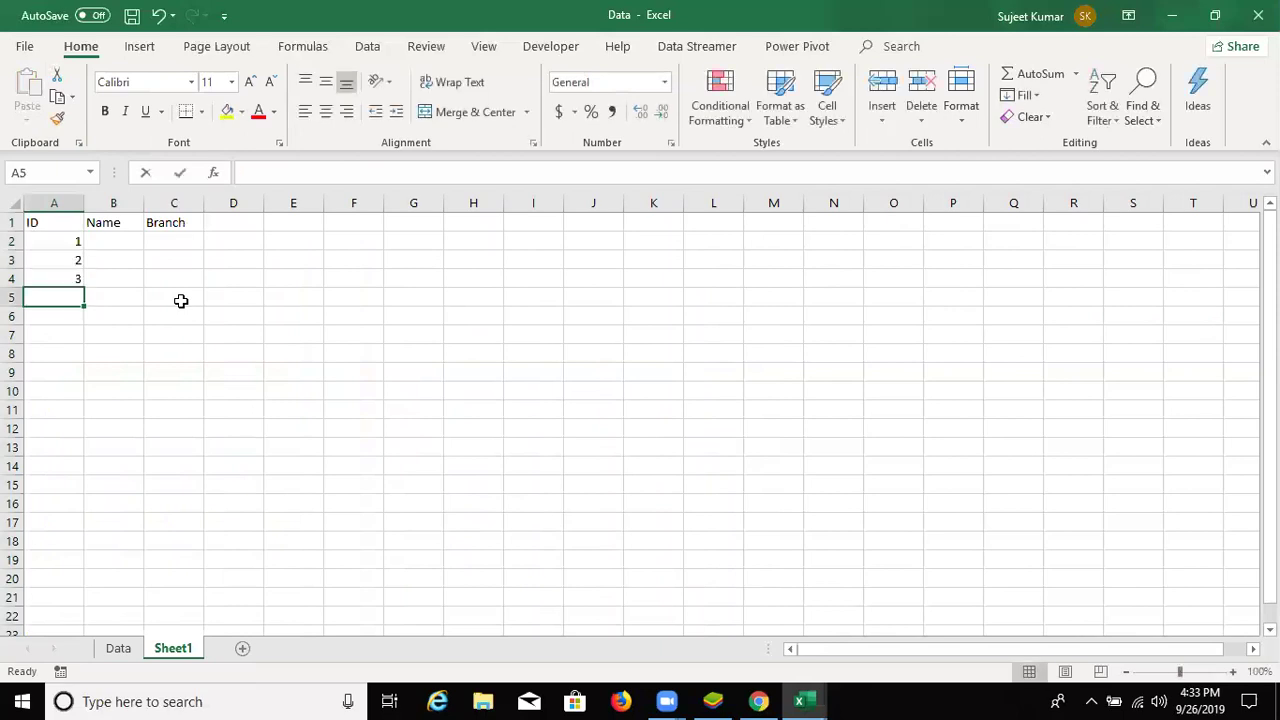
type("4")
key("Return")
type("5")
key("Return")
- Fill B2:B6 with the bank names SBI, PNB, HDFC, Yes Bank and ICICI Bank
key("Up")
key("Up")
key("Right")
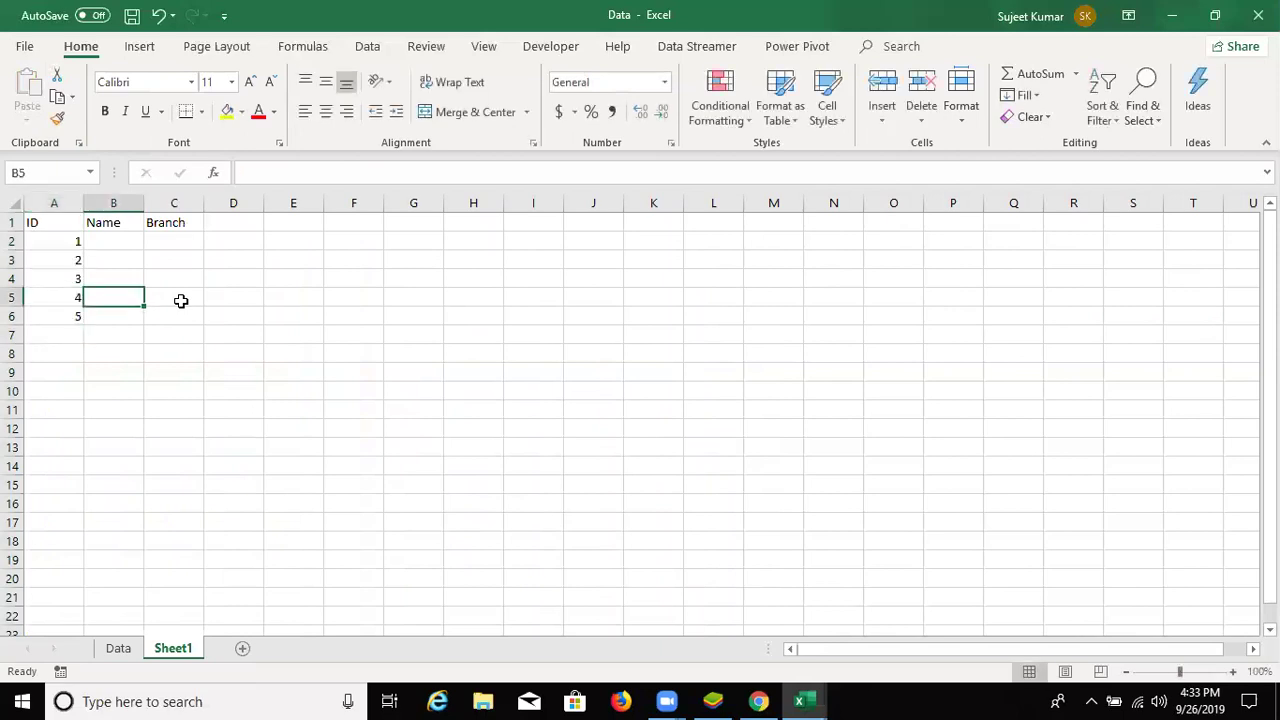
key("Up")
key("Up")
key("Up")
type("S")
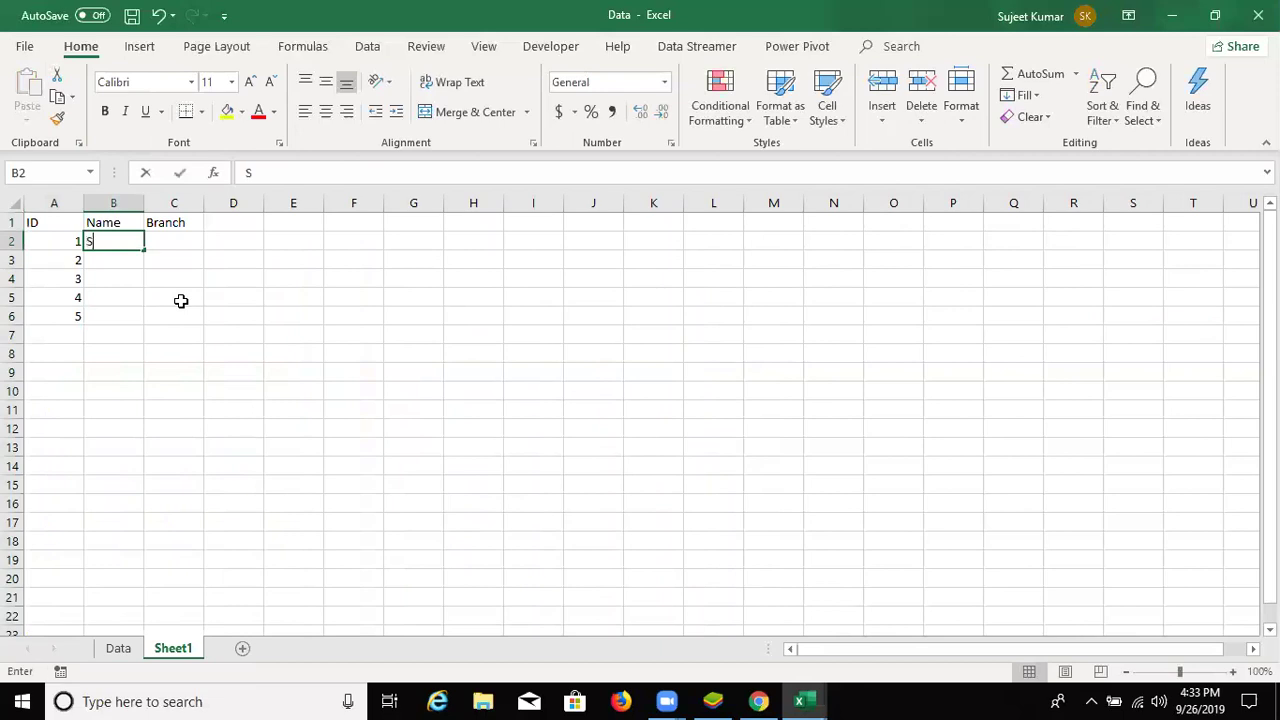
type("BI")
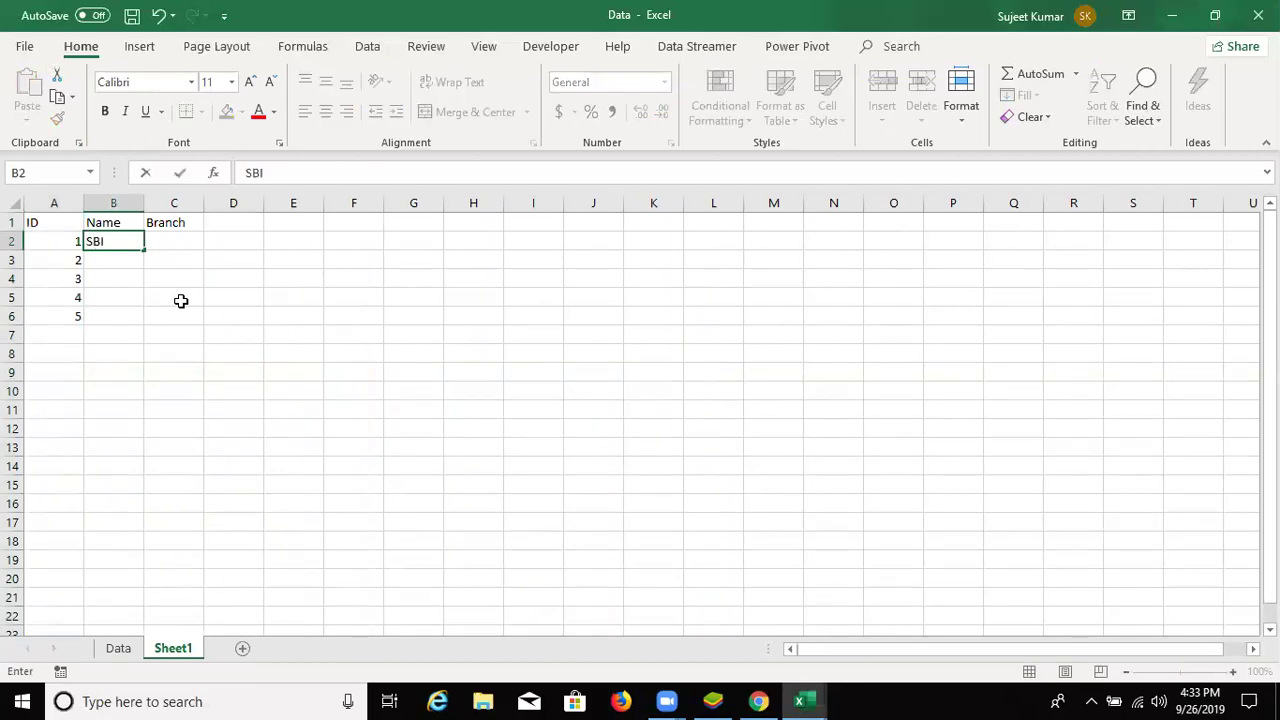
key("Return")
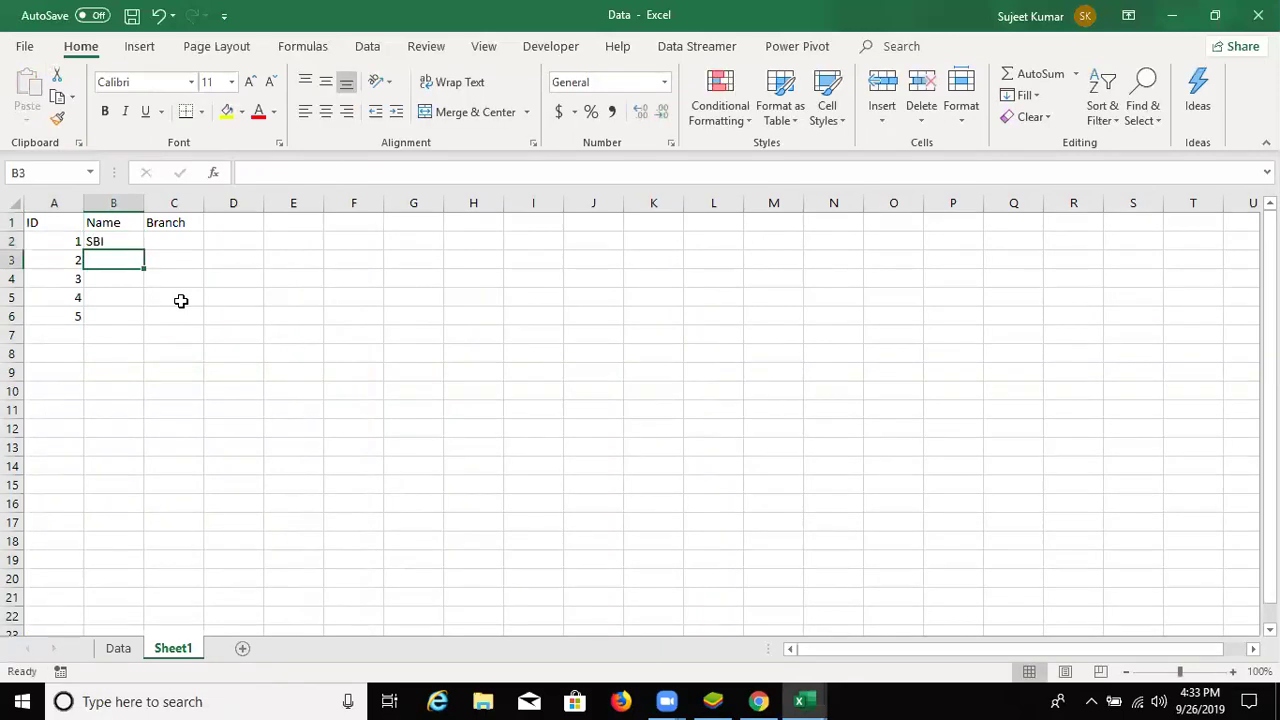
type("PNB")
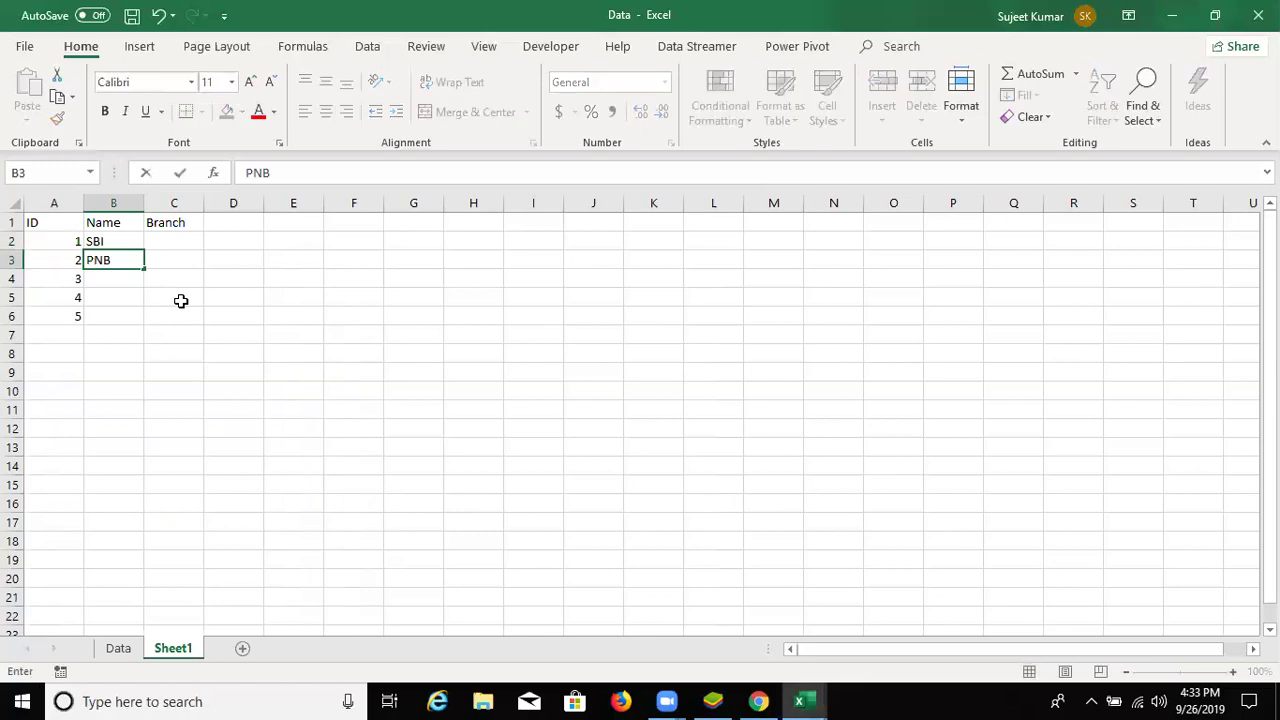
key("Return")
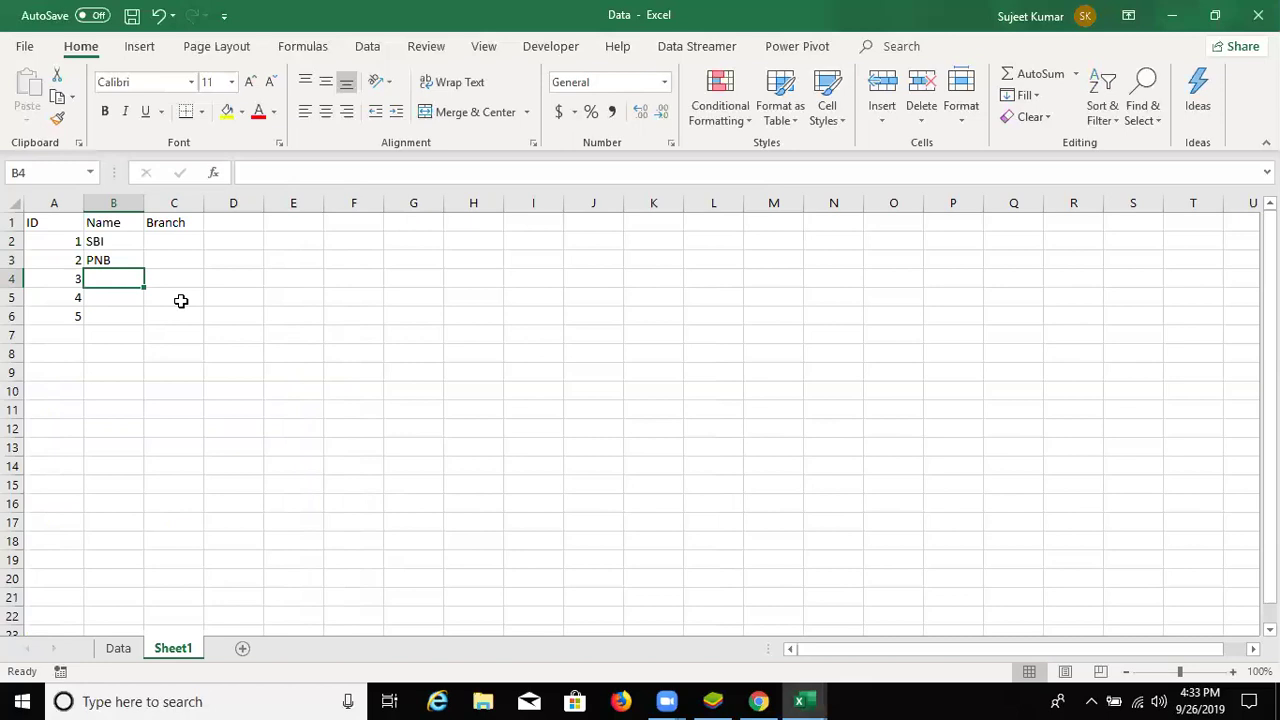
type("HDFC")
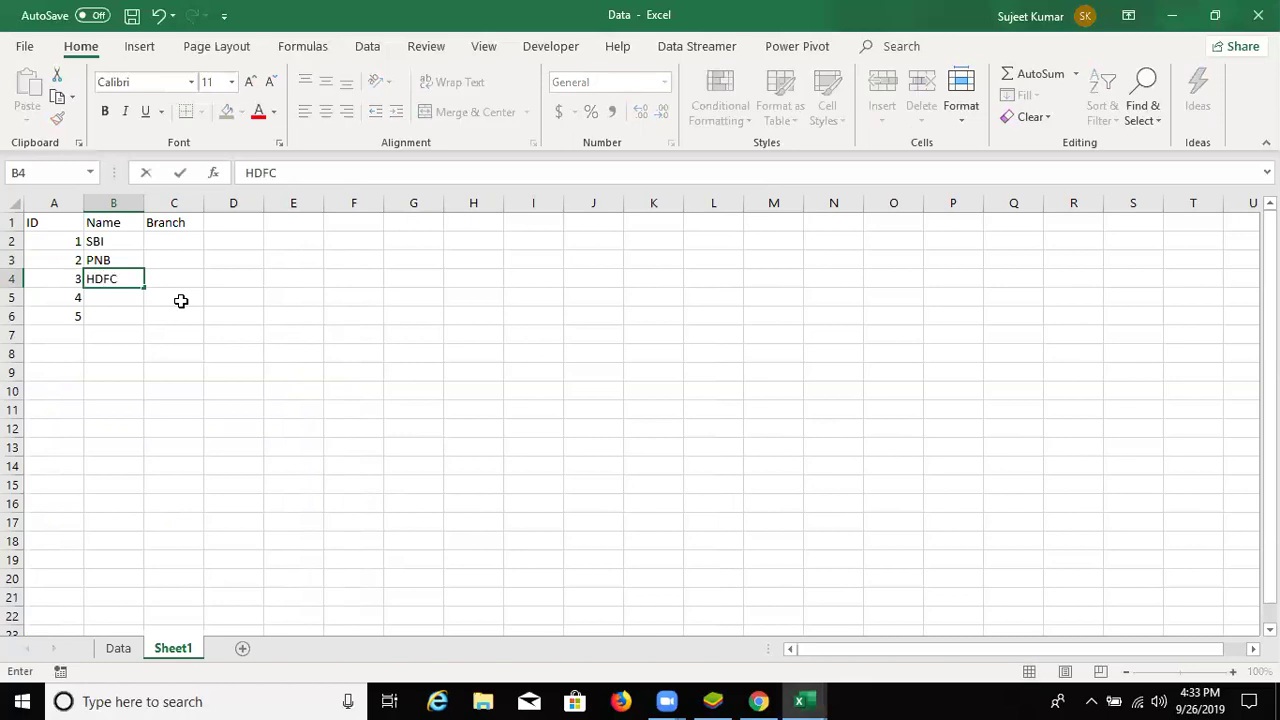
key("Return")
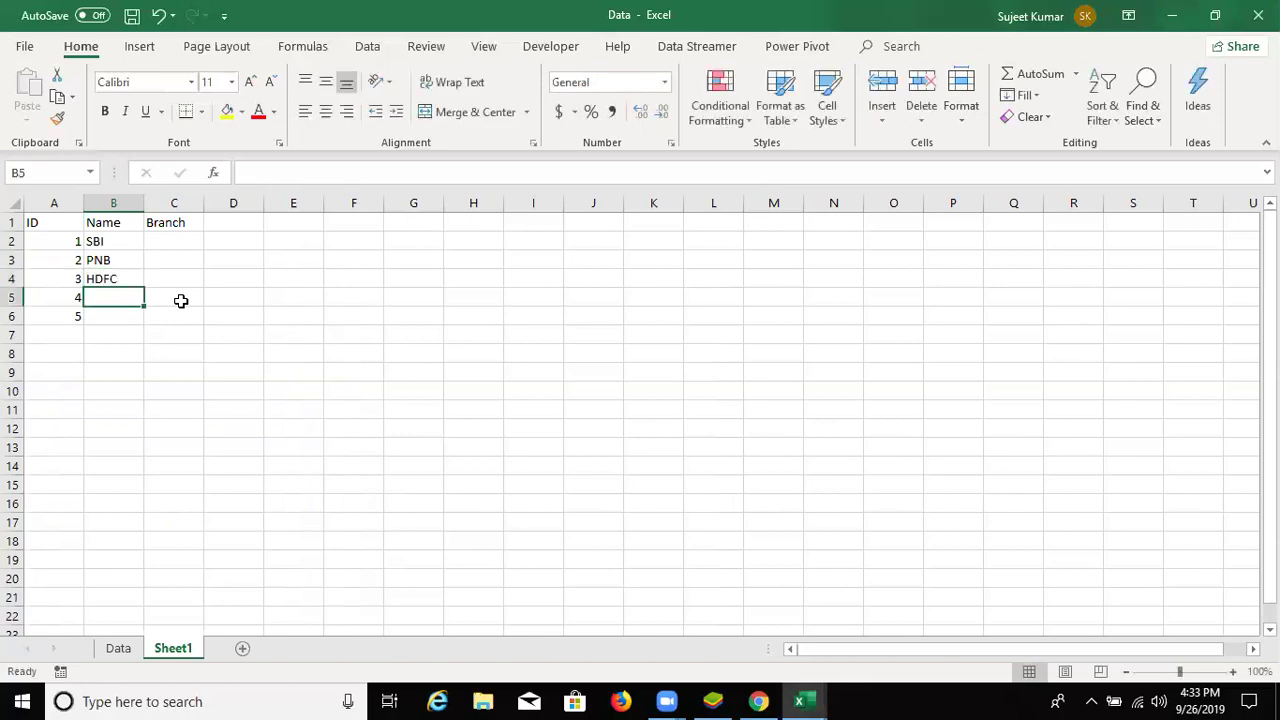
type("Yes")
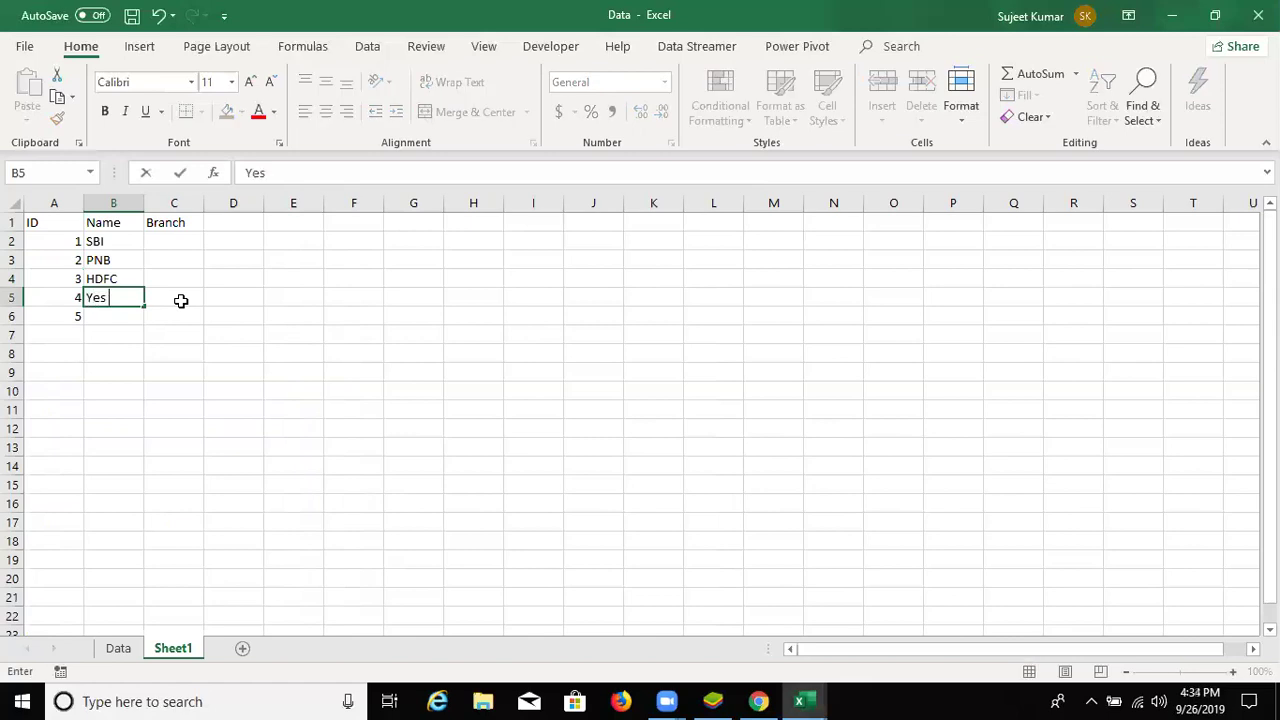
type(" Bank")
key("Return")
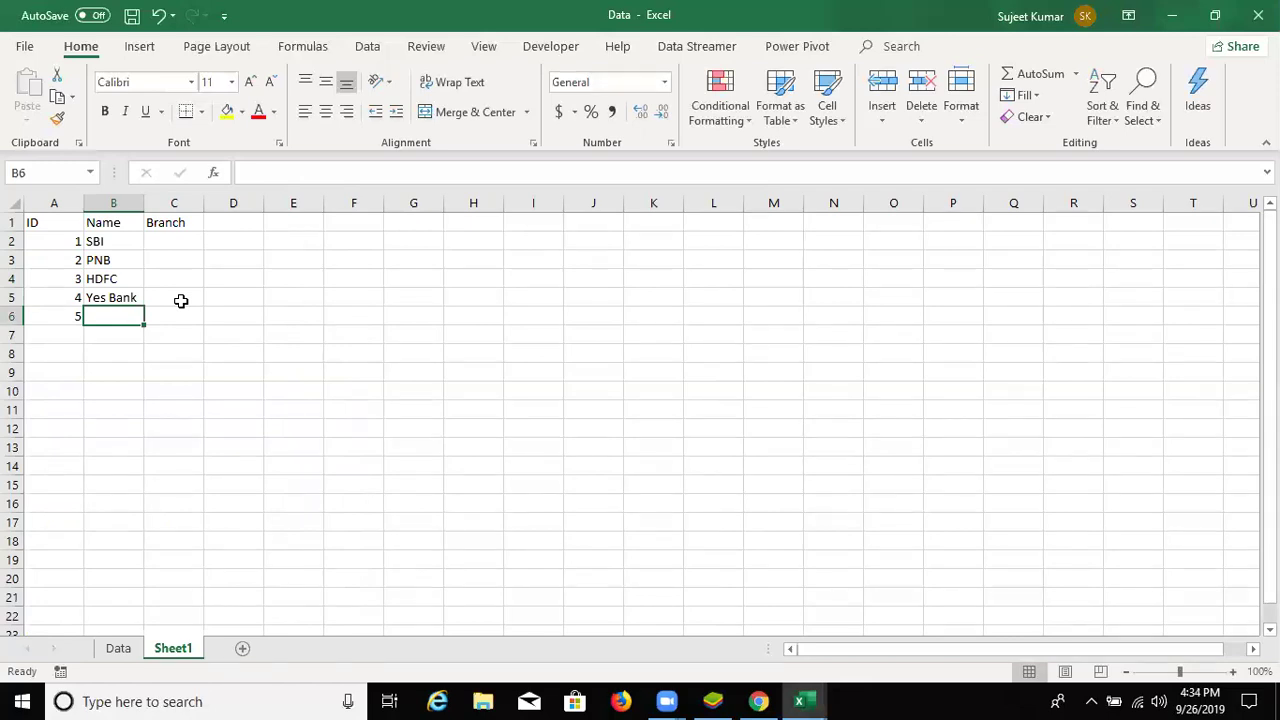
type("I")
type("?")
type("\\")
key("BackSpace")
key("BackSpace")
type("CICI ")
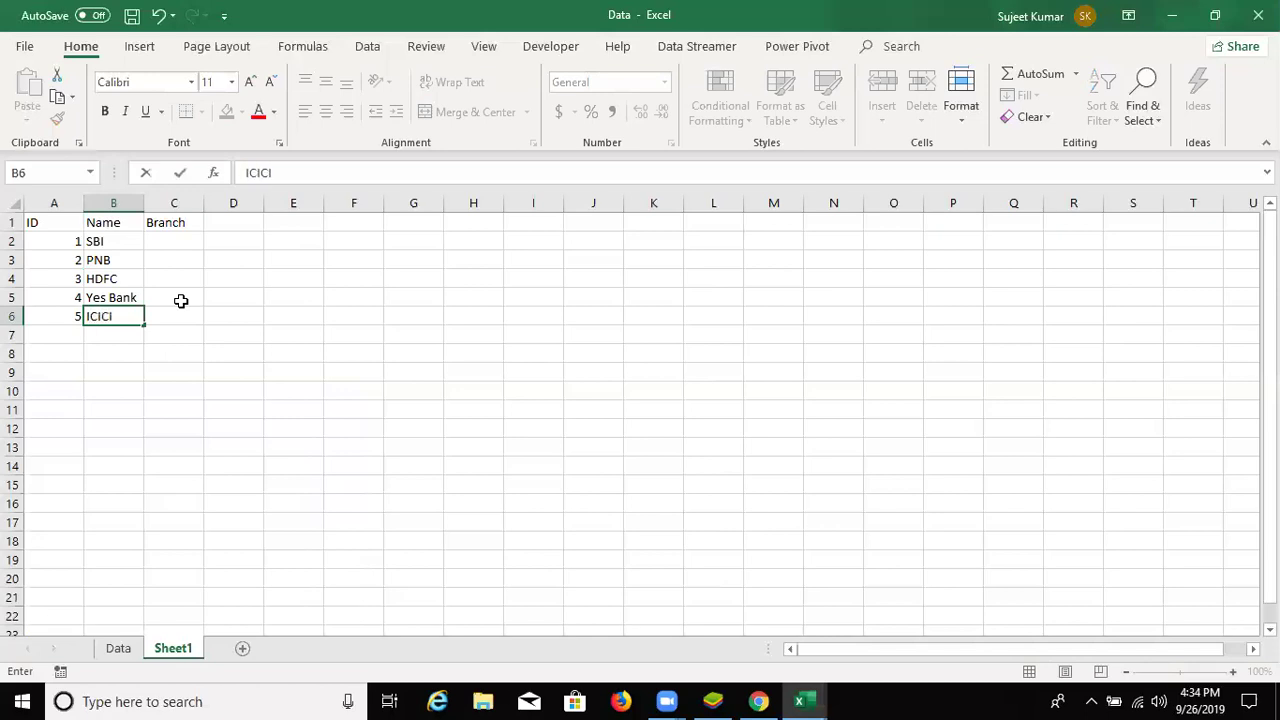
type("Bank")
key("Return")
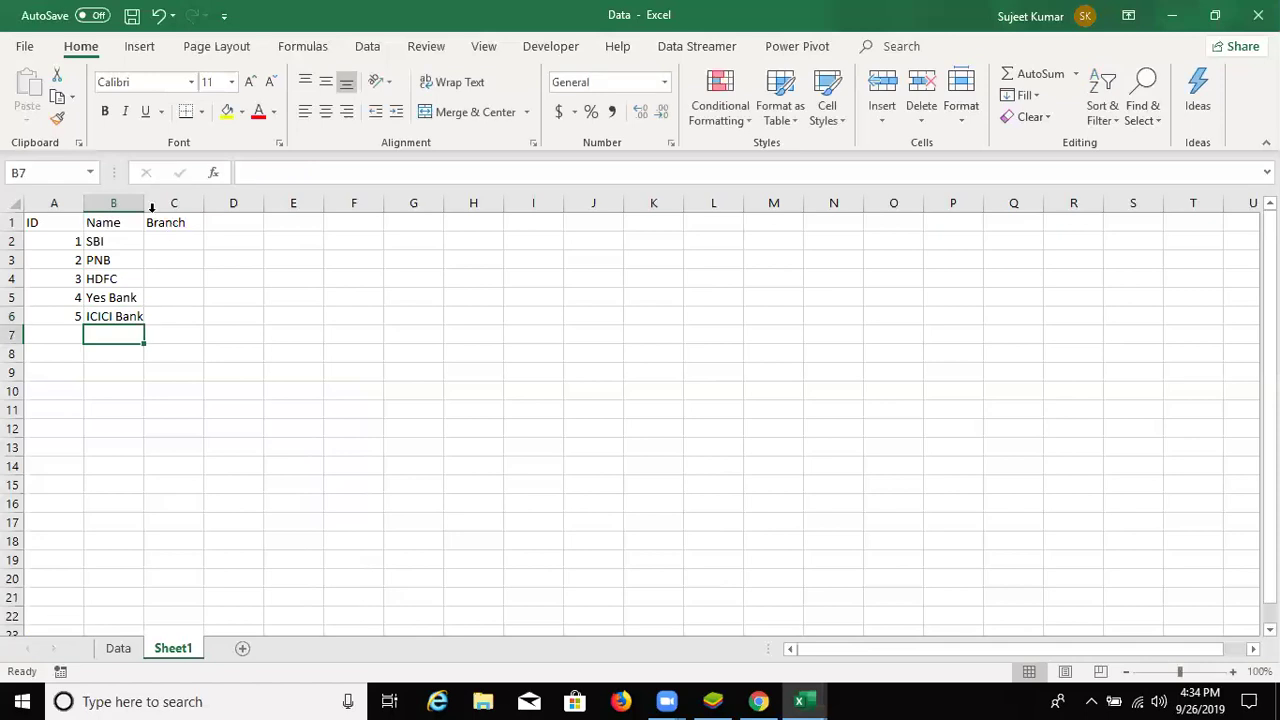
- Widen column B and enter branches New Delhi, Noida, Kanpur, Mumbai and Pune in C2:C6
left_click_drag(148, 206, 152, 206)
left_click(194, 245)
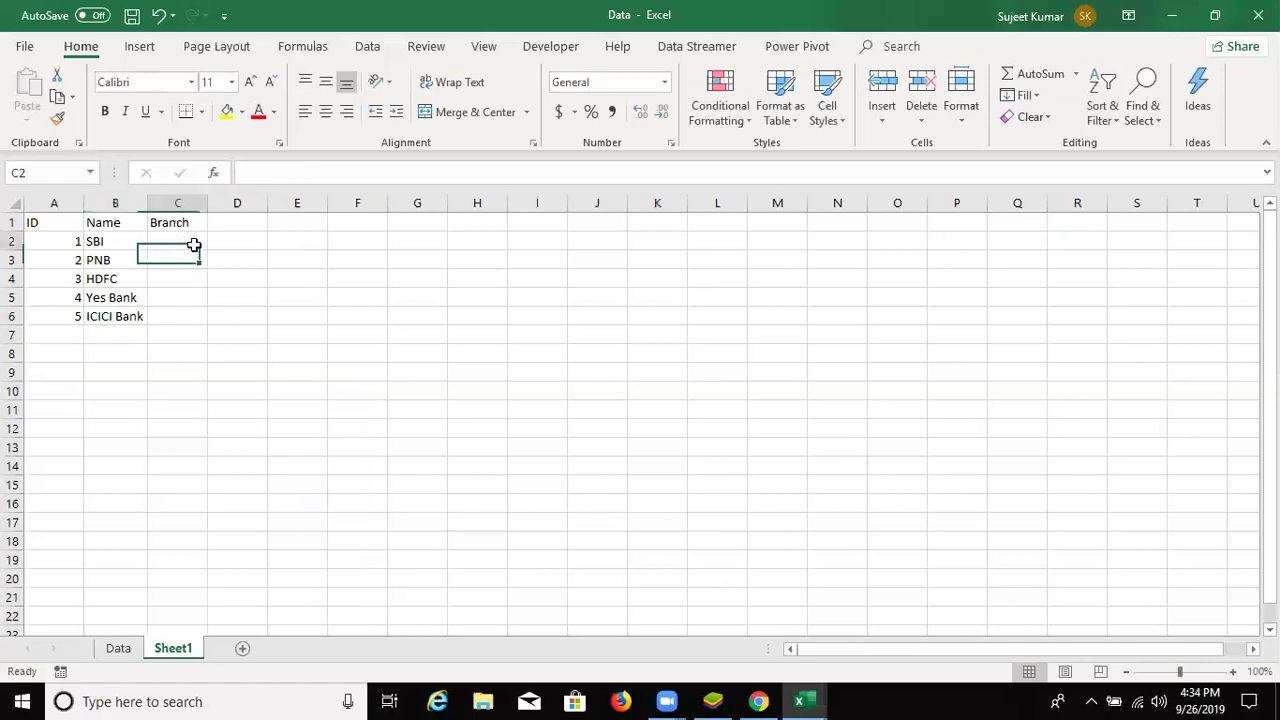
type("New ")
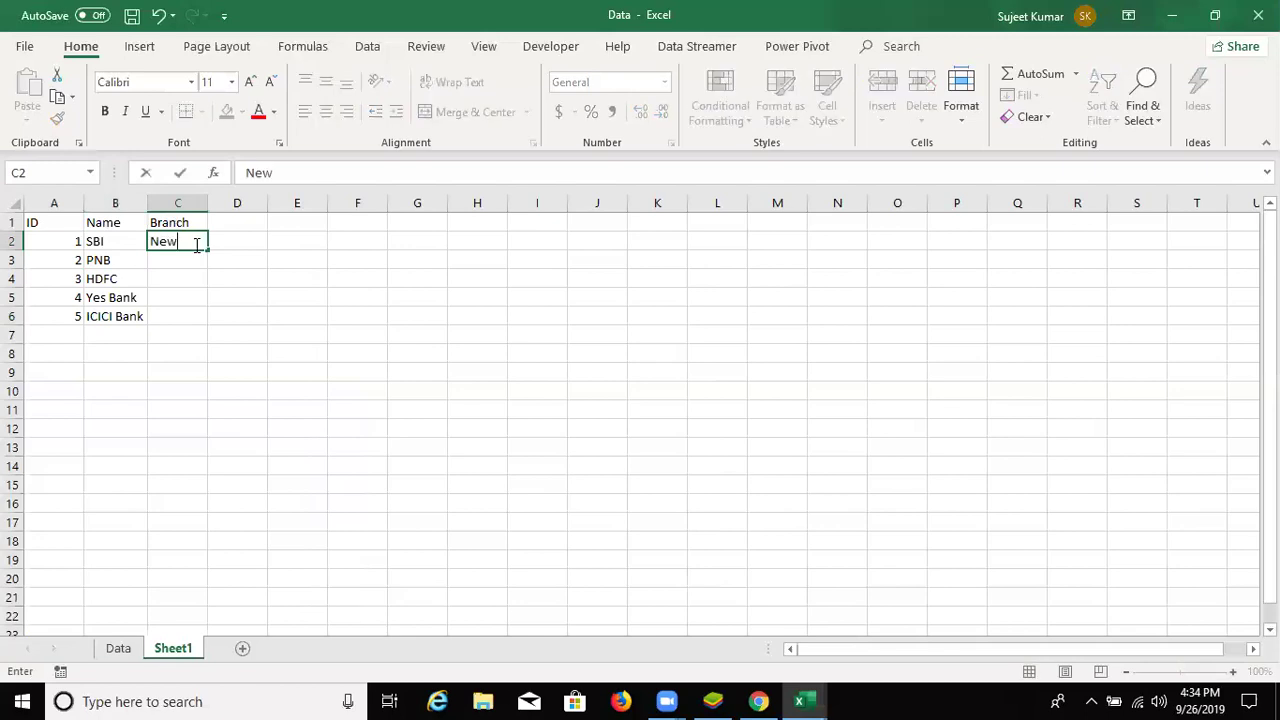
type("Del")
type("hi")
key("Return")
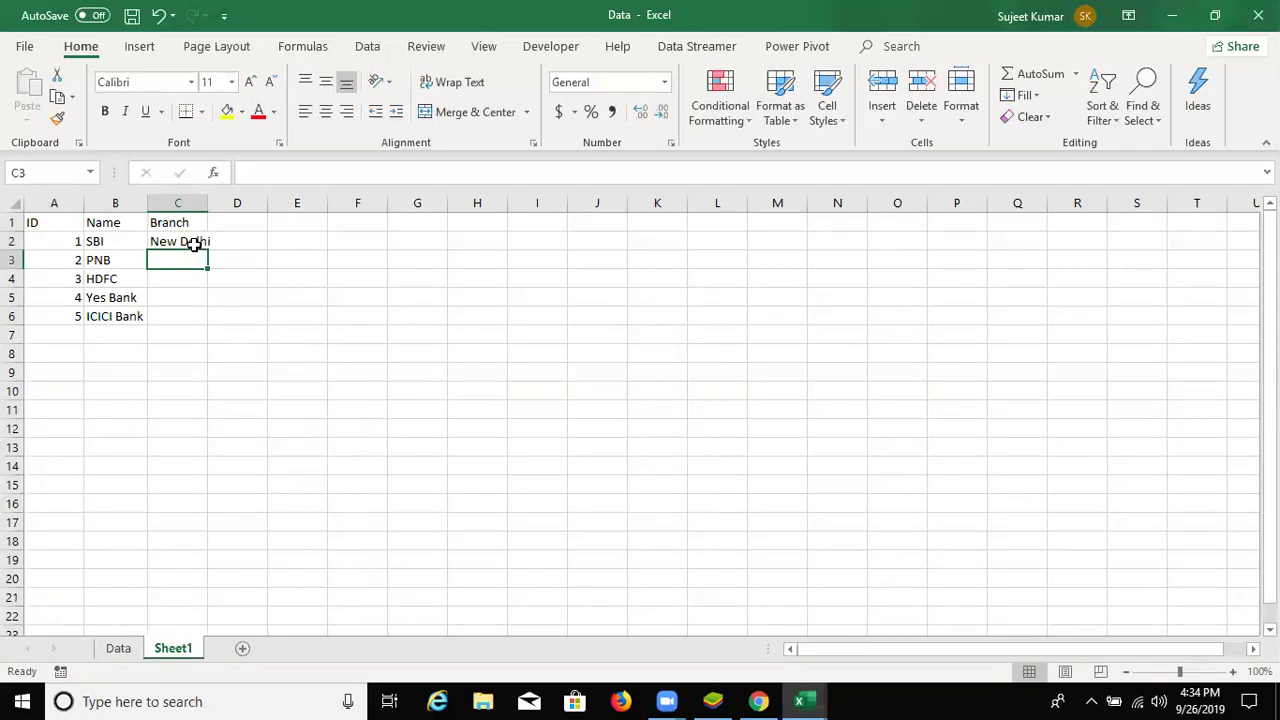
type("Noida")
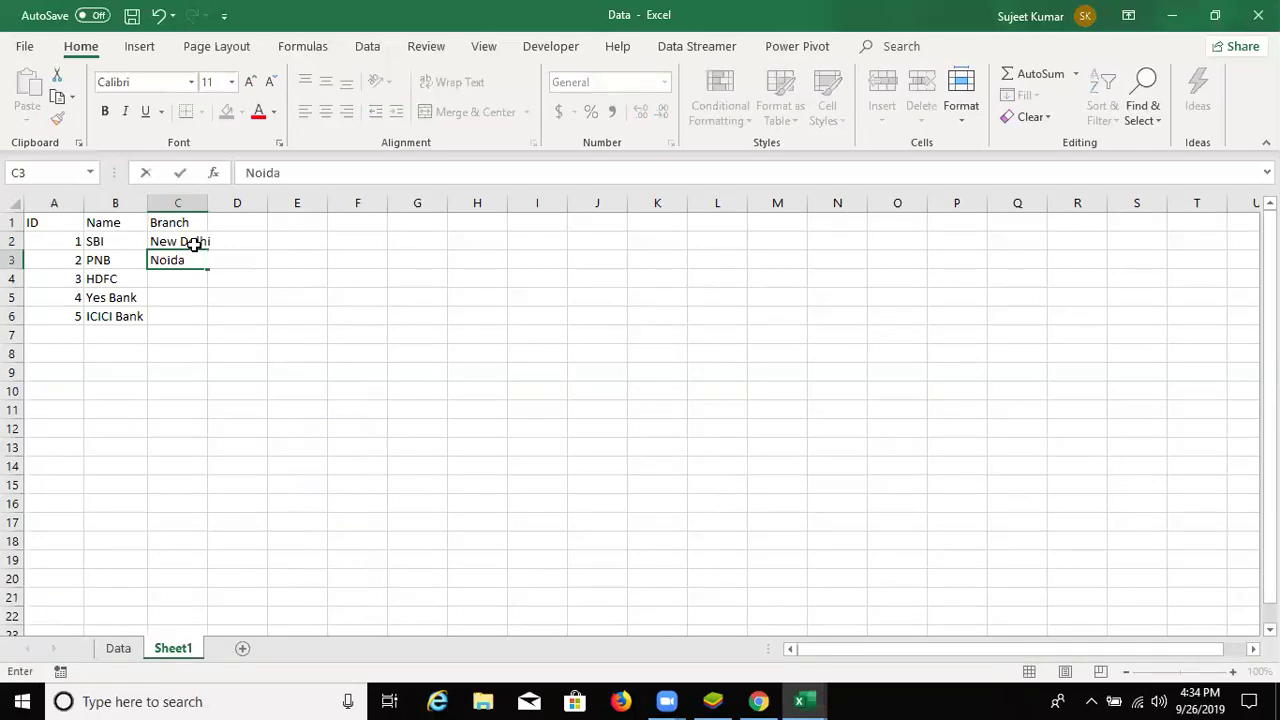
key("Return")
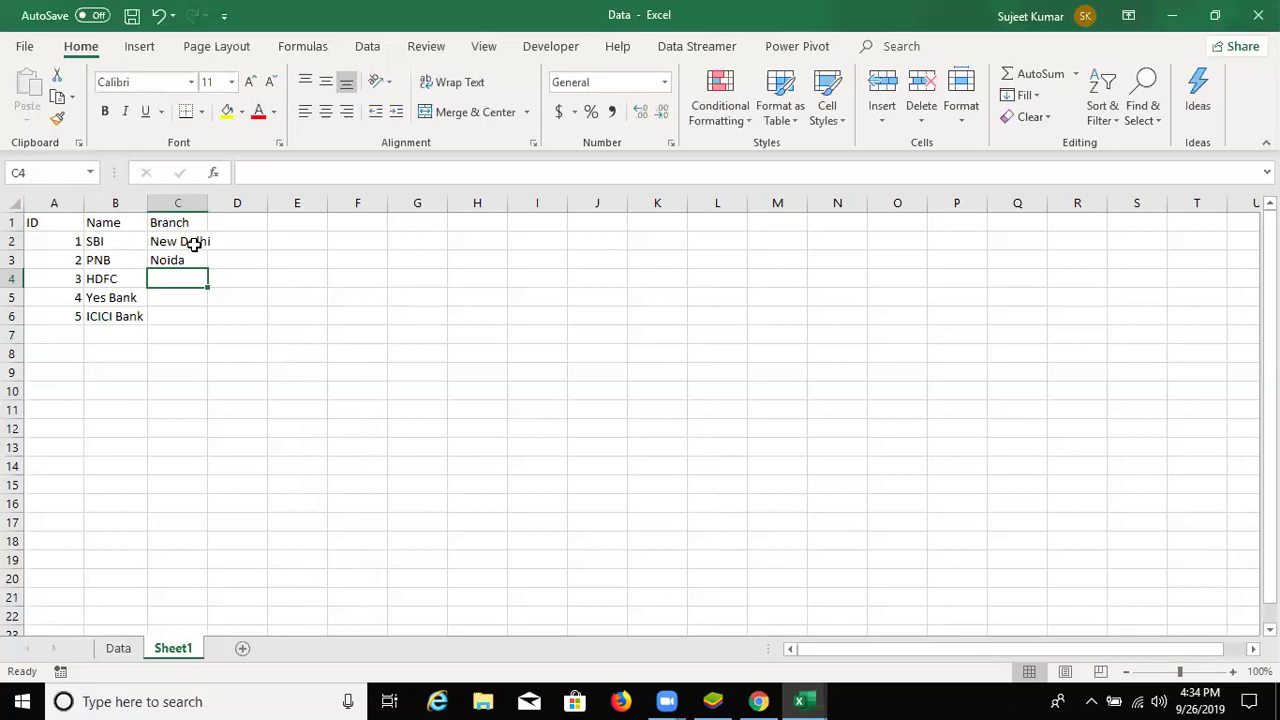
type("Kanp")
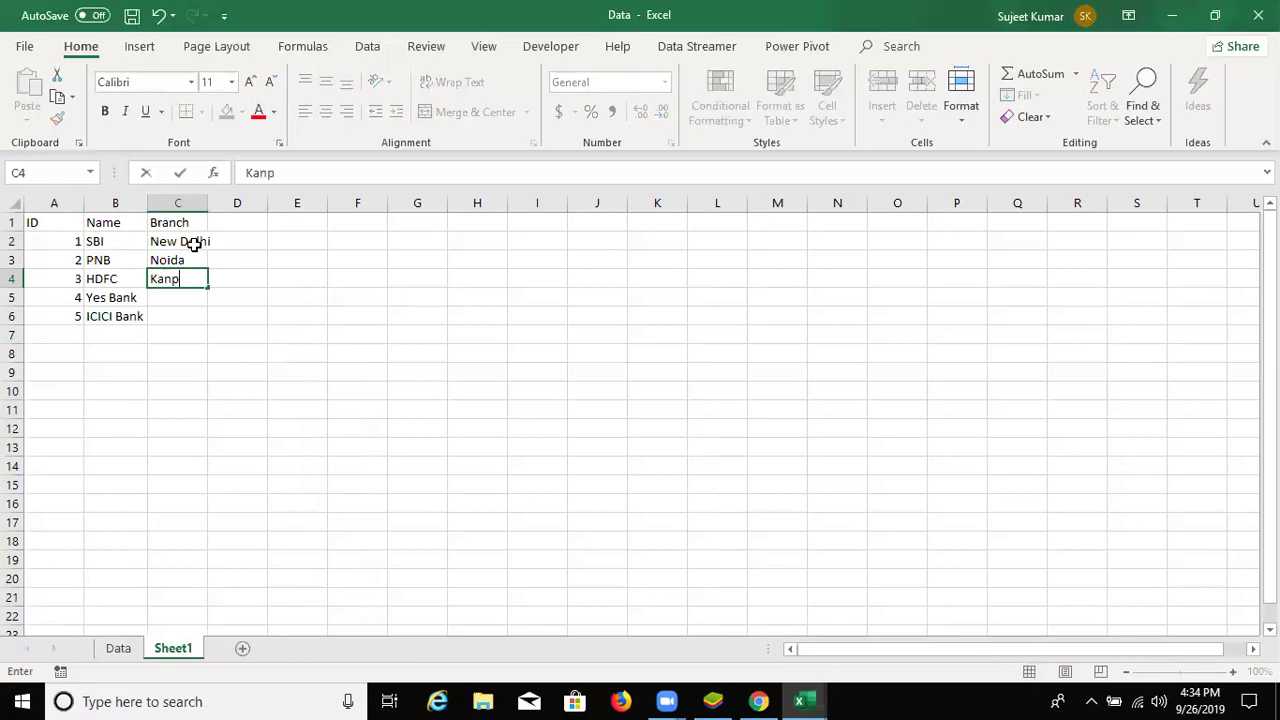
type("ur")
key("Return")
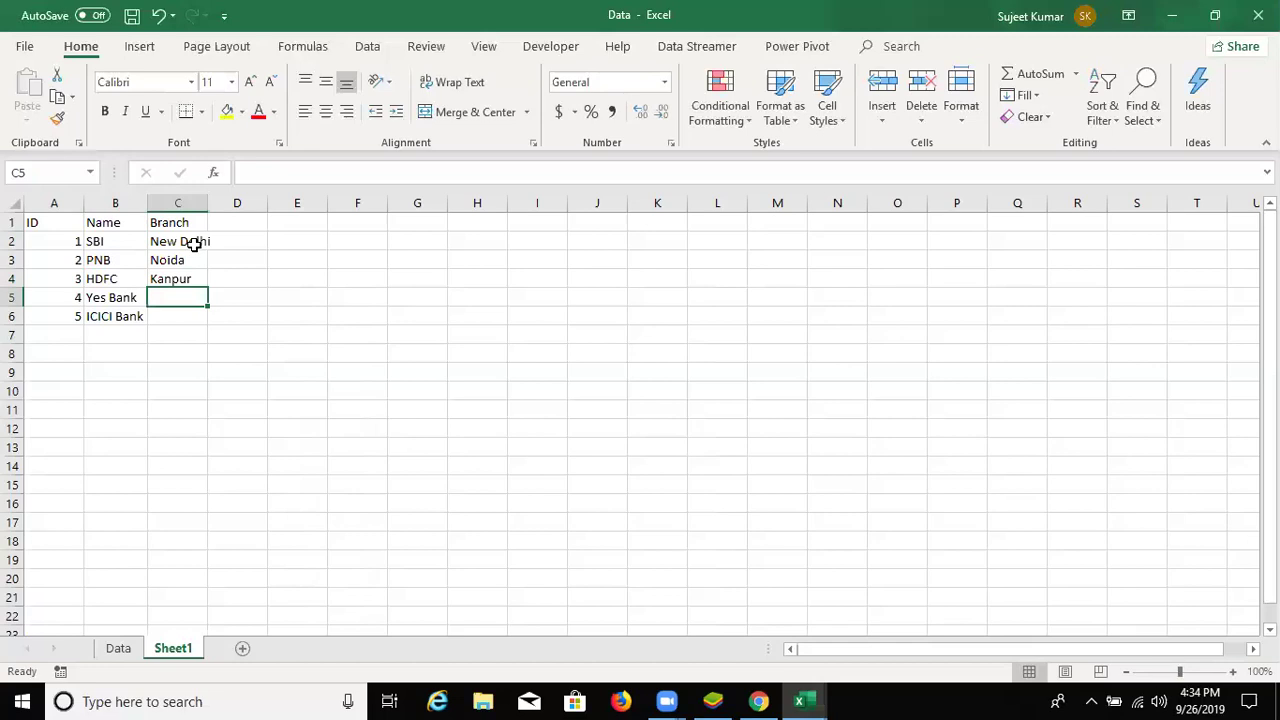
type("Mumbai")
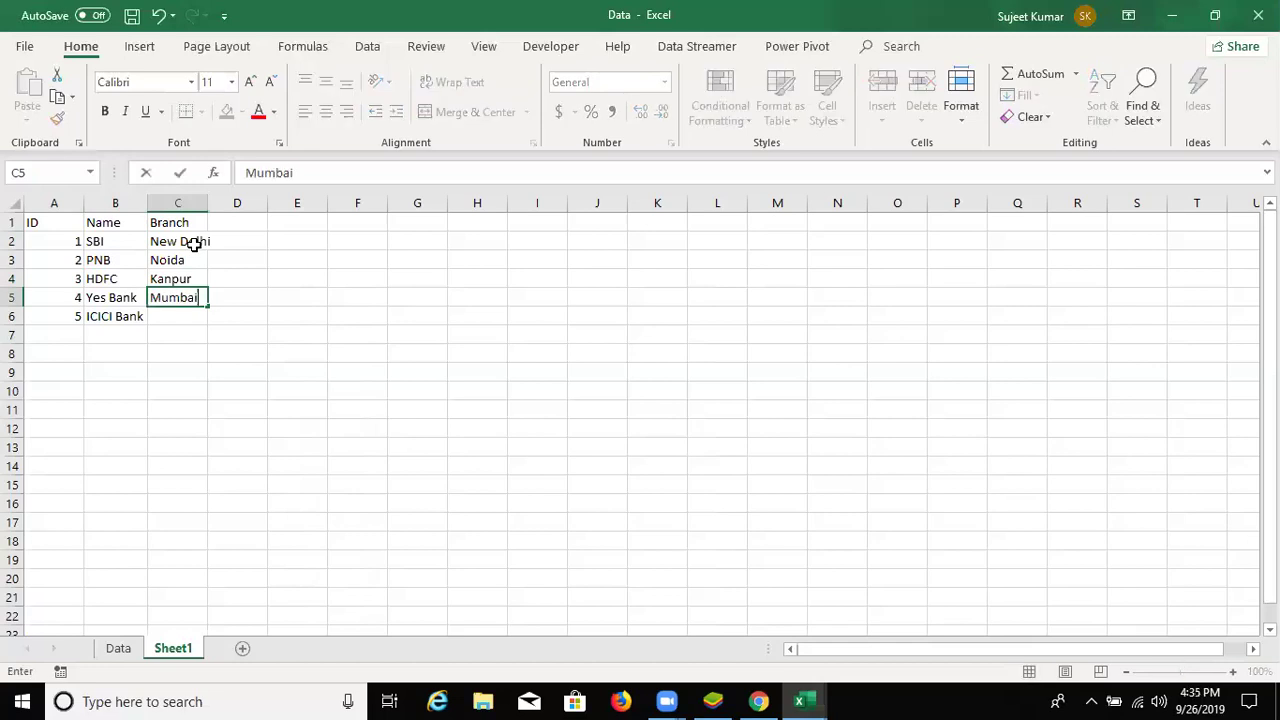
key("Return")
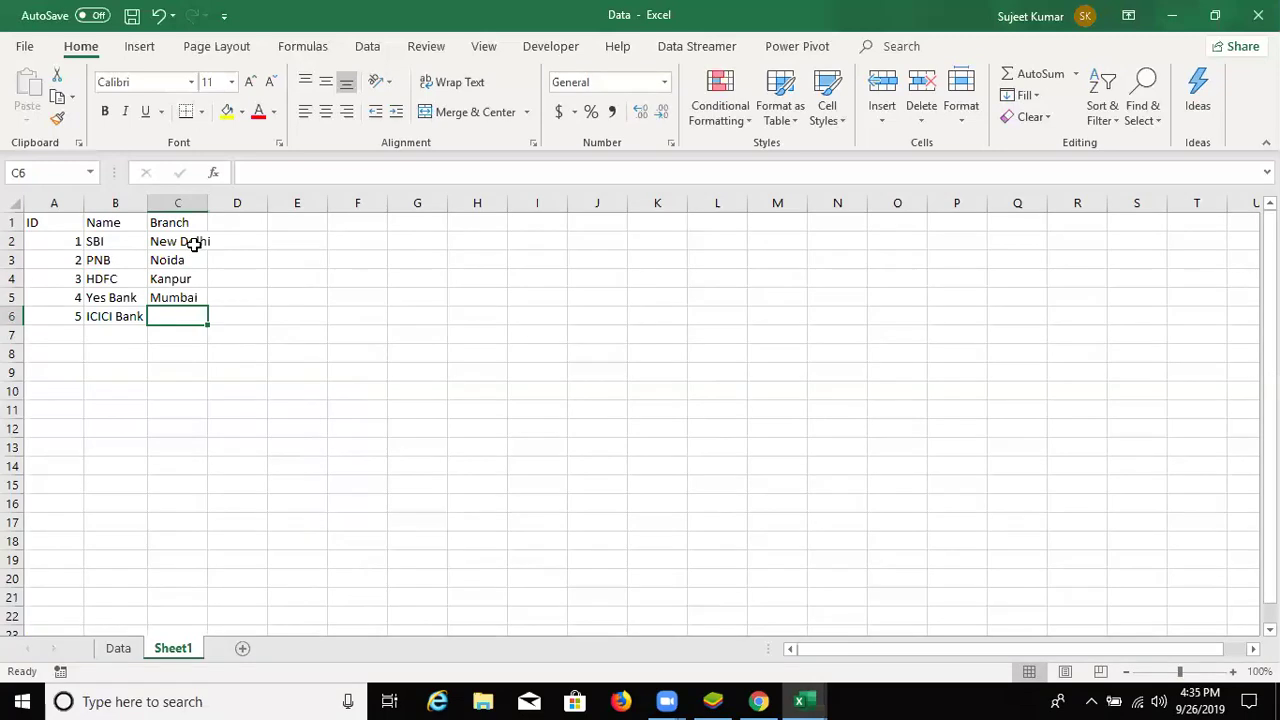
type("Pune")
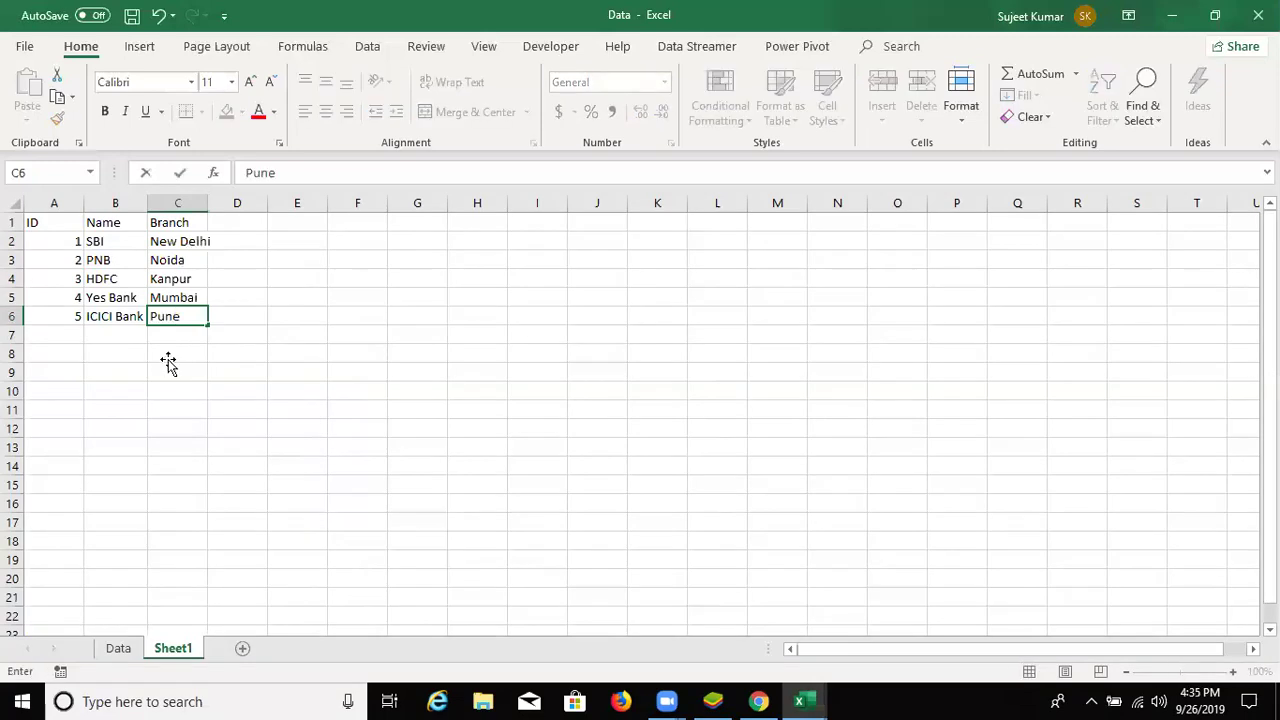
left_click(168, 355)
left_click(119, 650)
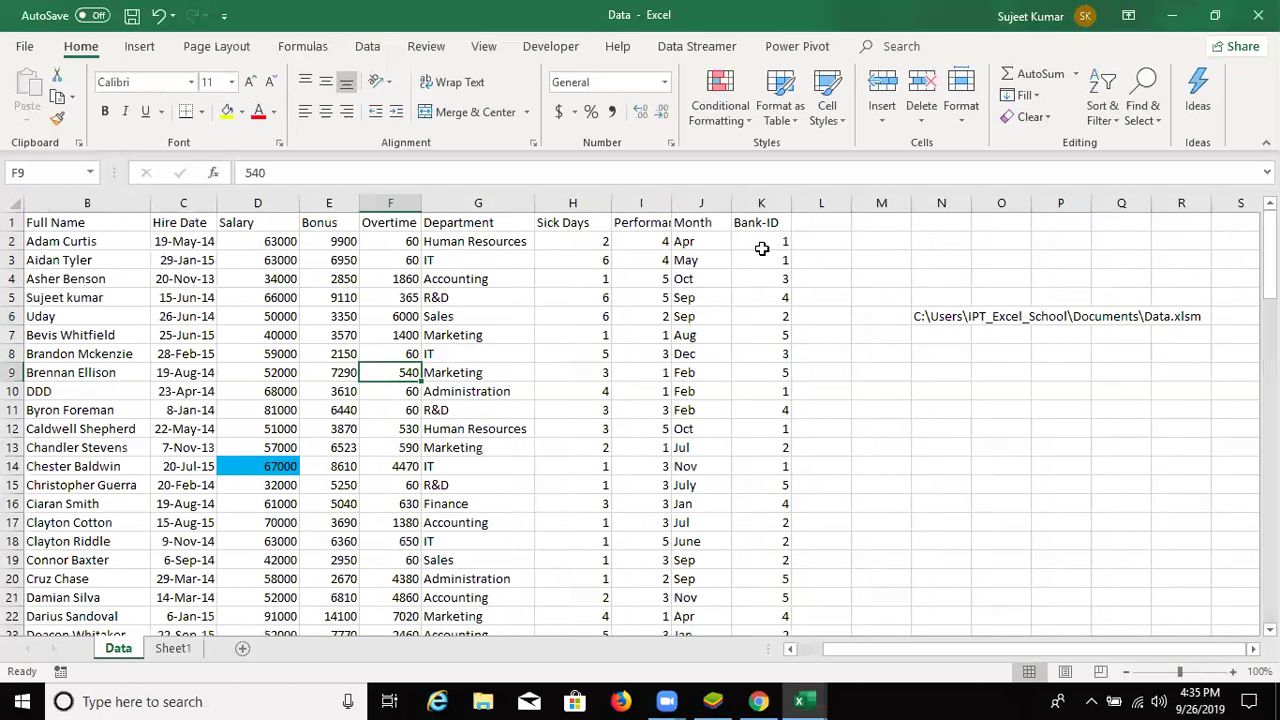
- Compare Bank-ID values K2:K15 with the bank list and delete the stray file path in N6
left_click(641, 260)
left_click_drag(762, 249, 770, 487)
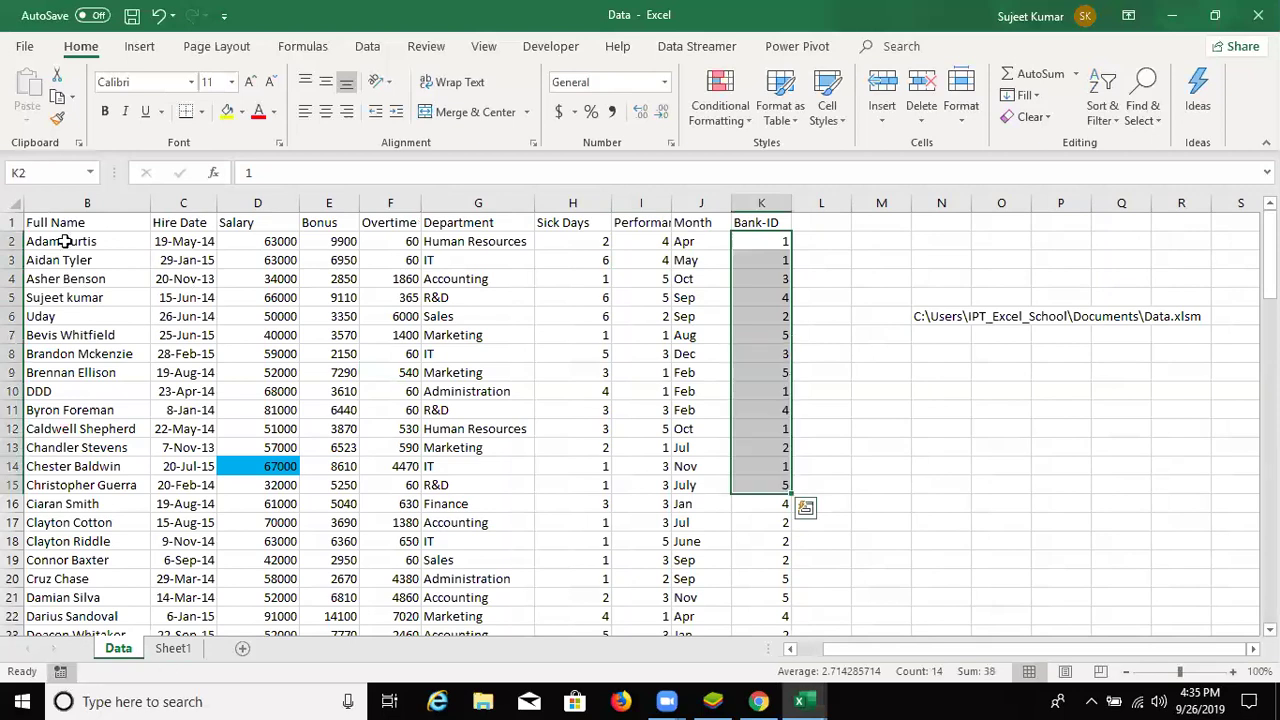
key("ctrl+Page_Down")
left_click_drag(54, 241, 170, 314)
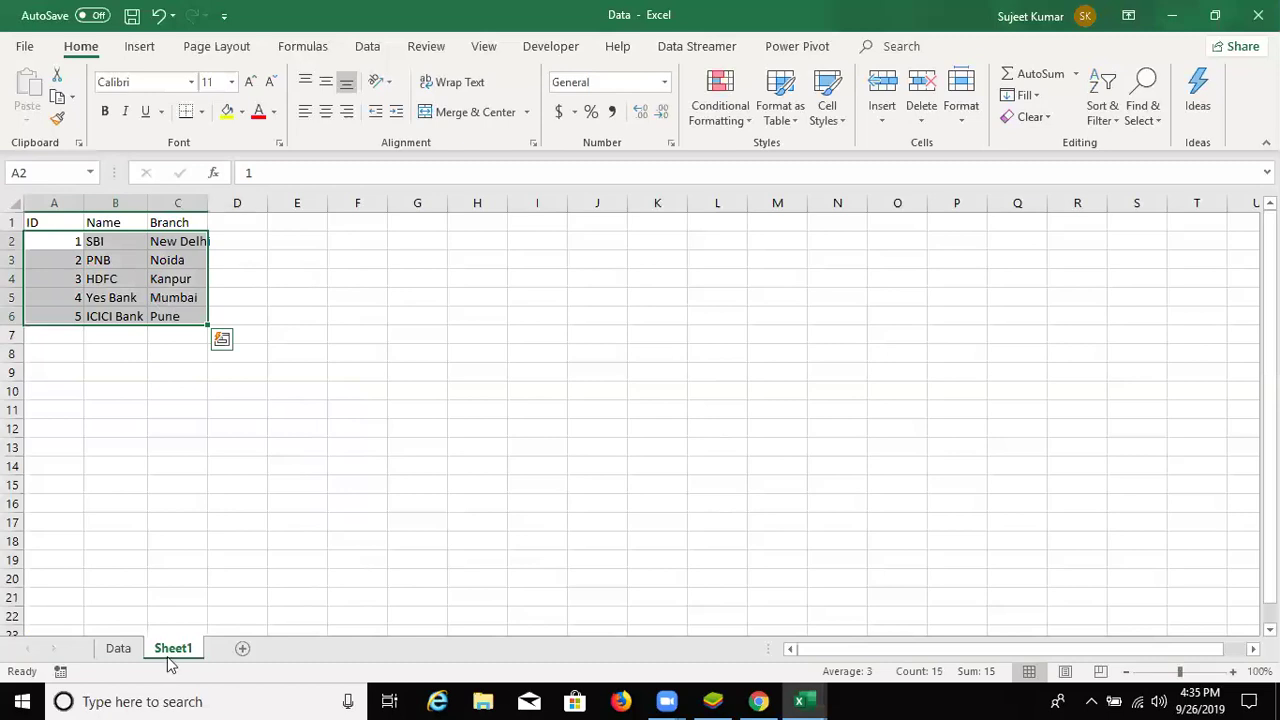
left_click(160, 303)
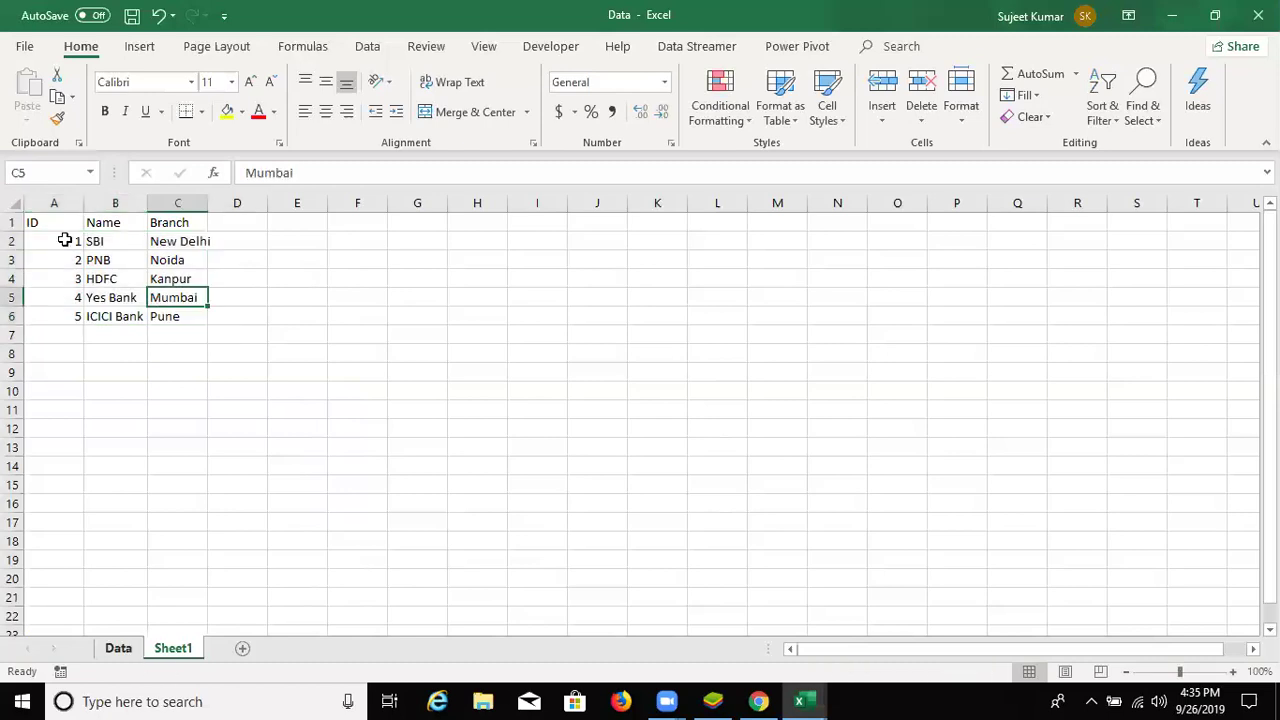
left_click_drag(54, 241, 226, 335)
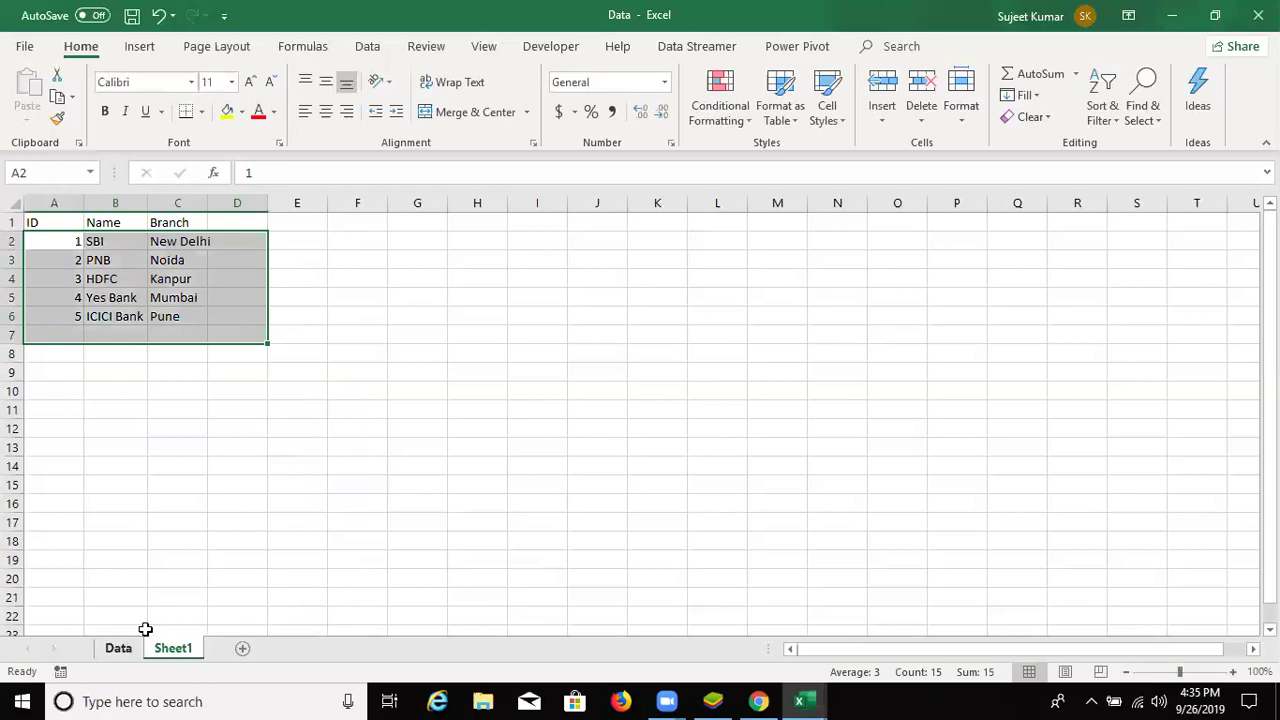
left_click(118, 648)
left_click(469, 236)
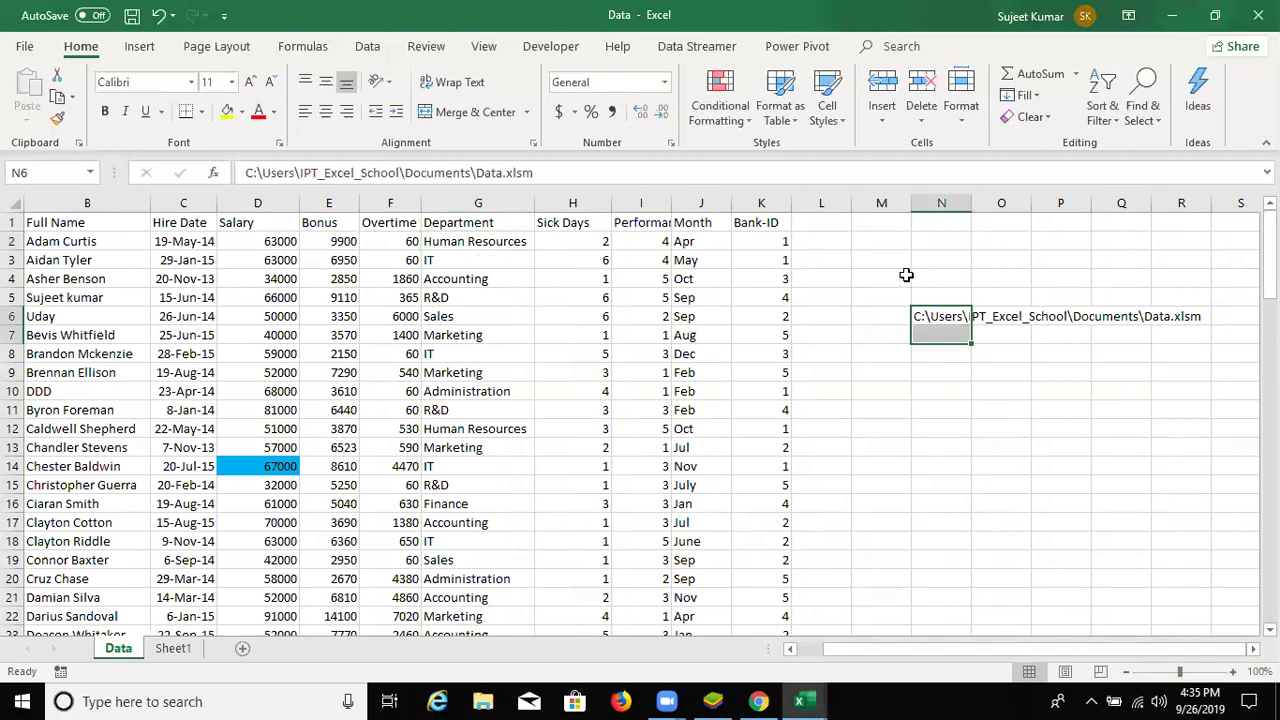
key("Delete")
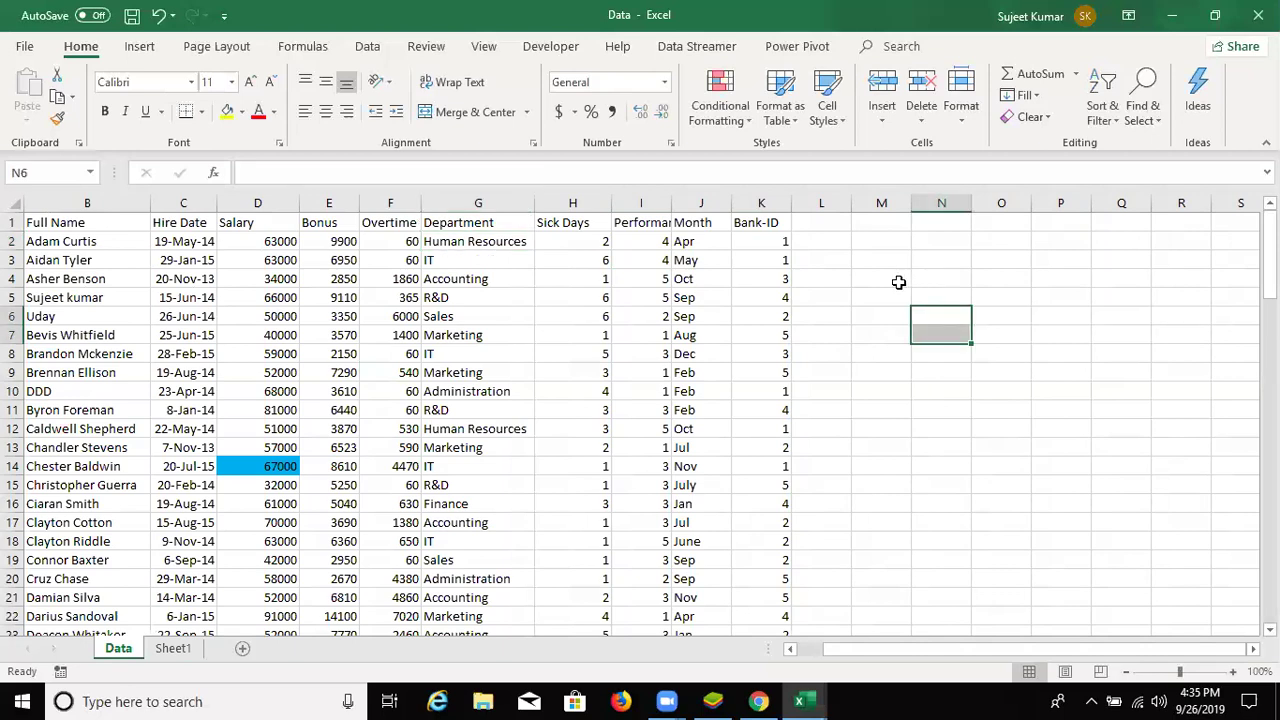
- Cross-check the Bank-ID column against the bank table again, finishing on cell L1
left_click(775, 203)
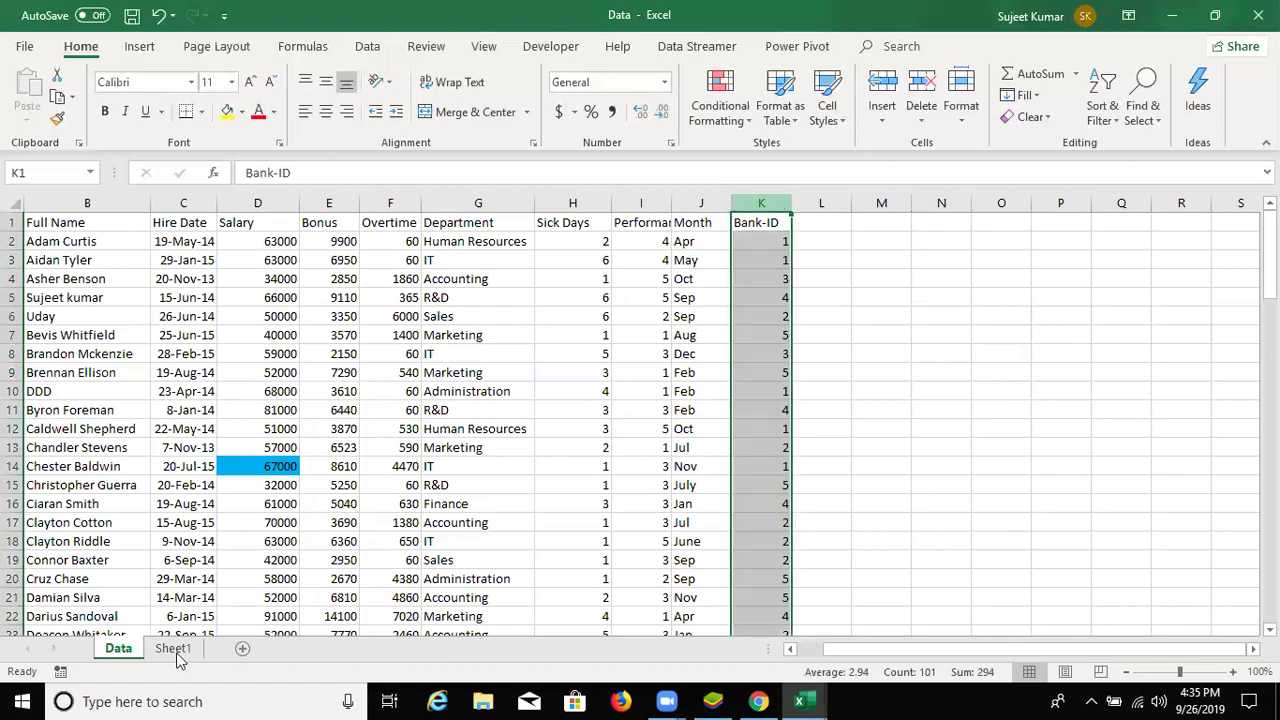
key("ctrl+Page_Down")
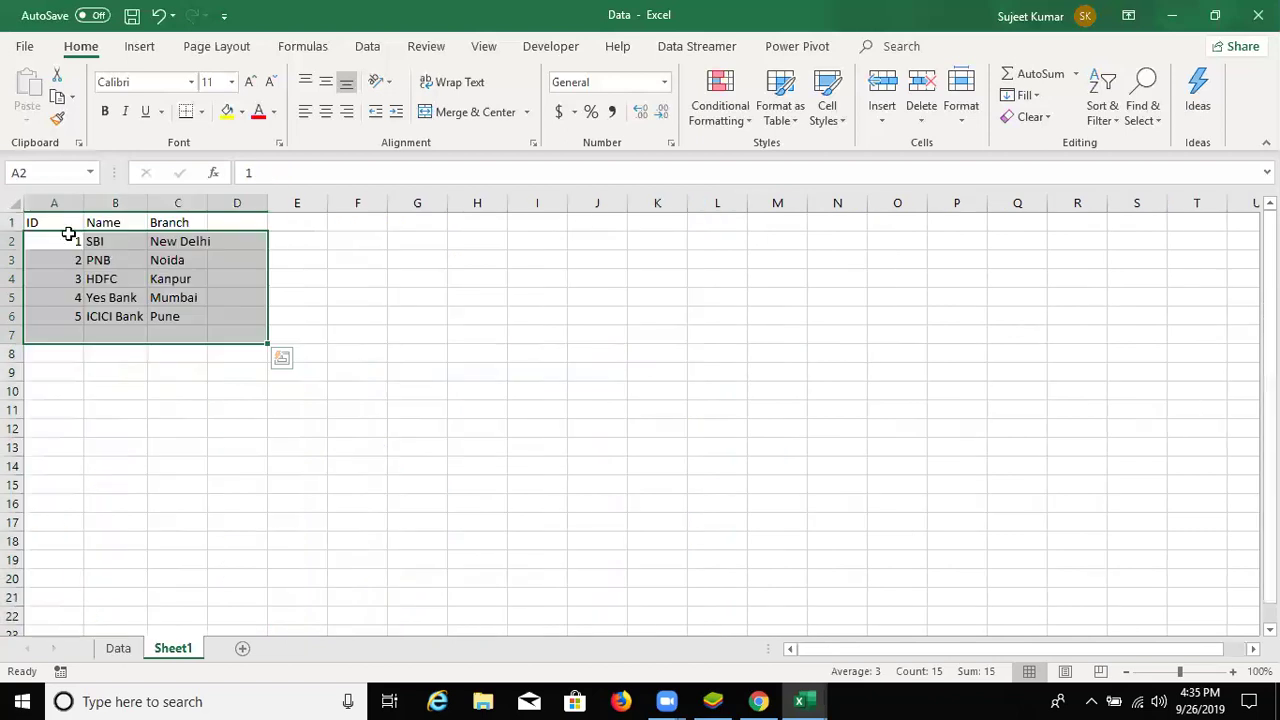
left_click_drag(143, 329, 180, 340)
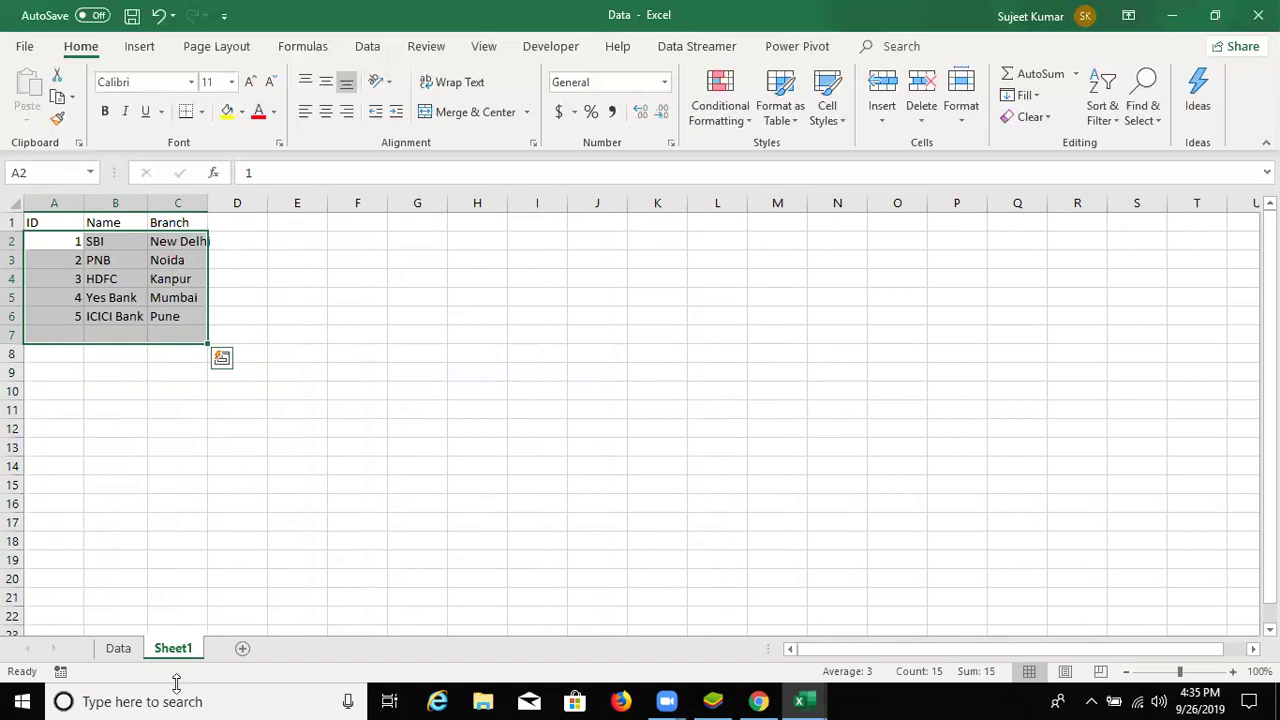
left_click(118, 649)
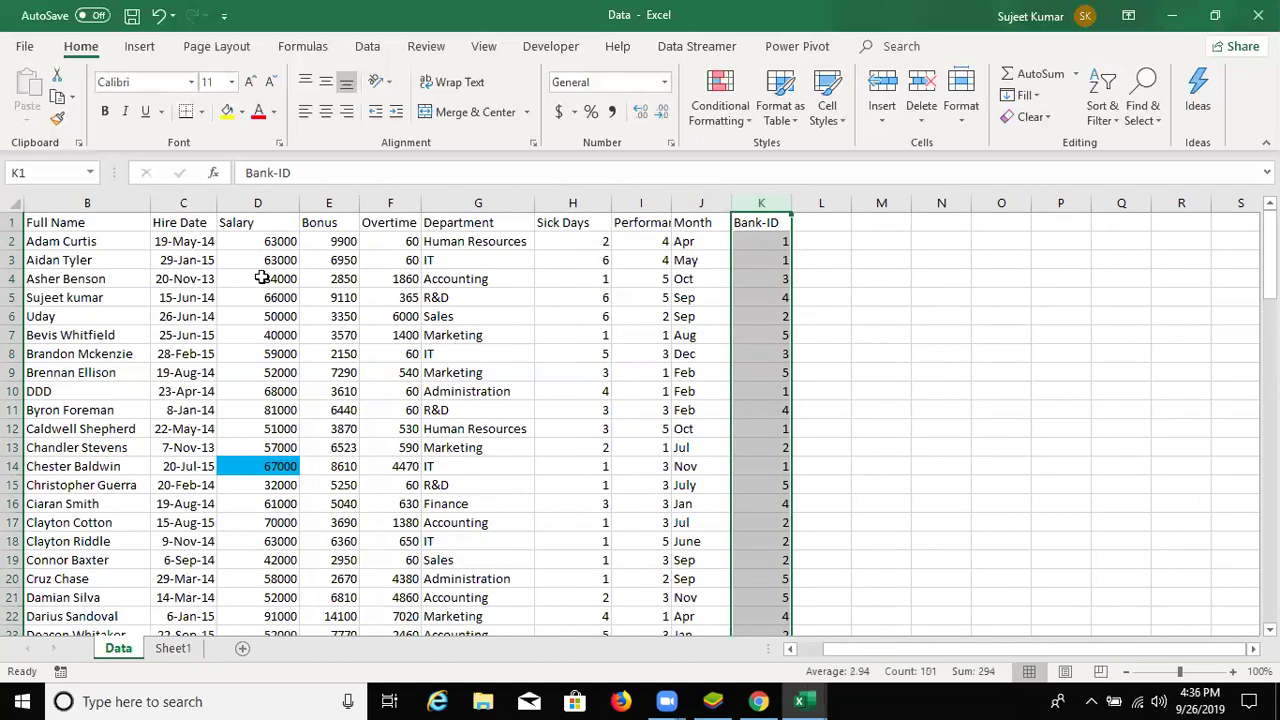
key("ctrl+space")
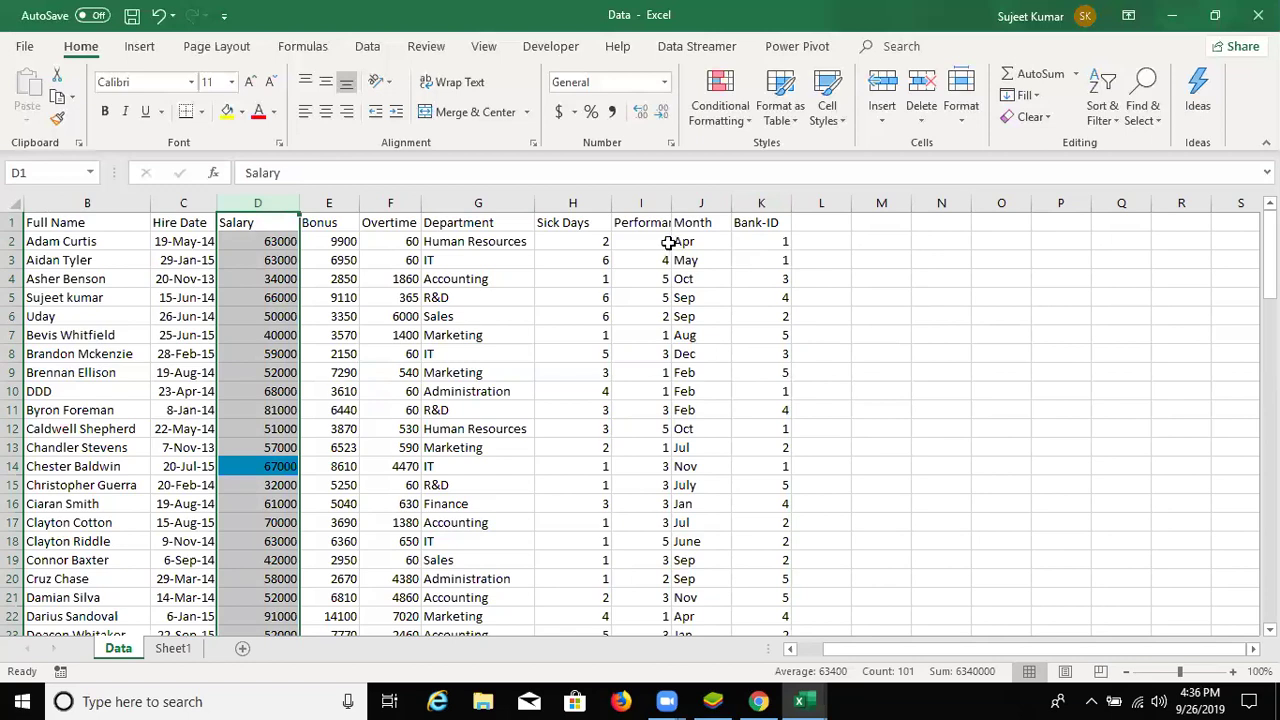
left_click(729, 246)
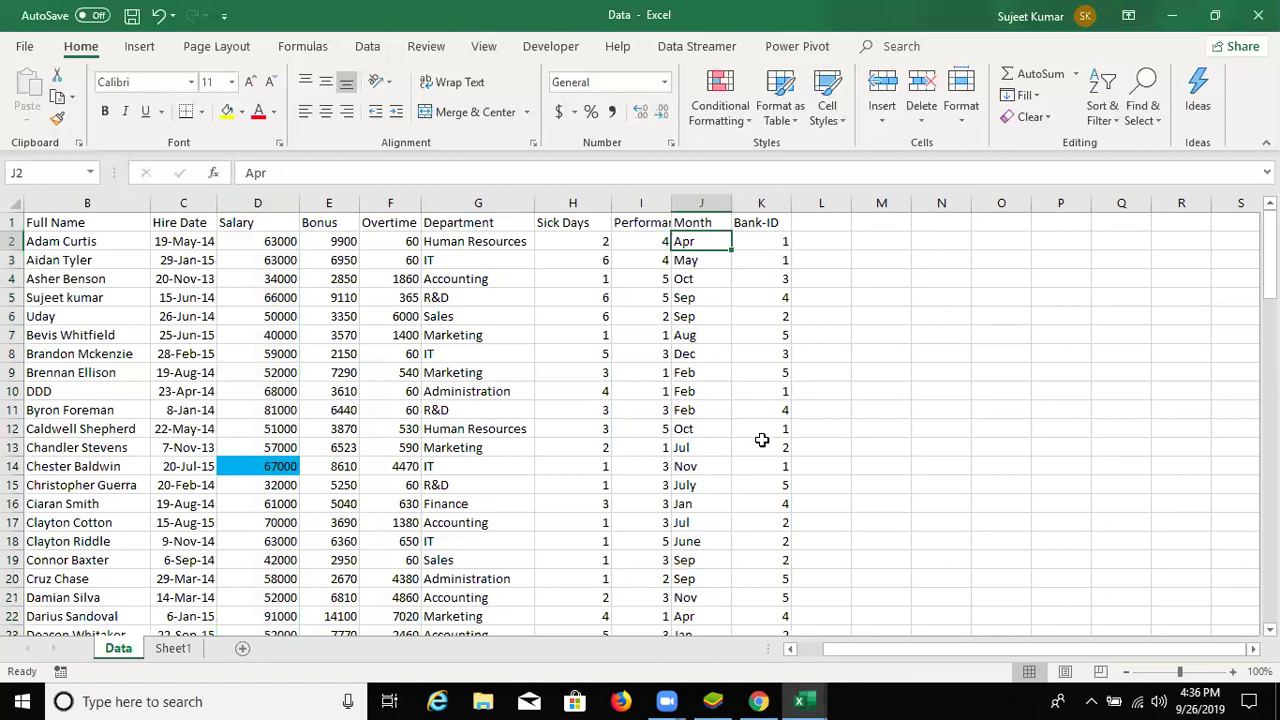
left_click_drag(761, 260, 761, 410)
left_click_drag(620, 424, 615, 485)
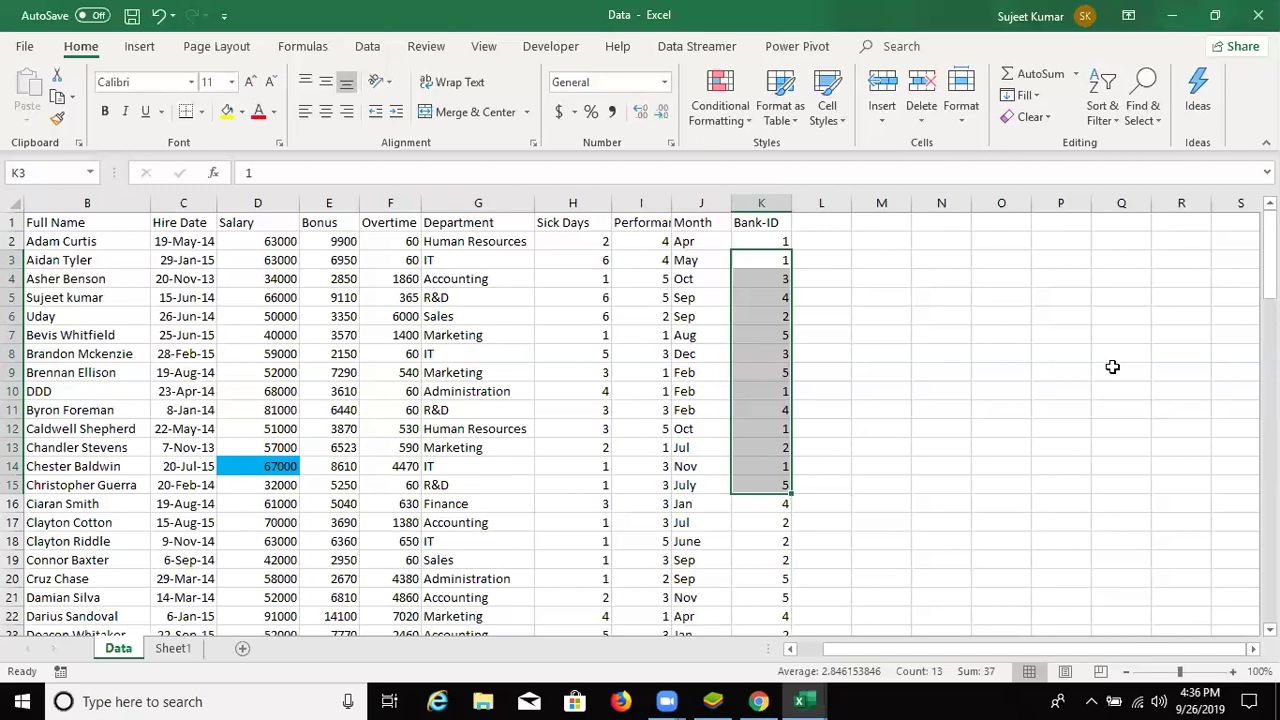
left_click(821, 221)
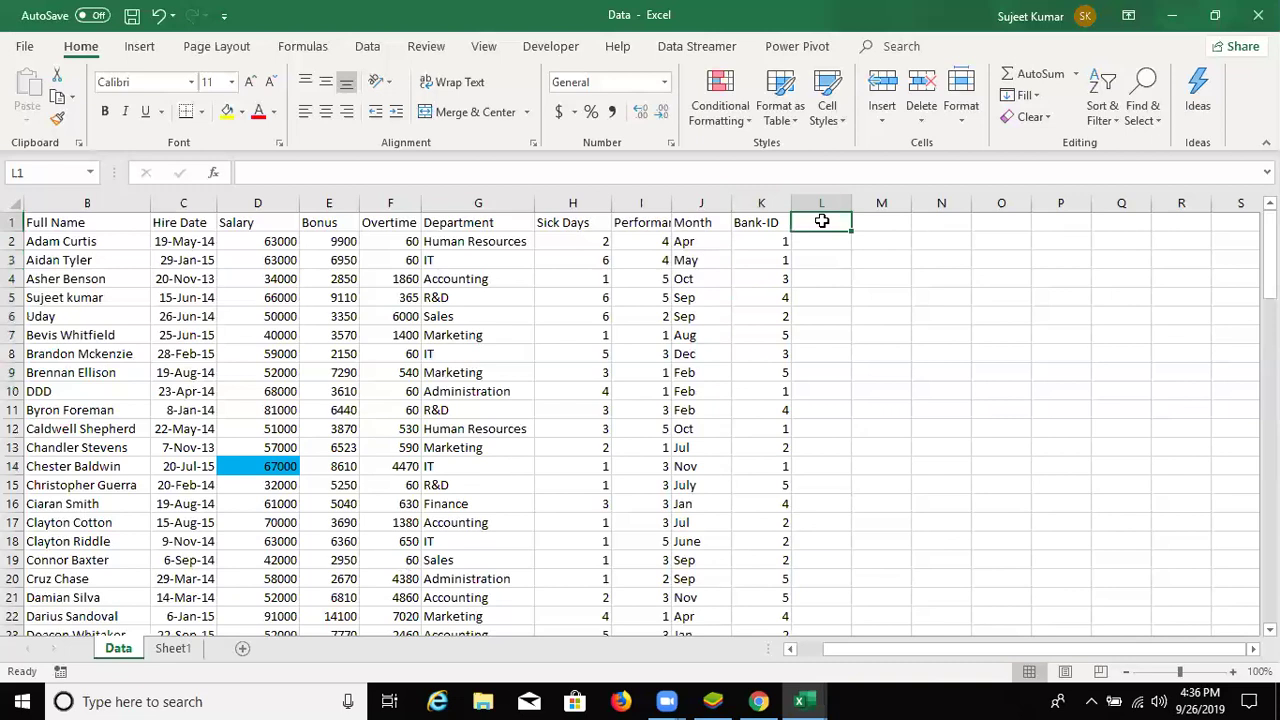
- Add the headers Name in L1 and Brach in M1 on the Data sheet
type("Name")
key("Tab")
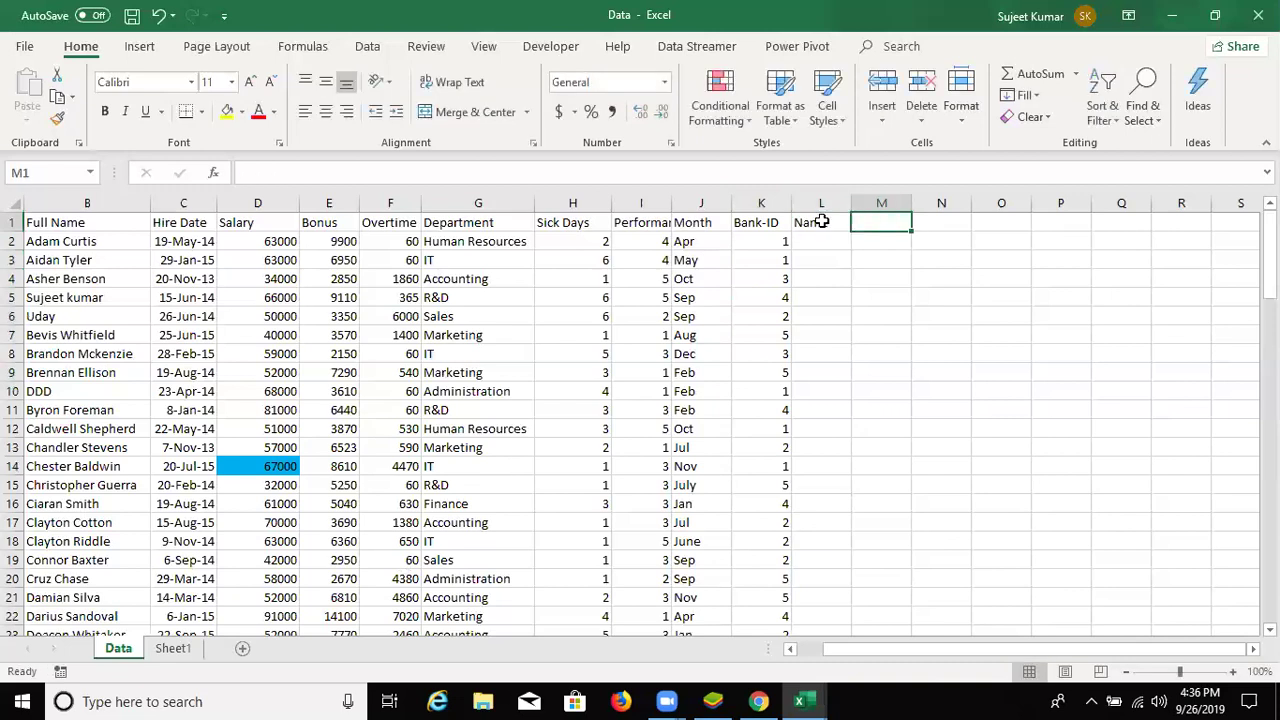
type("B")
type("rach")
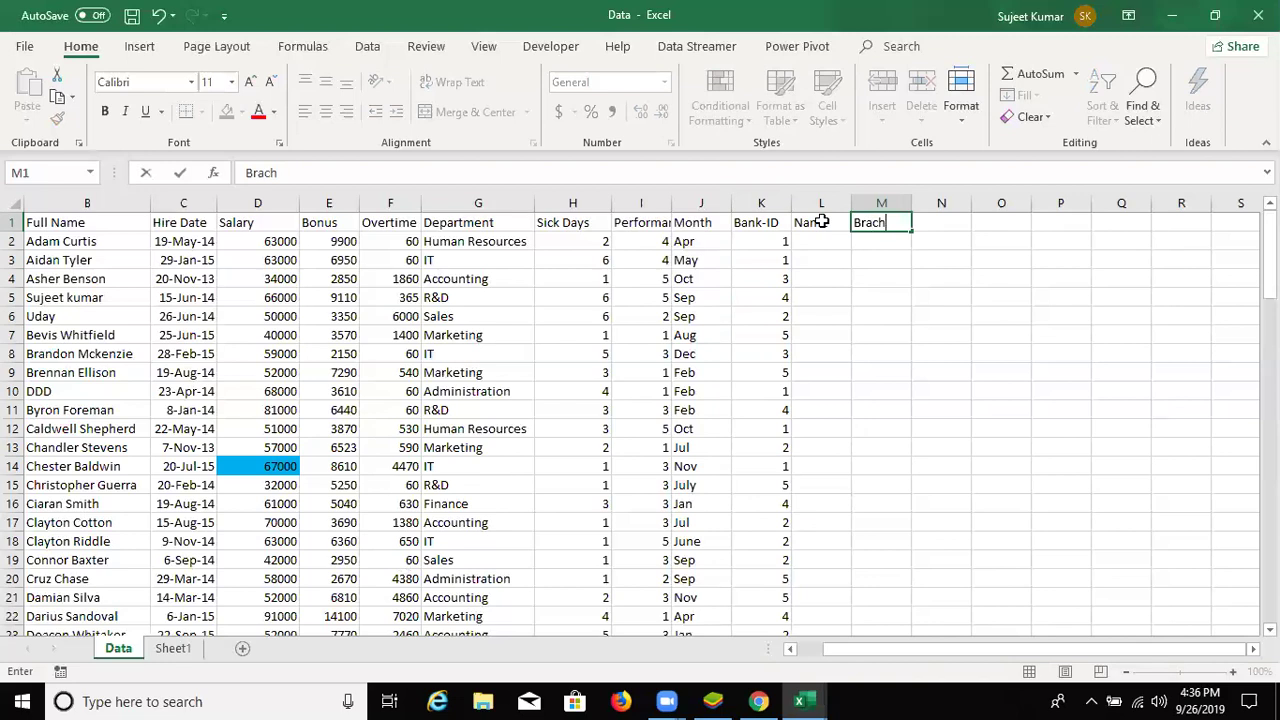
key("Return")
- Start and cancel a VLOOKUP in L2, then select the five bank names on Sheet1
type("=v")
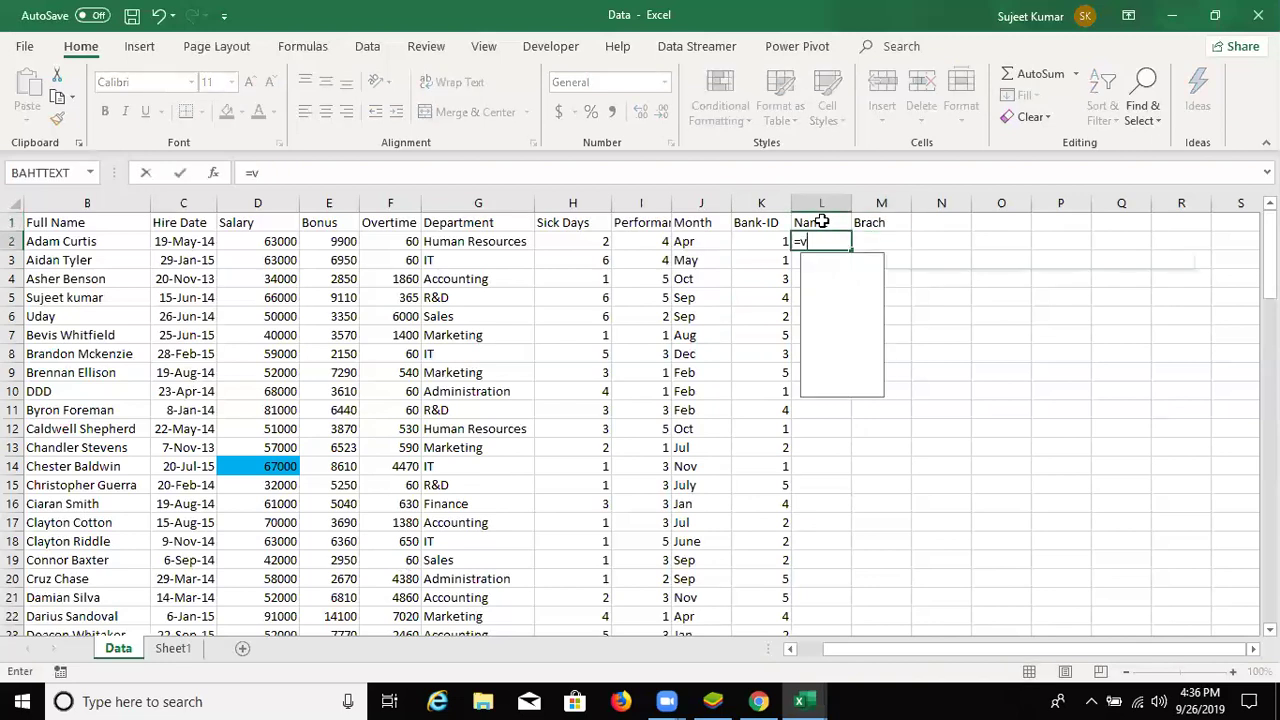
type("l")
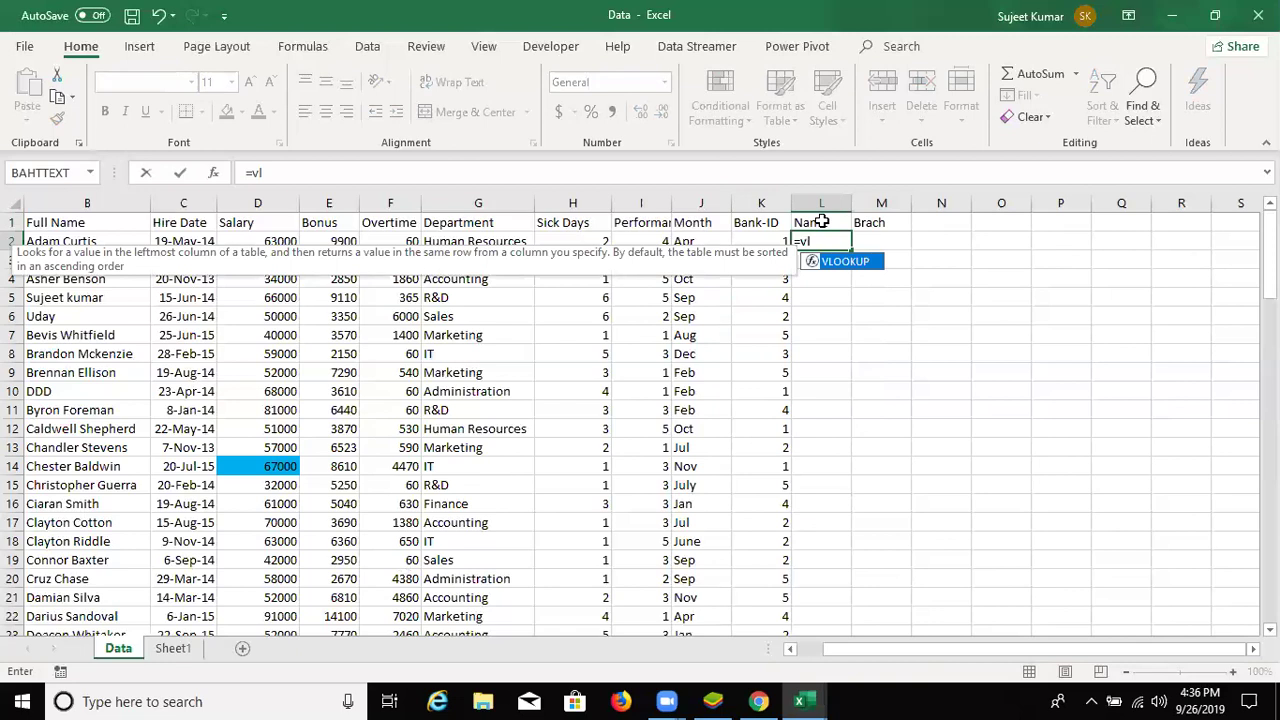
key("Escape")
key("Escape")
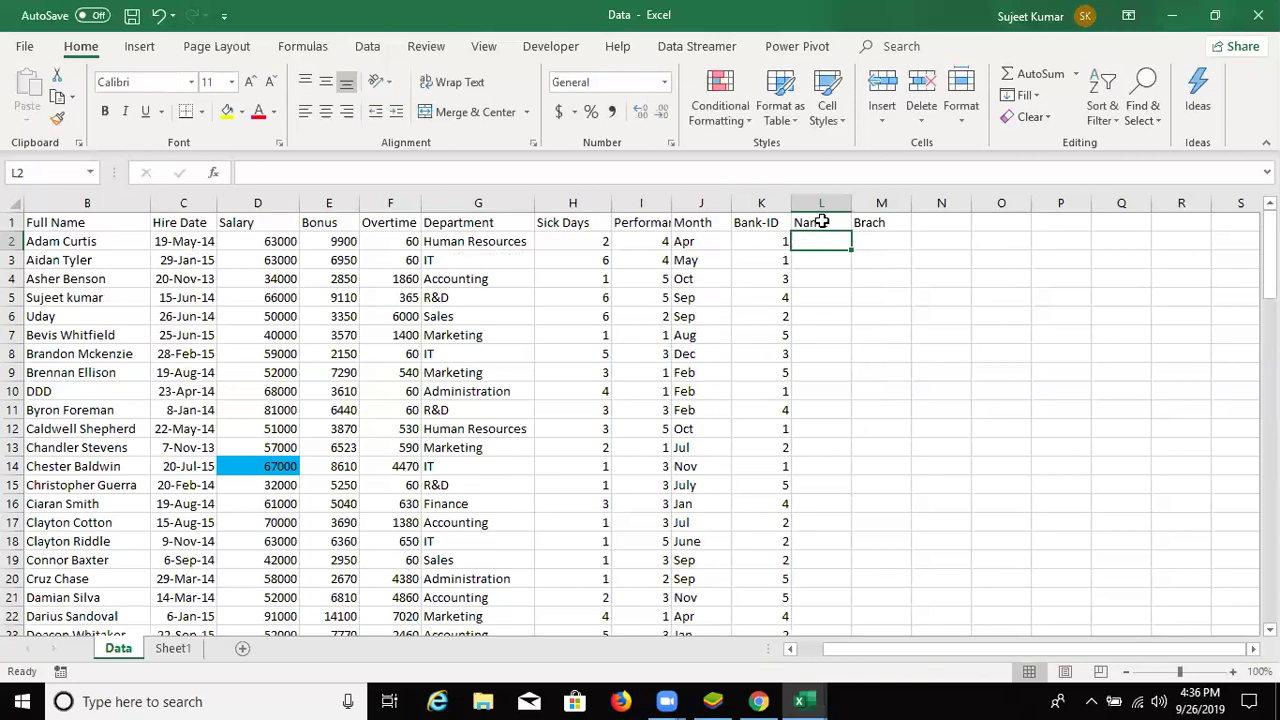
left_click(821, 222)
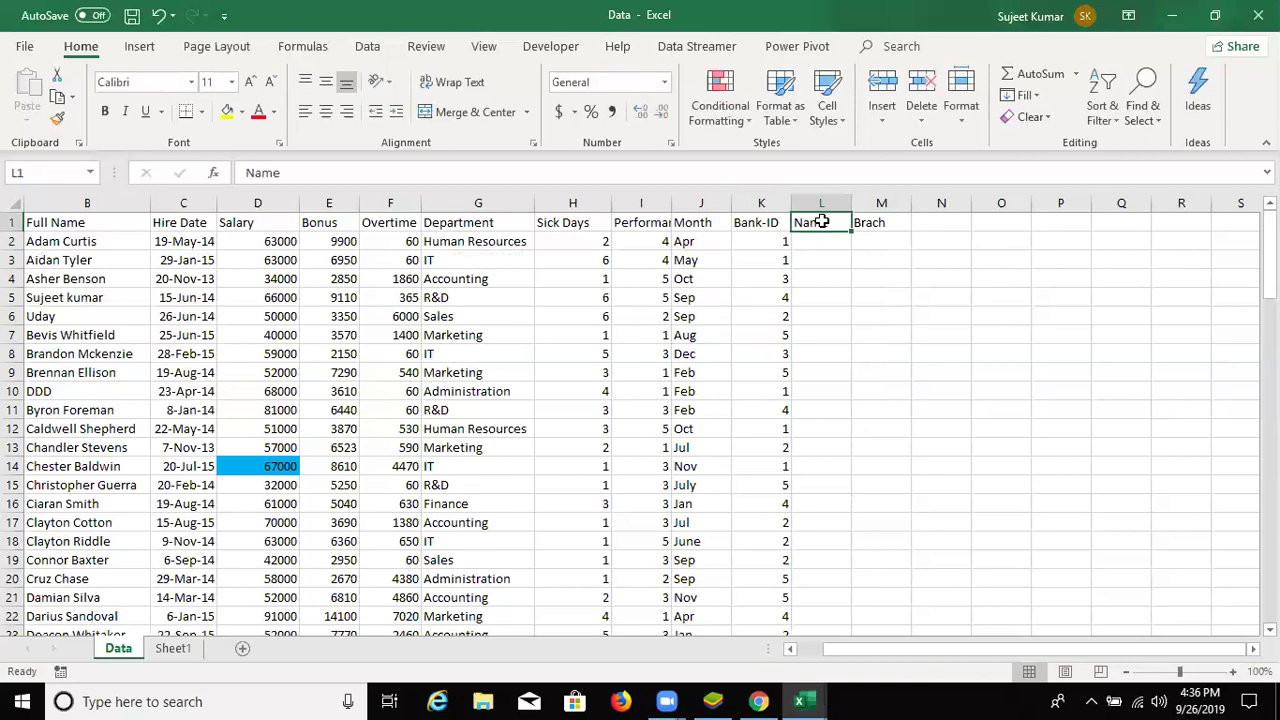
key("Left")
key("Left")
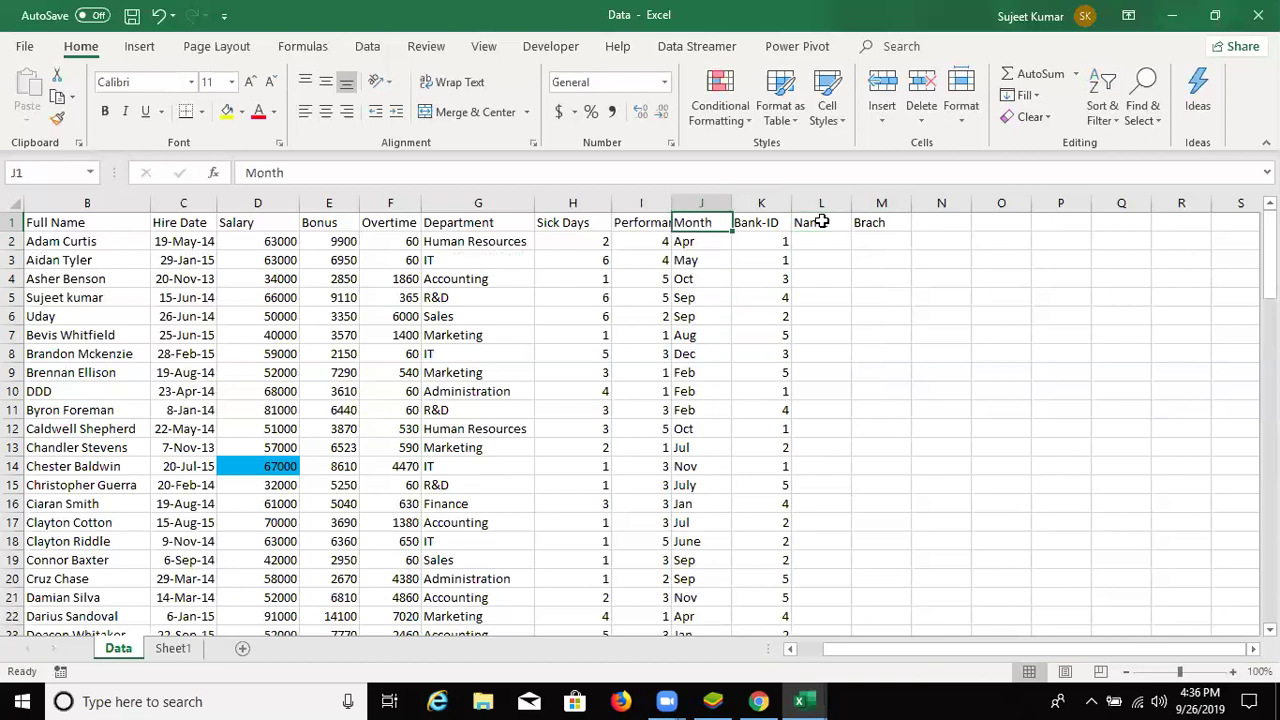
key("Left")
key("Left")
key("Left")
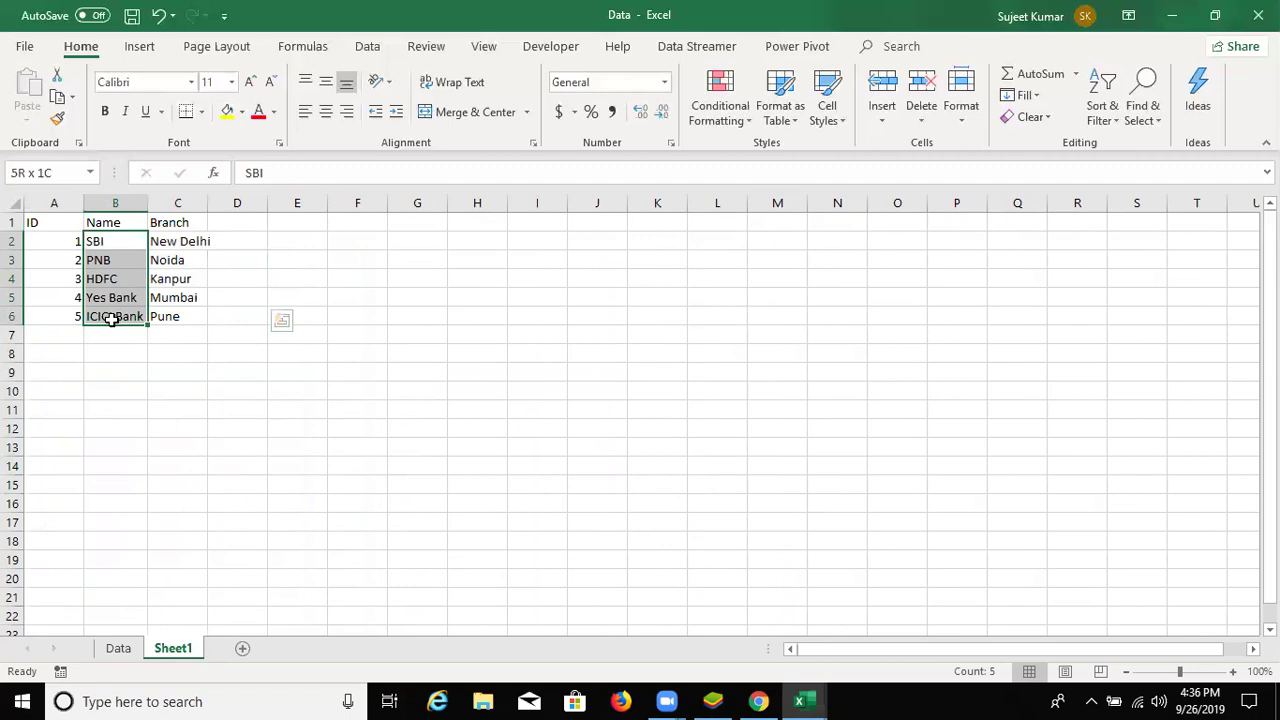
left_click_drag(95, 241, 112, 318)
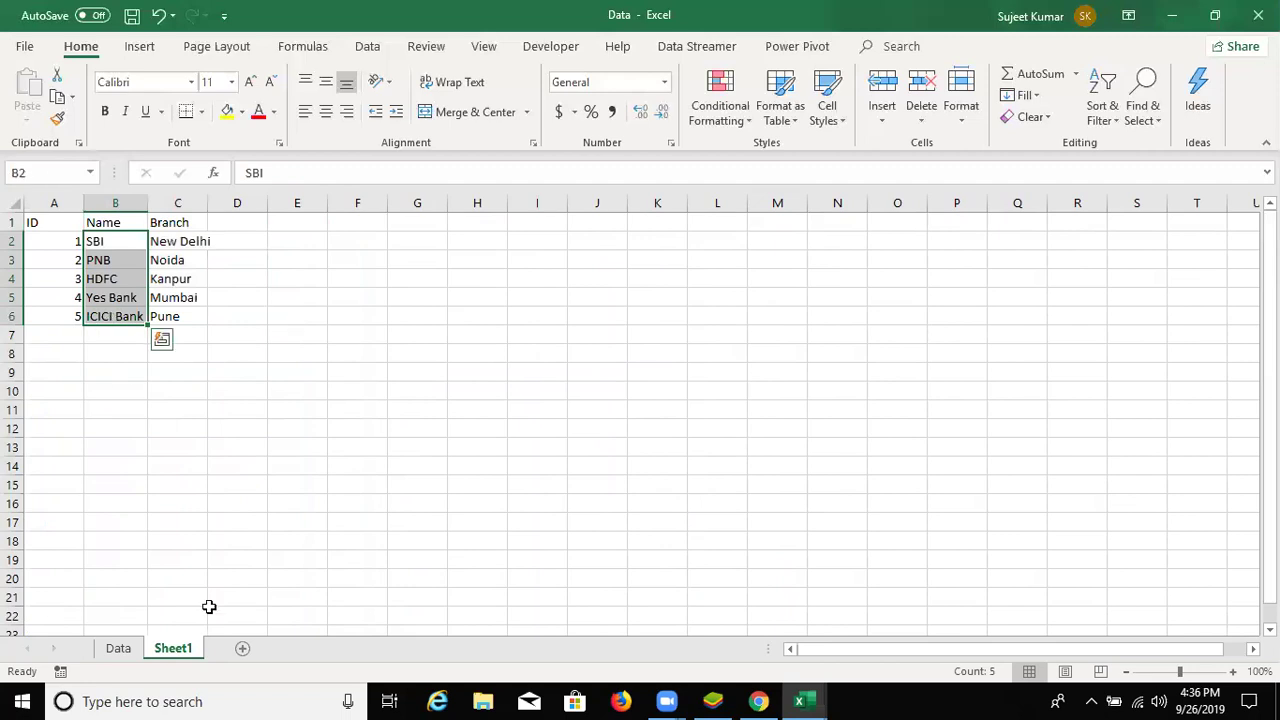
- Remove the Name and Brach headings from beside Bank-ID on the Data sheet
left_click(138, 652)
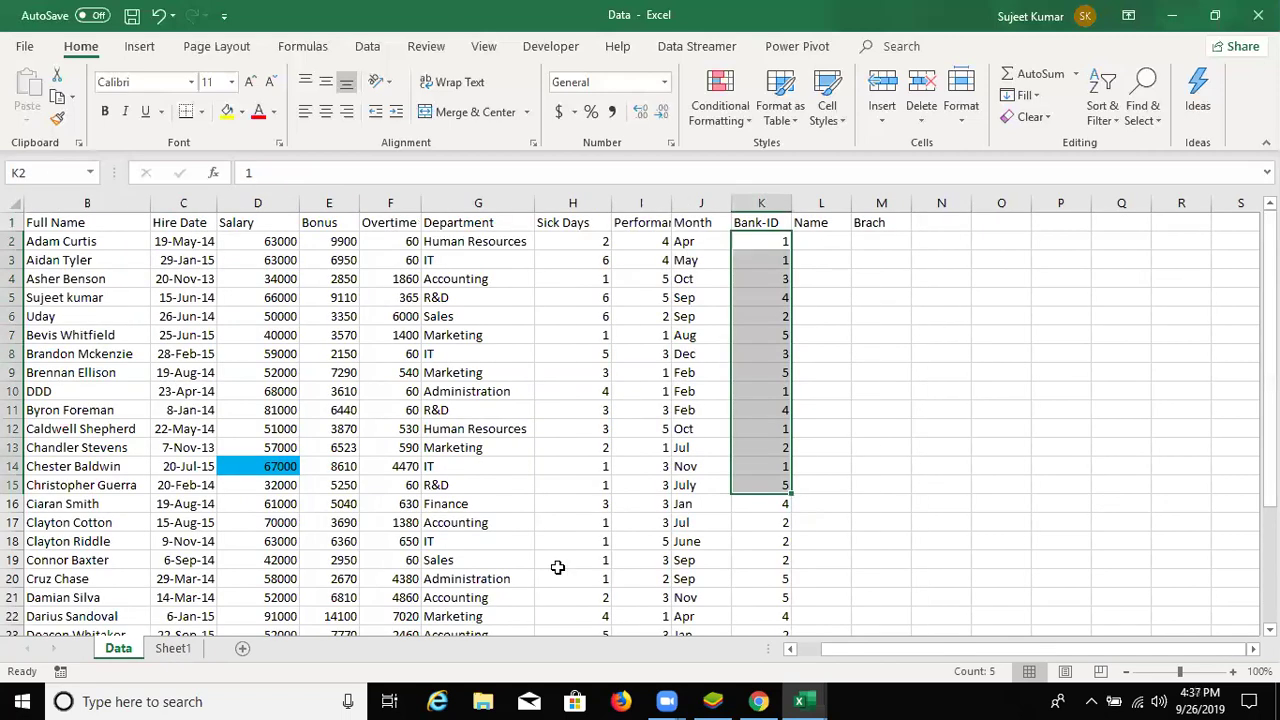
left_click(872, 452)
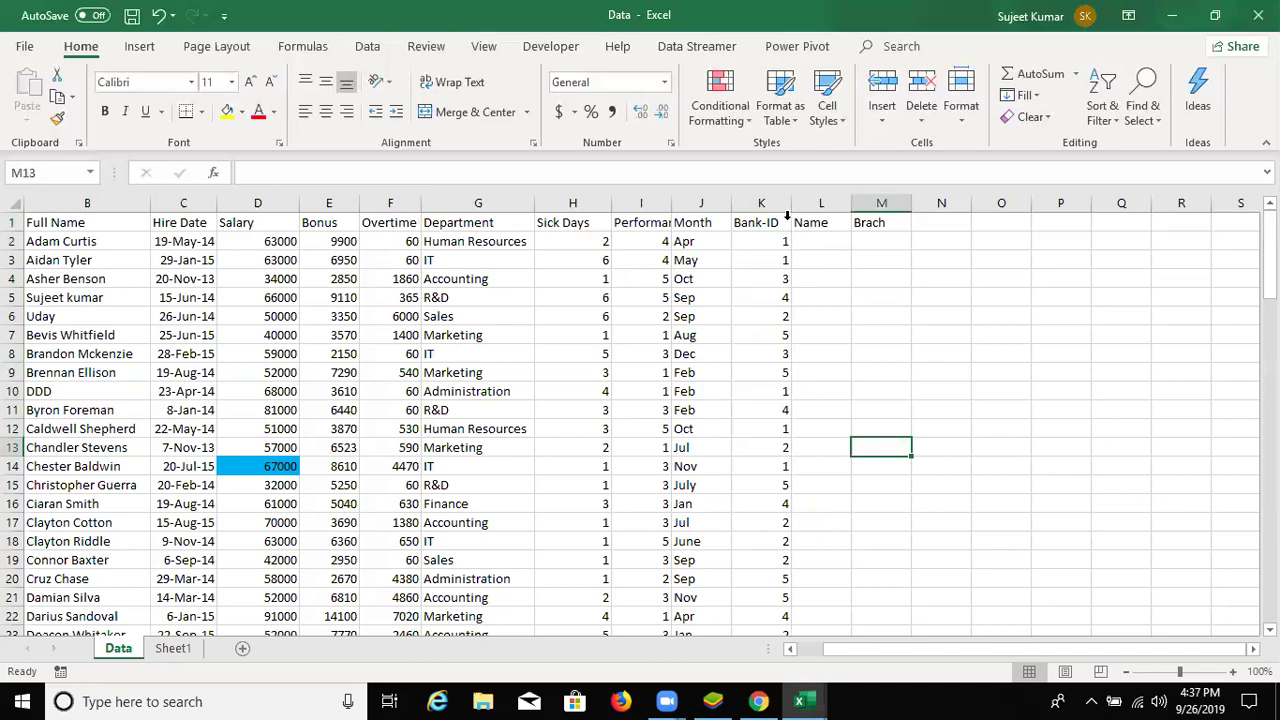
left_click(761, 203)
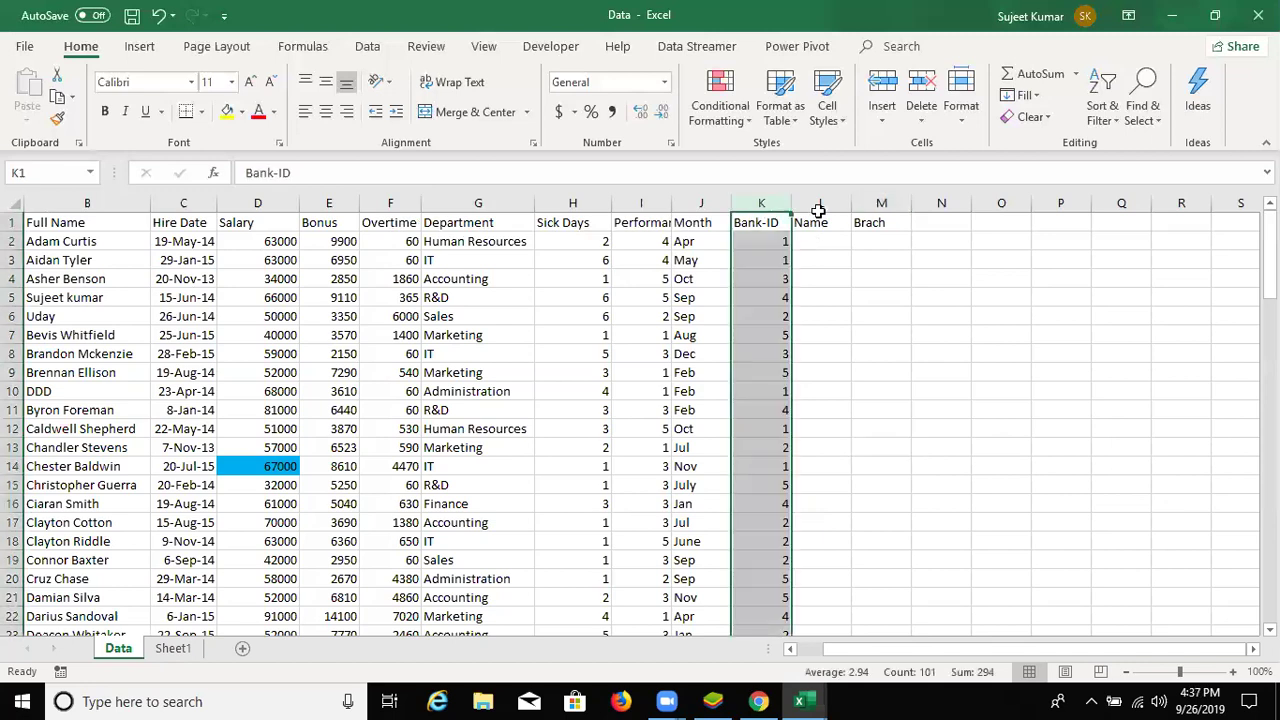
left_click(818, 241)
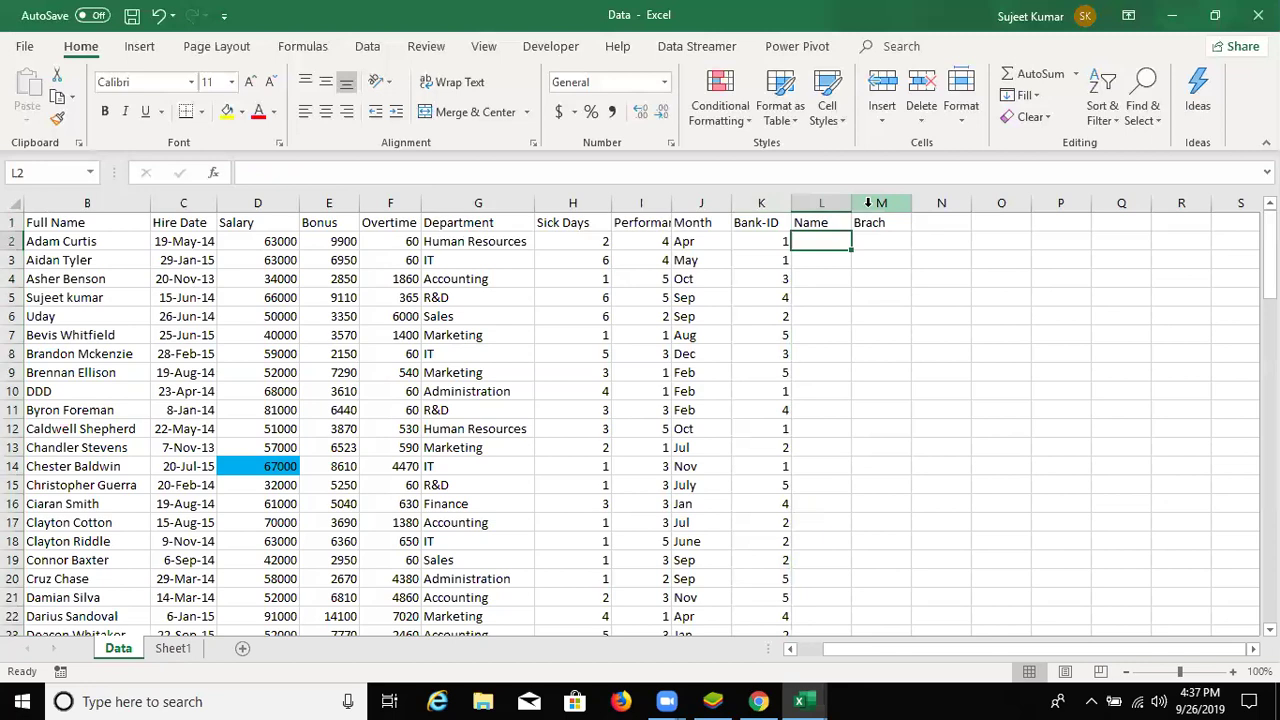
left_click(868, 203)
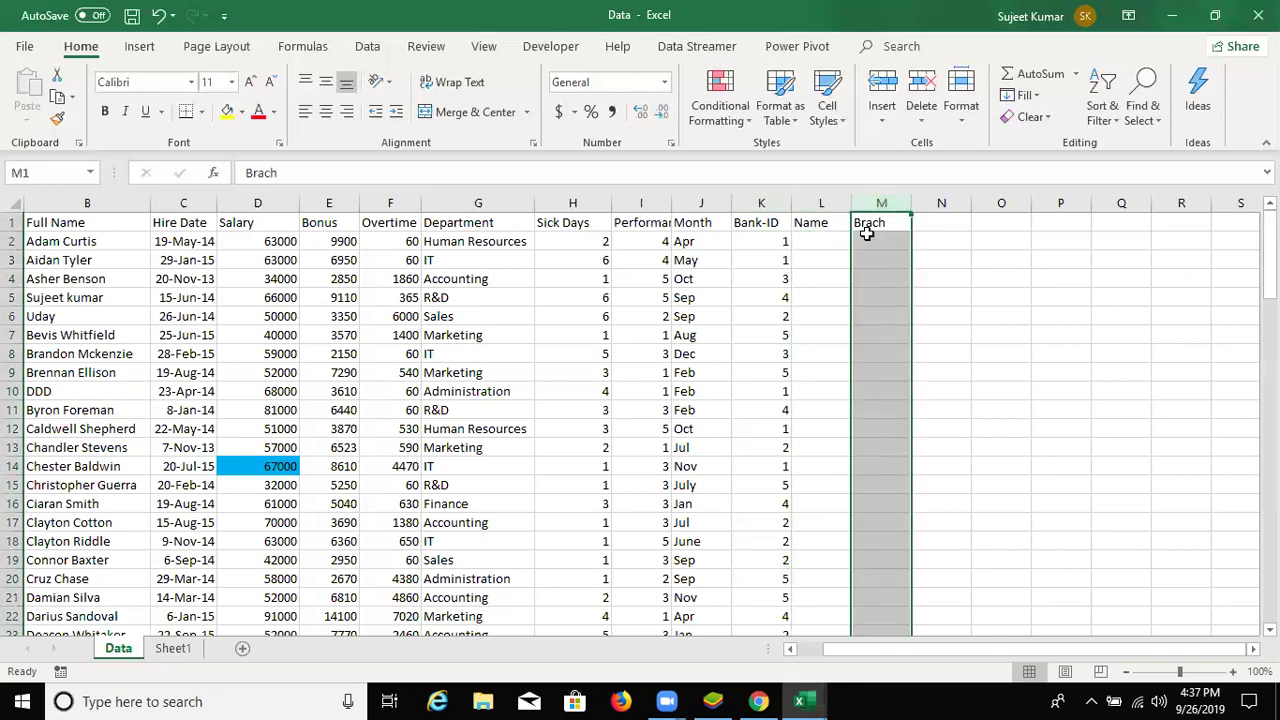
key("ctrl+z")
key("ctrl+z")
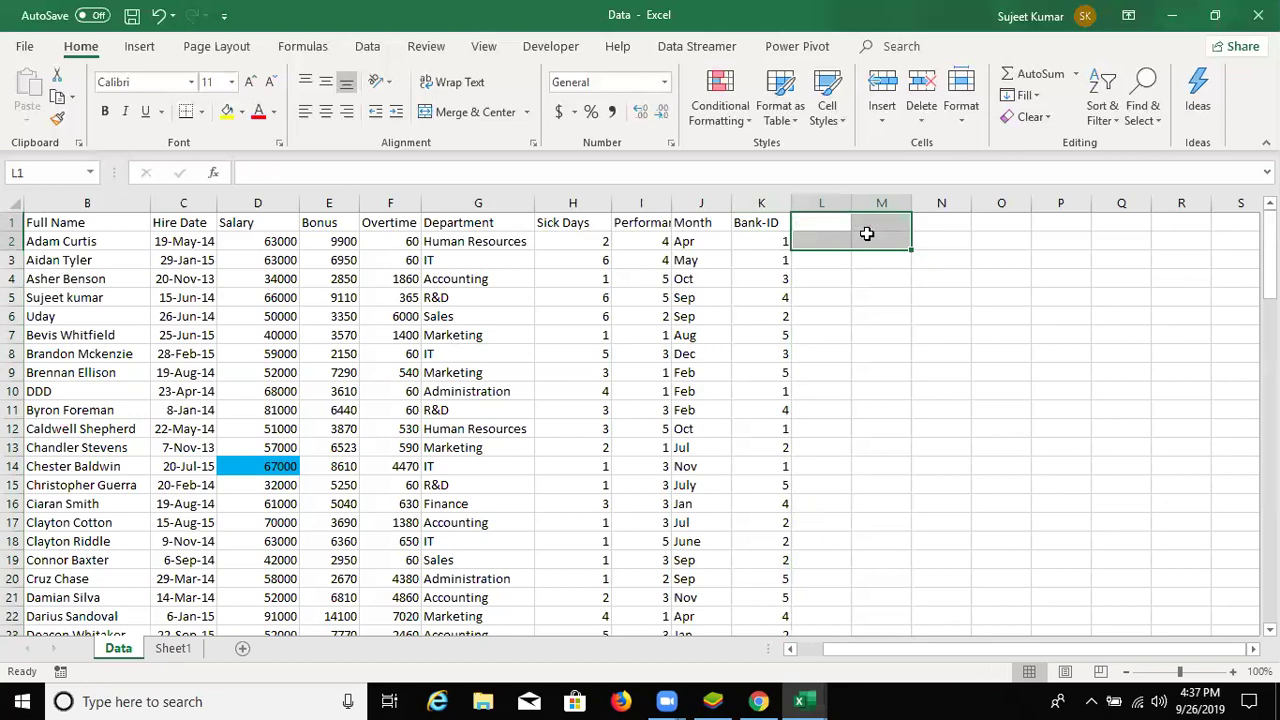
- Return to the top-left of the table and show the Power Pivot ribbon tab
key("ctrl+Home")
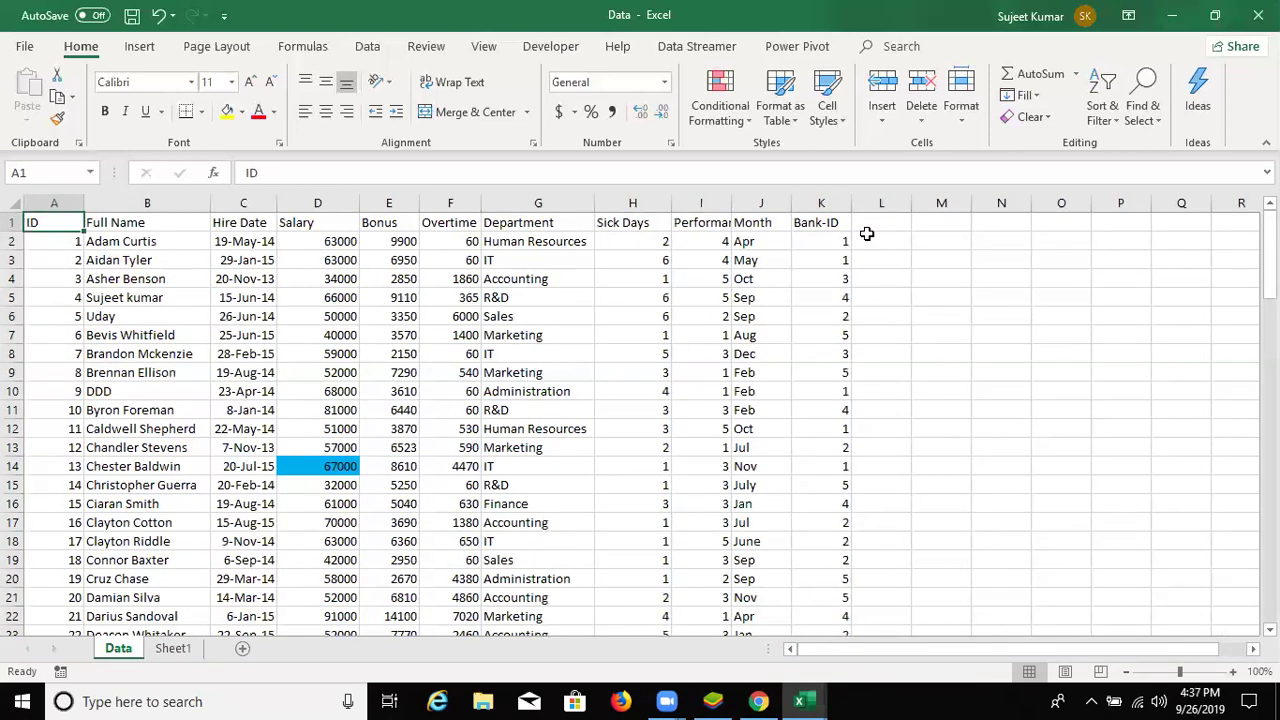
key("ctrl+Right")
key("ctrl+Left")
left_click(800, 47)
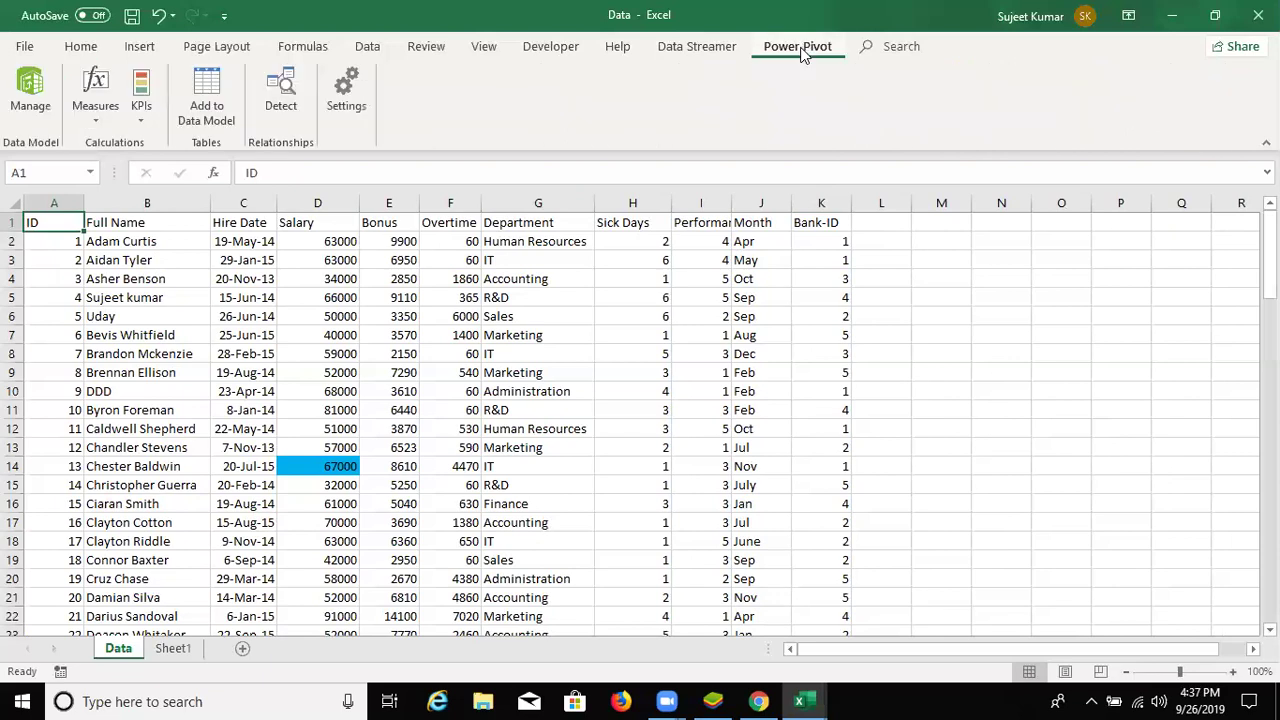
- Open the Power Pivot Manage window, then bring the Data workbook back to the front
left_click(25, 125)
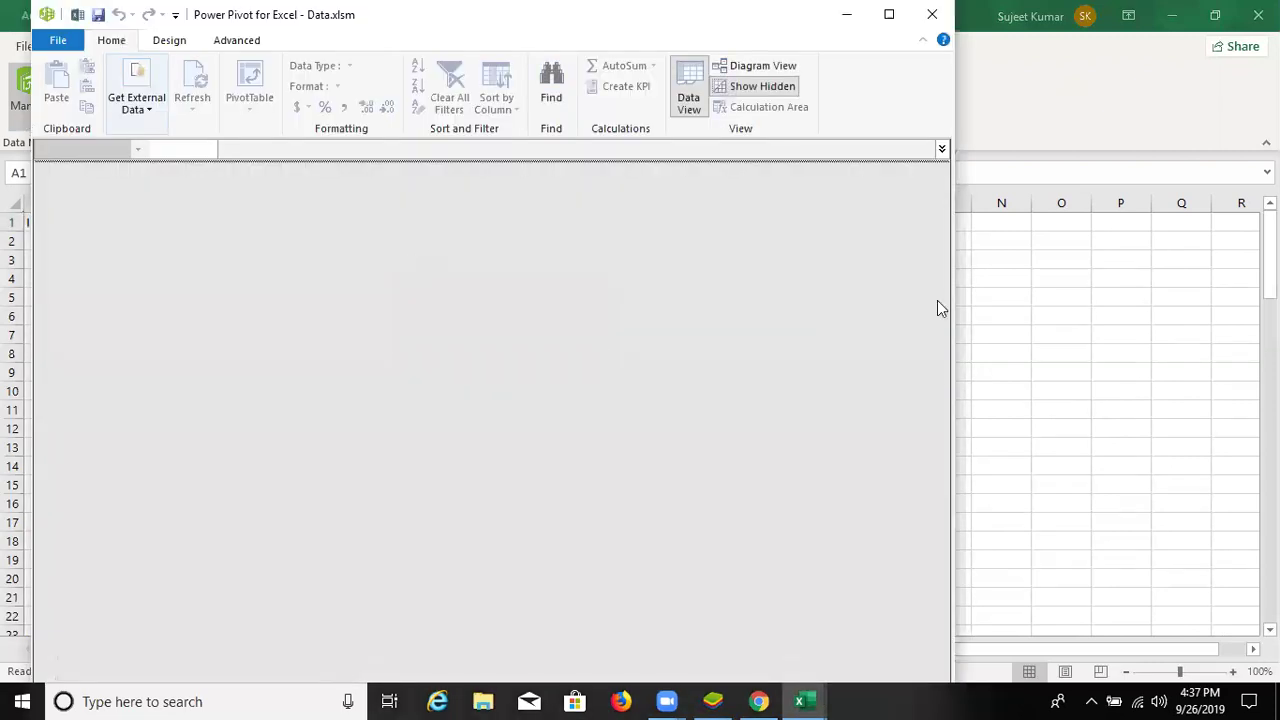
left_click(810, 700)
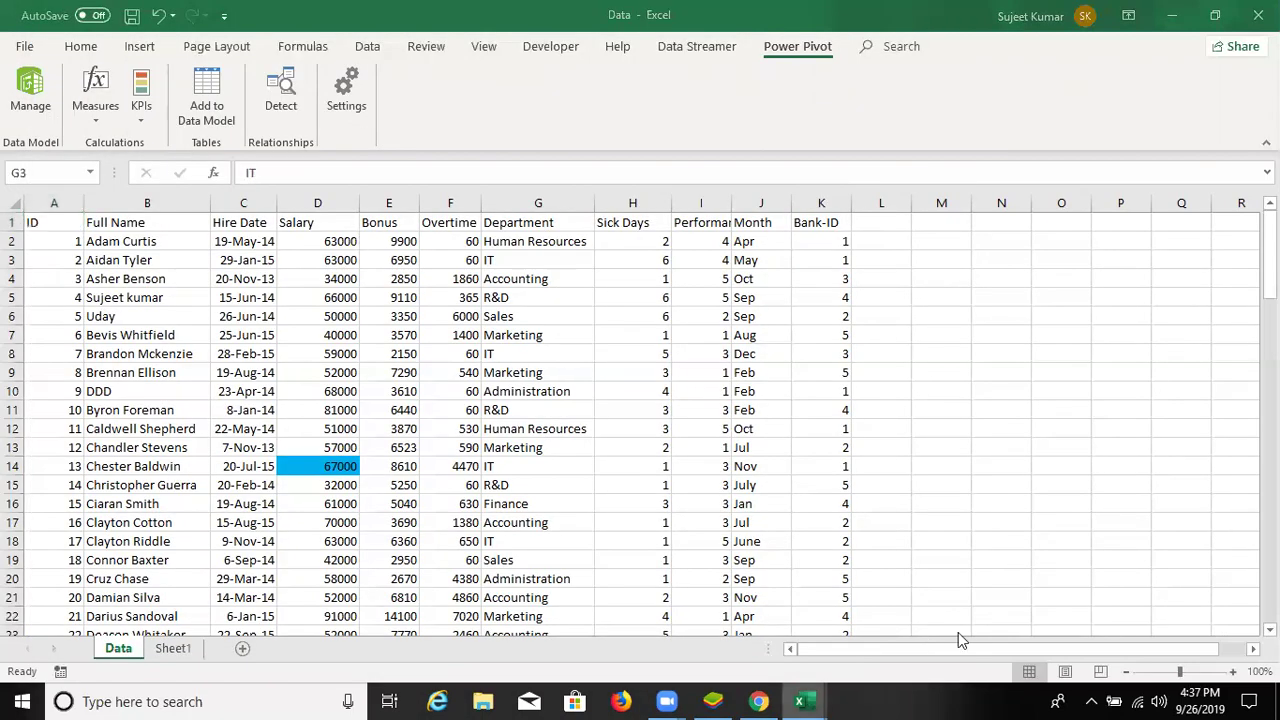
mouse_move(800, 700)
left_click(1005, 625)
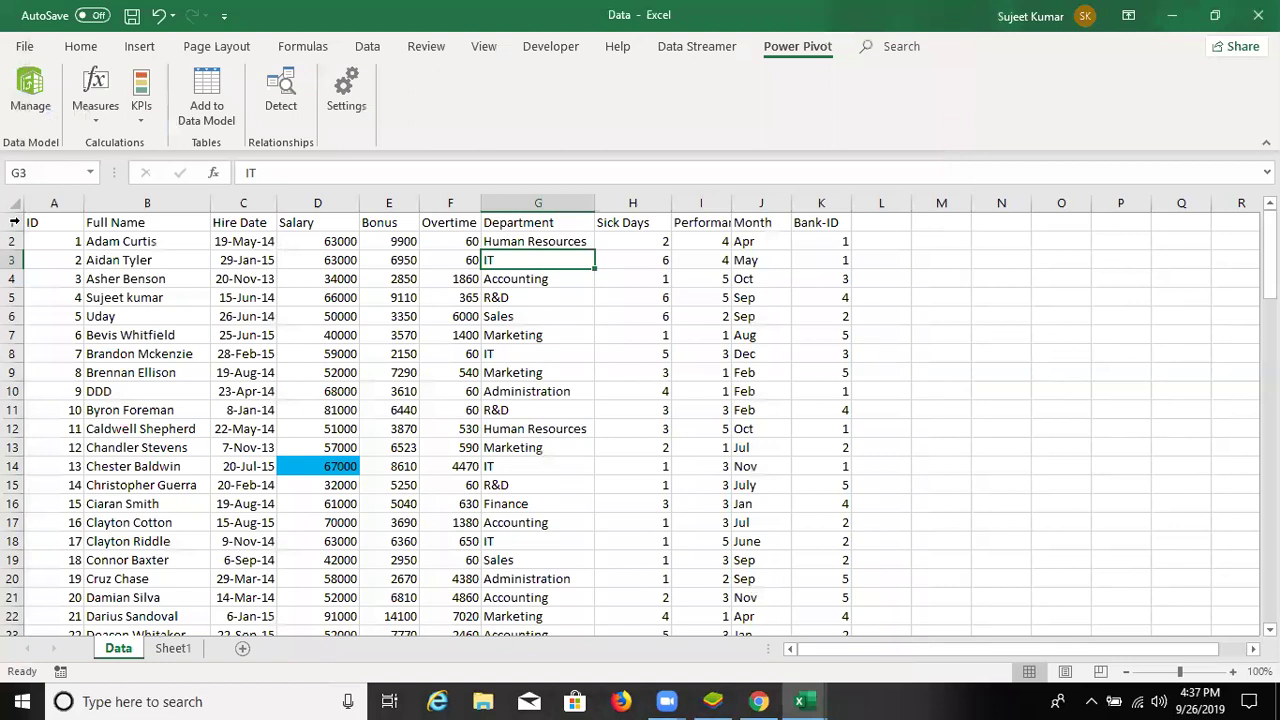
- Add the employee range $A$1:$K$101, with headers, to the data model
left_click(78, 229)
key("ctrl+a")
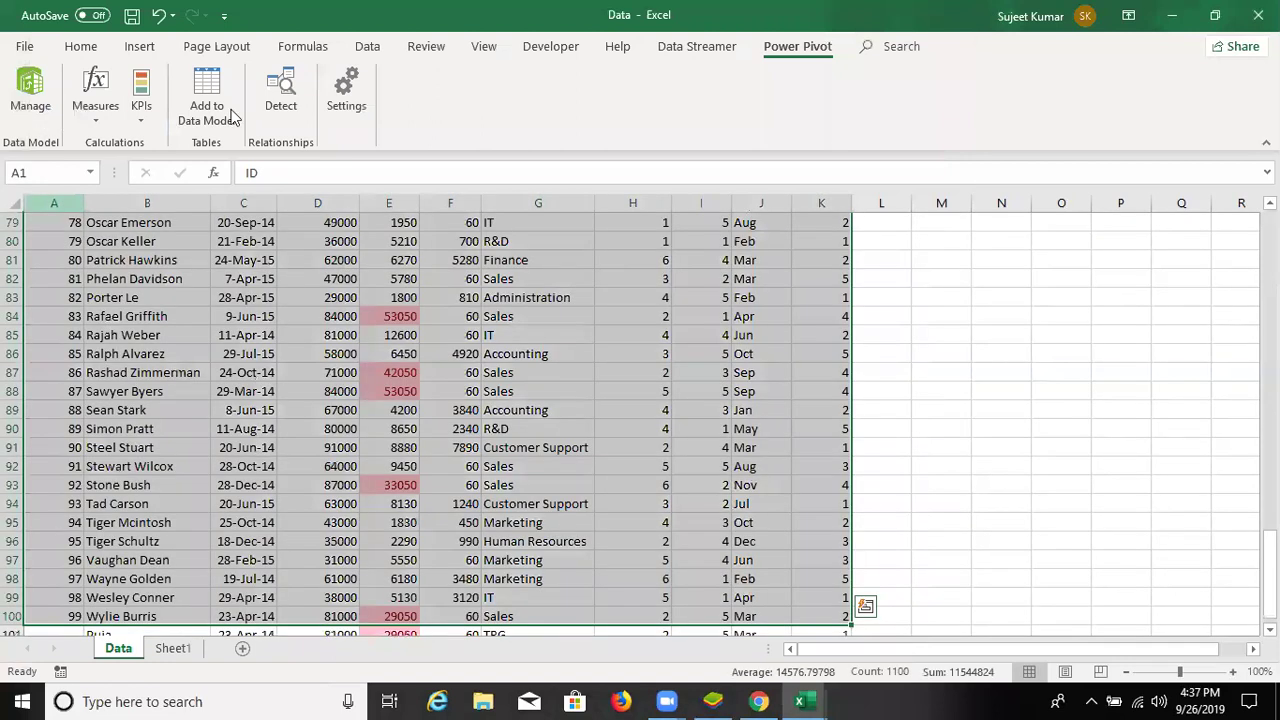
left_click(227, 118)
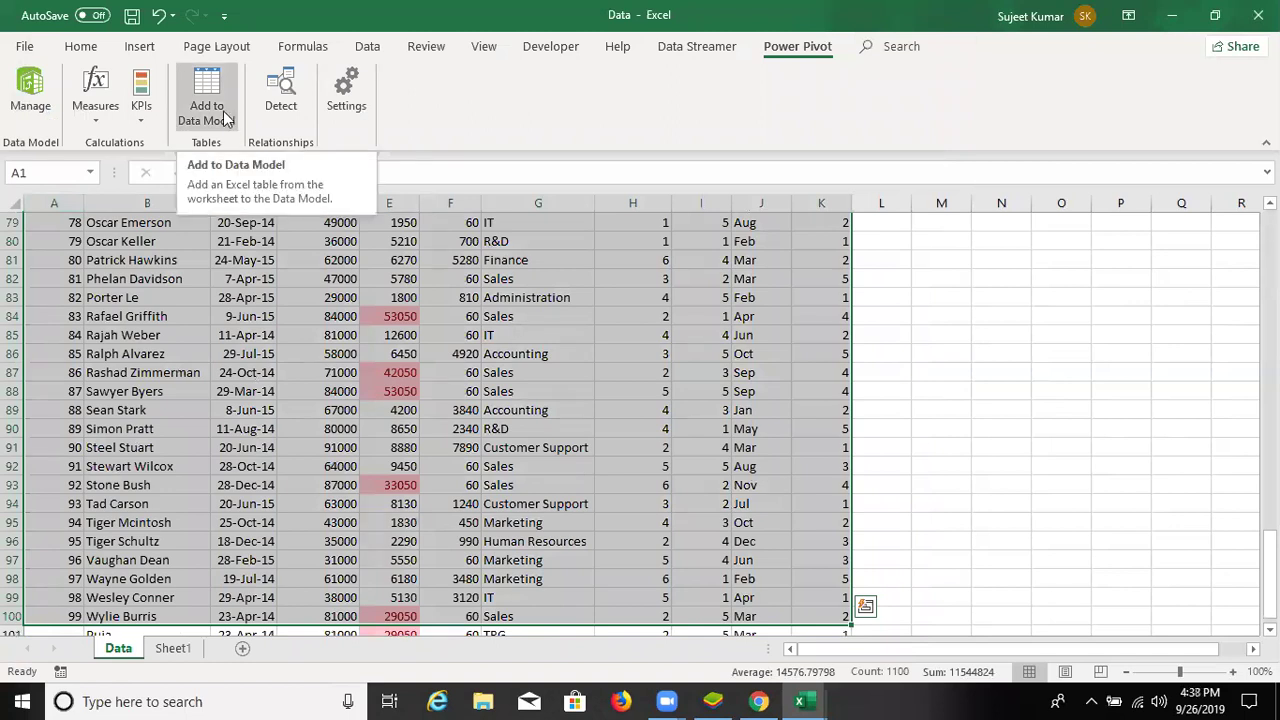
left_click(221, 110)
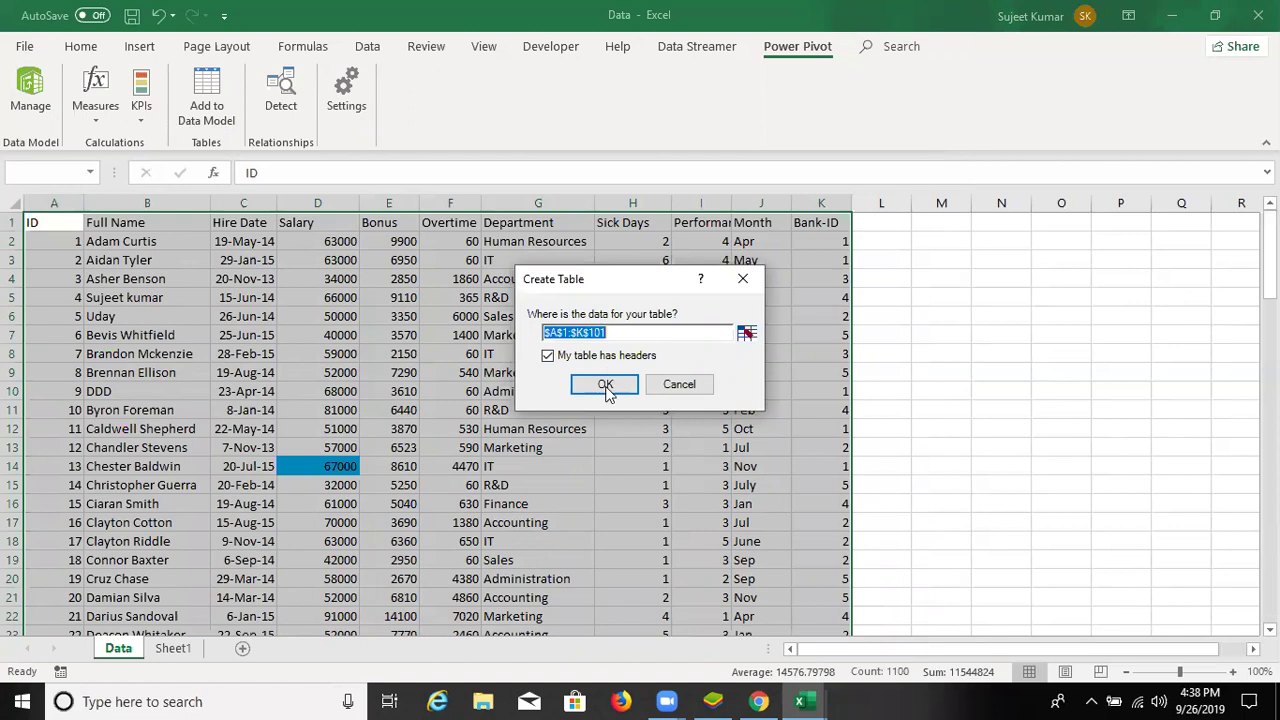
left_click(605, 386)
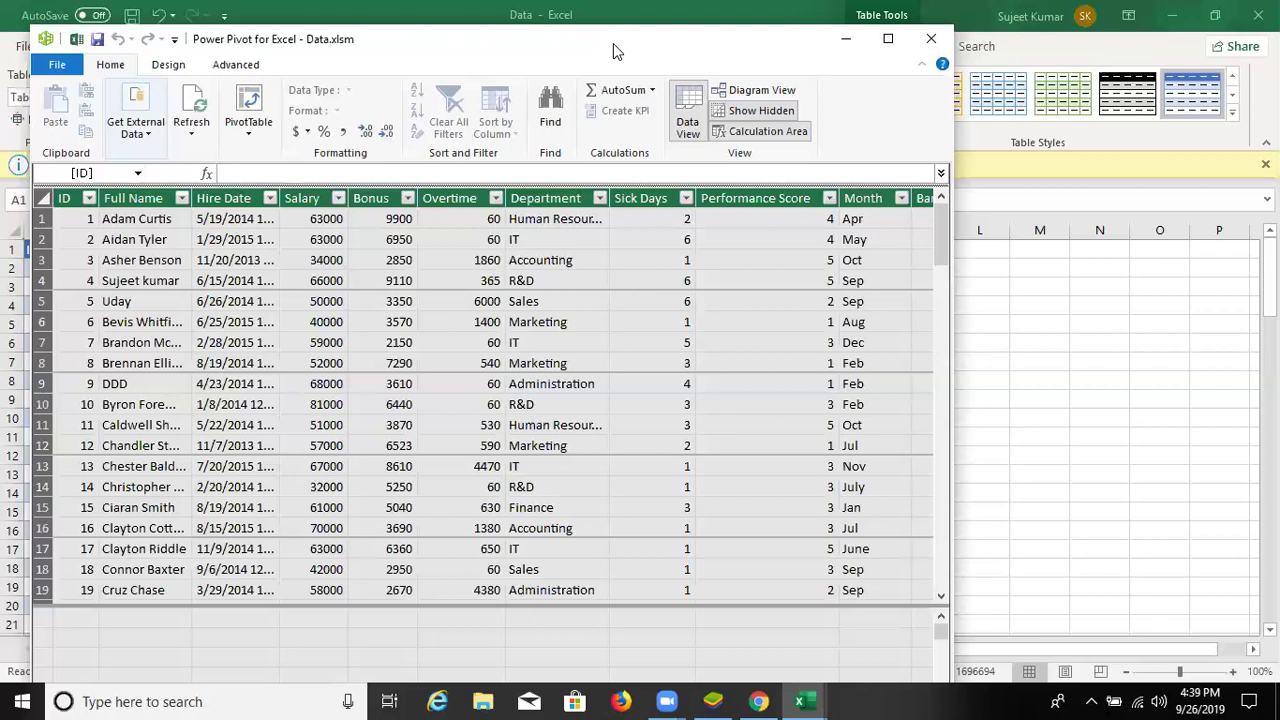
- Rename the Power Pivot table Table1 to Data, then return to the Excel workbook
left_click_drag(500, 39, 694, 2)
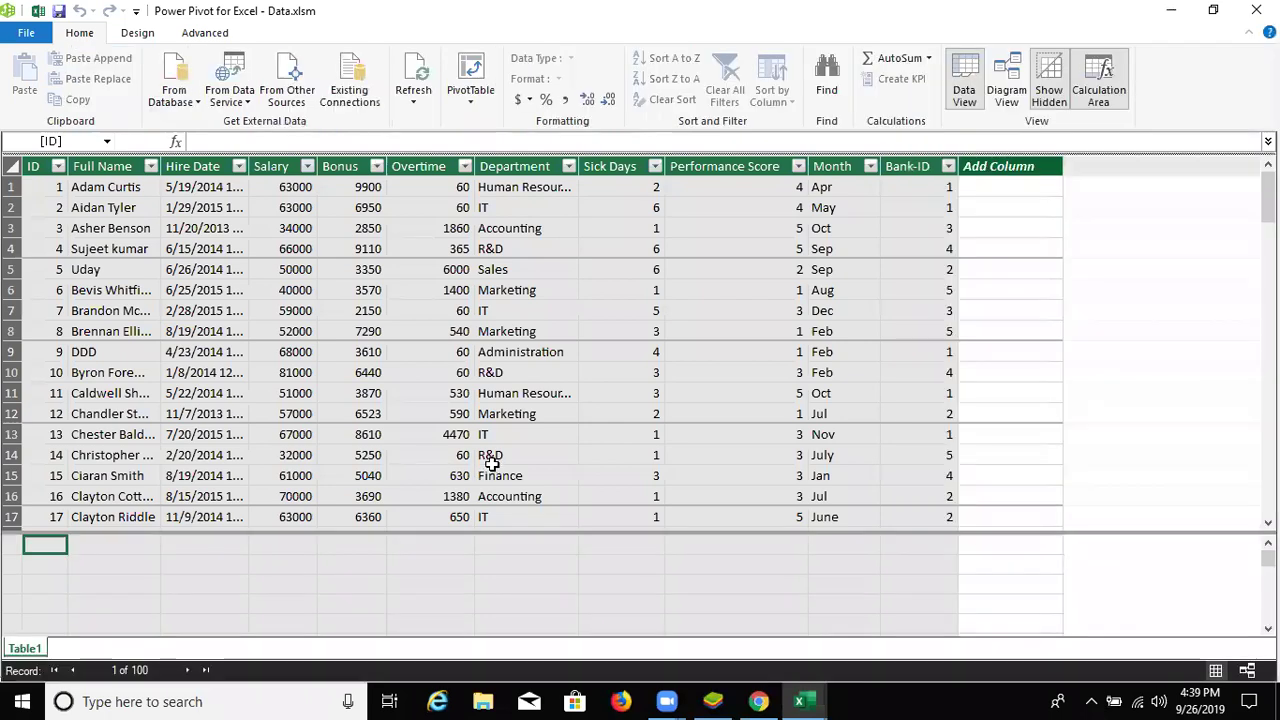
left_click(637, 455)
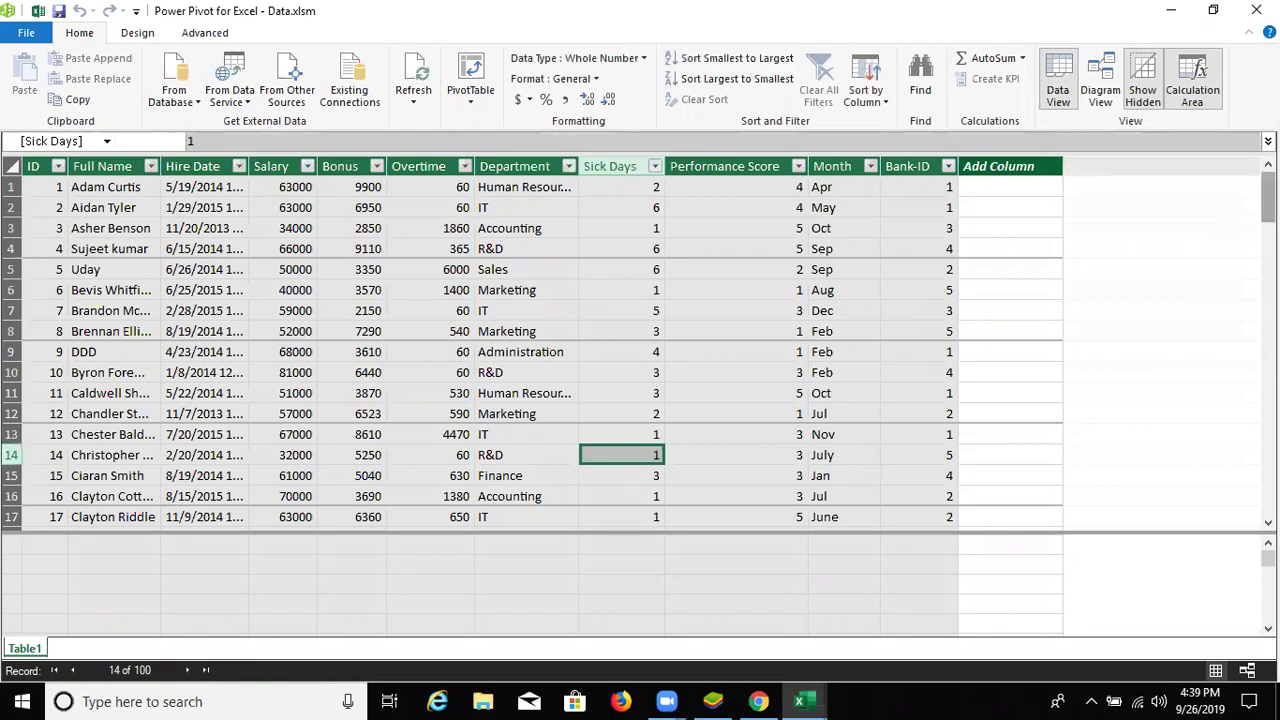
scroll(1083, 414, "down", 9)
scroll(1083, 414, "up", 7)
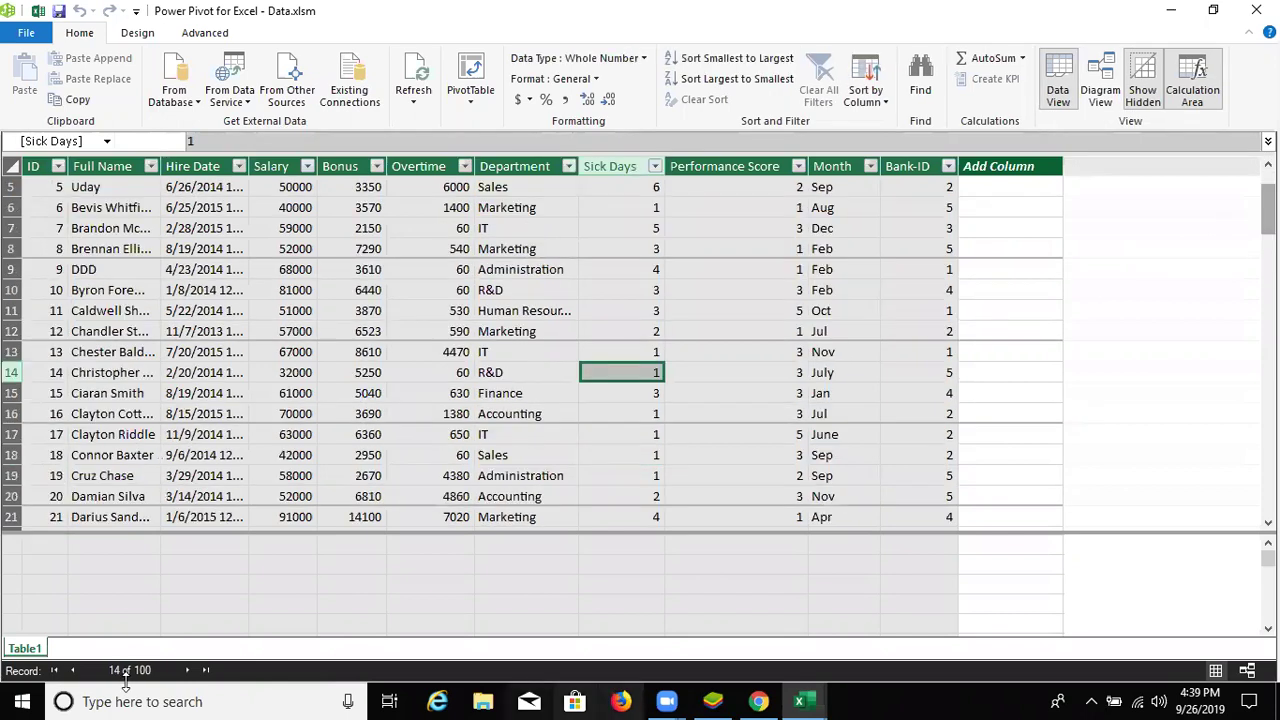
double_click(26, 650)
type("Data")
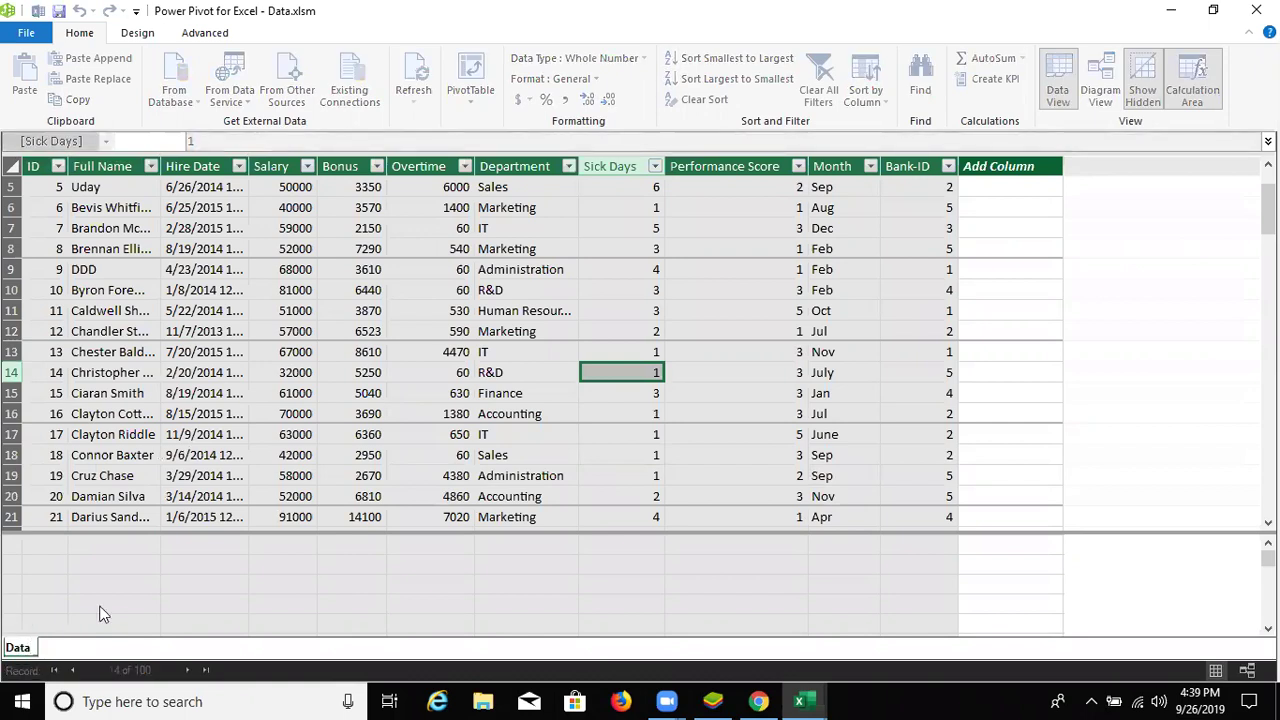
key("Return")
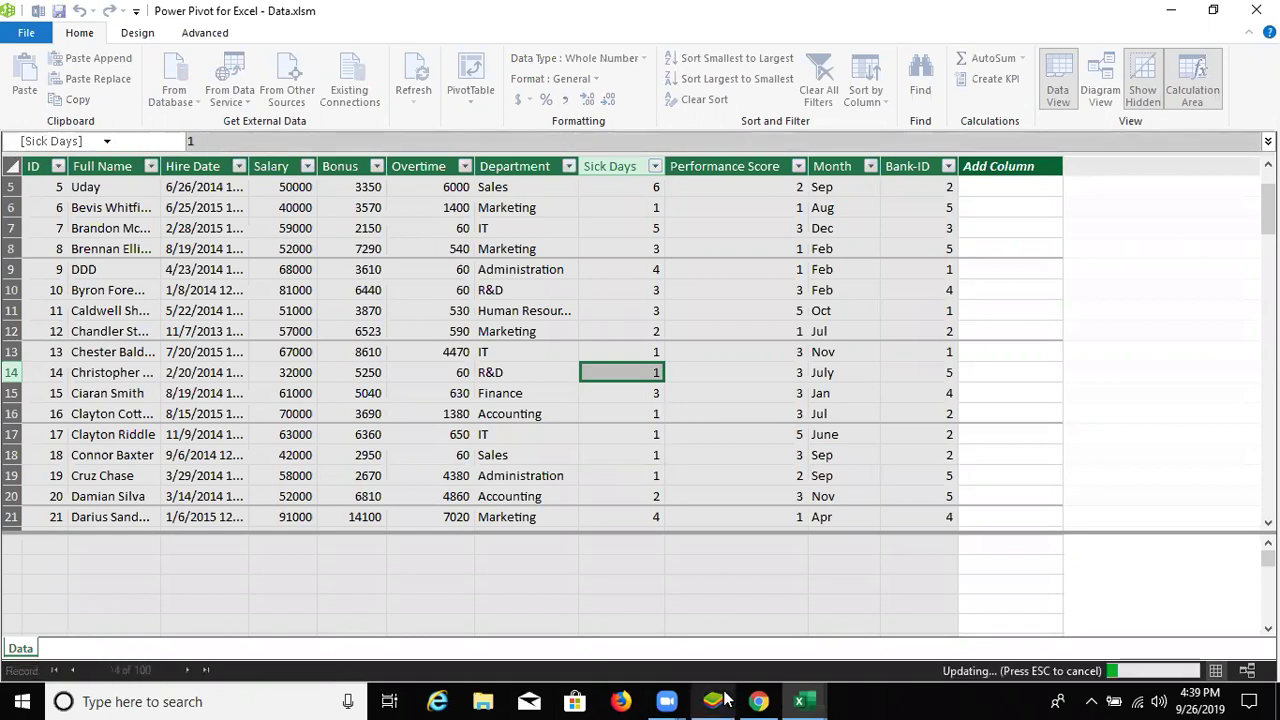
mouse_move(795, 700)
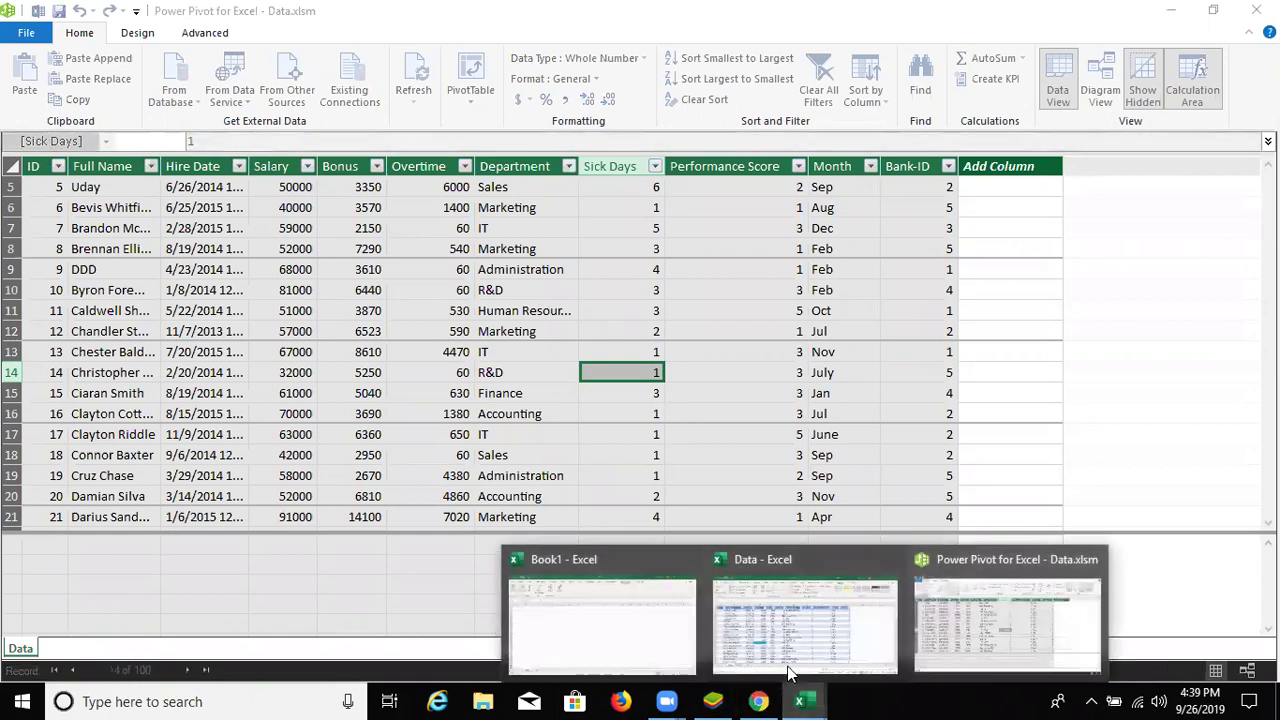
left_click(737, 675)
- Add the bank list in Sheet1!A1:C6 to the data model as a new table
left_click(174, 648)
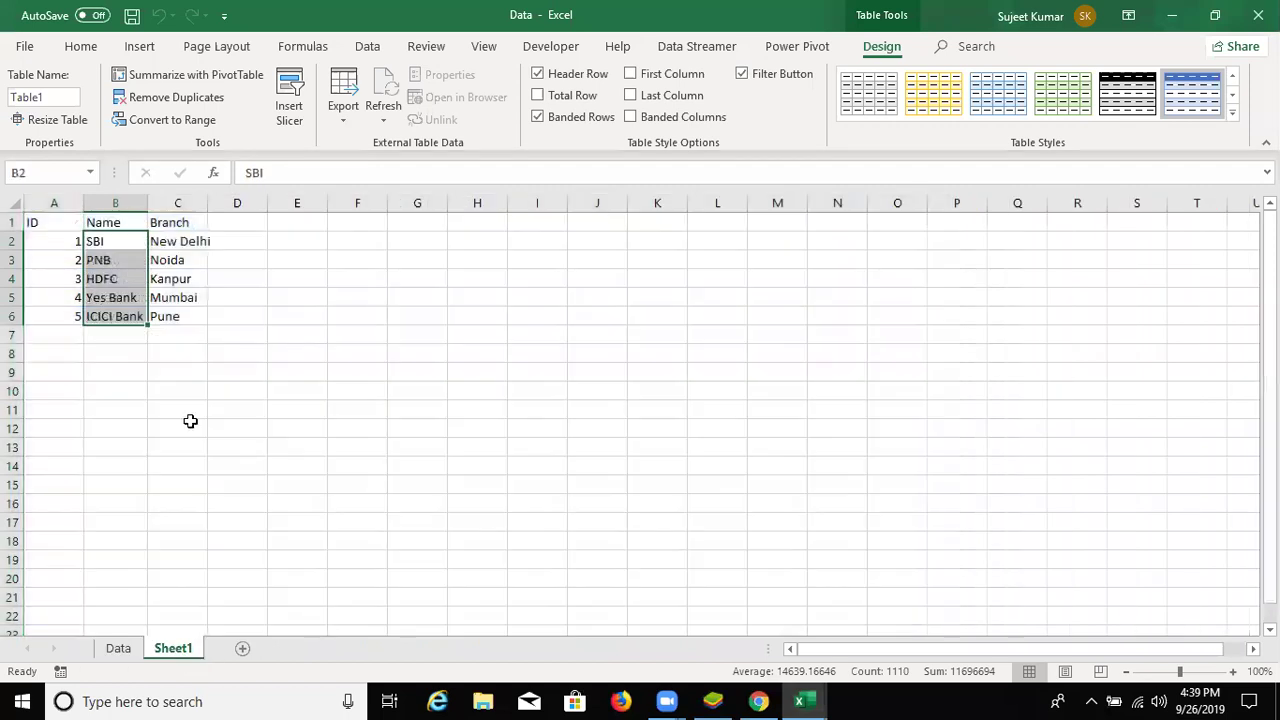
left_click_drag(40, 222, 183, 316)
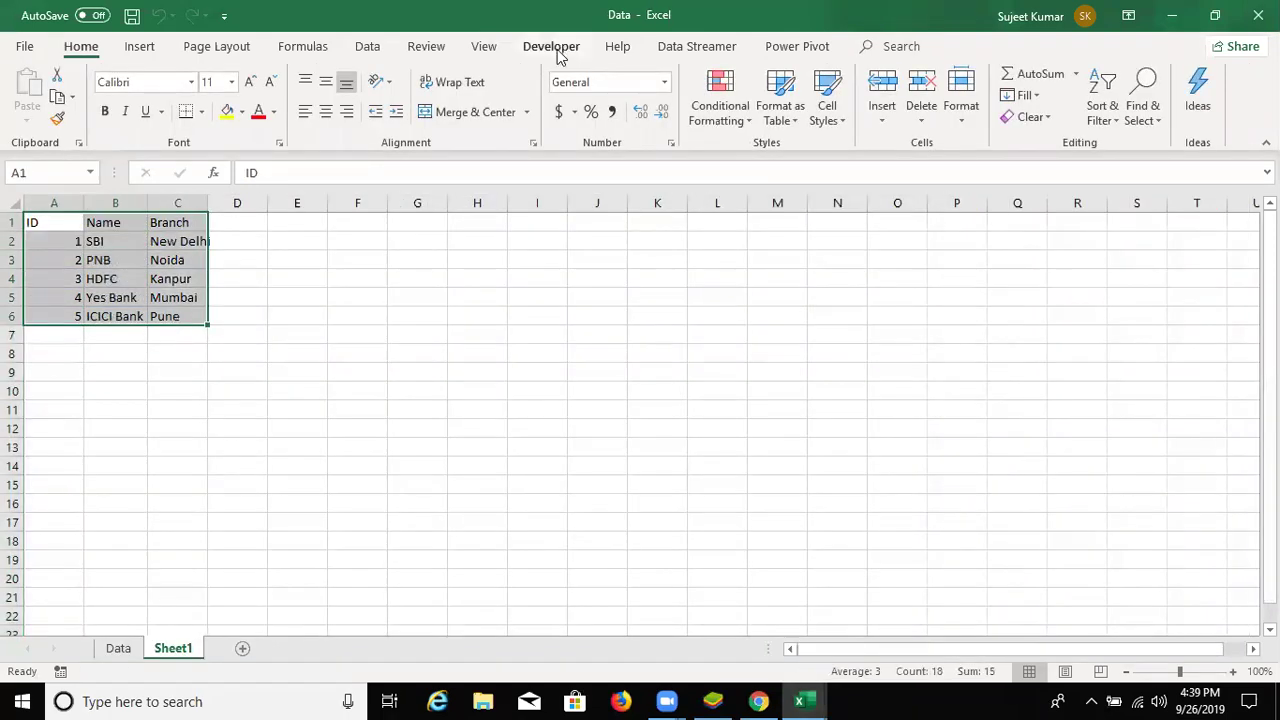
left_click(772, 48)
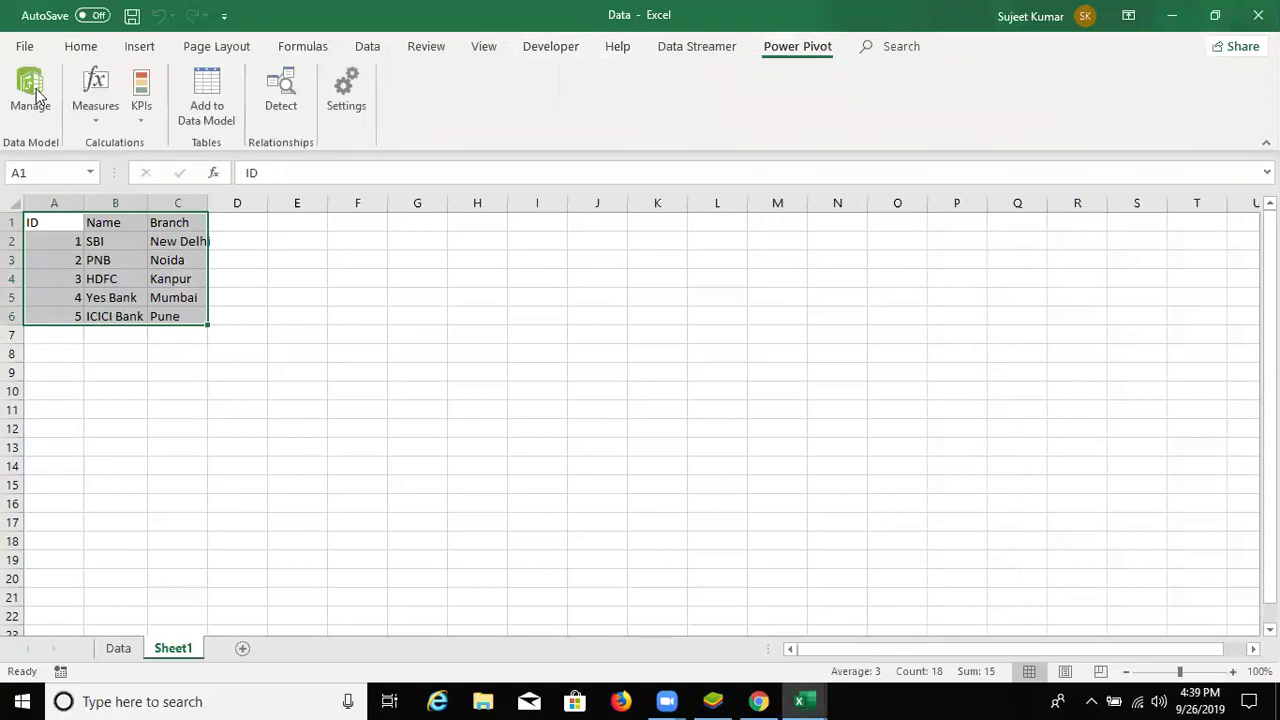
left_click(222, 108)
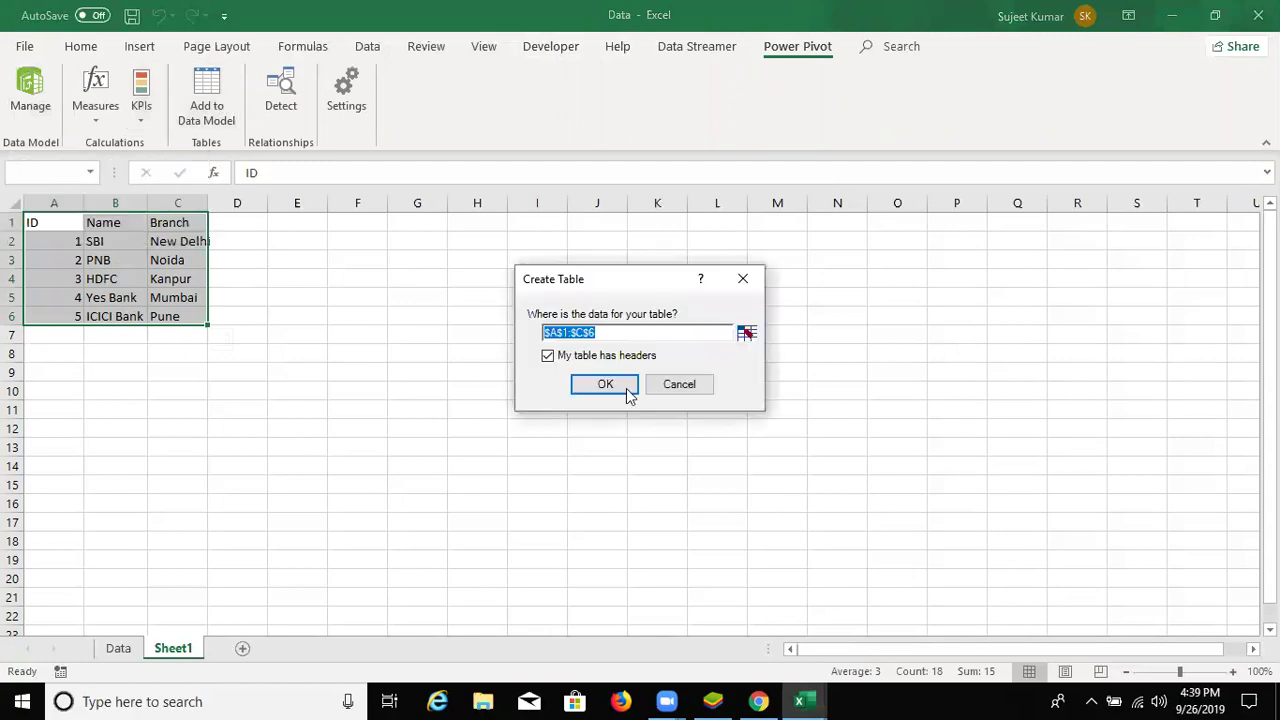
left_click(605, 385)
- Rename Table2 to Bank and check the Data and Bank tables
left_click(141, 606)
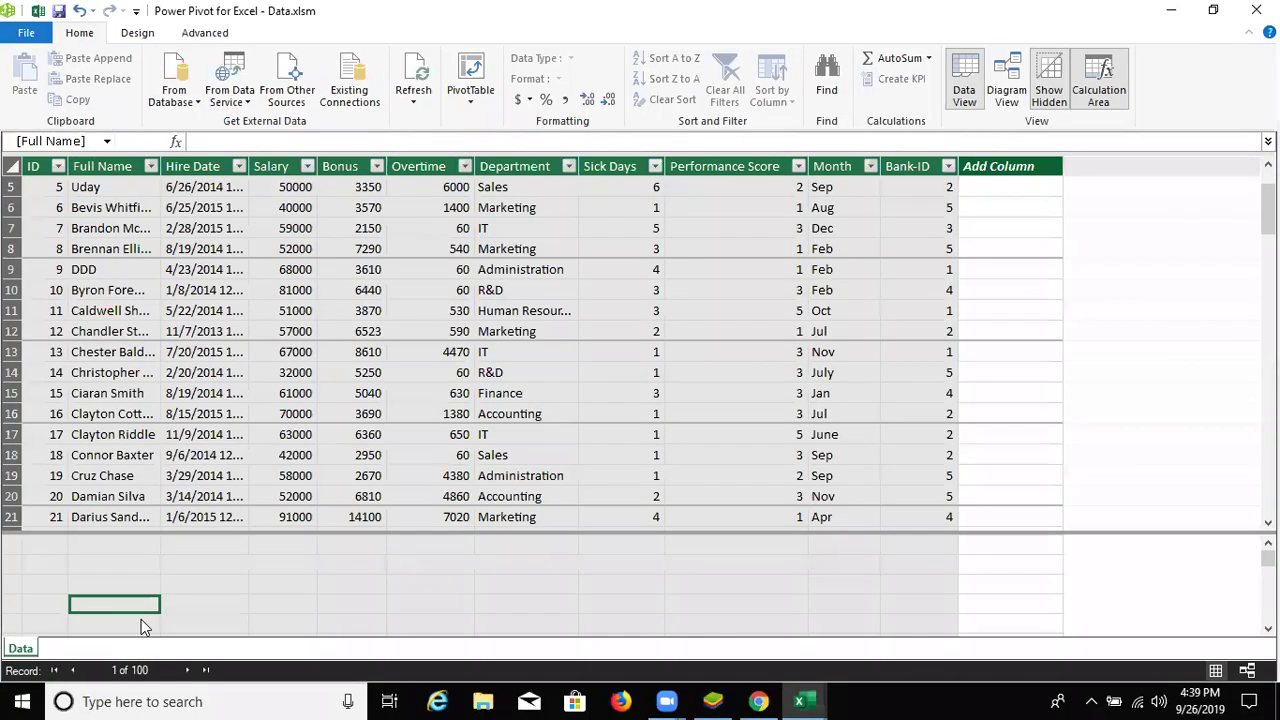
left_click(70, 650)
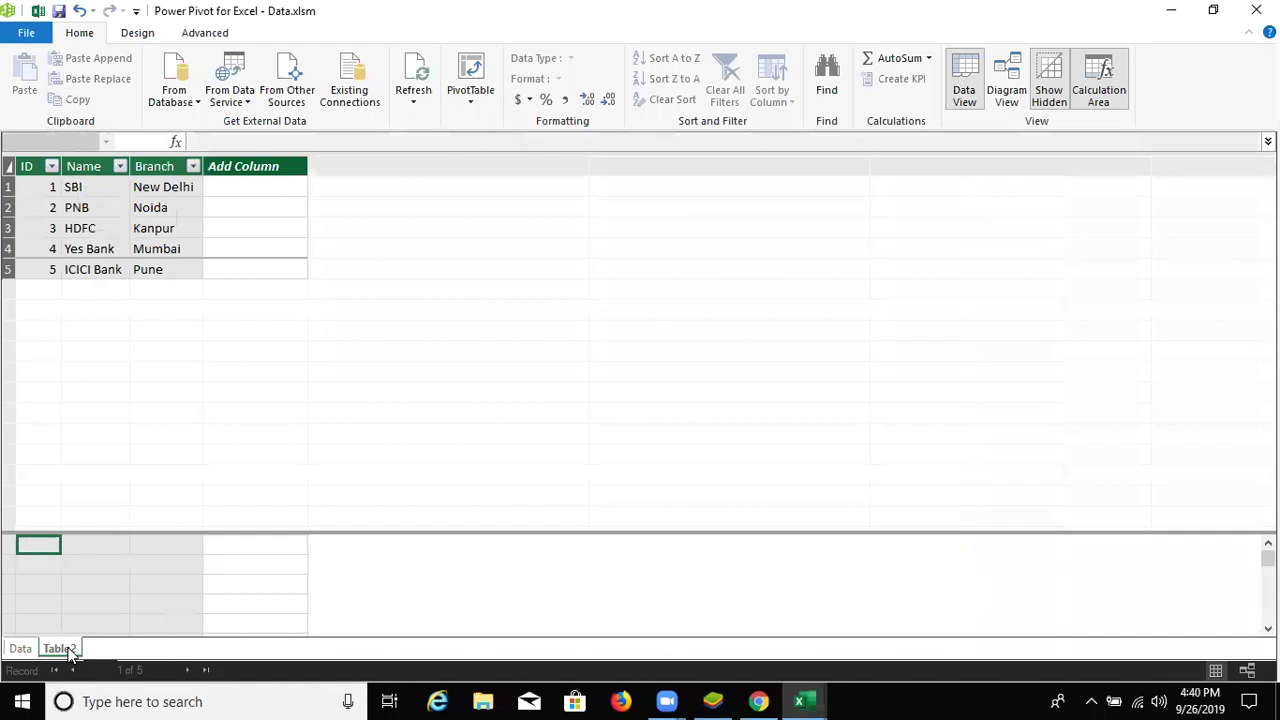
double_click(75, 648)
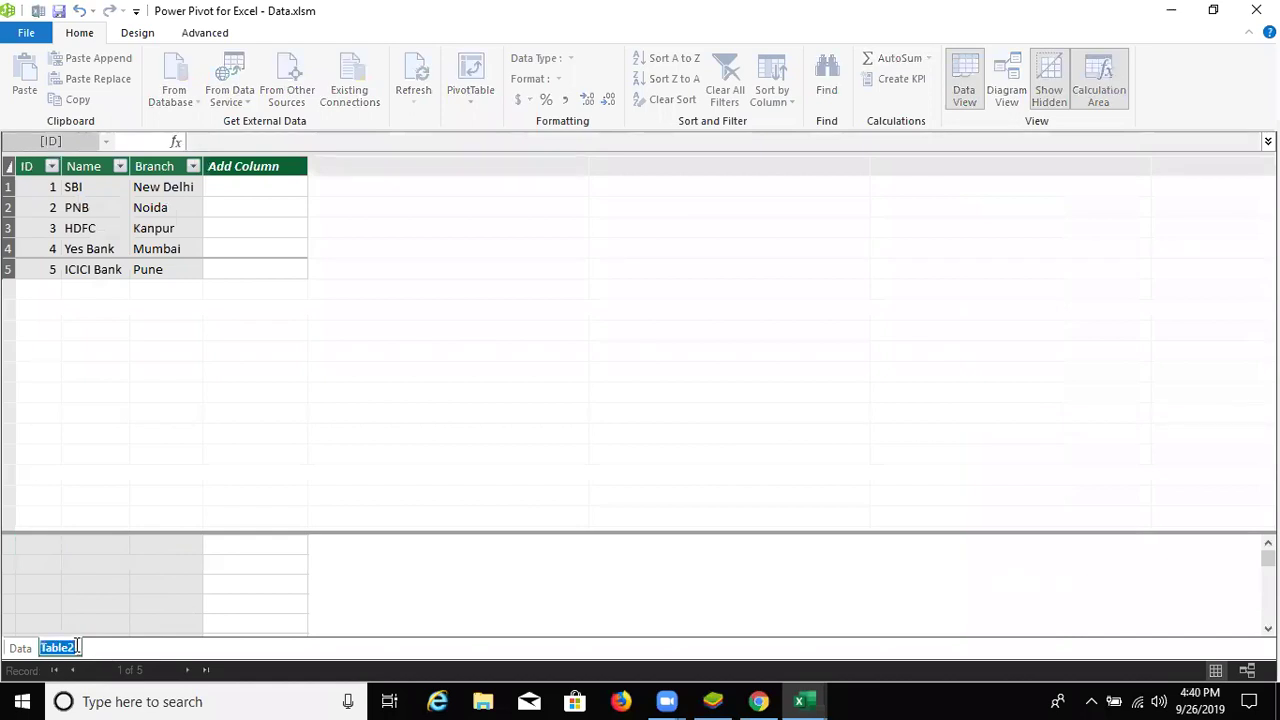
type("Bank")
key("Return")
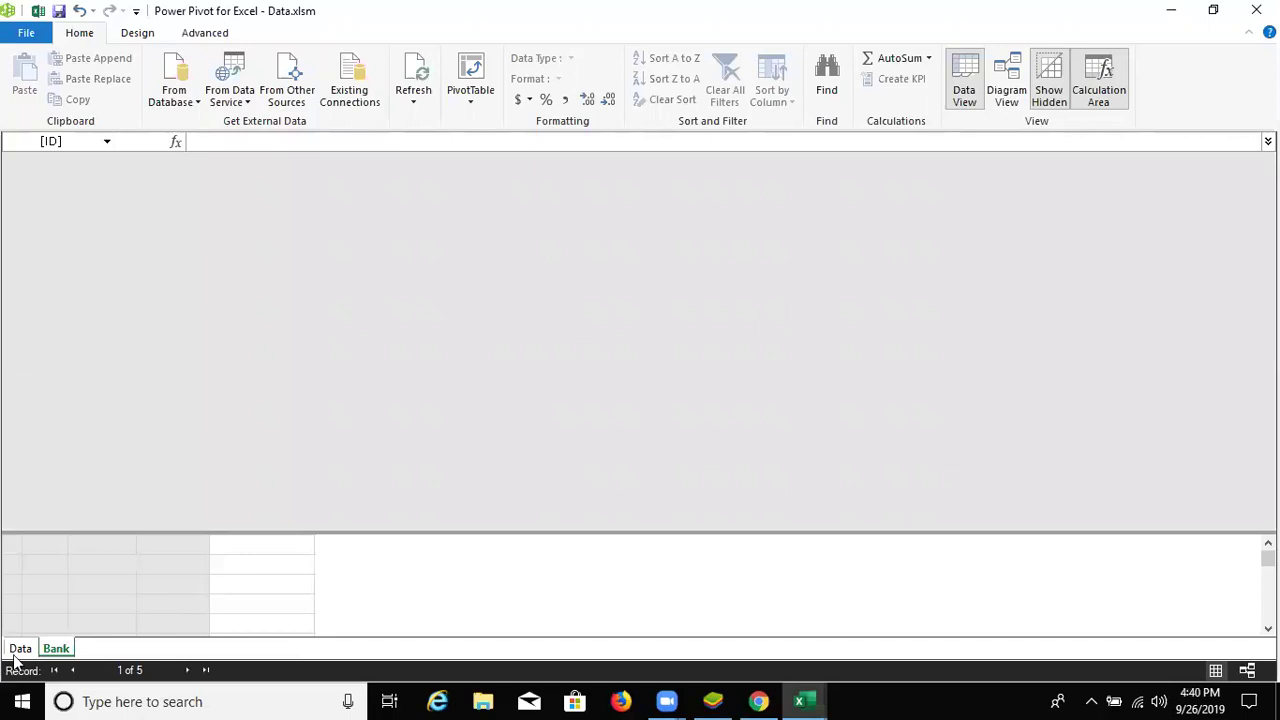
left_click(54, 652)
left_click(22, 650)
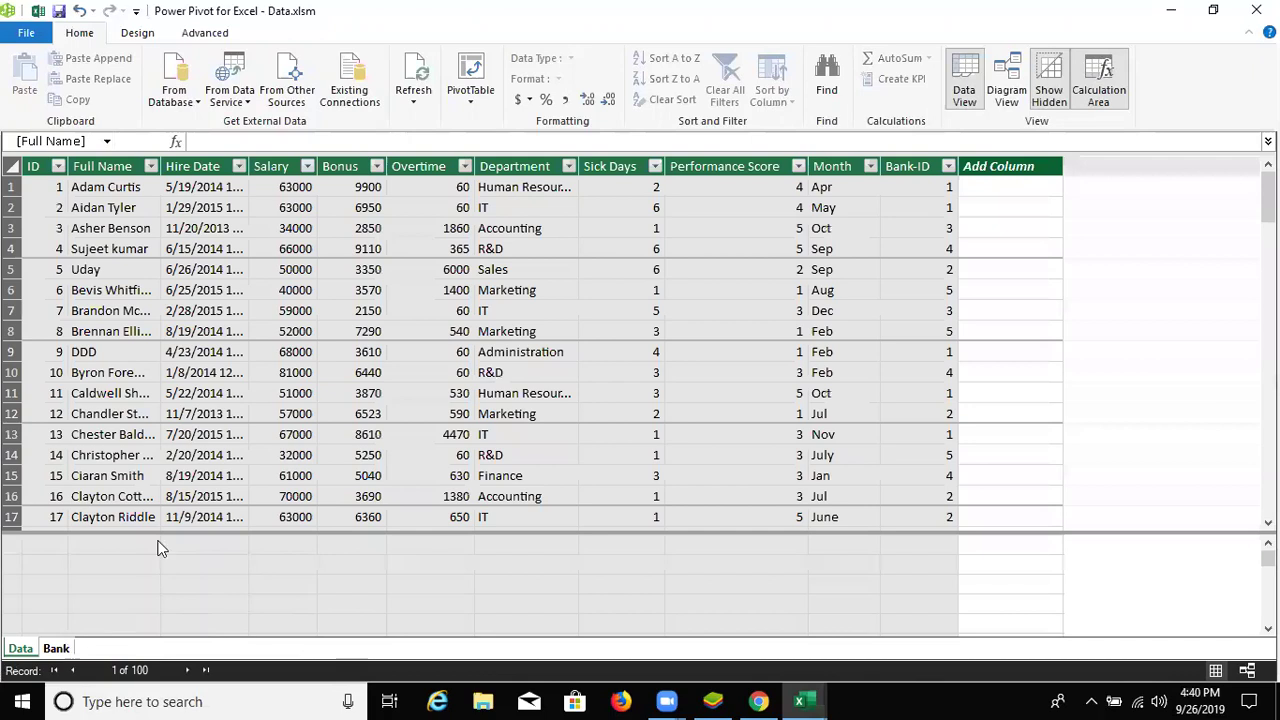
key("ctrl+Page_Down")
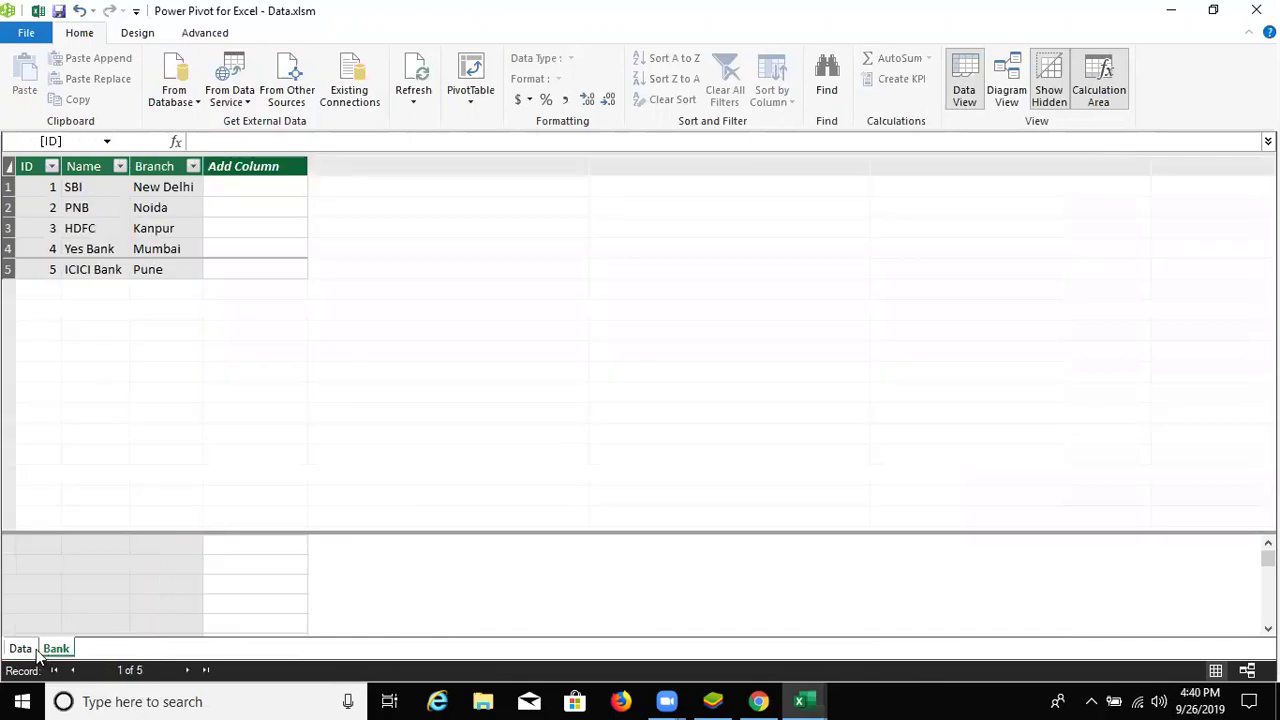
left_click(28, 650)
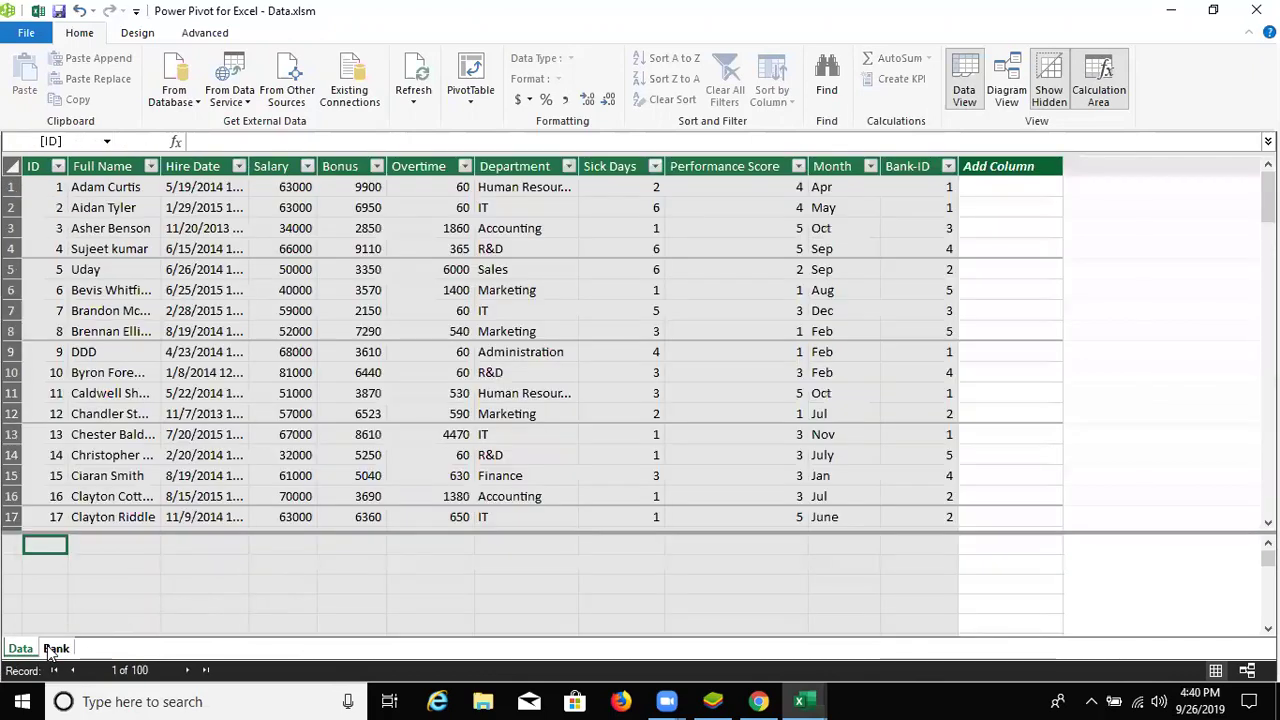
left_click(55, 649)
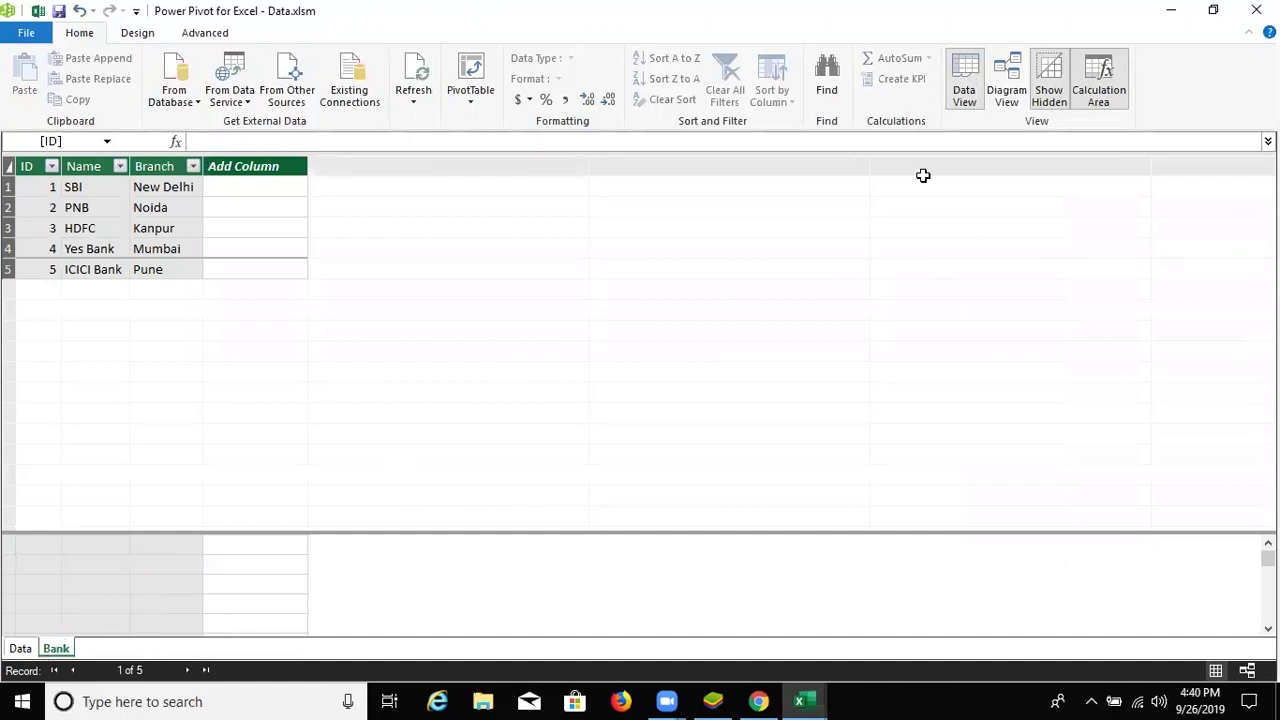
- In Diagram View, link the Data table's Bank-ID field to the Bank table's ID field
left_click(1007, 100)
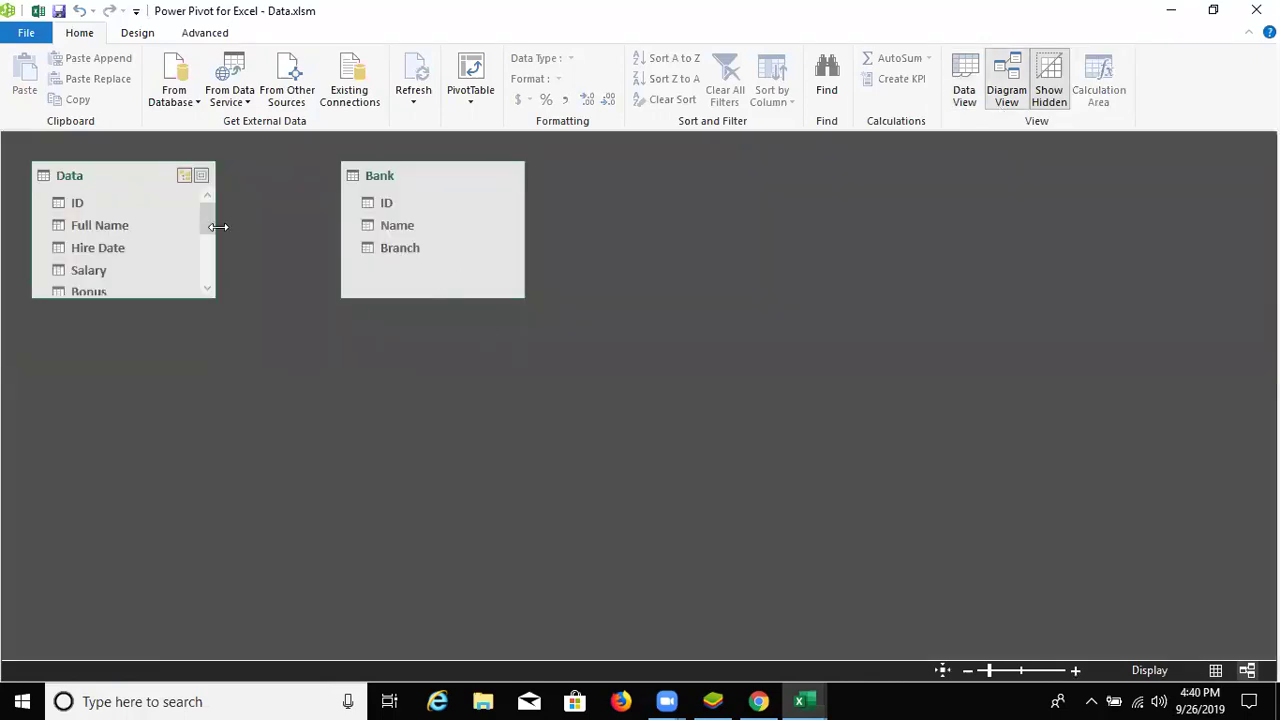
left_click_drag(207, 236, 200, 290)
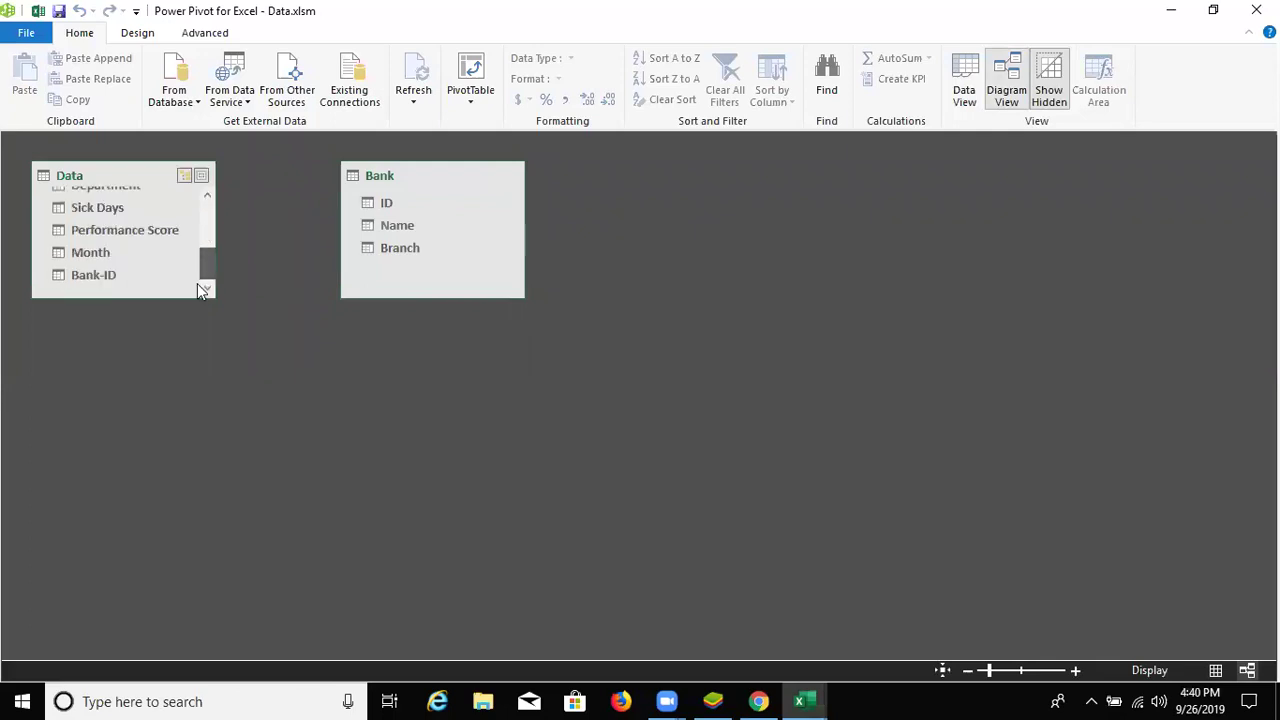
left_click_drag(83, 277, 396, 203)
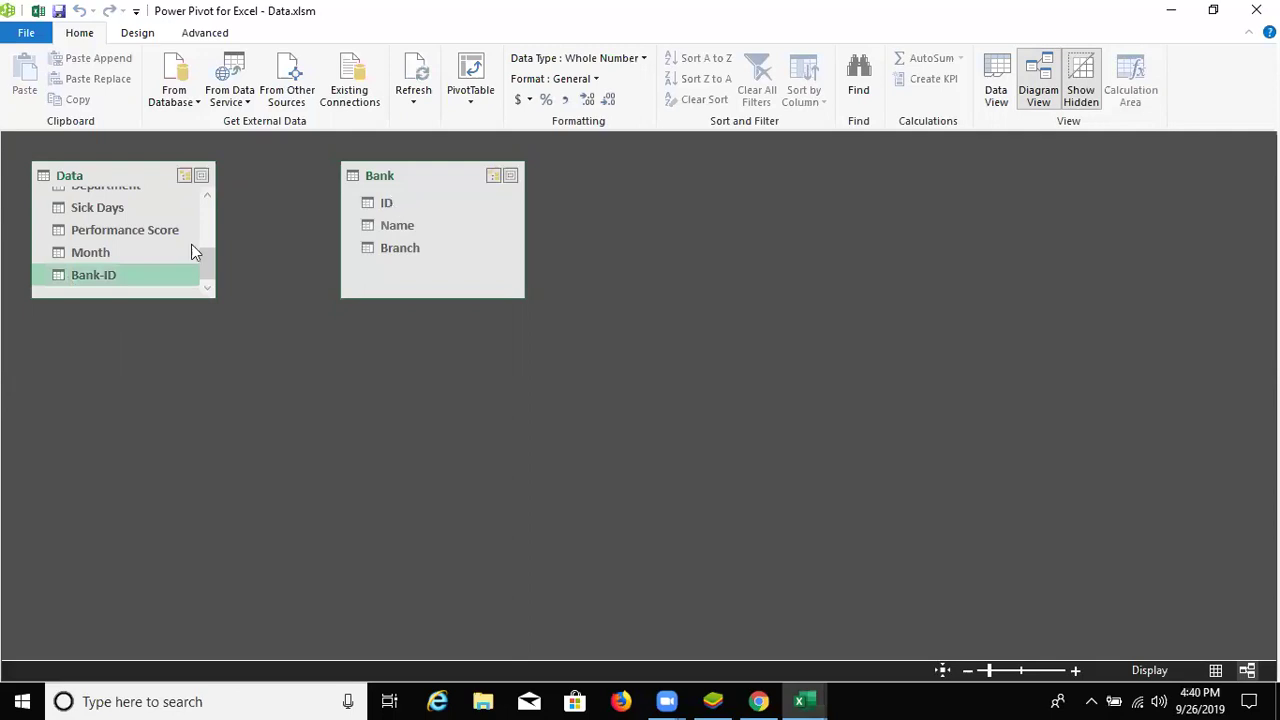
left_click_drag(109, 277, 383, 210)
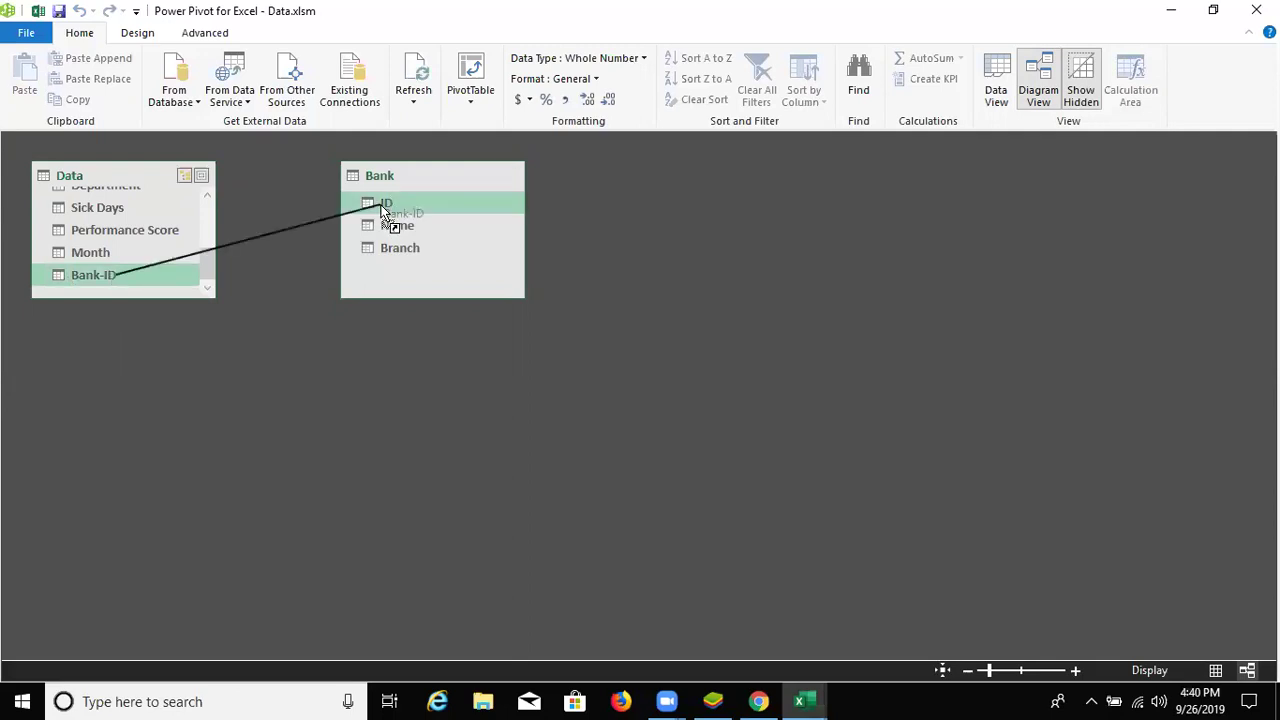
left_click_drag(381, 210, 378, 216)
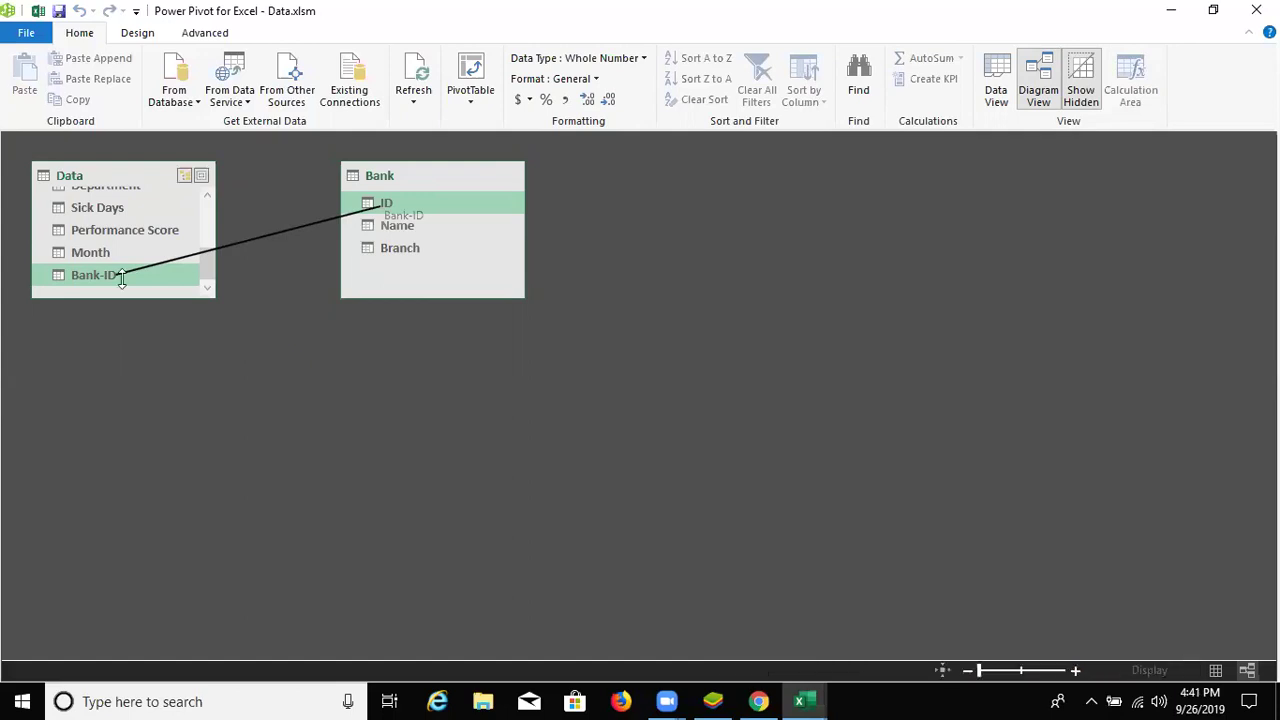
left_click(499, 199)
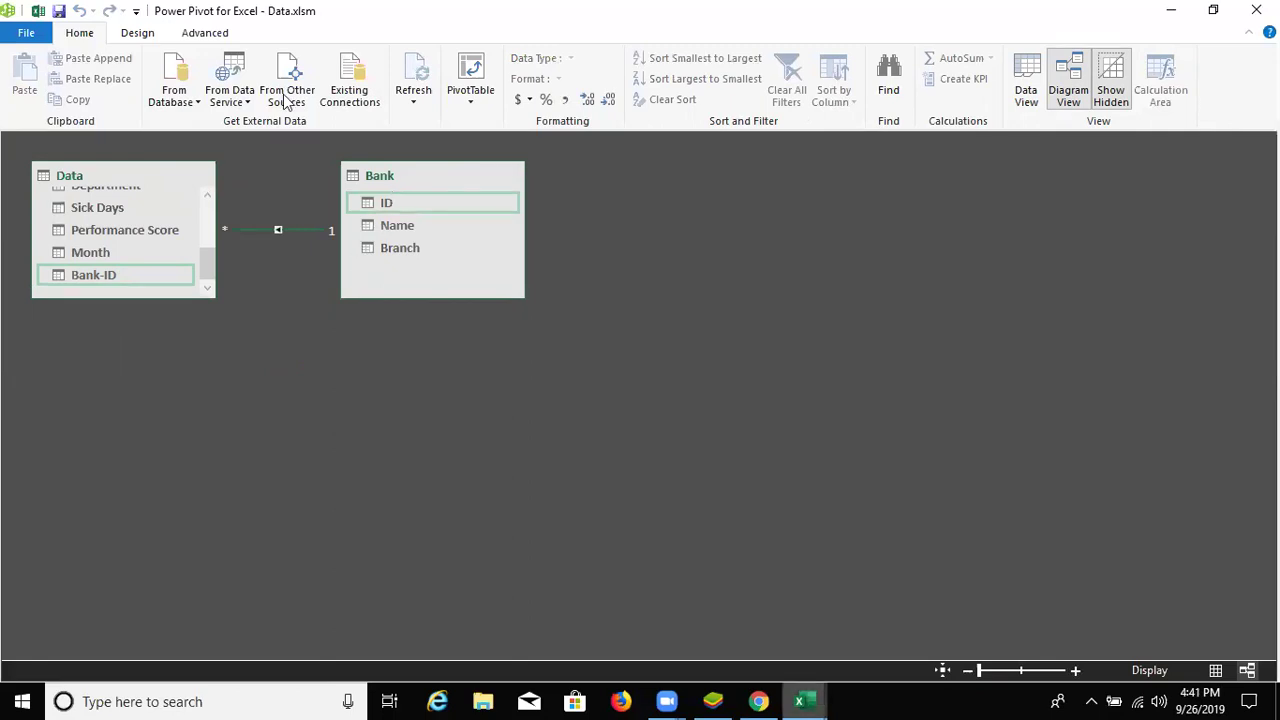
left_click(480, 70)
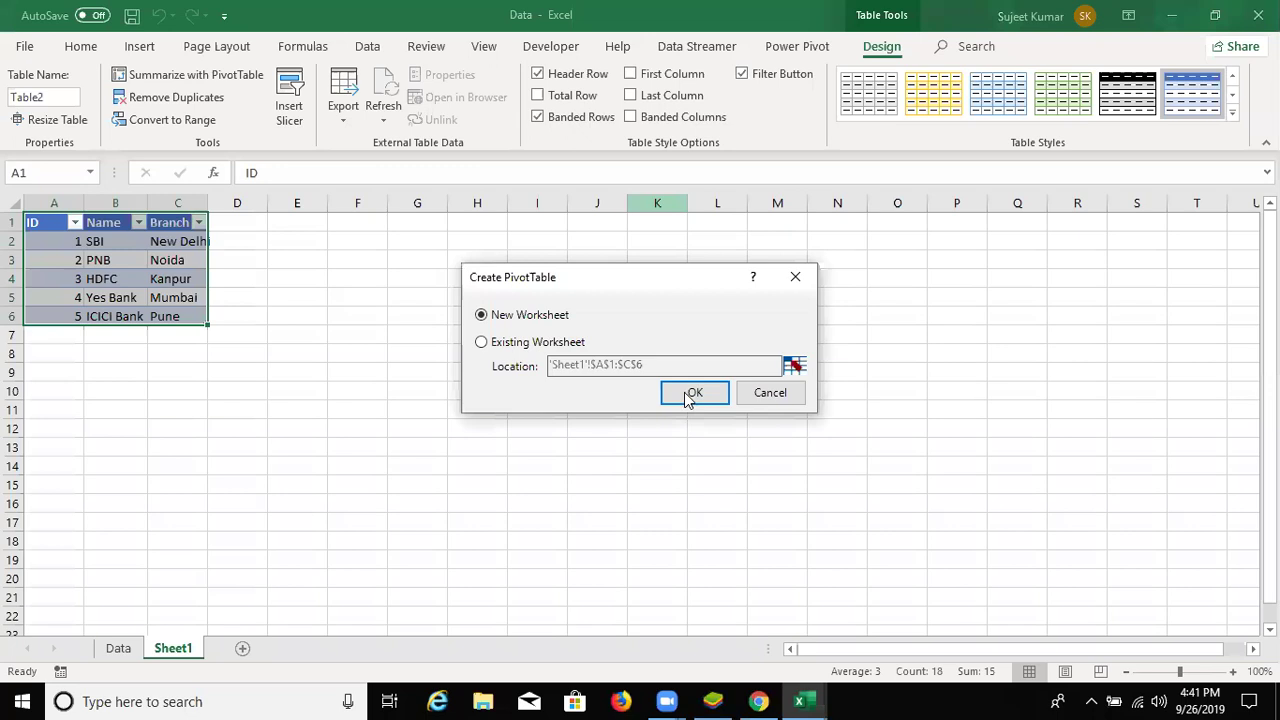
- Create an empty PivotTable on a new sheet and list All data-model tables, expanding Bank
left_click(686, 394)
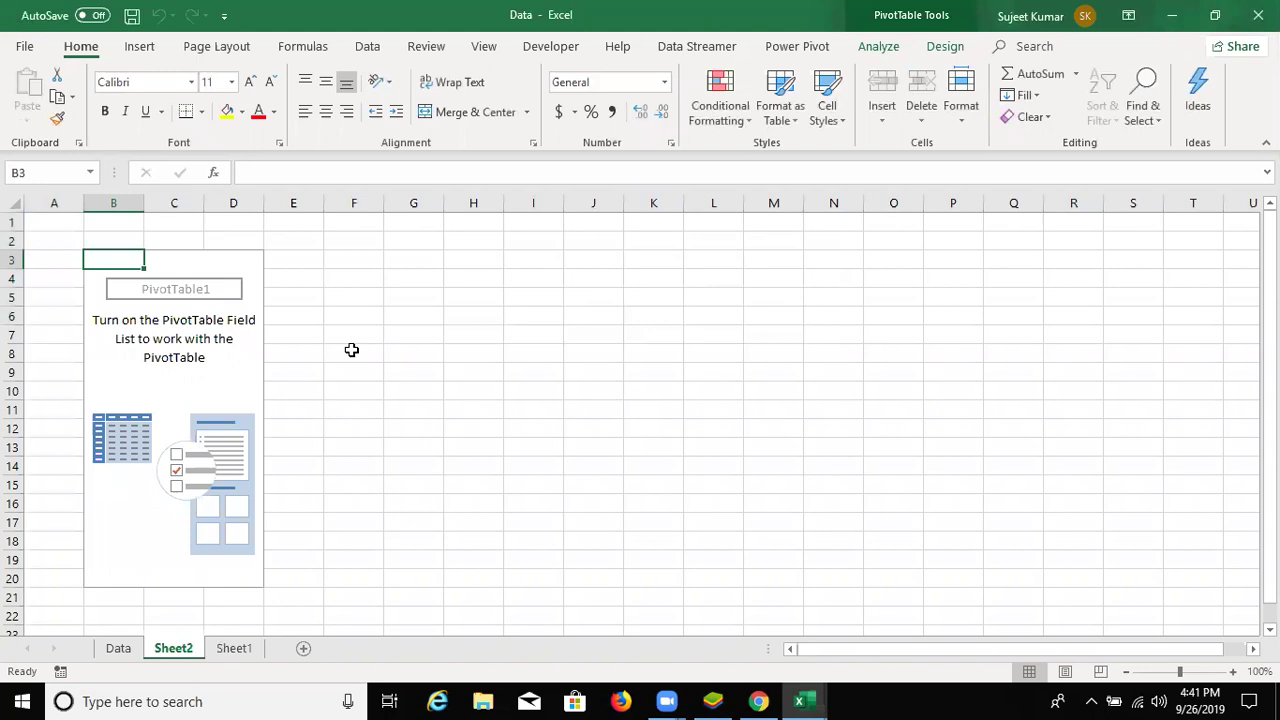
left_click(194, 371)
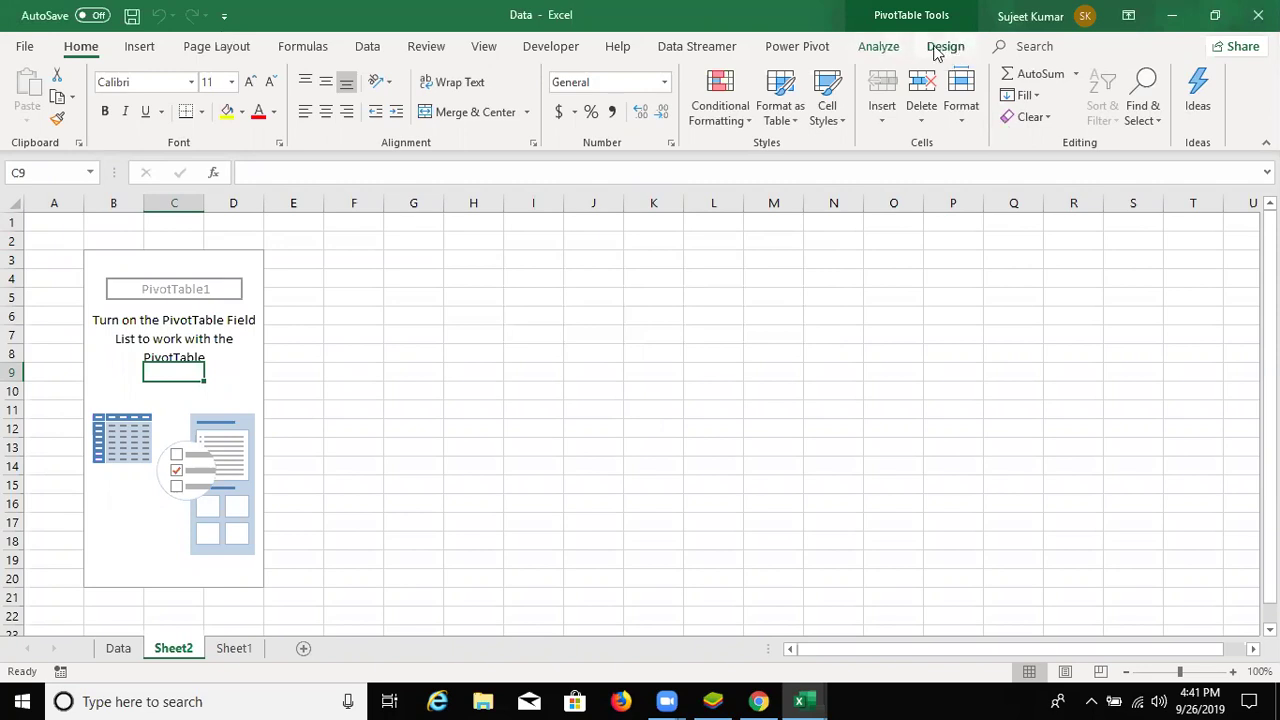
left_click(891, 47)
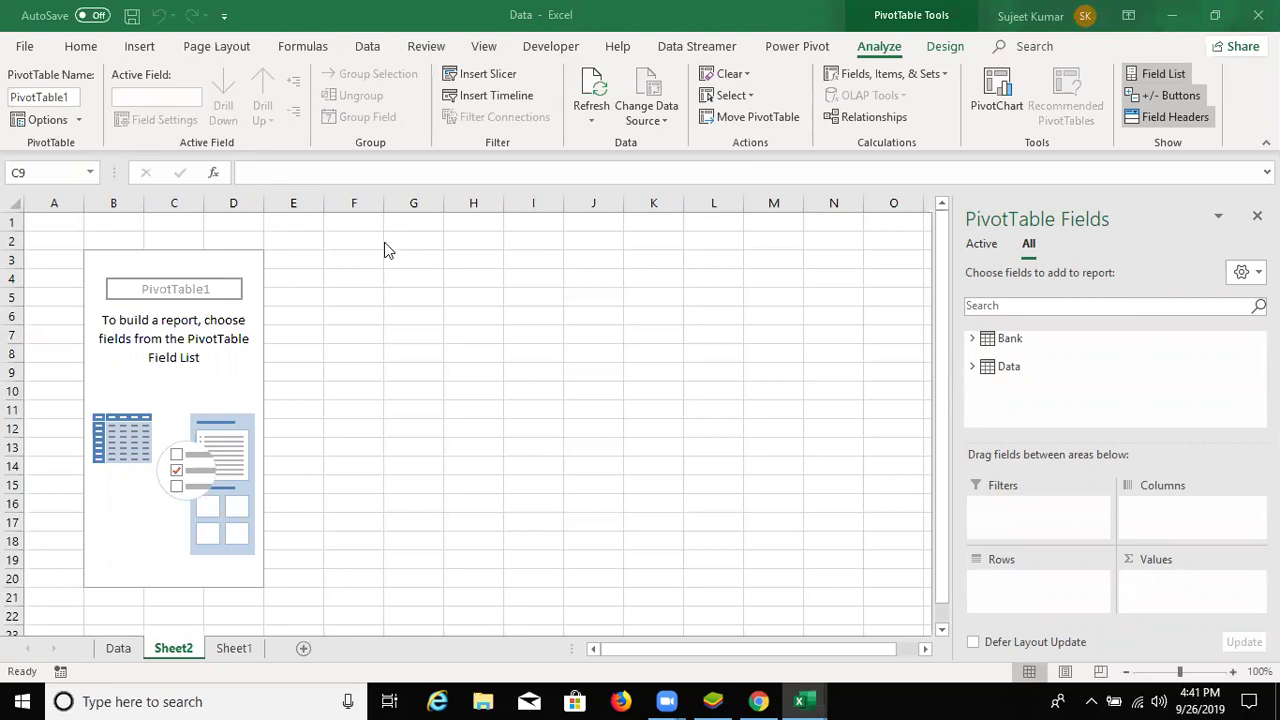
left_click(768, 50)
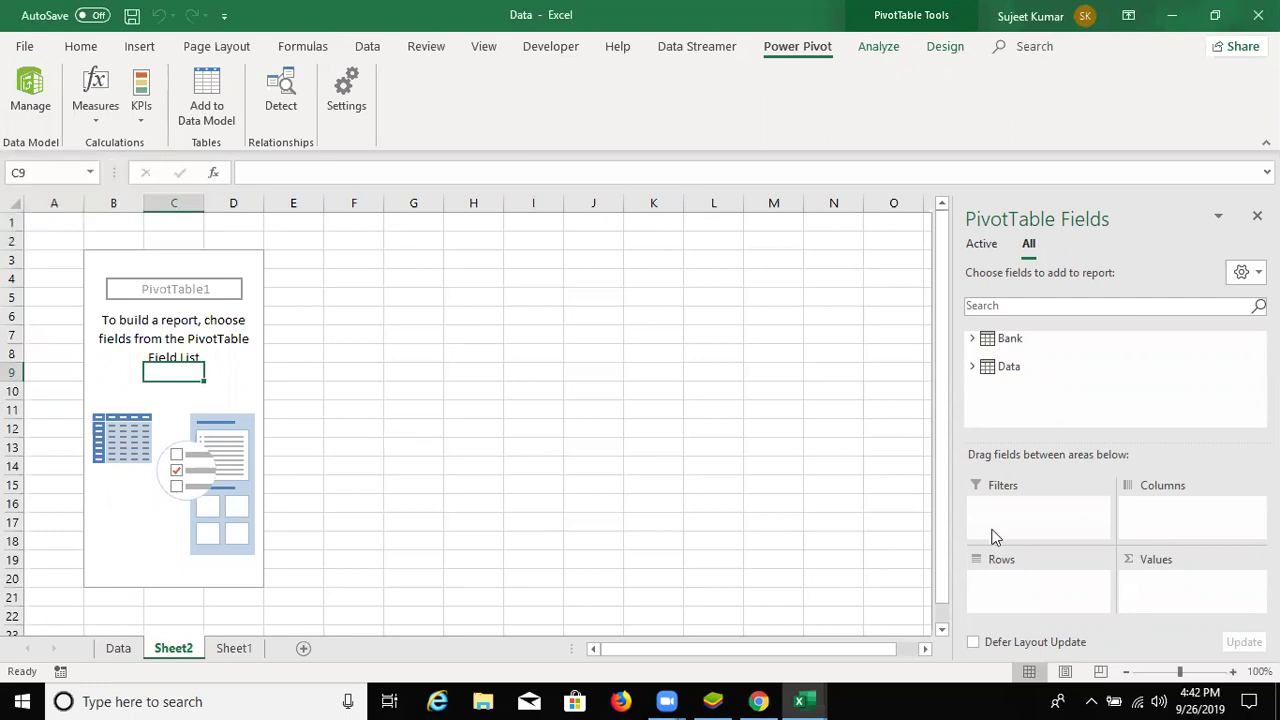
left_click(979, 249)
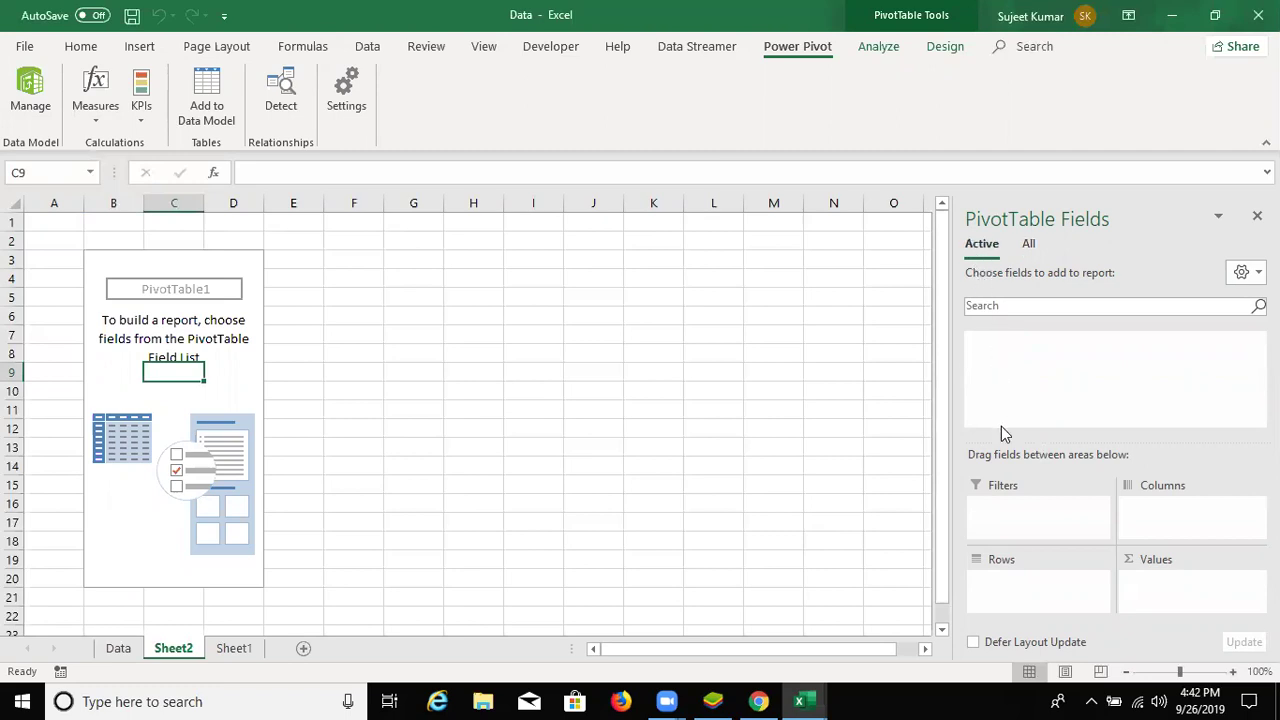
left_click(1029, 248)
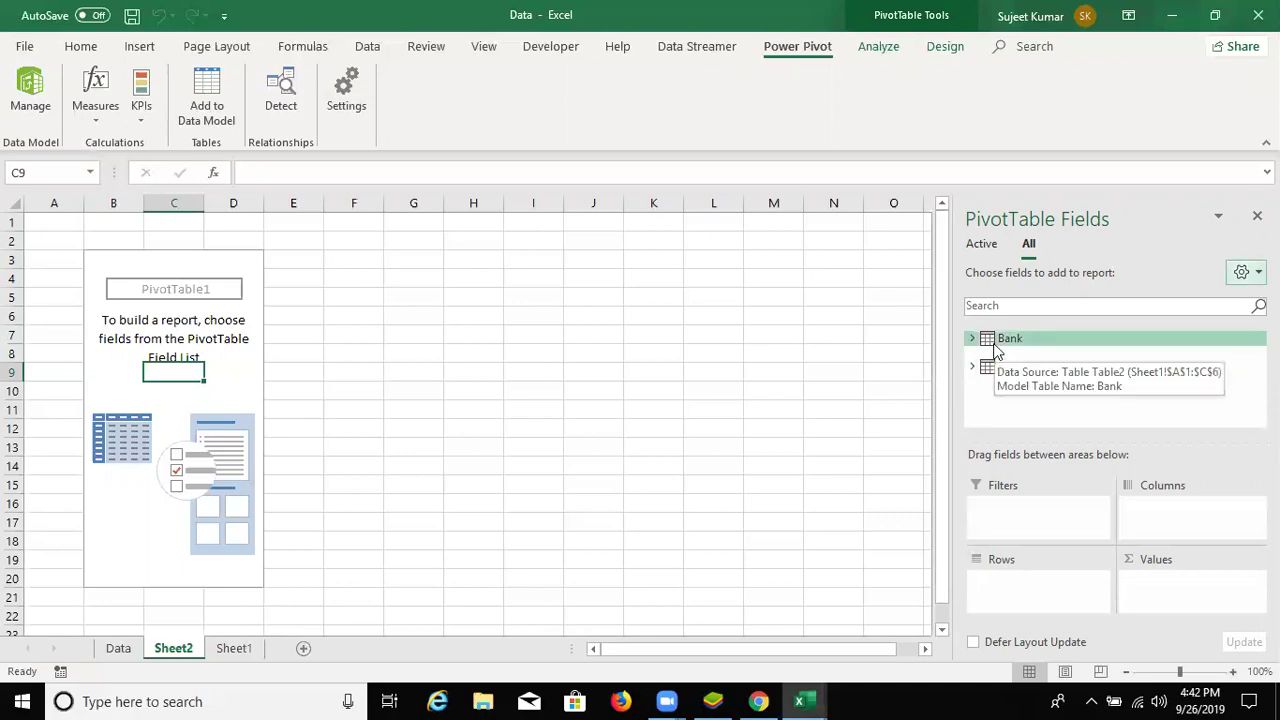
left_click(985, 339)
- Put bank Name in Rows, Branch in Columns, and Full Name and Salary in Values
left_click_drag(1033, 377, 1028, 595)
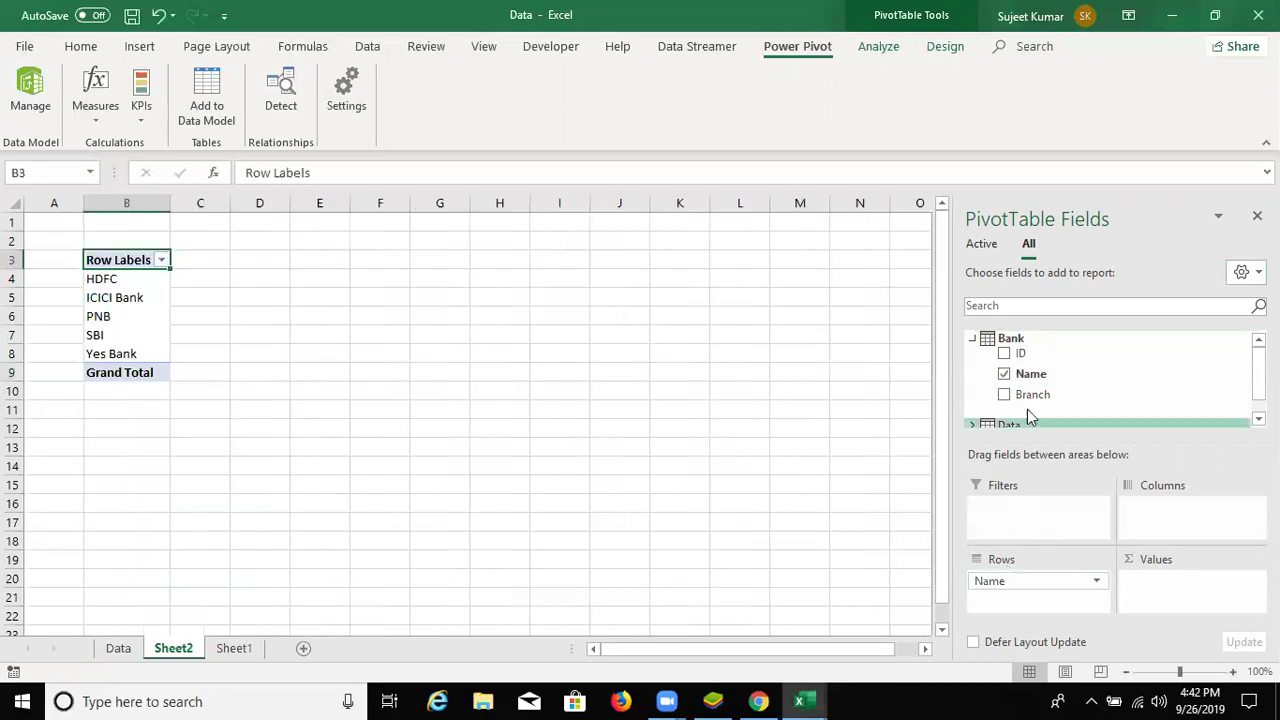
left_click_drag(1028, 395, 1137, 515)
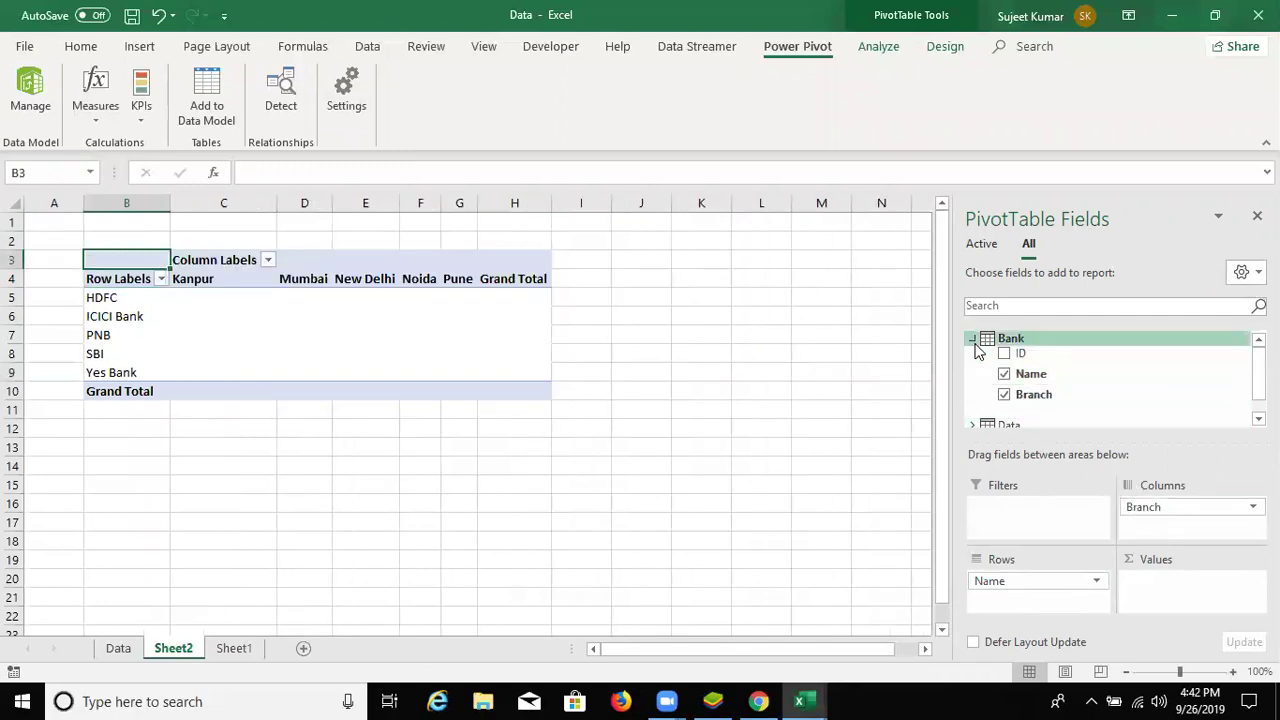
left_click(972, 424)
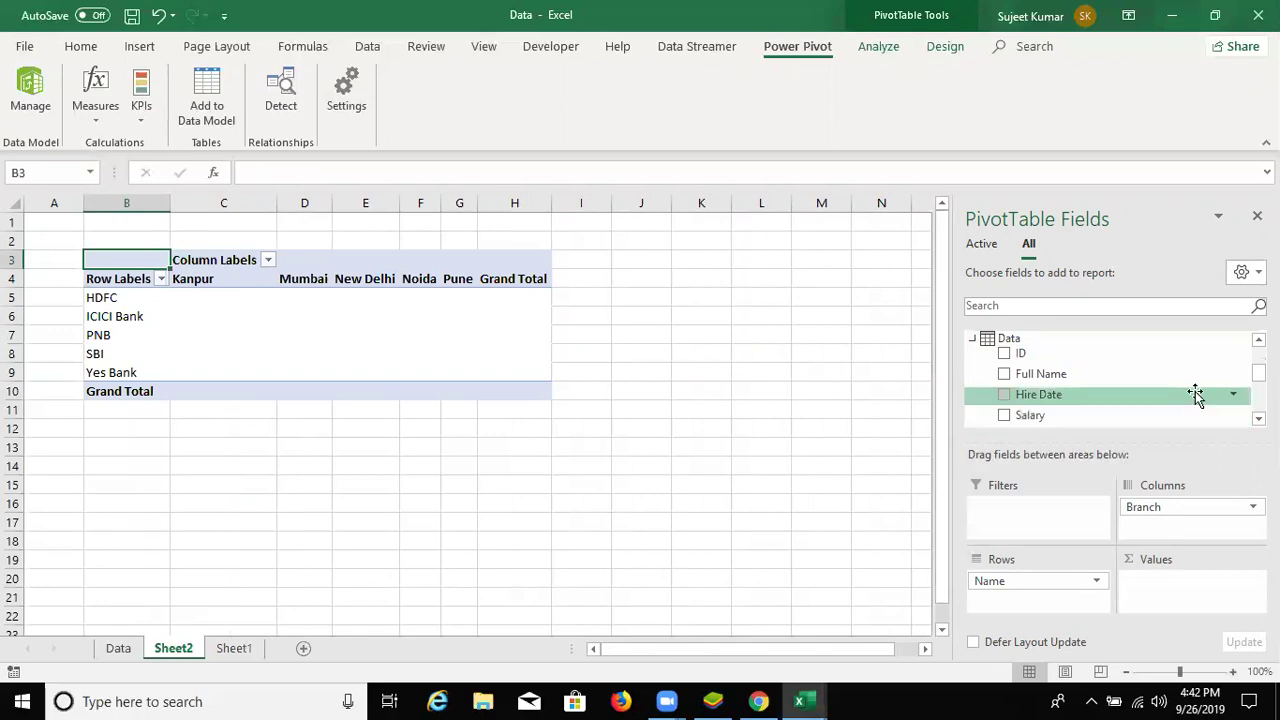
mouse_move(1108, 374)
left_mouse_down()
mouse_move(1082, 400)
mouse_move(1154, 590)
left_mouse_up()
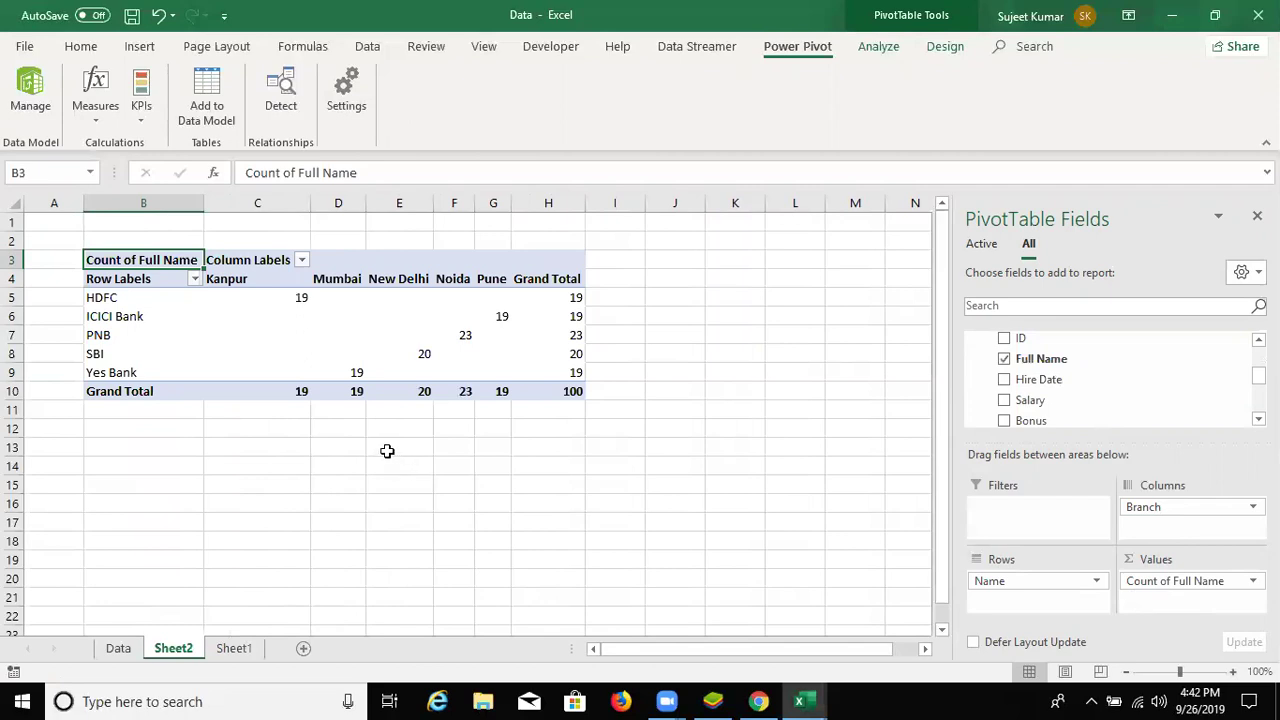
left_click_drag(1017, 393, 1162, 606)
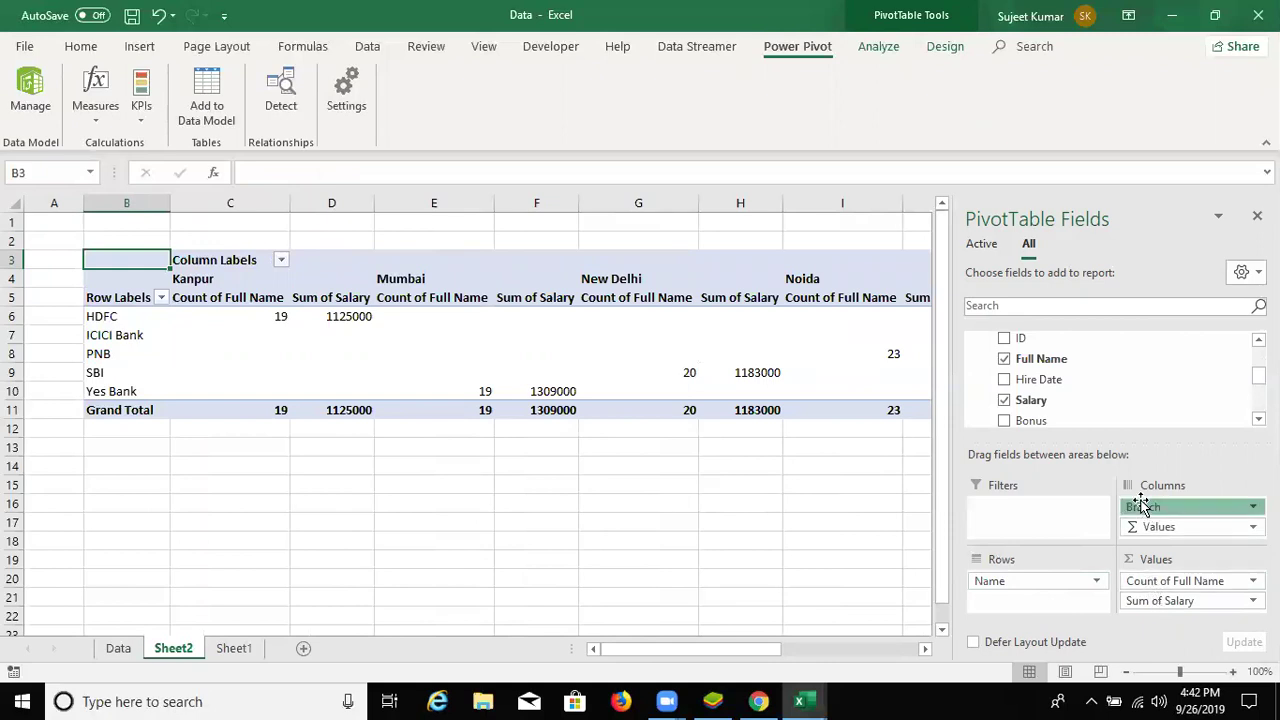
- Remove Branch and Count of Full Name, leaving Sum of Salary by bank totalling 6340000
left_click_drag(1141, 505, 1094, 403)
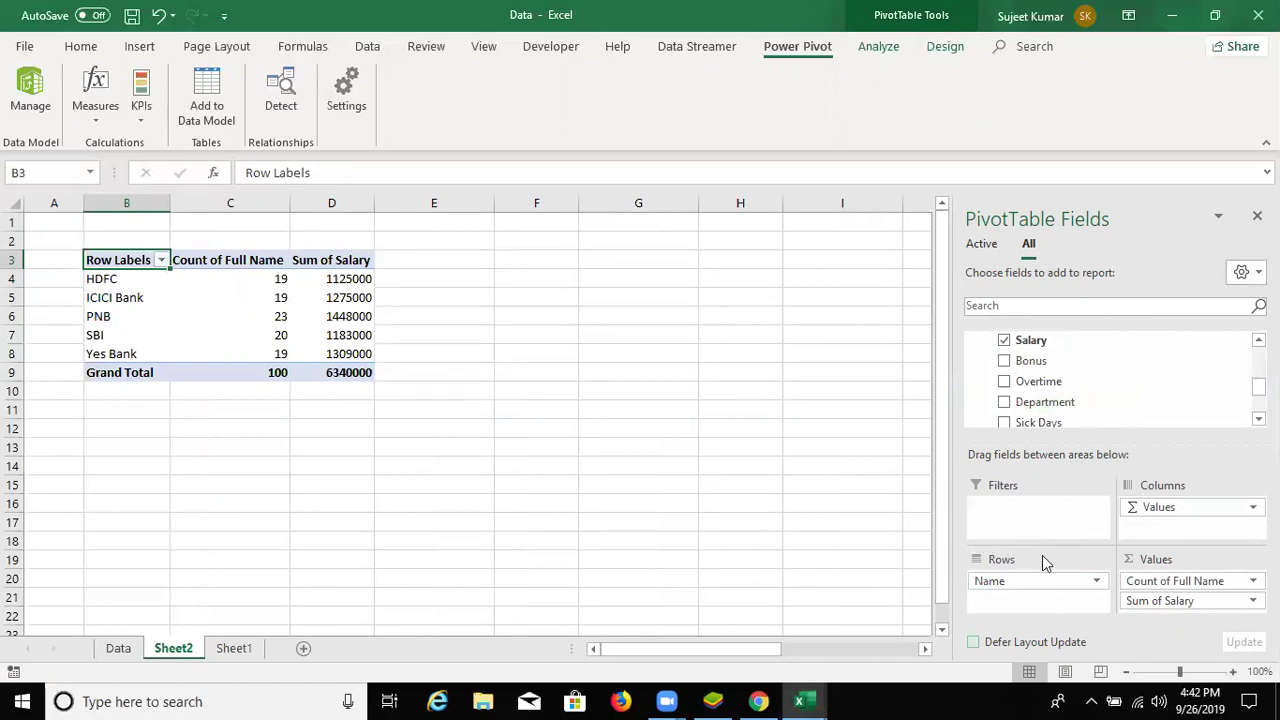
mouse_move(1150, 581)
left_mouse_down()
mouse_move(1145, 415)
mouse_move(1164, 463)
left_mouse_up()
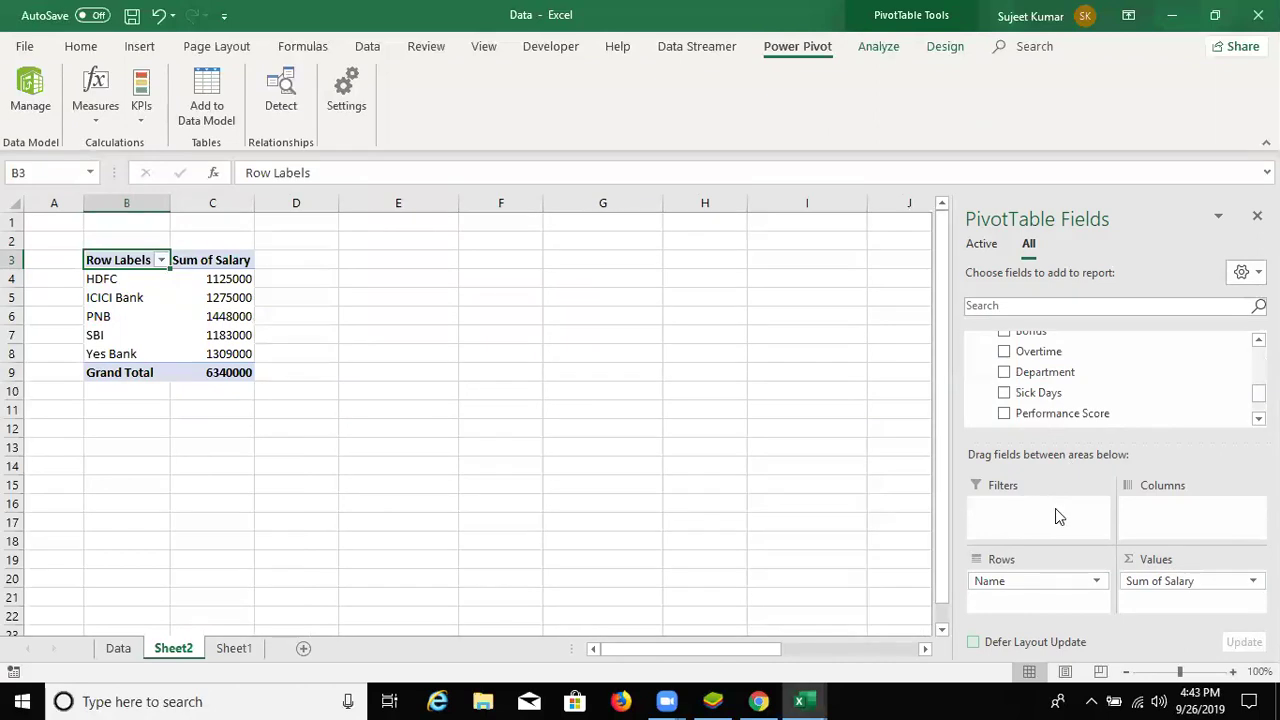
scroll(1110, 375, "up", 3)
scroll(1110, 375, "down", 1)
scroll(1110, 375, "up", 1)
scroll(1110, 380, "up", 2)
scroll(1110, 380, "down", 1)
scroll(1110, 380, "down", 1)
scroll(1110, 380, "down", 1)
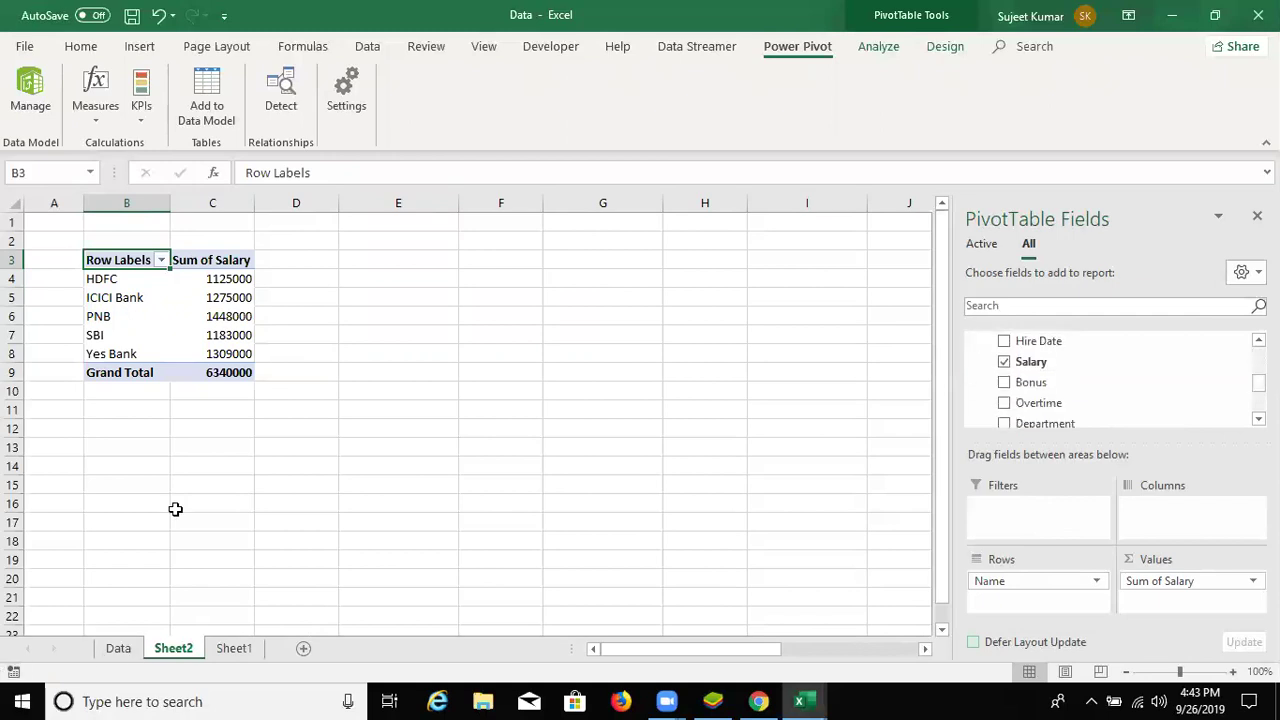
- Review the Salary, Bonus and Overtime columns (D–F) on the Data sheet, briefly checking Sheet2
left_click(118, 648)
left_click(320, 203)
left_click(414, 200)
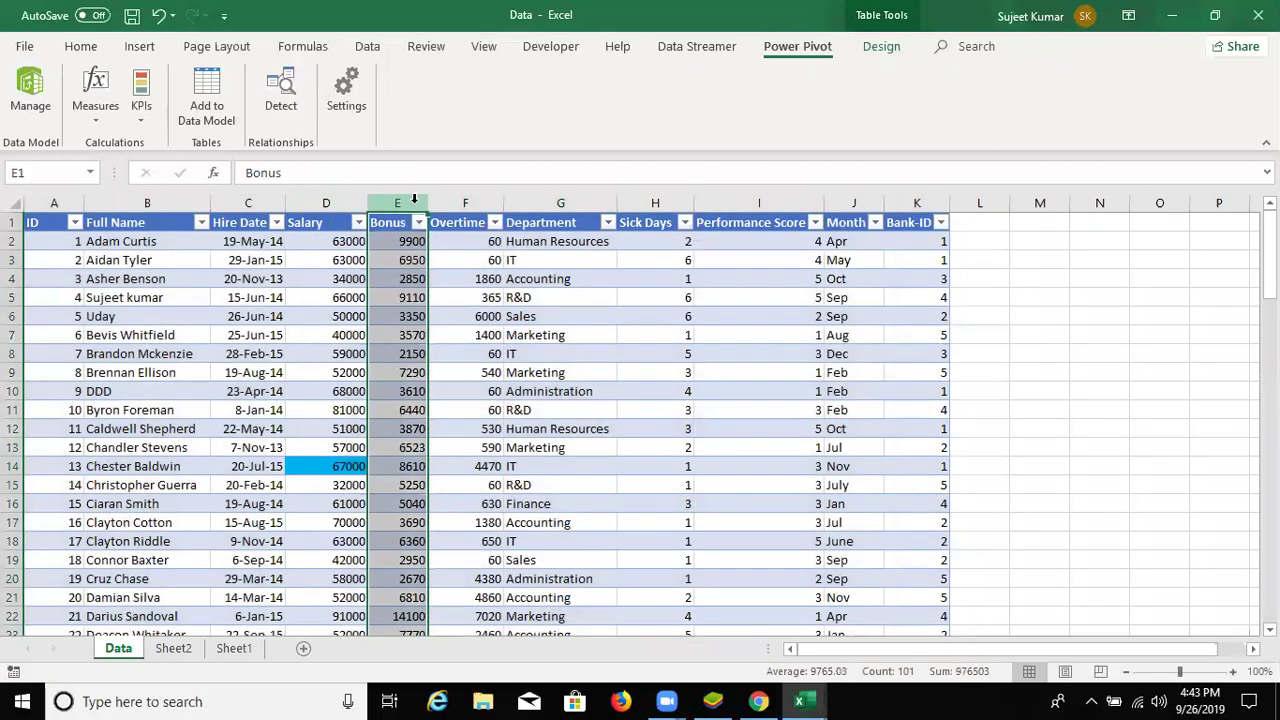
left_click(440, 200)
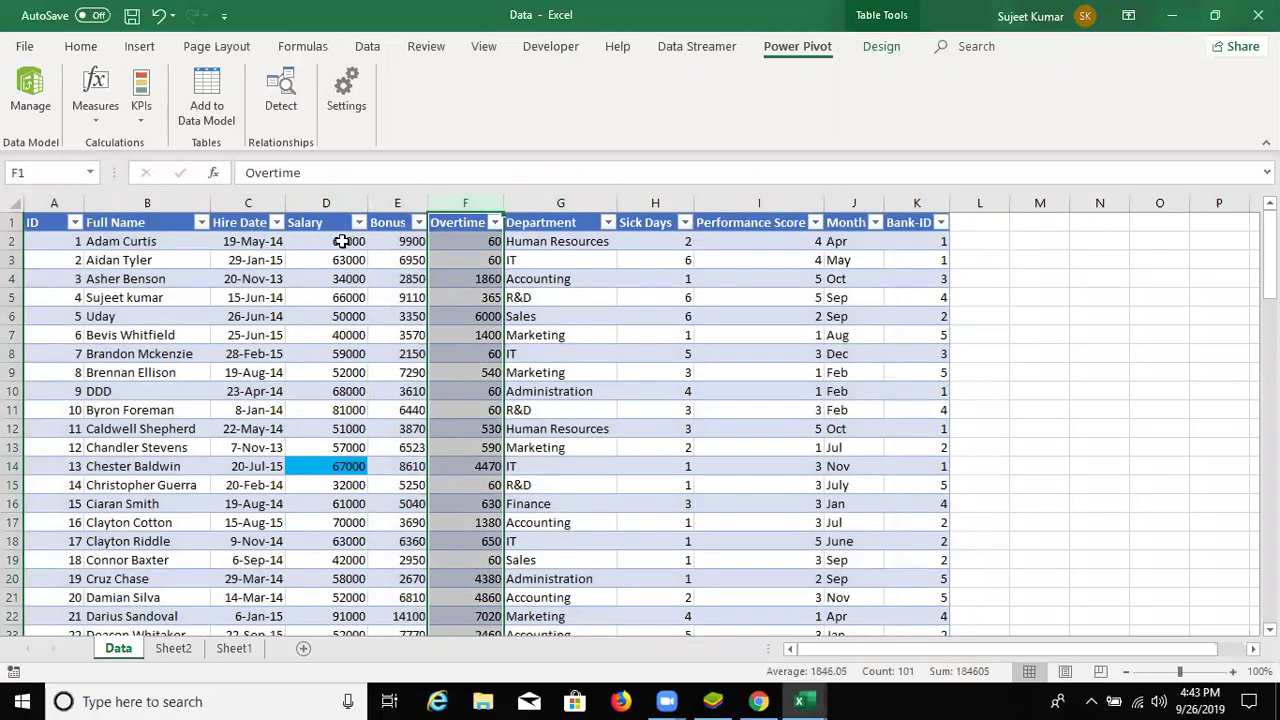
left_click_drag(342, 241, 455, 242)
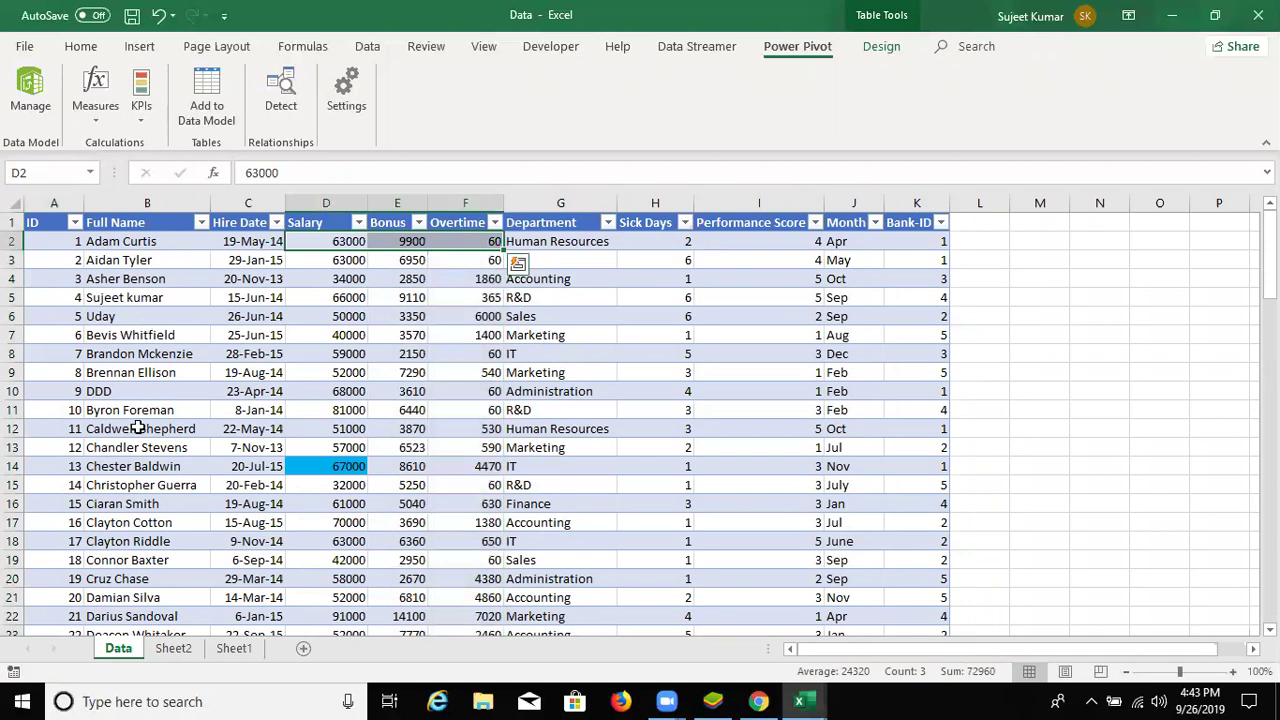
left_click(176, 650)
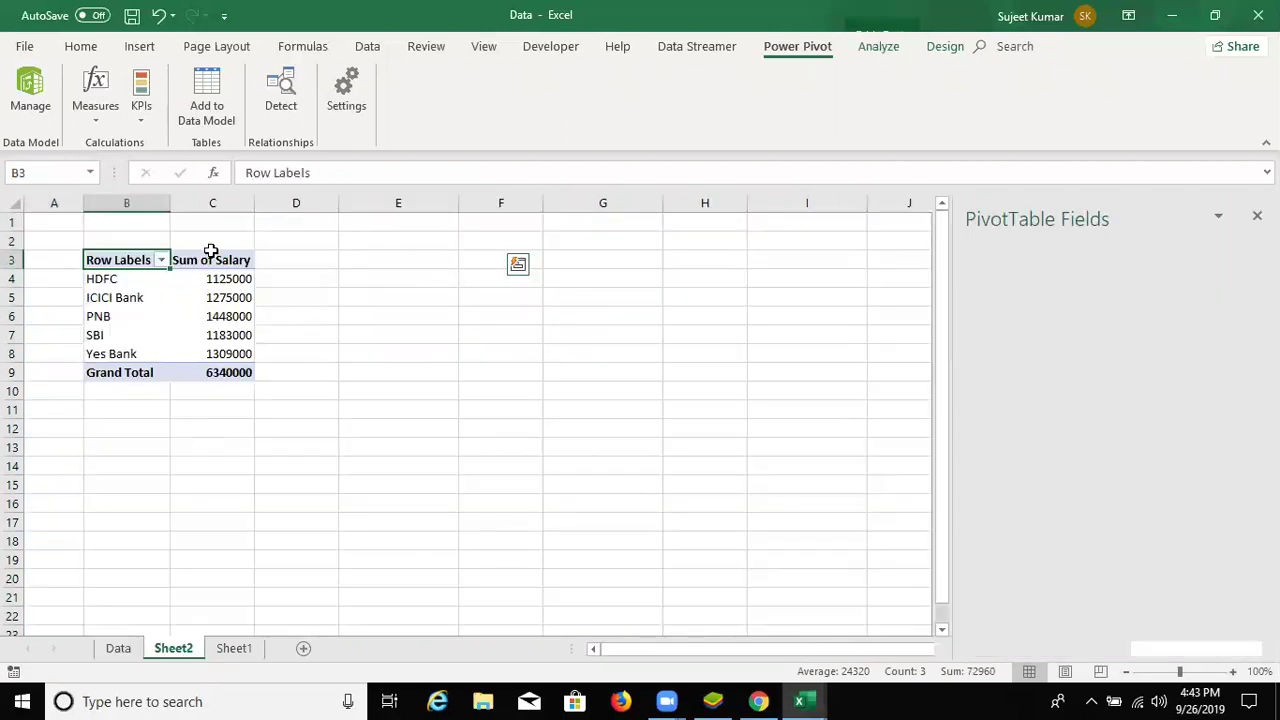
left_click(118, 648)
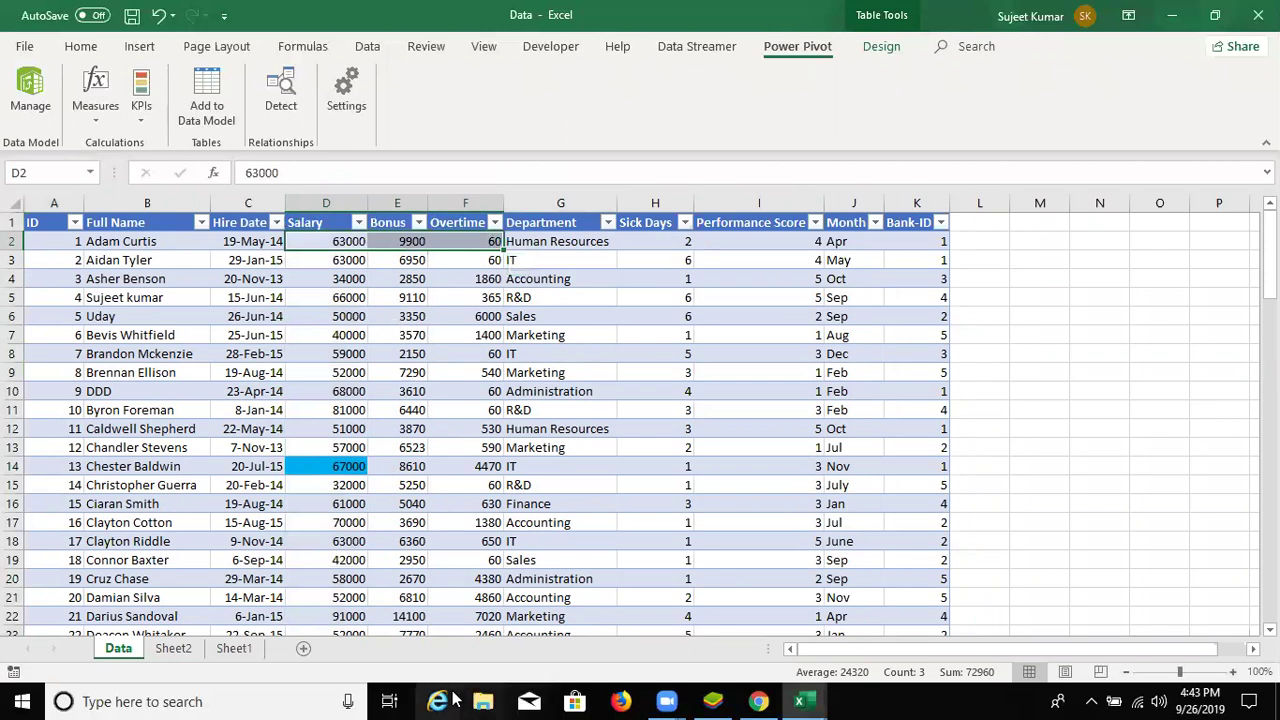
mouse_move(797, 699)
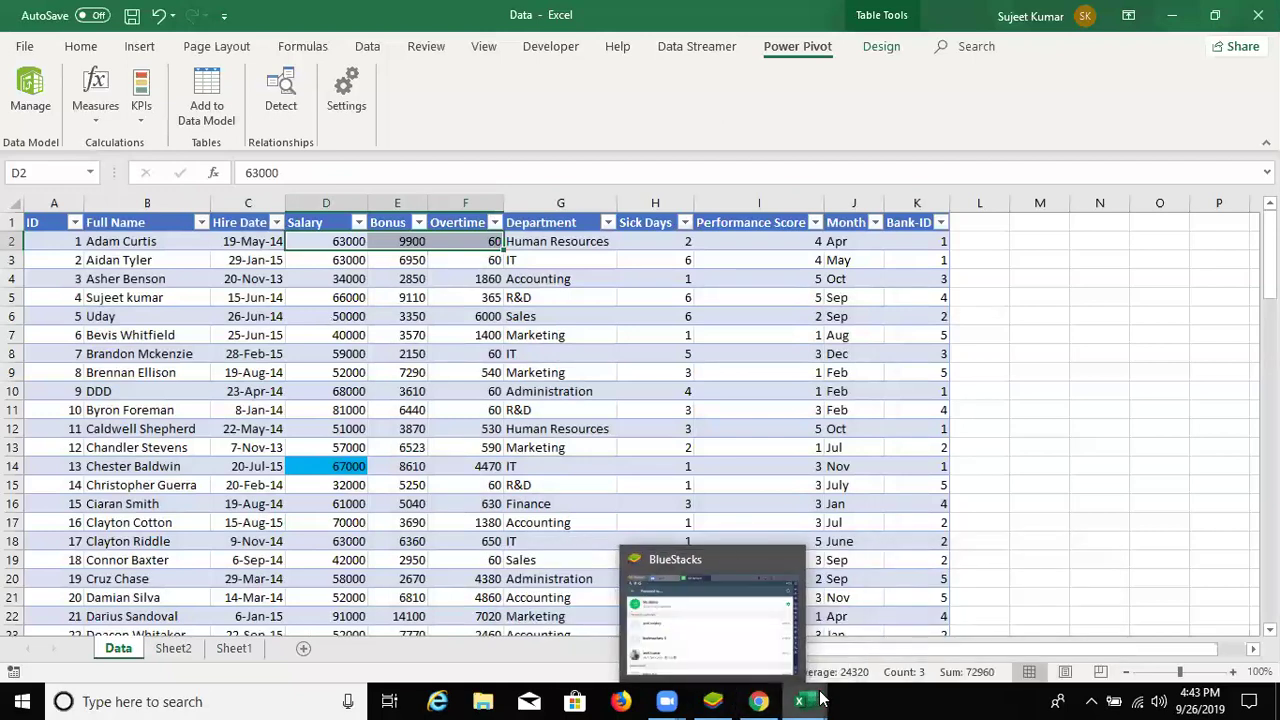
- Switch Power Pivot to Data View on the Data table and select the empty Add Column
left_click(999, 626)
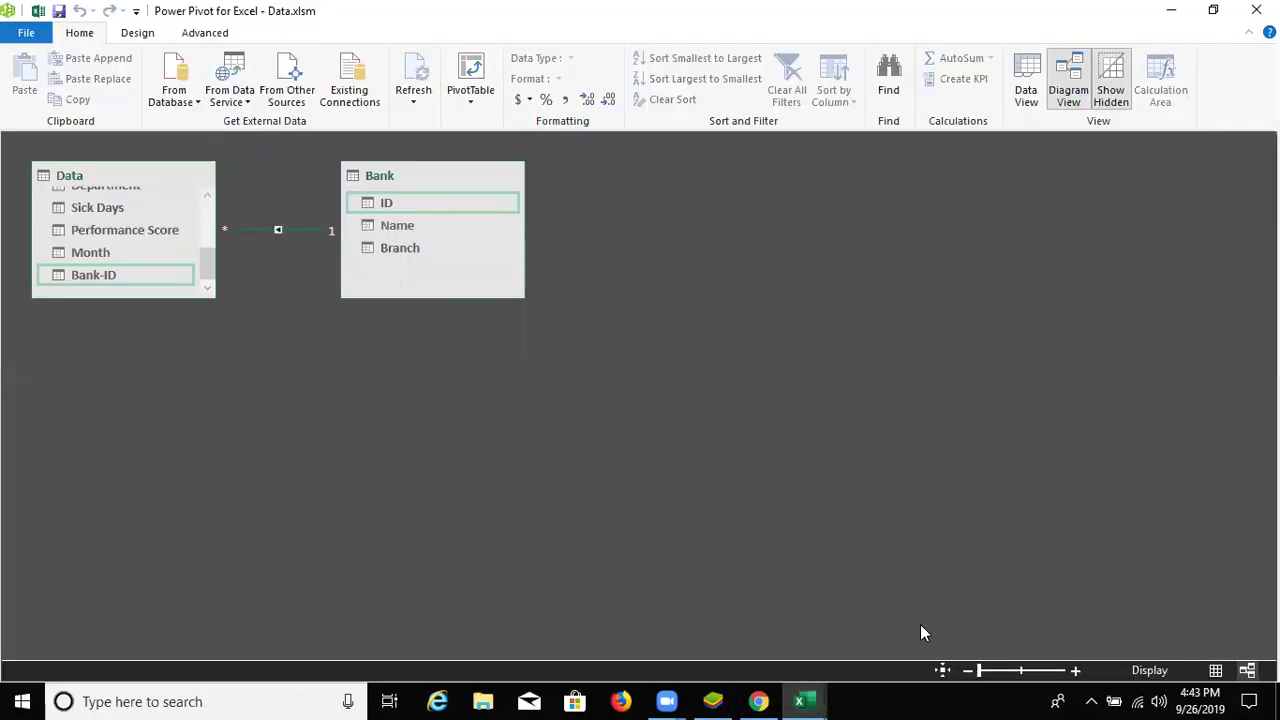
left_click(1026, 88)
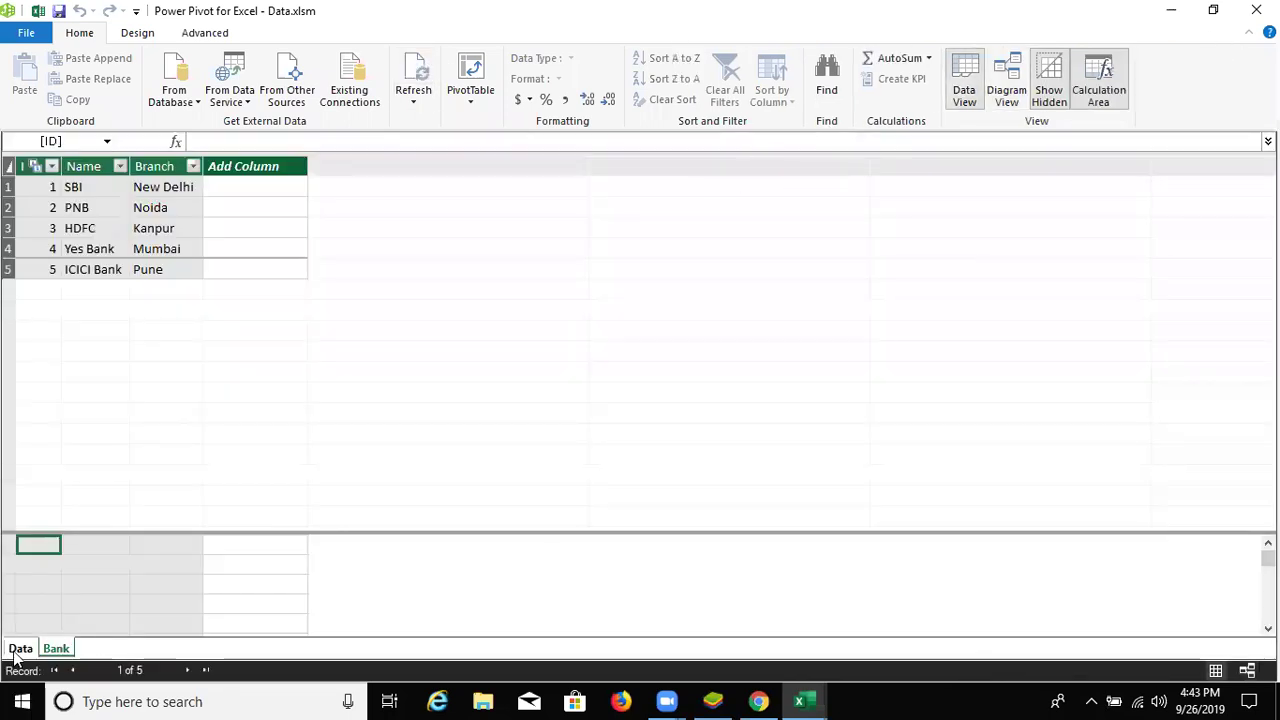
left_click(16, 651)
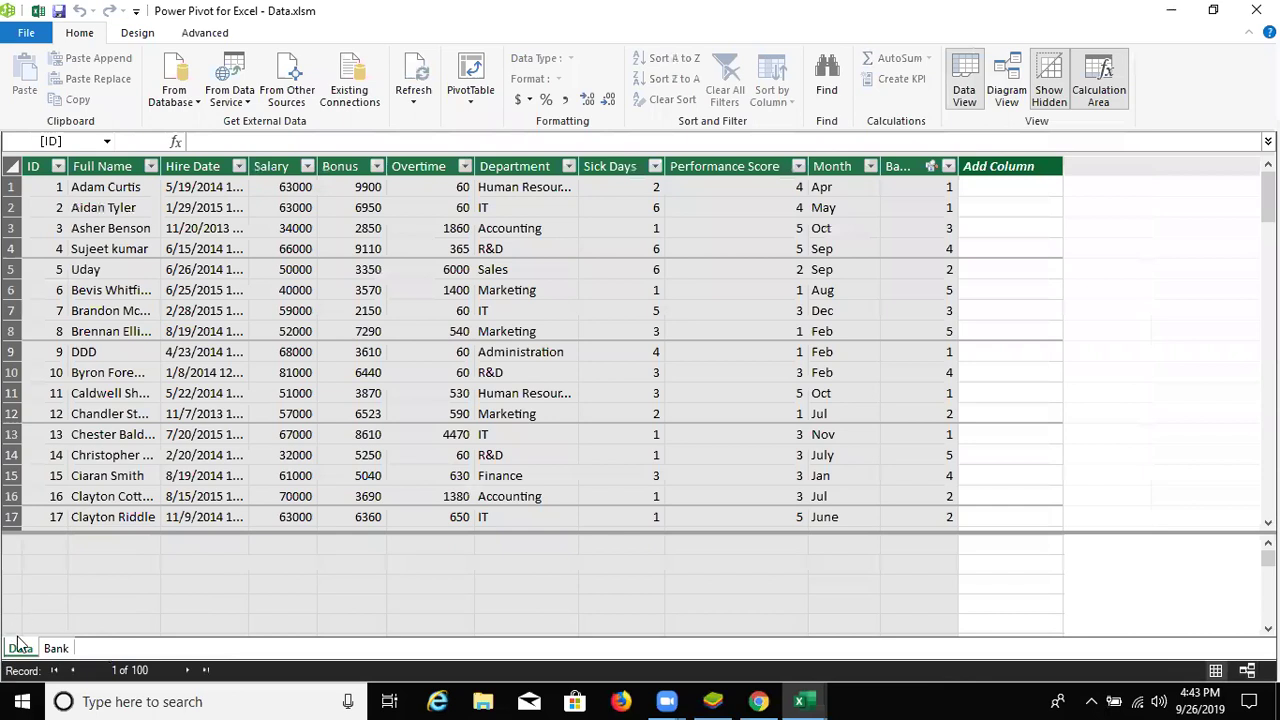
left_click(1015, 227)
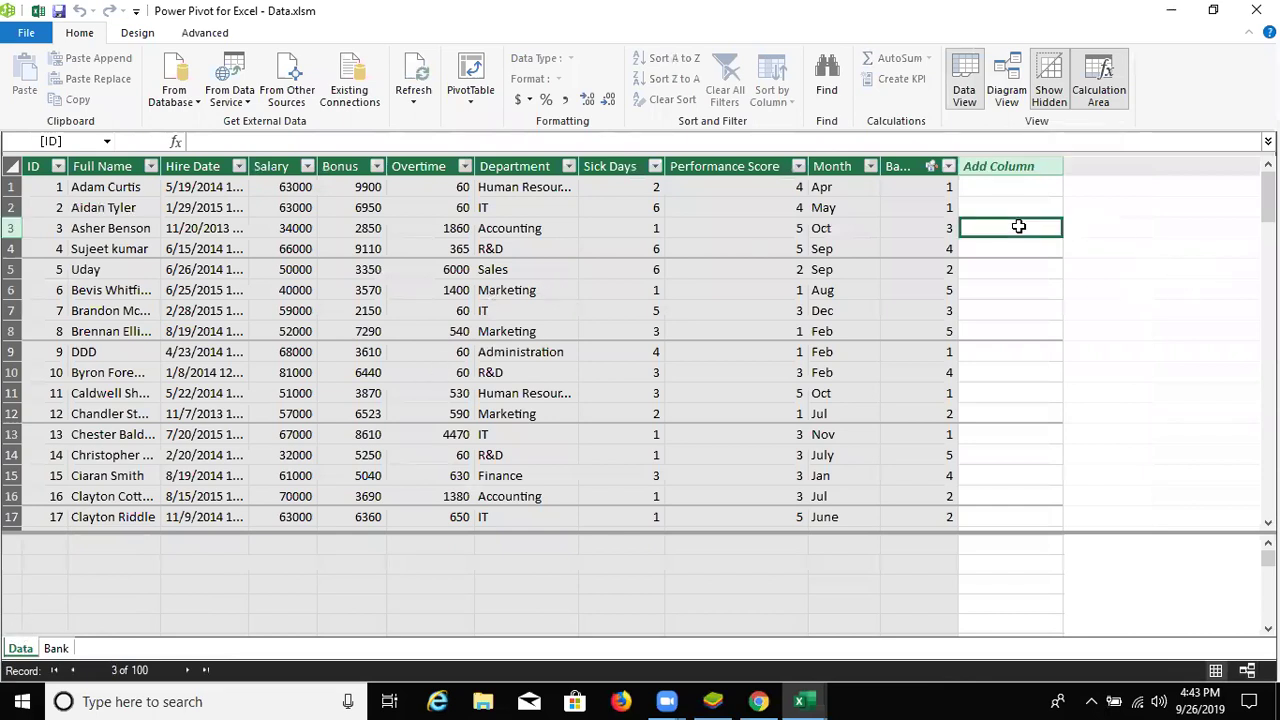
left_click(1000, 165)
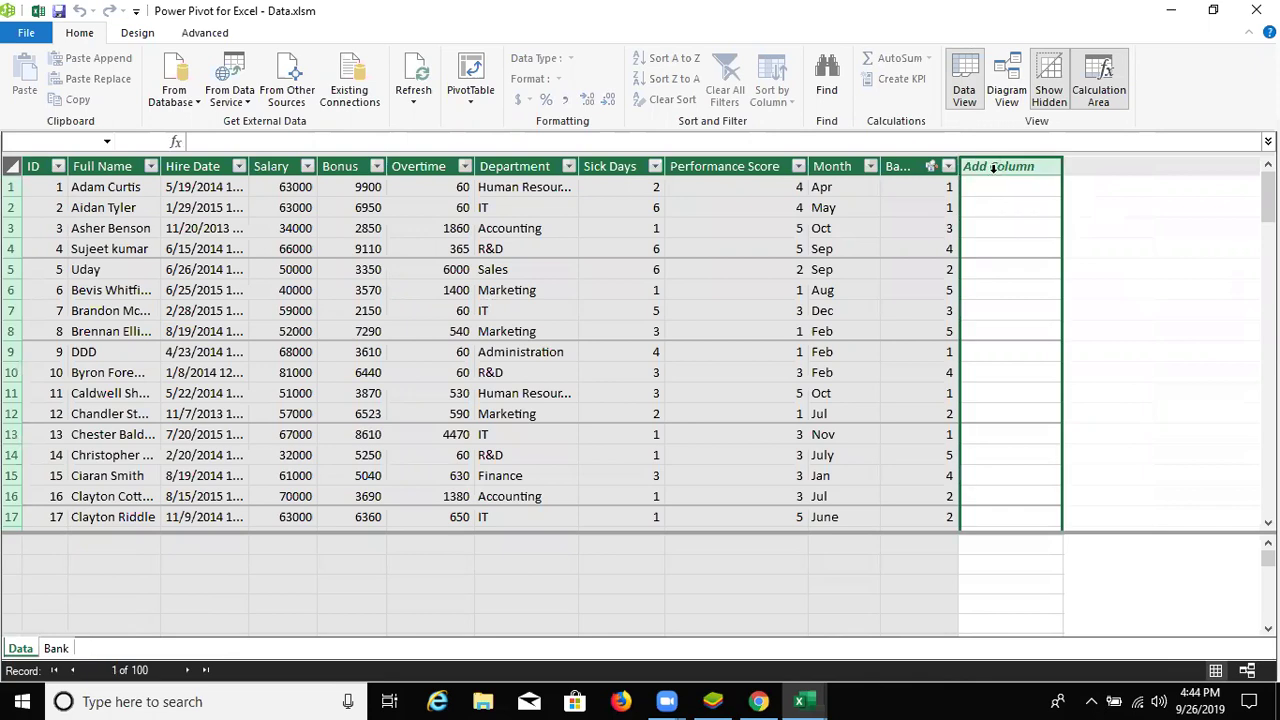
- Name the new Power Pivot column Total
double_click(991, 167)
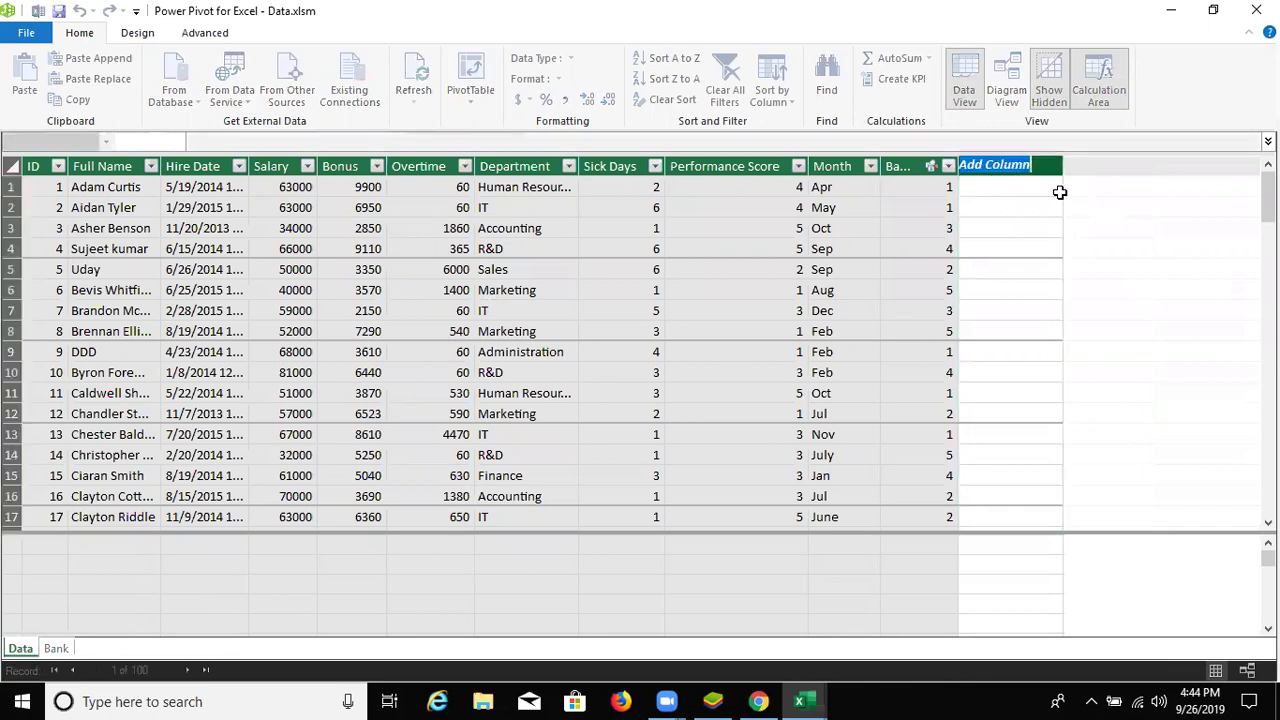
key("BackSpace")
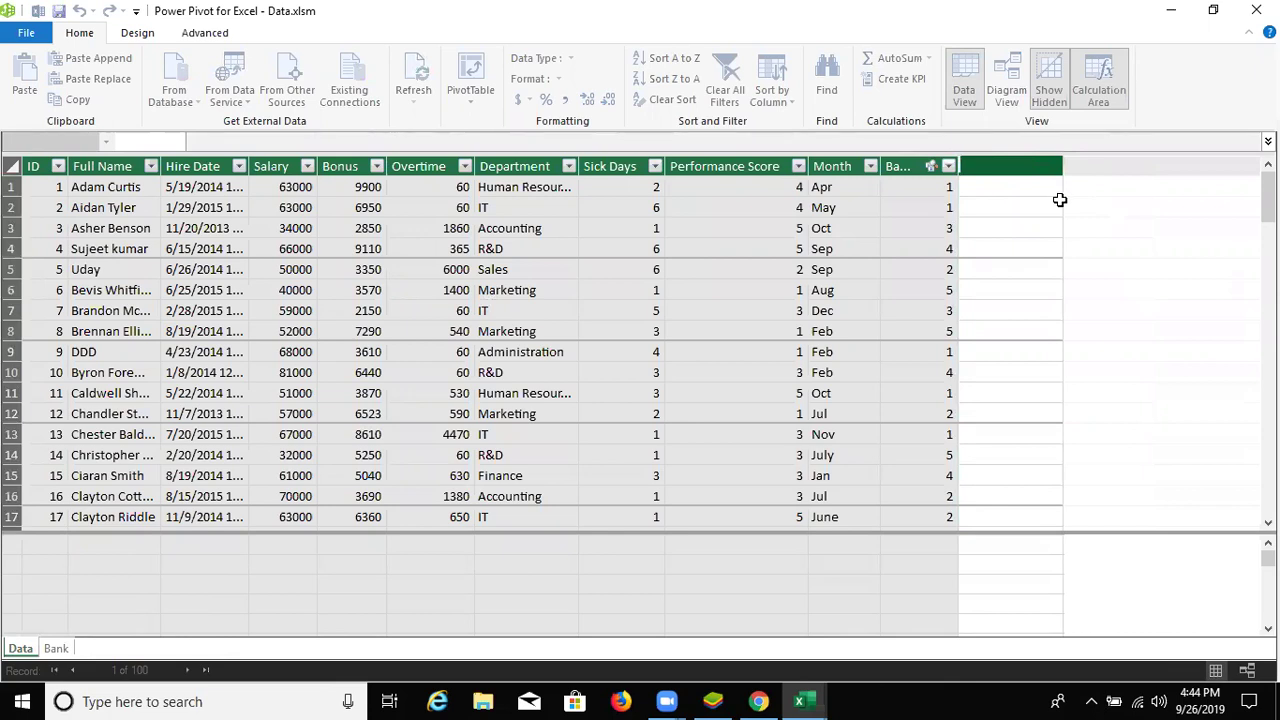
type("Total")
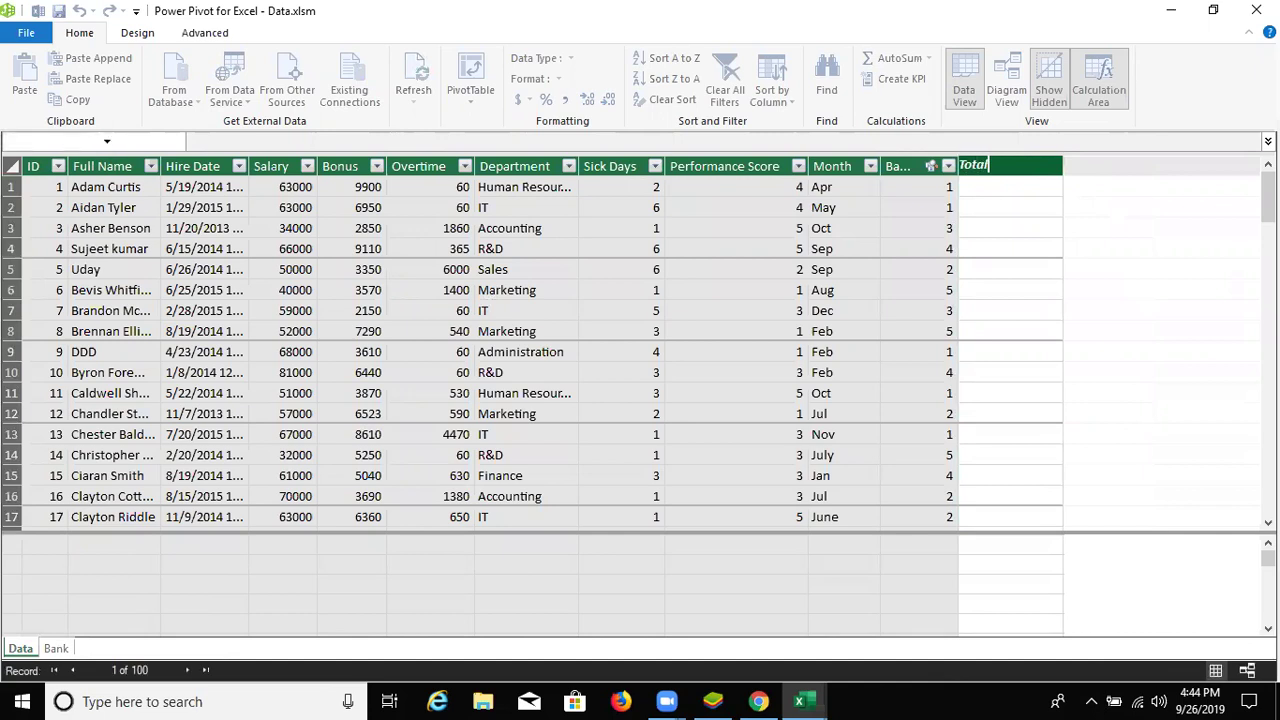
key("Return")
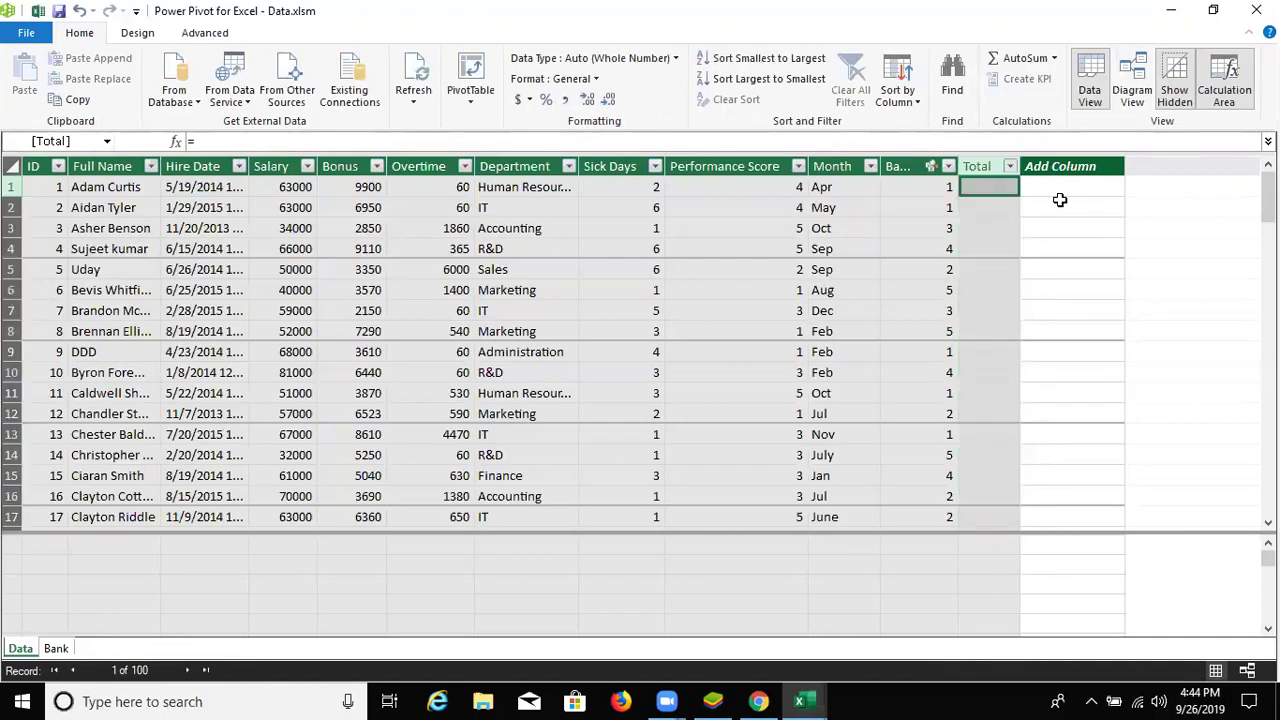
- Give the Total column the formula =[Salary]+[Bonus]+Data[Overtime]
type("=")
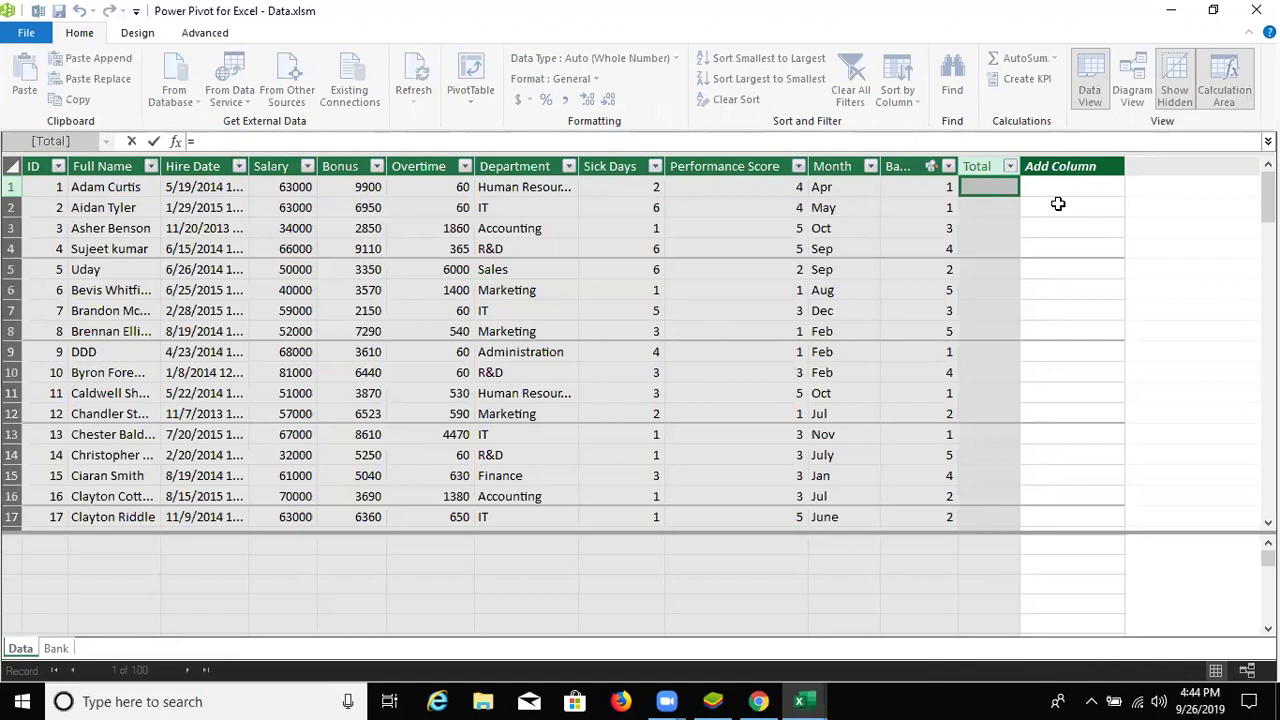
type("s")
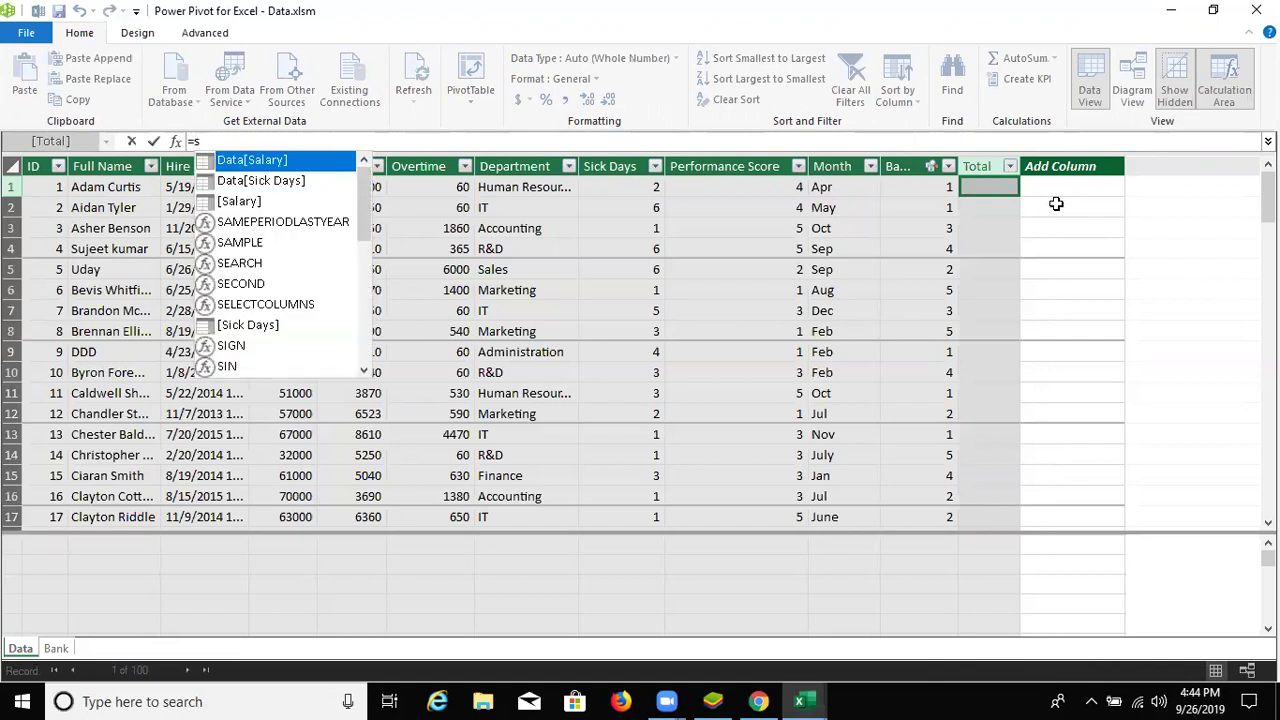
key("Down")
key("Down")
key("Tab")
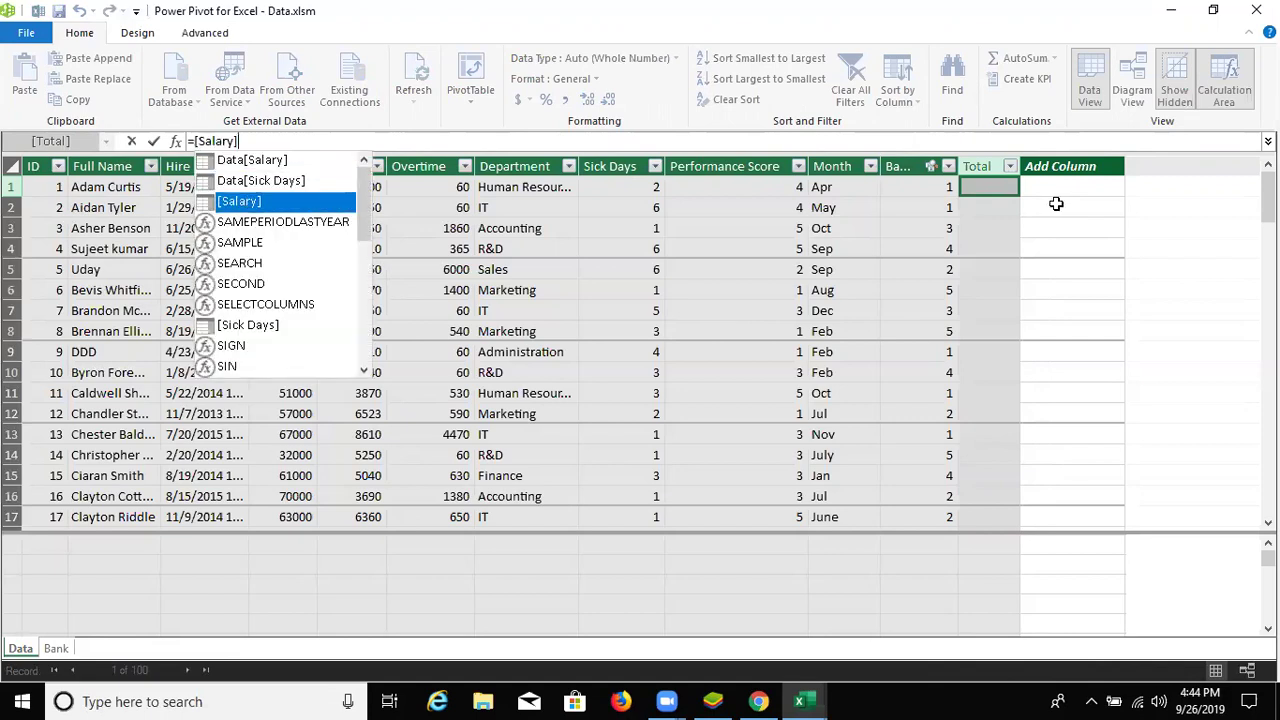
type("+bom")
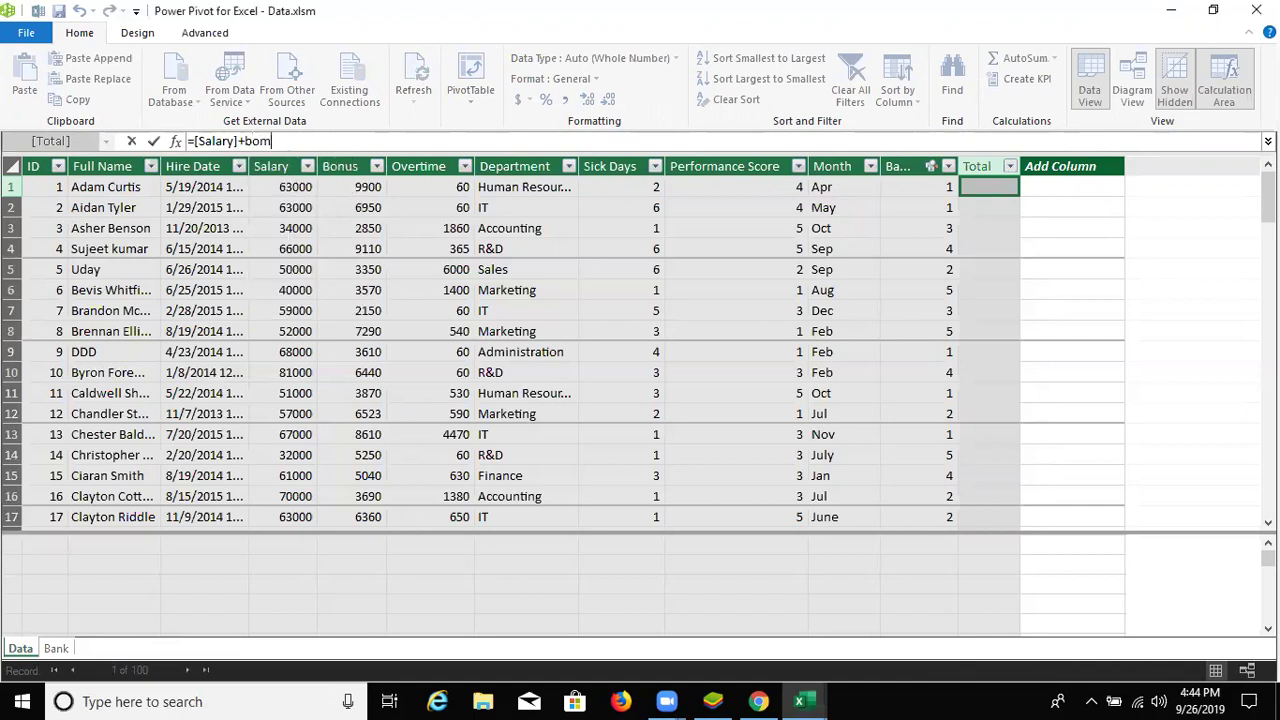
key("BackSpace")
type("n")
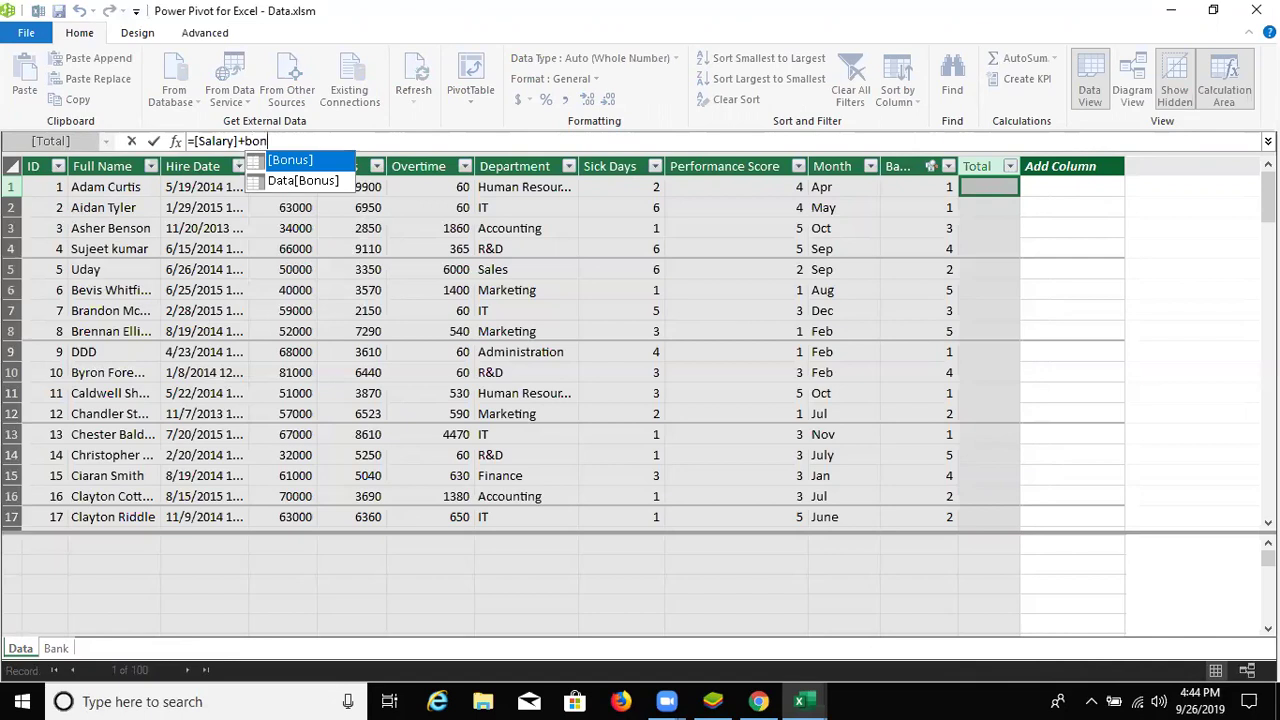
key("Tab")
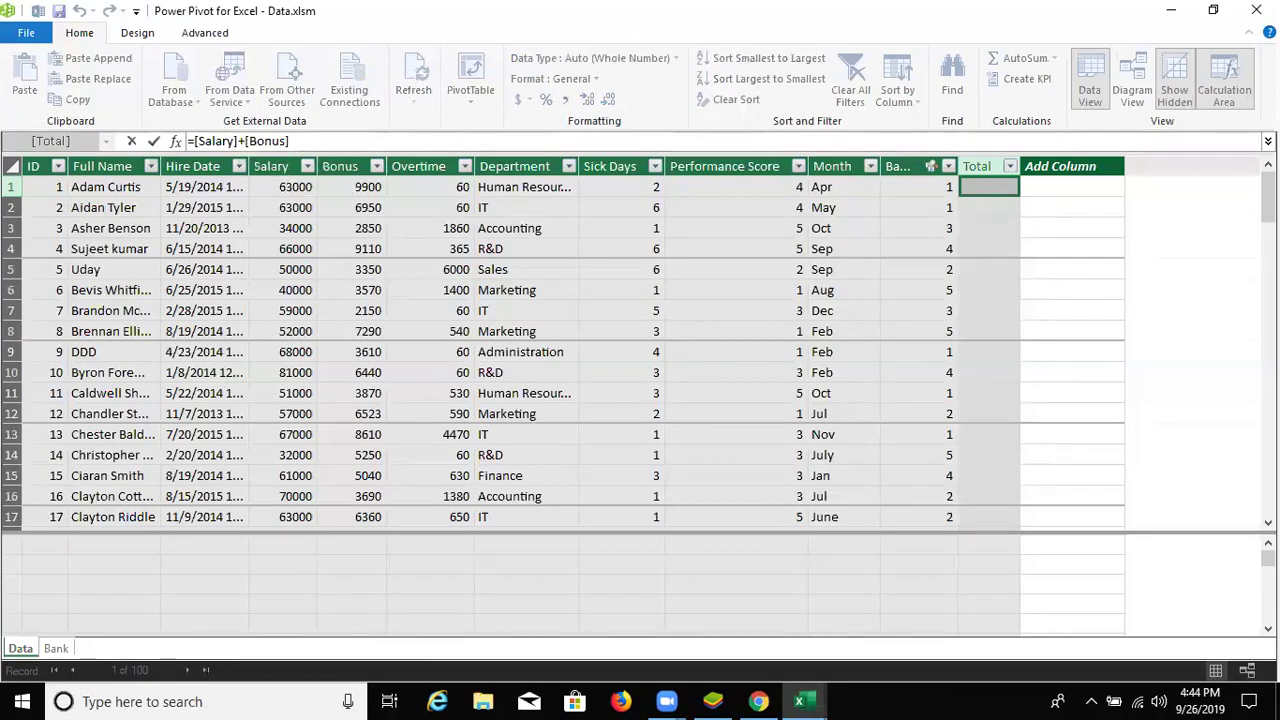
type("+")
type("ov")
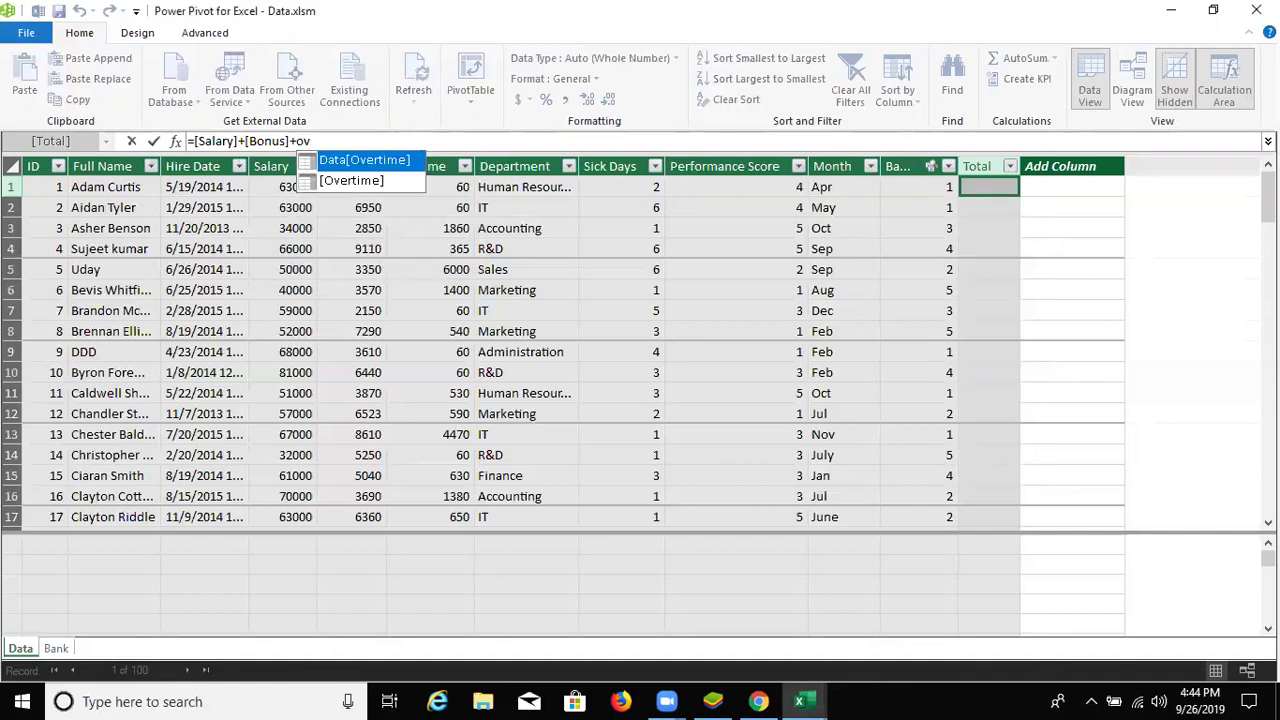
key("Tab")
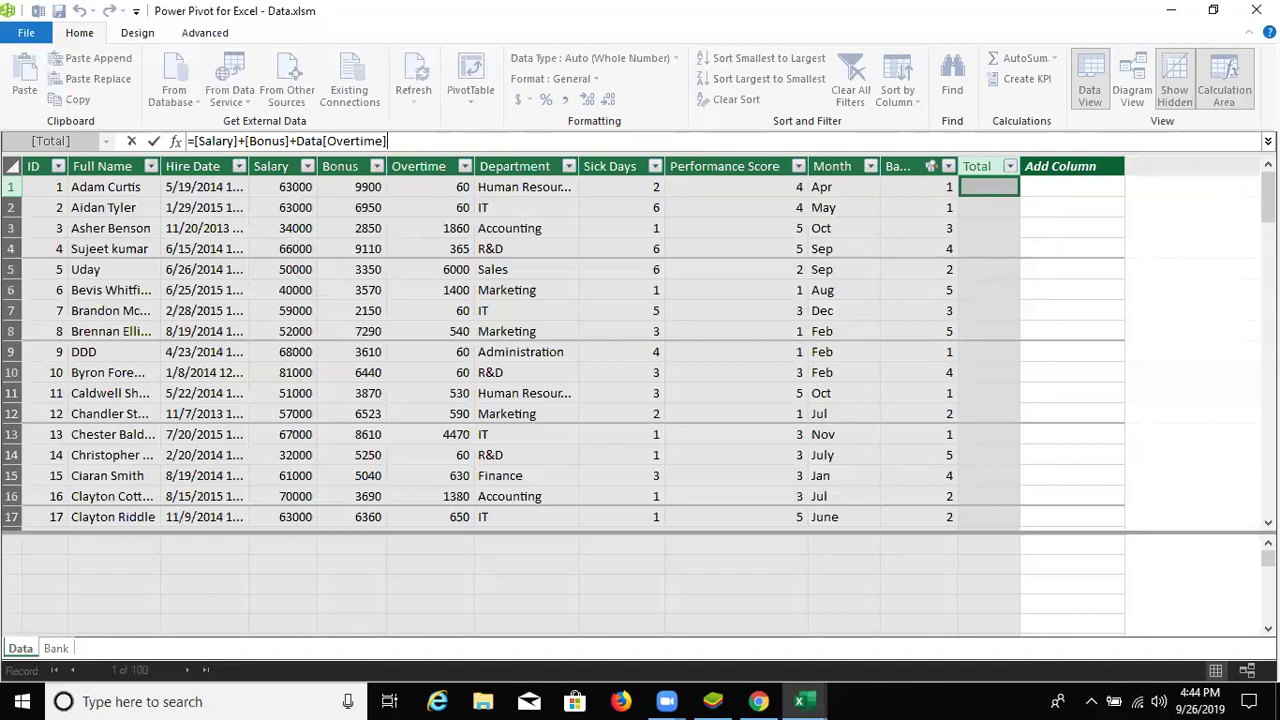
key("Return")
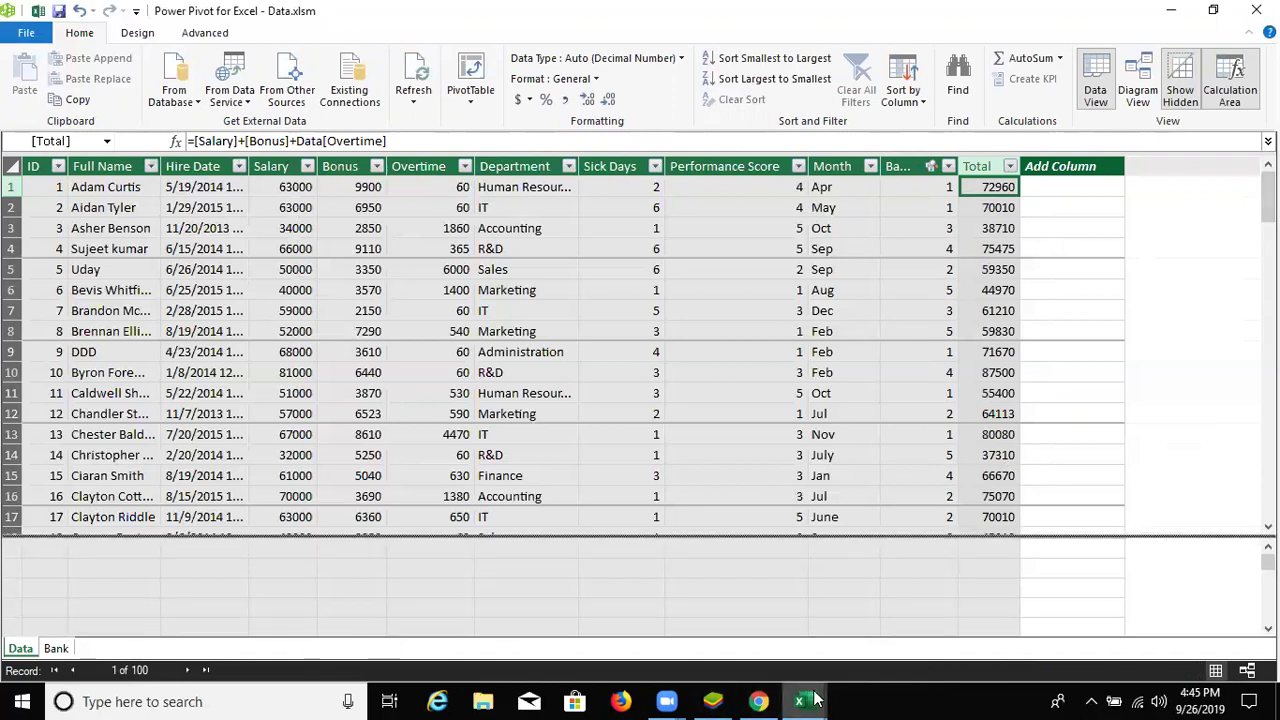
mouse_move(815, 698)
mouse_move(780, 660)
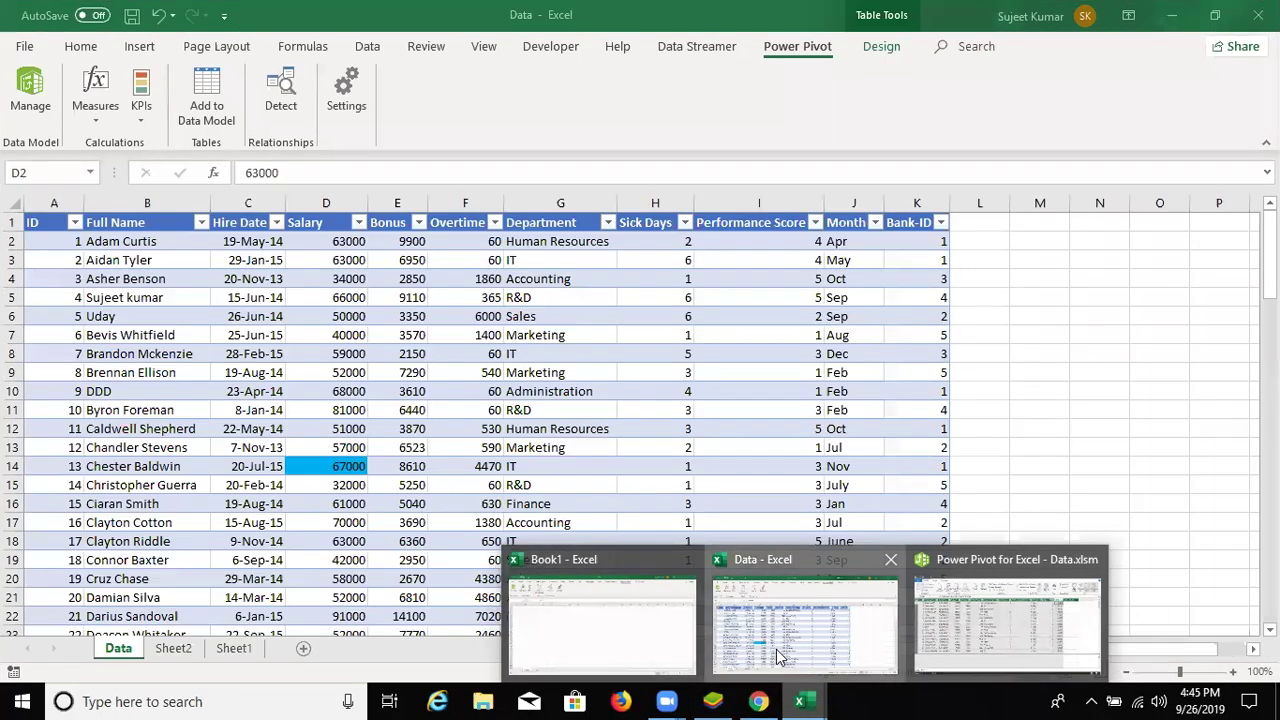
- On Sheet2, replace Sum of Salary with Total in the PivotTable values, giving Grand Total 7501108
left_click(730, 660)
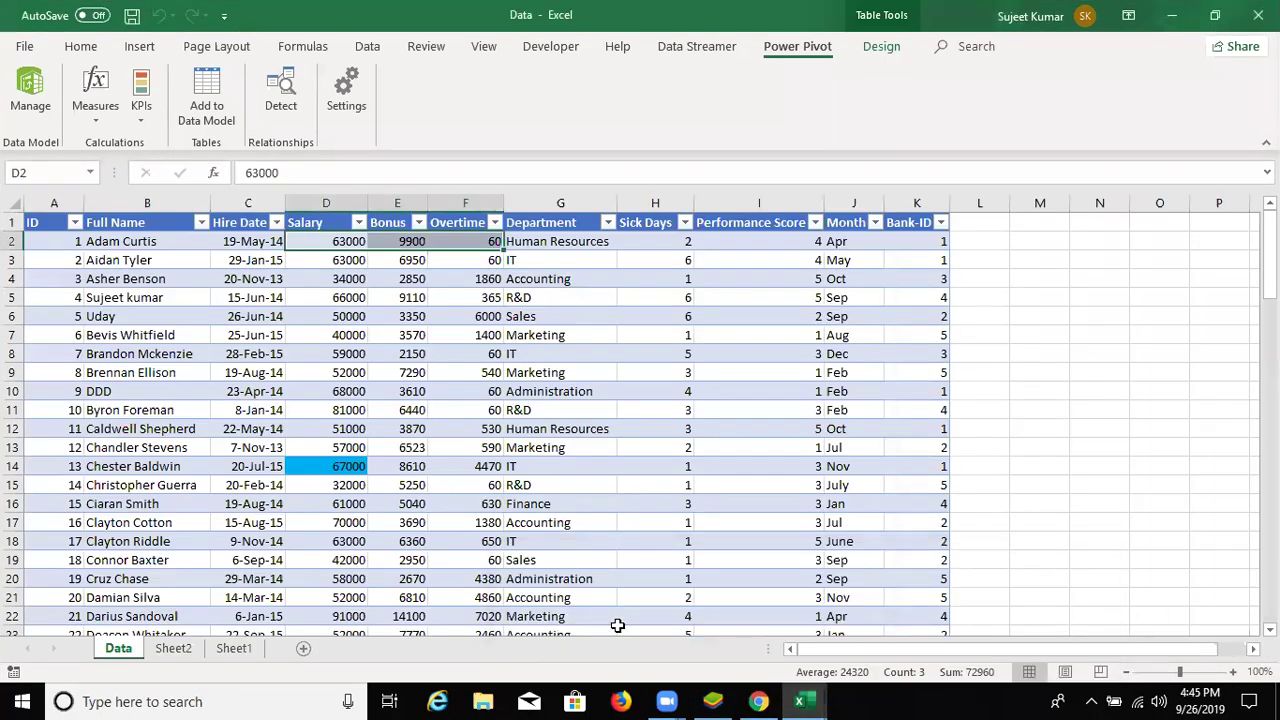
left_click(228, 652)
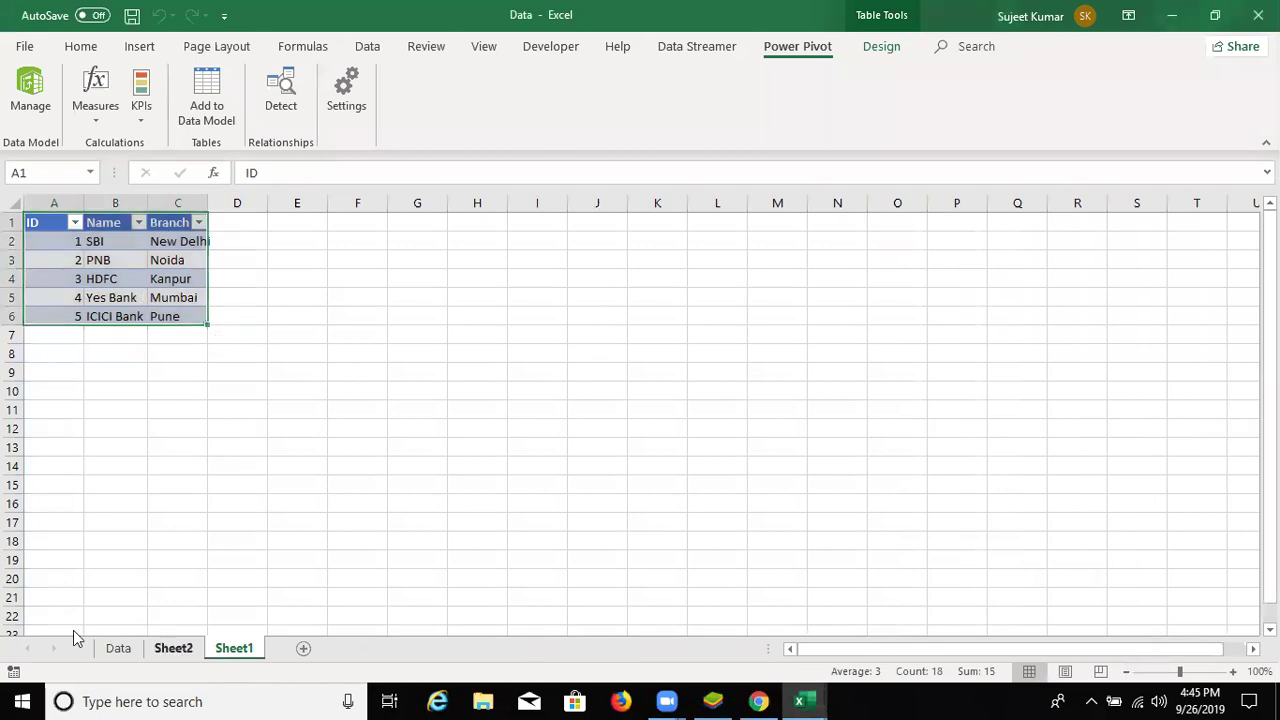
key("ctrl+Page_Up")
left_click_drag(1258, 381, 1258, 403)
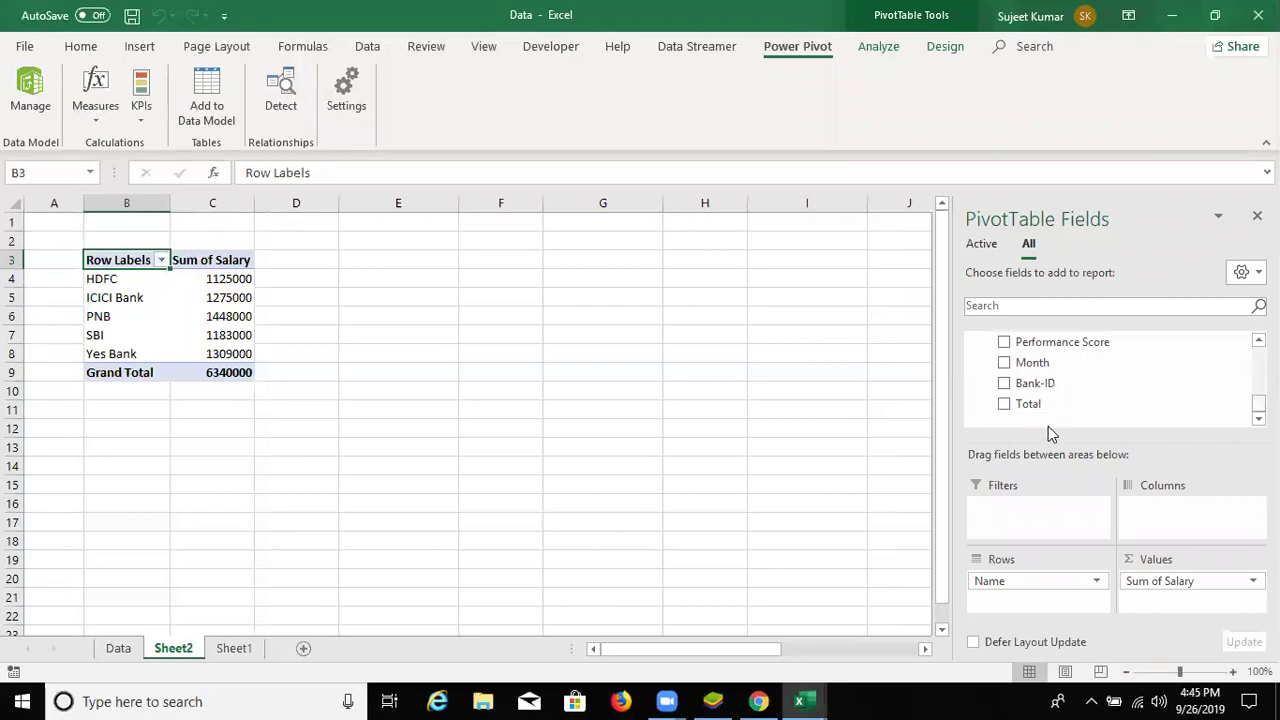
mouse_move(1171, 580)
left_mouse_down()
mouse_move(1167, 375)
mouse_move(1074, 403)
mouse_move(1186, 614)
left_mouse_up()
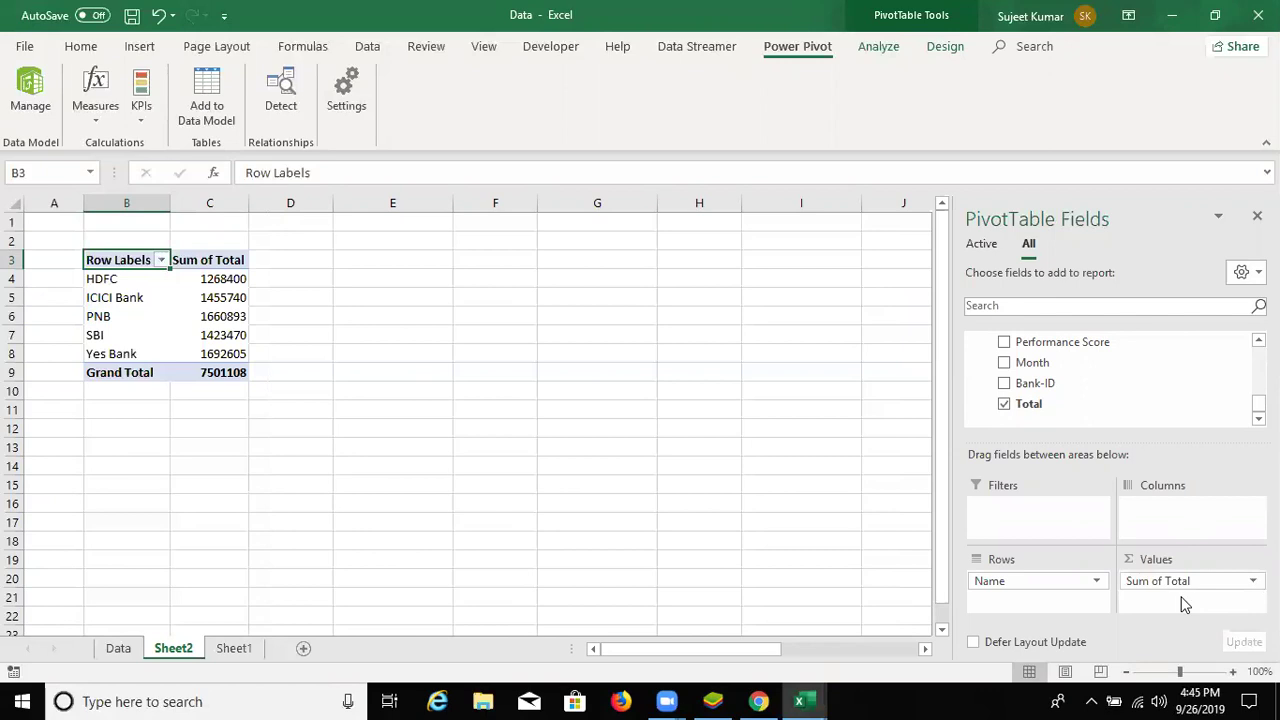
left_click(818, 700)
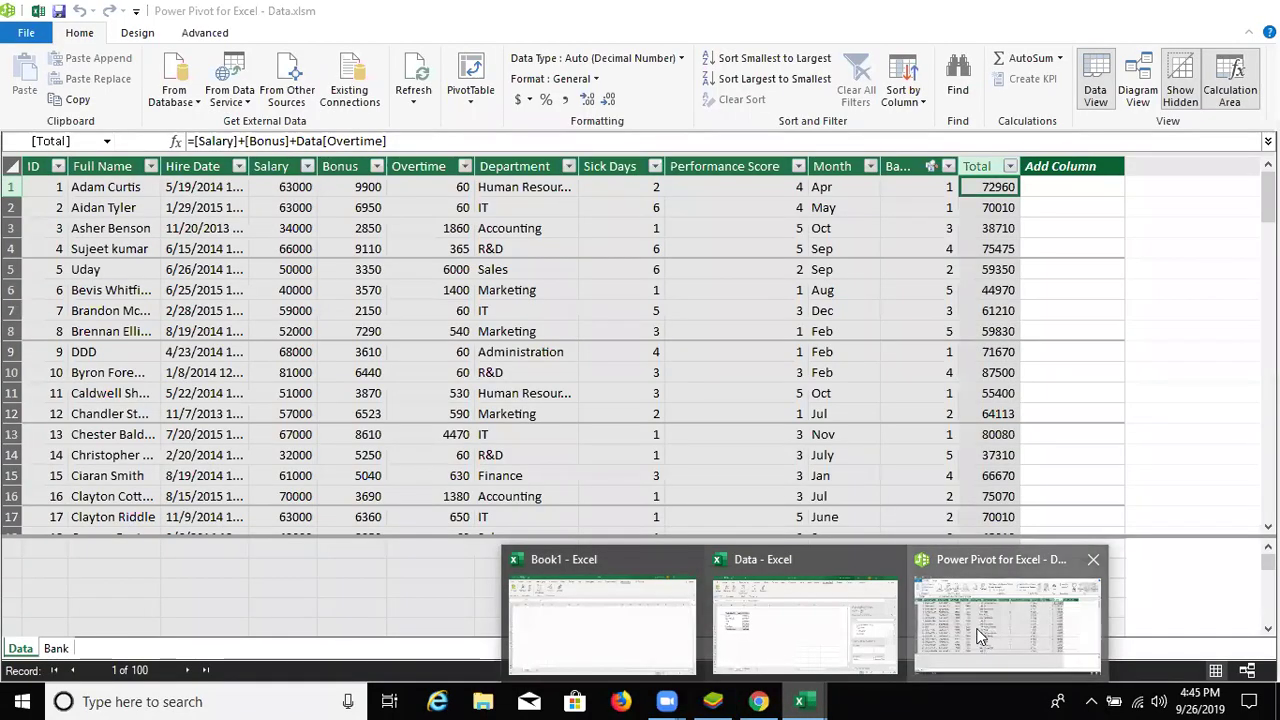
- Bring Power Pivot back to the front, showing the Data table with its Total column
left_click(986, 640)
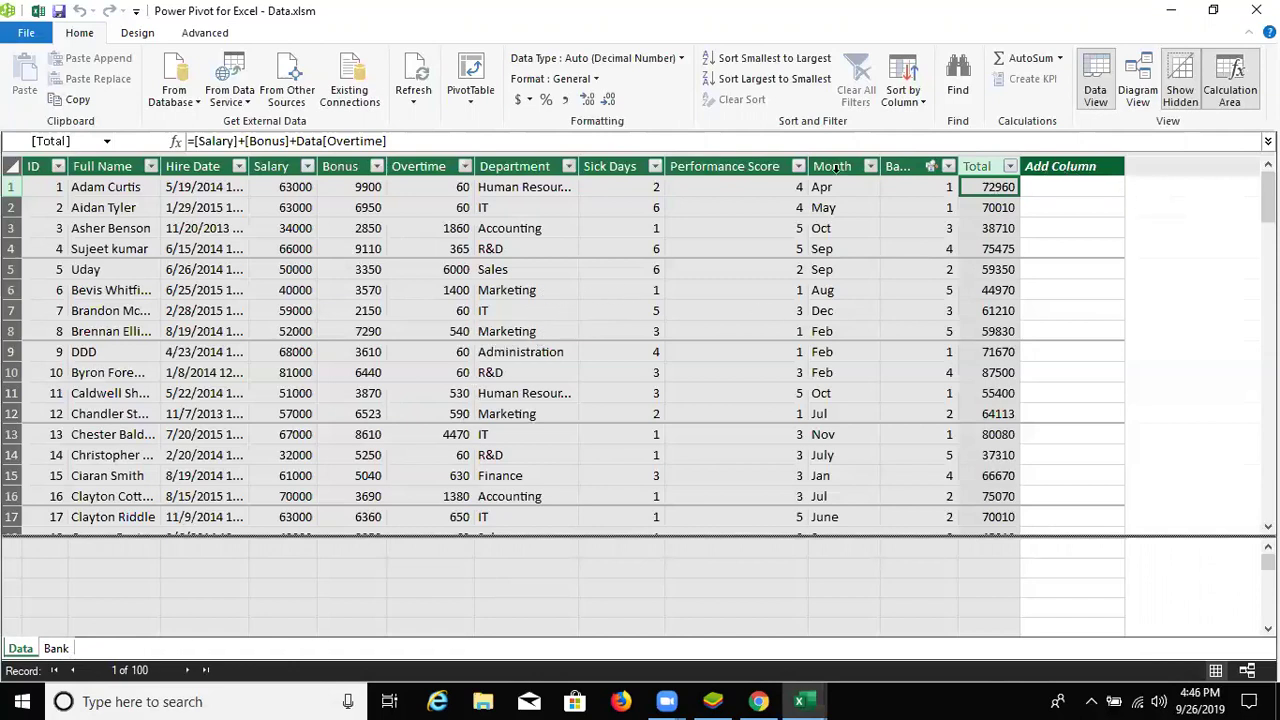
- Name the empty Add Column header after Total 'com'
left_click(986, 184)
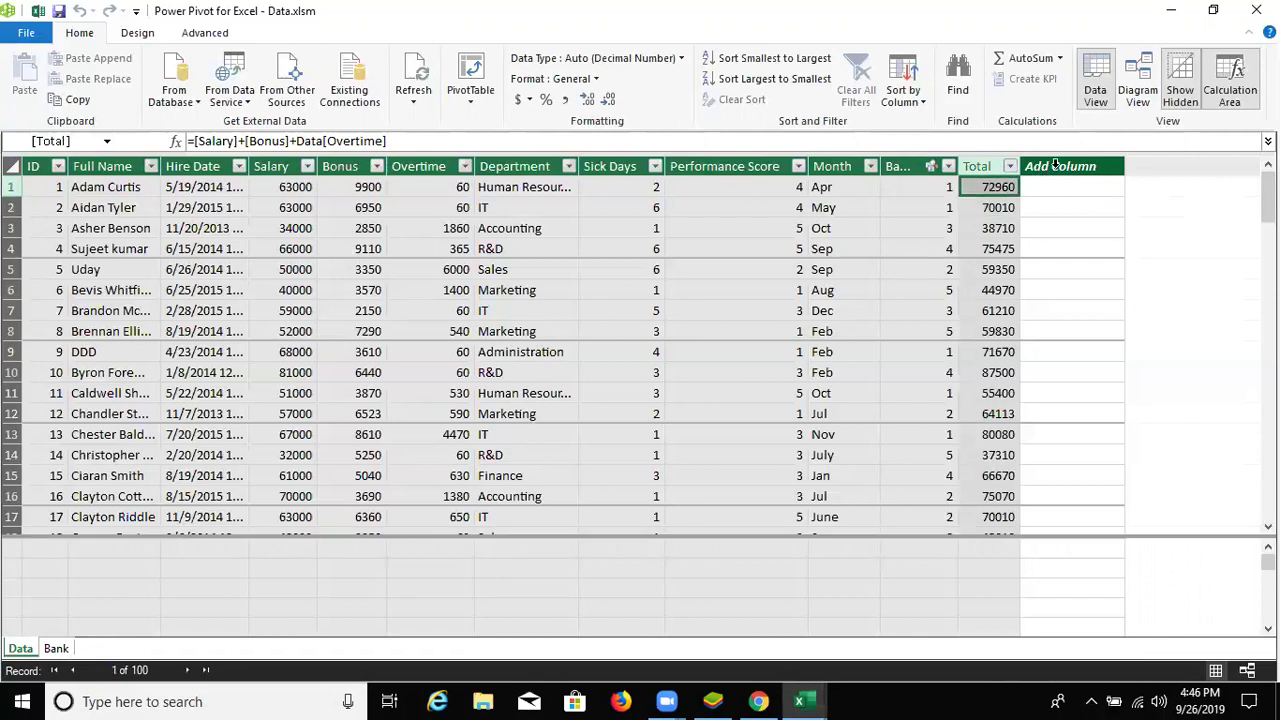
left_click(1055, 165)
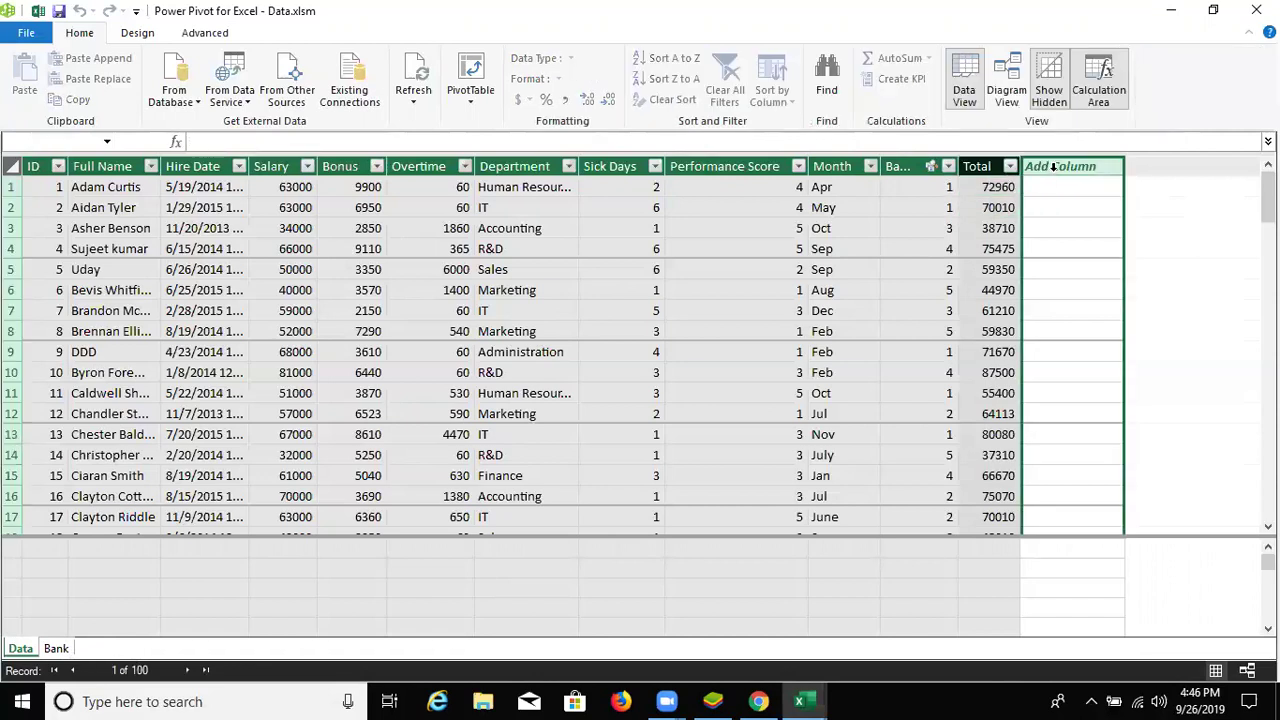
double_click(1053, 166)
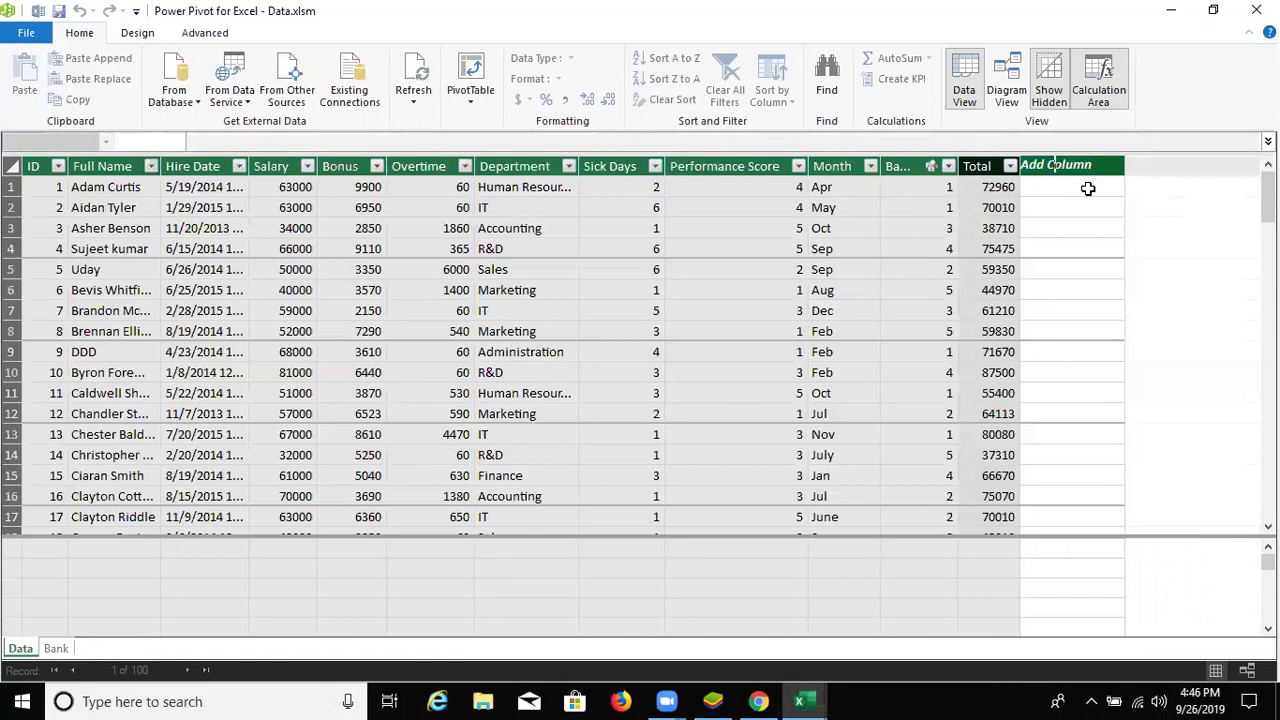
type("Add Cmn")
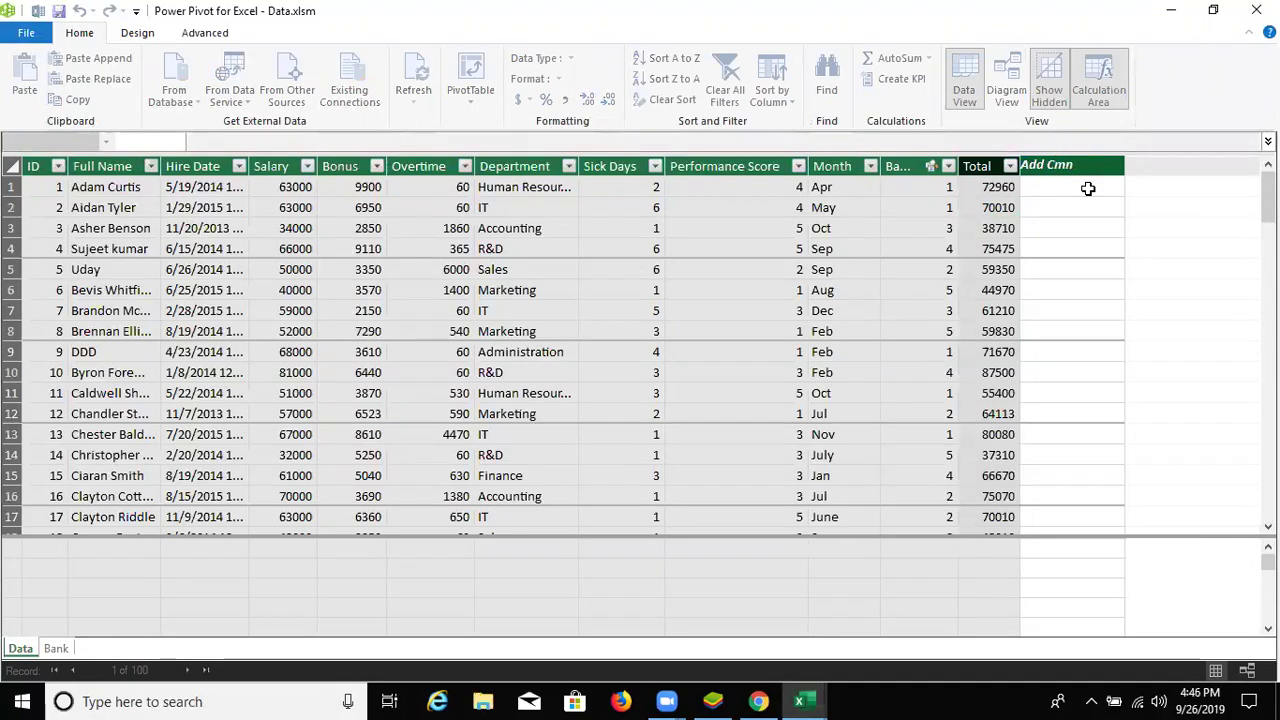
key("BackSpace")
key("BackSpace")
key("BackSpace")
key("BackSpace")
key("BackSpace")
key("BackSpace")
type("com")
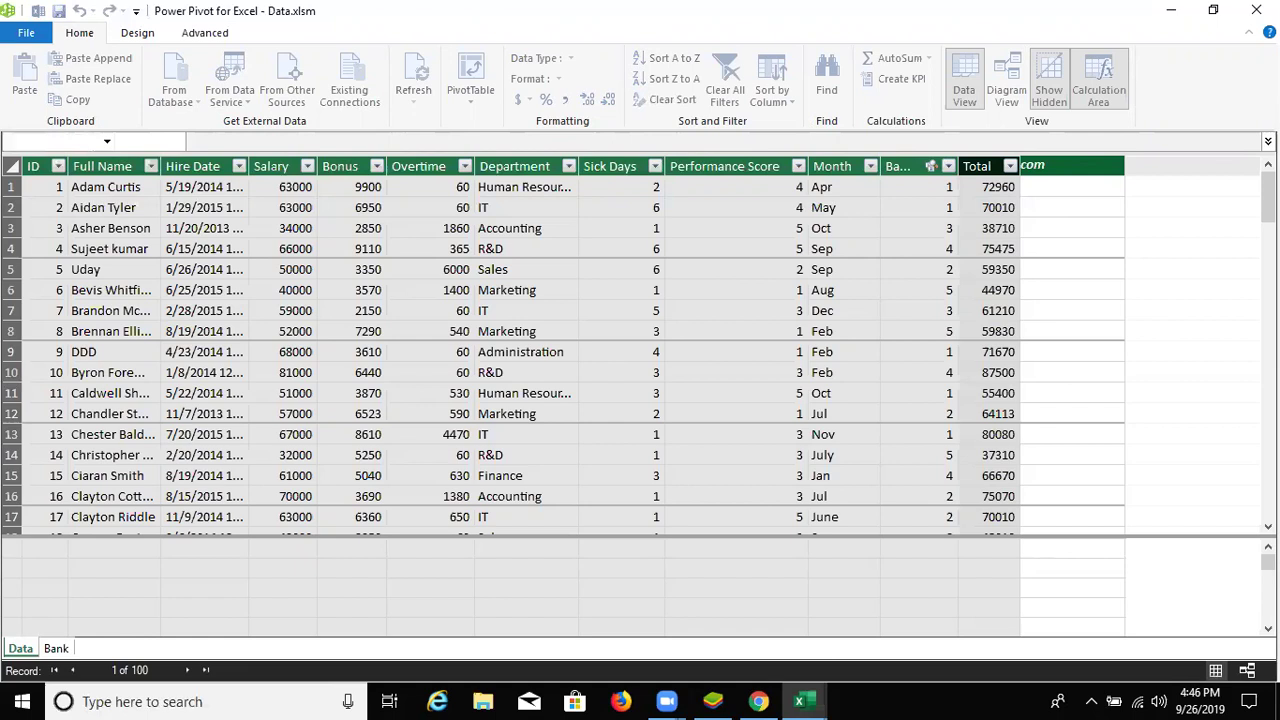
key("Return")
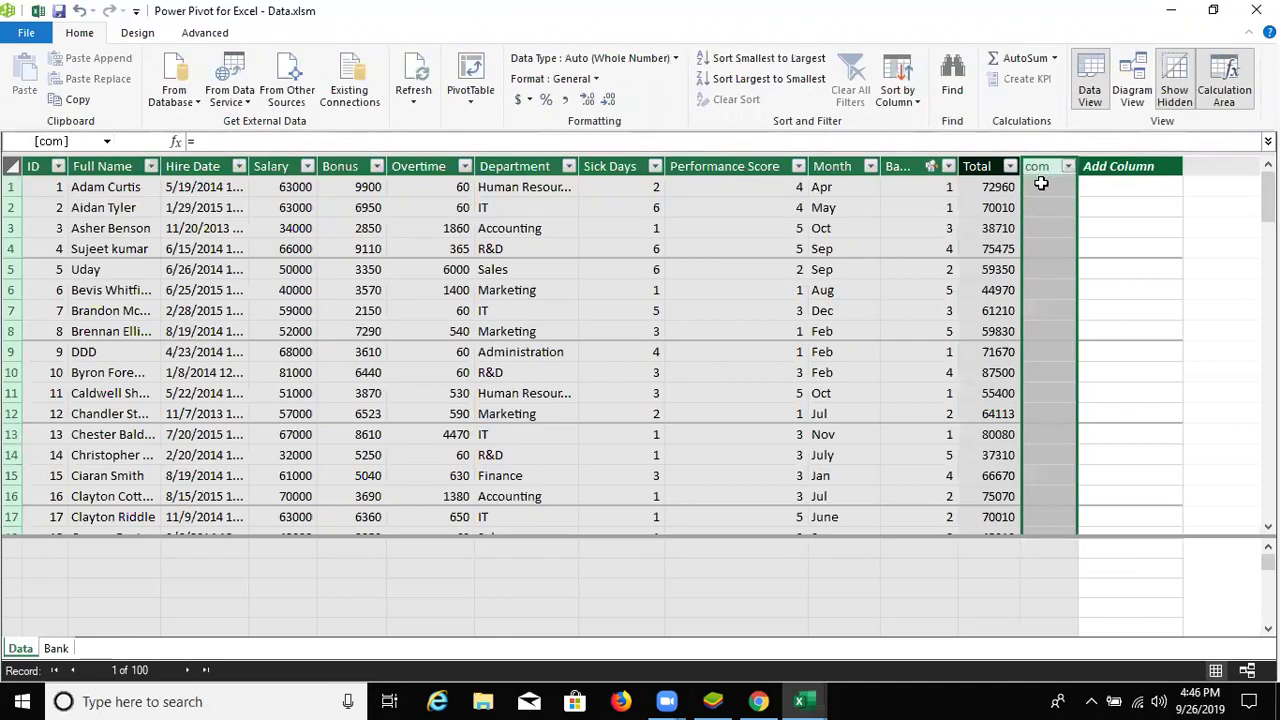
- Start an equals-sign formula in the first com cell and bring up Insert Function
left_click(1052, 186)
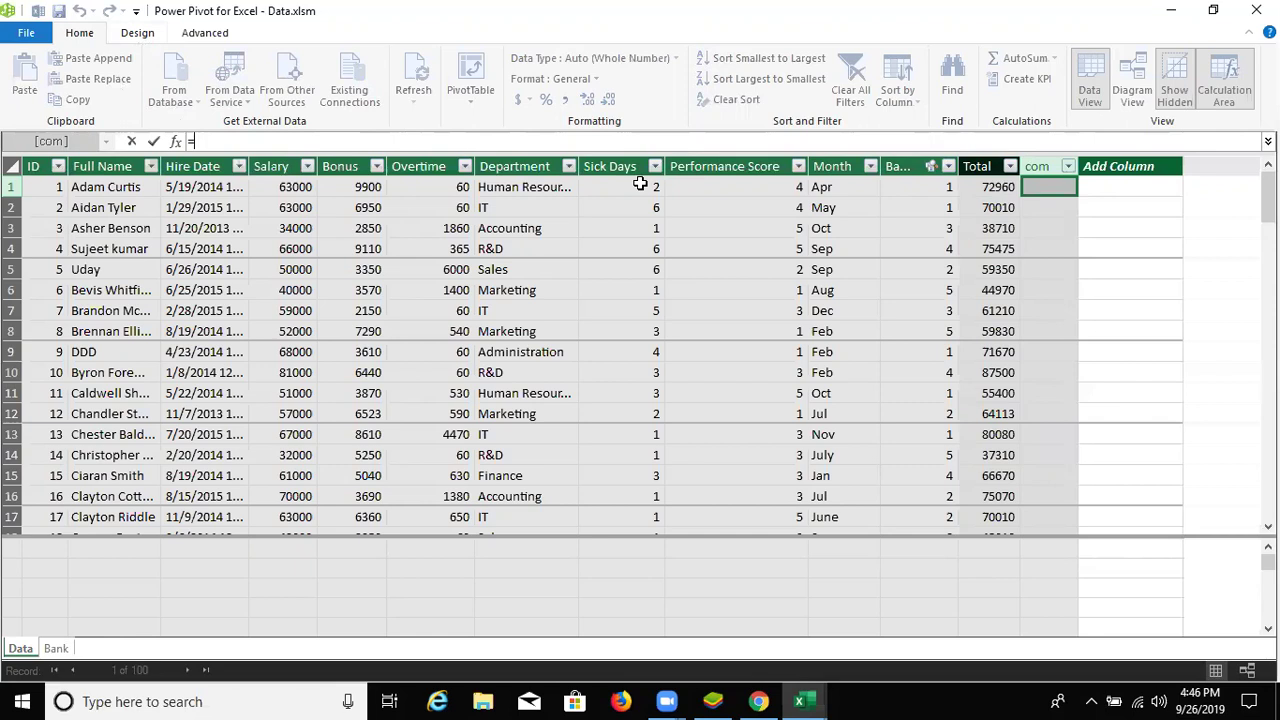
type("g")
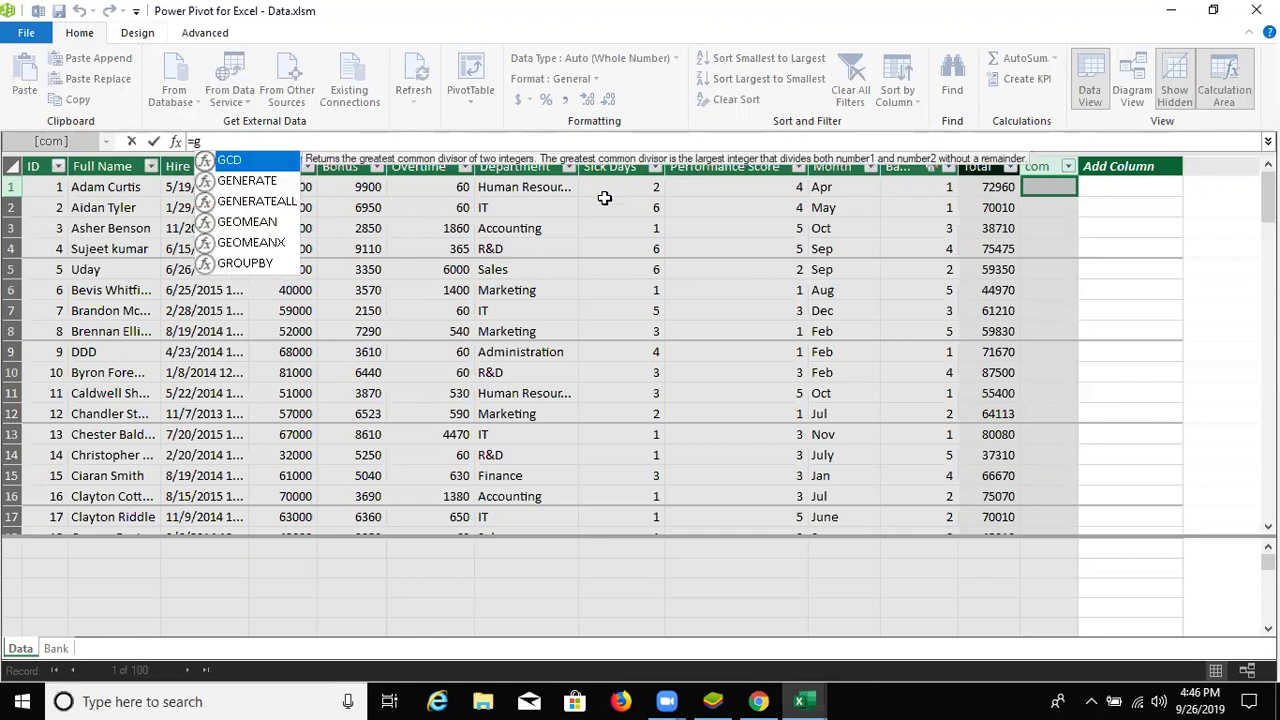
key("BackSpace")
type("h")
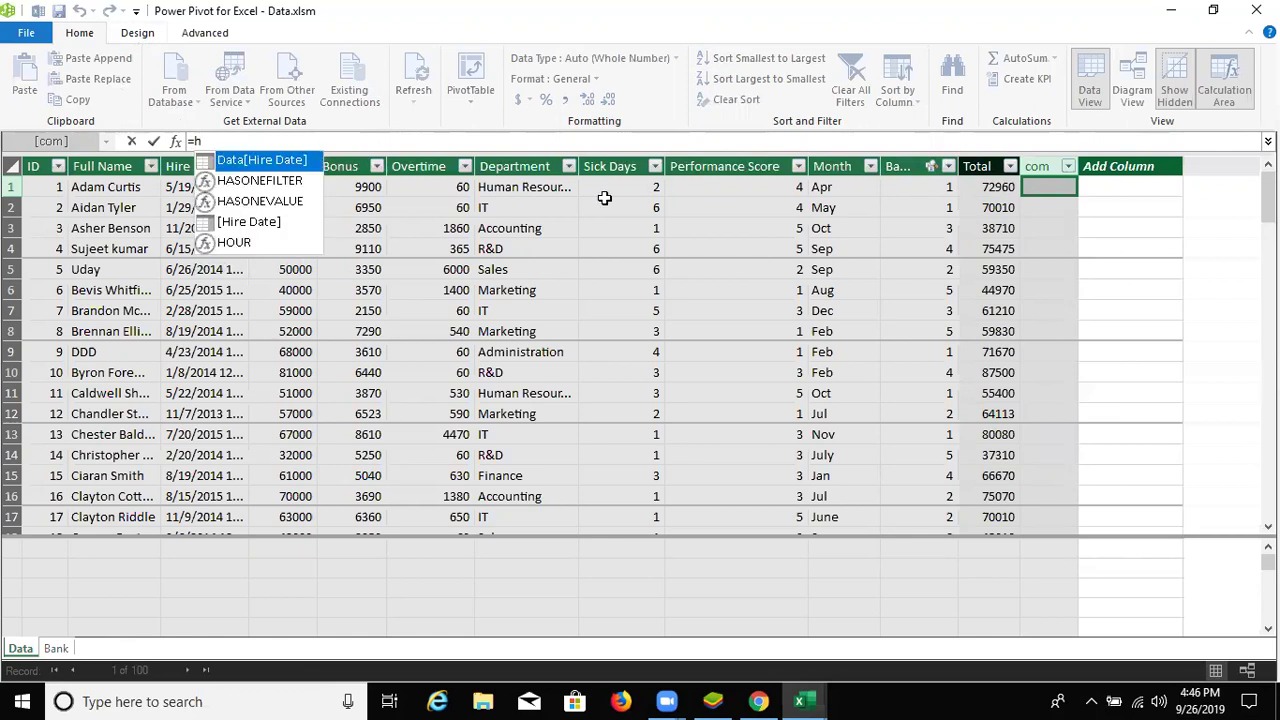
key("BackSpace")
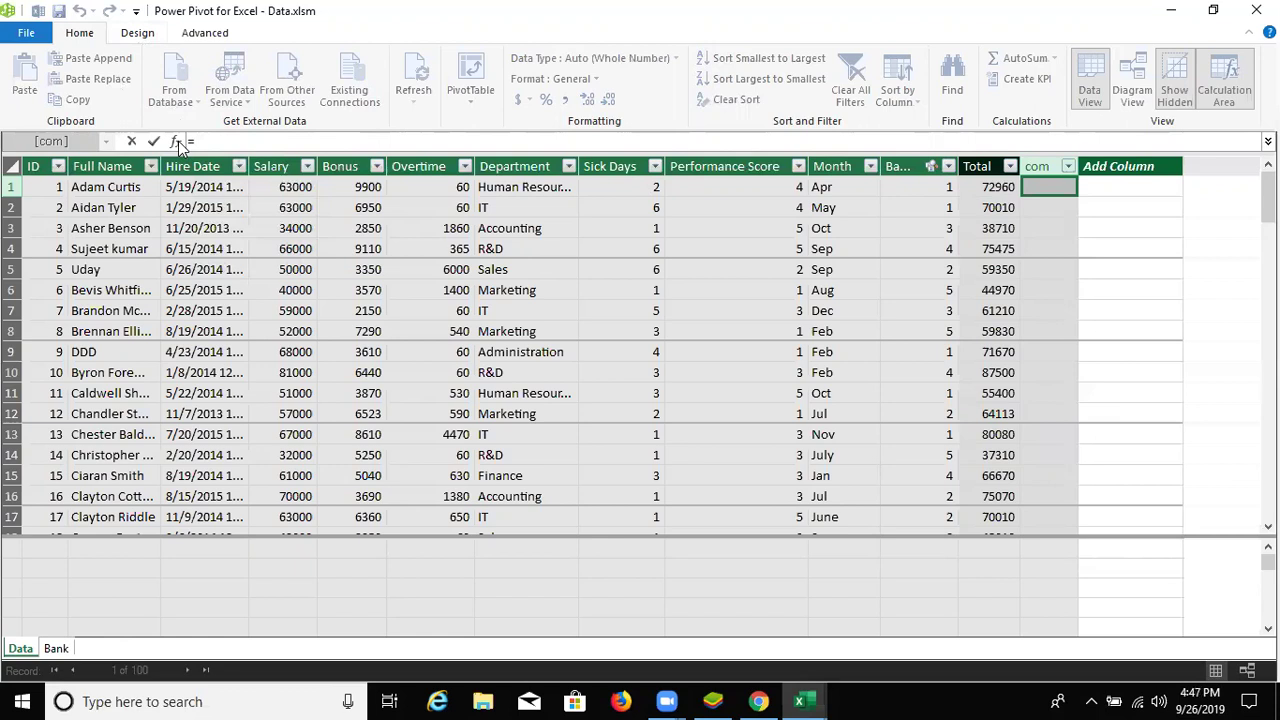
left_click(176, 141)
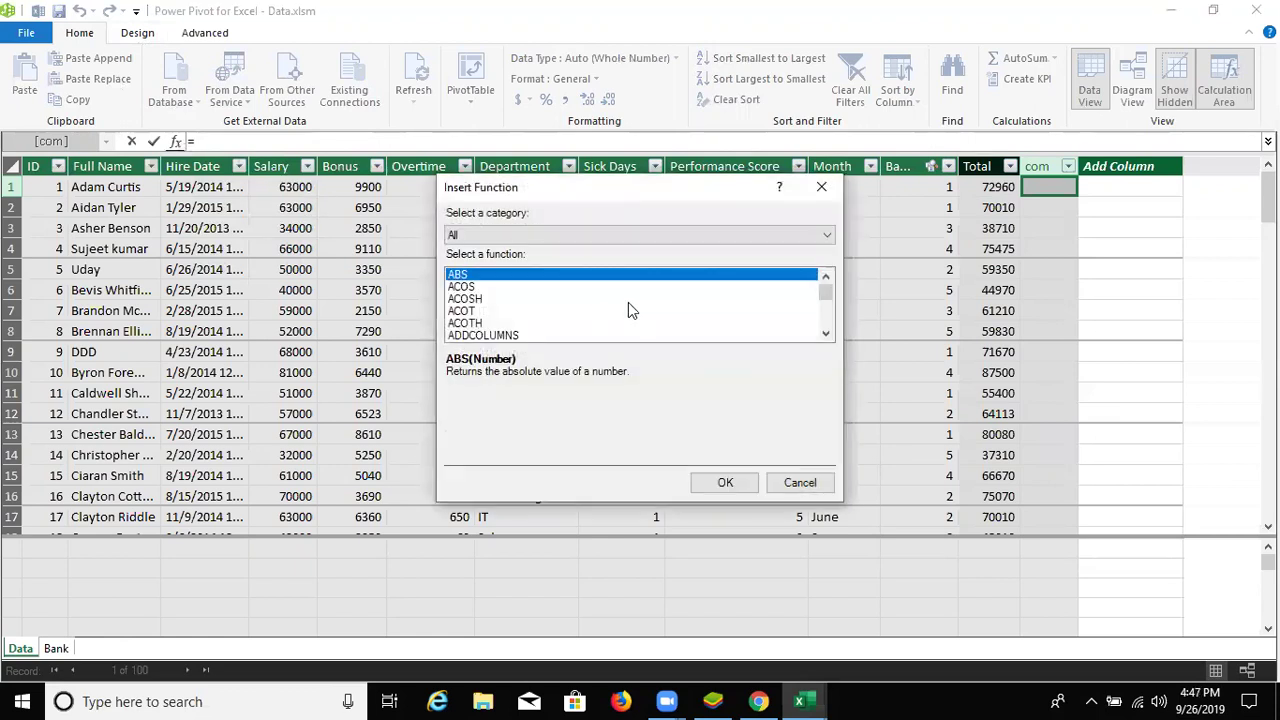
- Browse the All-category DAX function list down toward AVERAGE and COMBIN
key("Down")
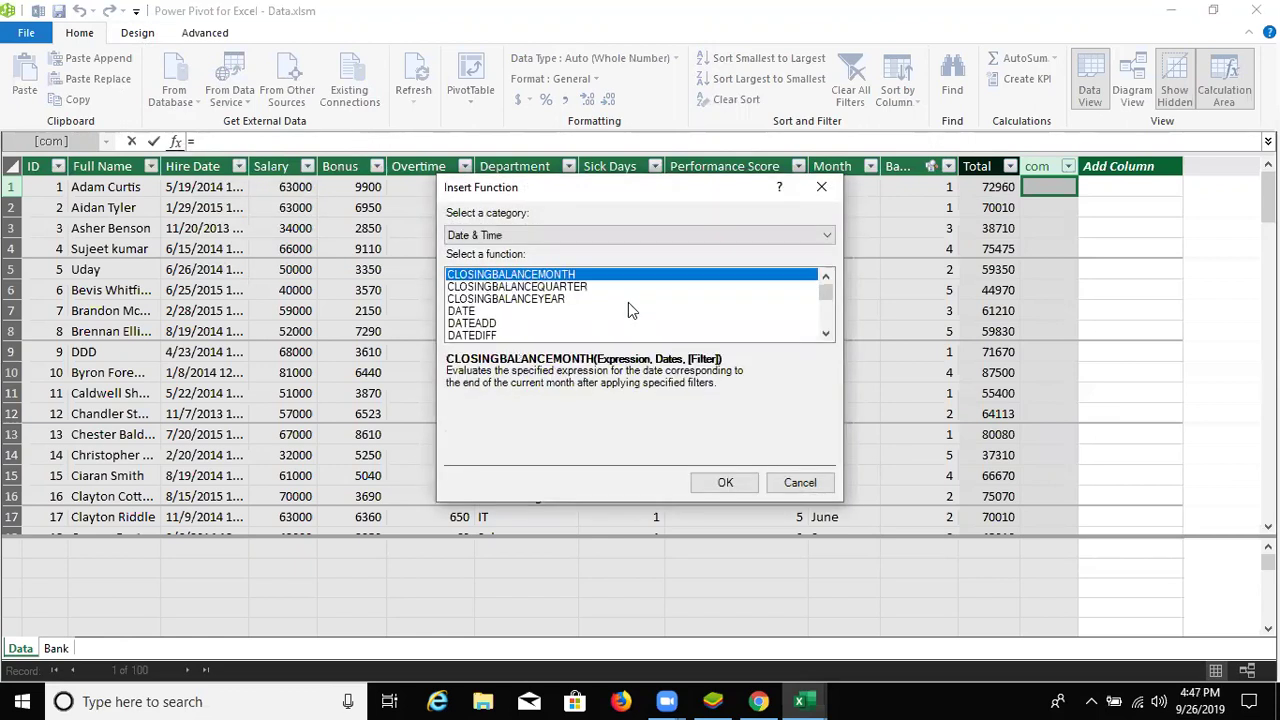
key("Up")
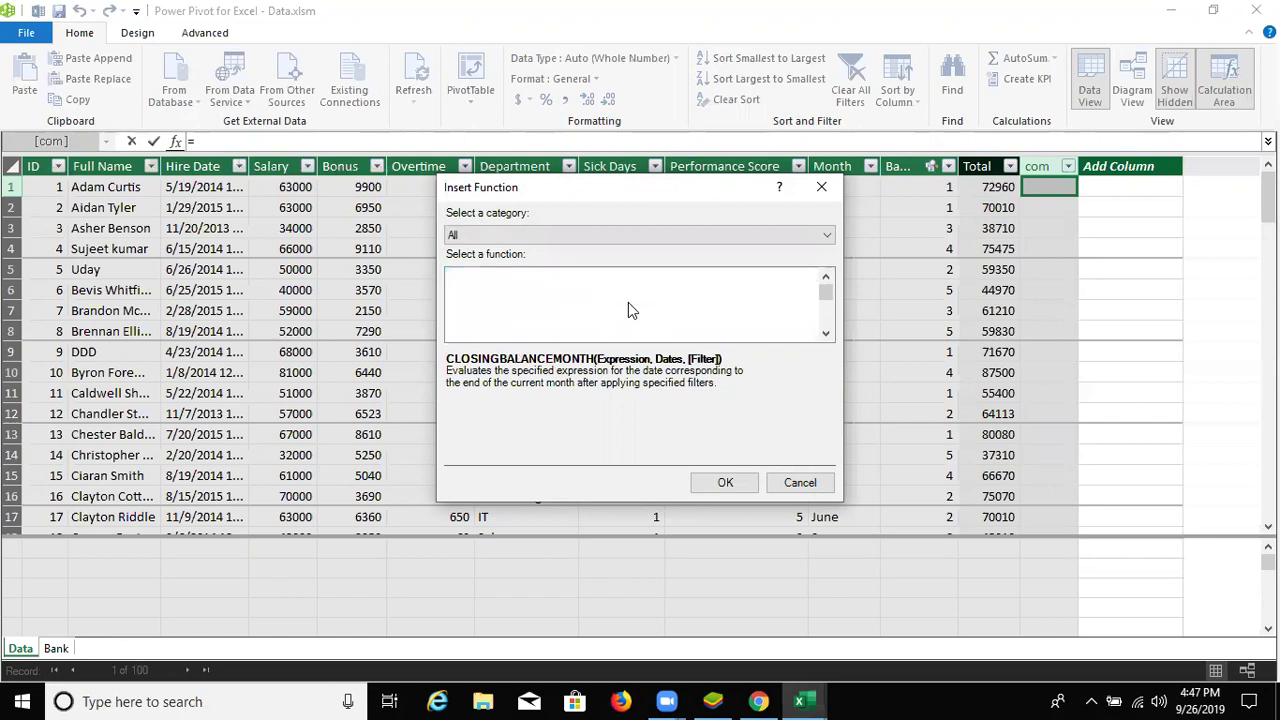
left_click(523, 238)
left_click(523, 250)
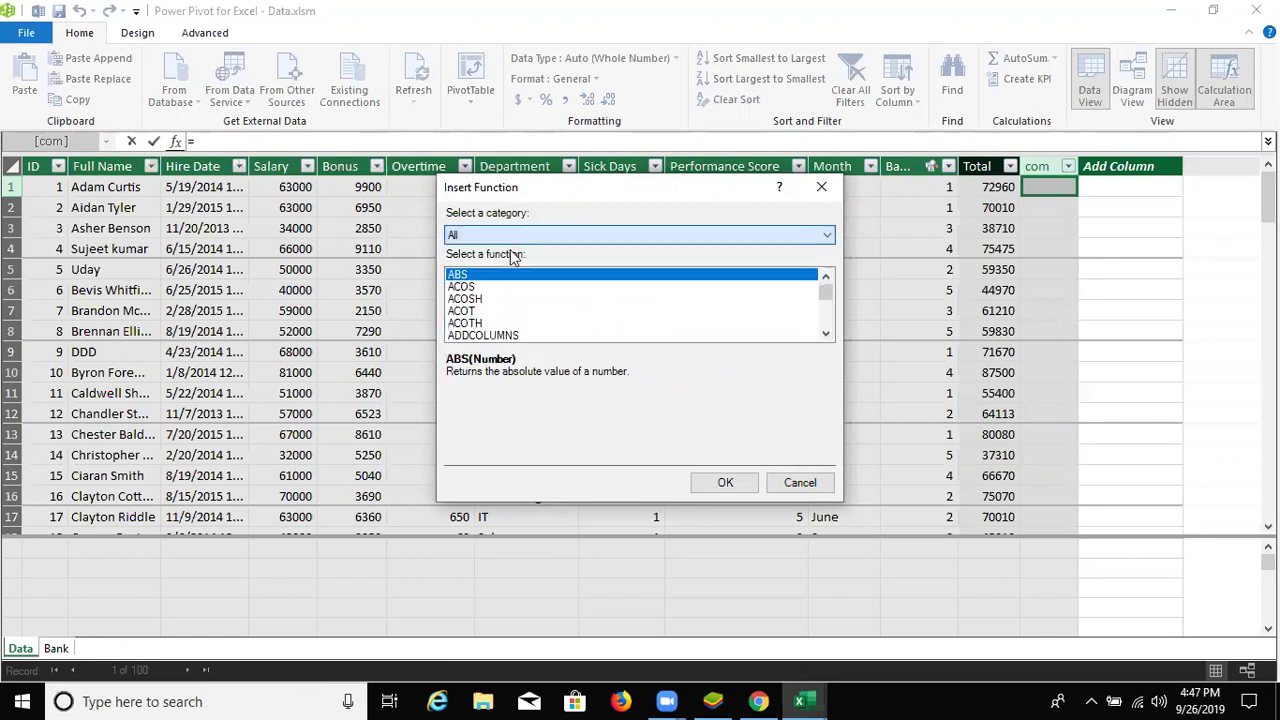
left_click(486, 286)
key("Down")
key("Down")
key("Down")
key("Down")
key("Down")
key("Down")
key("Down")
key("Down")
key("Down")
key("Down")
key("Up")
key("Up")
key("Up")
key("Up")
key("Down")
key("Down")
key("Down")
key("Up")
key("Up")
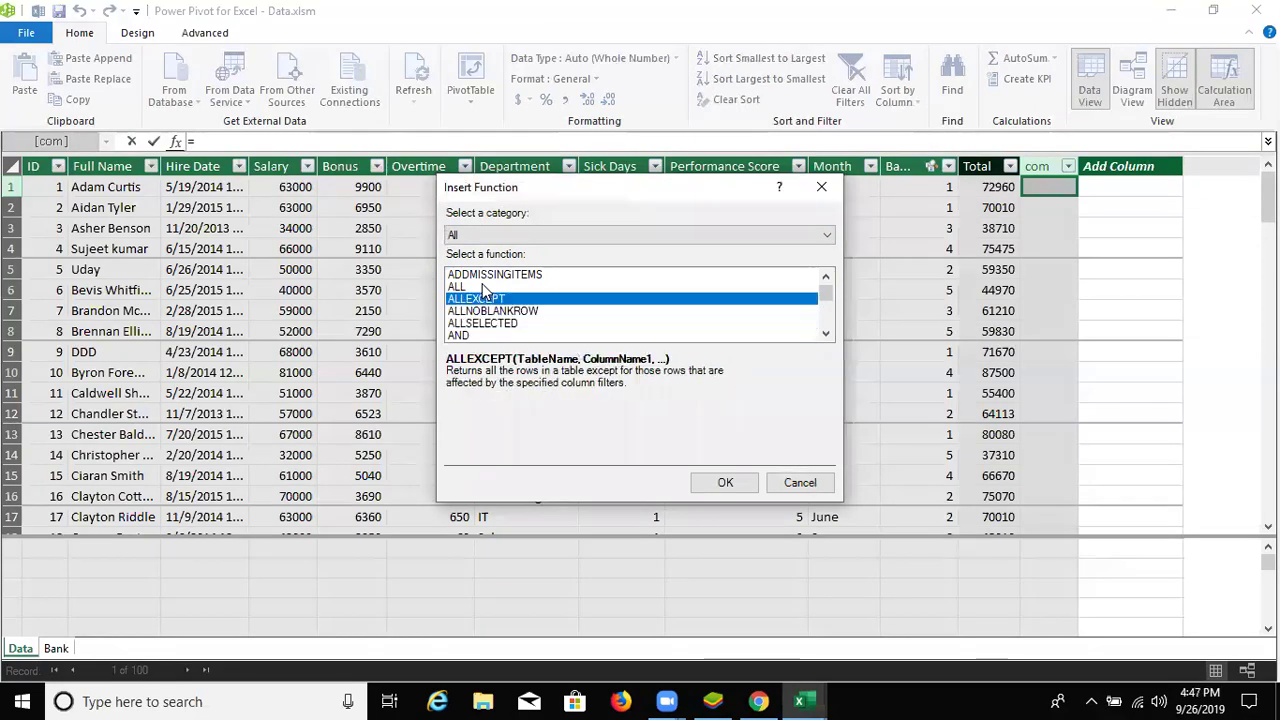
key("Down")
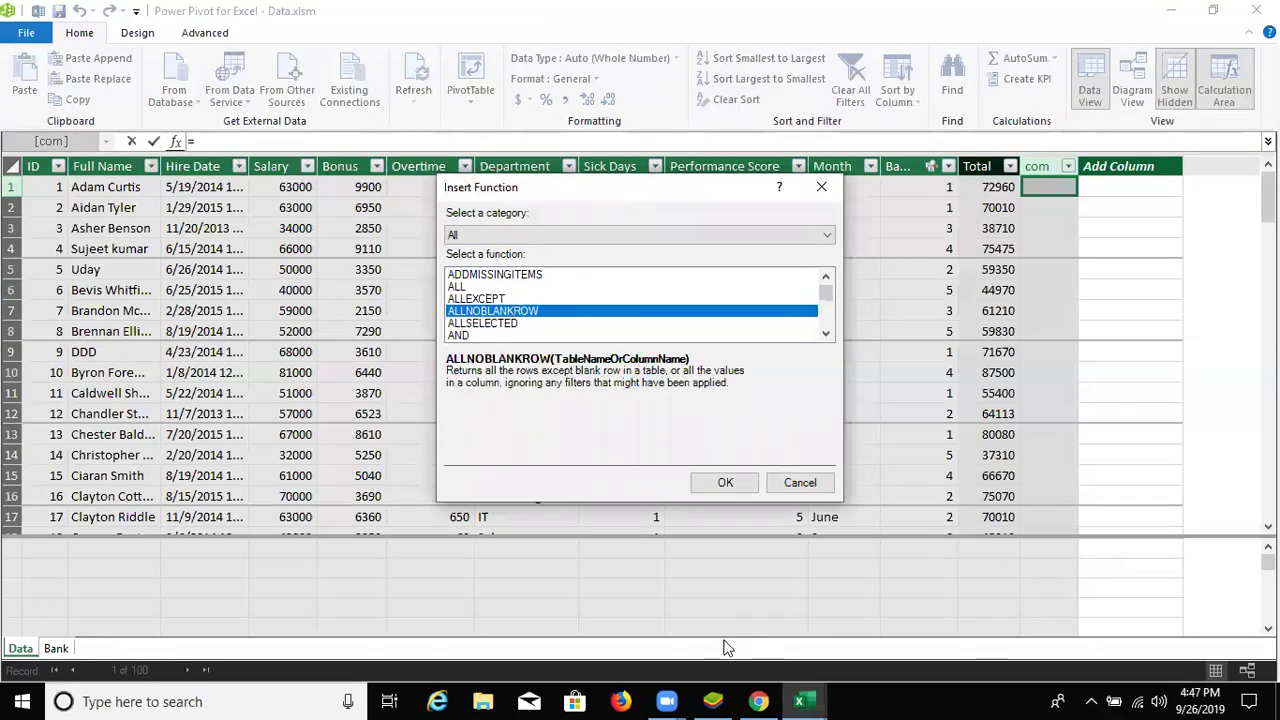
key("Down")
key("Down")
key("Down")
key("Down")
key("Down")
key("Down")
key("Down")
key("Down")
key("Down")
key("Down")
key("Down")
key("Down")
key("Down")
key("Down")
key("Down")
key("Down")
key("Down")
key("Down")
key("Down")
key("Down")
key("Down")
key("Down")
key("Down")
key("Down")
key("Down")
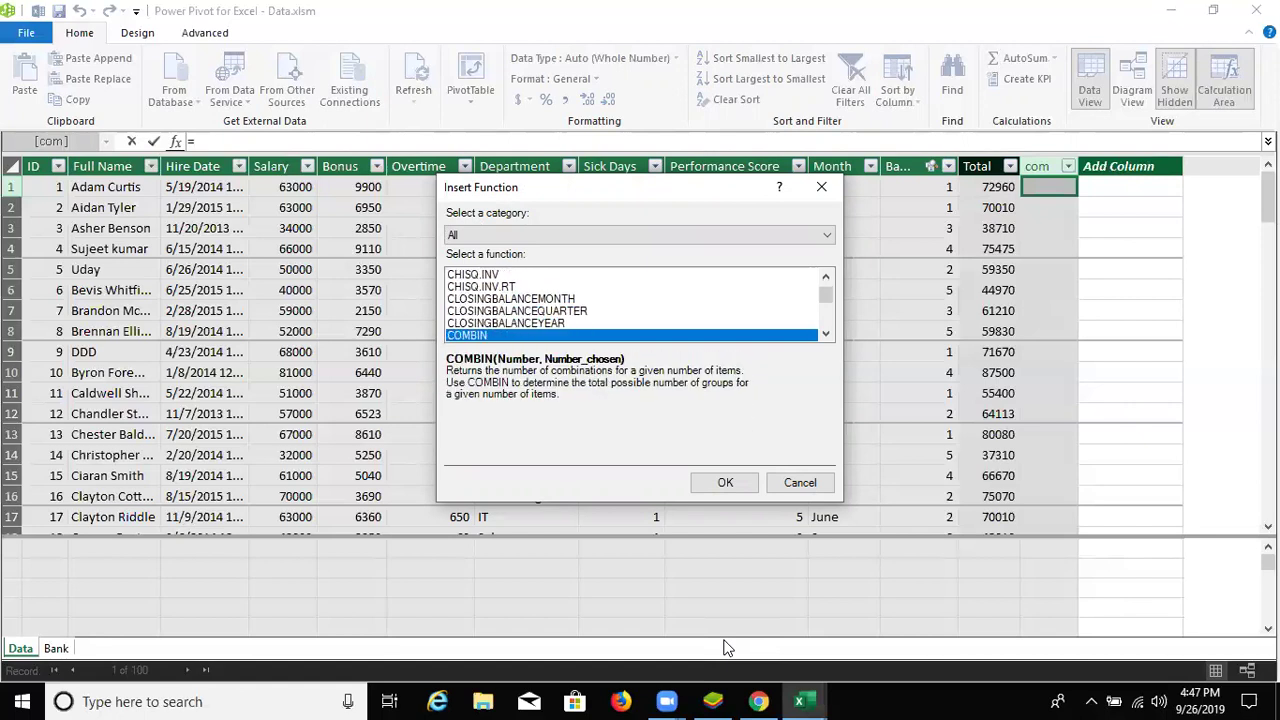
key("Down")
key("Down")
key("Down")
key("Down")
key("Down")
key("Down")
key("Down")
key("Down")
key("Down")
key("Down")
key("Down")
key("Down")
key("Down")
key("Down")
key("Down")
key("Down")
key("Down")
key("Down")
key("Down")
key("Down")
key("Down")
key("Down")
key("Down")
key("Down")
key("Down")
key("Down")
key("Down")
key("Down")
- Review CALCULATE and CALCULATETABLE, then cancel Insert Function without inserting anything
key("c")
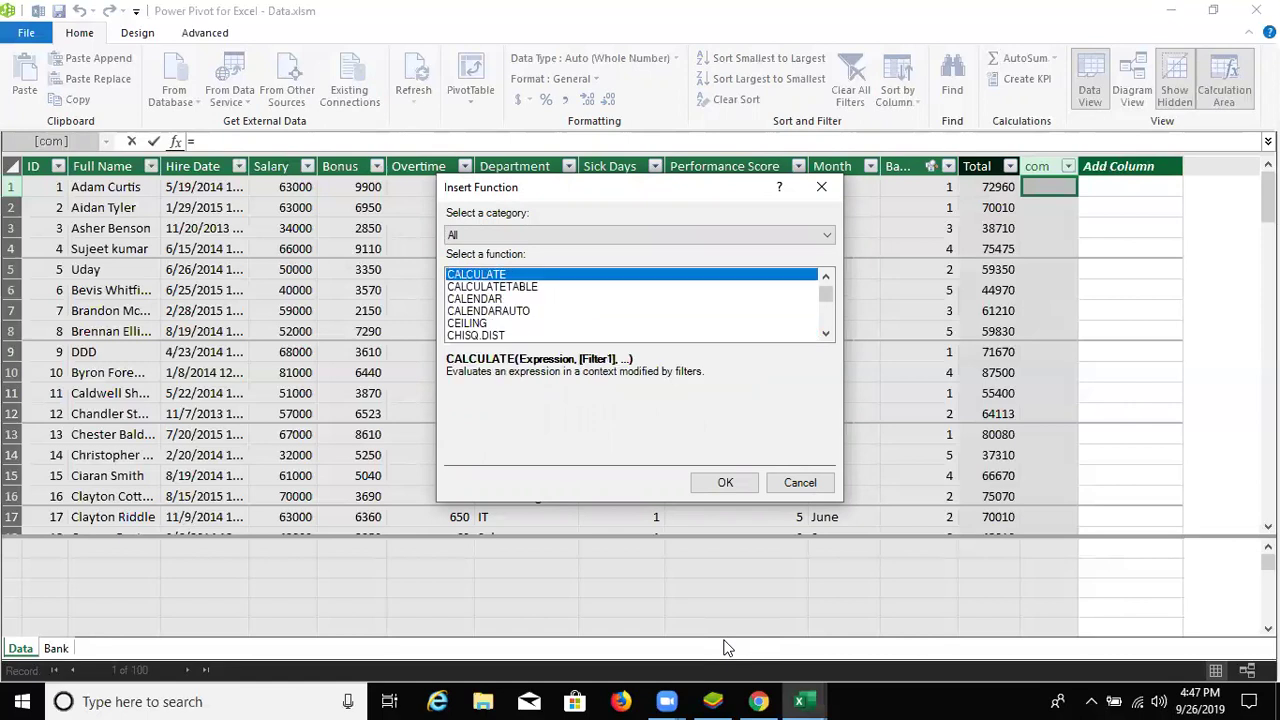
key("Down")
key("Down")
key("Up")
key("Up")
key("Down")
key("Down")
key("Down")
key("Down")
key("Down")
key("Down")
key("Down")
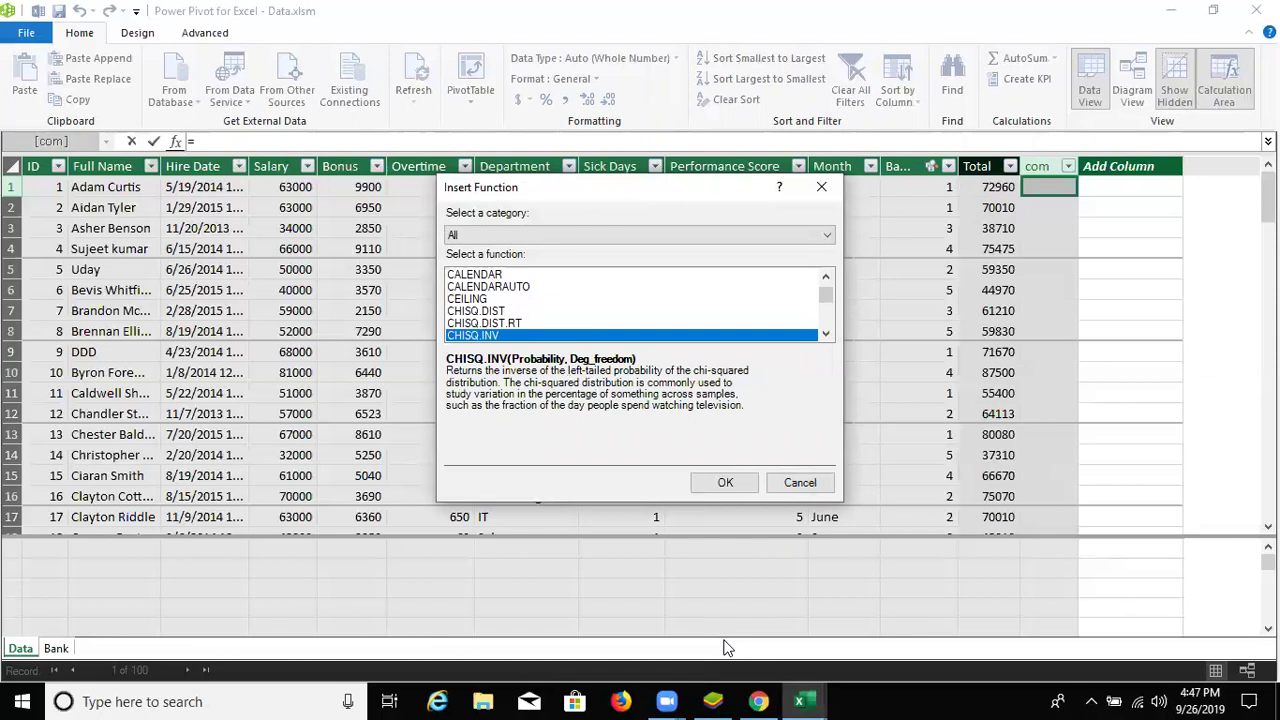
key("Down")
key("Down")
key("Down")
key("Down")
key("Down")
key("Down")
key("Down")
key("Down")
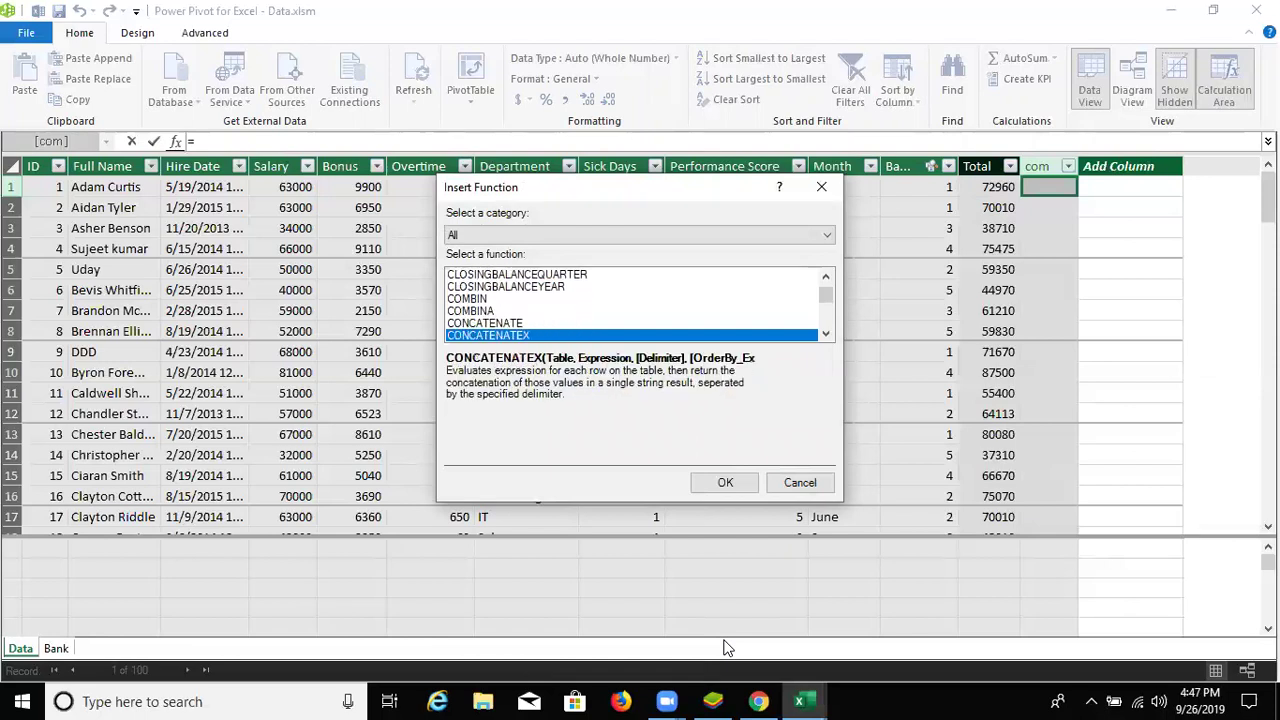
key("Down")
key("Down")
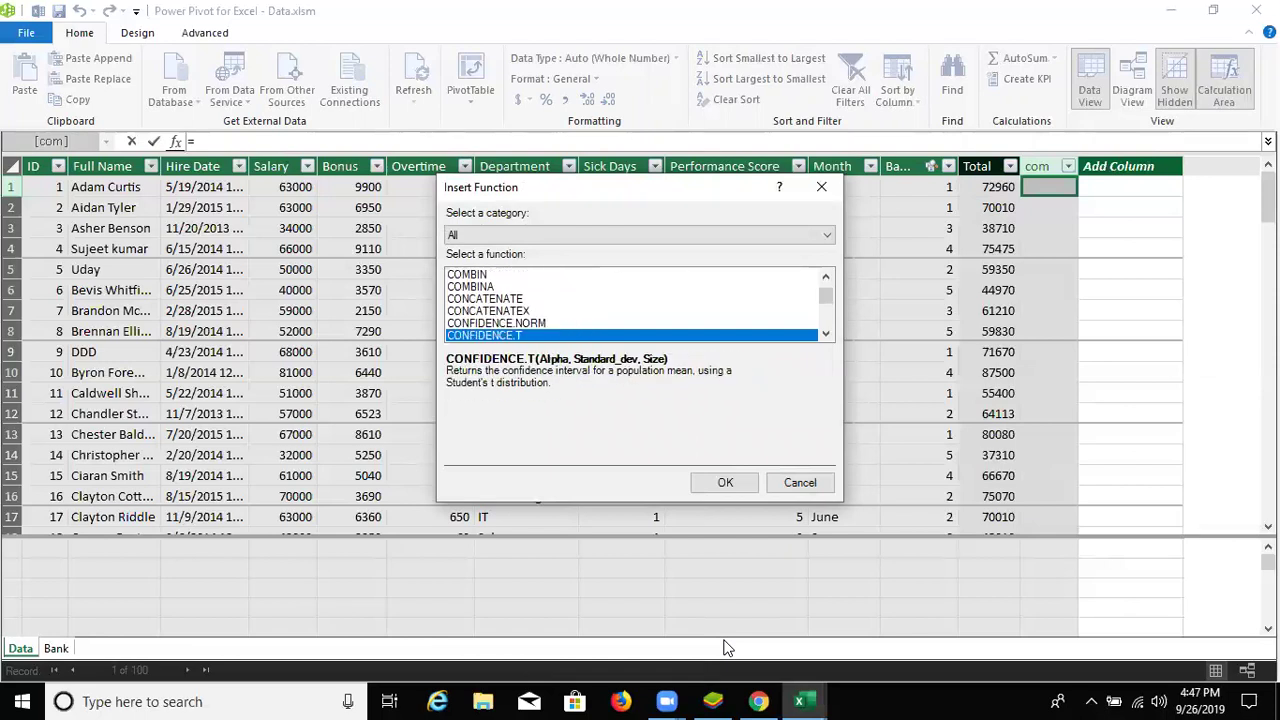
key("Down")
key("Down")
key("Down")
key("Down")
key("Down")
key("Down")
key("Down")
key("Down")
key("Down")
key("Down")
key("Down")
key("Down")
key("Down")
key("Down")
key("Down")
key("Down")
key("Down")
key("Down")
key("Down")
key("Down")
key("Down")
key("Down")
key("Down")
key("Down")
key("Down")
key("Down")
key("Down")
key("Down")
key("Down")
key("Down")
key("Down")
key("Down")
key("Down")
key("Down")
key("Down")
key("Down")
key("Down")
key("Down")
key("Down")
key("Down")
key("Down")
key("Down")
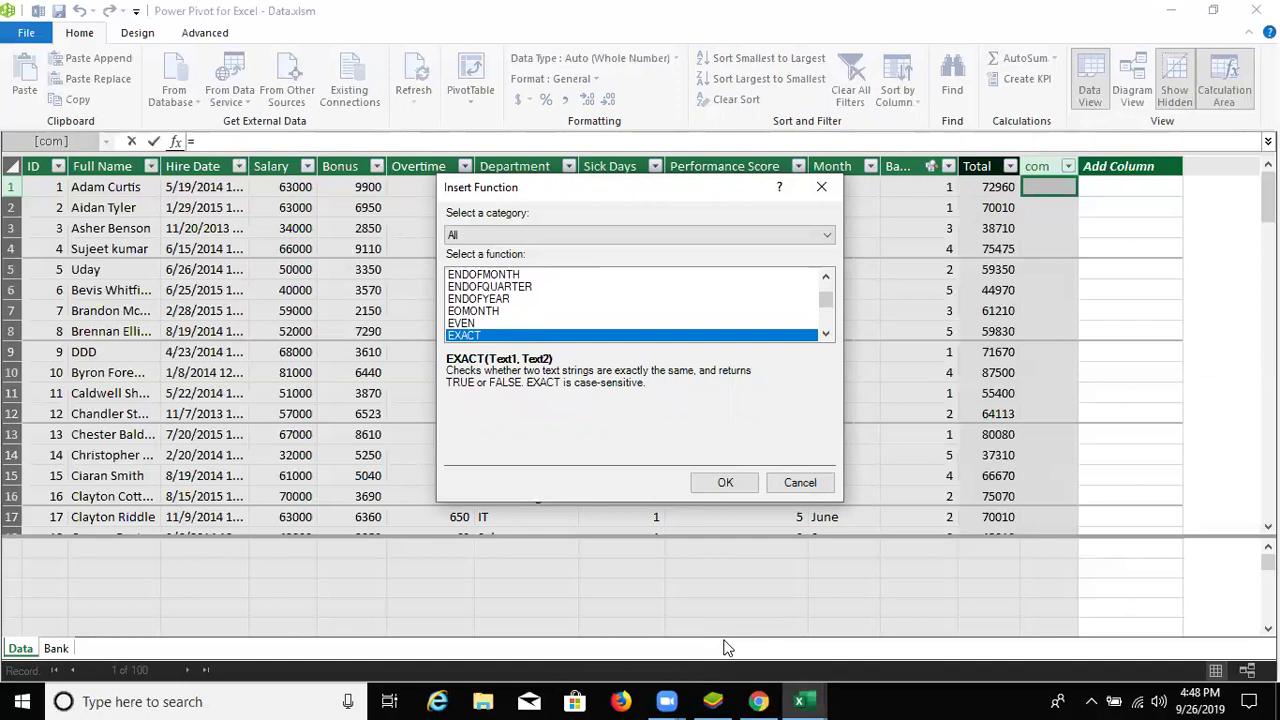
left_click(799, 481)
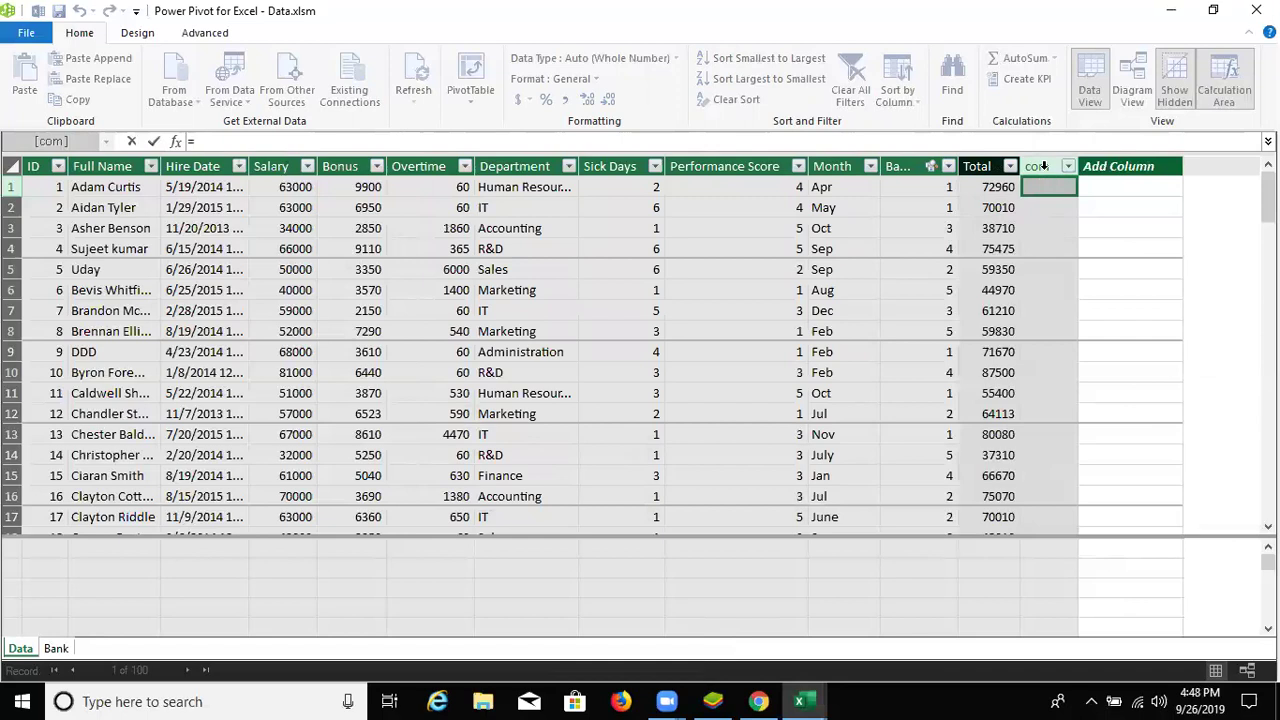
- Abandon the empty com formula and rename the com column to Month
left_click(1040, 166)
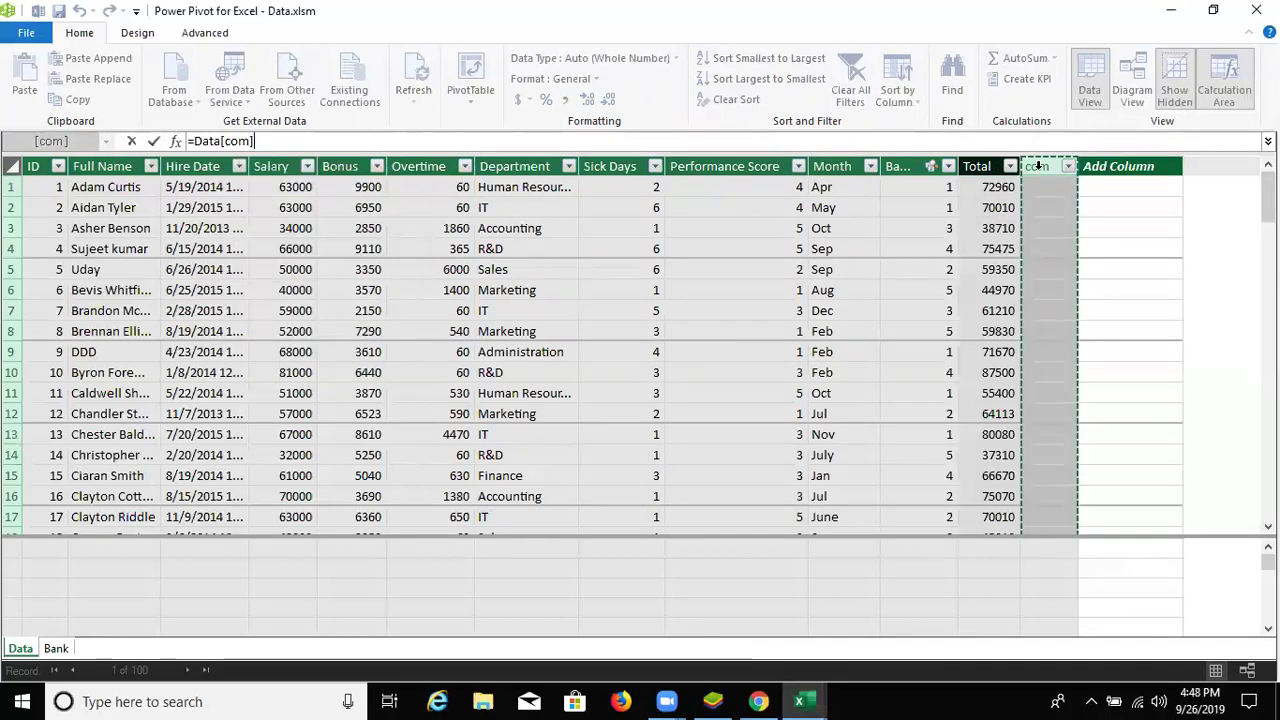
key("BackSpace")
key("BackSpace")
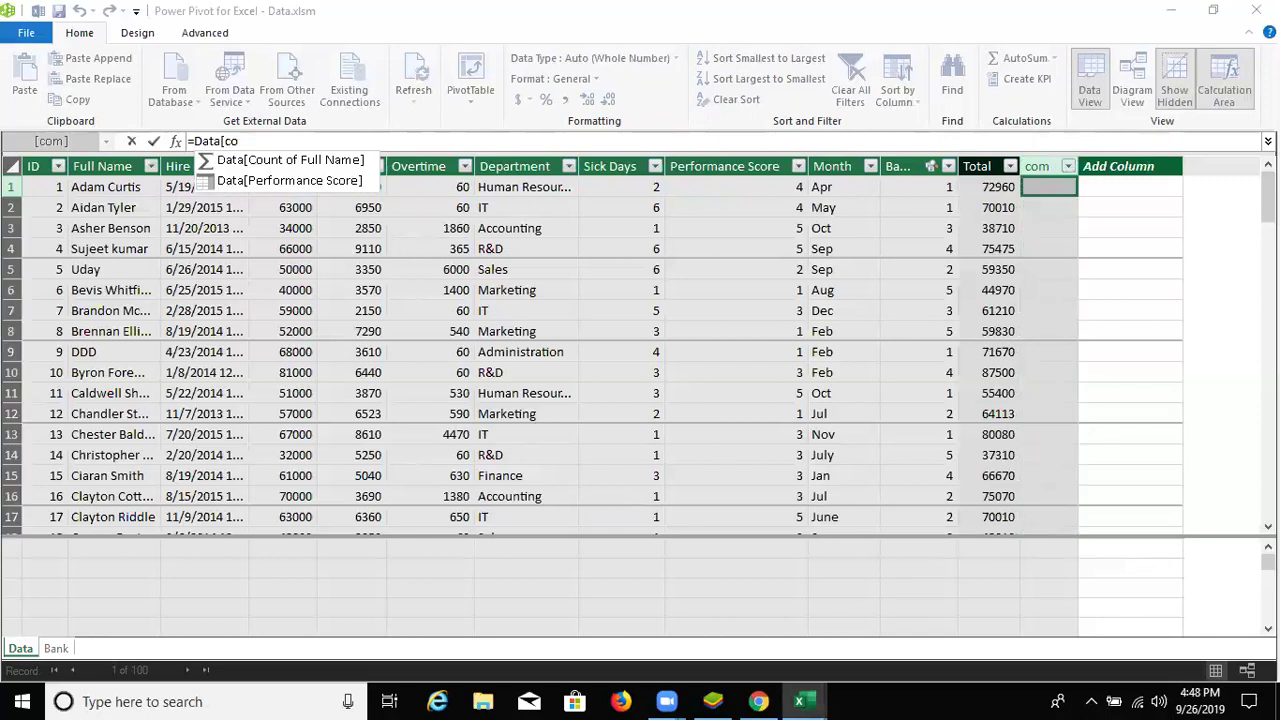
key("BackSpace")
key("BackSpace")
key("BackSpace")
key("BackSpace")
key("BackSpace")
key("BackSpace")
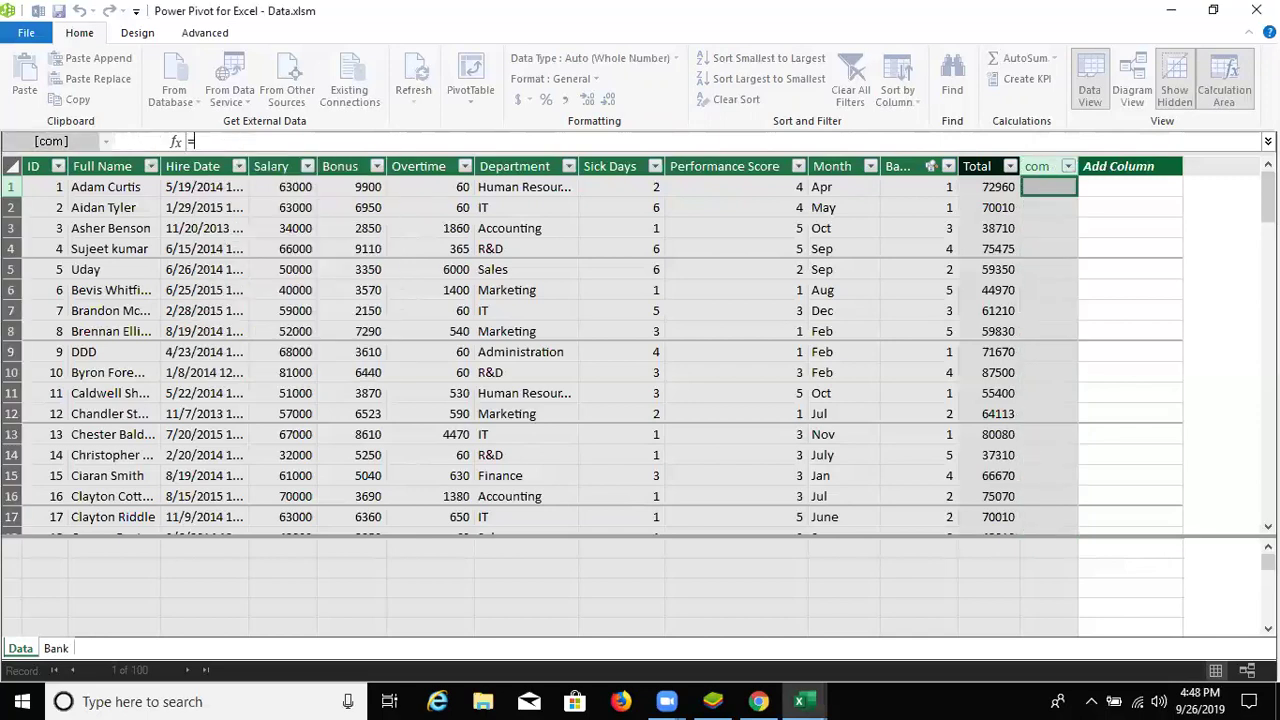
key("Escape")
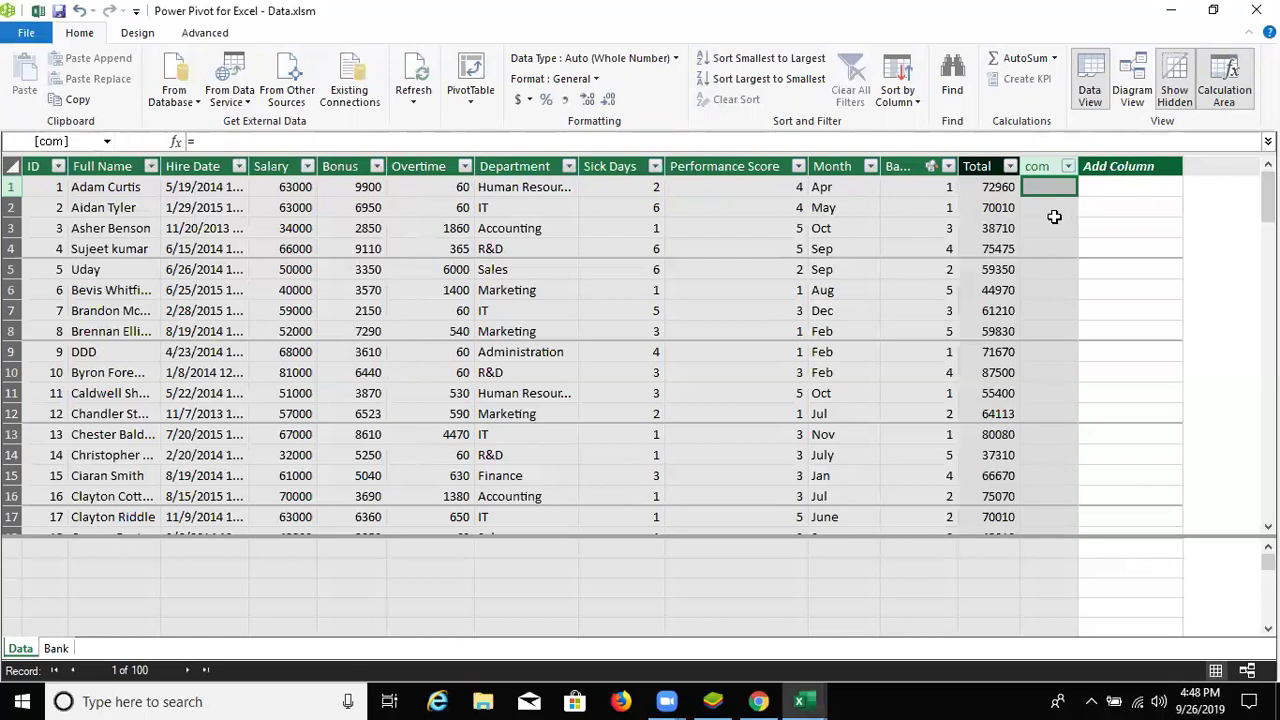
left_click(1050, 210)
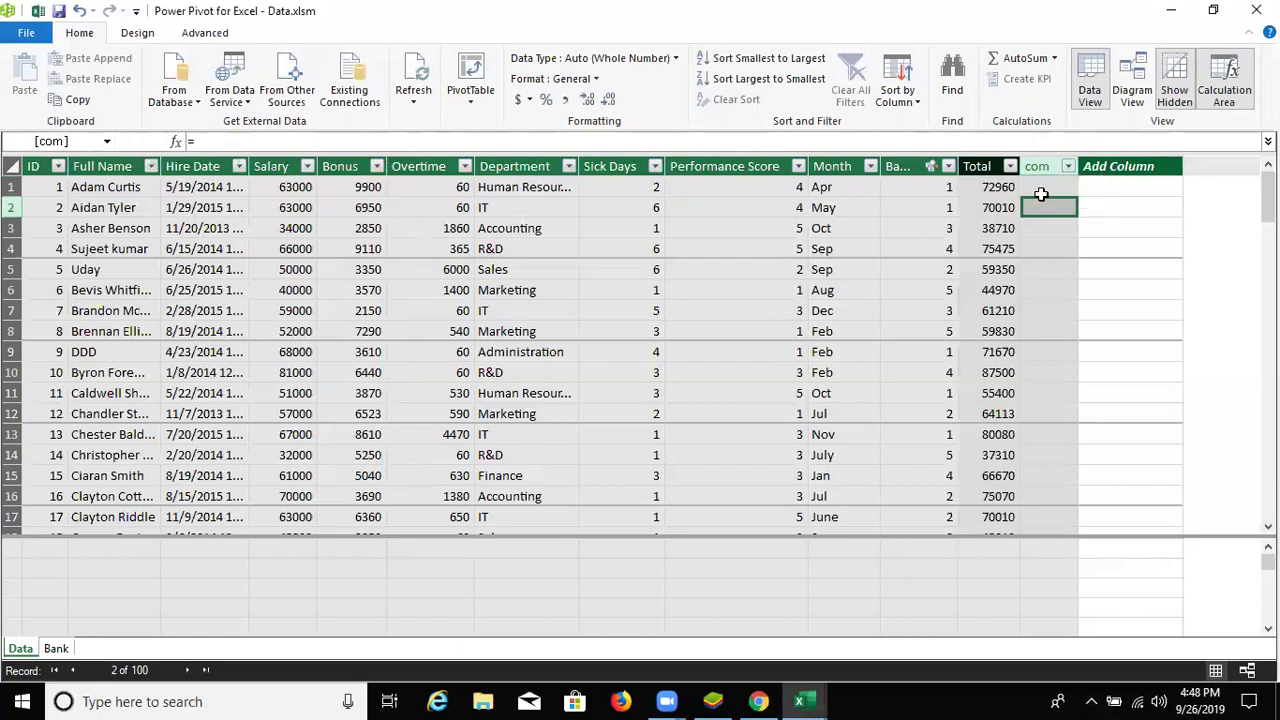
left_click(1044, 163)
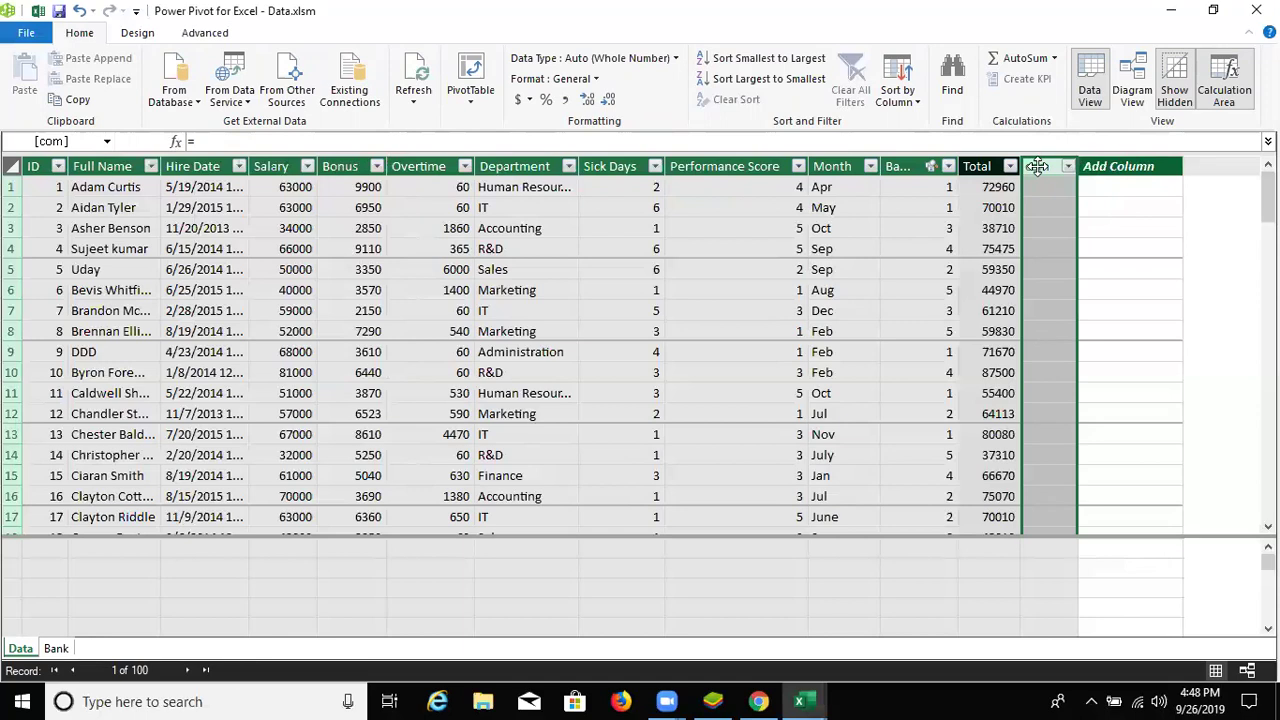
double_click(1040, 166)
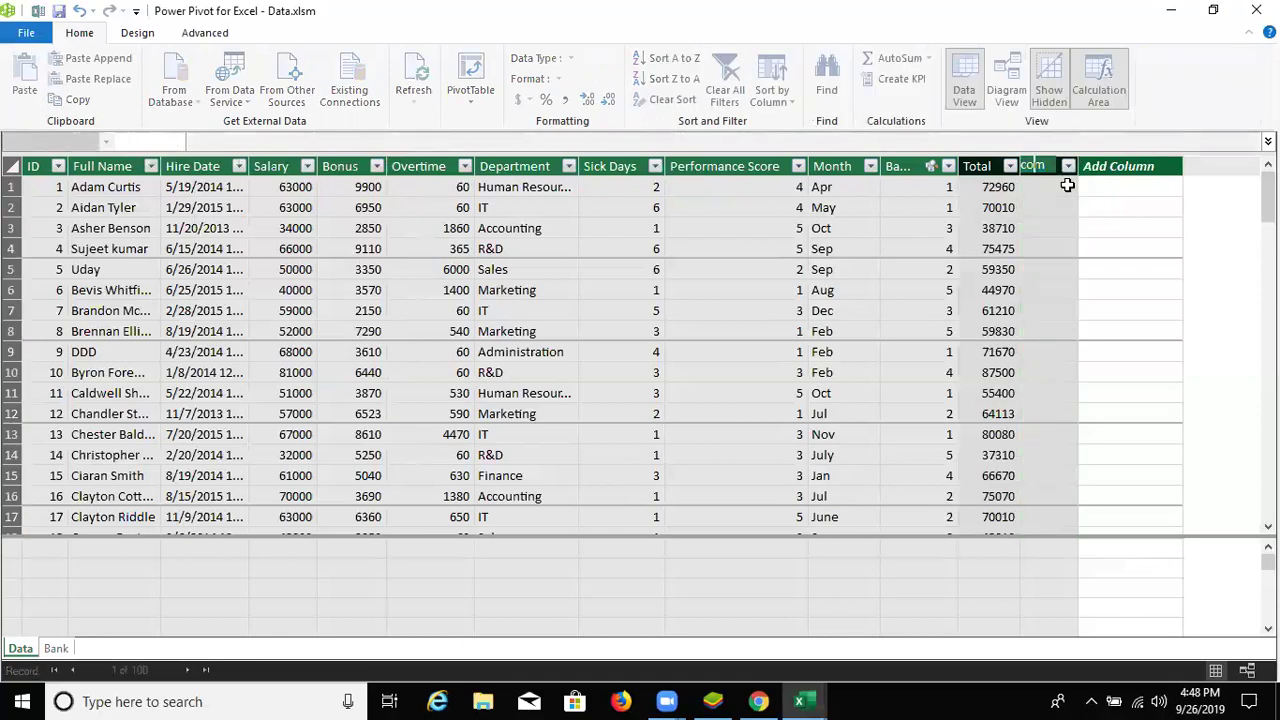
key("BackSpace")
type("Month")
key("Return")
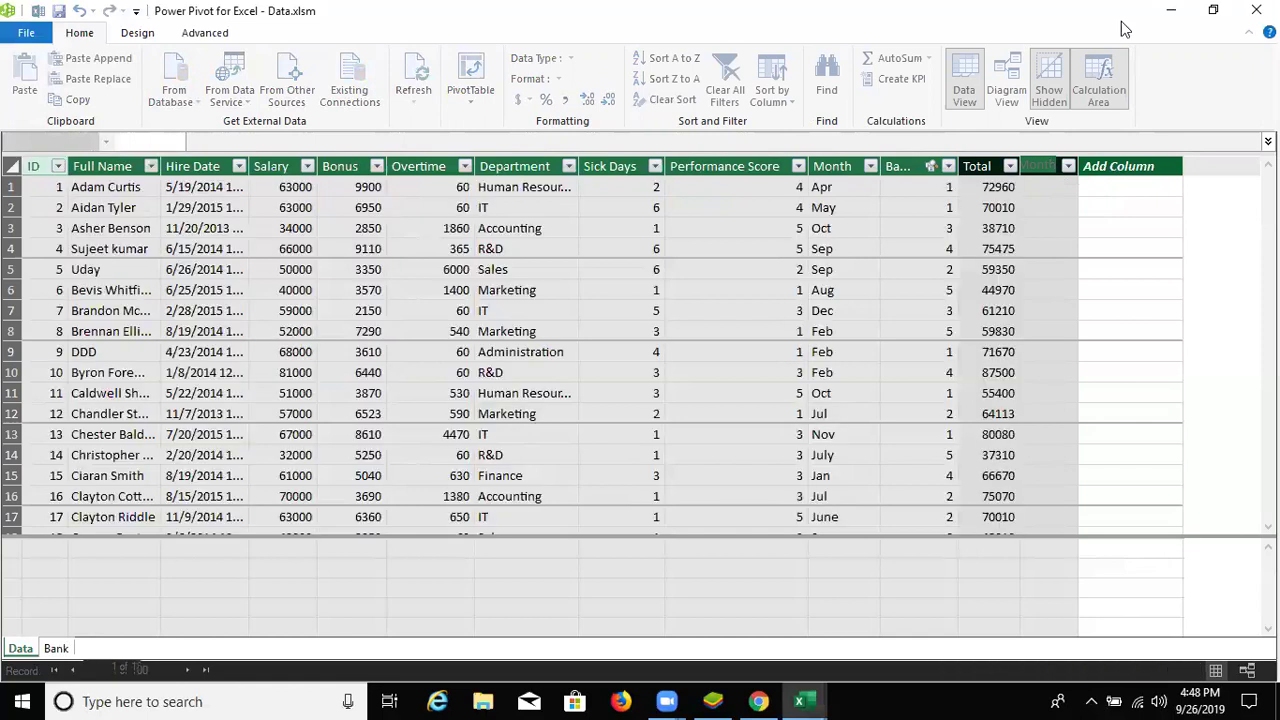
- Rename the resulting Month2 column to Months
left_click(1035, 167)
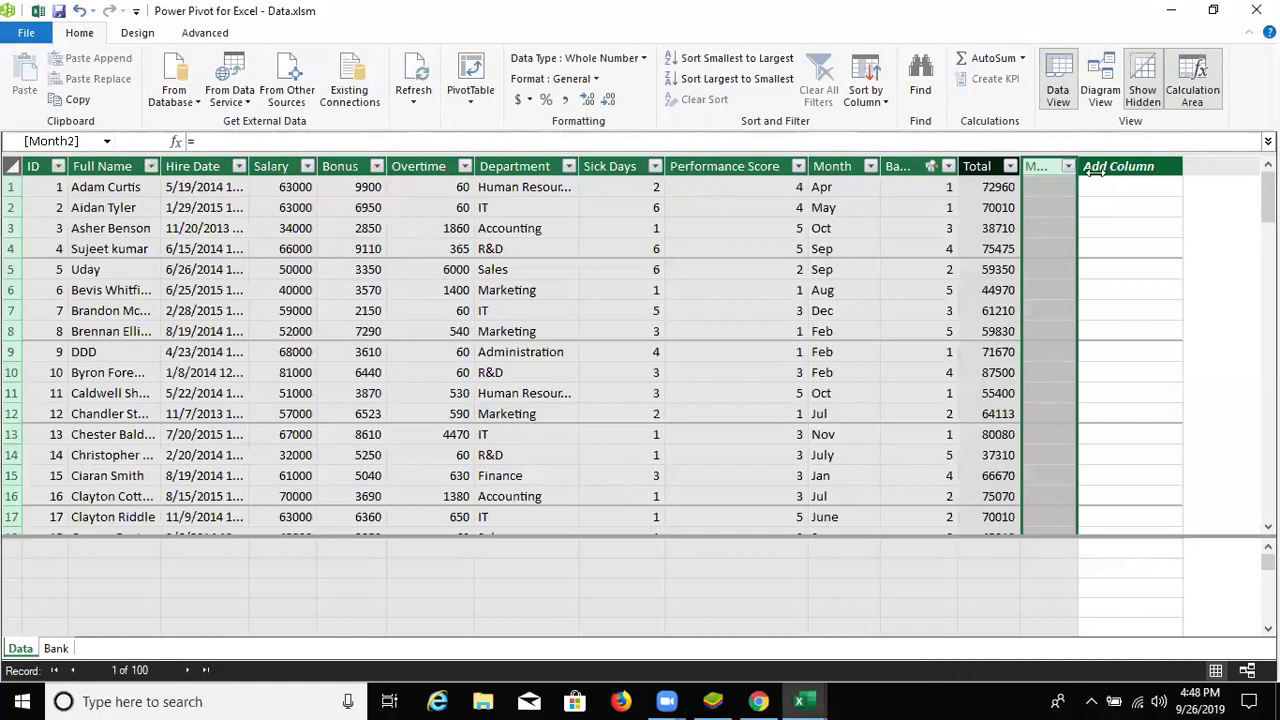
double_click(1035, 167)
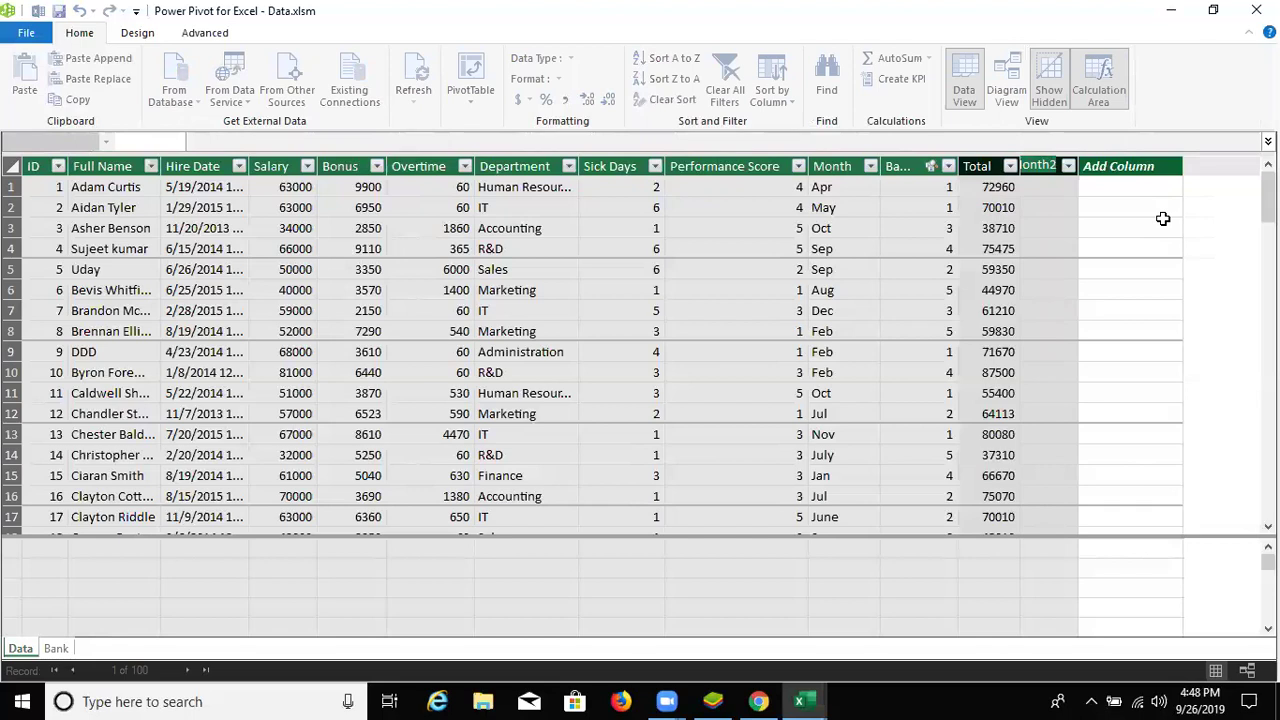
key("BackSpace")
type("s")
key("Return")
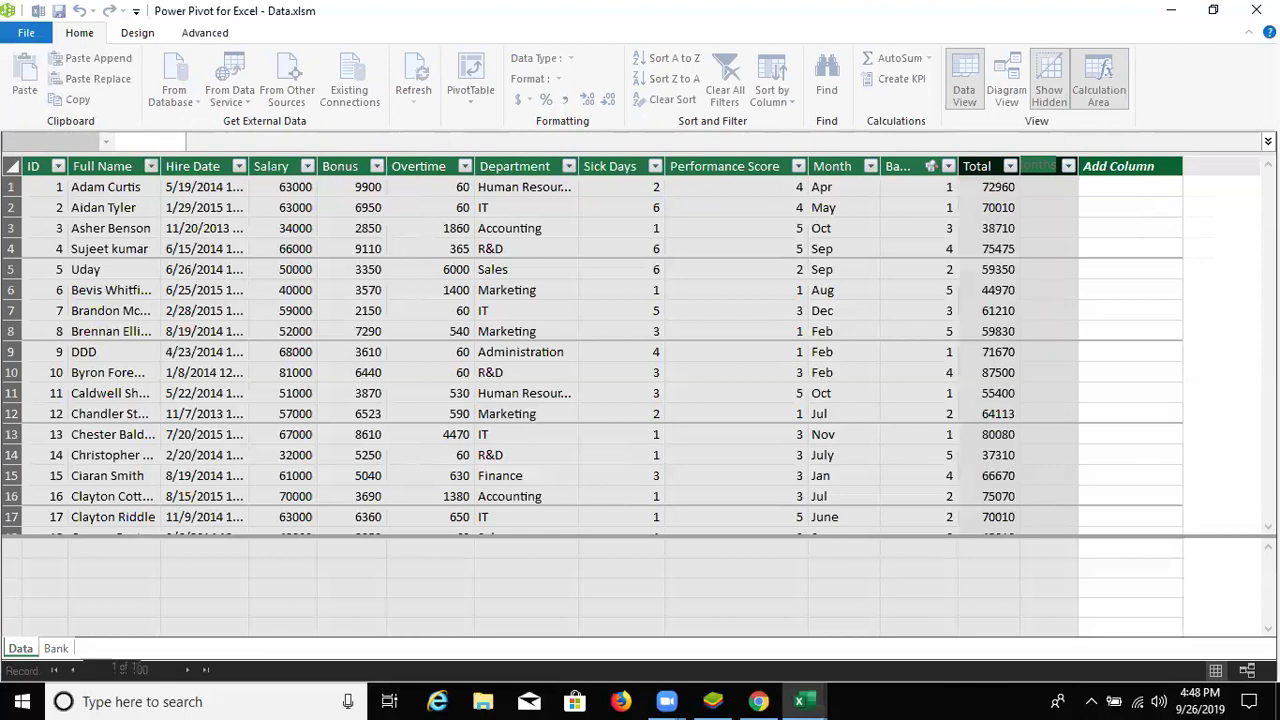
key("Return")
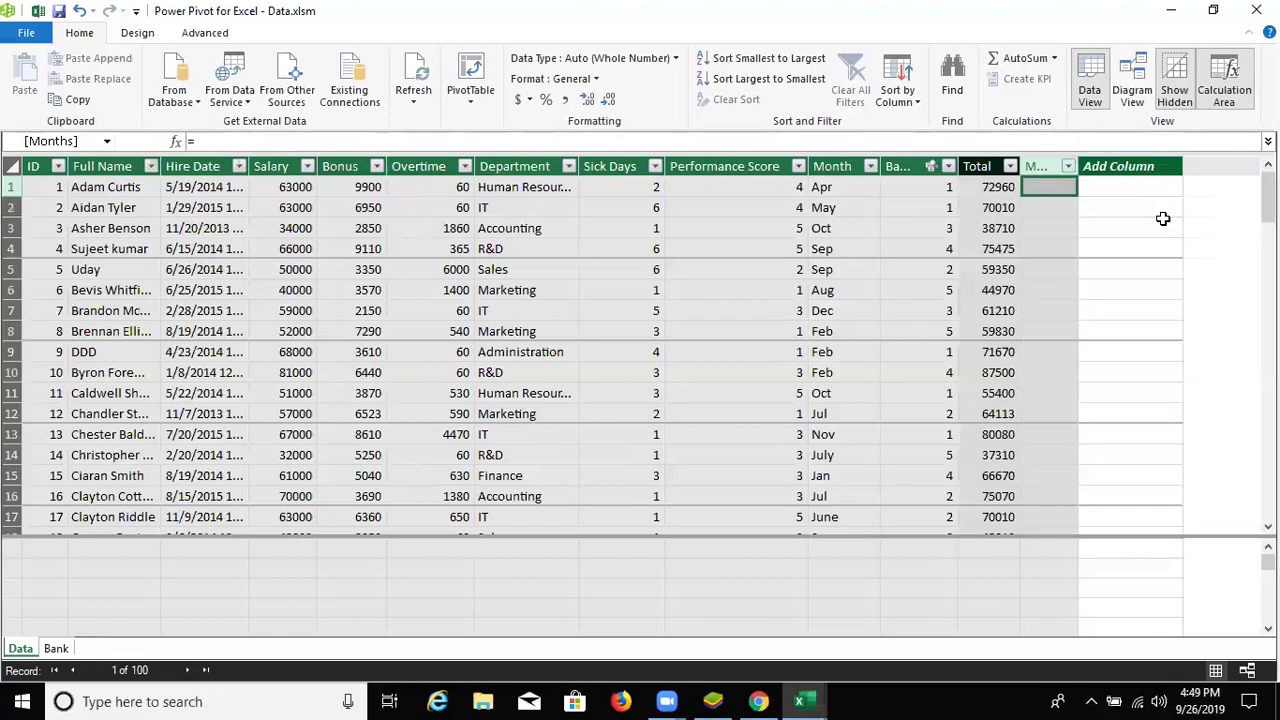
- Fill Months with =DATEDIFF(Data[Hire Date],TODAY(),MONTH), giving months since hire
type("=")
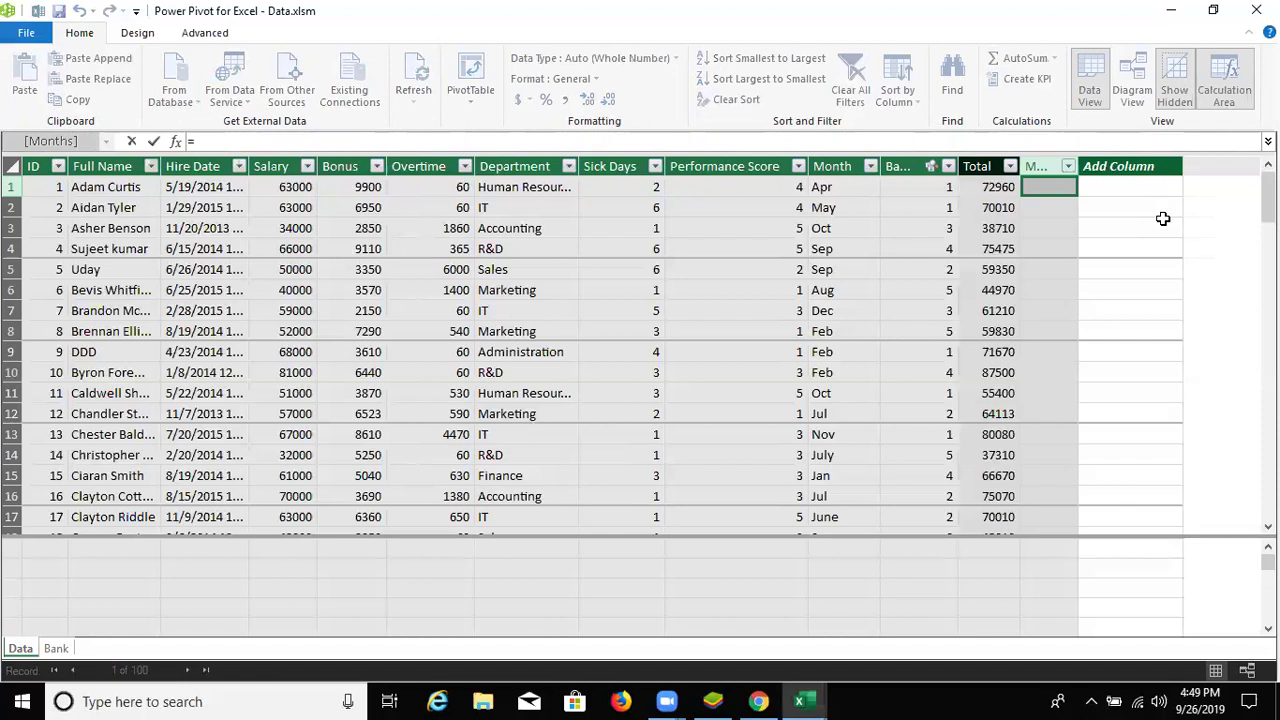
type("da")
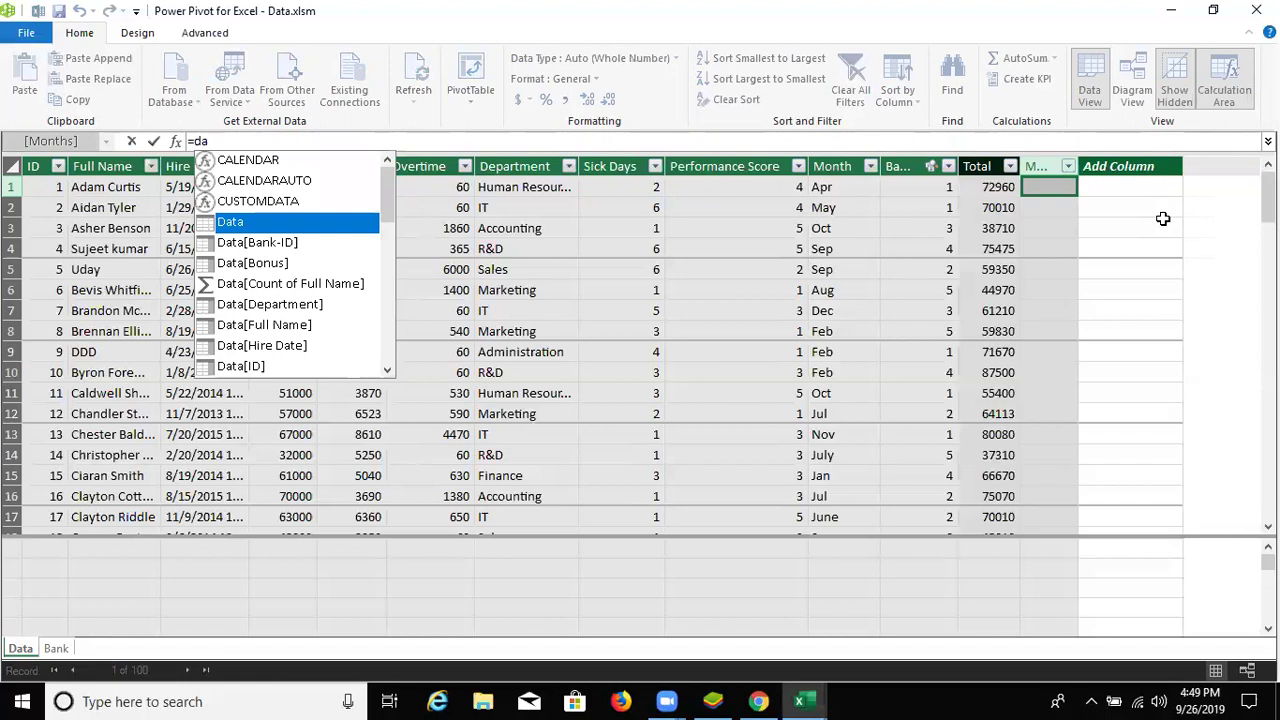
type("te")
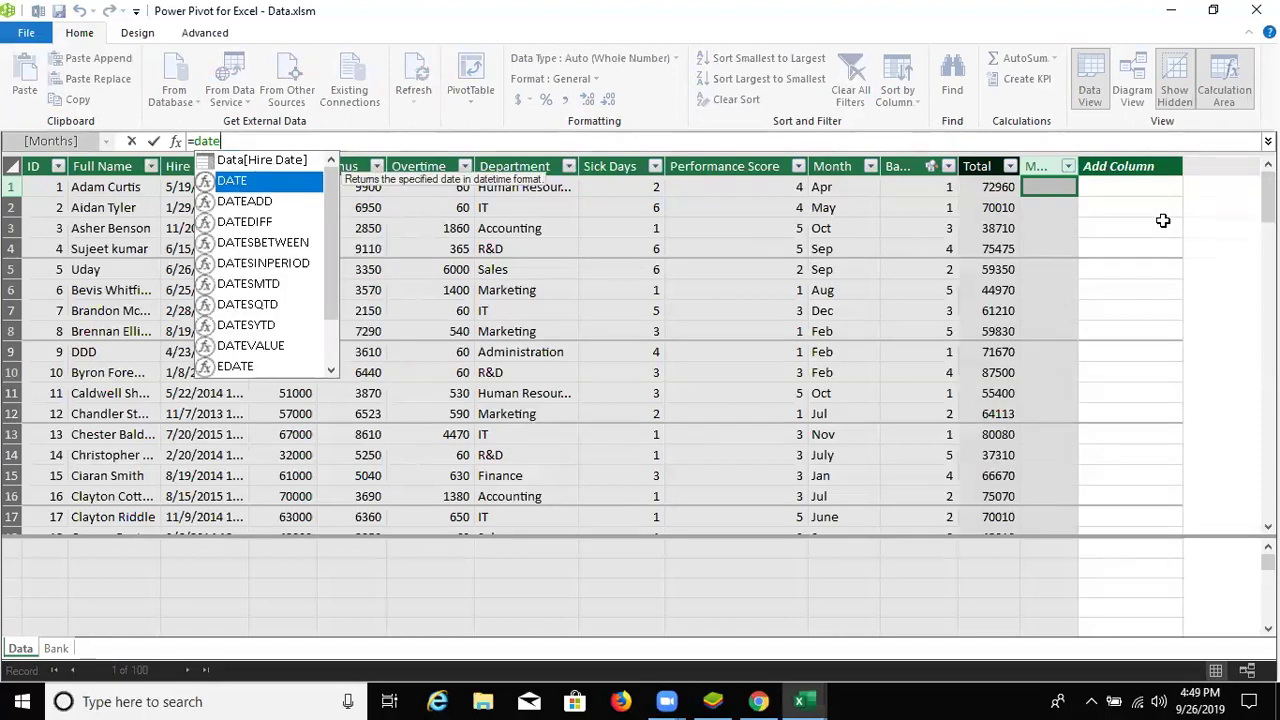
key("Down")
key("Down")
key("Tab")
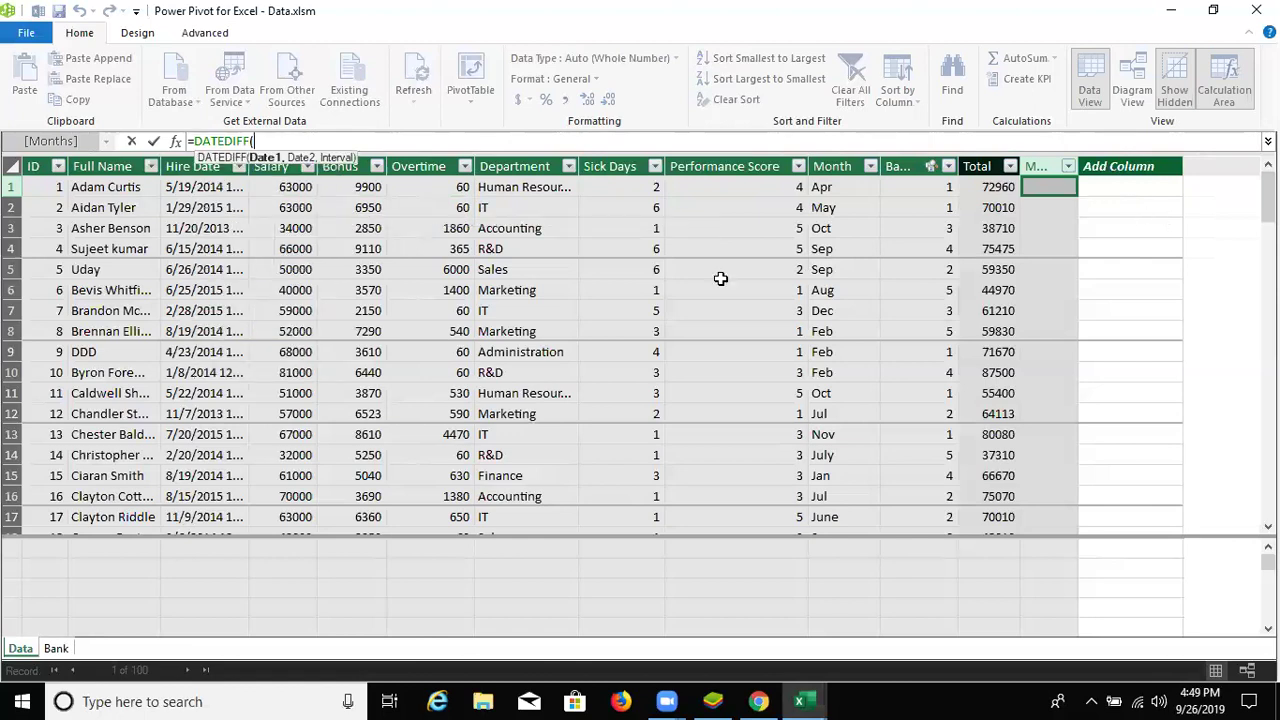
left_click(185, 185)
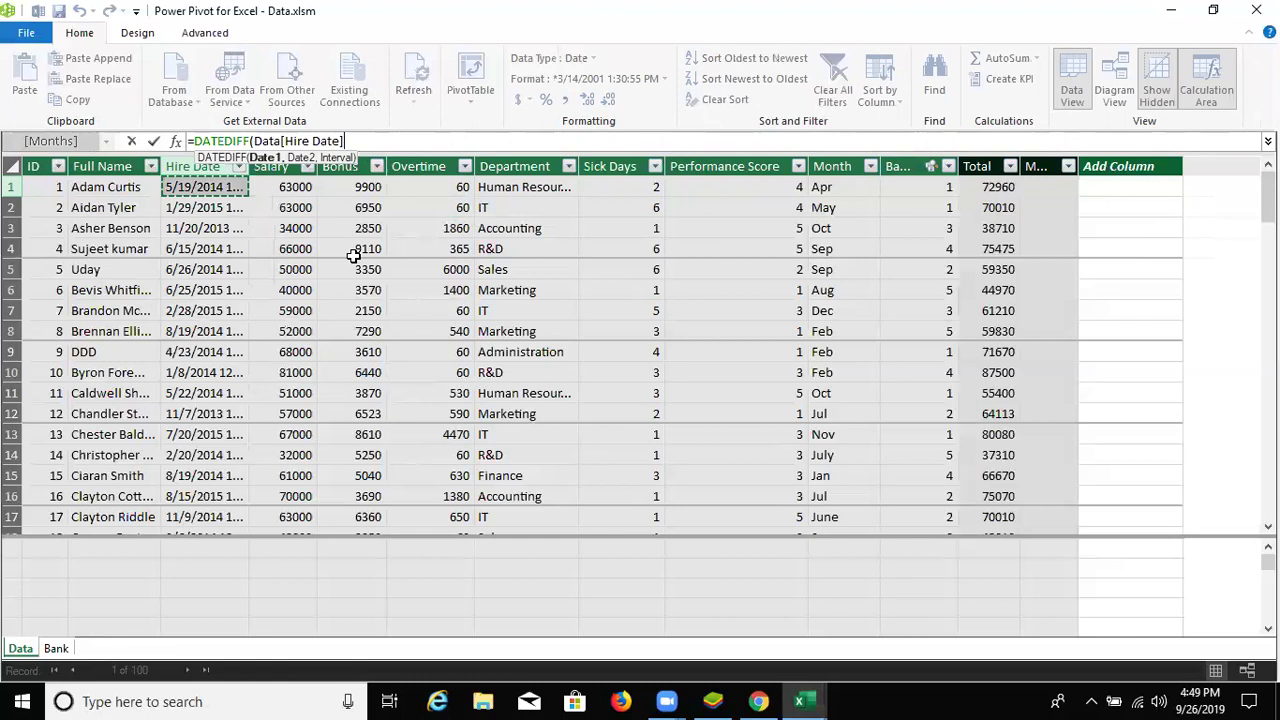
type(",")
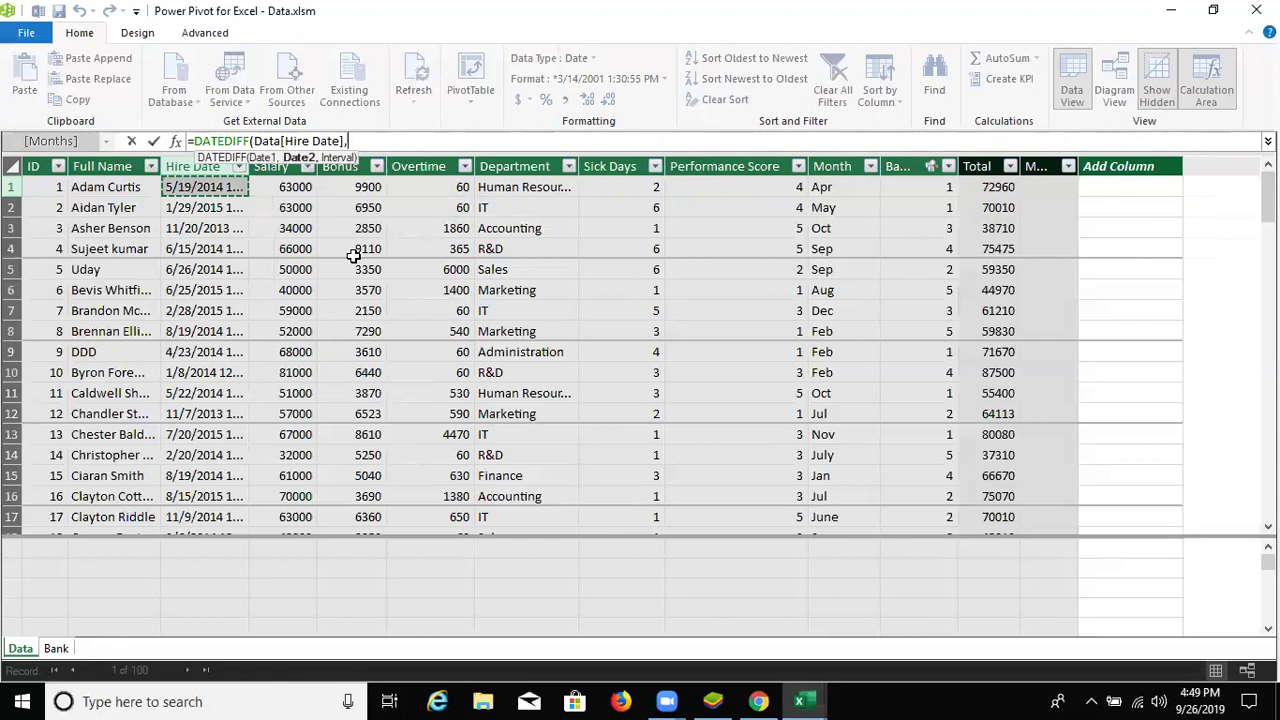
type("tod")
key("Tab")
type("),")
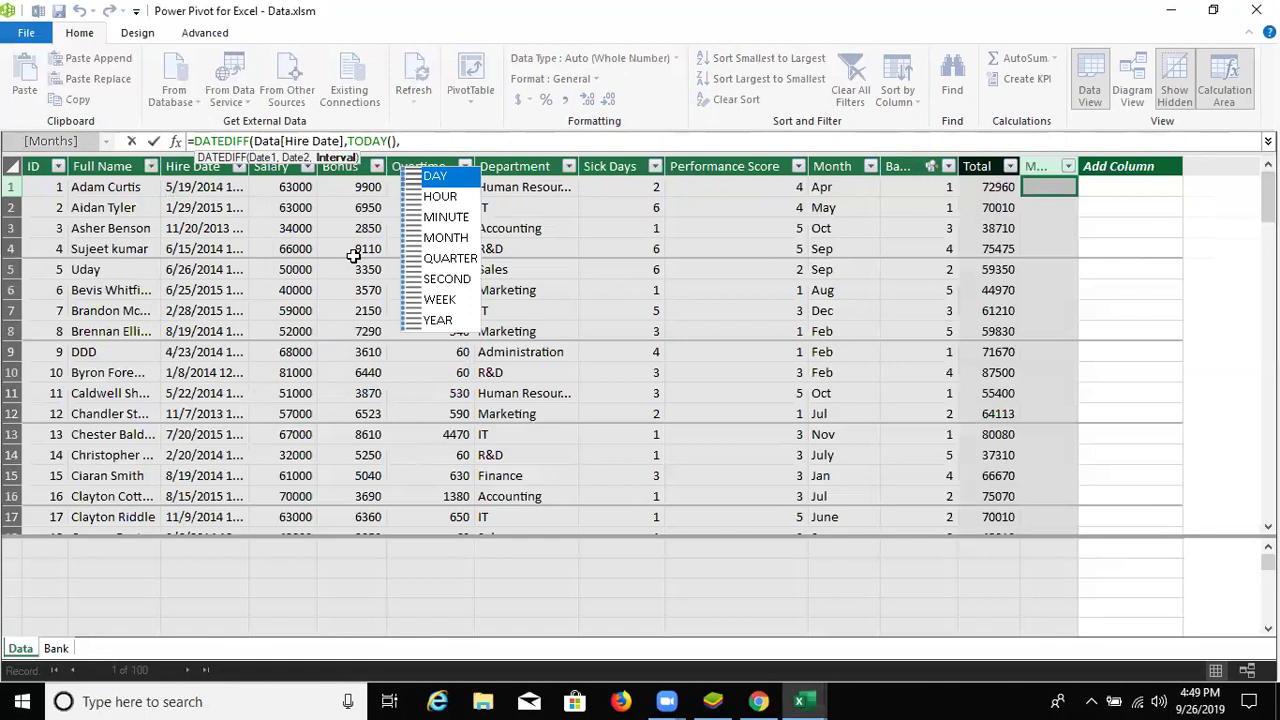
key("Down")
key("Down")
key("Down")
key("Tab")
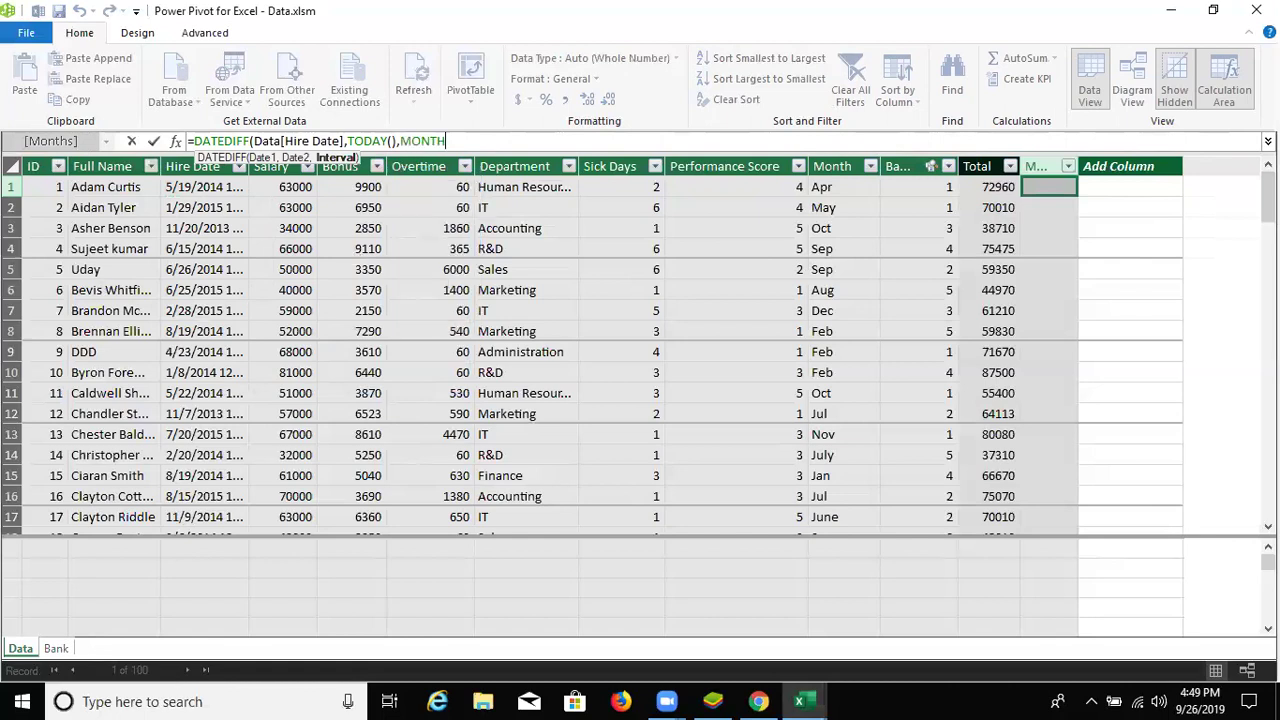
type(")")
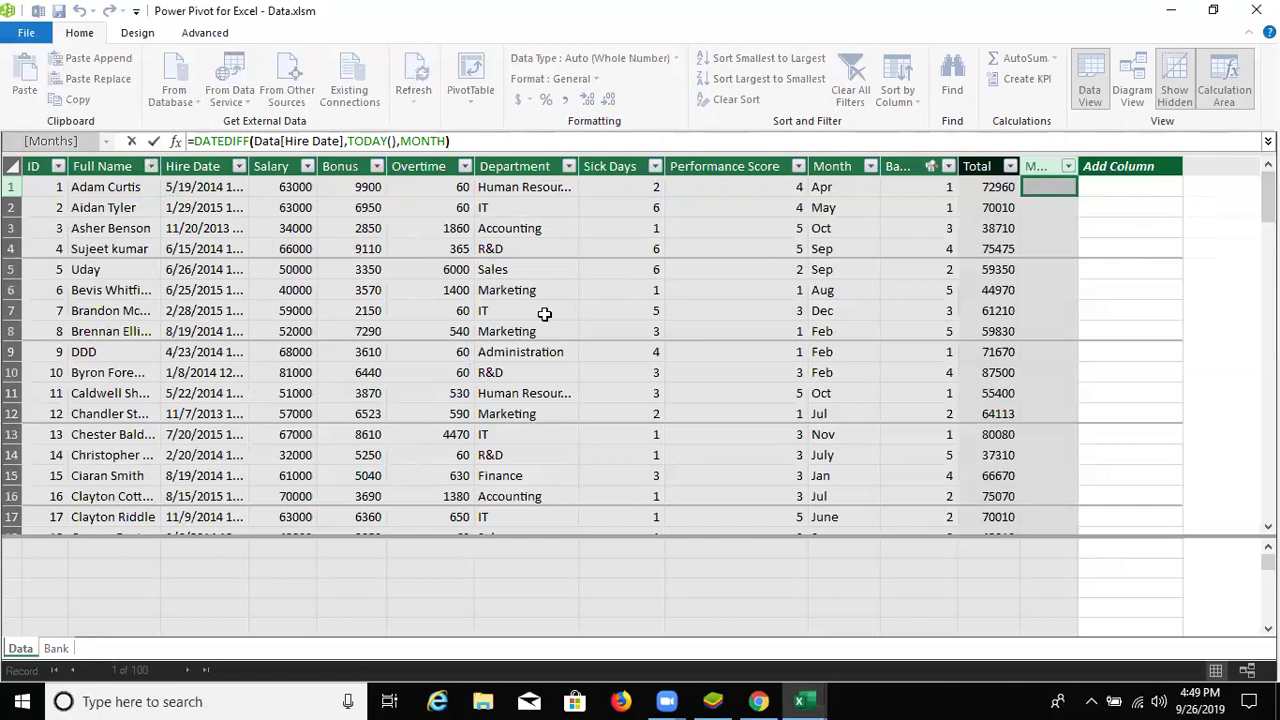
key("Return")
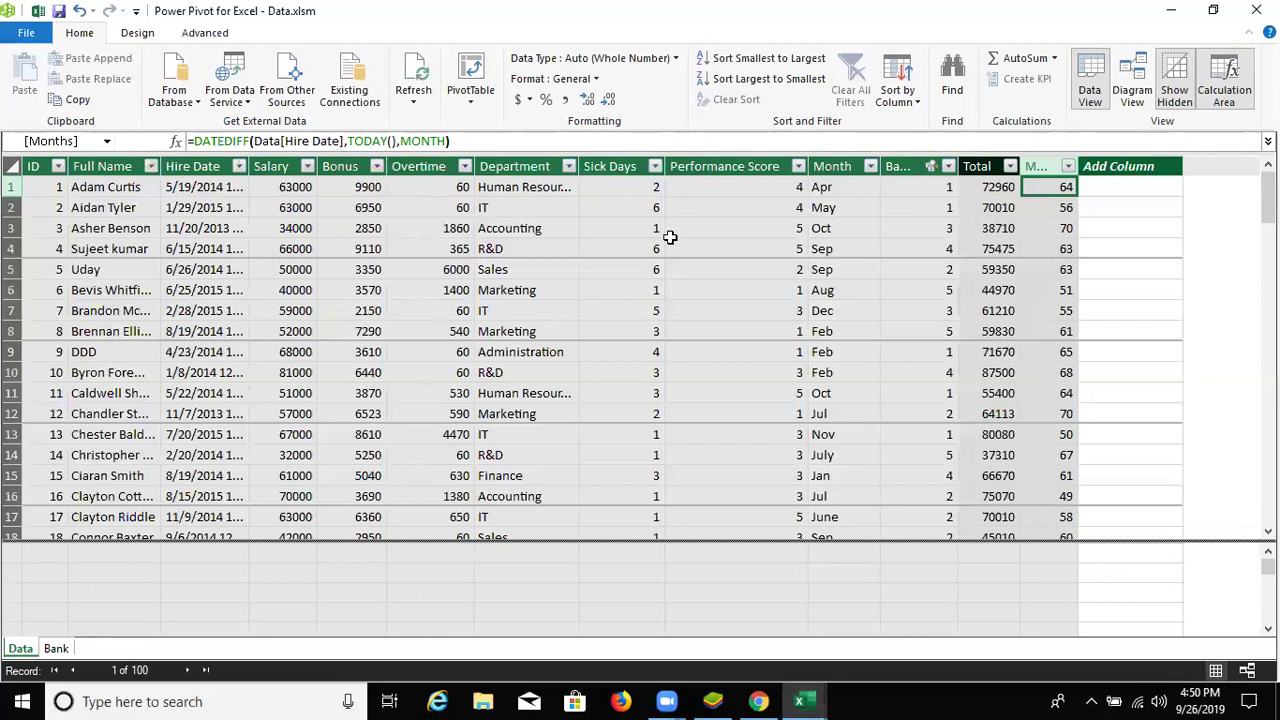
- Check the calculated Months values in the first few rows
left_click(1070, 270)
left_click(1066, 228)
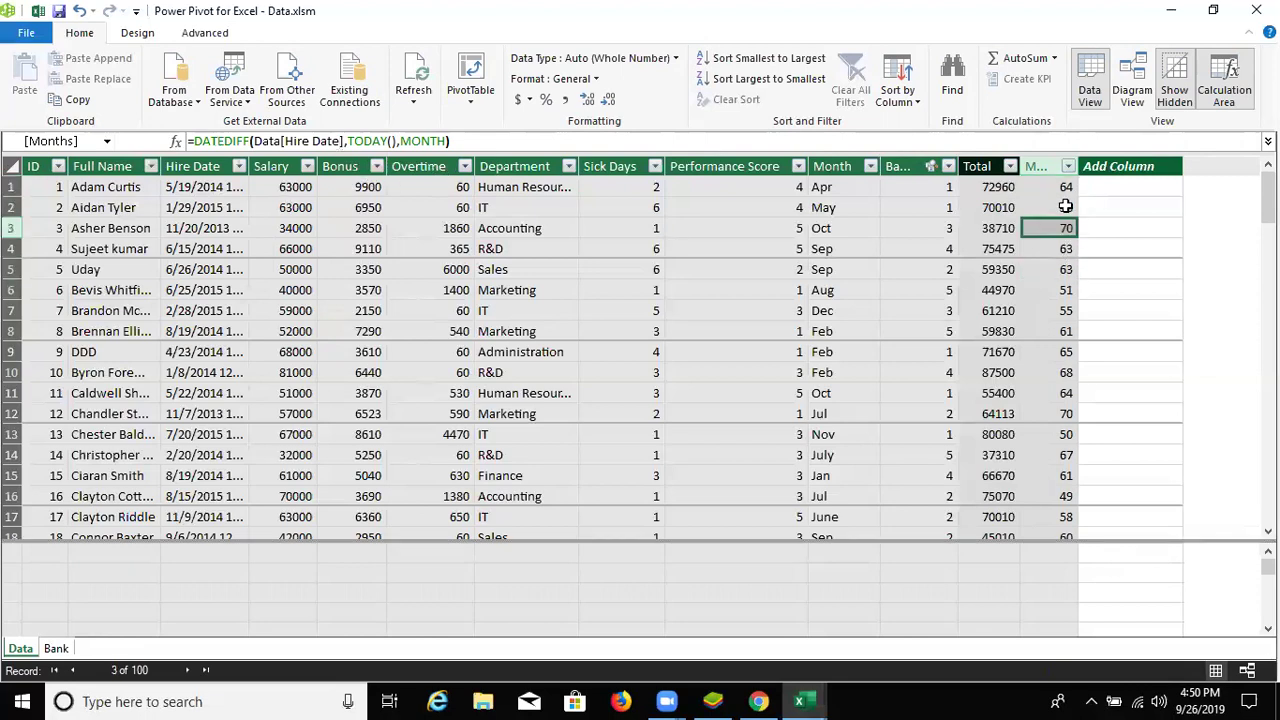
left_click(1066, 207)
left_click(1066, 189)
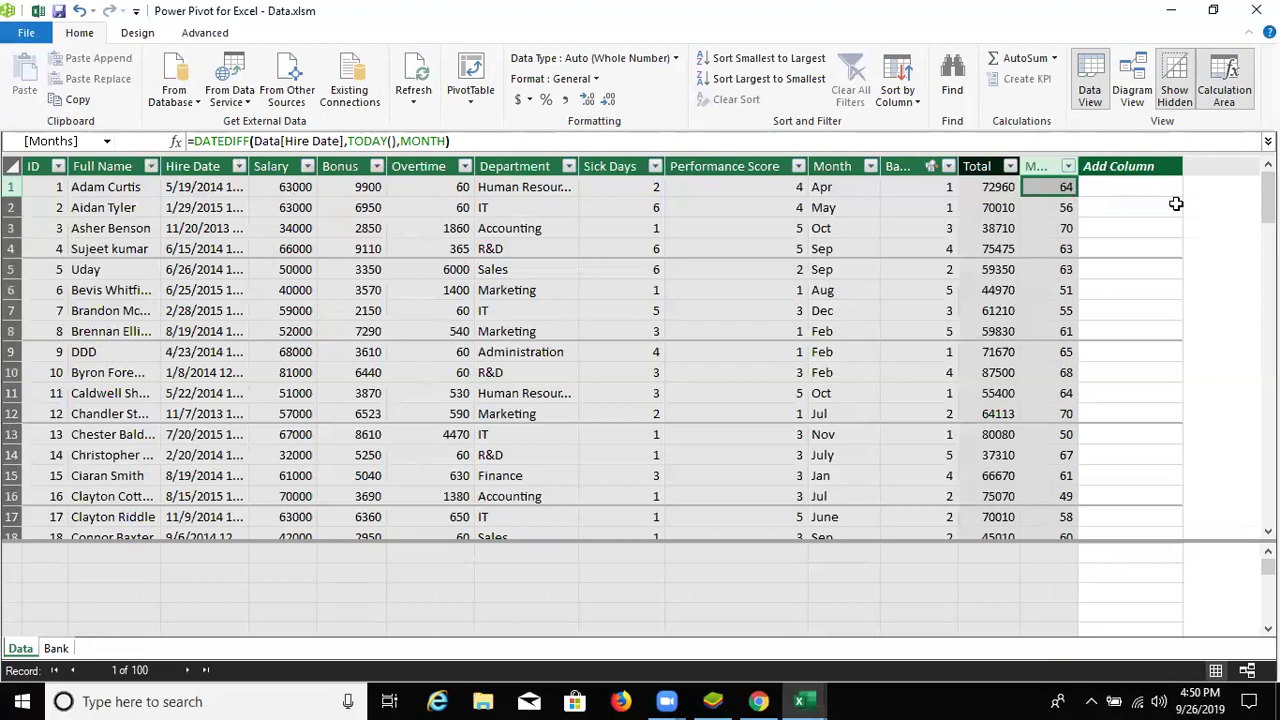
key("ctrl+space")
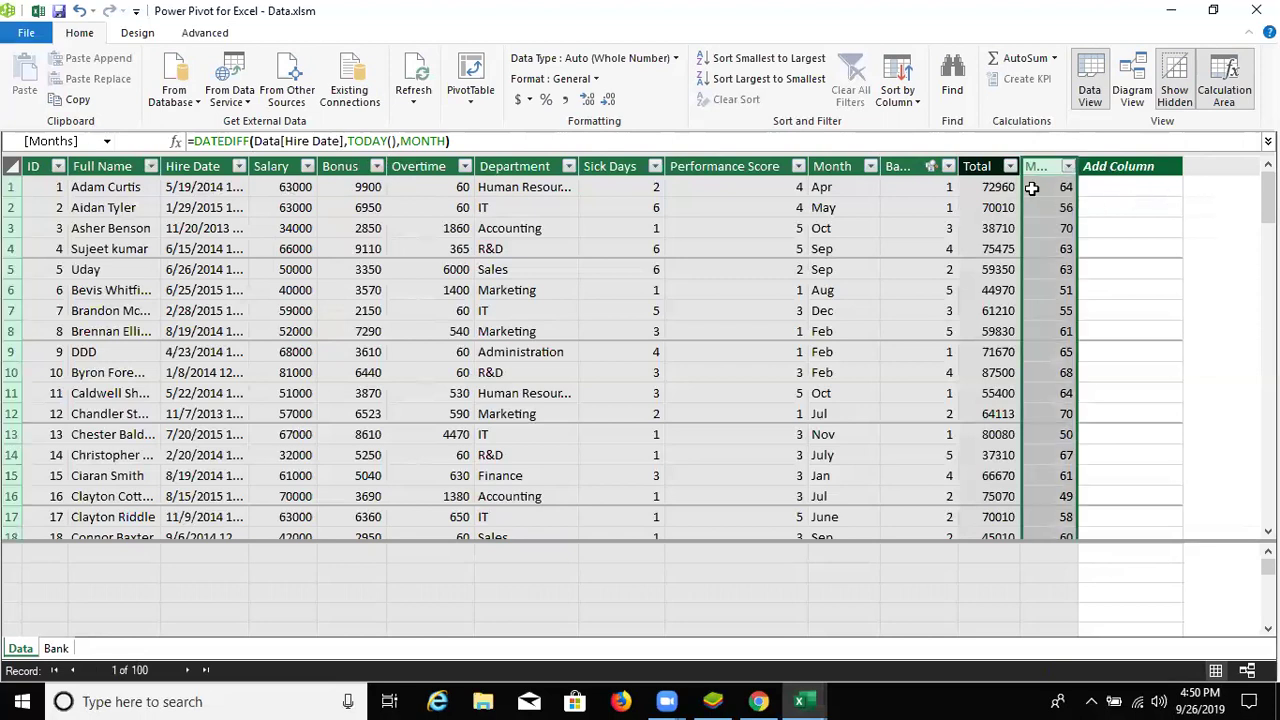
left_click(1128, 177)
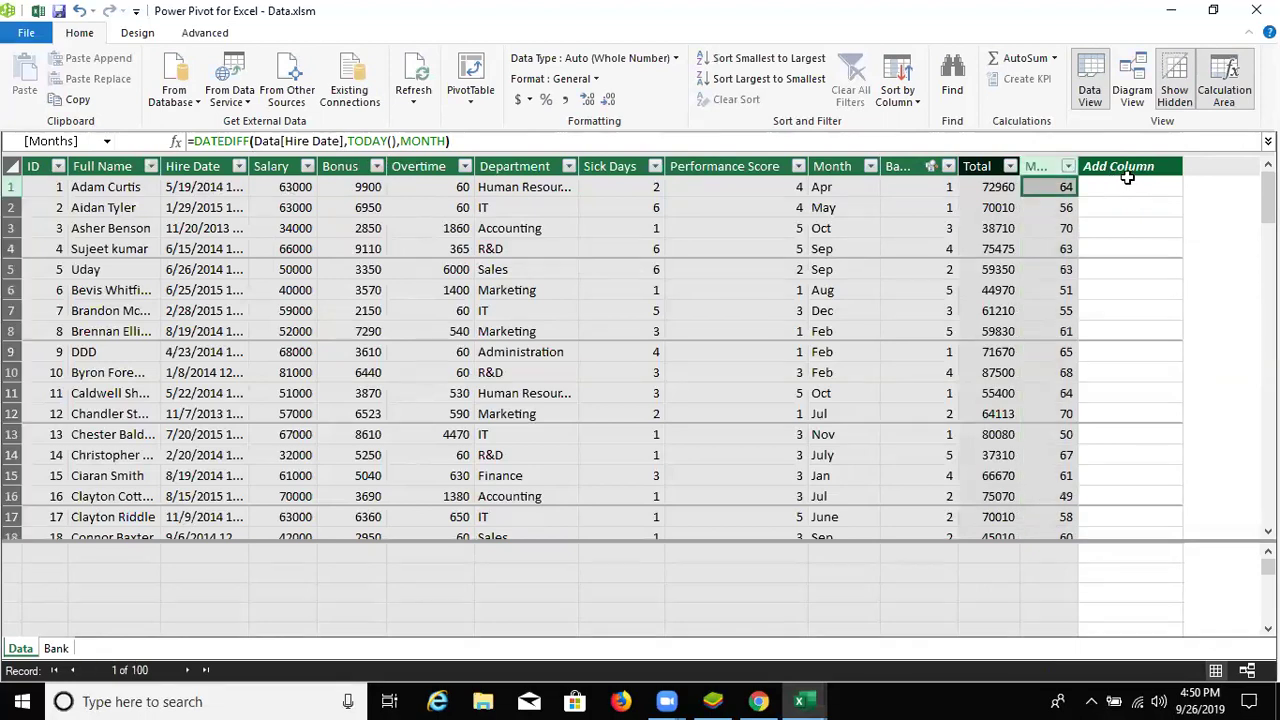
- Name the blank column at the end of the Data table Gr
left_click(1117, 166)
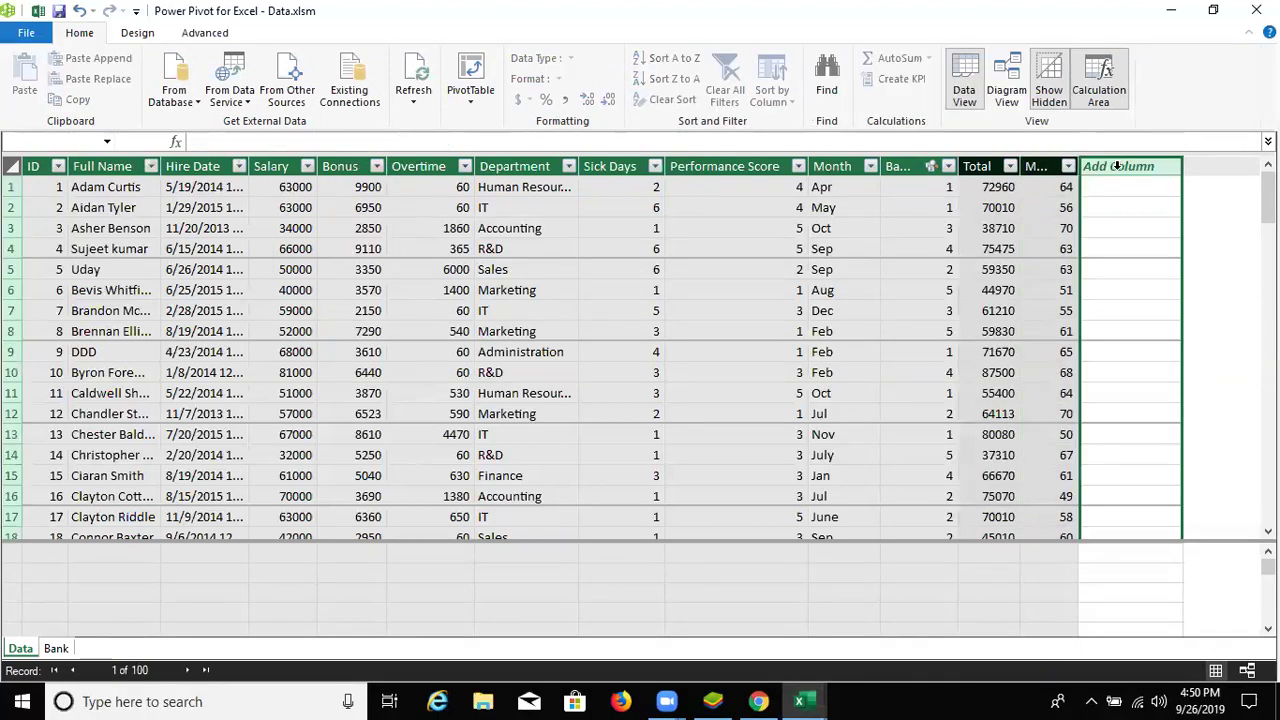
double_click(1117, 166)
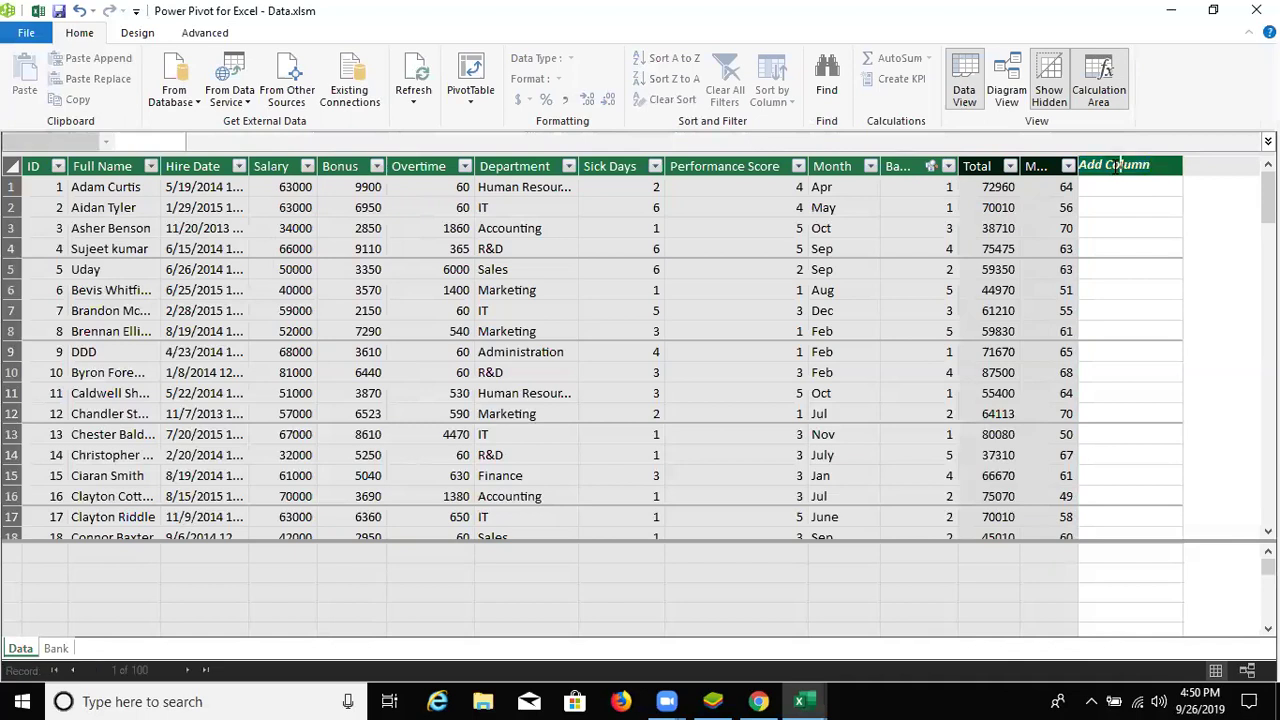
left_click(1130, 165)
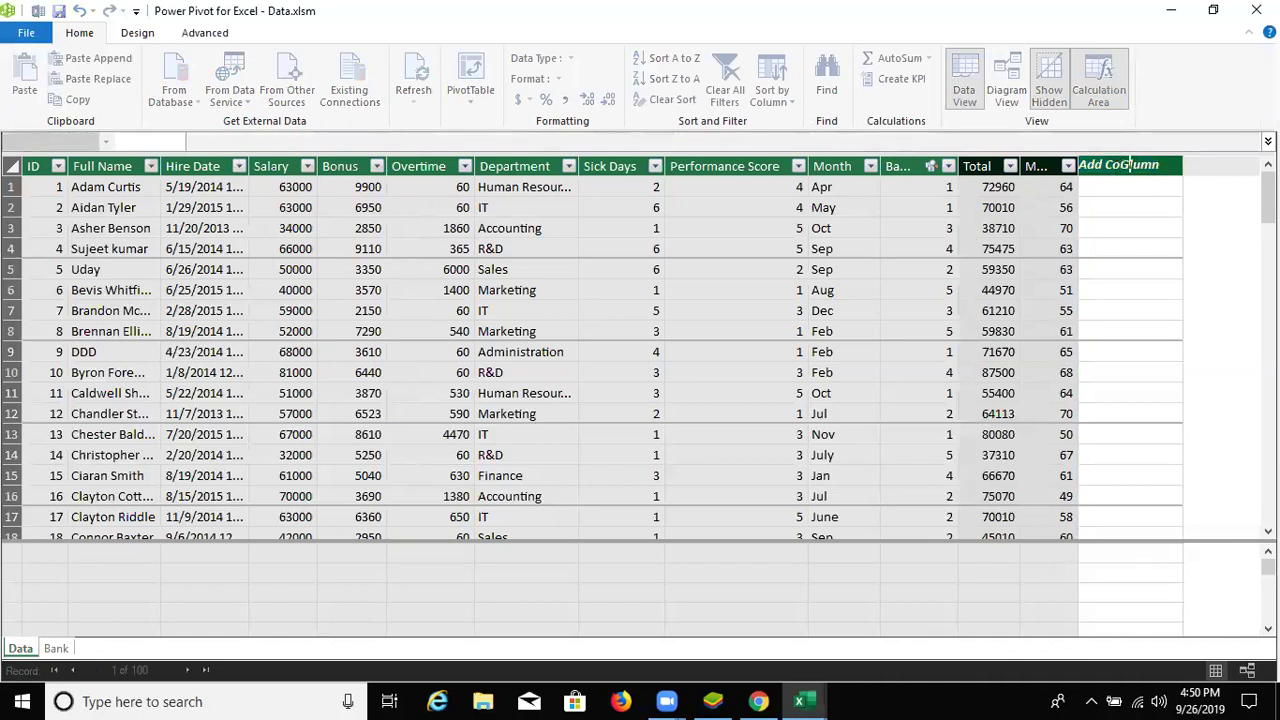
key("BackSpace")
key("BackSpace")
key("BackSpace")
key("BackSpace")
key("BackSpace")
key("BackSpace")
key("BackSpace")
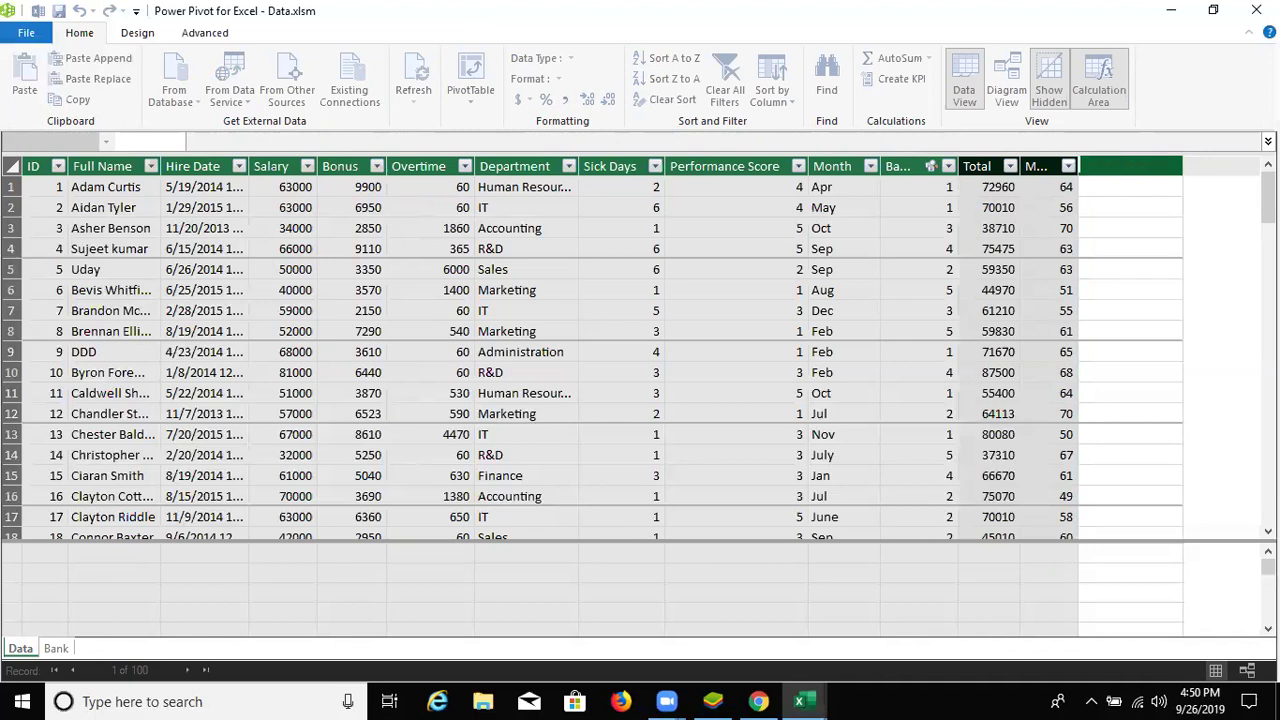
type("Gr")
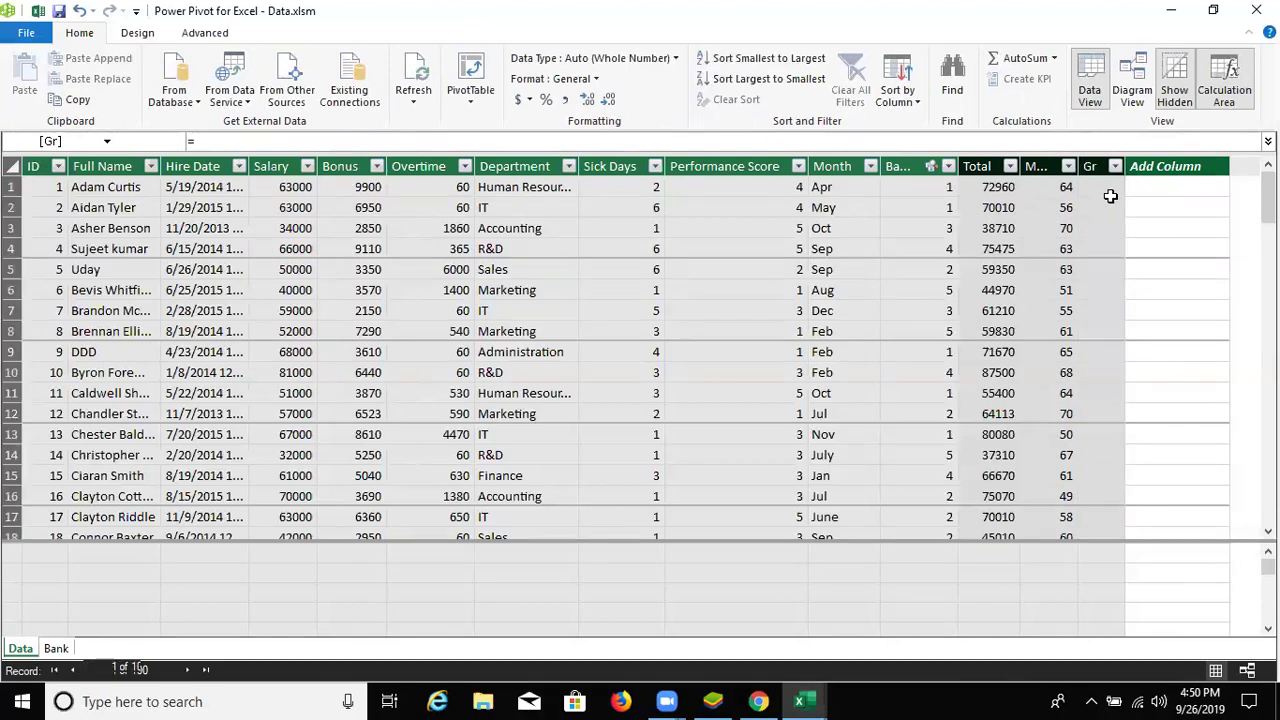
- Give Gr the formula =IF(Data[Months]>50,(Data[Months]-50)*200,0), yielding values like 2800 and 1200
left_click(1099, 190)
type("=")
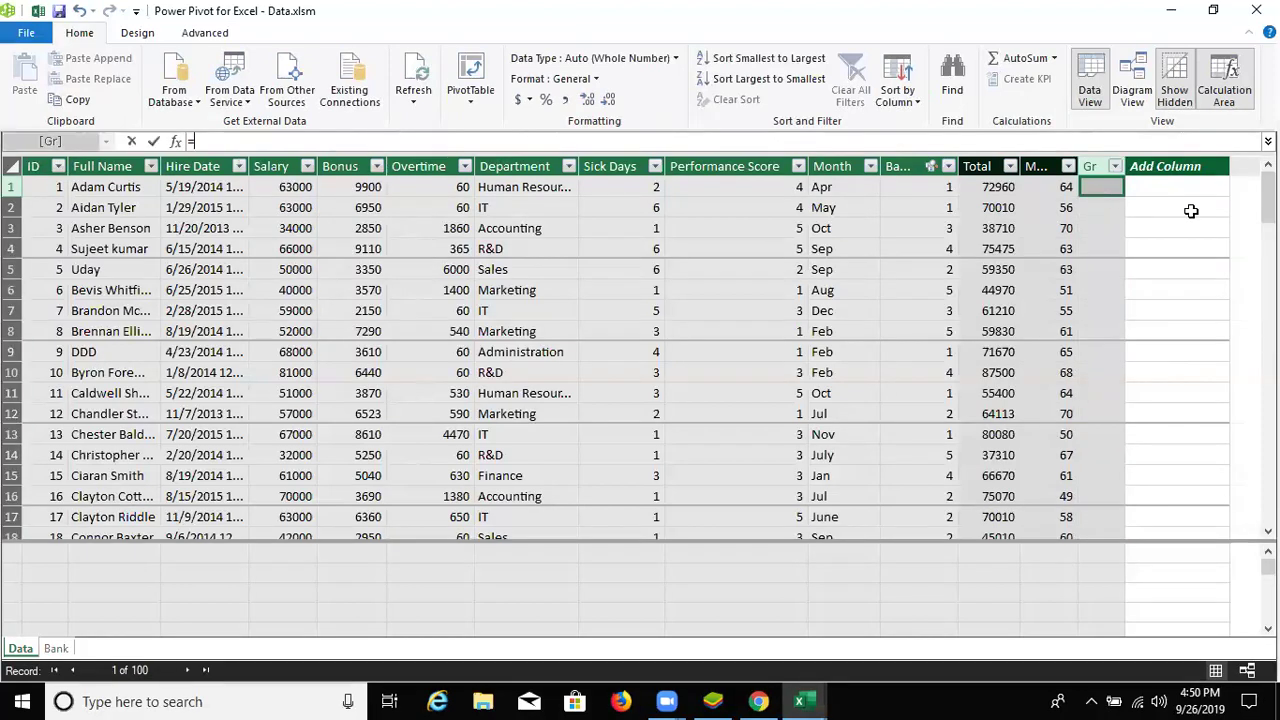
type("IF")
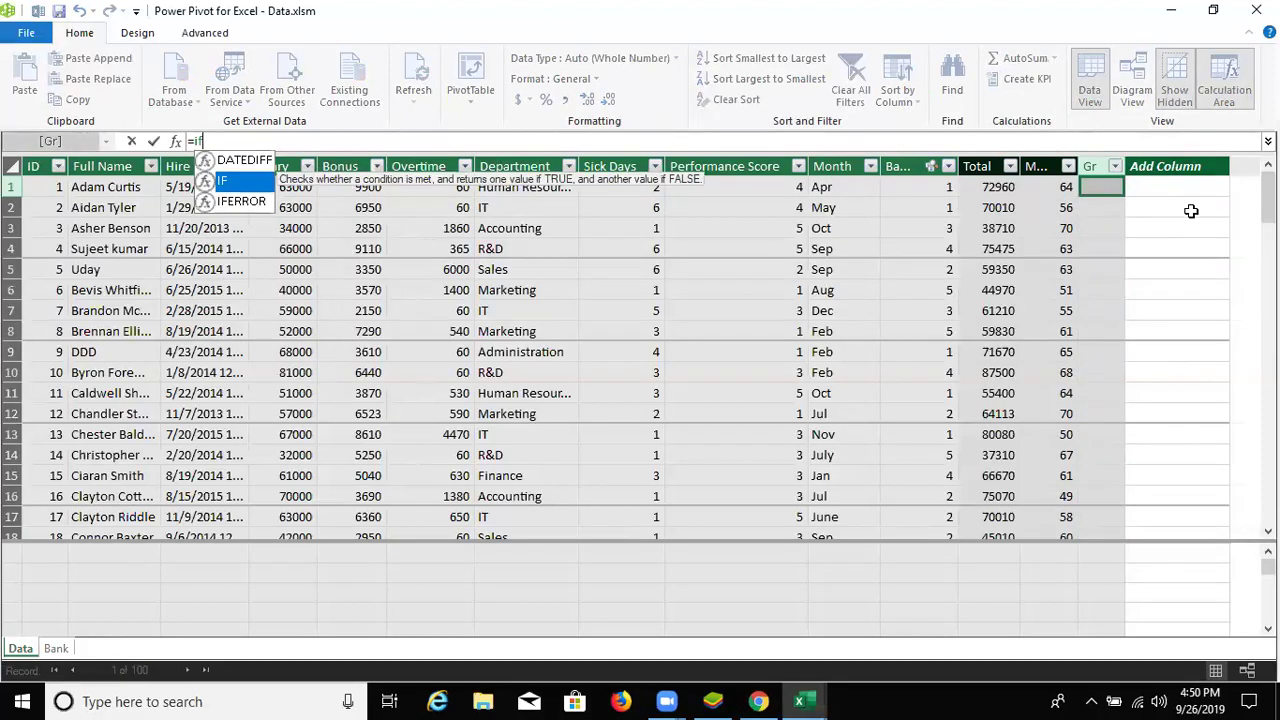
type("(")
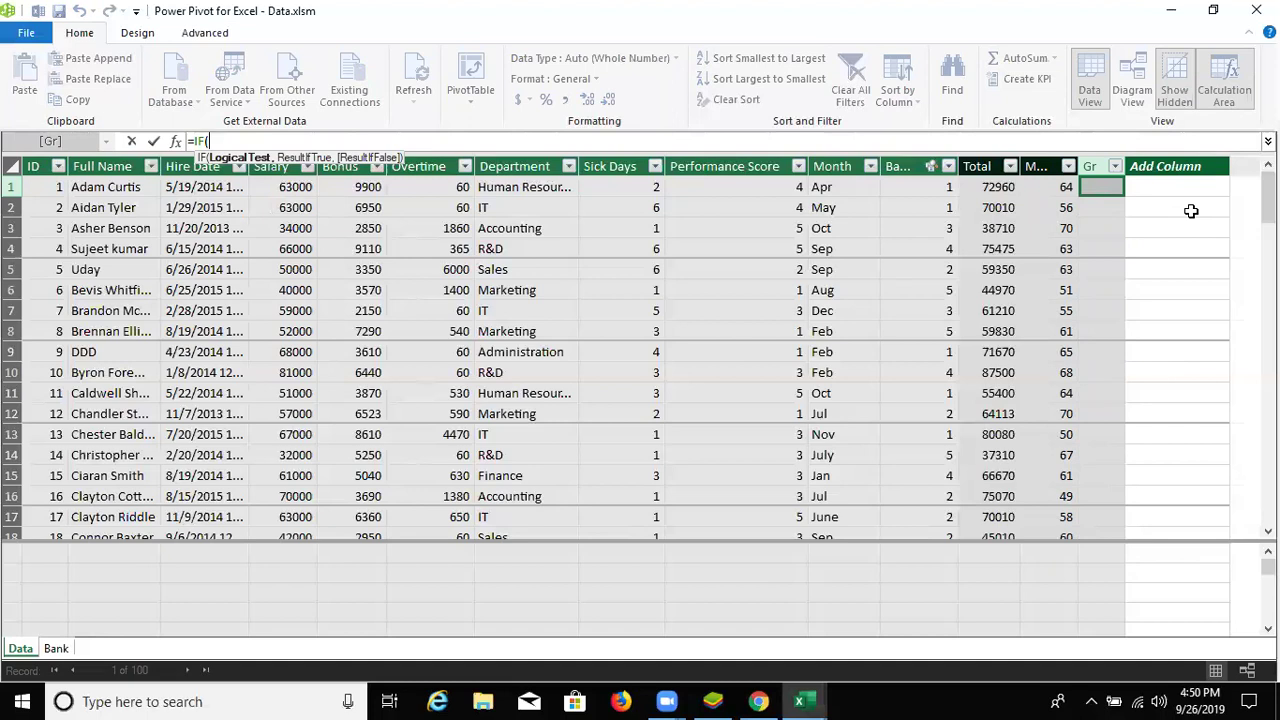
left_click(1056, 190)
left_click(1071, 264)
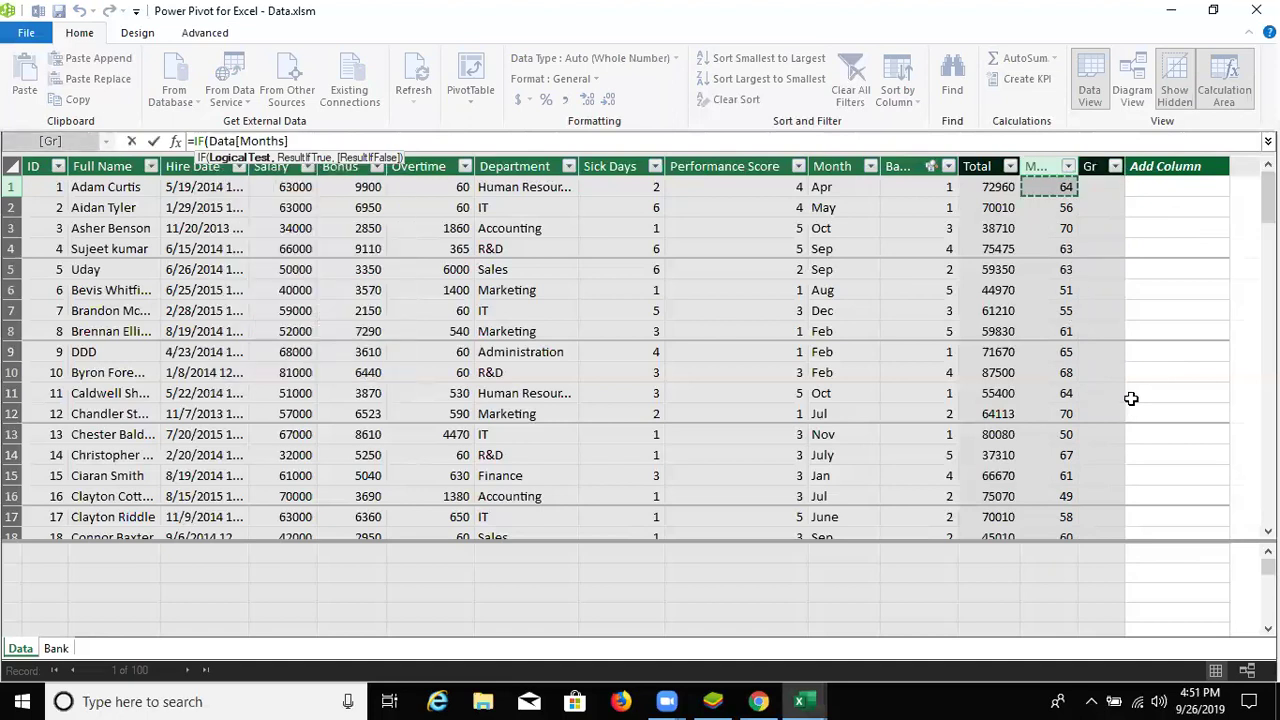
type(">50")
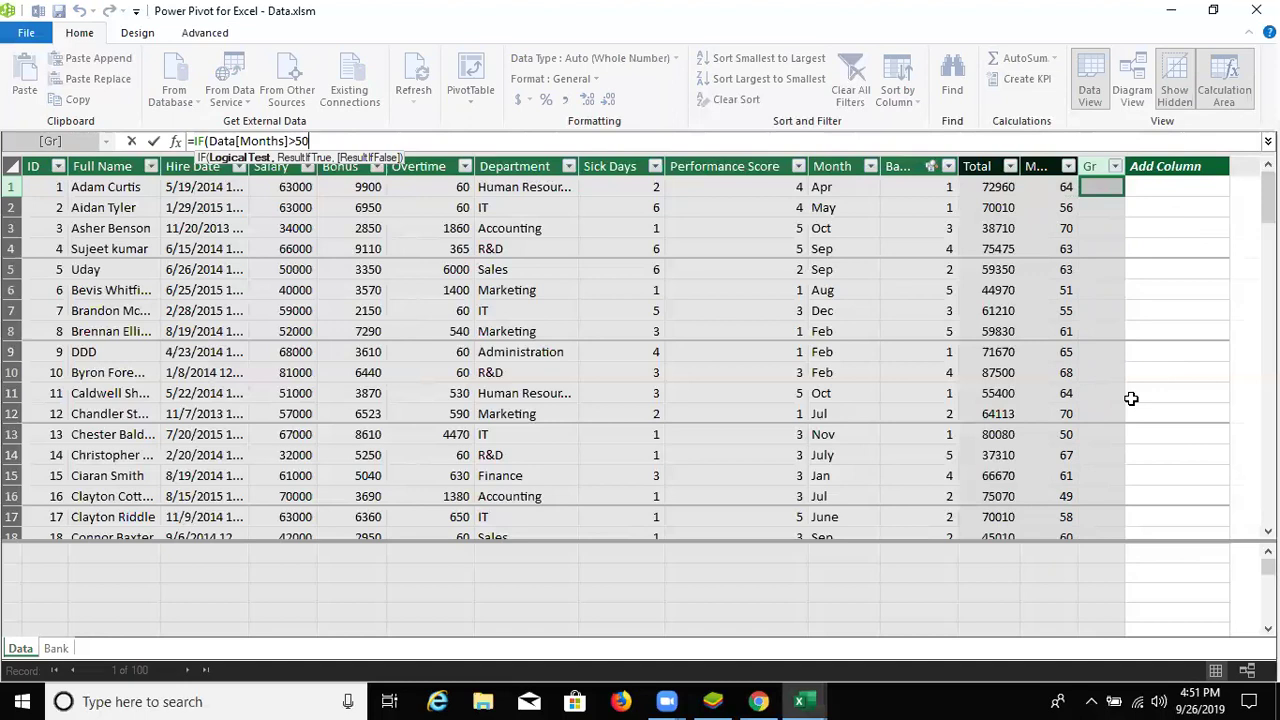
type(",")
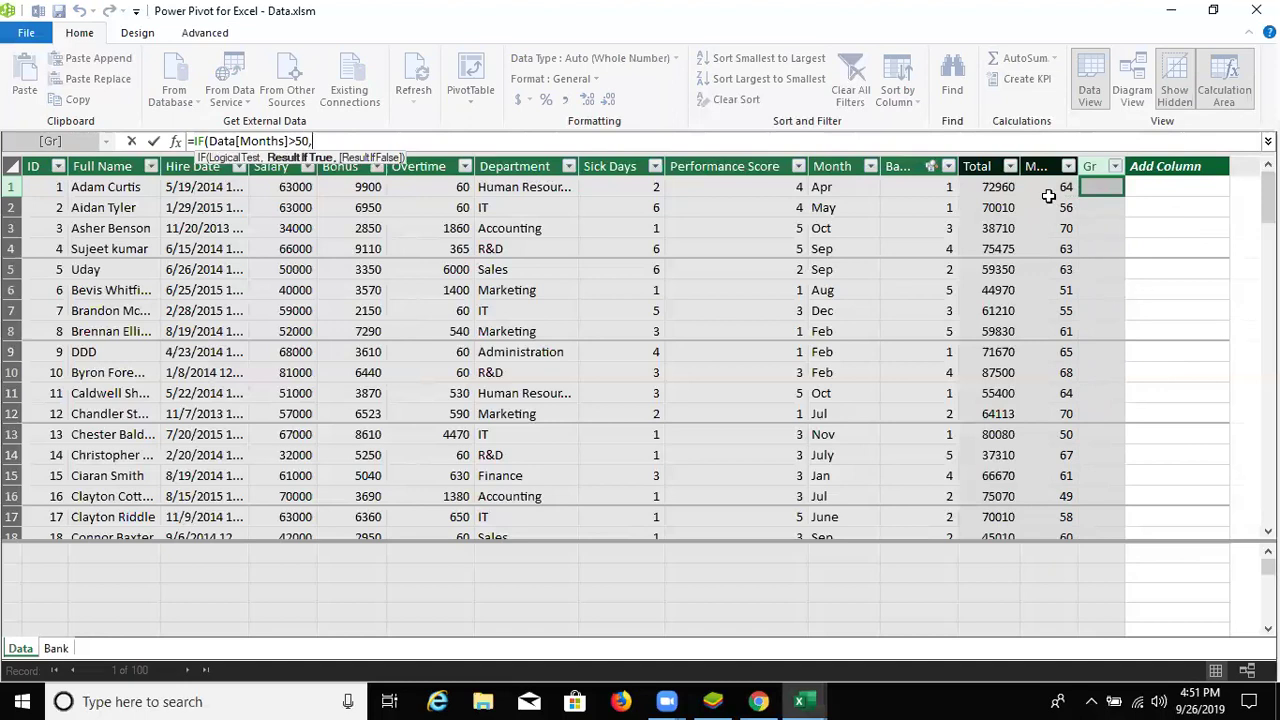
left_click(1048, 187)
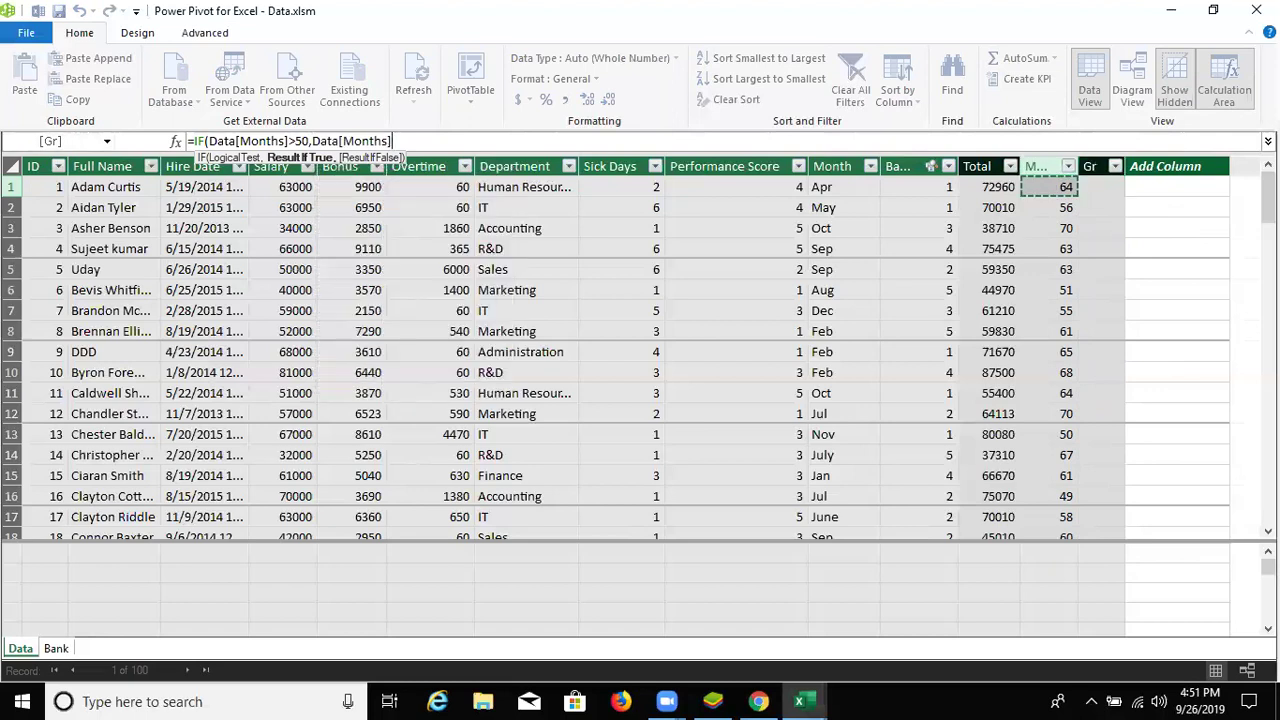
type("-50")
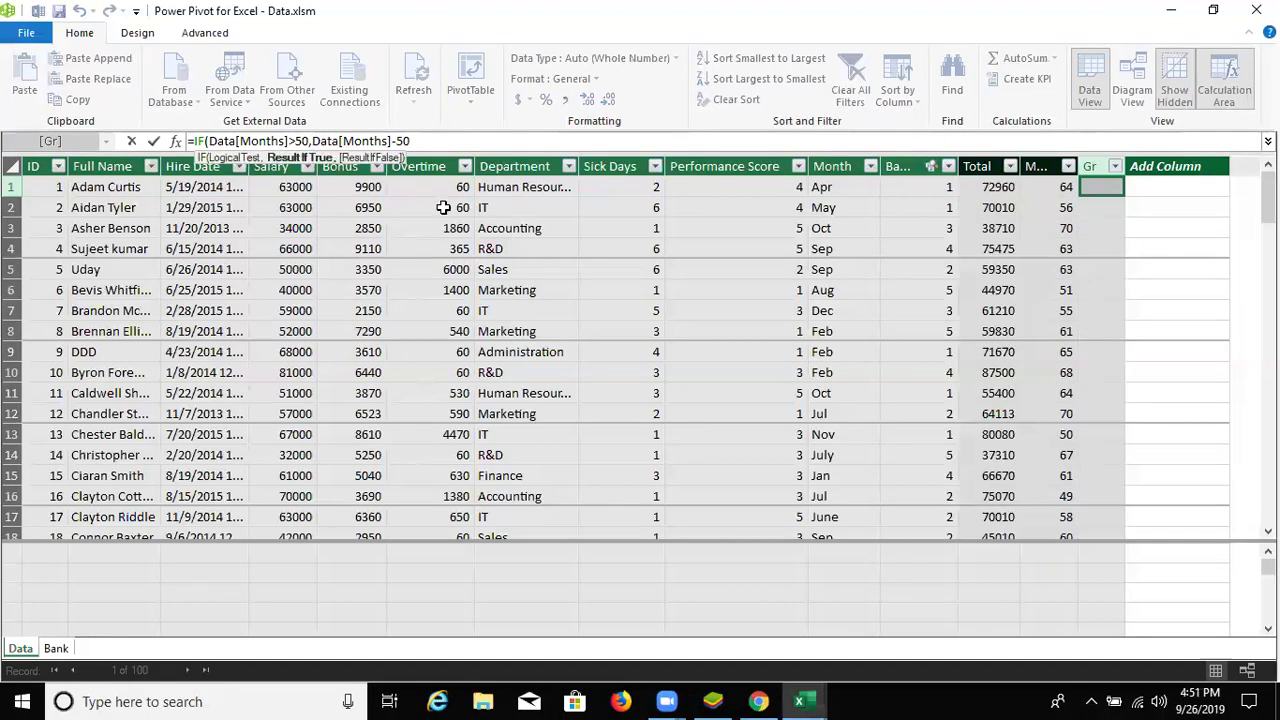
type("(")
left_click(440, 141)
type(")")
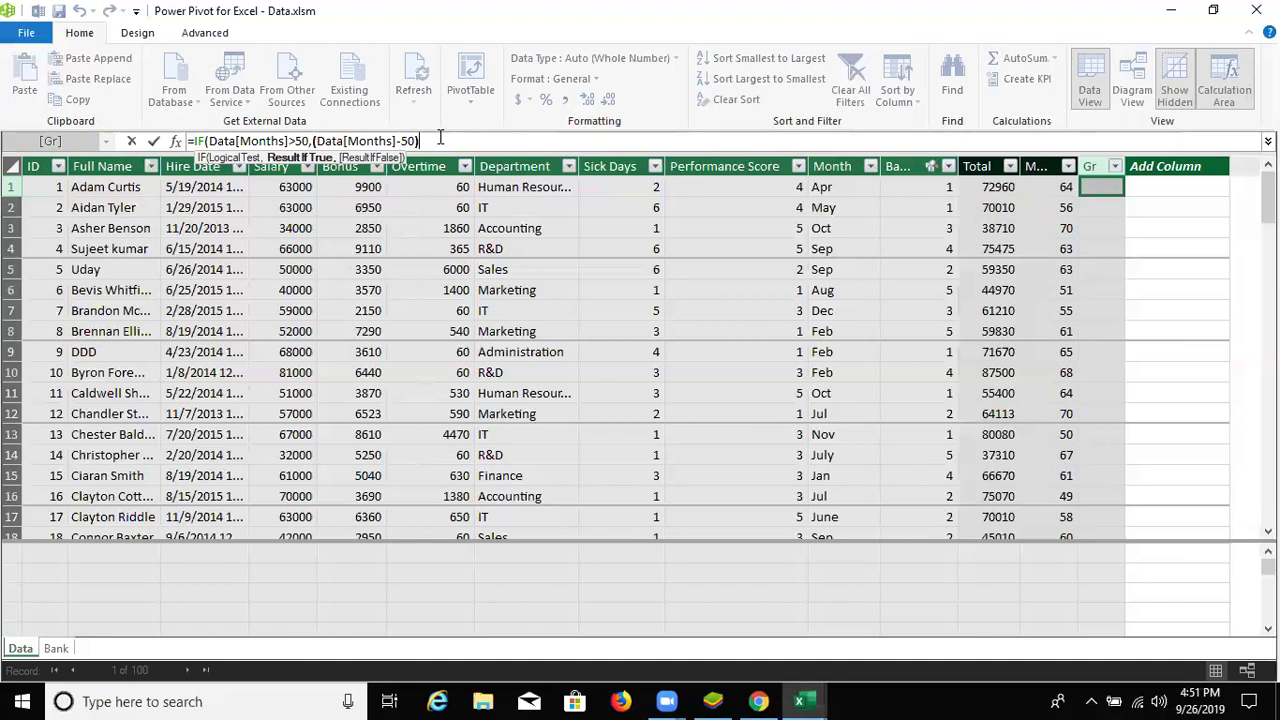
type("*200")
type(",0")
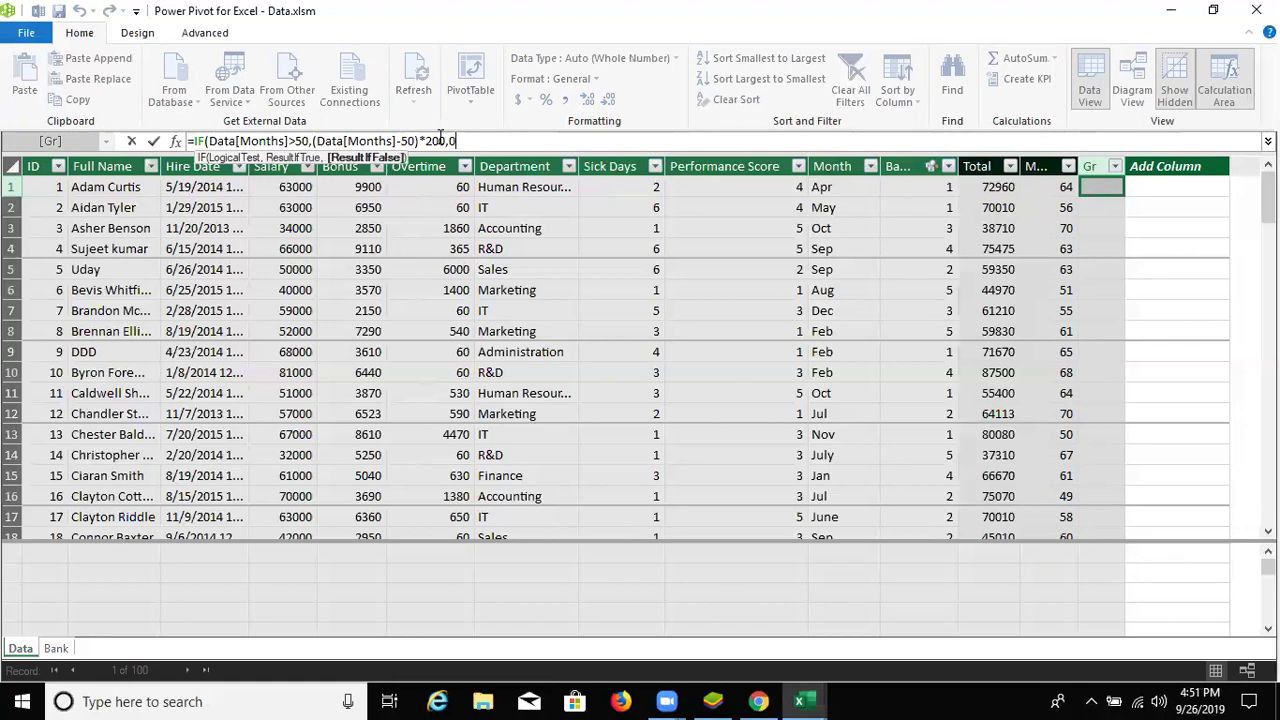
type(")")
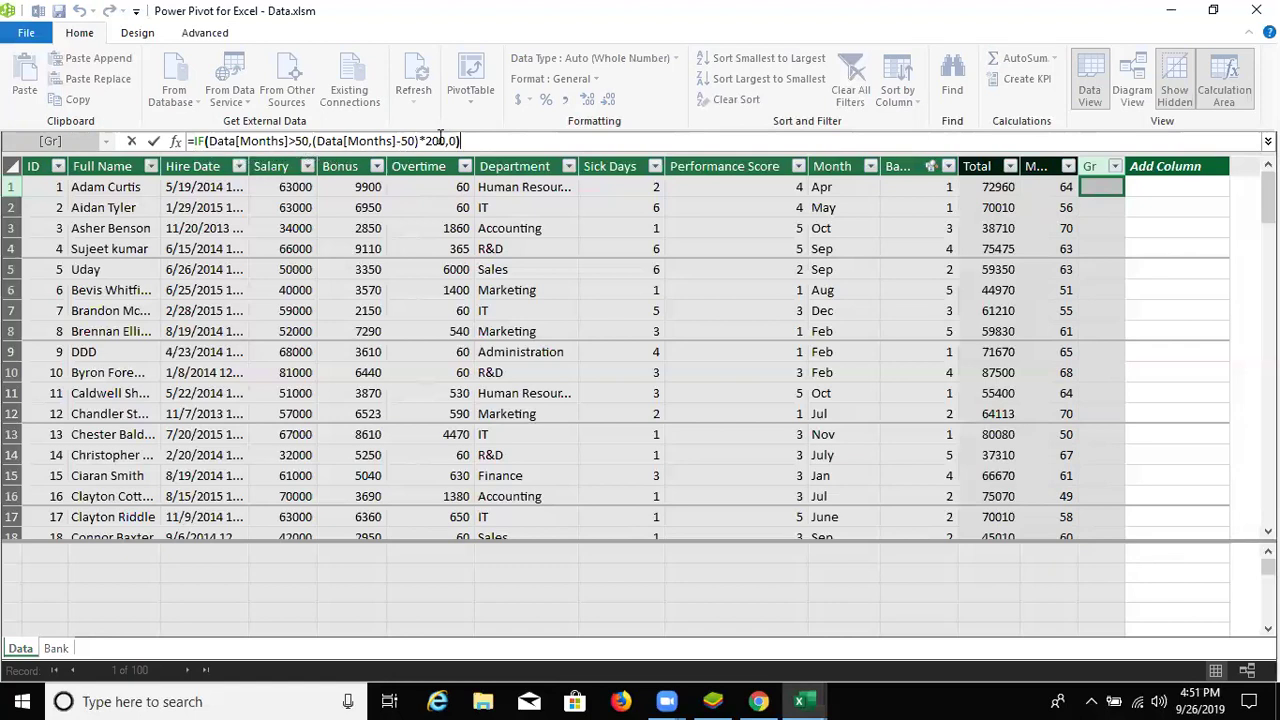
key("Return")
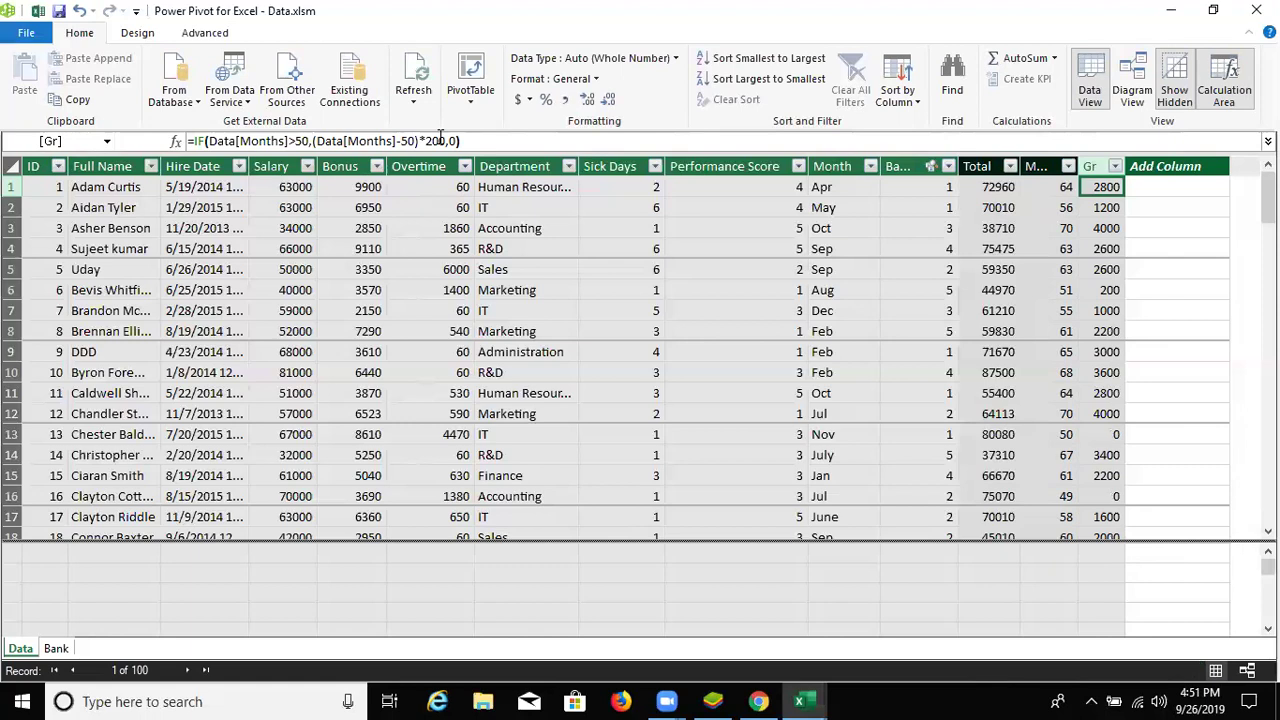
left_click(1060, 214)
- In the workbook's PivotTable, replace Total with Gr in the summed values
key("alt+Tab")
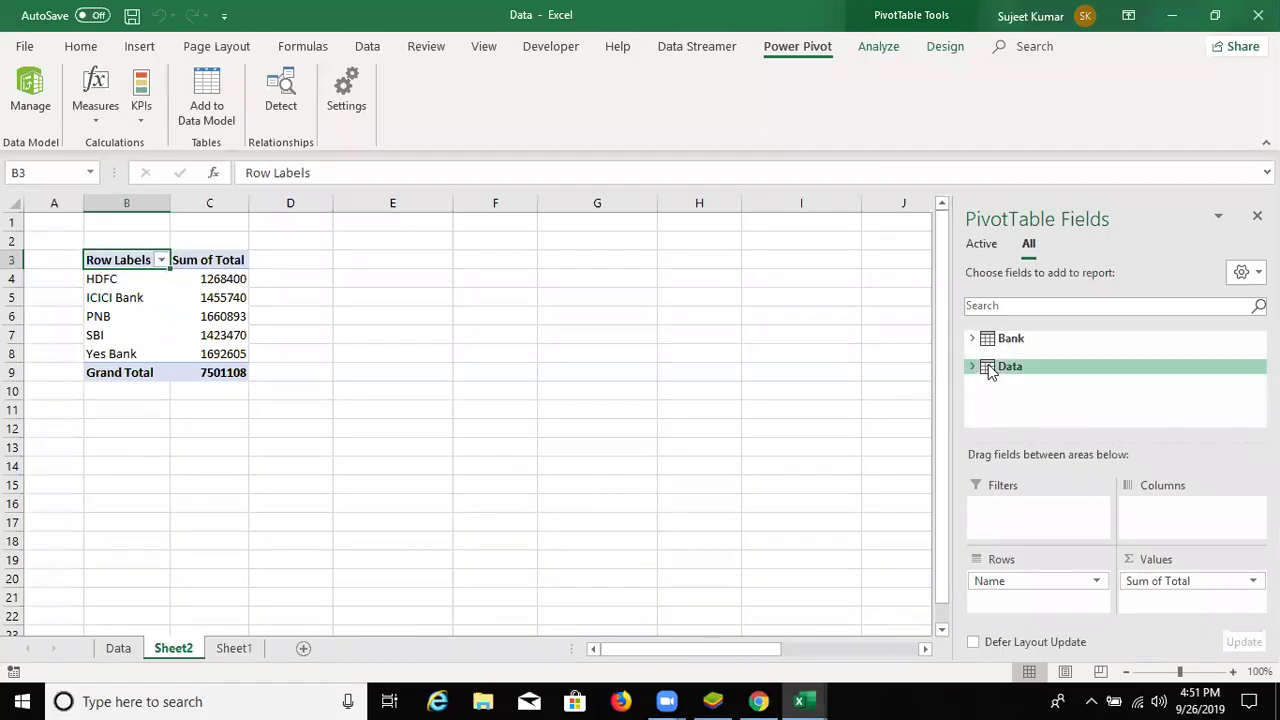
left_click(973, 369)
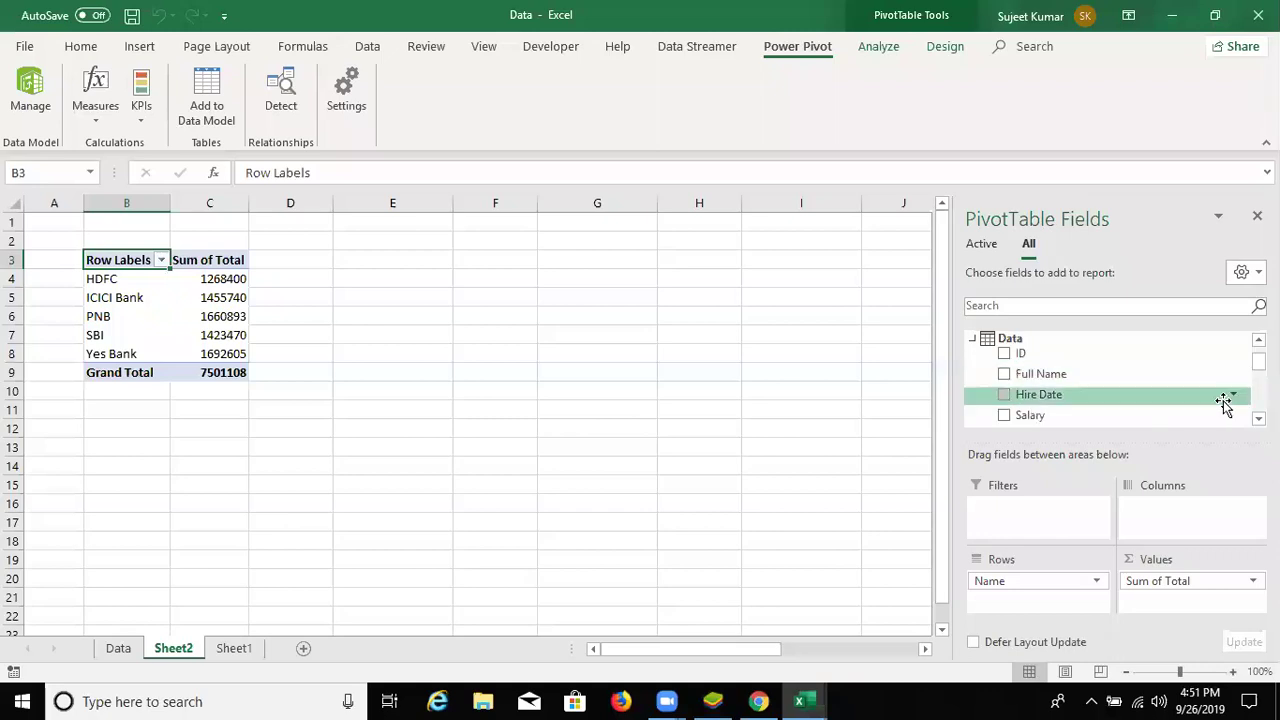
left_click_drag(1258, 364, 1258, 404)
left_click(1002, 364)
left_click(1005, 405)
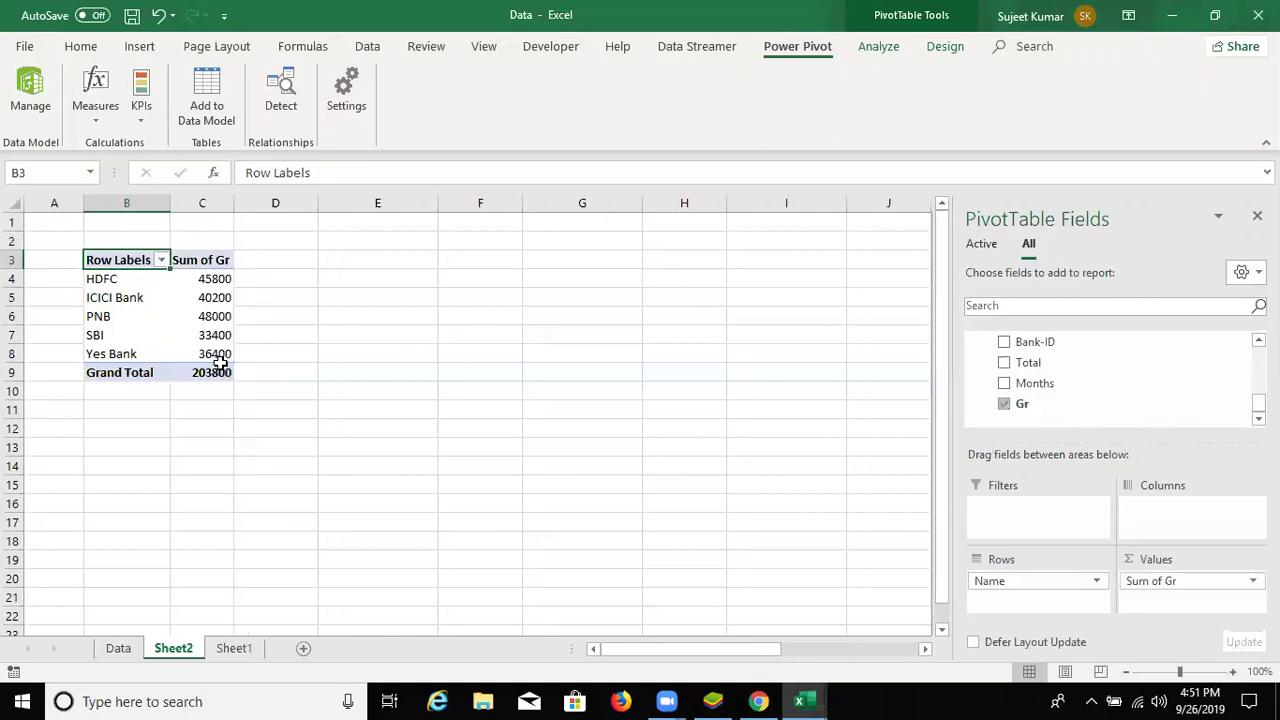
- Add Department to Columns so Gr is split by department for each bank
mouse_move(218, 364)
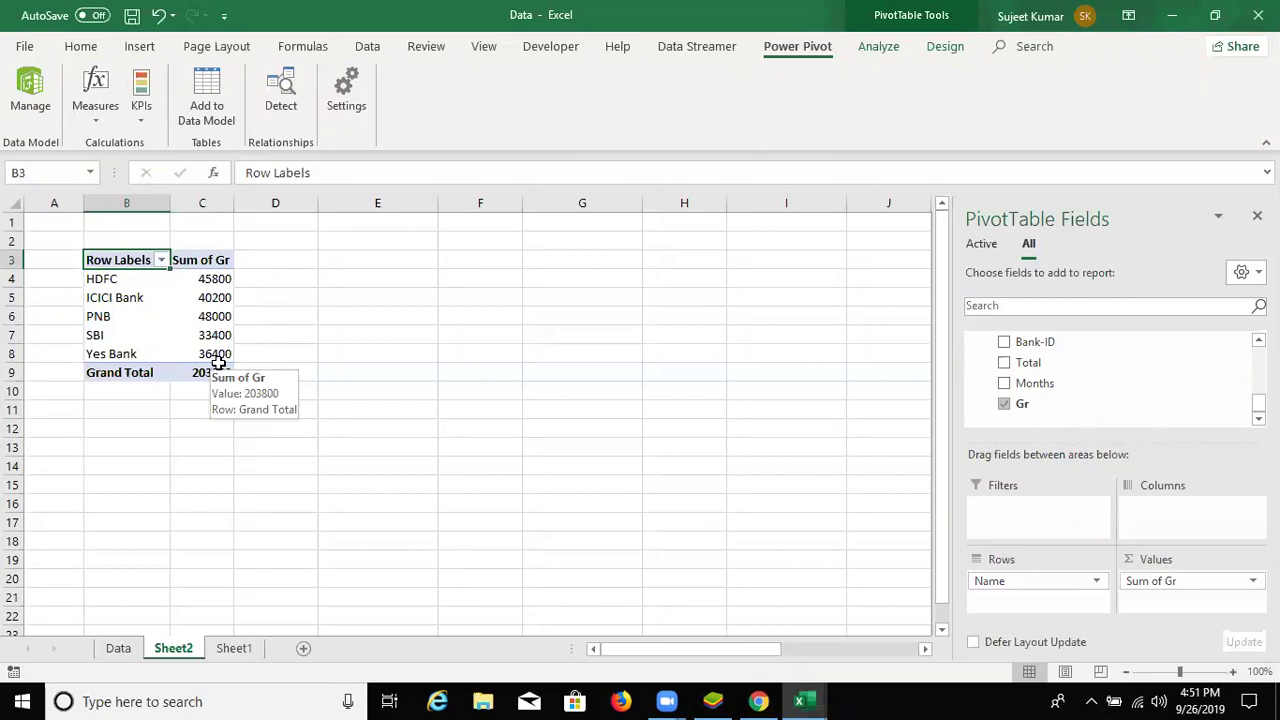
scroll(1110, 380, "up", 2)
scroll(1110, 380, "down", 1)
scroll(1110, 380, "up", 2)
scroll(1110, 380, "up", 1)
left_click_drag(1092, 408, 1183, 528)
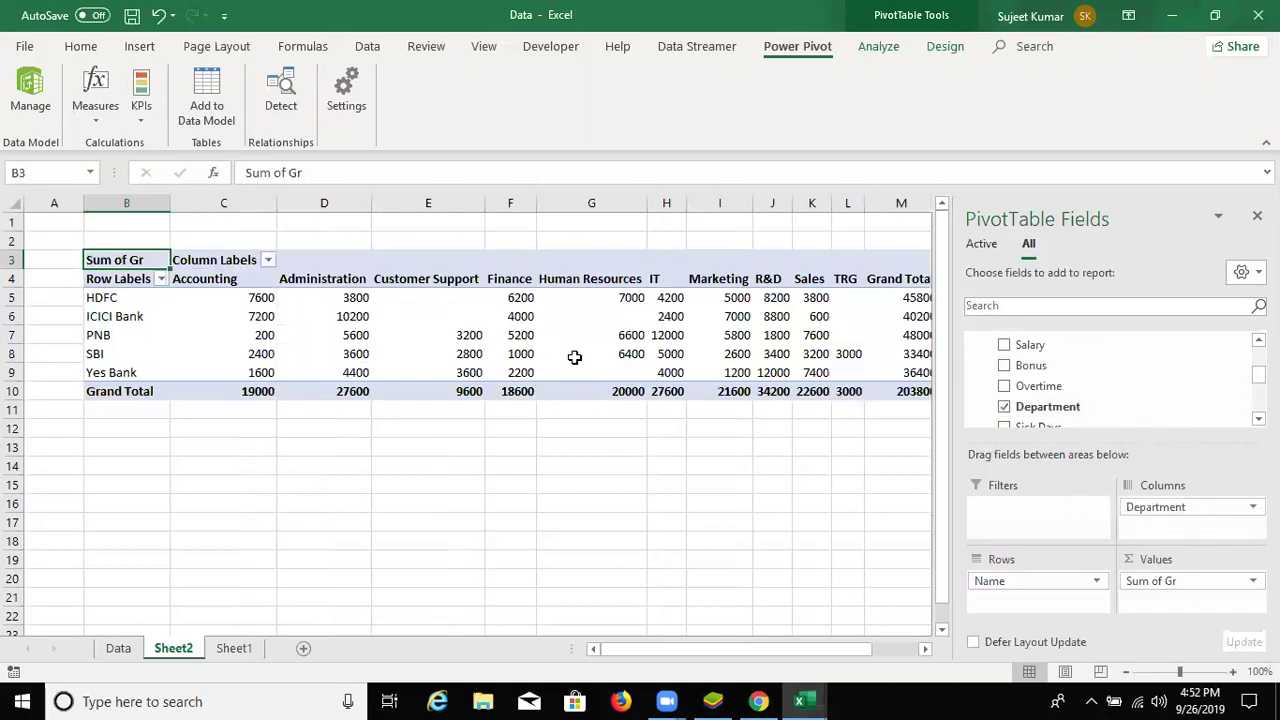
mouse_move(595, 373)
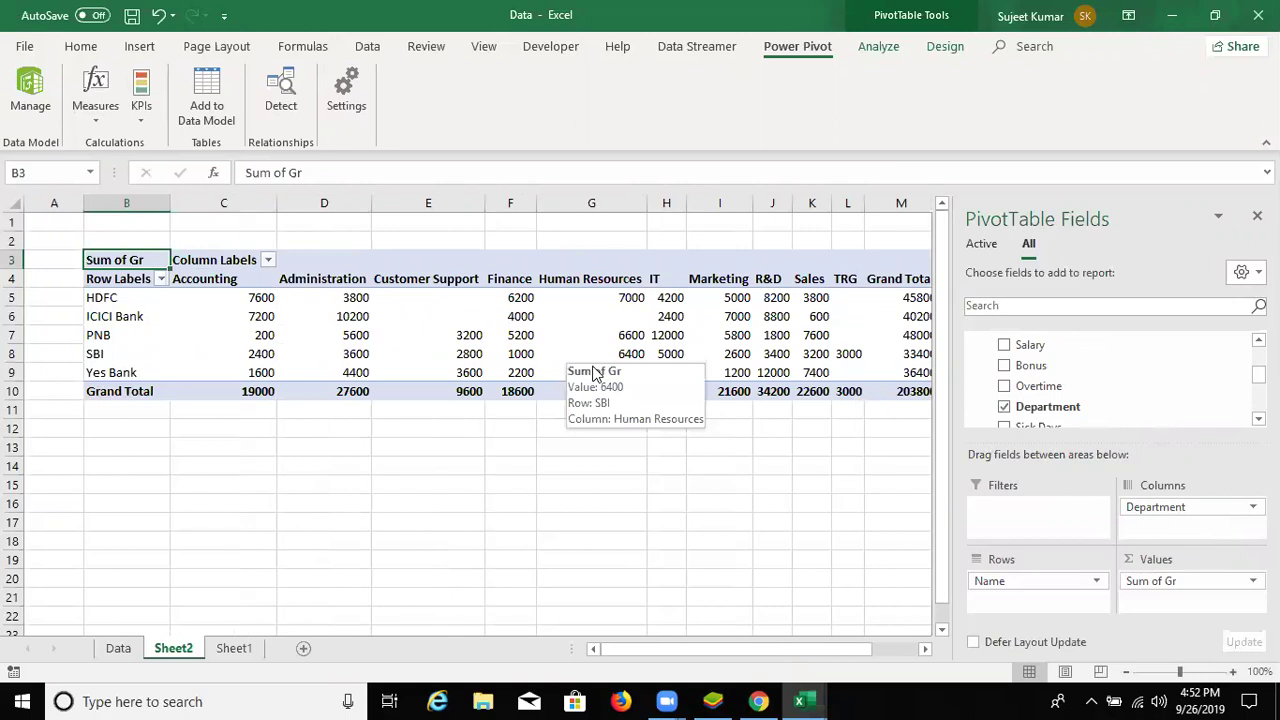
left_click(588, 352)
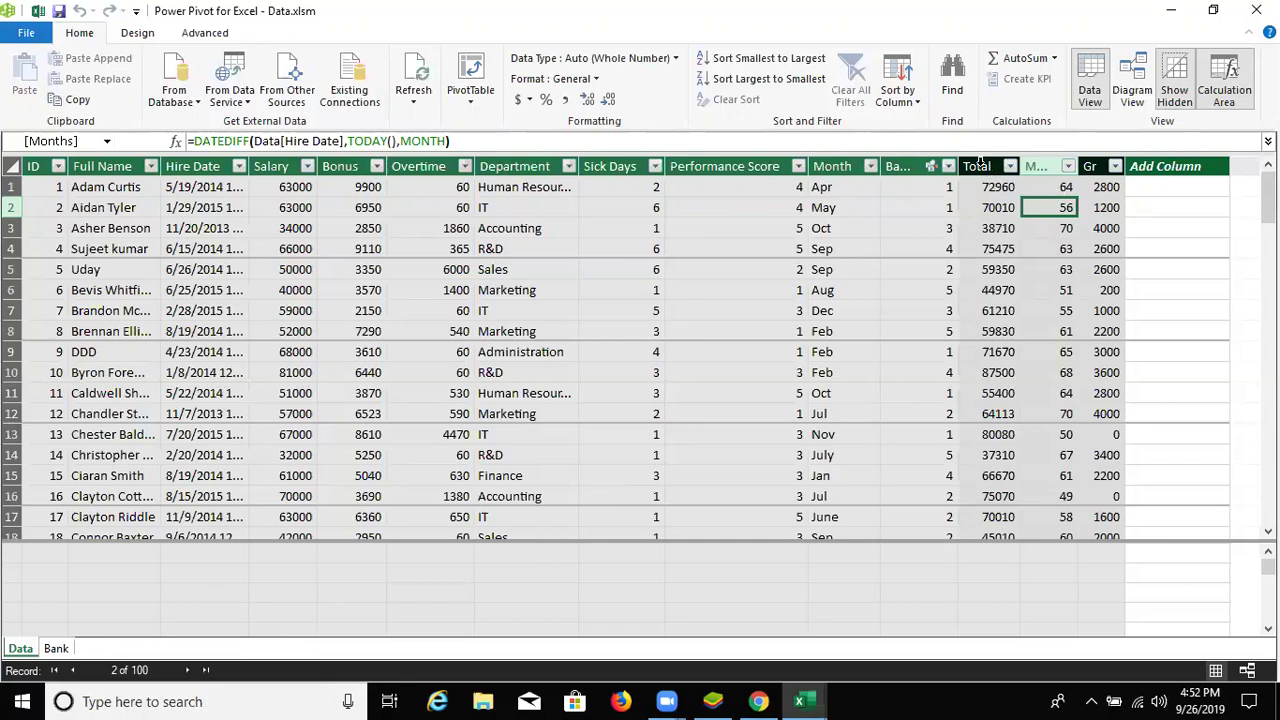
left_click_drag(980, 166, 1040, 166)
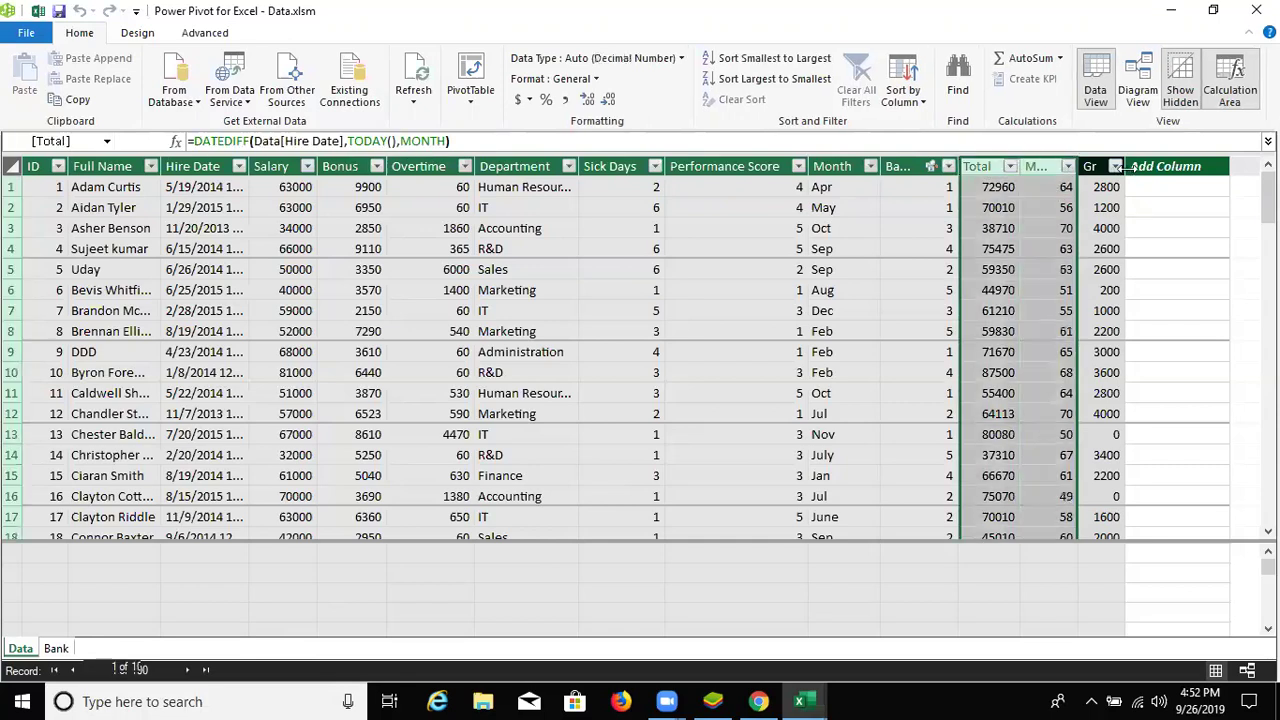
left_click_drag(1118, 168, 1100, 166)
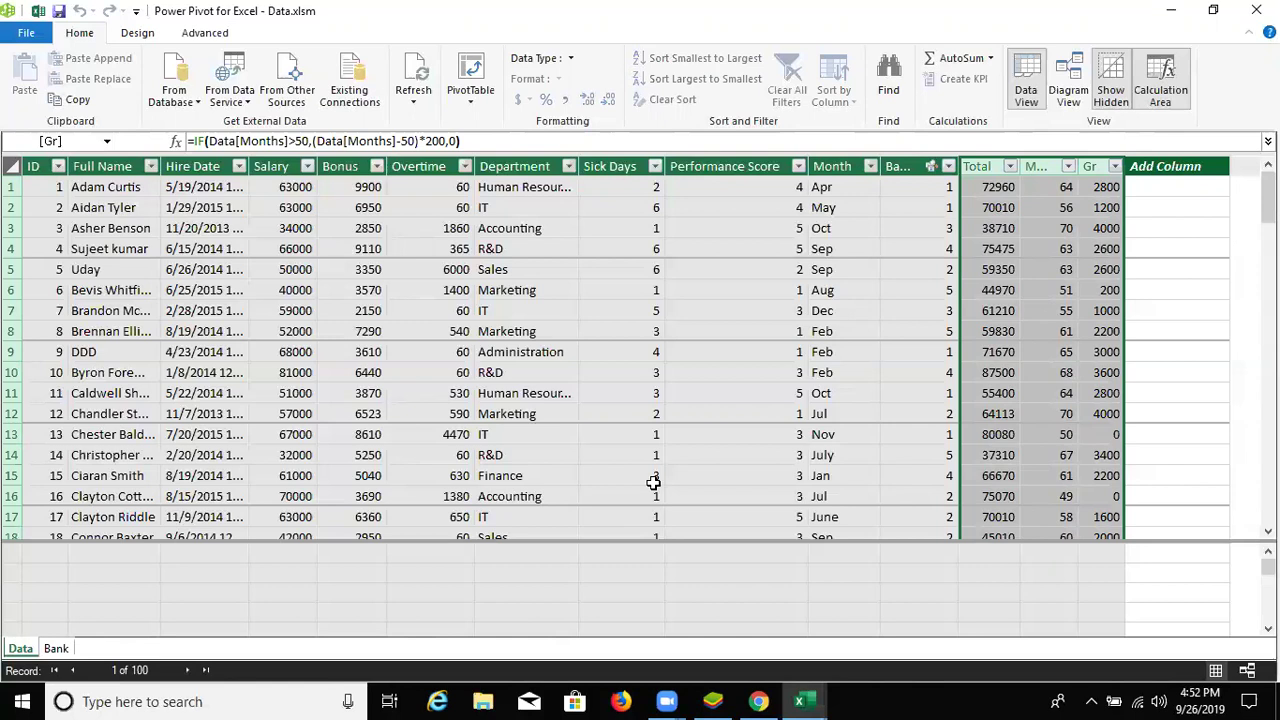
left_click(604, 476)
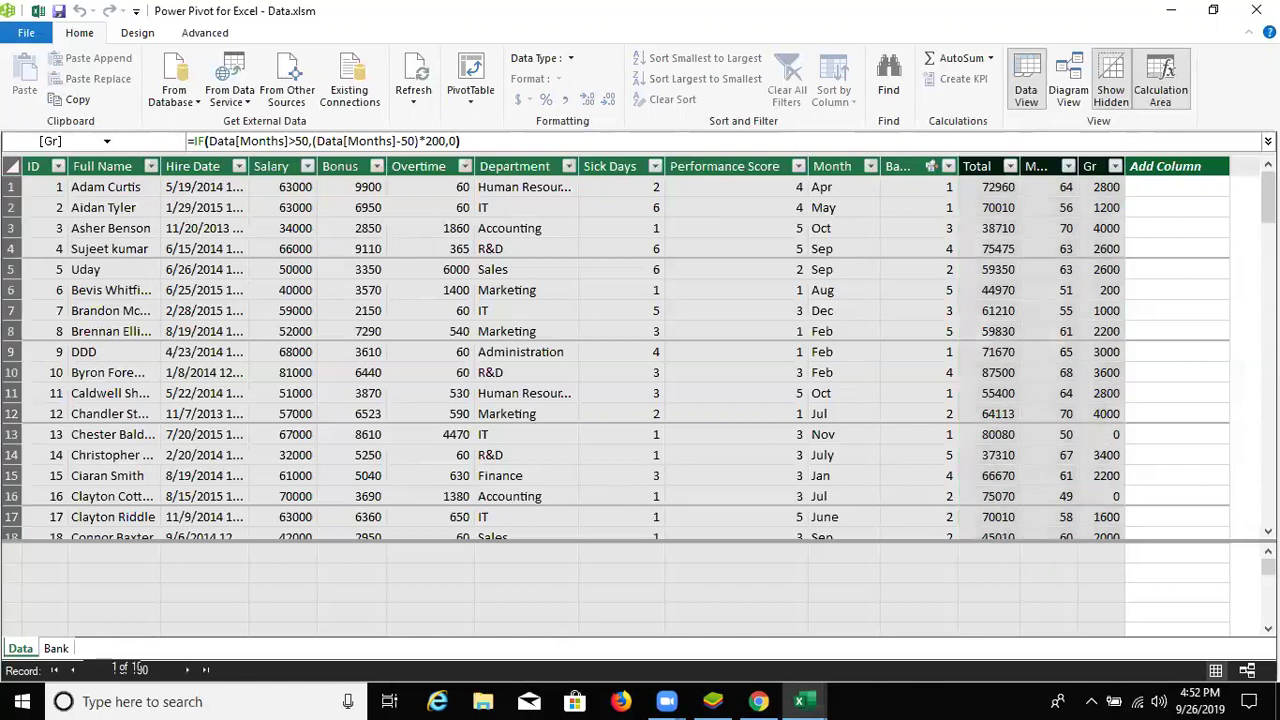
left_click(1160, 172)
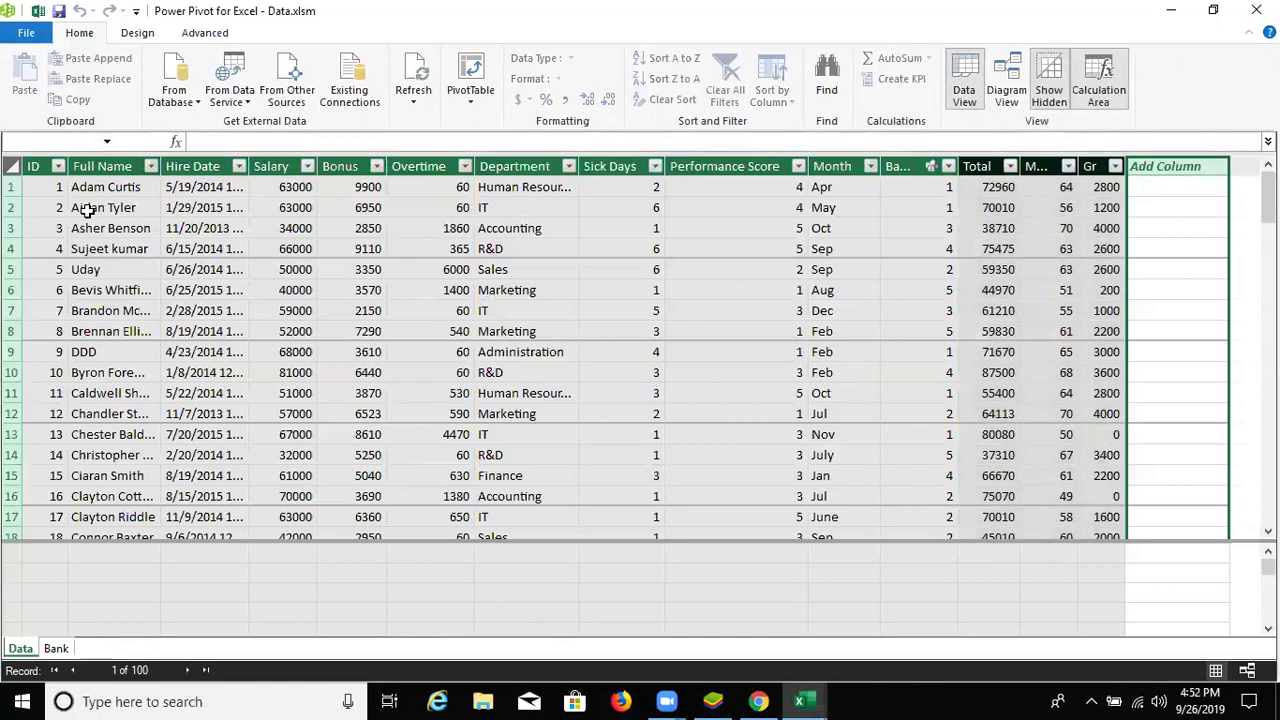
- Show the DAX function list with ALL selected to read its description
left_click(175, 143)
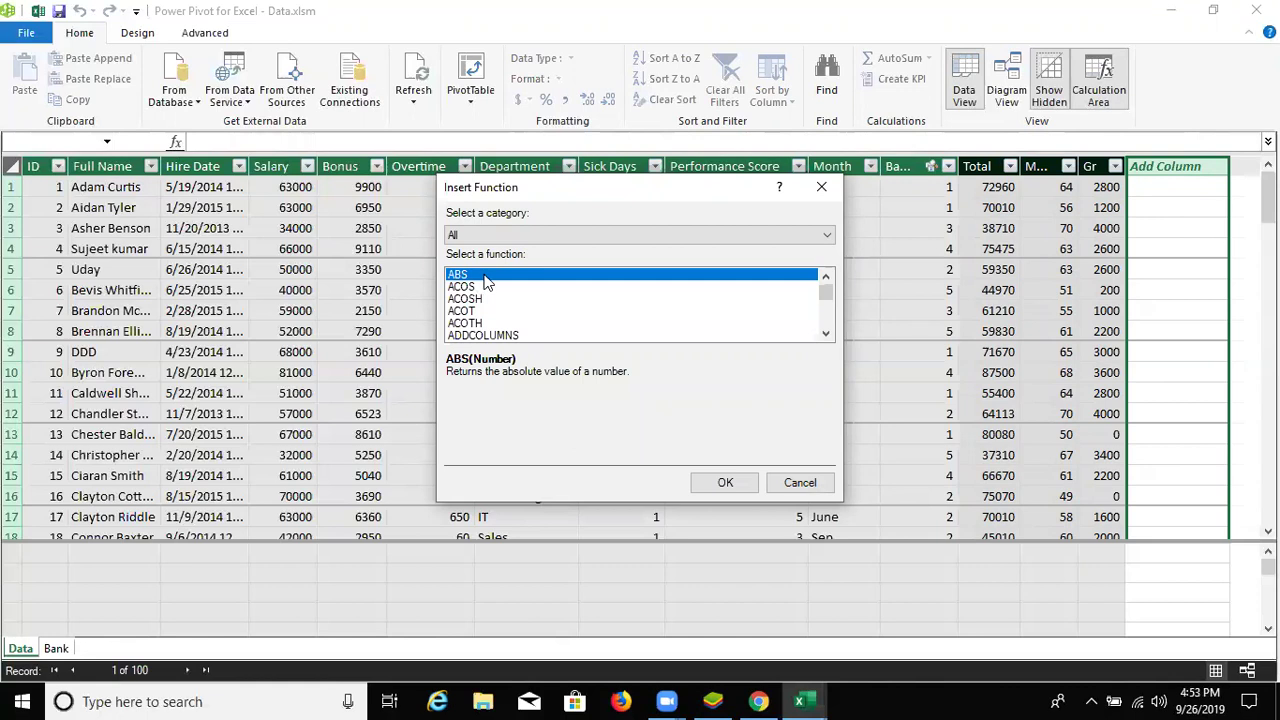
left_click(826, 333)
left_click(826, 333)
left_click(826, 333)
left_click(826, 333)
left_click(826, 333)
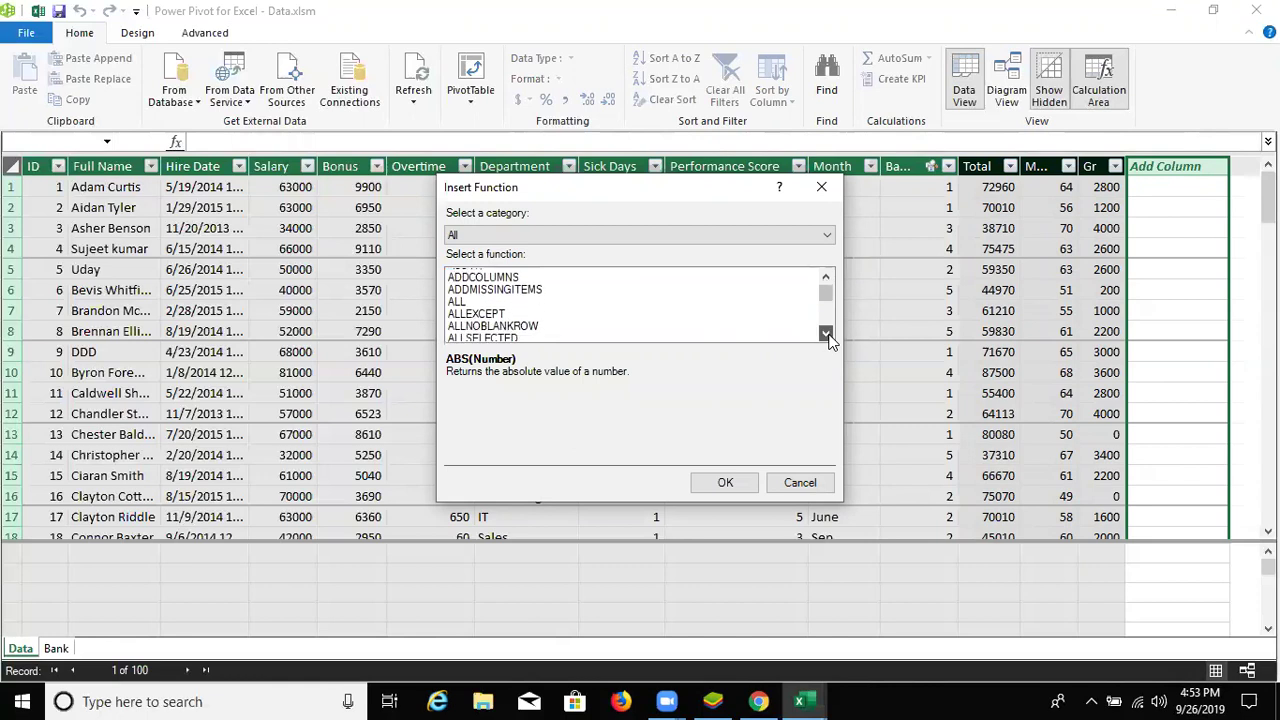
left_click(458, 299)
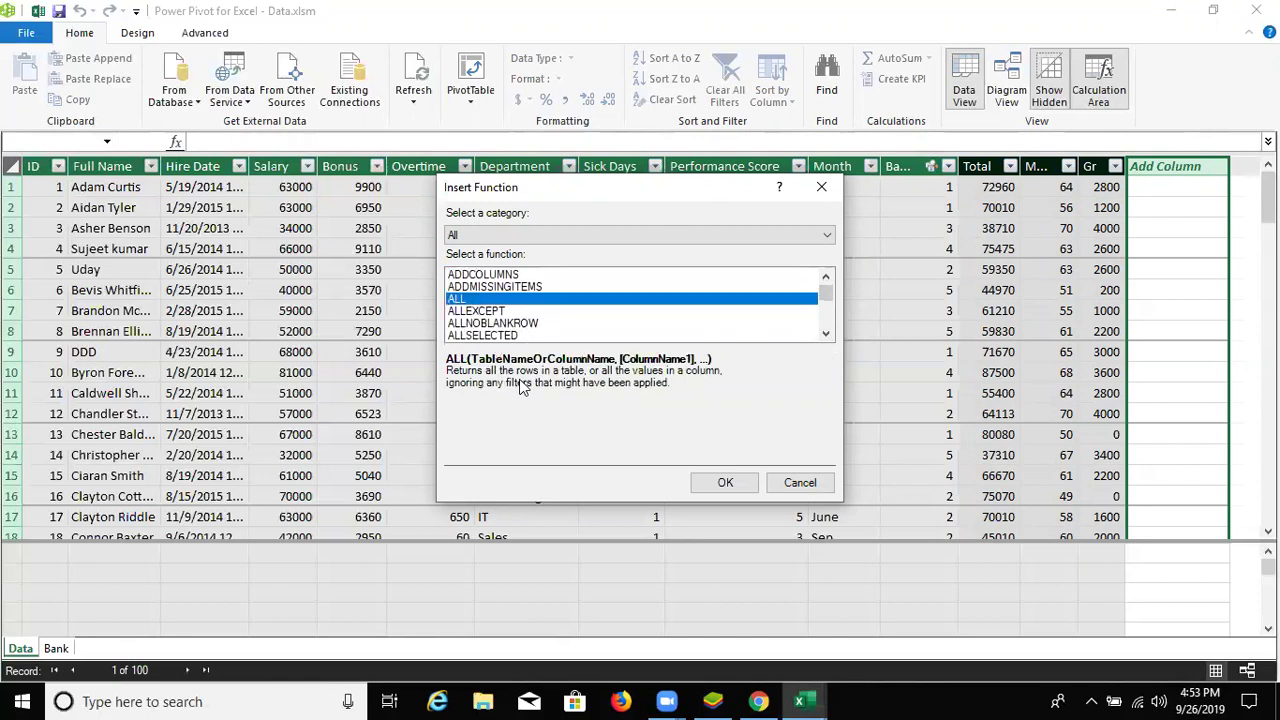
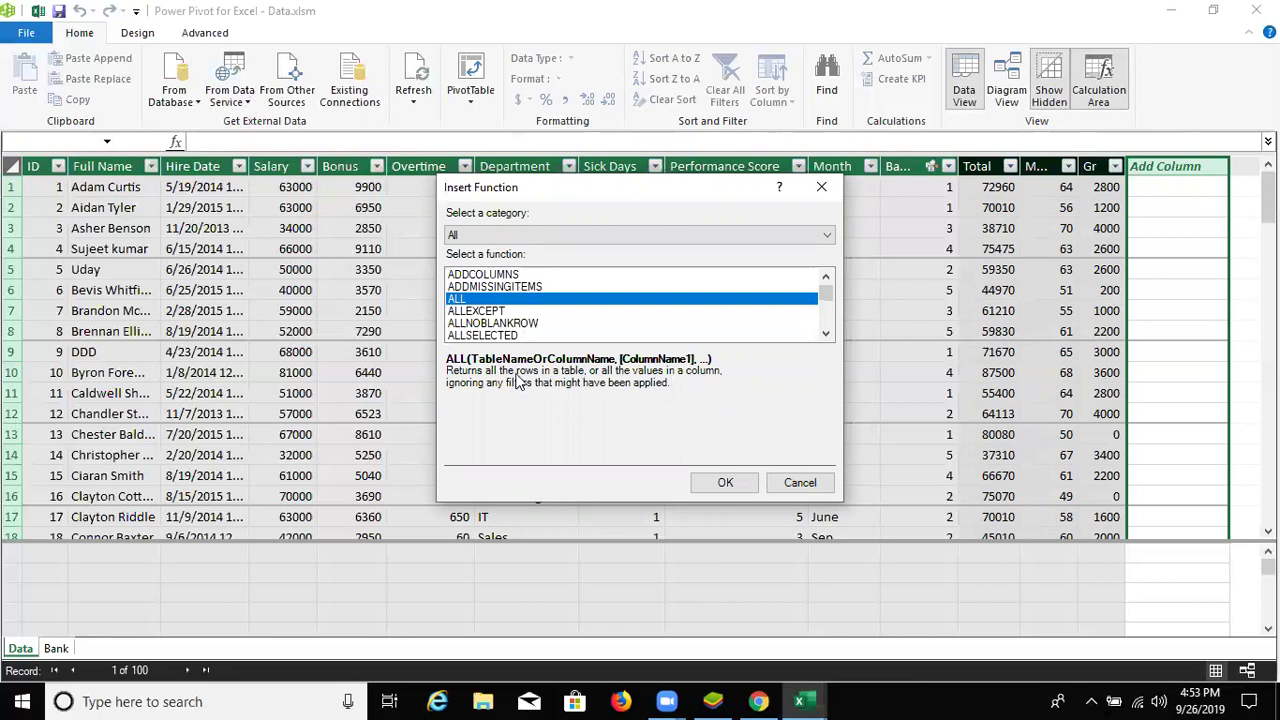
- Read the ALLSELECTED and AVERAGE descriptions in the Insert Function list
left_click(500, 336)
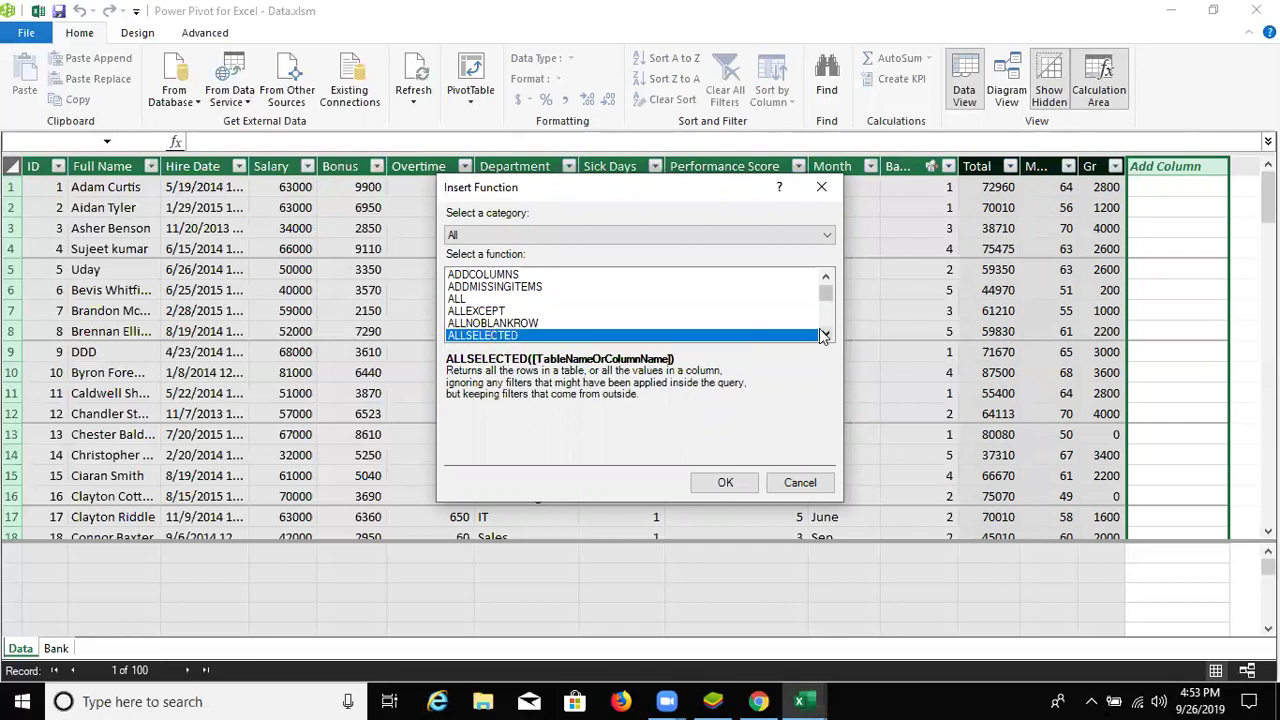
left_click(822, 333)
left_click(822, 333)
left_click(822, 333)
left_click(822, 333)
left_click(822, 333)
left_click(822, 333)
left_click(822, 333)
left_click(822, 333)
left_click(537, 313)
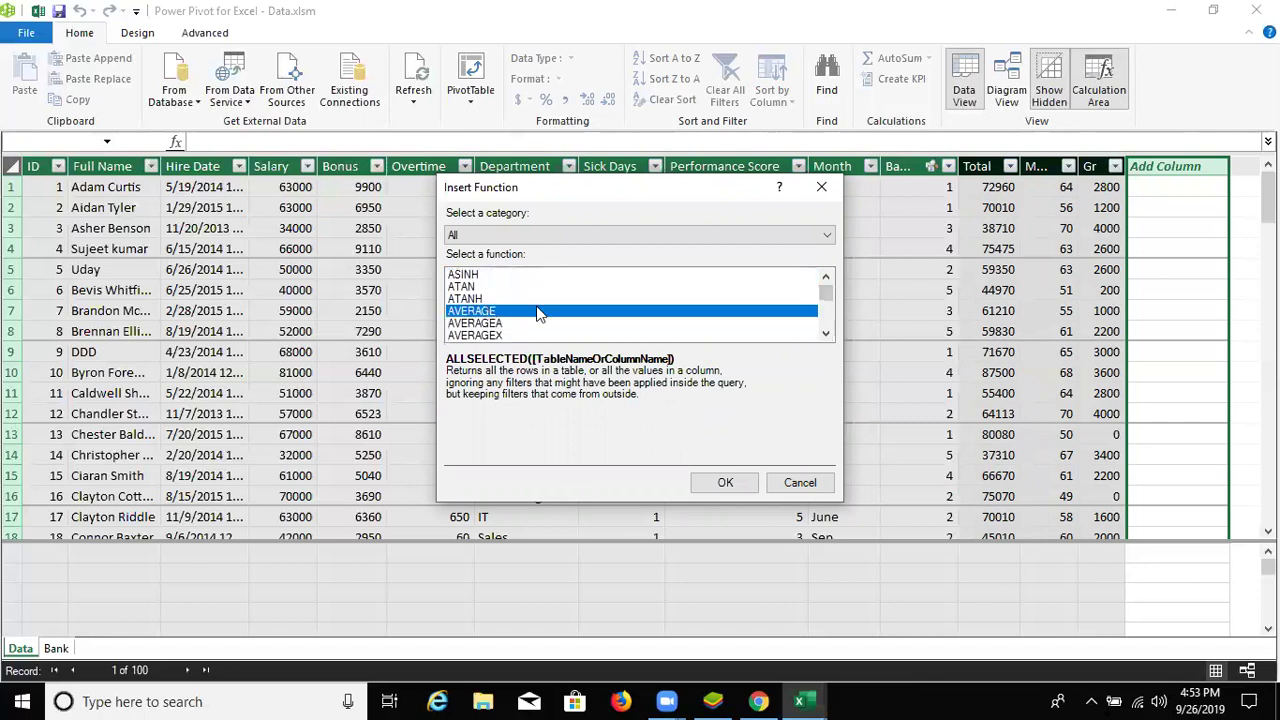
- Scroll further down to read the CALCULATE and CALENDAR descriptions
left_click(826, 334)
left_click(826, 334)
left_click(826, 334)
left_click(826, 334)
left_click(826, 334)
left_click(826, 334)
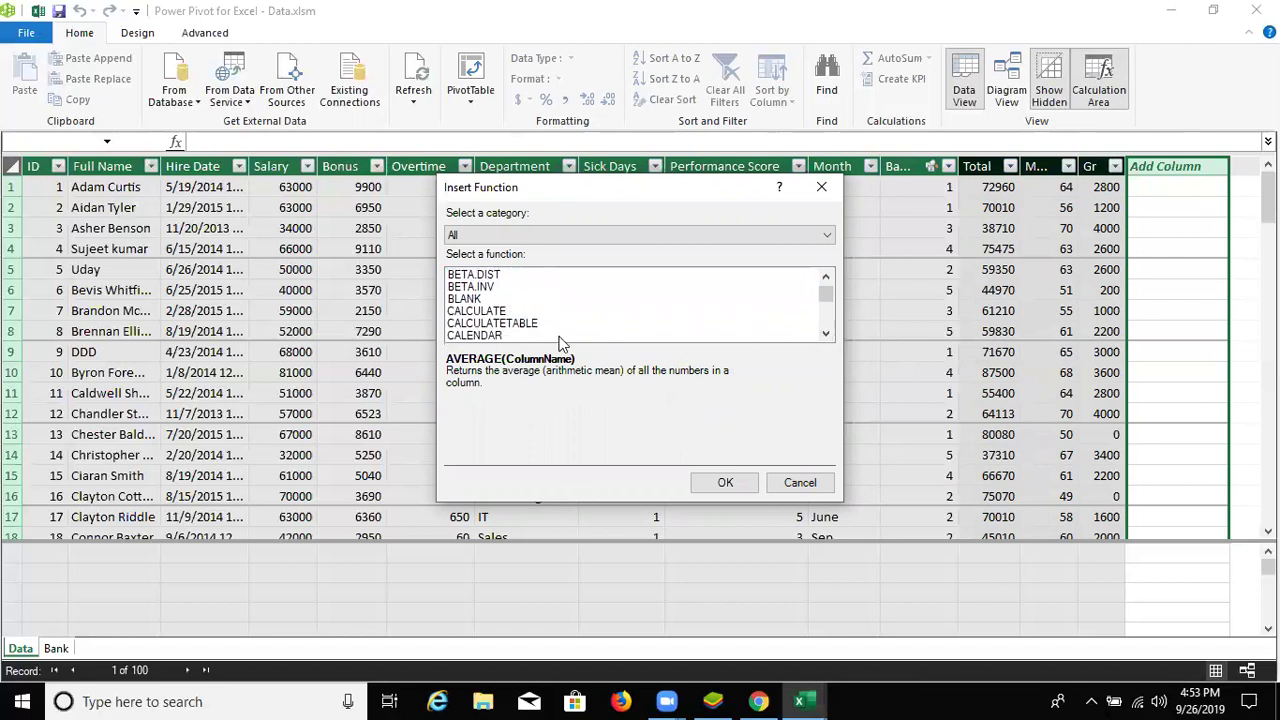
left_click(498, 313)
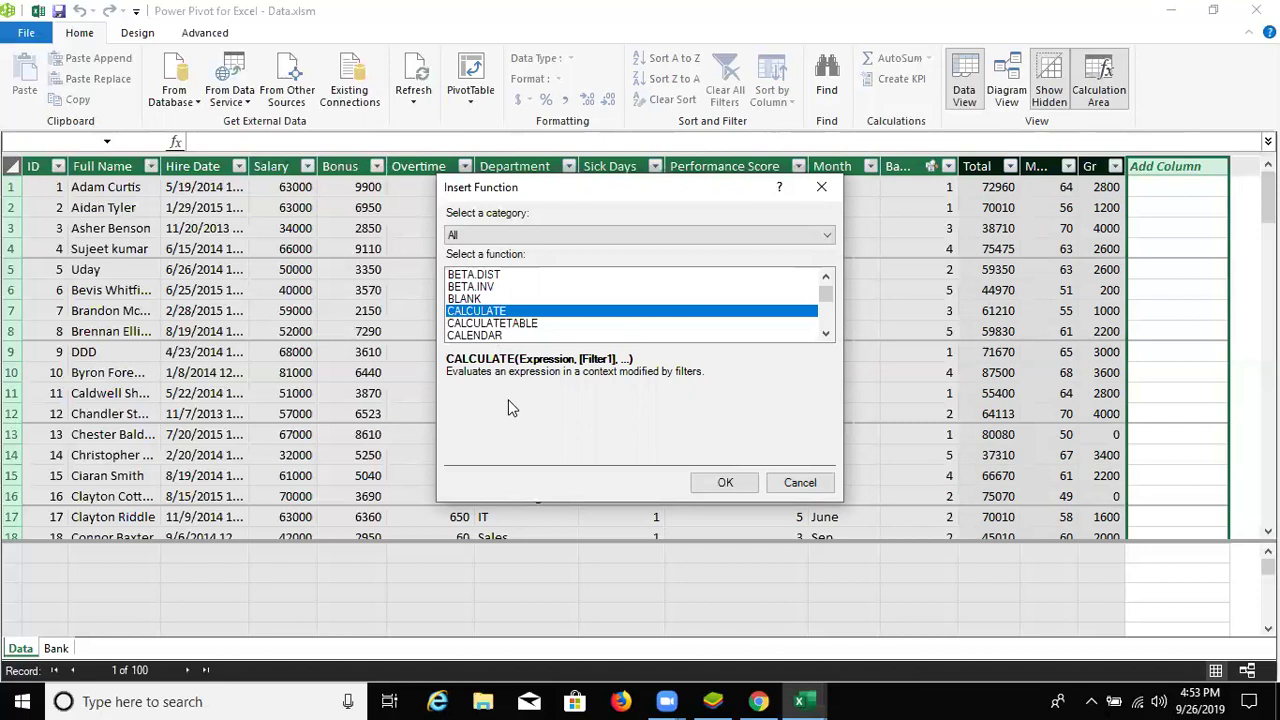
left_click(827, 337)
left_click(827, 337)
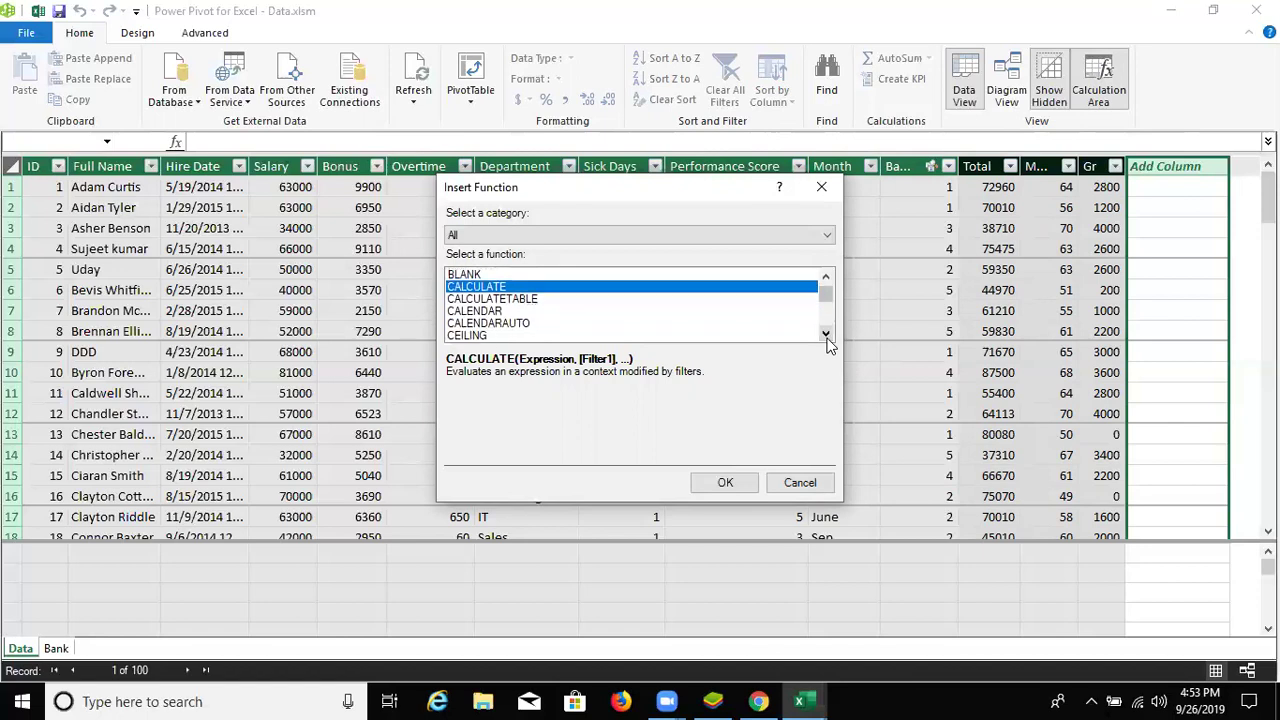
left_click(827, 335)
left_click(827, 335)
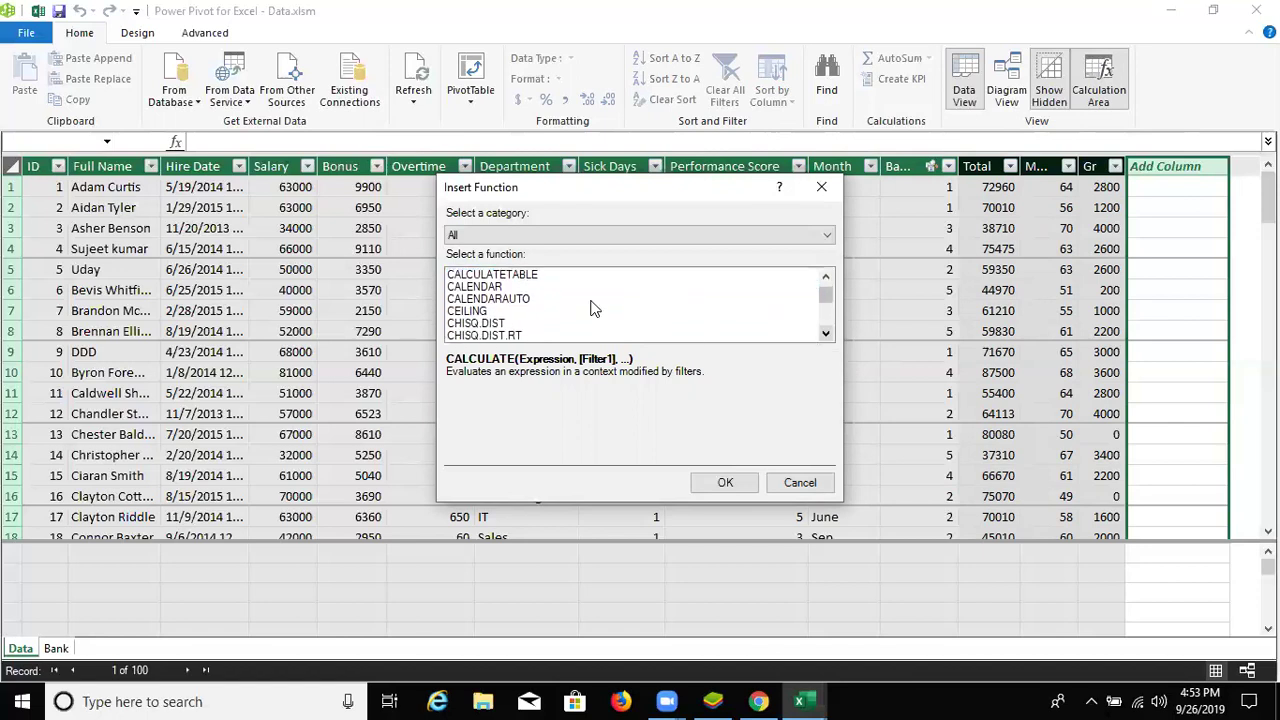
left_click(480, 288)
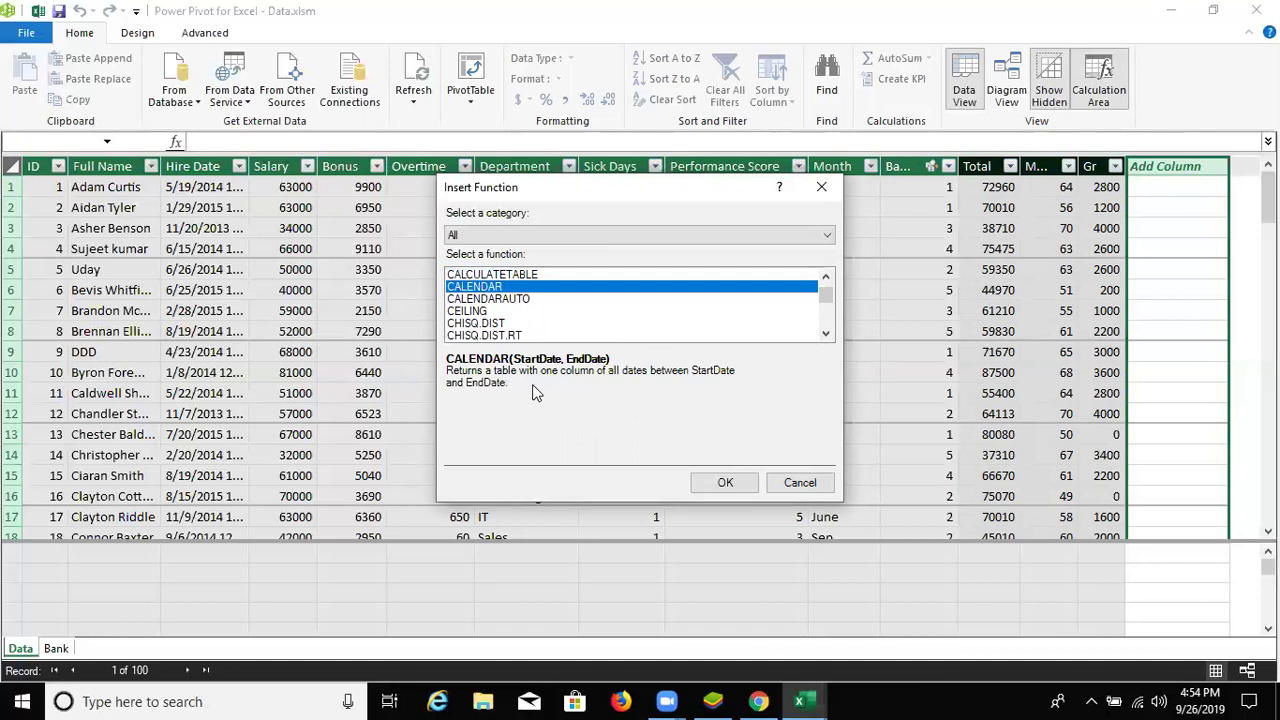
- Cancel the Insert Function dialog without inserting any function
left_click(827, 332)
left_click(827, 332)
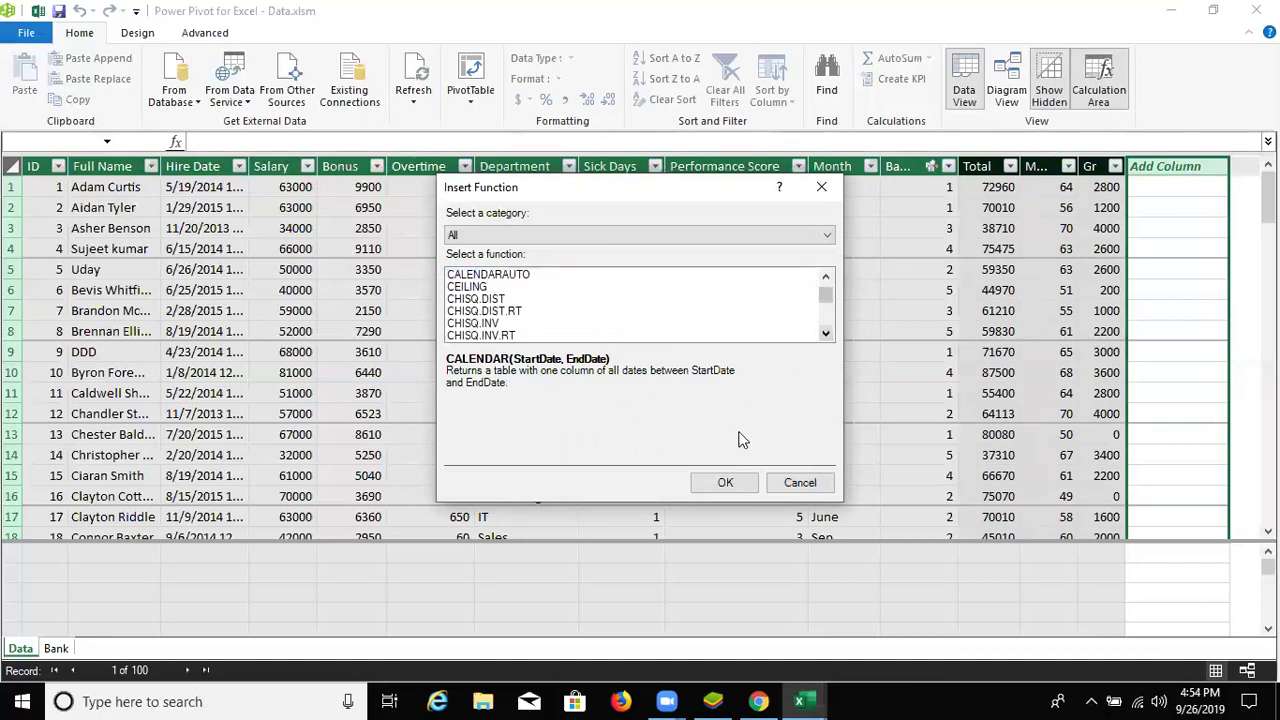
left_click(818, 484)
- Begin =CALCULATE(Data[Department], in the calculation cell under Sick Days
left_click(825, 553)
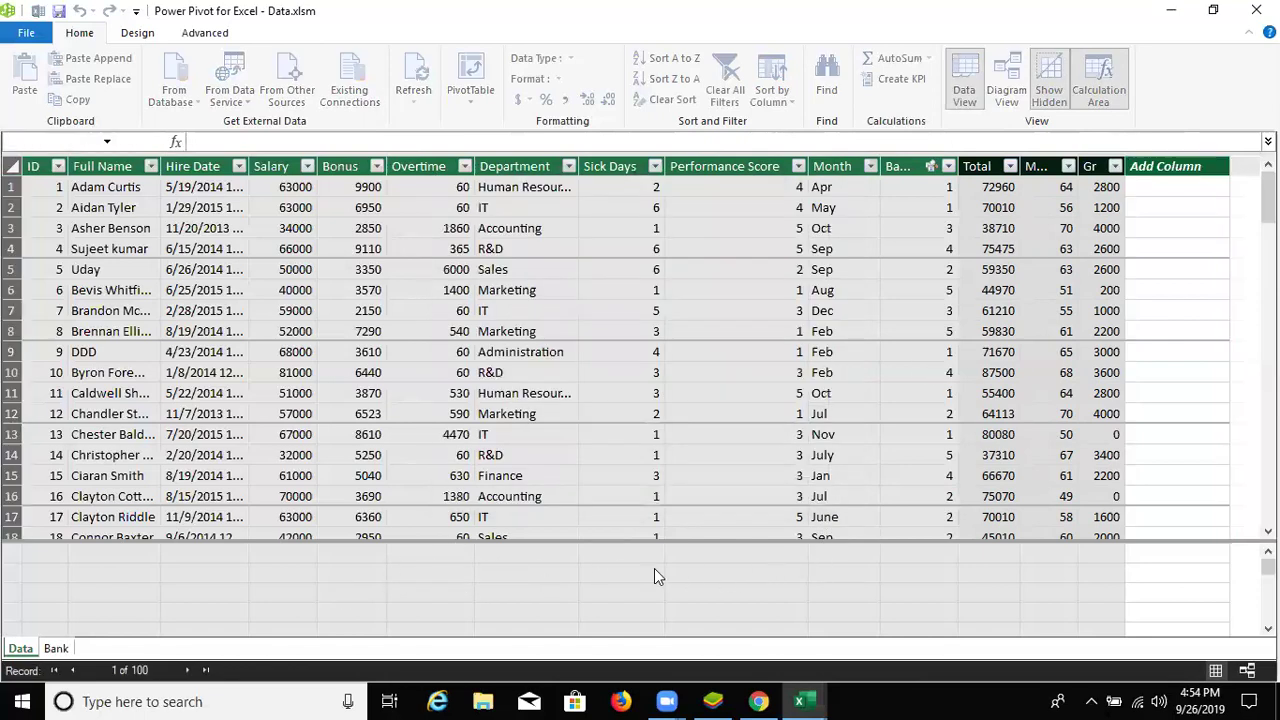
left_click(658, 573)
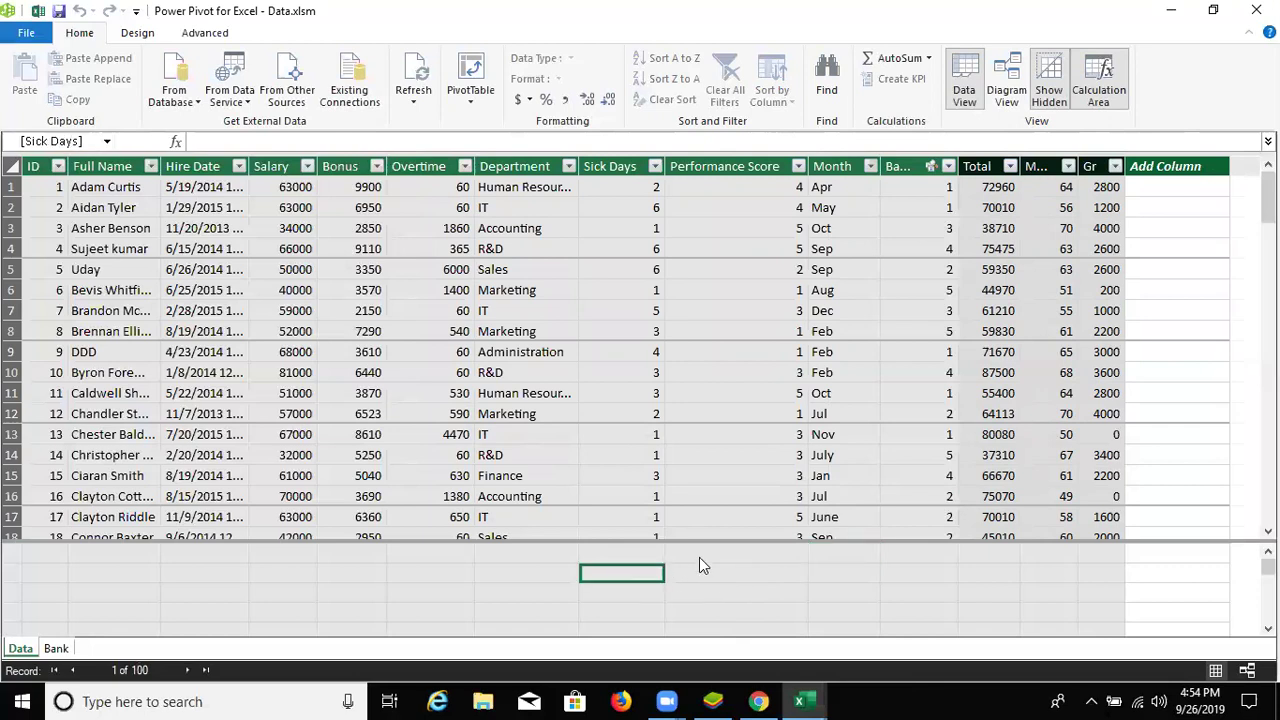
type("=")
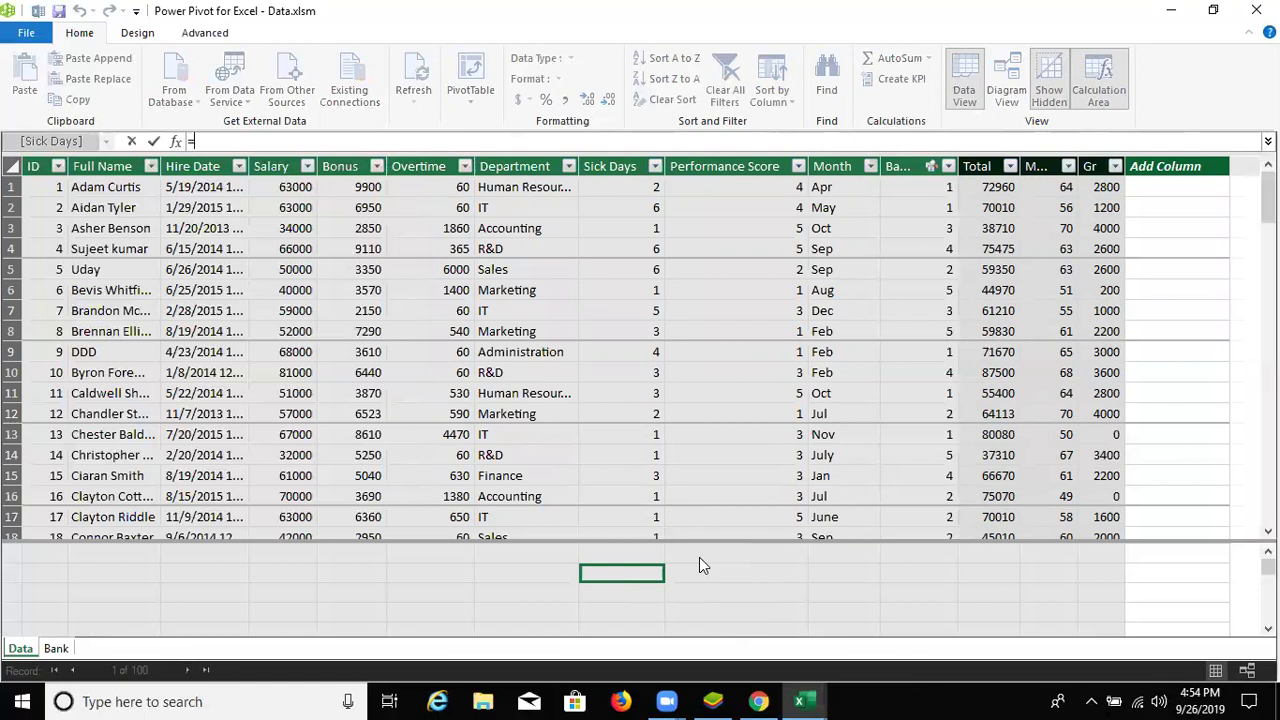
type("c")
type("a")
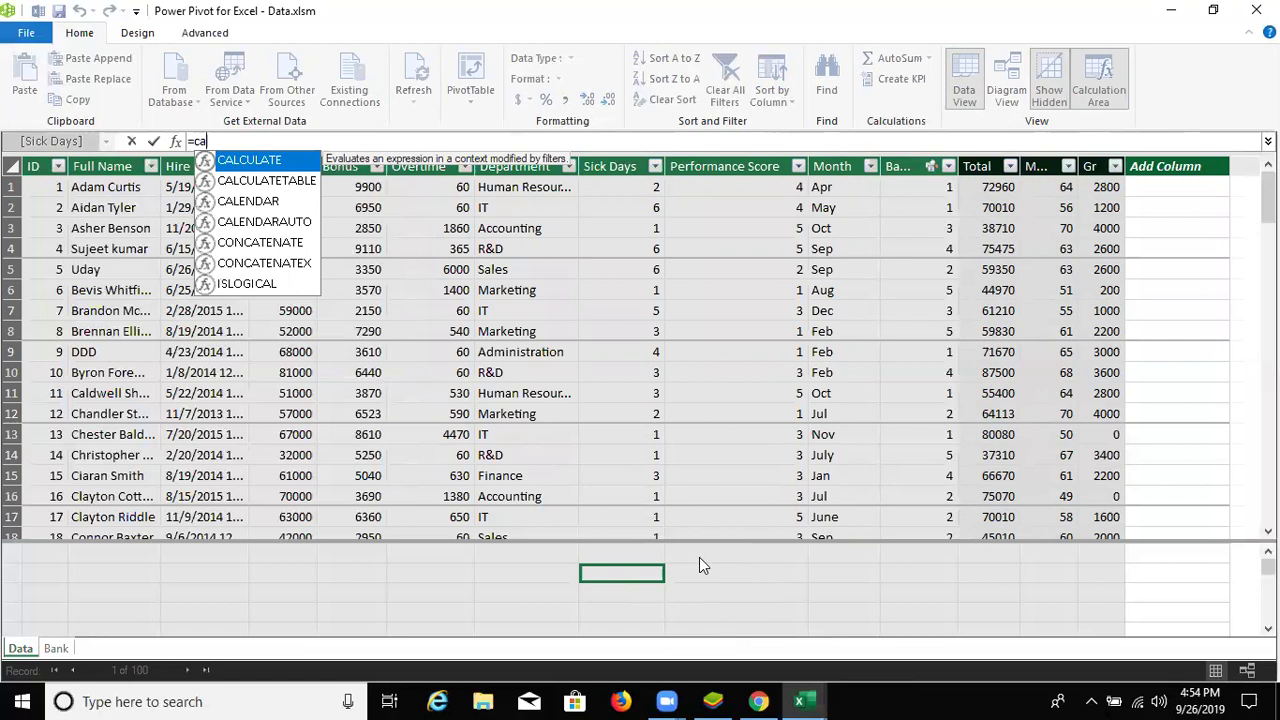
key("Tab")
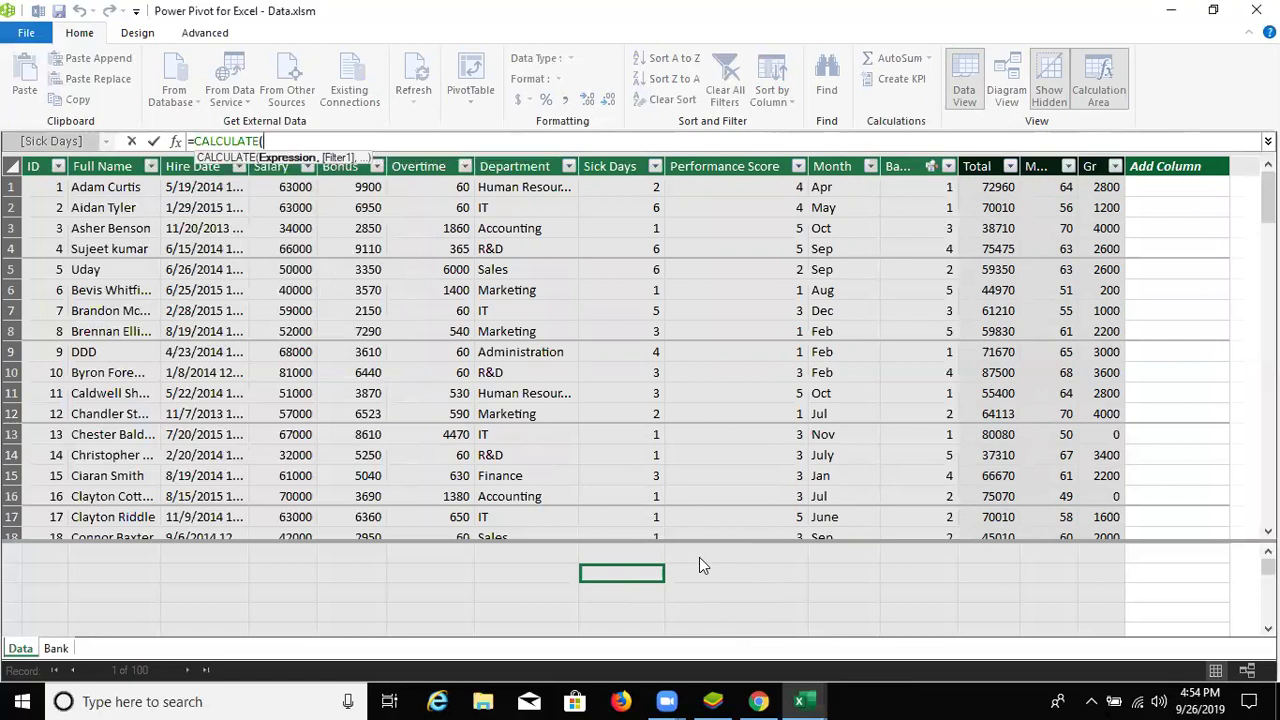
key("Escape")
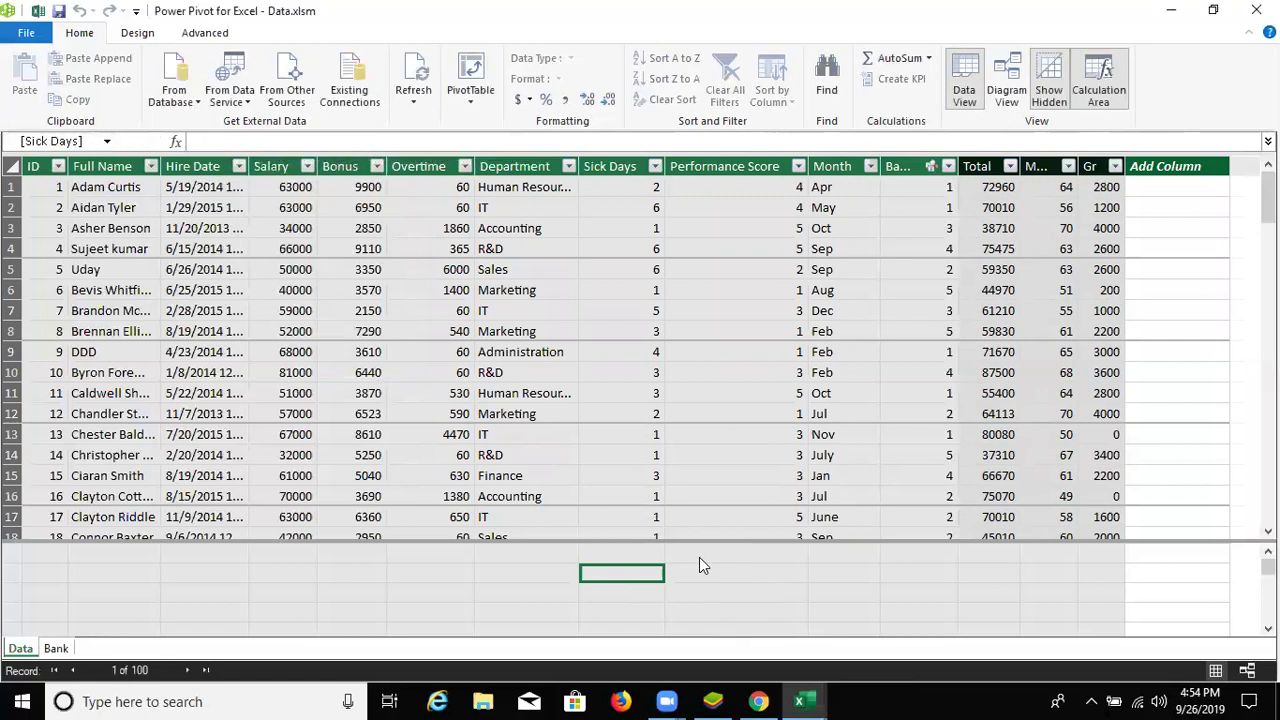
type("=")
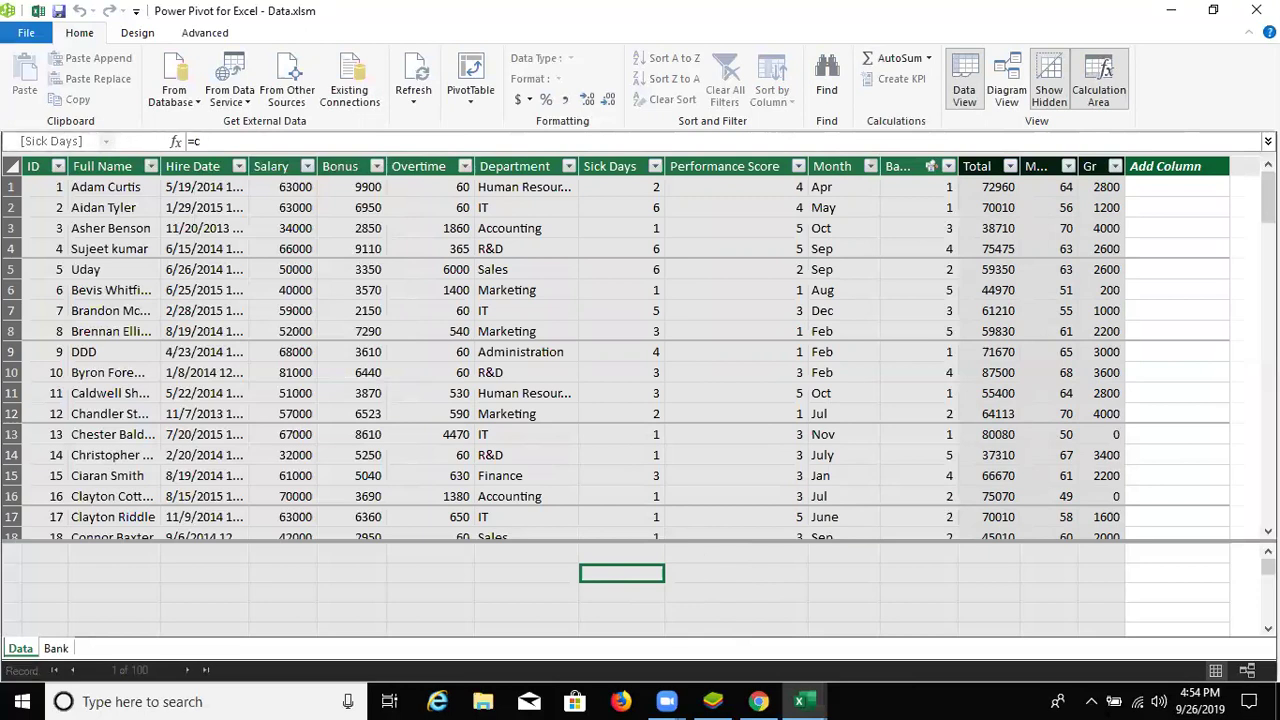
type("ca")
key("Tab")
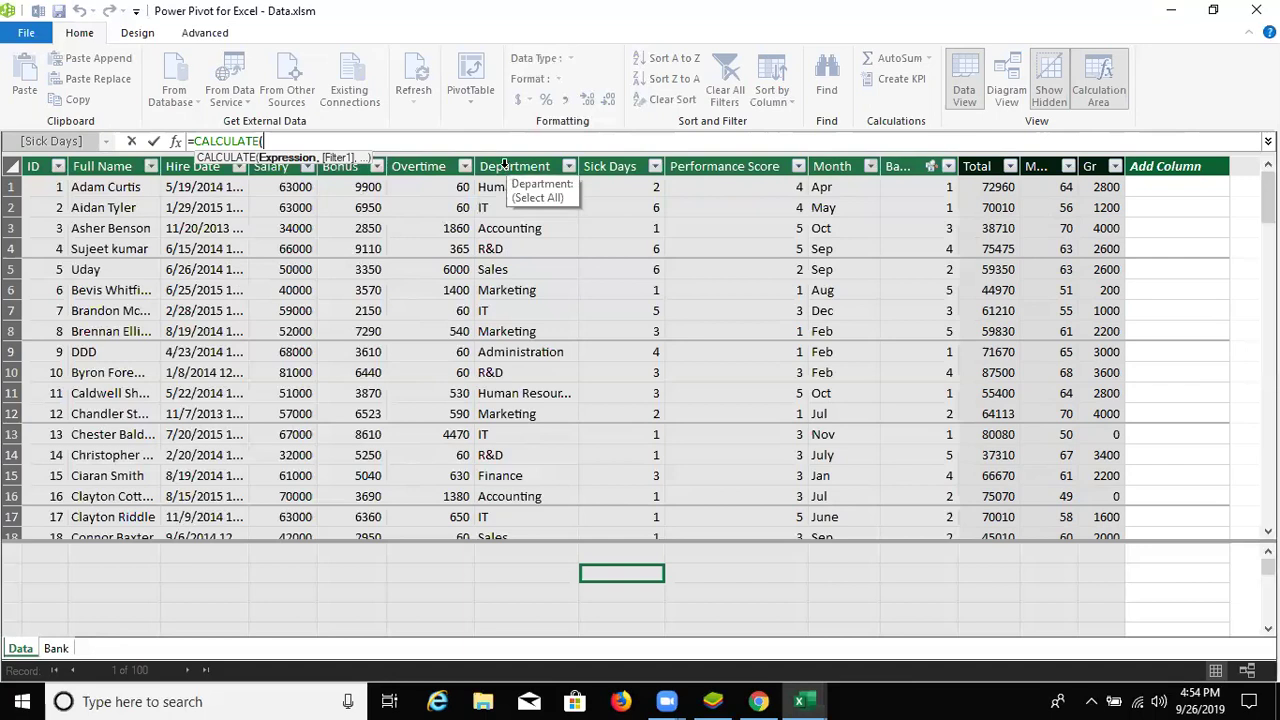
type("Data")
left_click(504, 165)
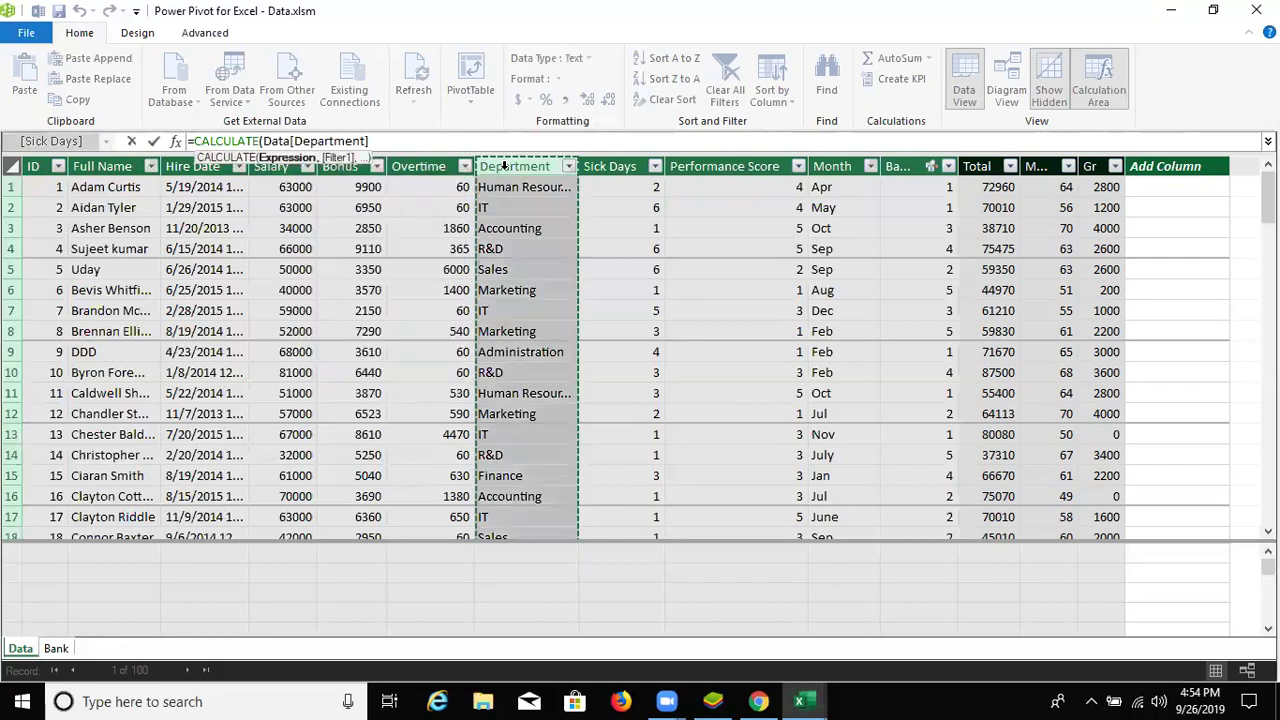
type(",")
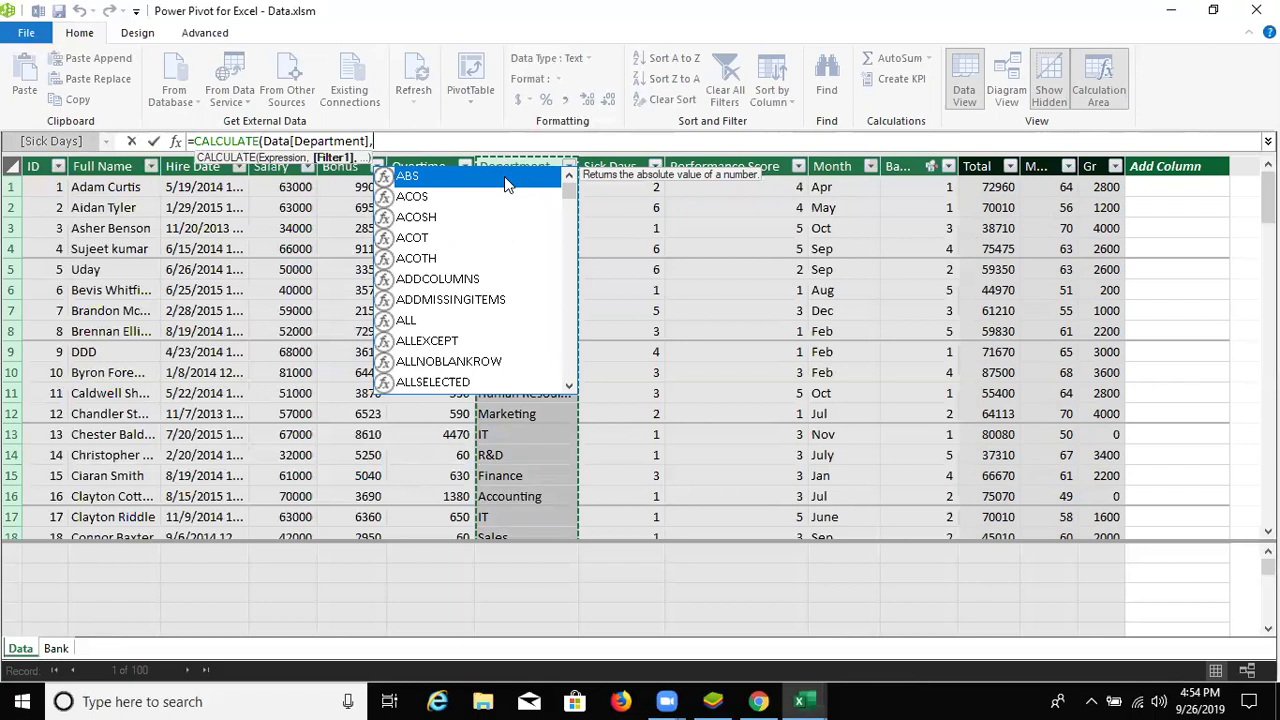
- Add ALL(Data[Department]) as the filter and commit the measure
key("Down")
key("Down")
key("Down")
key("Down")
key("Down")
key("Down")
key("Down")
key("Down")
key("Down")
key("Down")
key("Down")
key("Down")
key("Down")
key("Up")
key("Up")
key("Up")
key("Up")
key("Up")
key("Up")
key("Up")
key("Up")
key("Up")
key("Up")
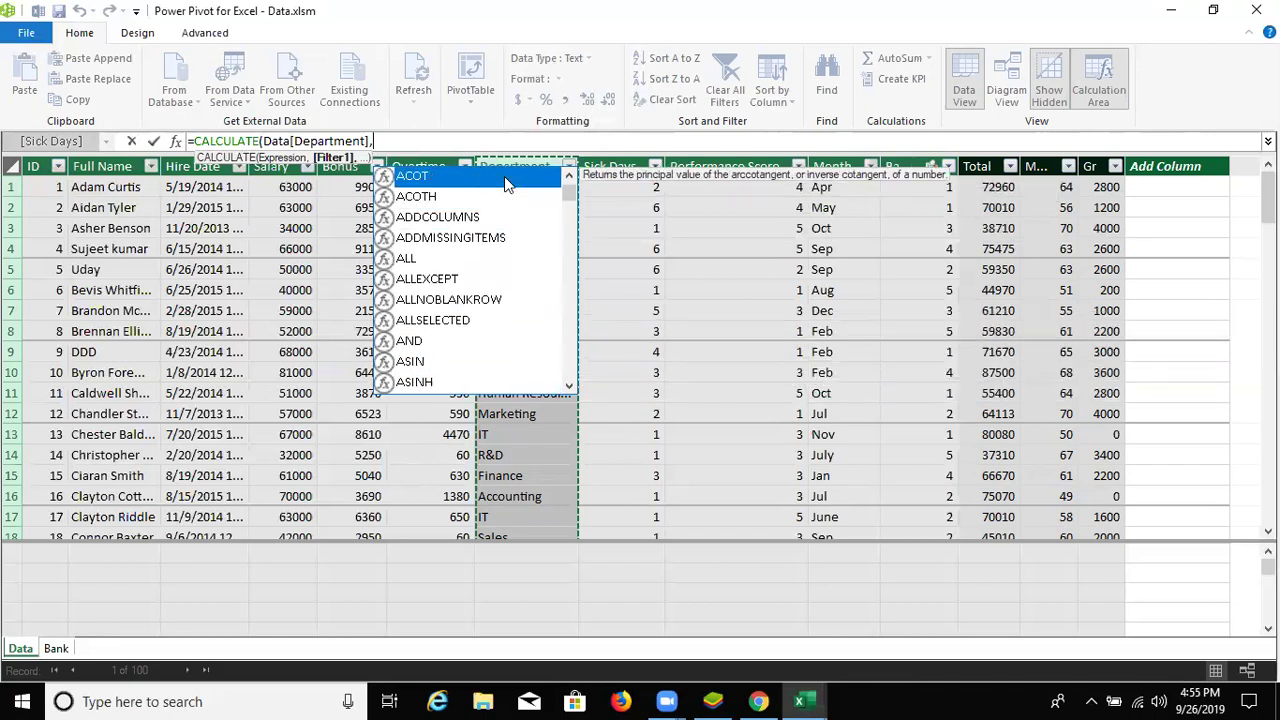
key("Down")
key("Down")
key("Down")
key("Down")
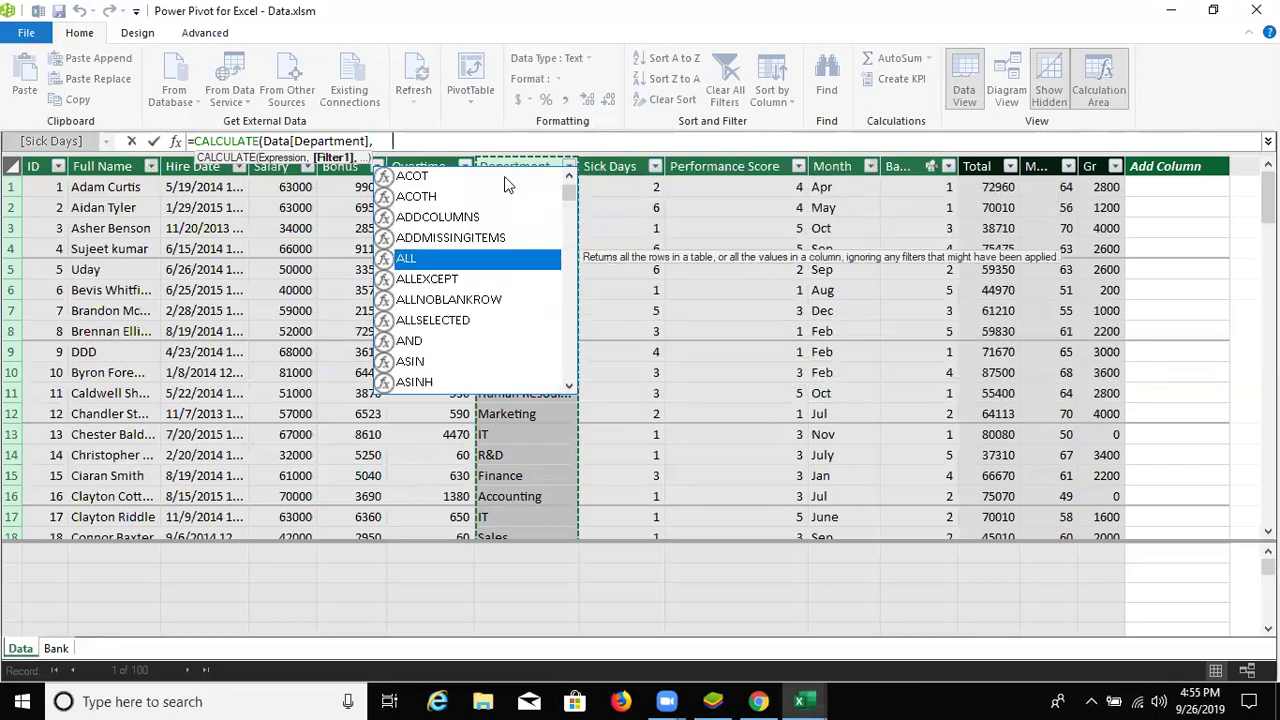
key("Tab")
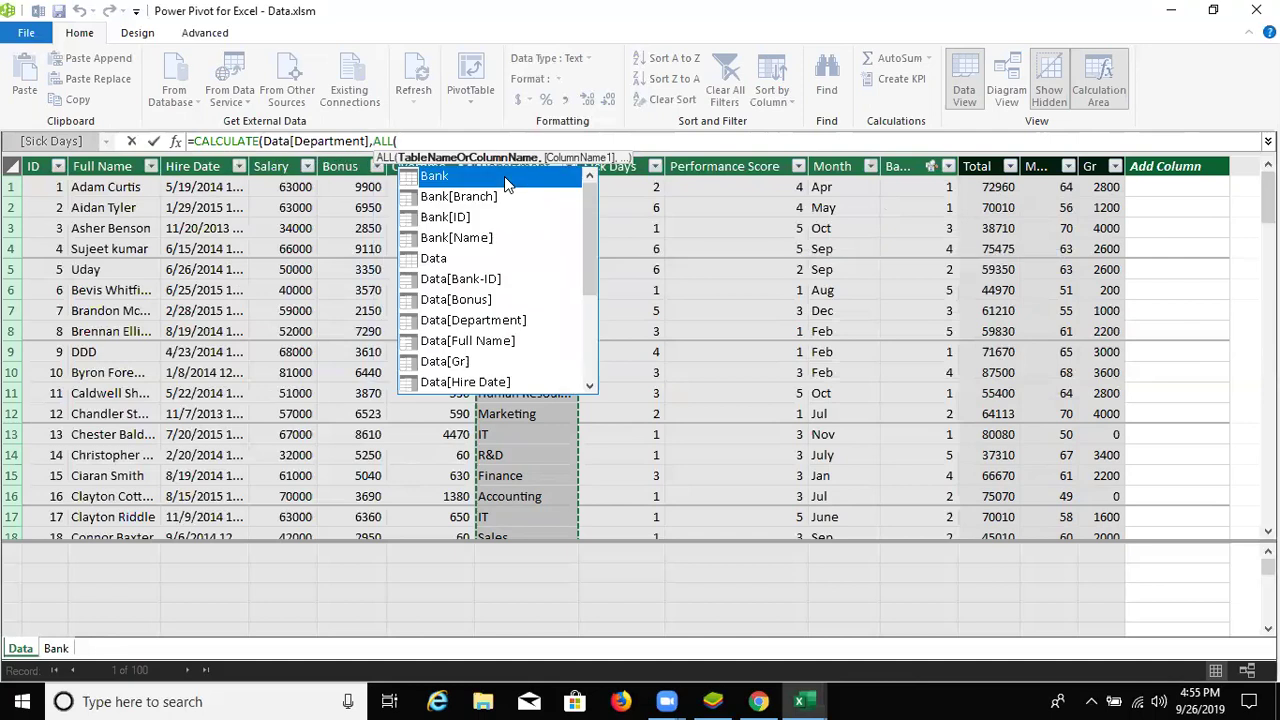
key("Down")
key("Down")
key("Down")
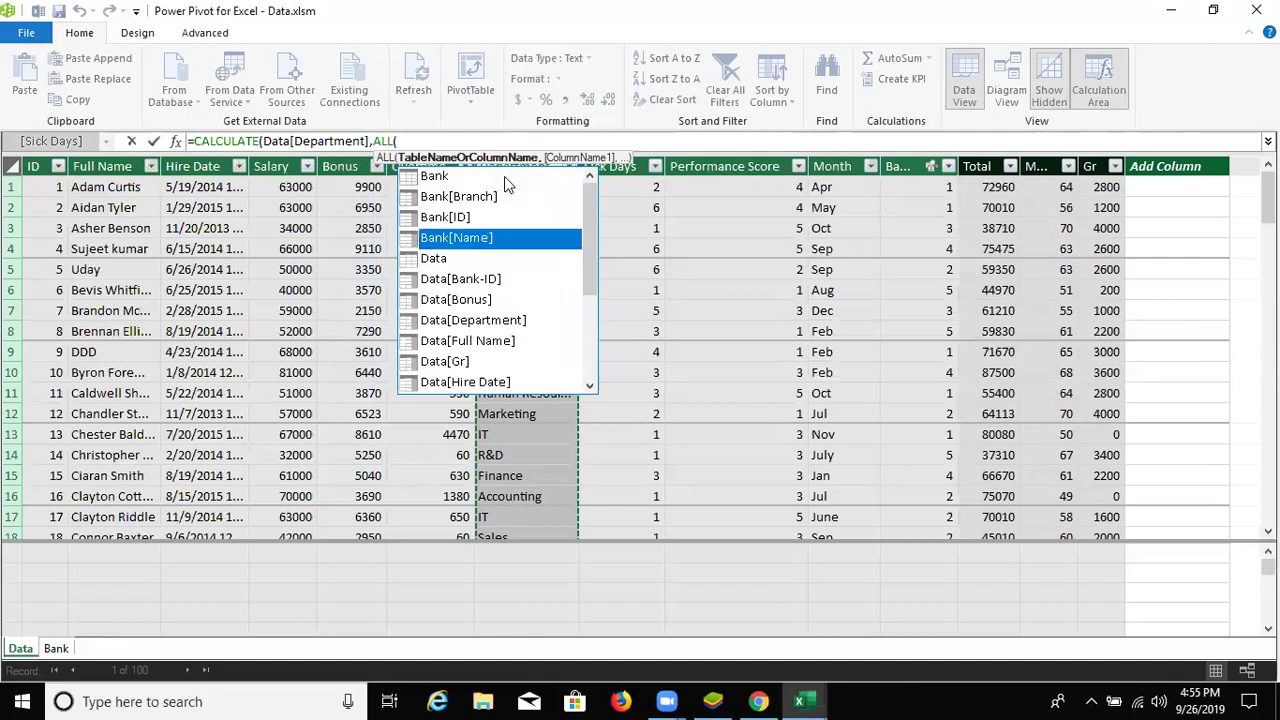
key("Down")
key("Down")
key("Down")
key("Down")
key("Down")
key("Down")
key("Down")
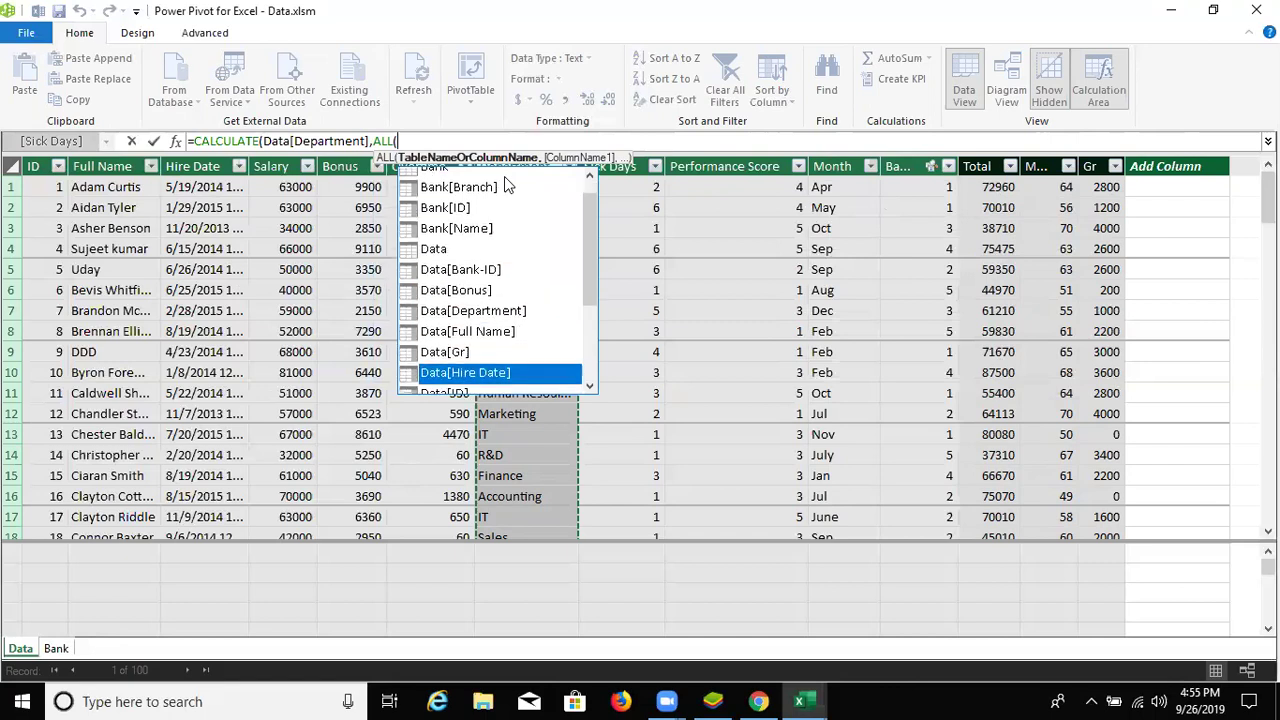
key("Down")
key("Down")
key("Down")
key("Down")
key("Down")
key("Down")
key("Down")
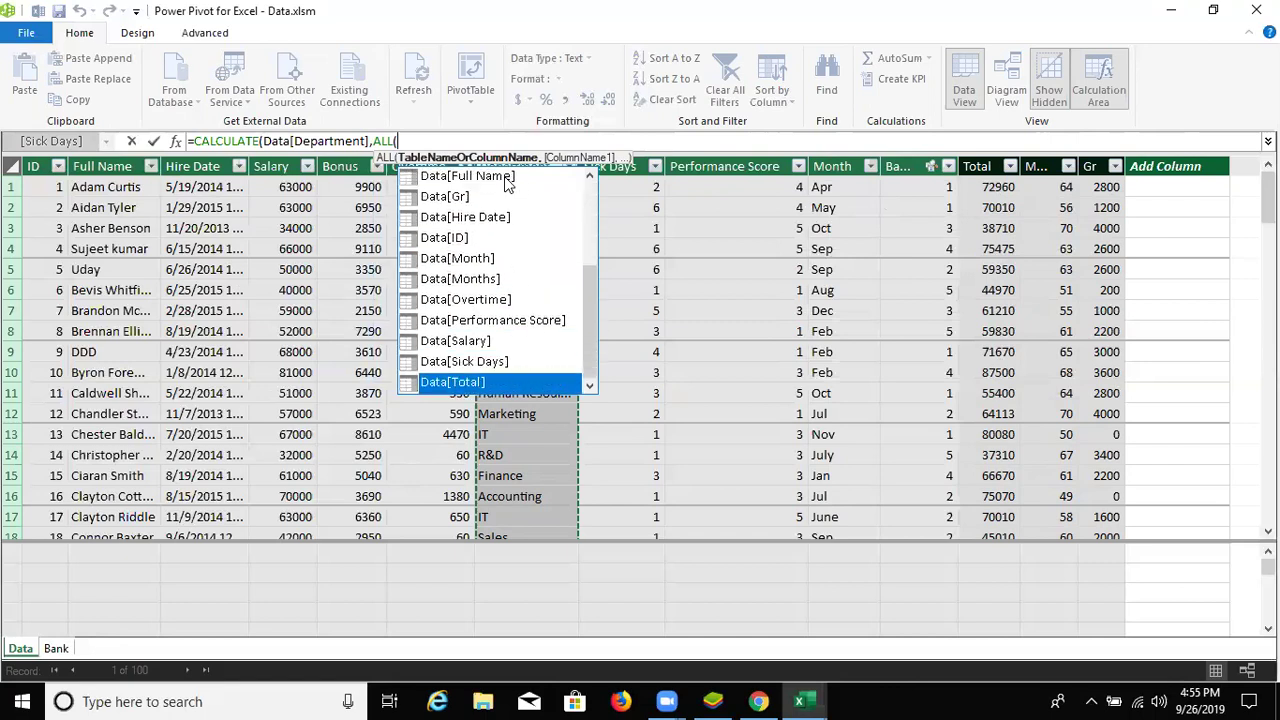
key("Up")
key("Up")
key("Up")
key("Up")
key("Up")
key("Up")
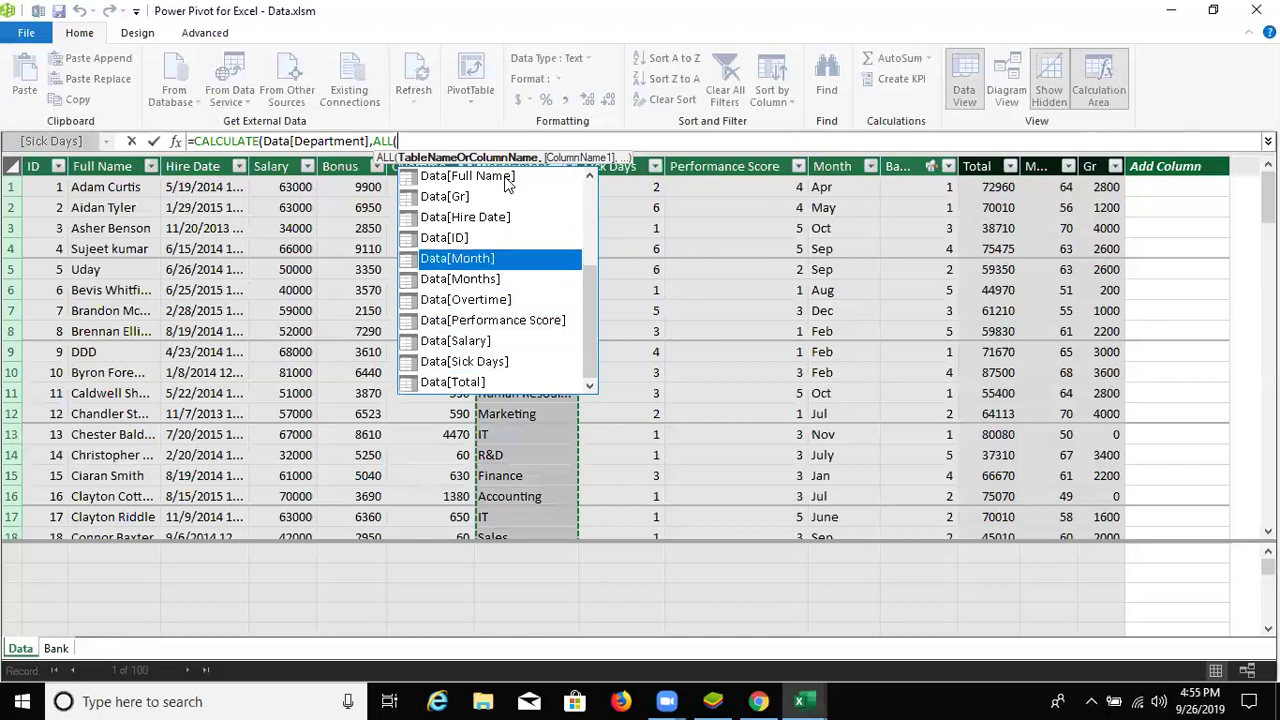
key("Up")
key("Up")
key("Up")
key("Up")
key("Up")
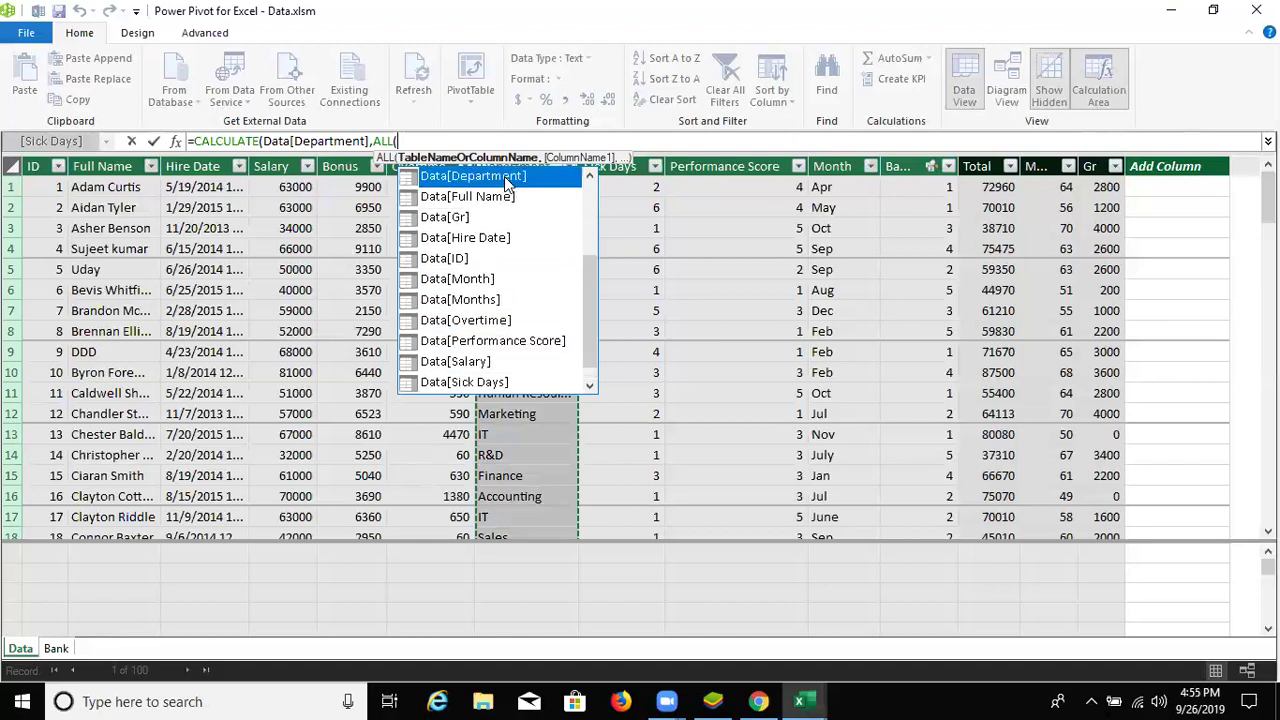
key("Up")
key("Down")
key("Tab")
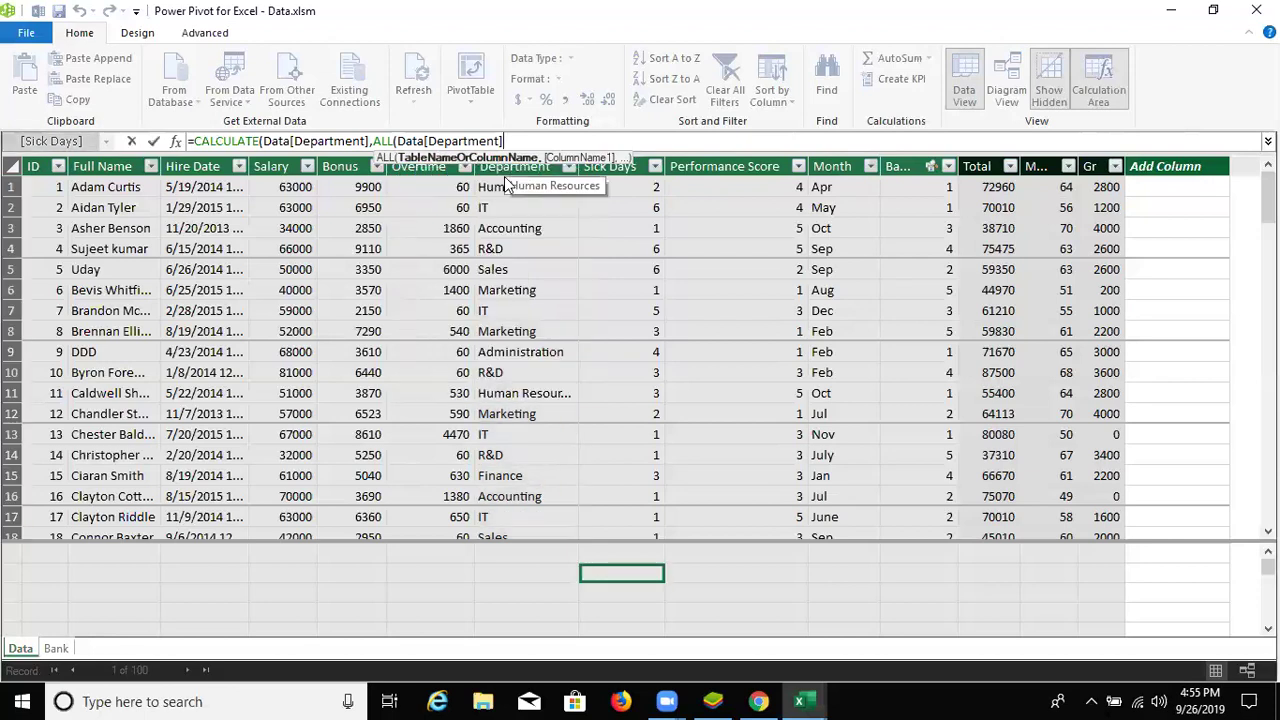
type(")")
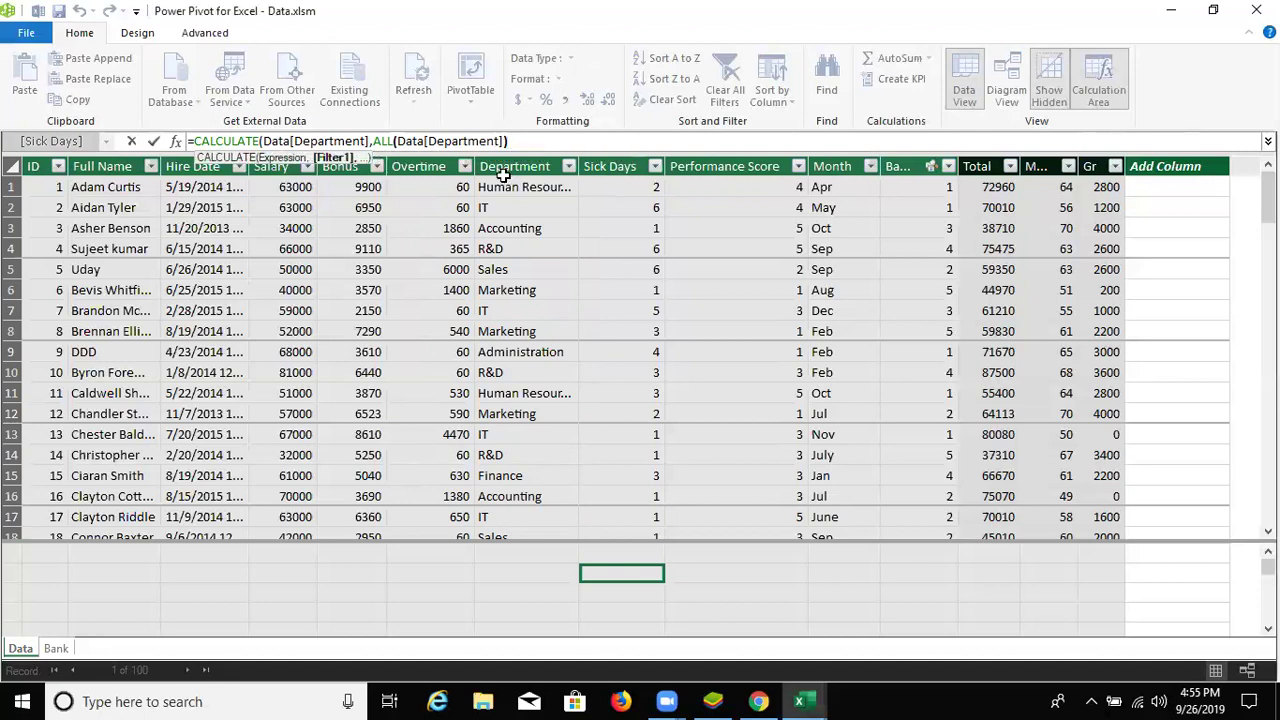
type(")")
key("Return")
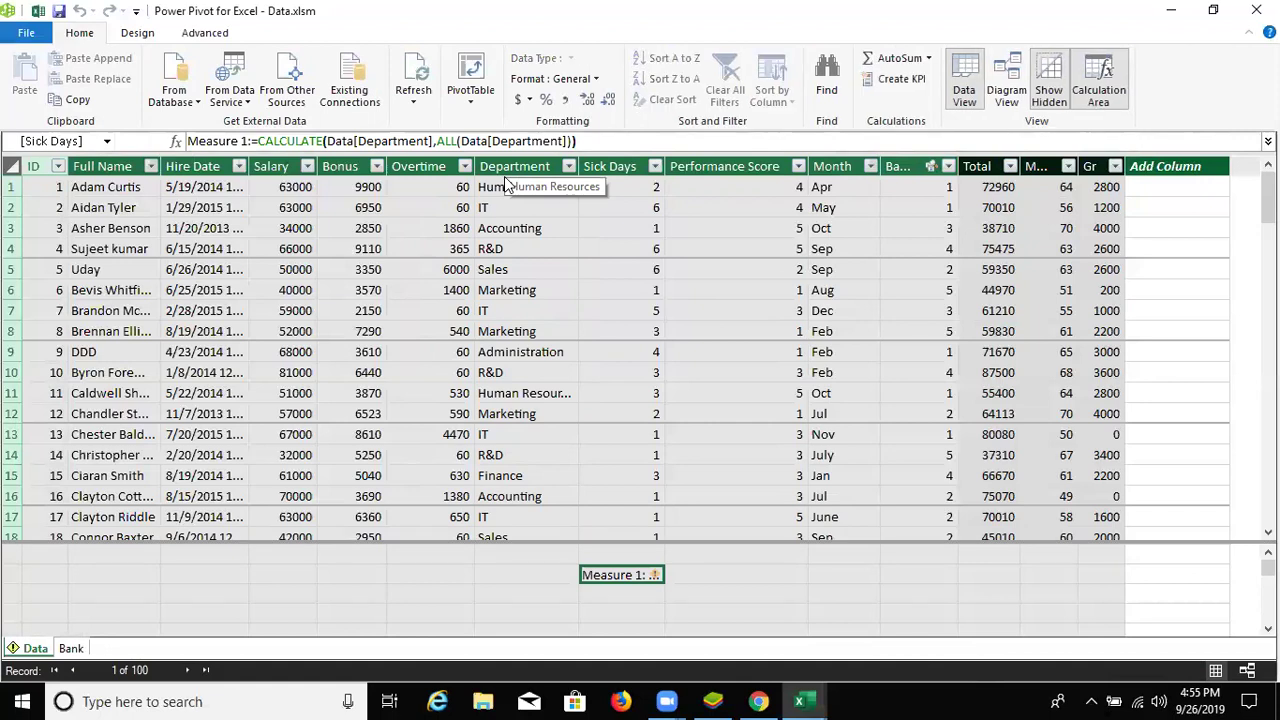
- Swap Measure 1's ALL filter for "IT", dismiss the invalid-expression error, then delete the measure
key("Down")
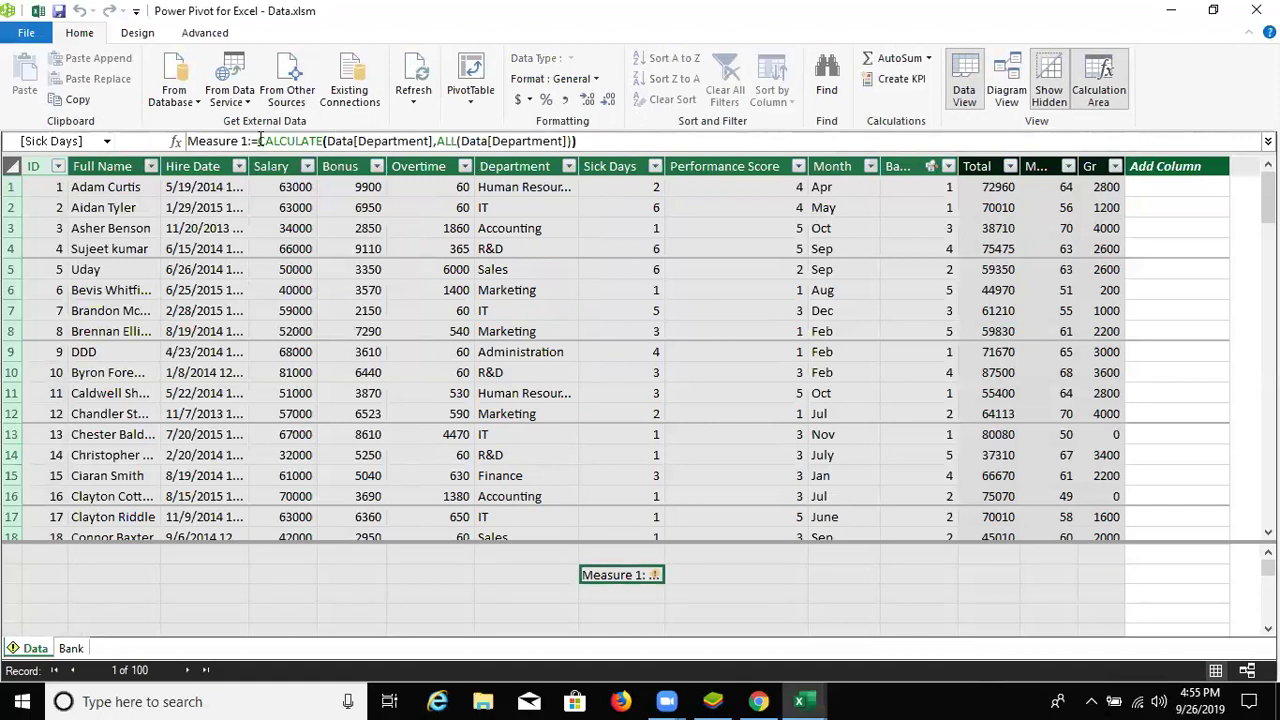
left_click(238, 141)
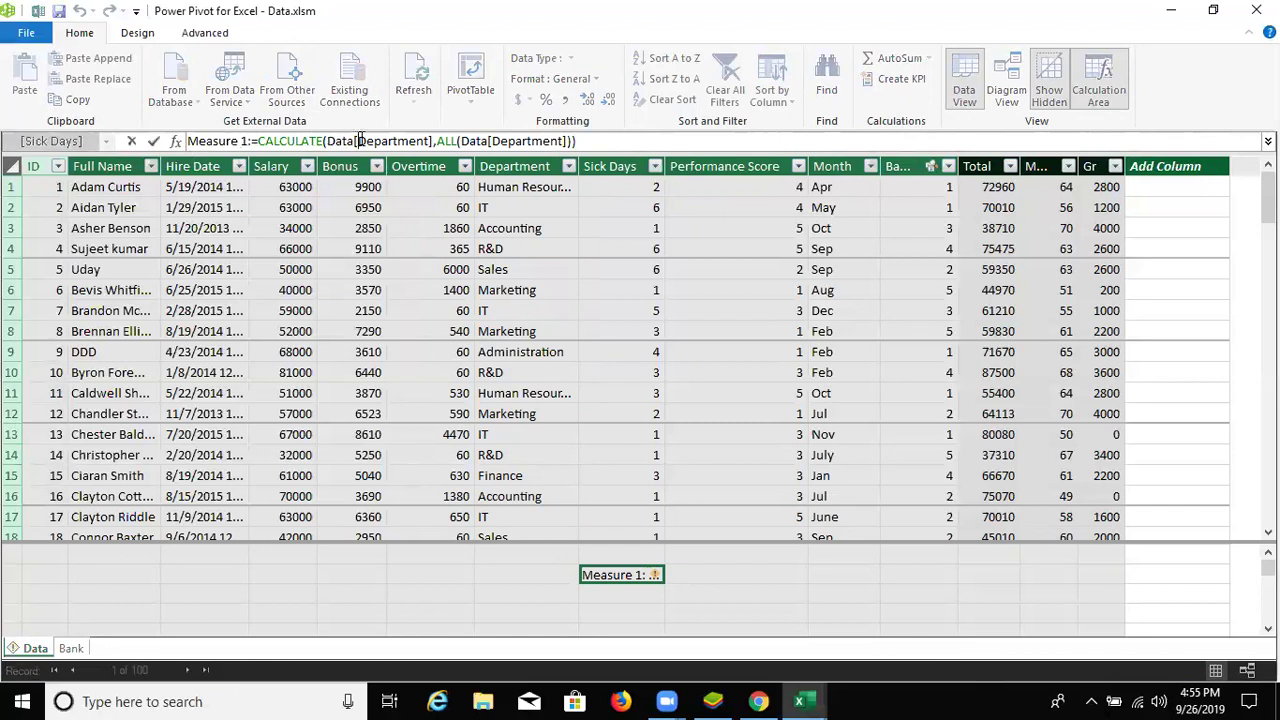
left_click_drag(437, 141, 562, 141)
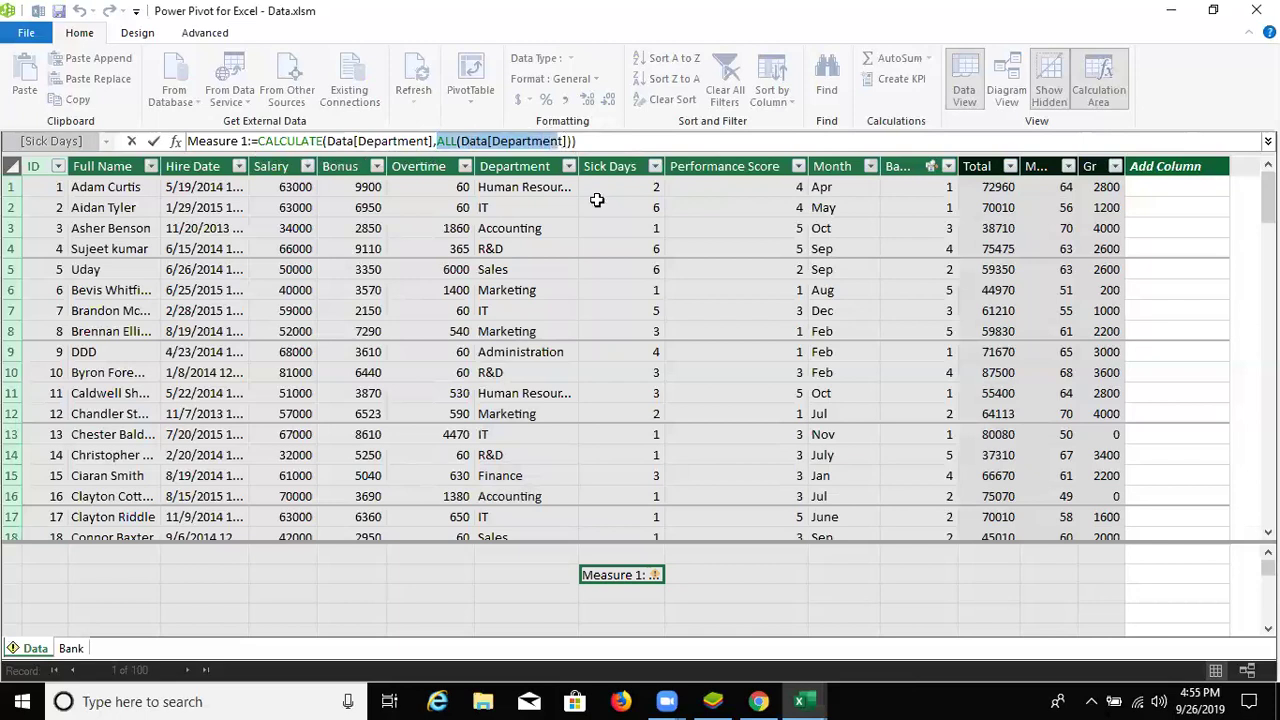
key("BackSpace")
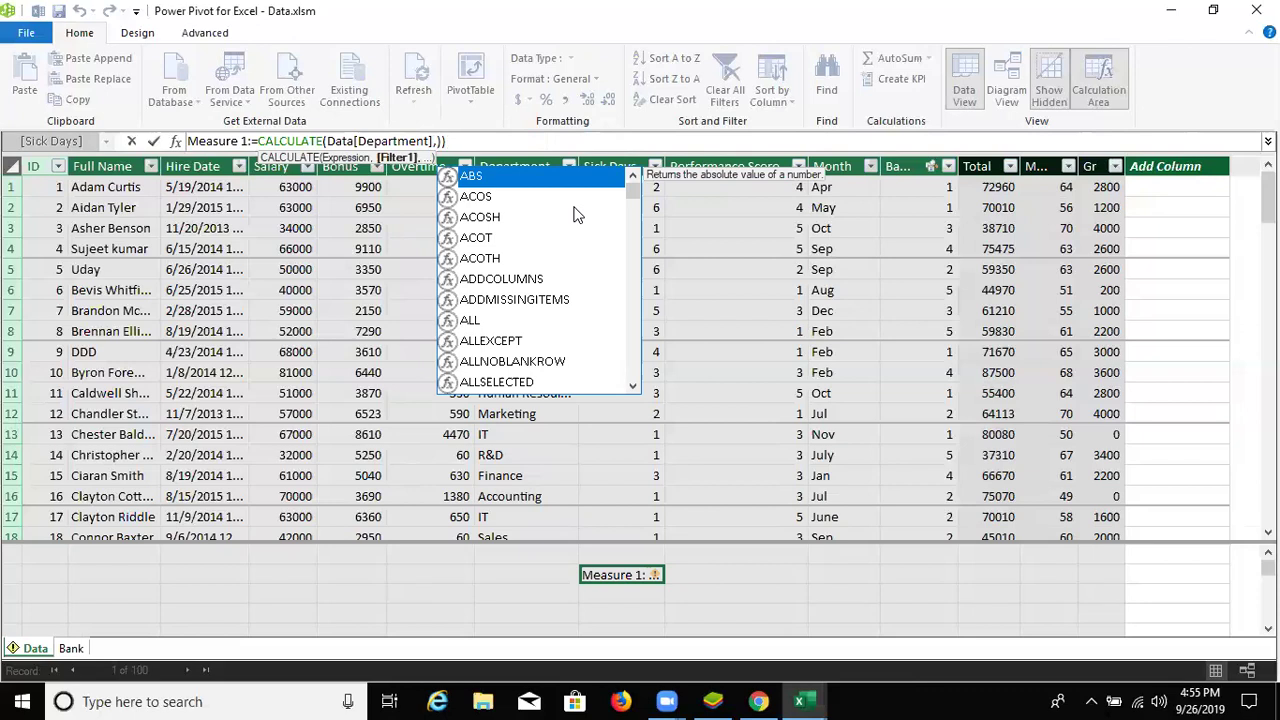
type("\"IT\"")
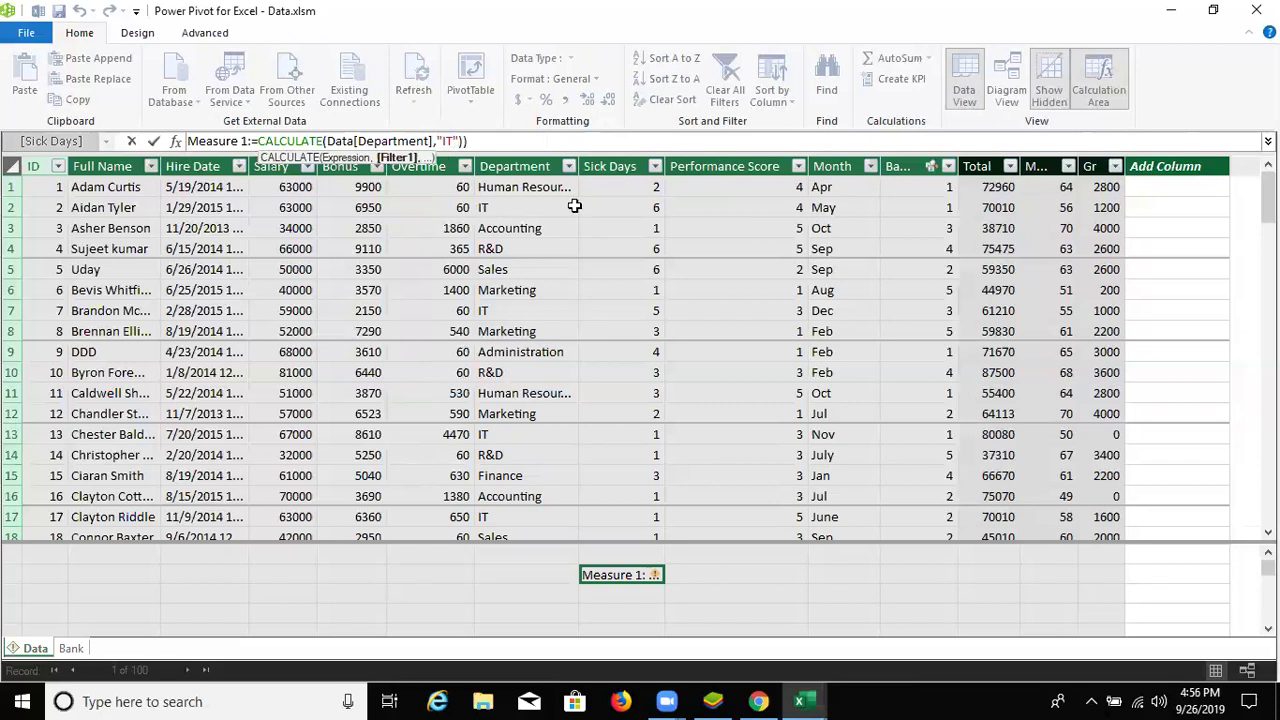
key("Return")
left_click(856, 384)
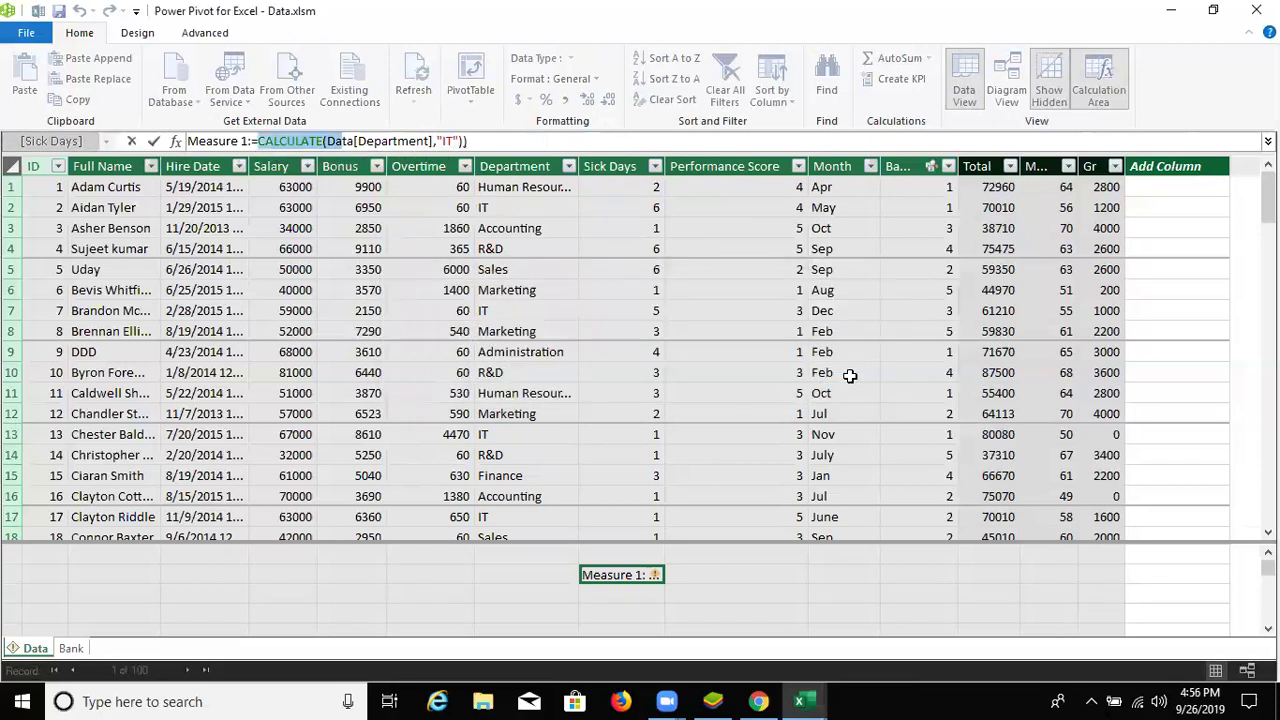
key("Delete")
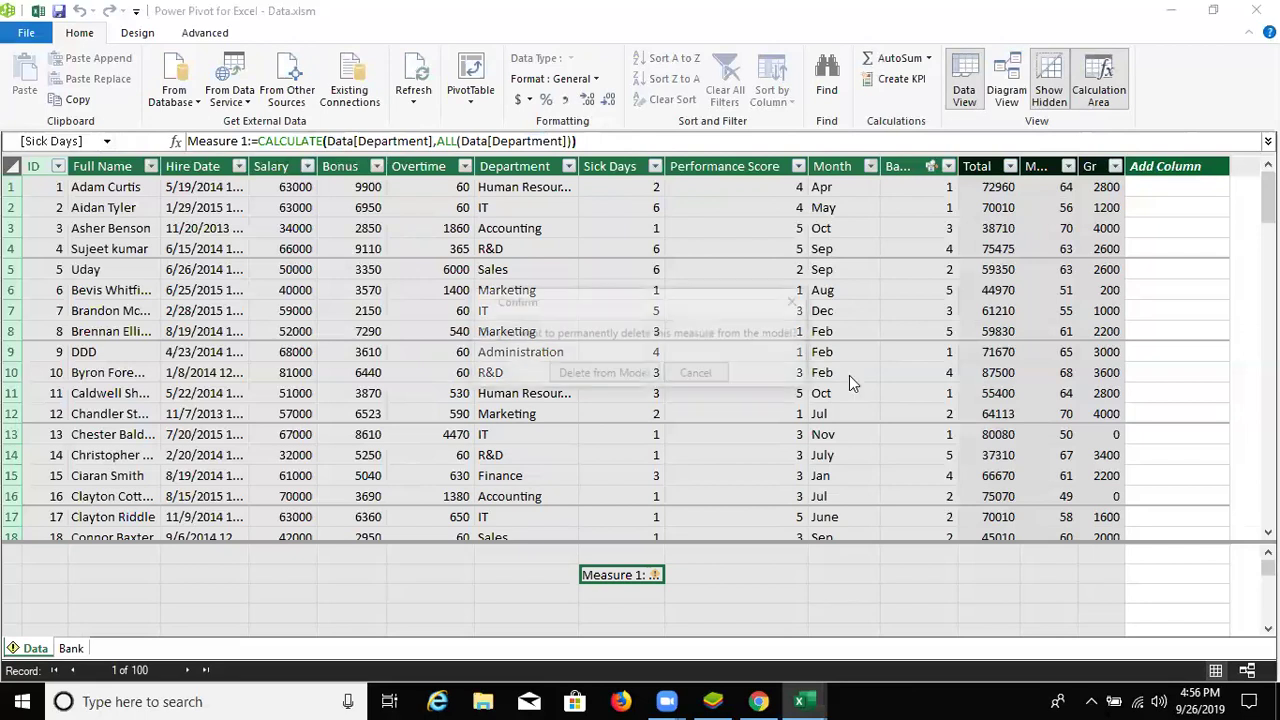
- Confirm the deletion and create =SUM(Data[Salary]) under Salary, returning 6340000
left_click(564, 379)
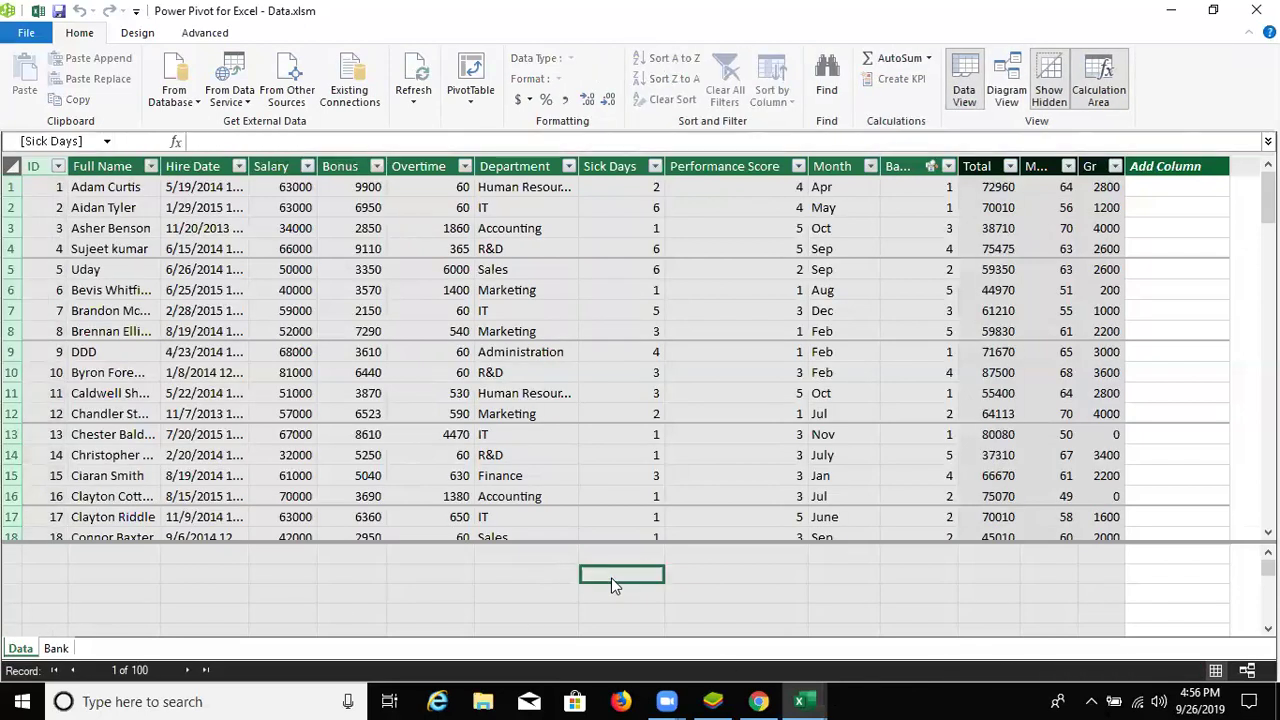
left_click(281, 572)
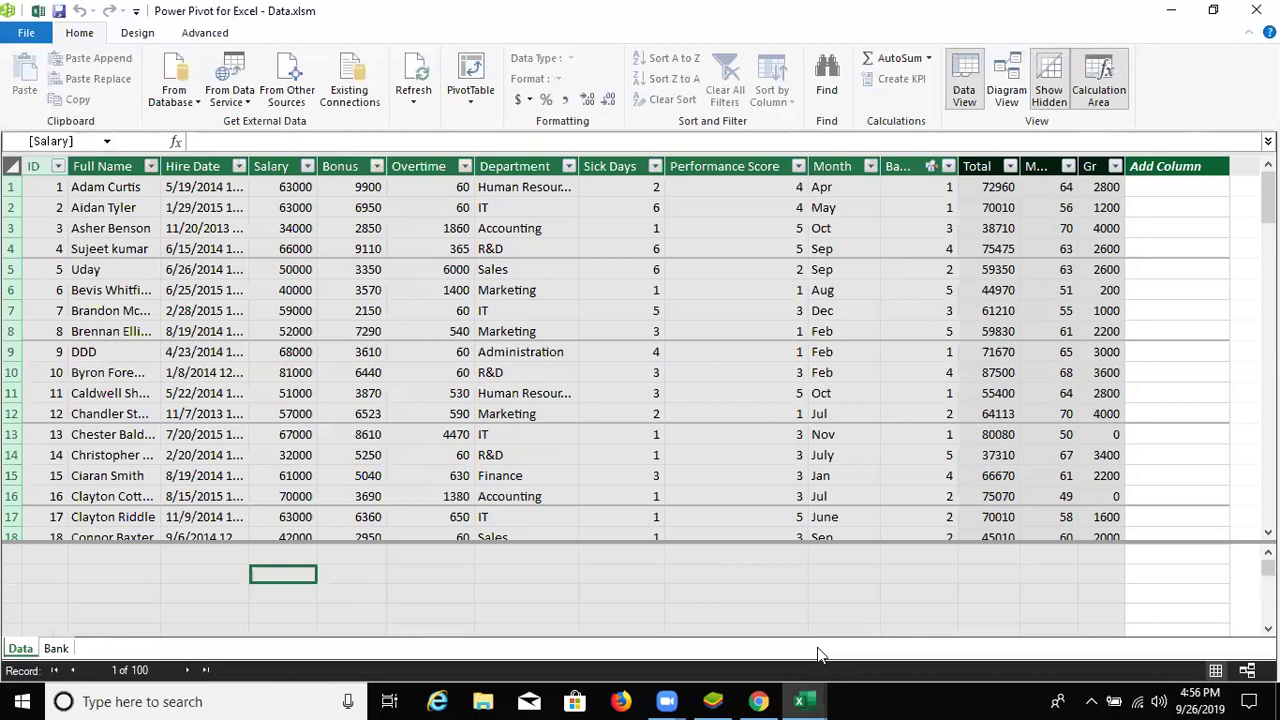
type("=s")
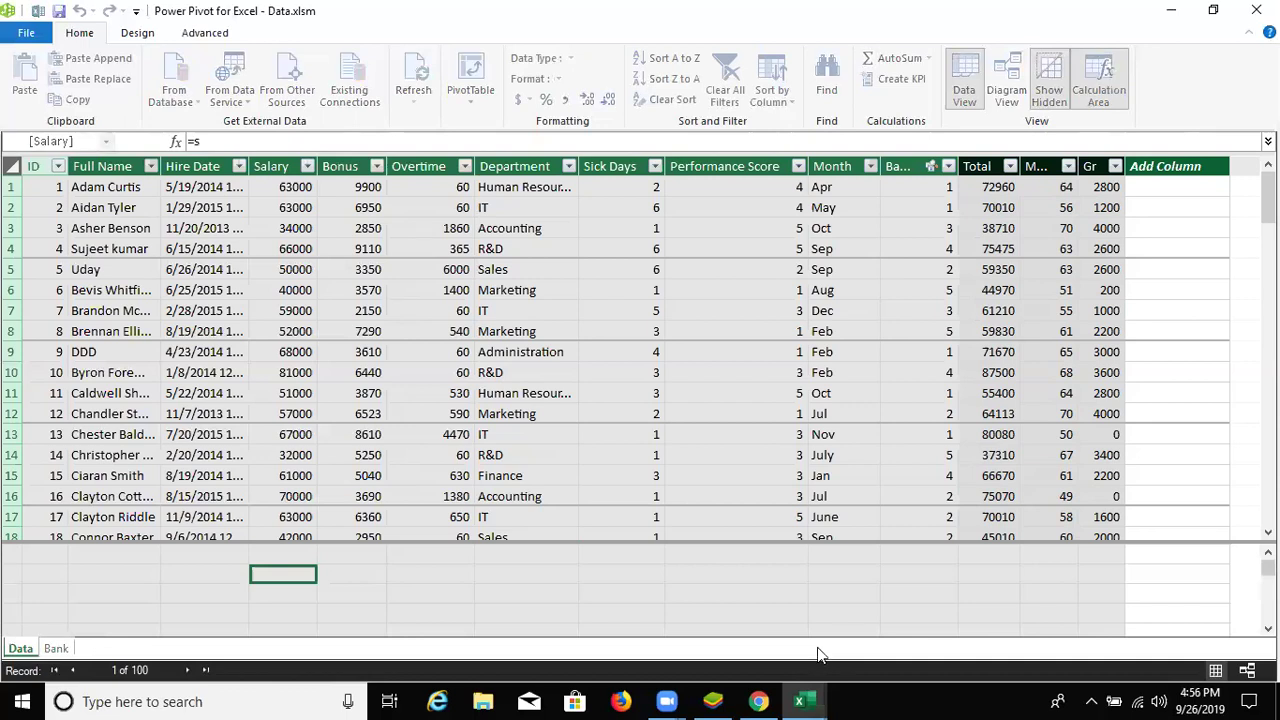
type("um")
key("Tab")
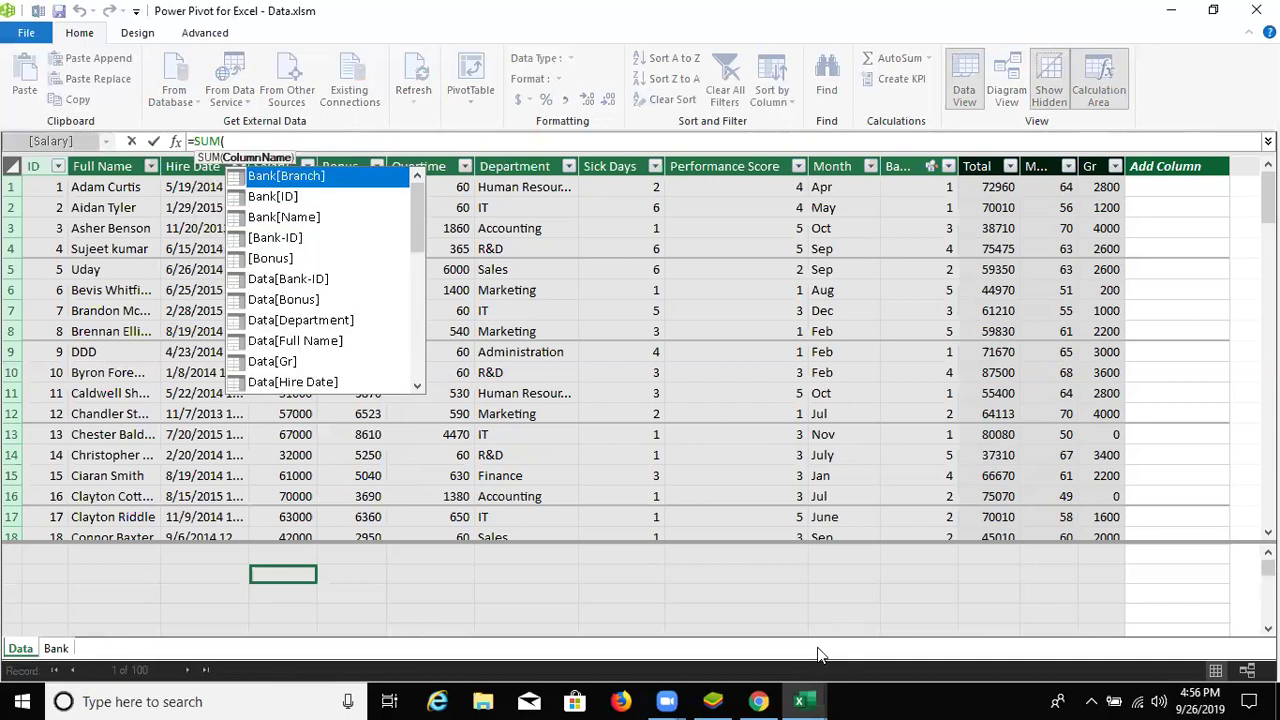
key("Down")
key("Down")
key("Down")
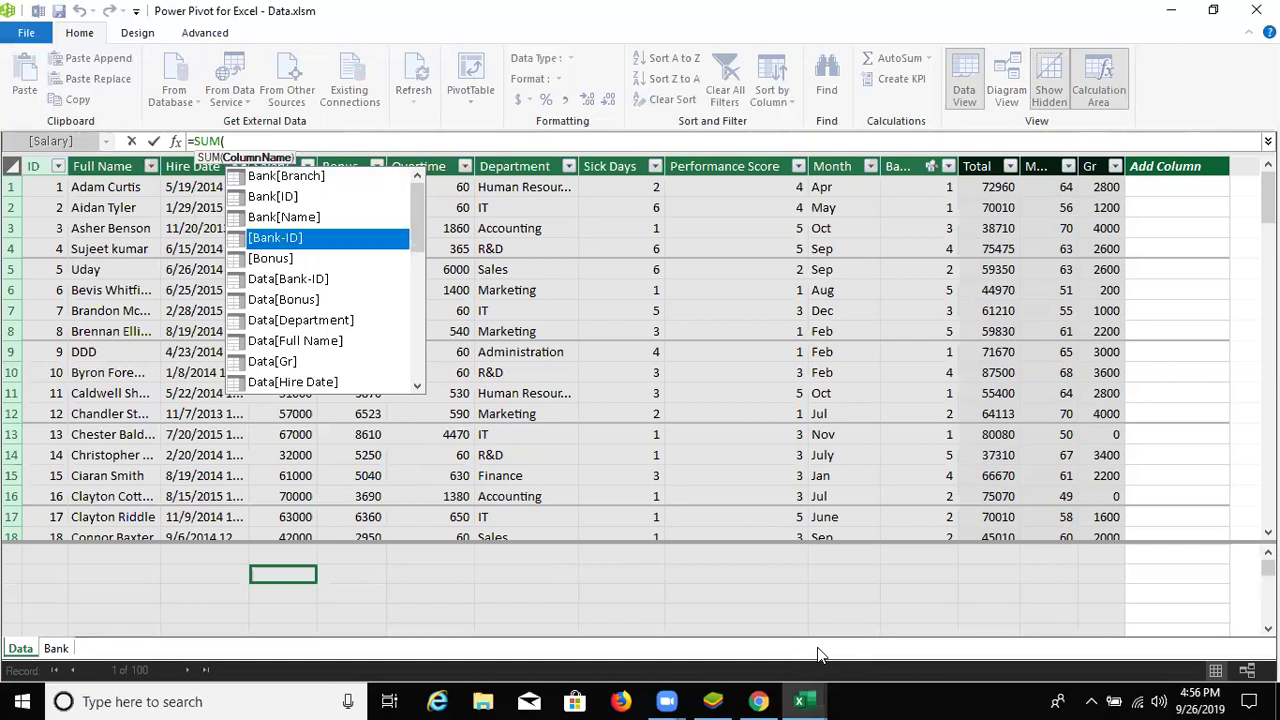
key("Down")
key("Down")
key("Down")
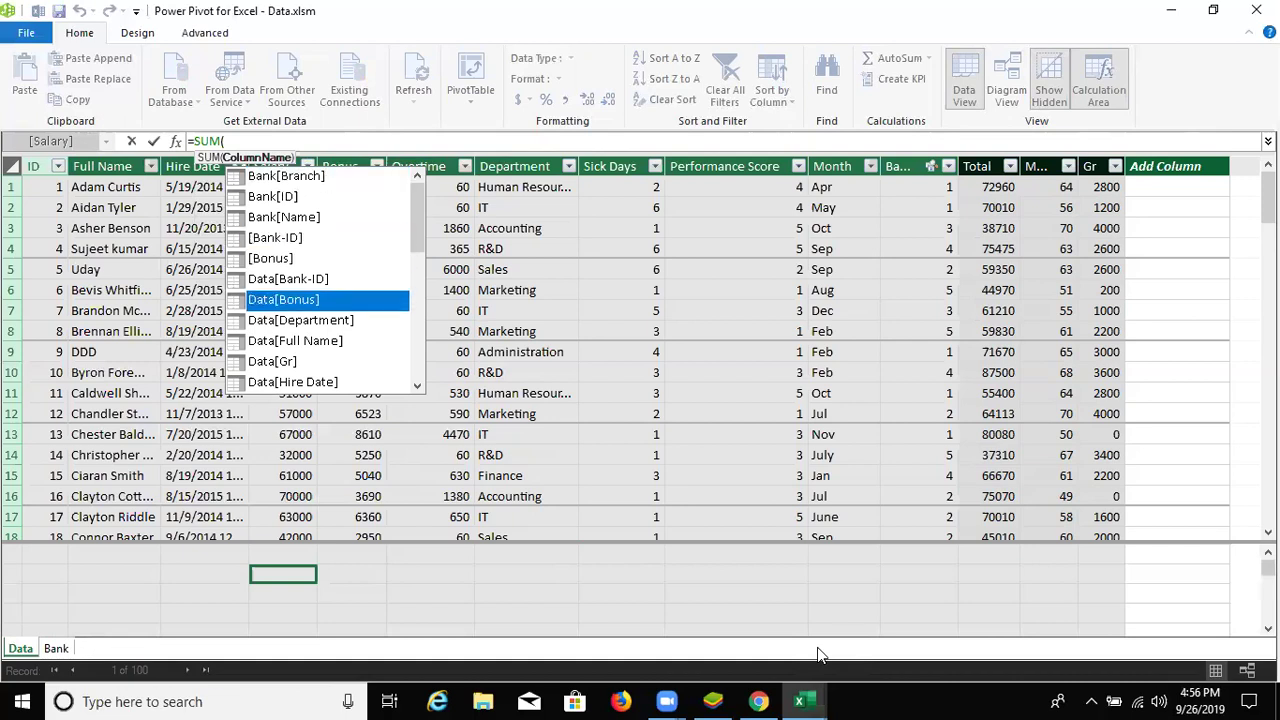
key("Down")
key("Down")
key("Down")
key("Down")
key("Down")
key("Down")
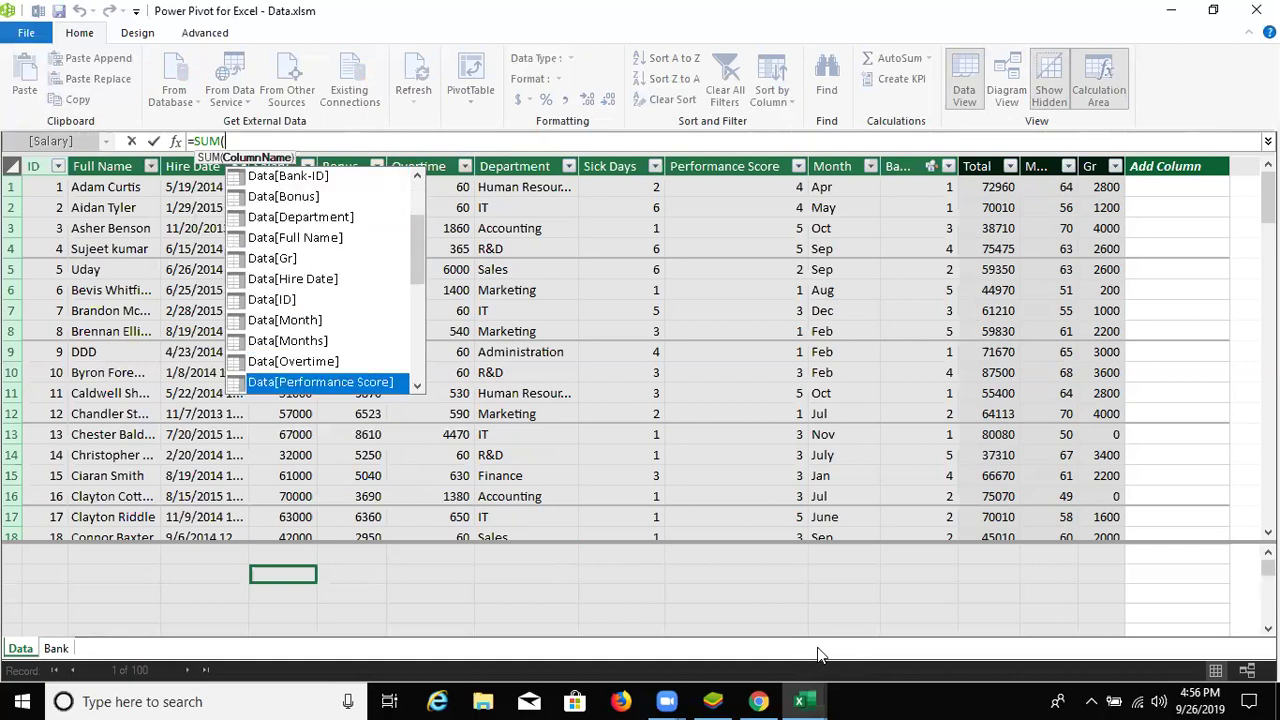
key("Down")
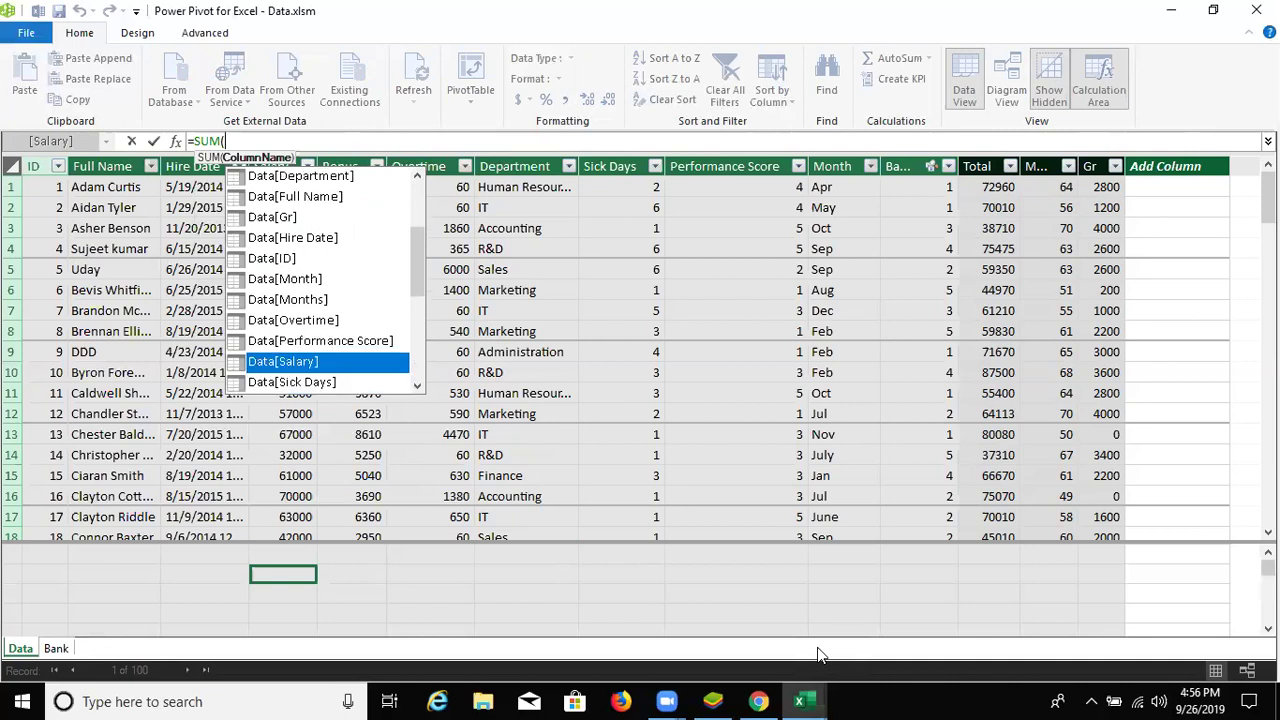
key("Tab")
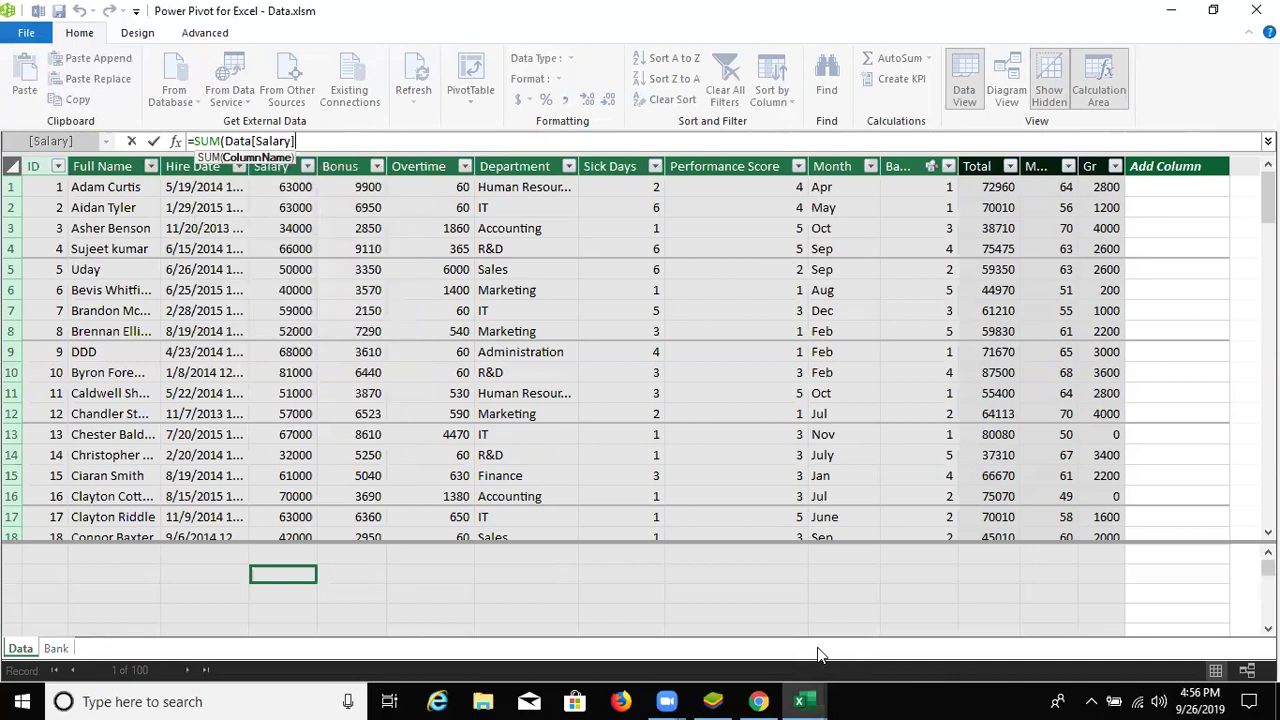
type(")")
key("Return")
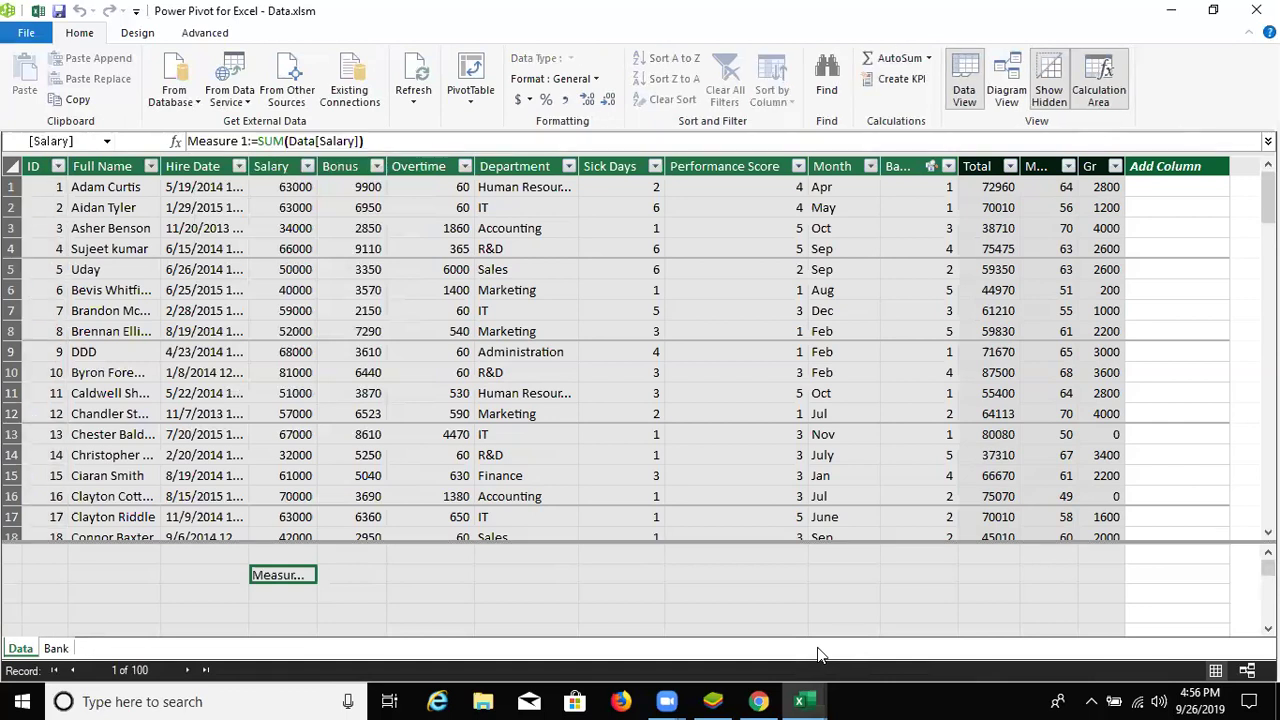
- Widen the Salary column
key("Down")
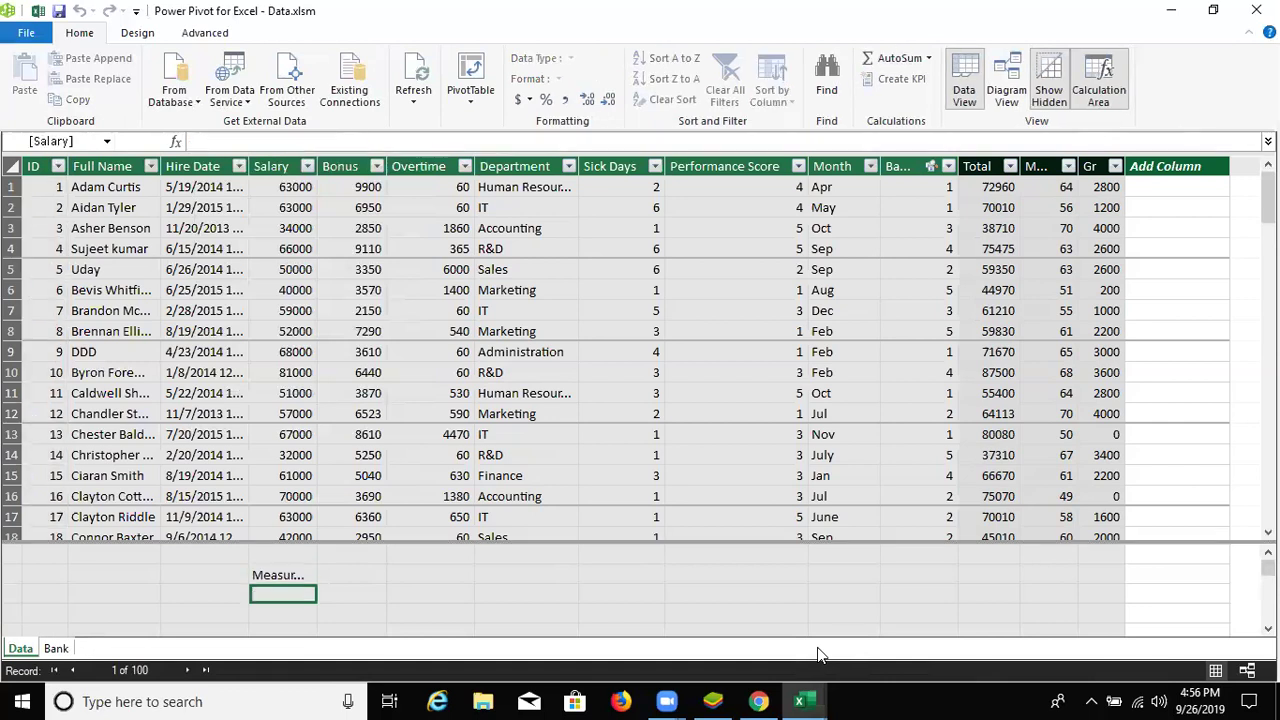
key("Up")
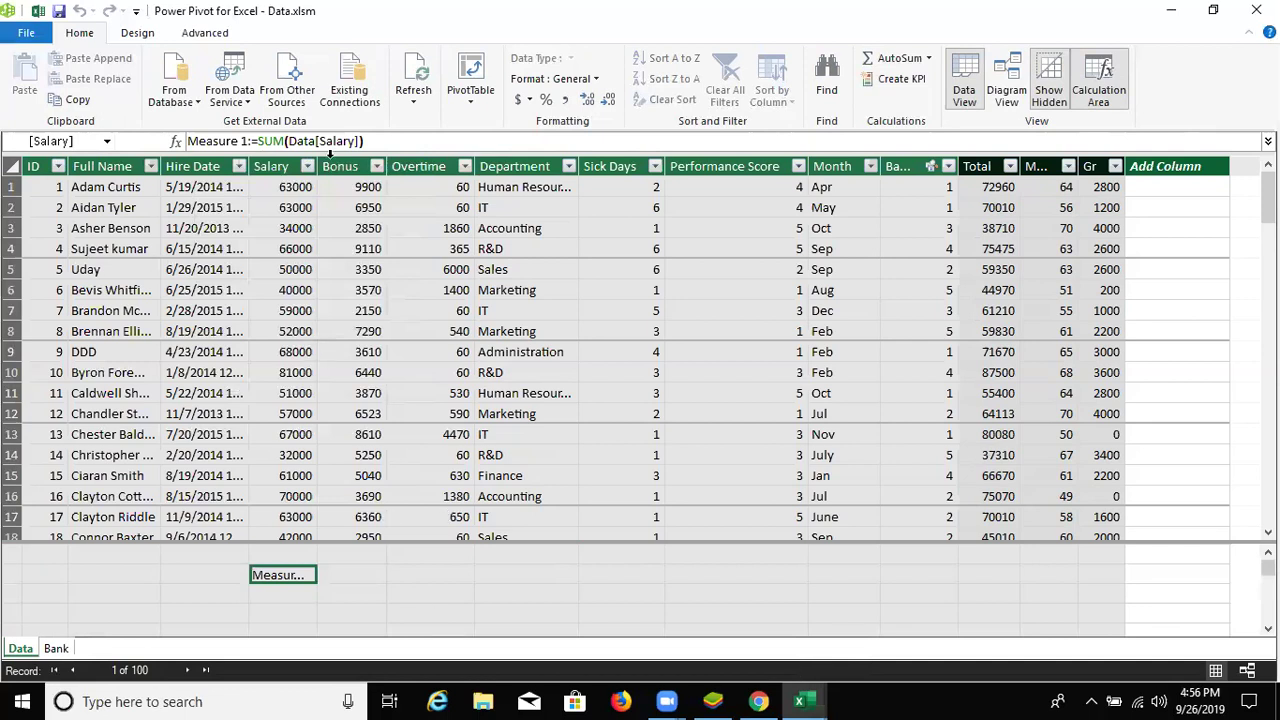
left_click_drag(316, 168, 457, 218)
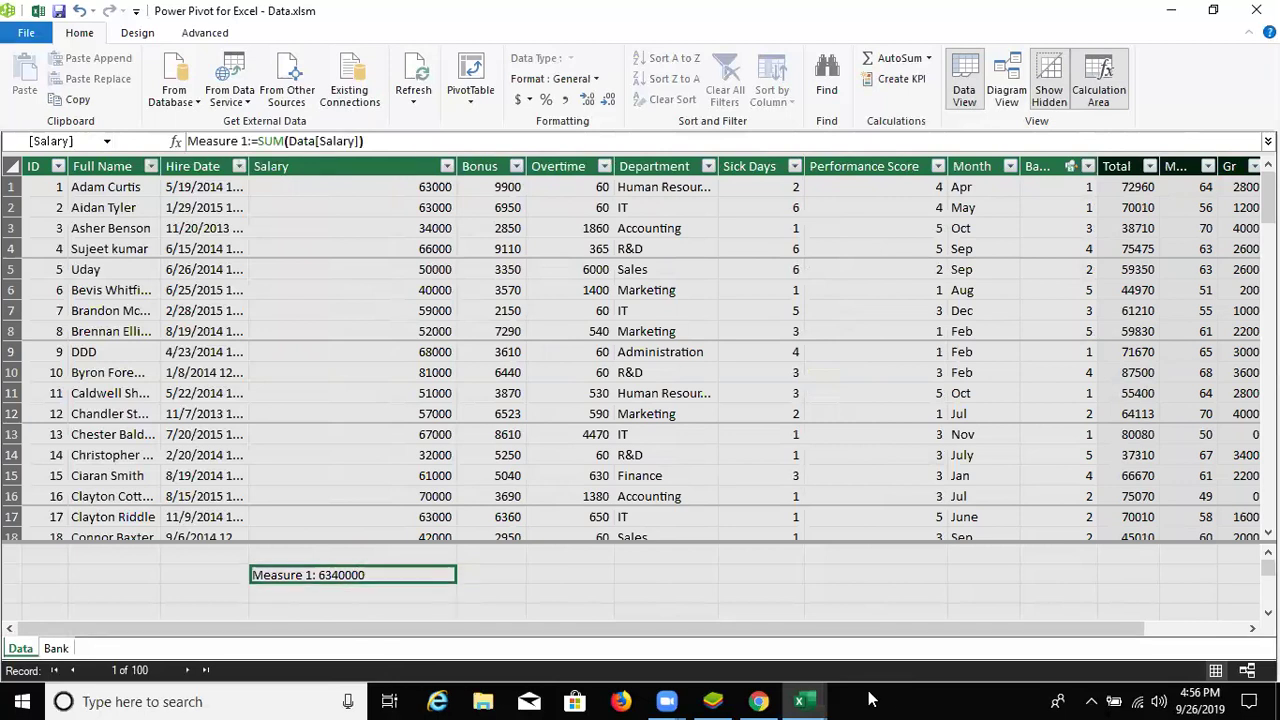
- In Excel's Sheet2 PivotTable, add Measure 1 to the values
left_click(805, 699)
left_click(808, 699)
left_click(790, 610)
left_click(973, 367)
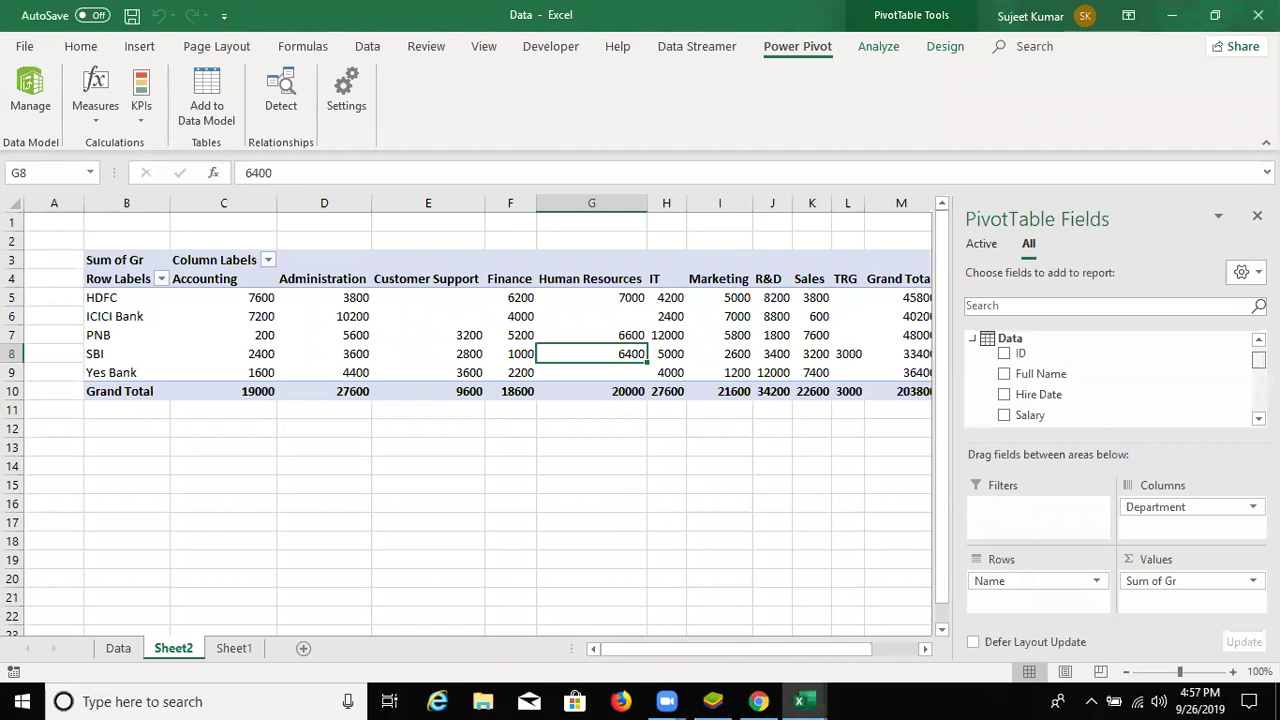
scroll(1247, 430, "down", 5)
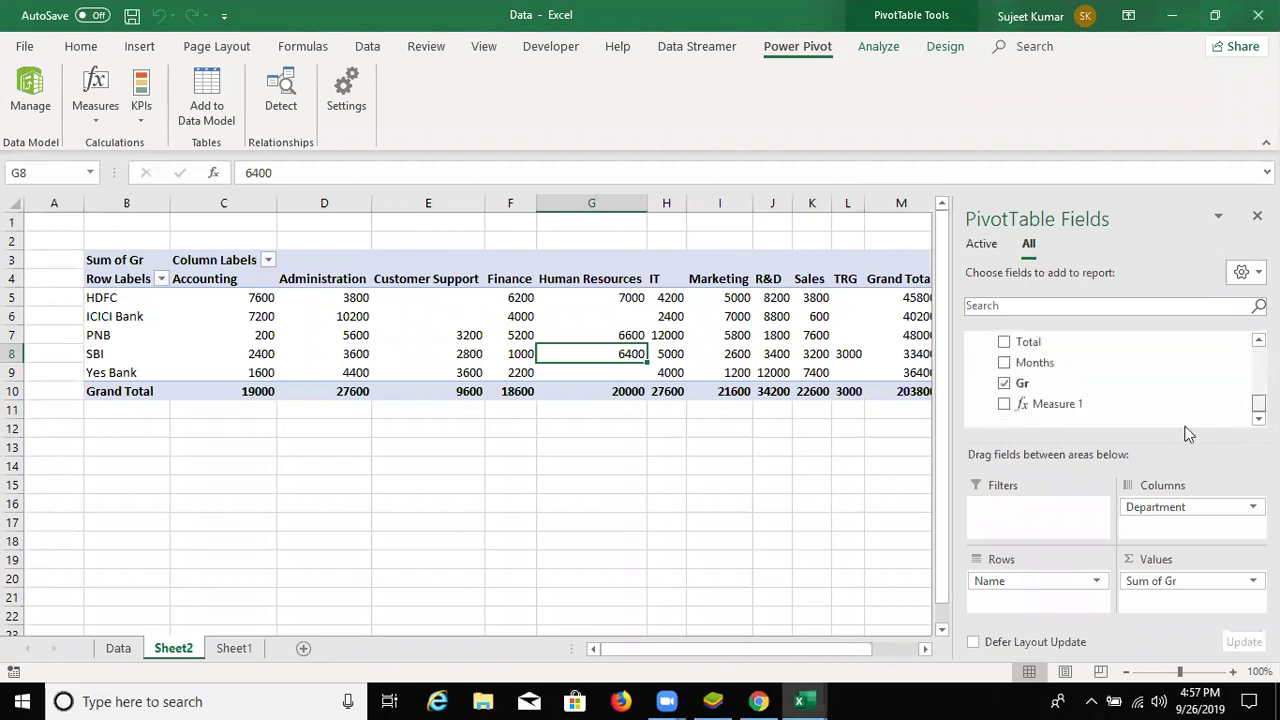
left_click_drag(1070, 403, 857, 553)
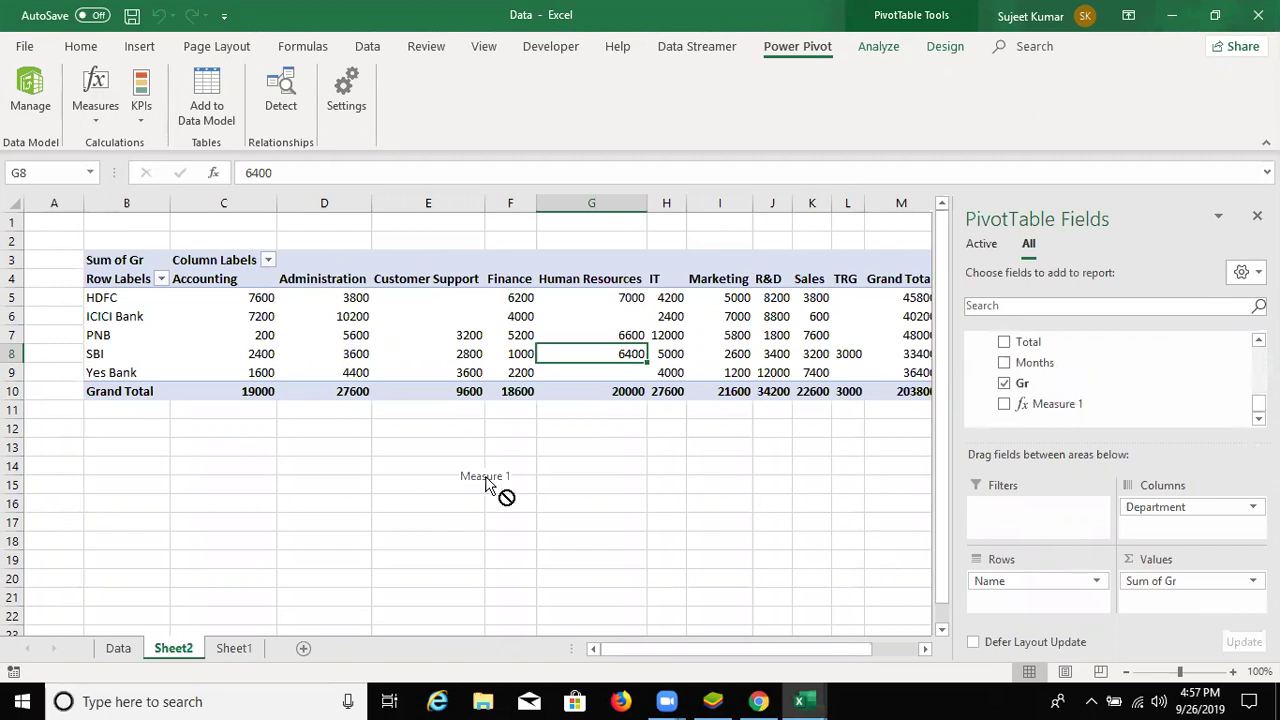
left_click_drag(857, 553, 492, 488)
mouse_move(1055, 404)
left_mouse_down()
mouse_move(1018, 622)
mouse_move(1150, 612)
mouse_move(1057, 606)
mouse_move(1171, 609)
mouse_move(1131, 615)
mouse_move(1171, 551)
mouse_move(1143, 600)
left_mouse_up()
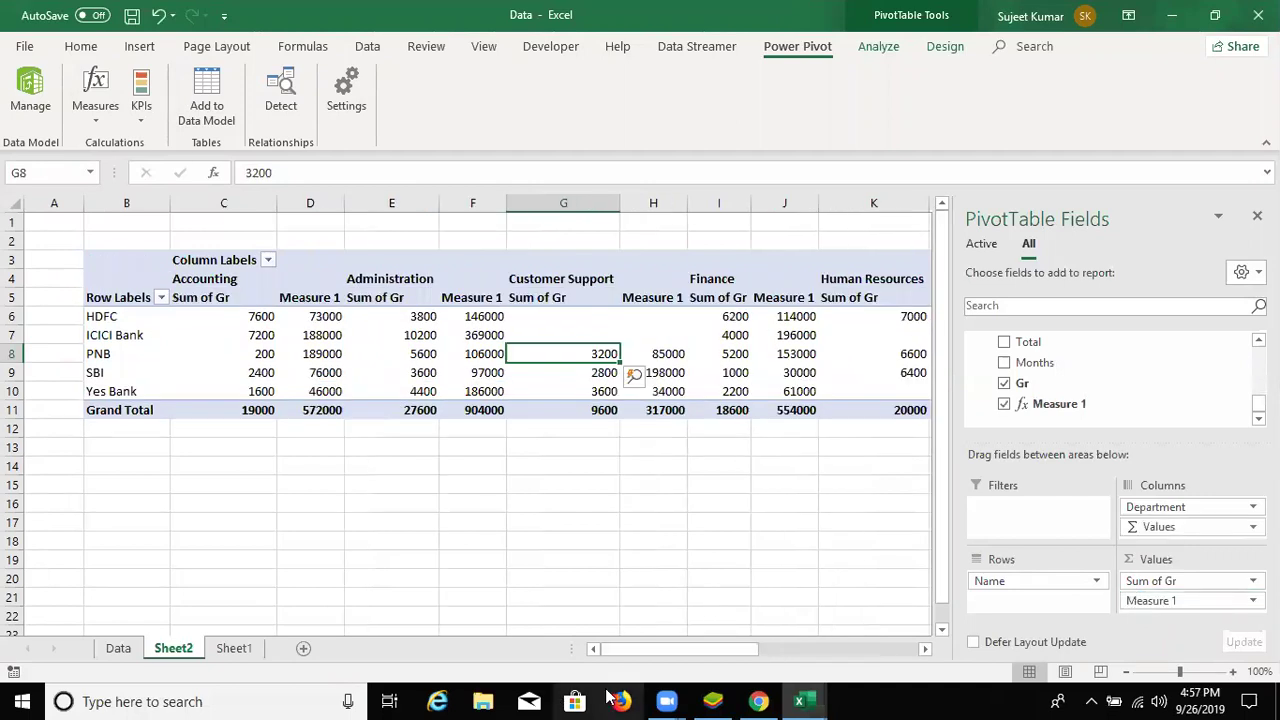
- Try moving Measure 1 into the PivotTable rows, which Excel refuses
left_click(548, 277)
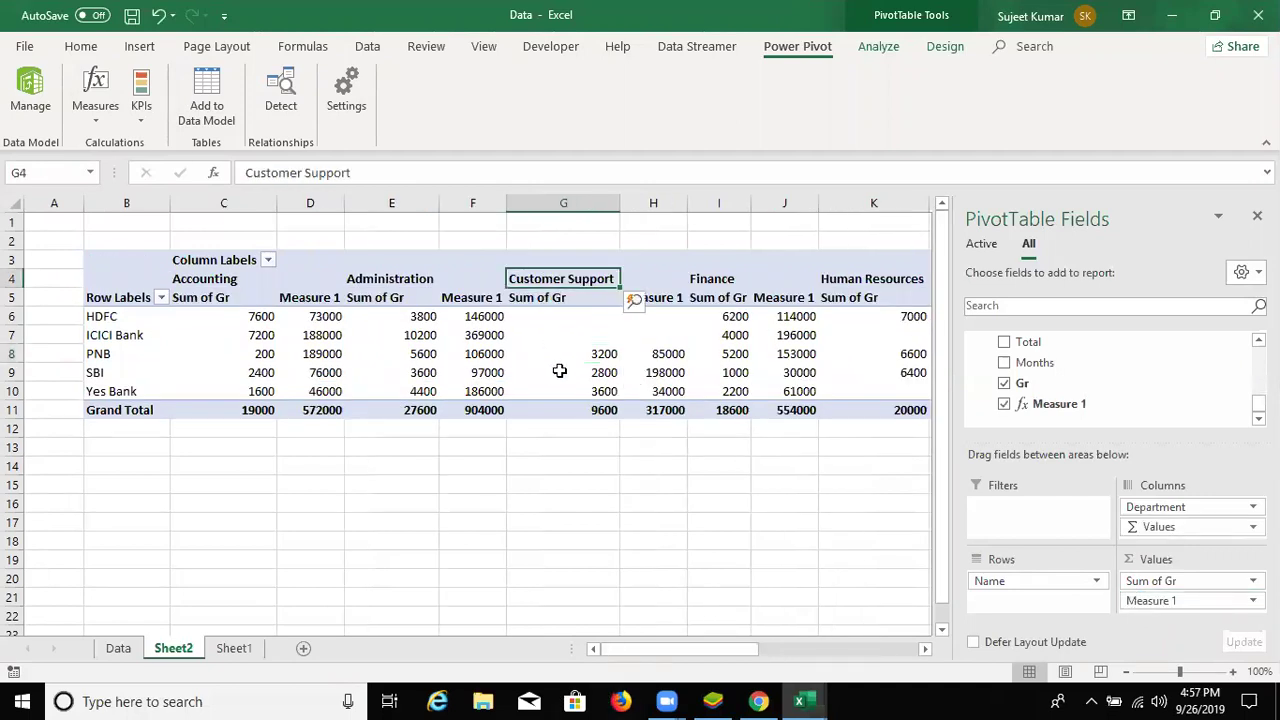
left_click(566, 297)
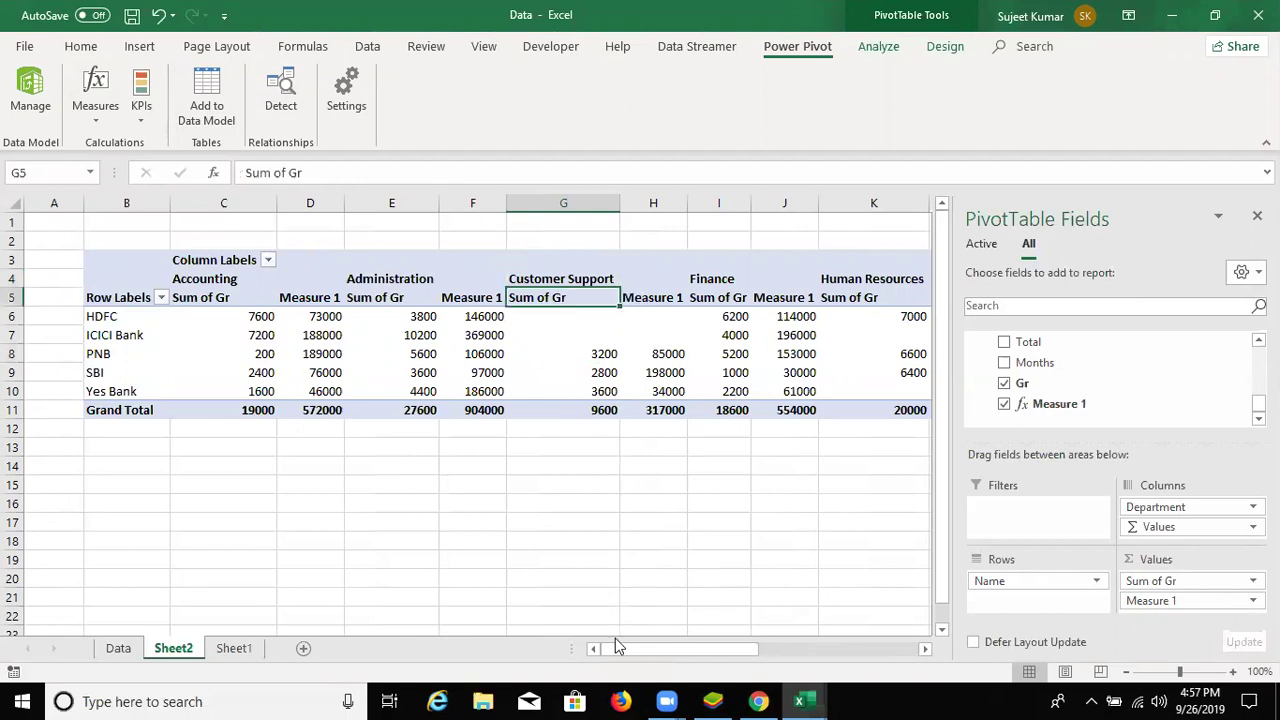
left_click_drag(628, 653, 647, 651)
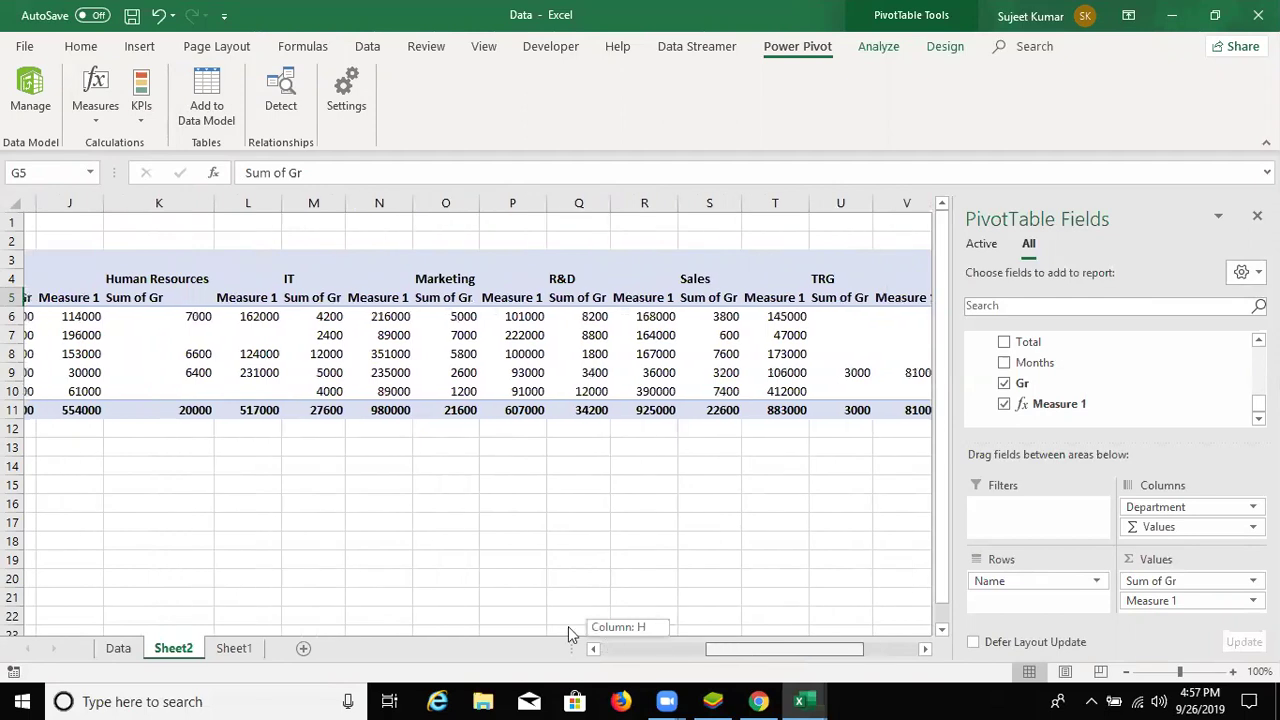
left_click_drag(647, 651, 620, 651)
left_click_drag(1150, 601, 1038, 609)
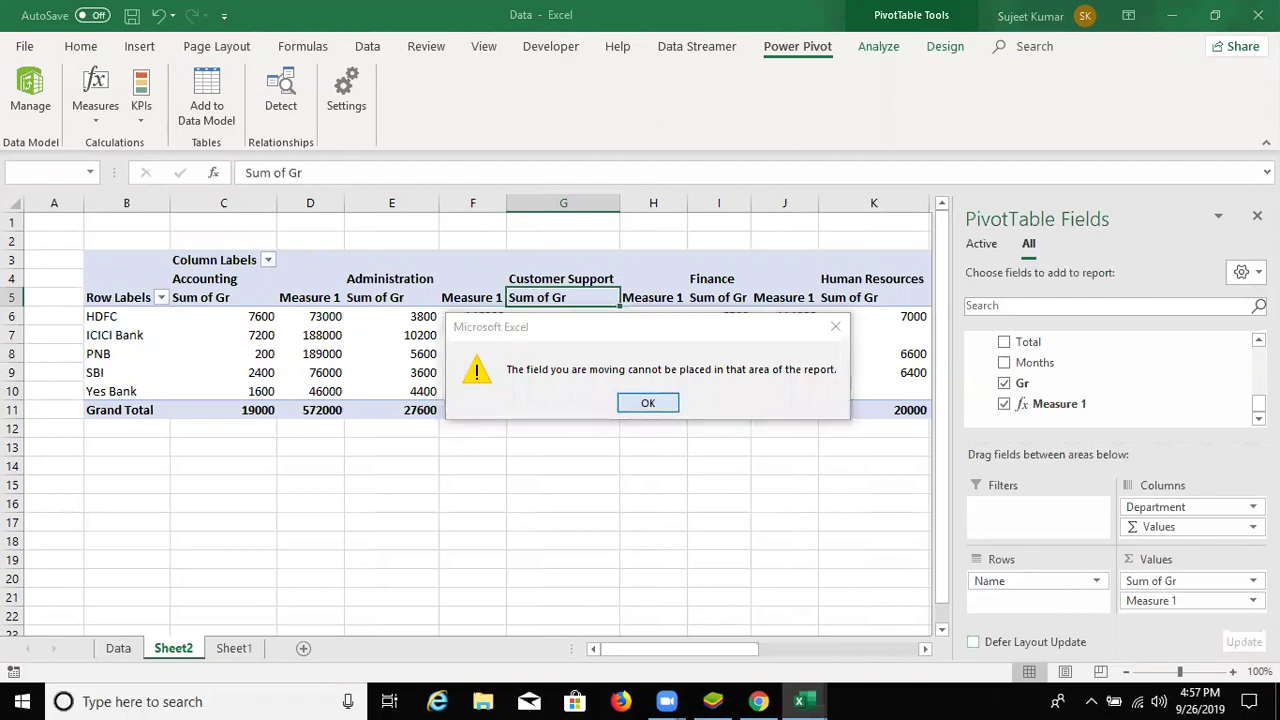
left_click(676, 402)
mouse_move(1140, 601)
left_mouse_down()
mouse_move(1068, 612)
mouse_move(1150, 601)
left_mouse_up()
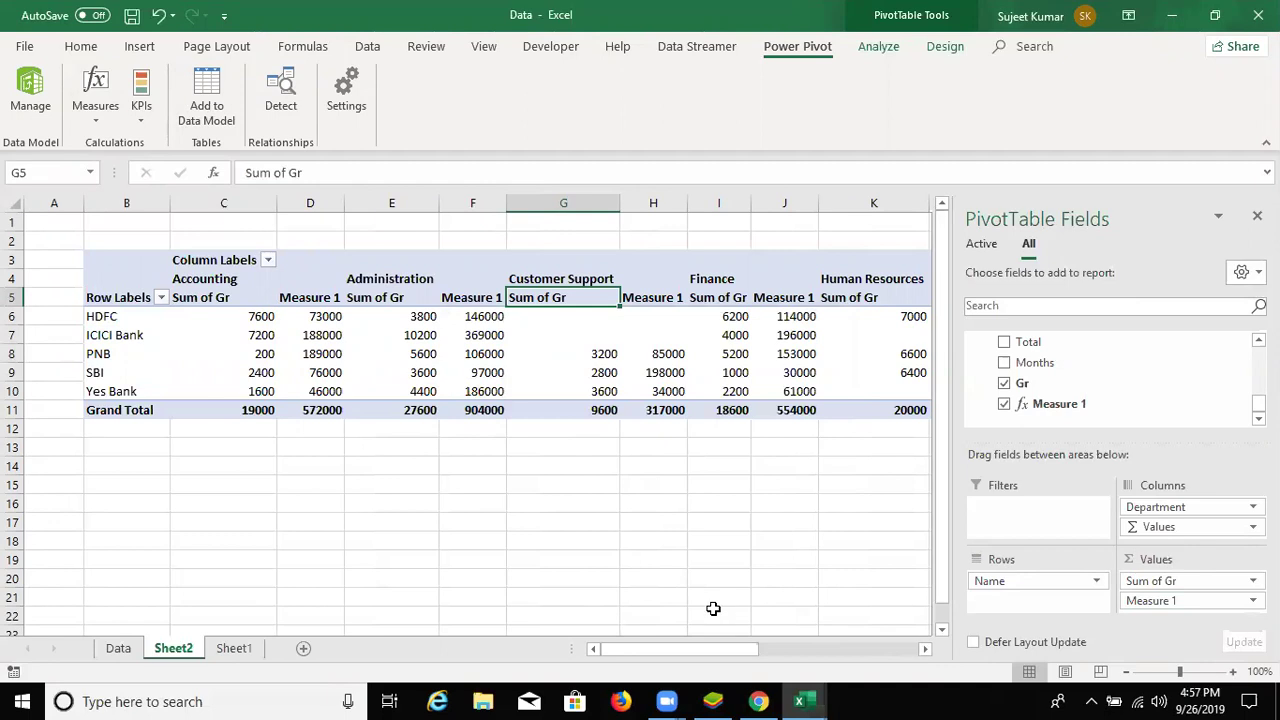
left_click(252, 316)
left_click(310, 318)
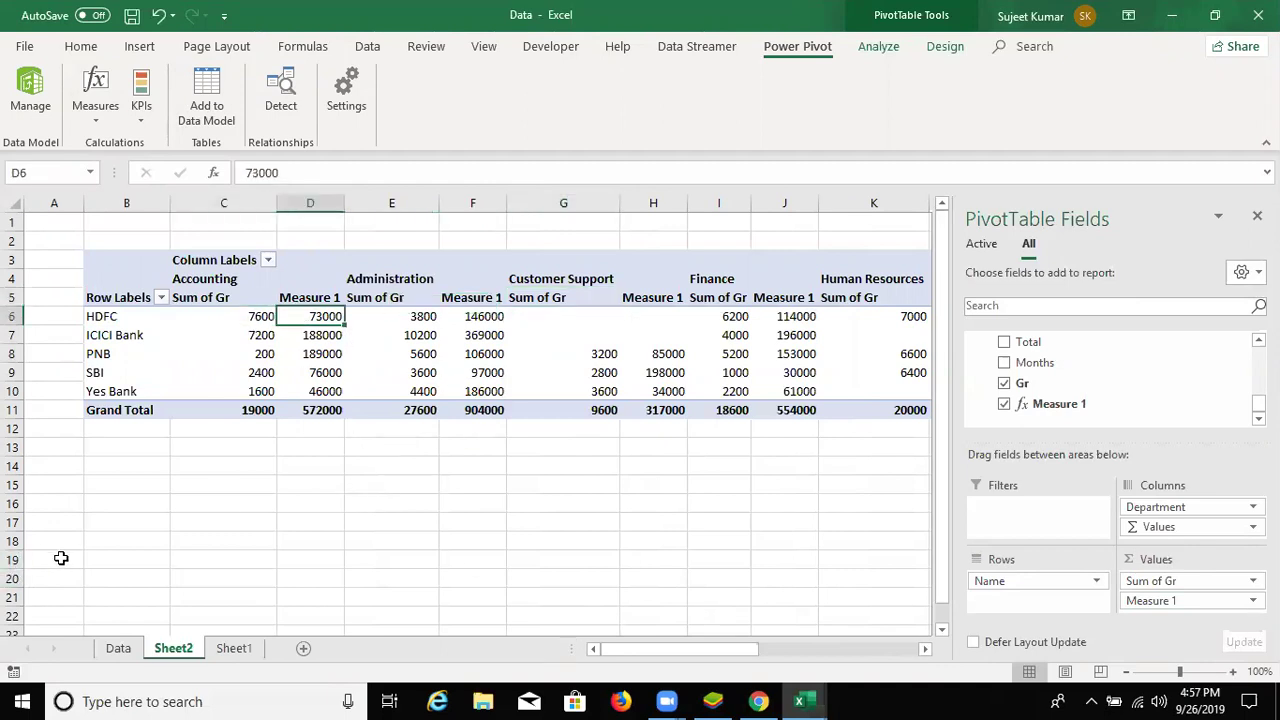
- Try Measure 1 as a filter, then uncheck it, leaving only Sum of Gr
left_click_drag(1170, 601, 1077, 530)
left_click(660, 404)
left_click(1004, 404)
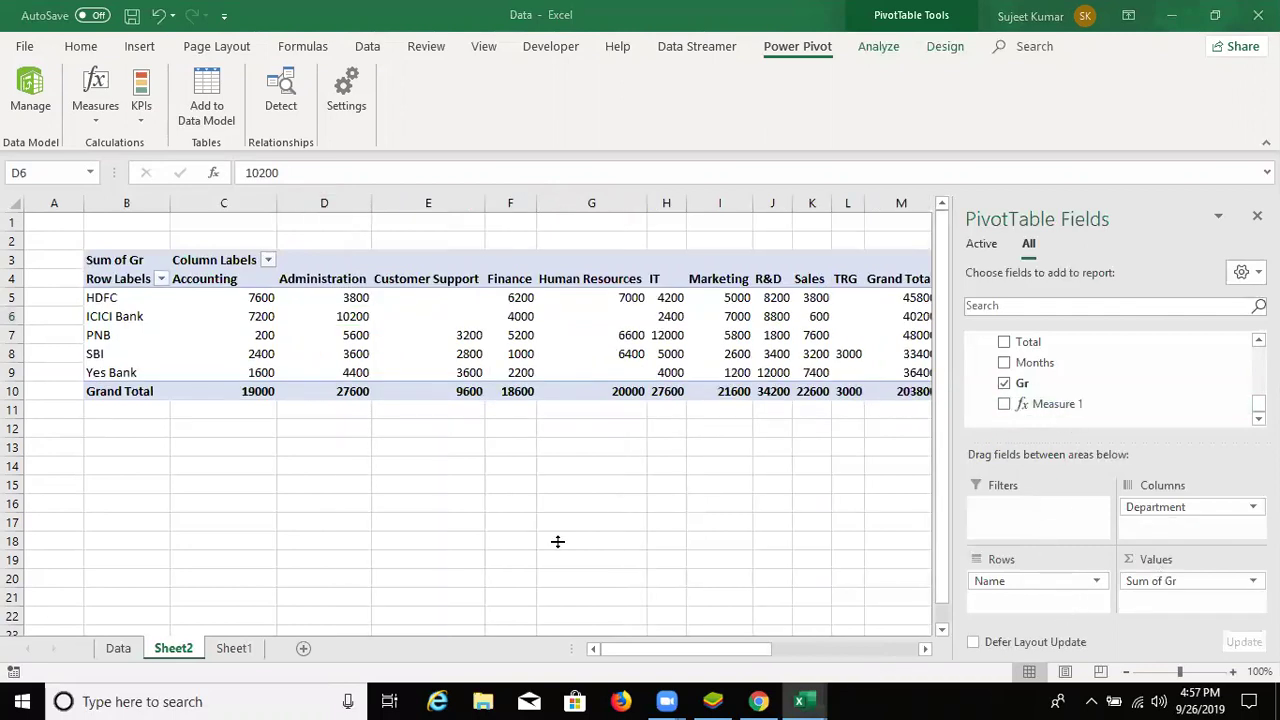
key("alt+Tab")
left_click(478, 581)
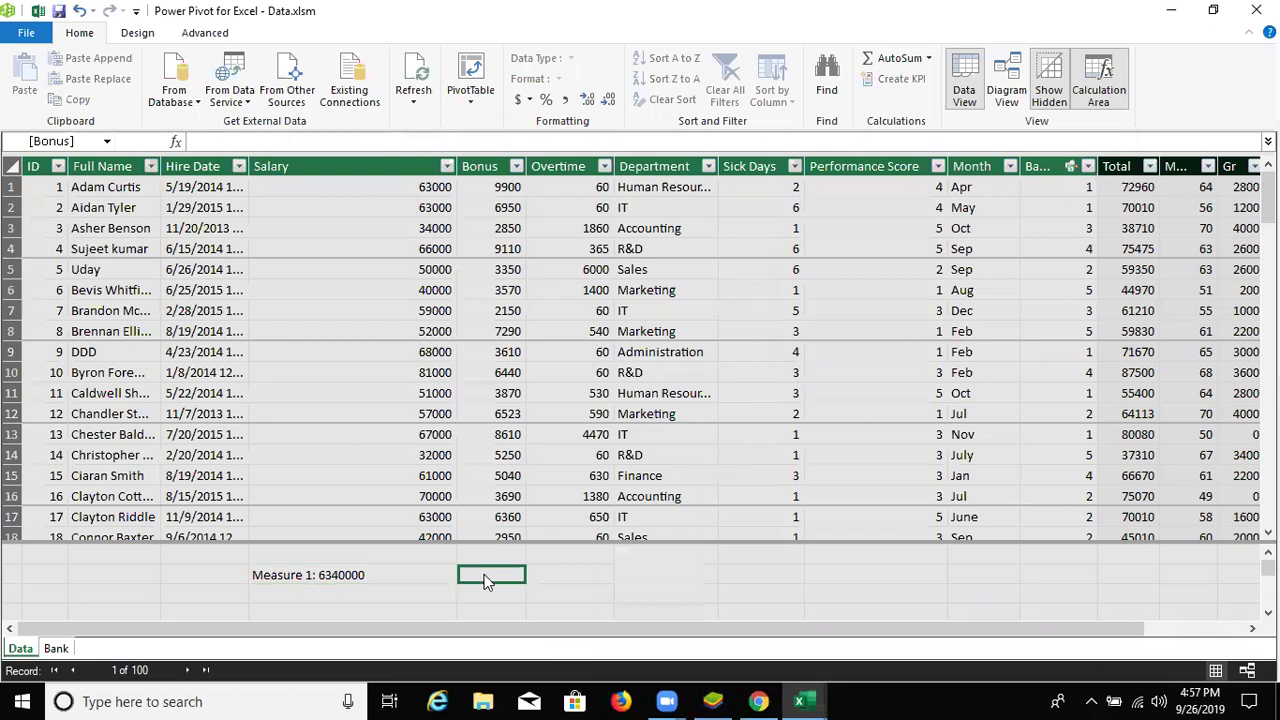
left_click(618, 596)
left_click(627, 580)
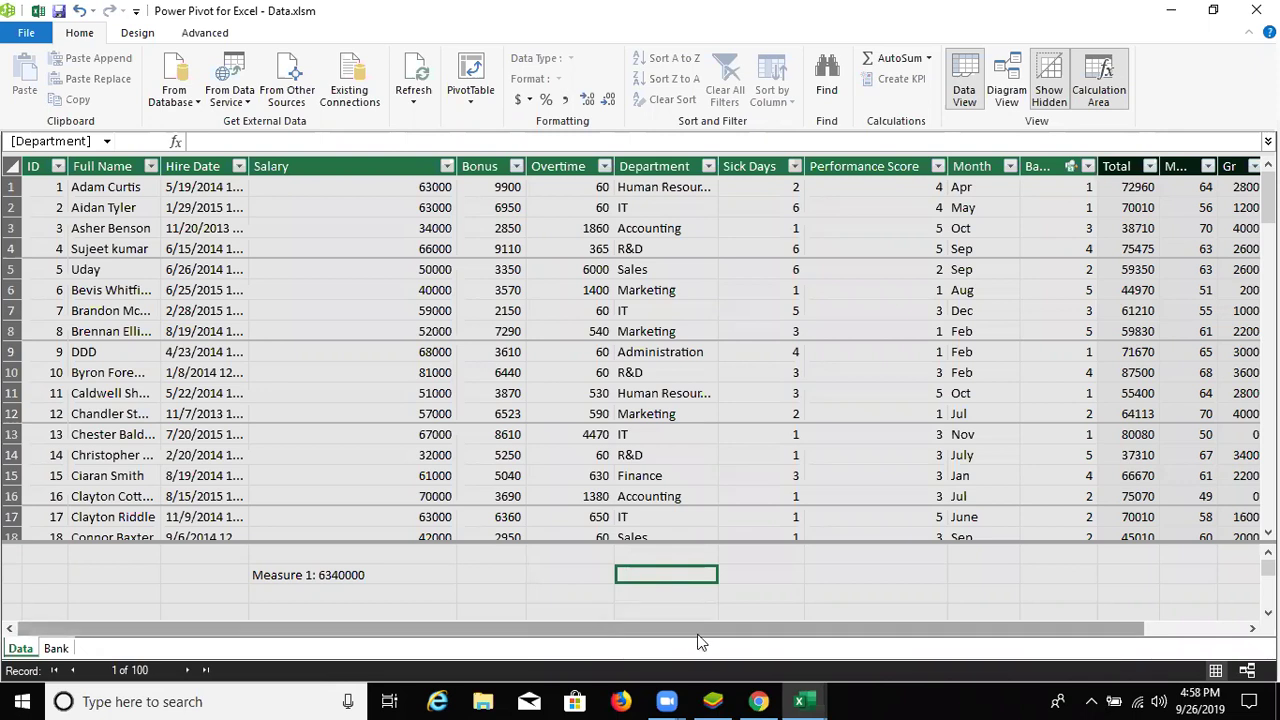
left_click_drag(698, 634, 800, 643)
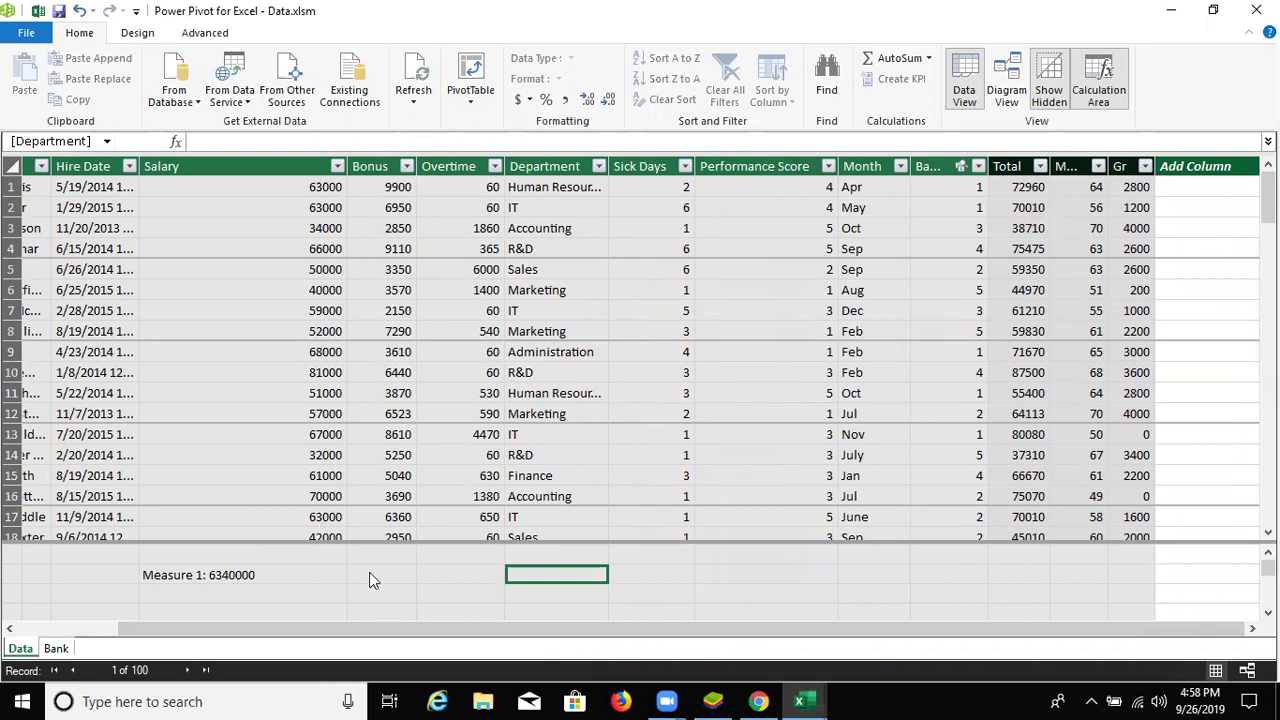
left_click(192, 580)
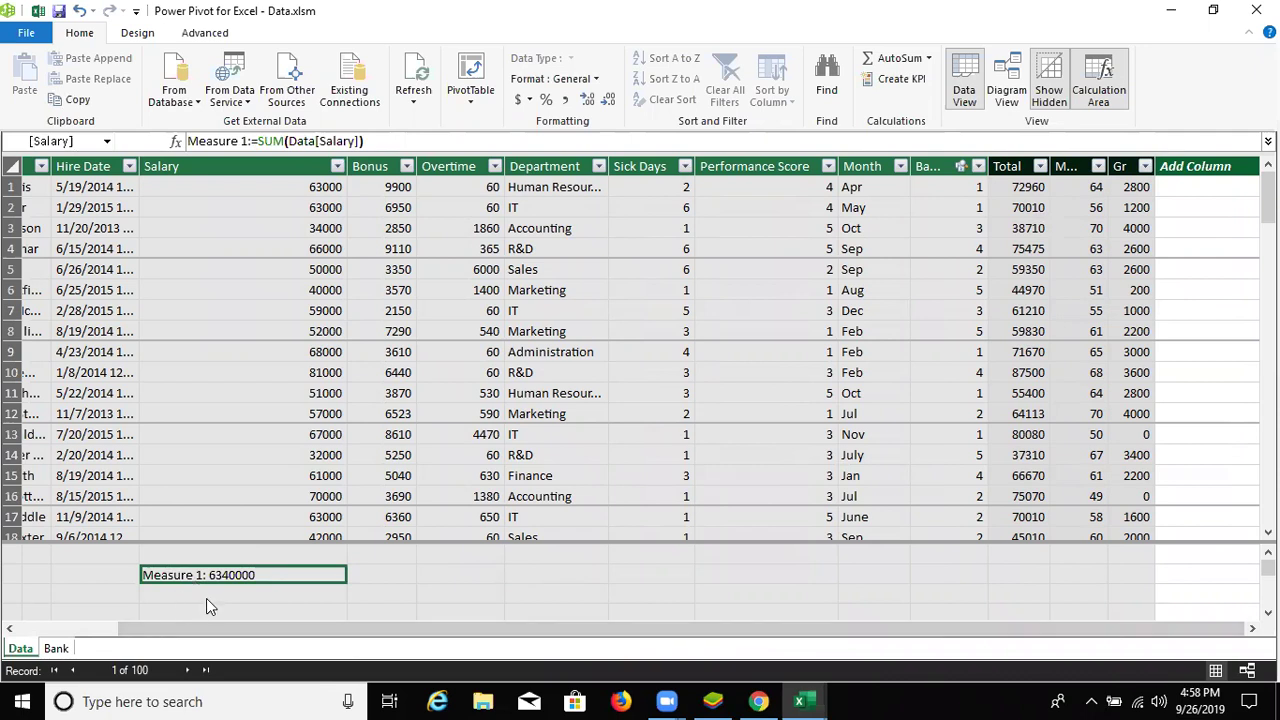
left_click(360, 594)
left_click(268, 591)
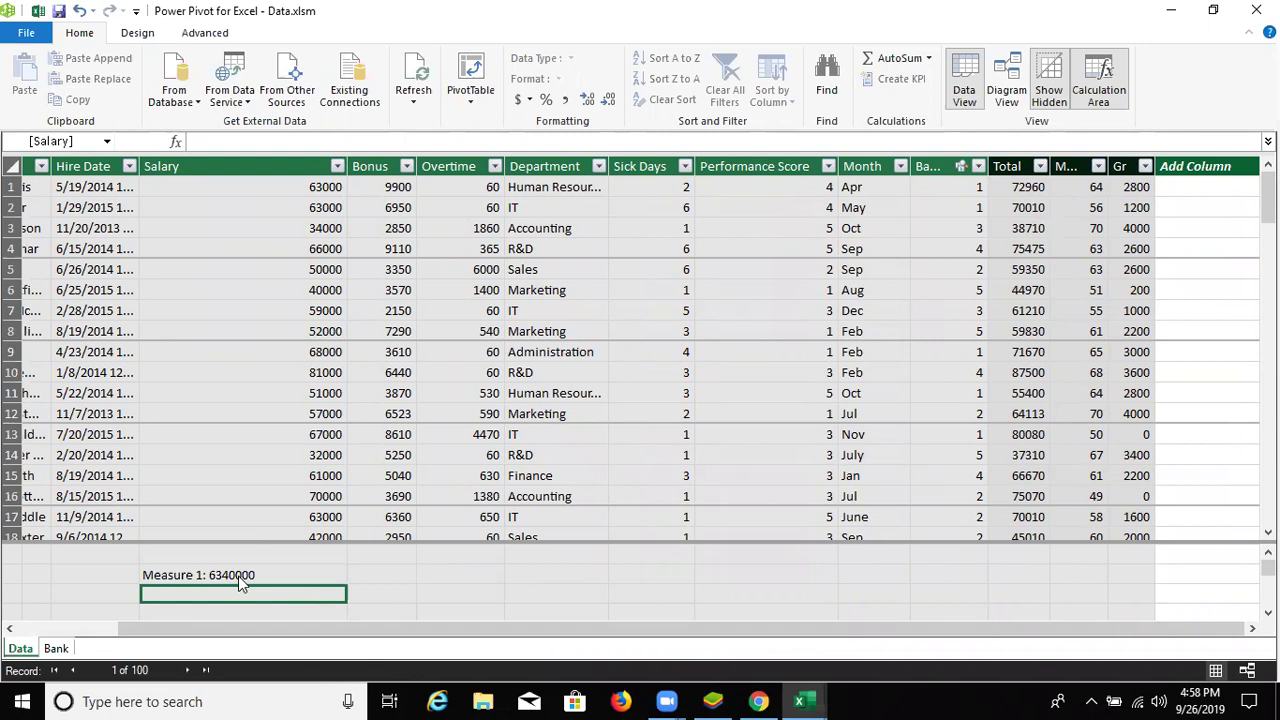
left_click(238, 577)
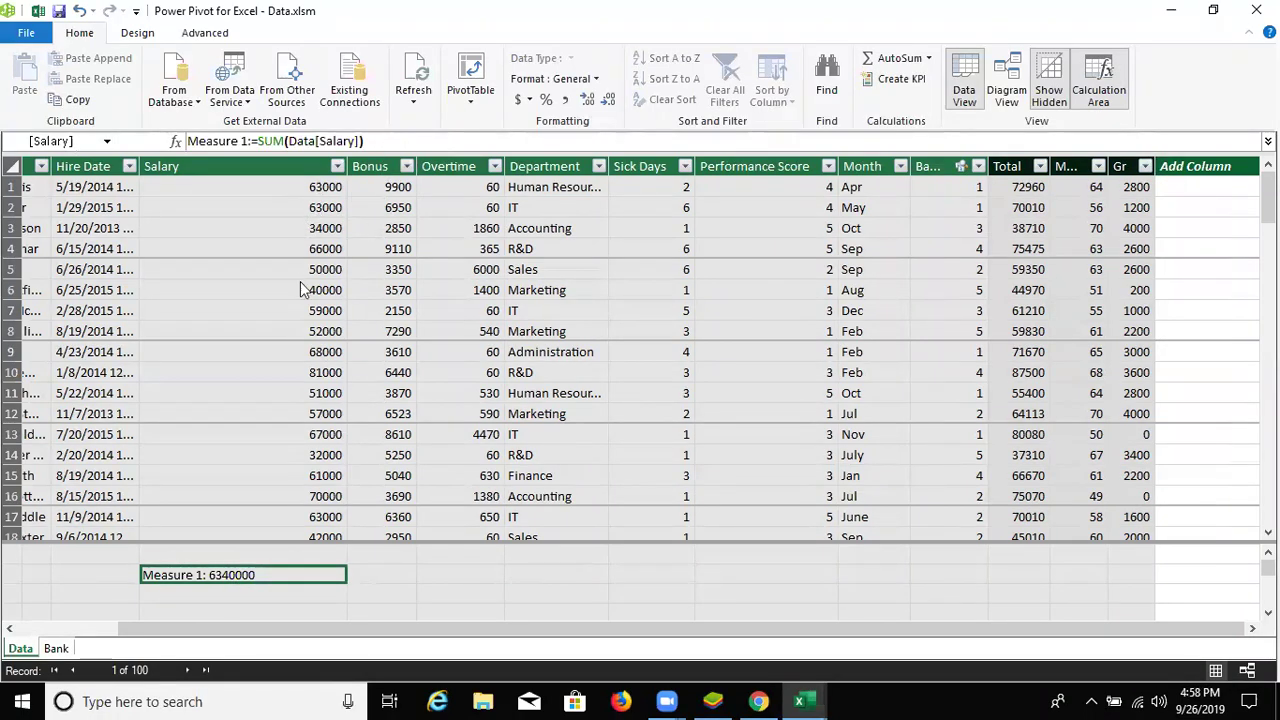
left_click(311, 549)
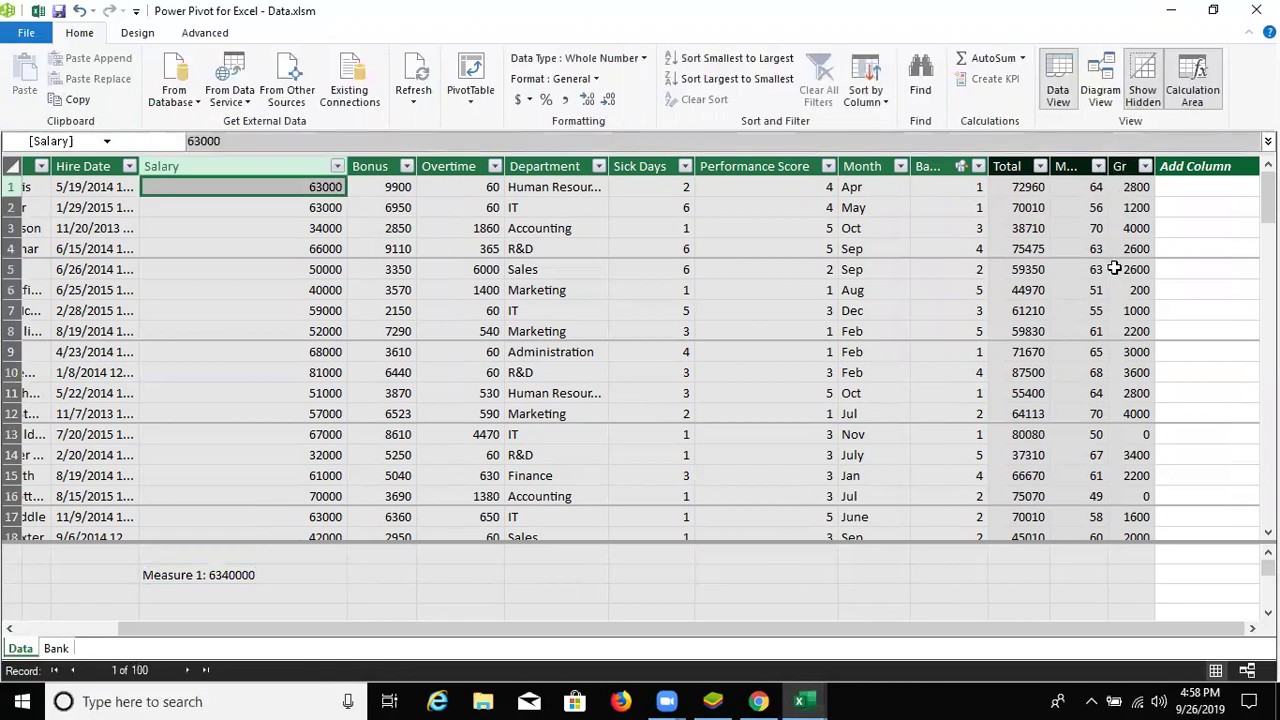
left_click(302, 590)
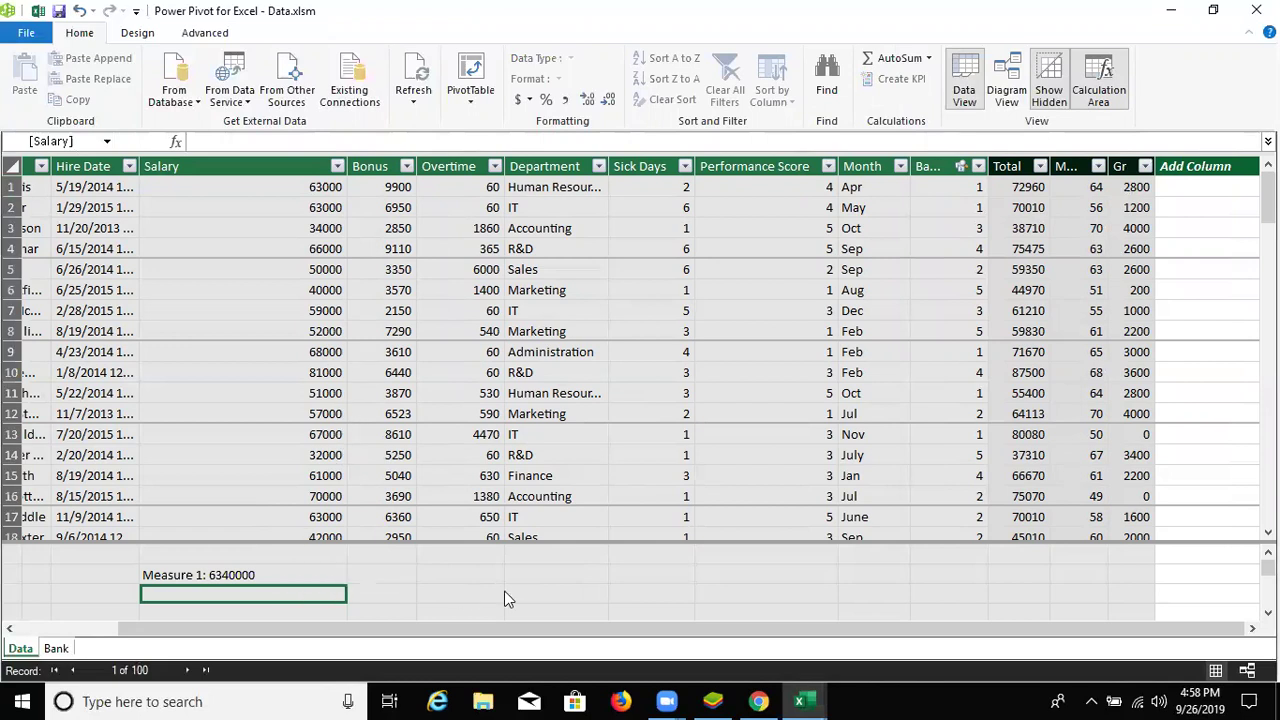
- Put Measure 1 into the PivotTable values and take Gr out
key("alt+Tab")
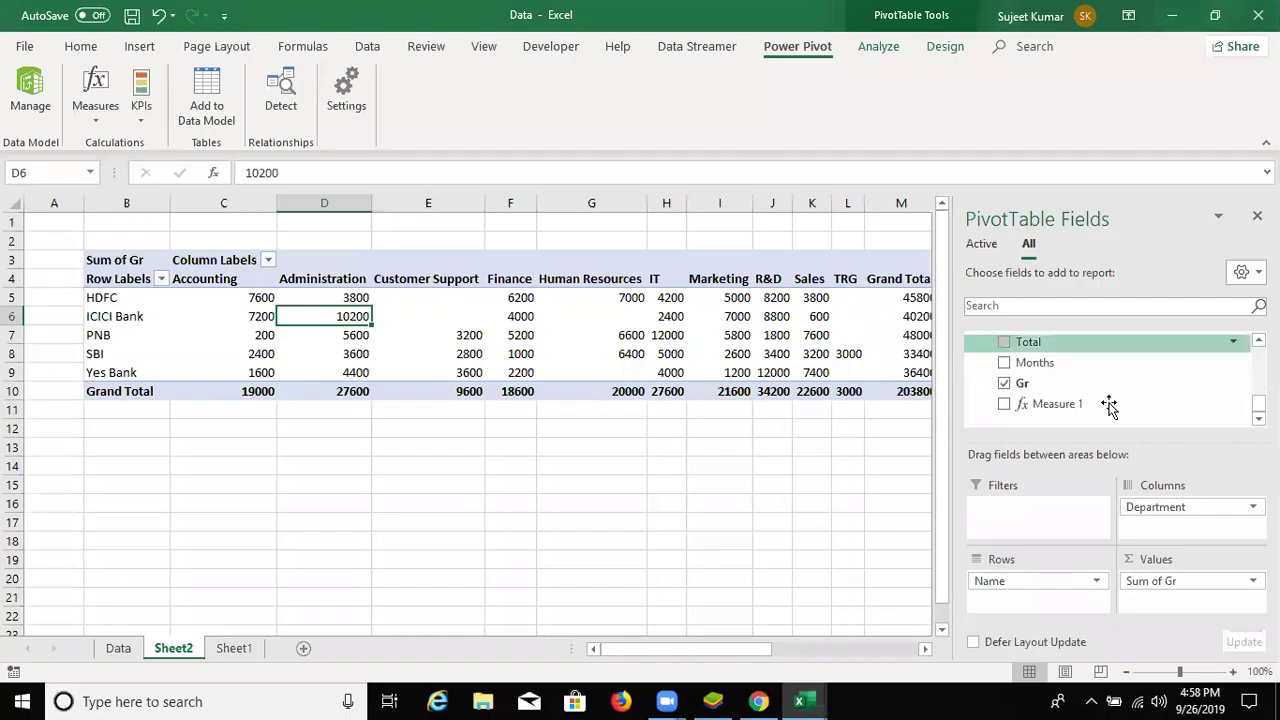
left_click_drag(1085, 405, 1038, 603)
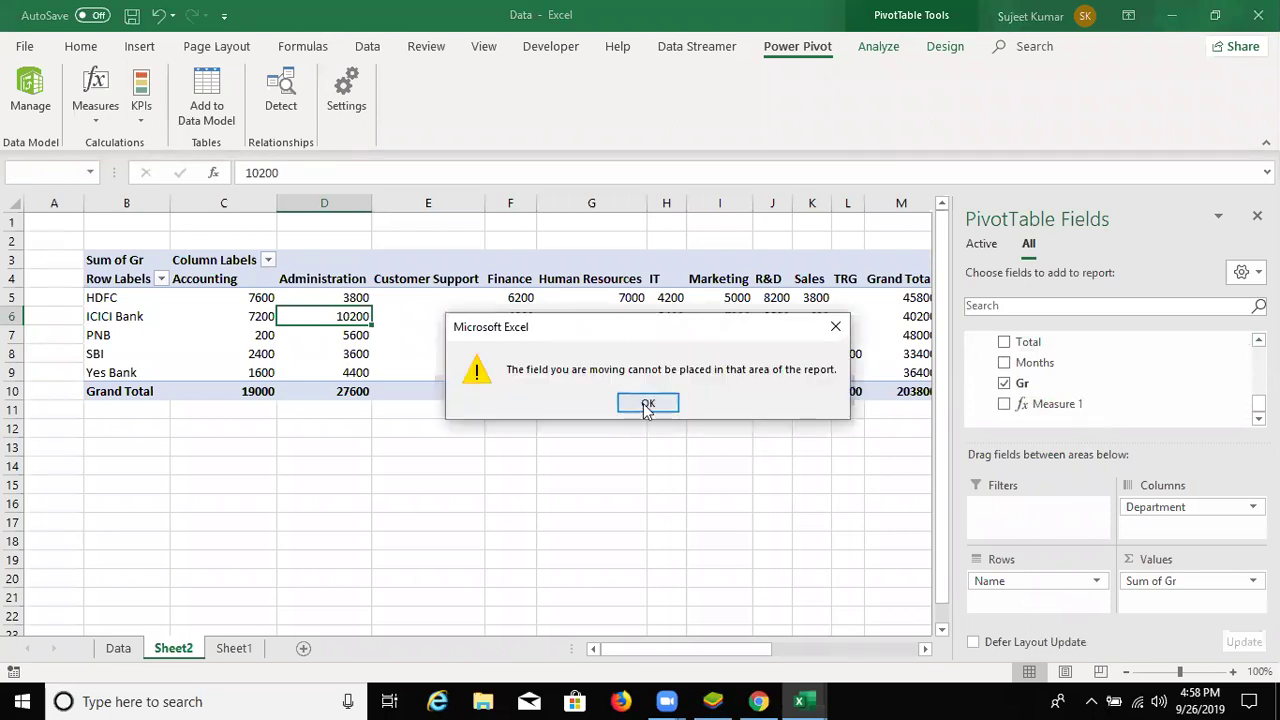
key("Return")
mouse_move(1086, 404)
left_mouse_down()
mouse_move(1158, 612)
mouse_move(1098, 376)
mouse_move(1161, 594)
left_mouse_up()
left_click(1003, 383)
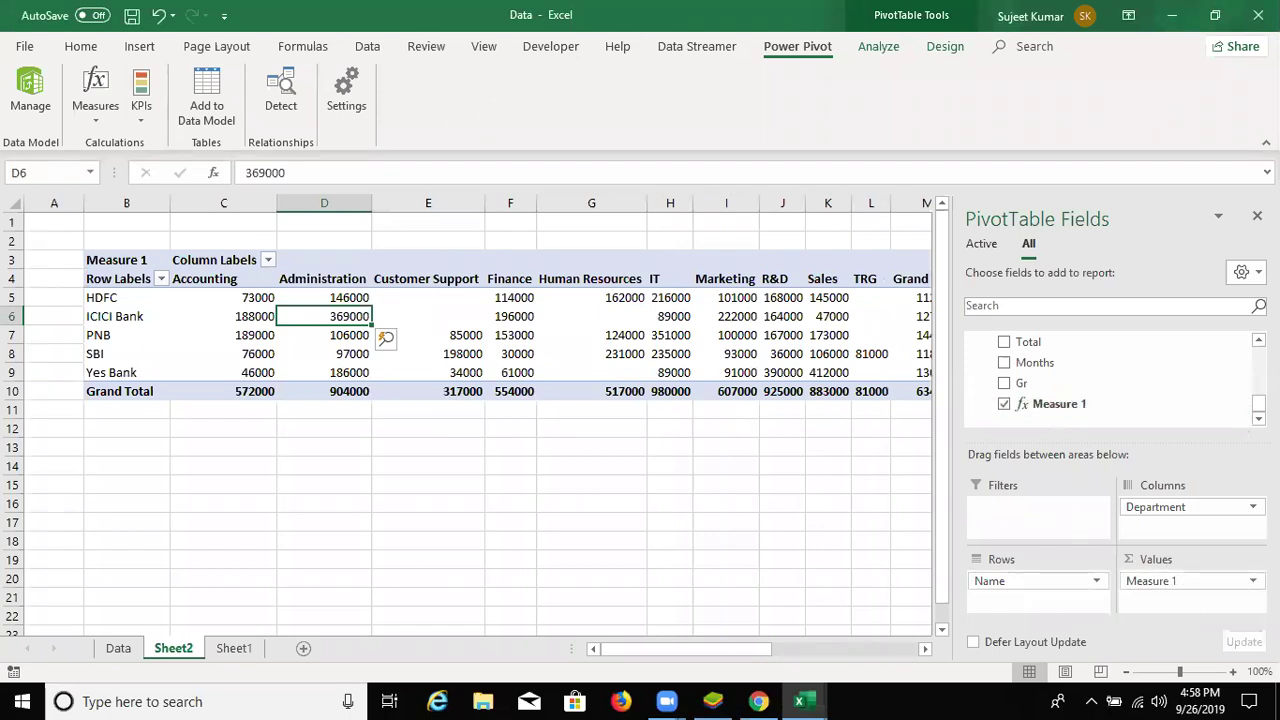
- Remove Measure 1 from the PivotTable so no values remain
scroll(1110, 380, "up", 1)
scroll(1110, 380, "up", 3)
scroll(1110, 380, "down", 3)
scroll(1110, 380, "down", 1)
left_click_drag(1172, 590, 1010, 415)
left_click(1010, 418)
left_click(1005, 404)
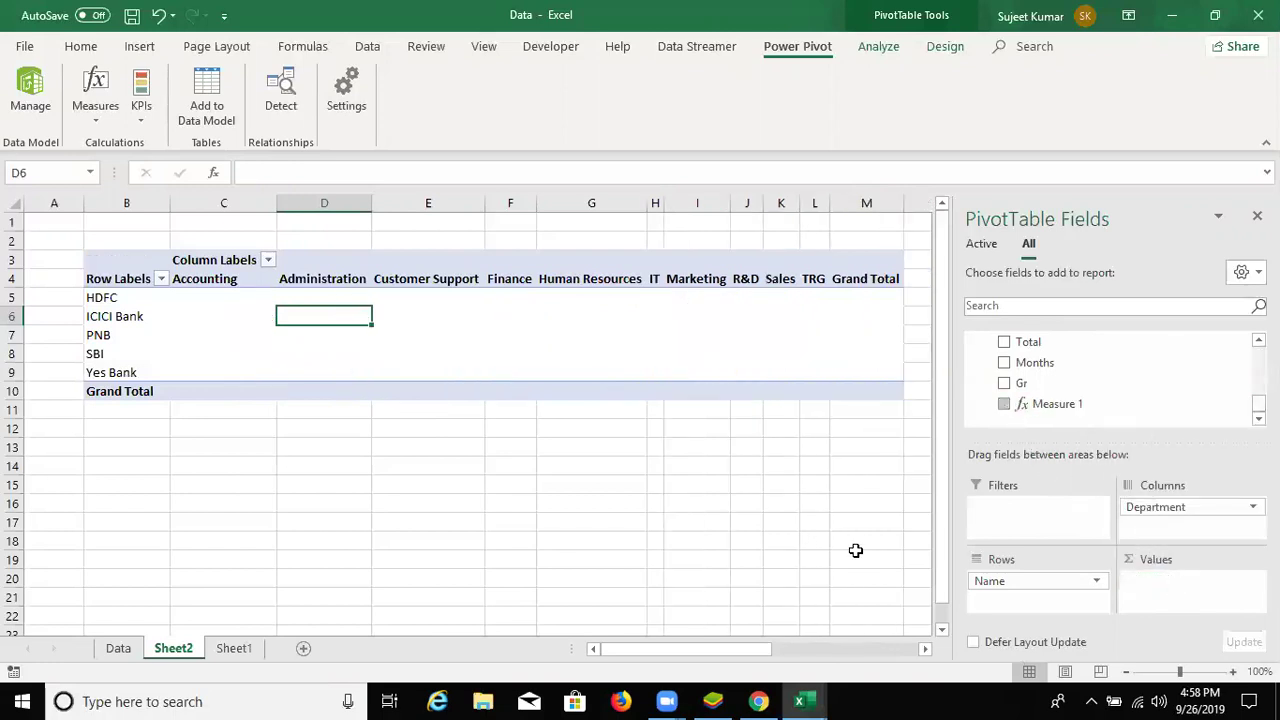
key("alt+Tab")
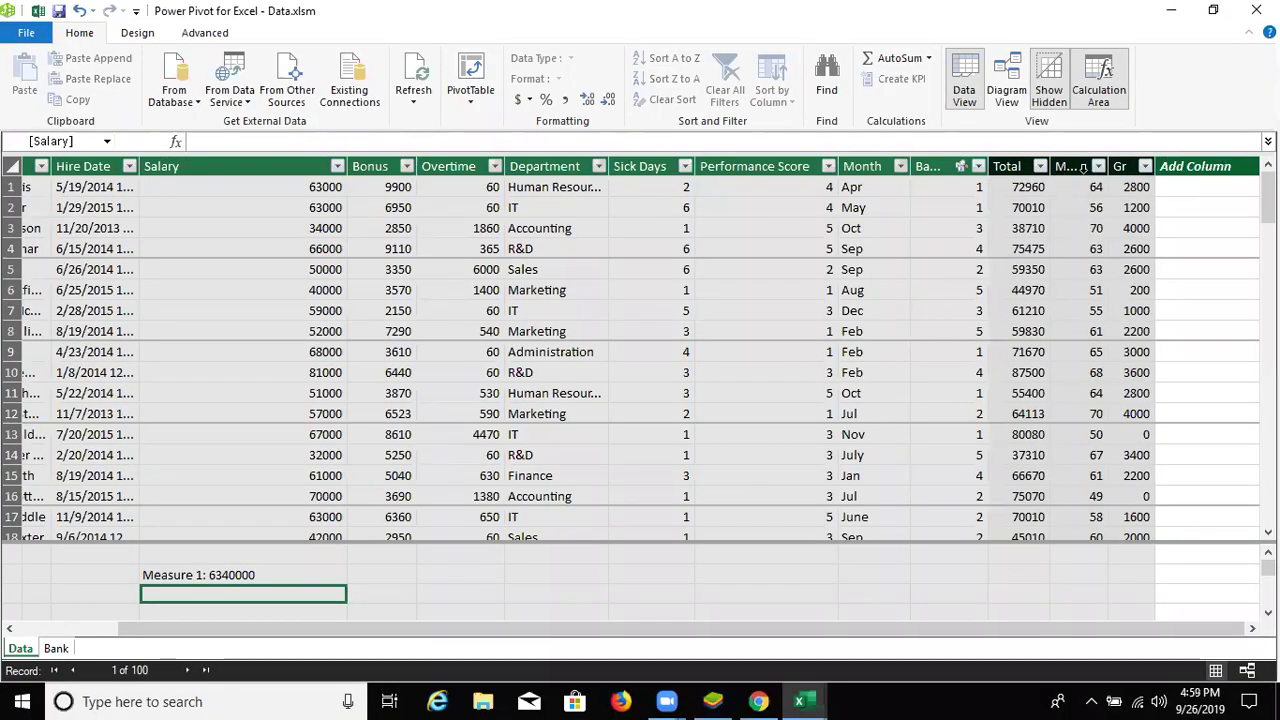
- Append +SUM([Bonus]) to Measure 1's =SUM(Data[Salary]) formula
left_click(240, 577)
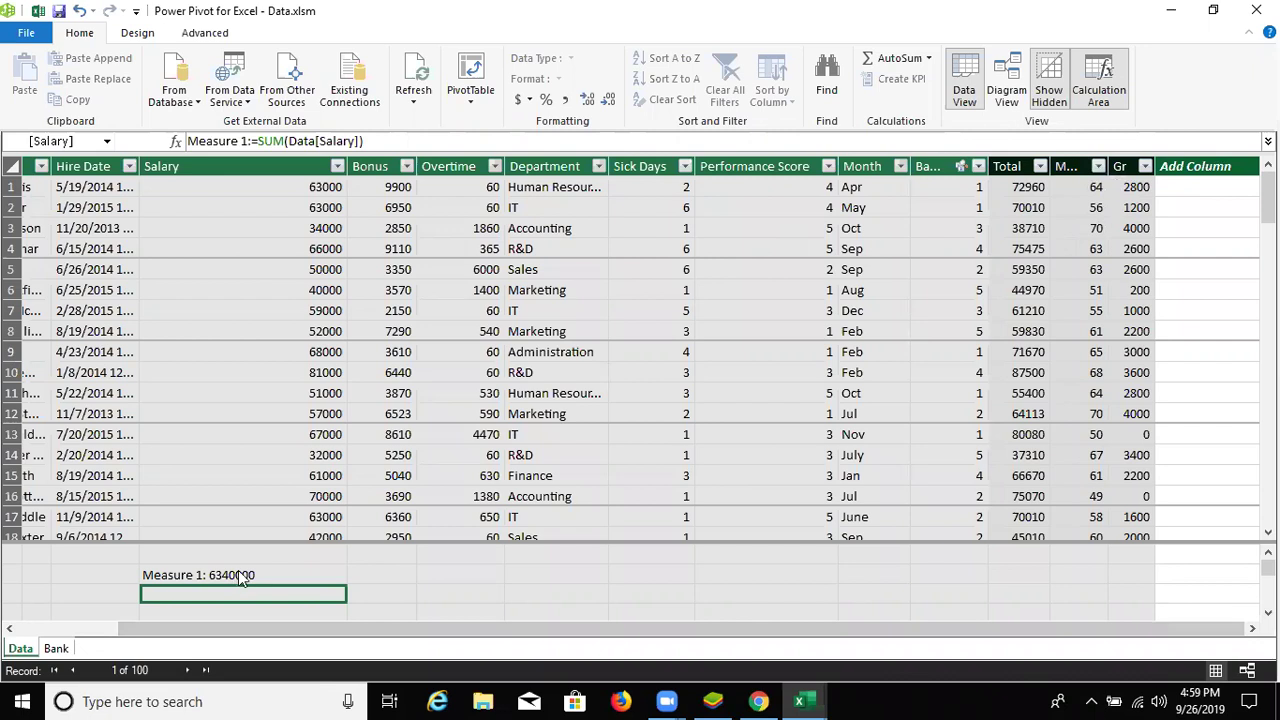
left_click(403, 141)
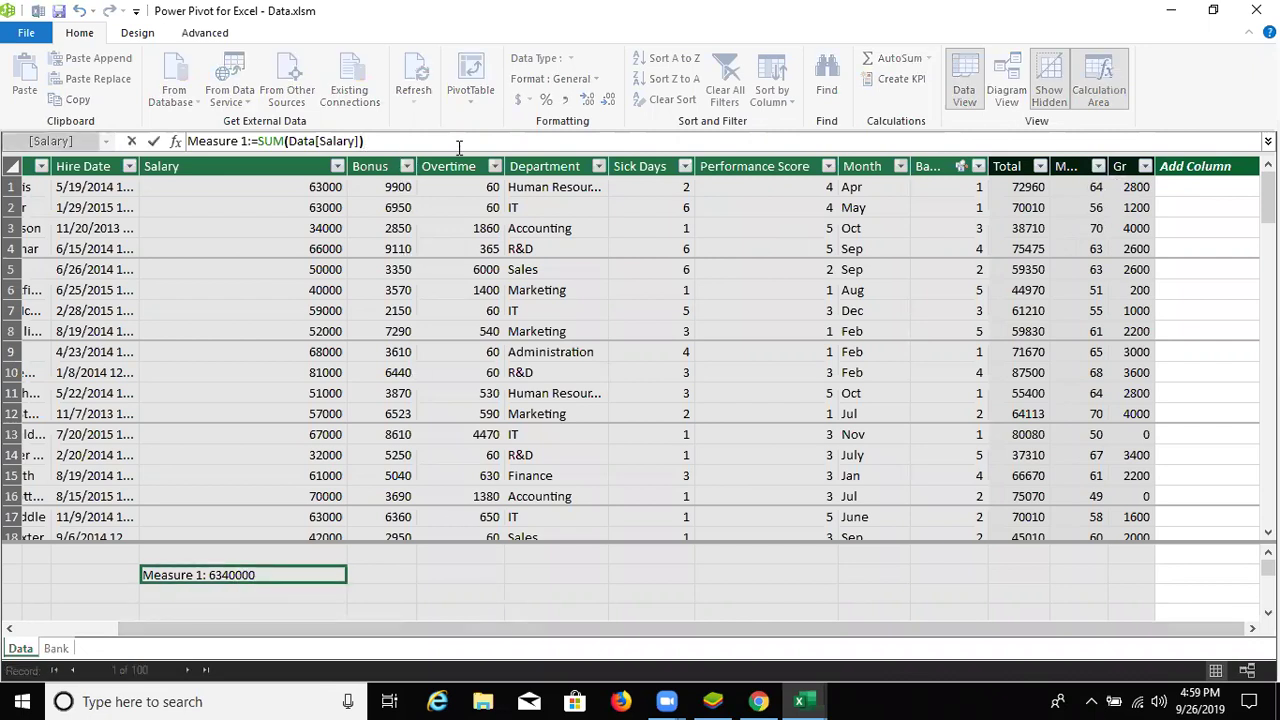
key("Left")
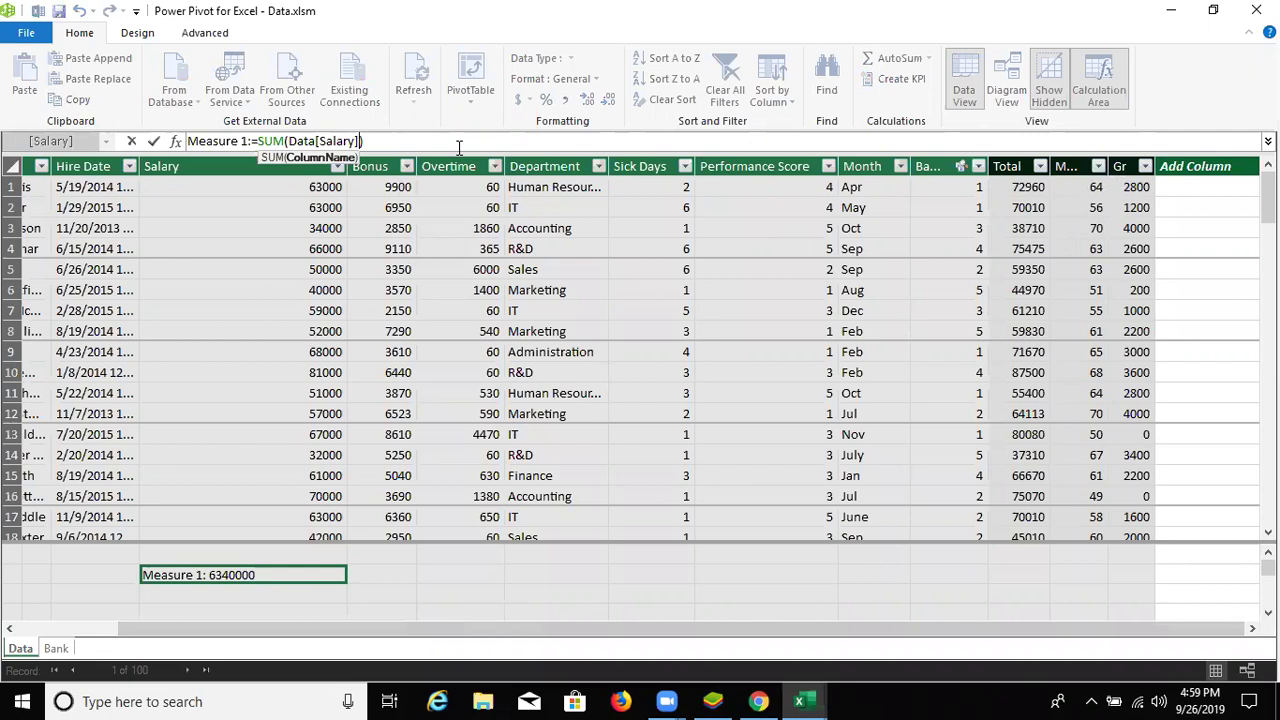
type("+")
key("BackSpace")
key("Right")
type("+")
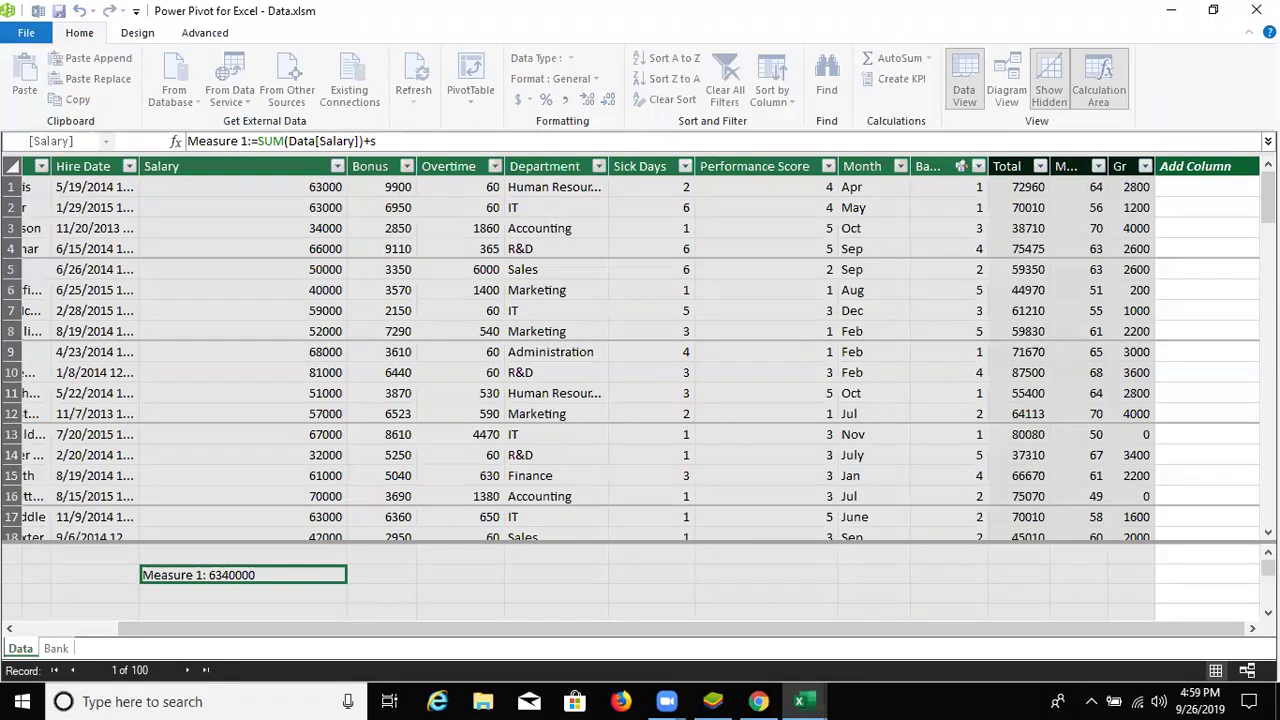
type("sum")
key("Tab")
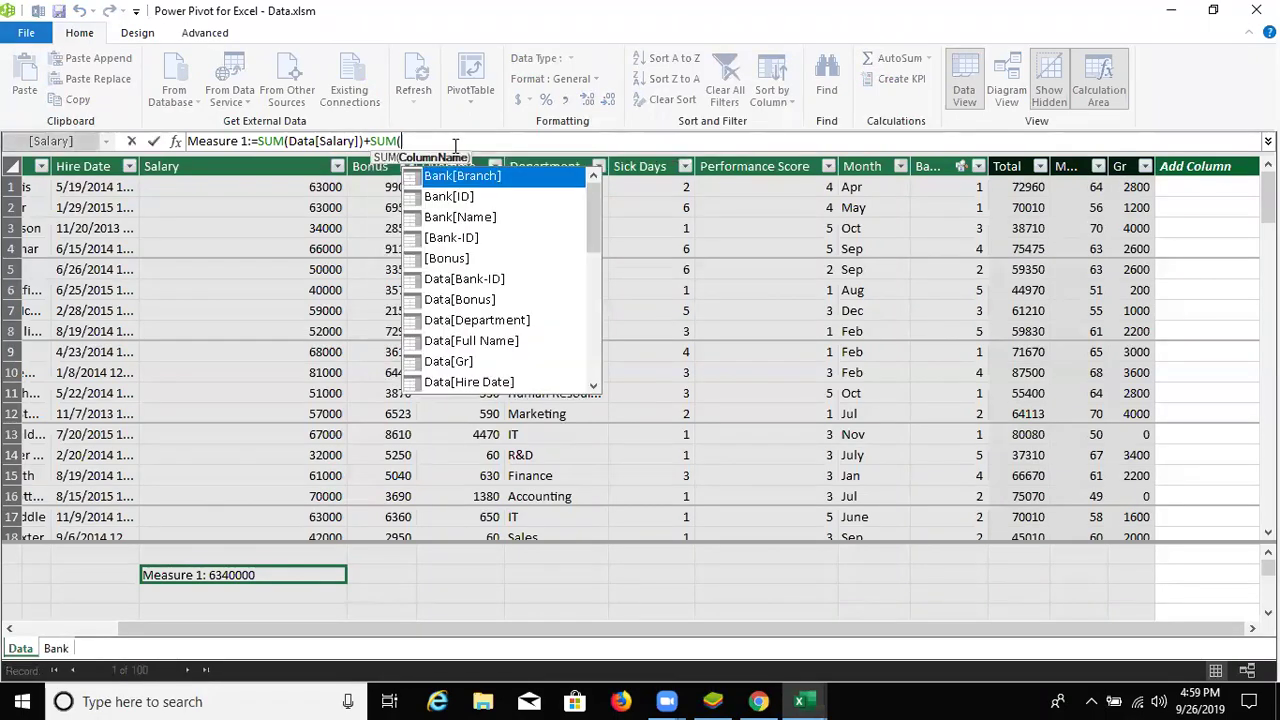
key("Down")
key("Down")
key("Down")
key("Down")
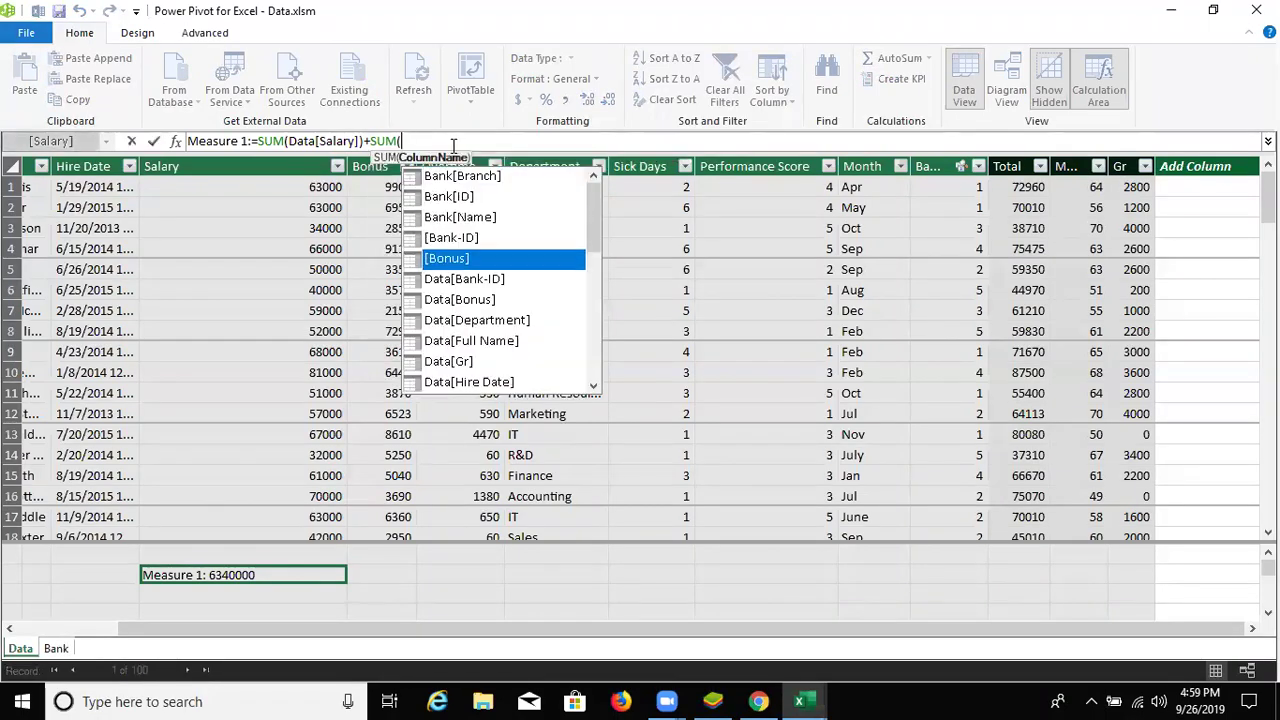
key("Tab")
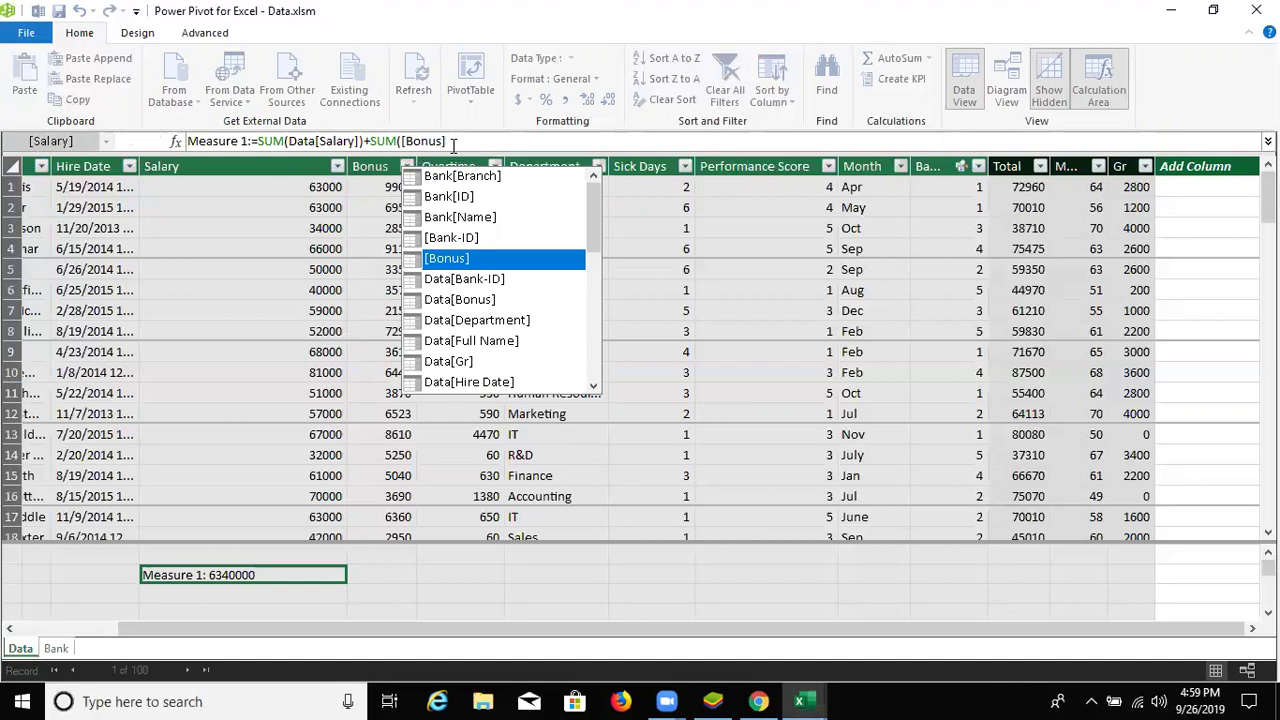
type(")")
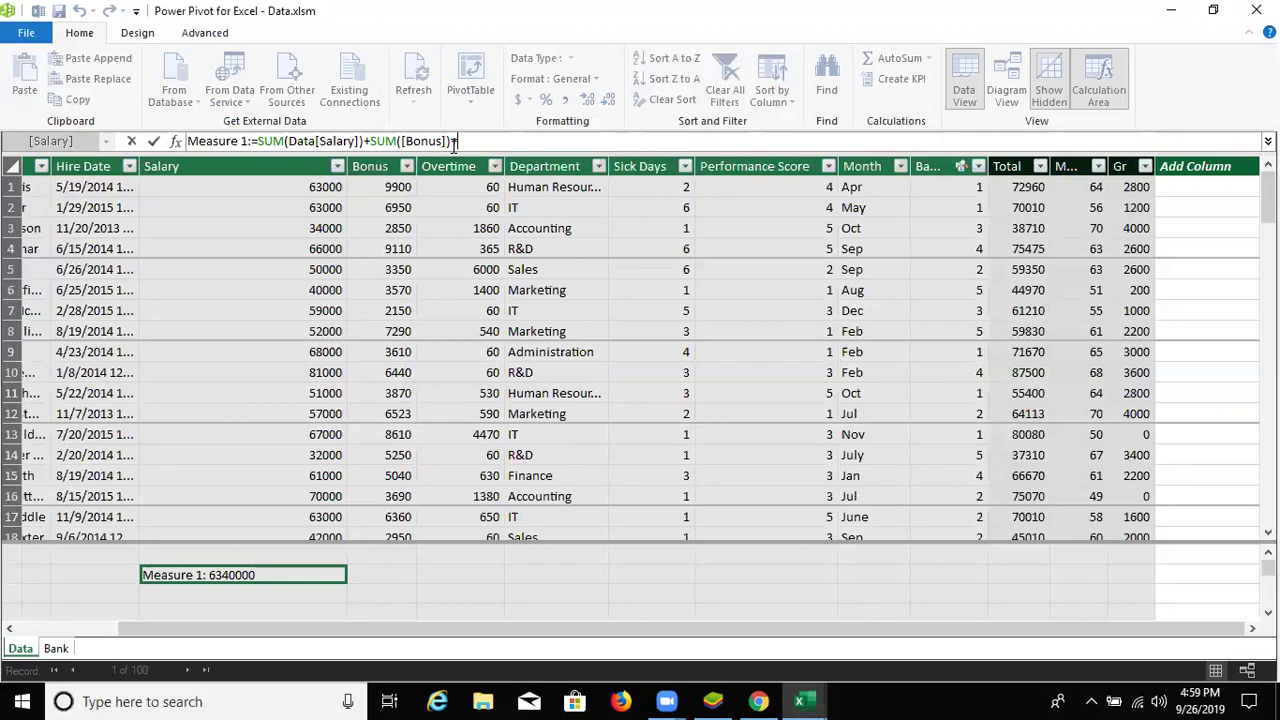
type("+")
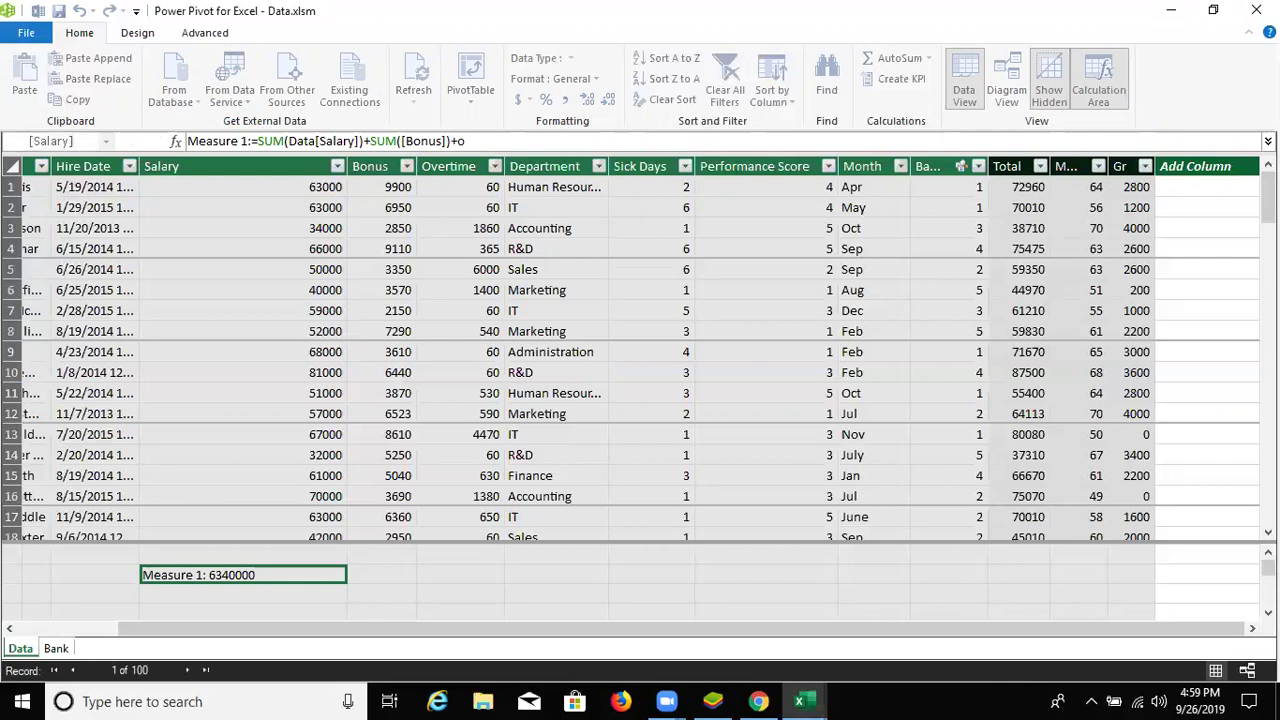
type("o")
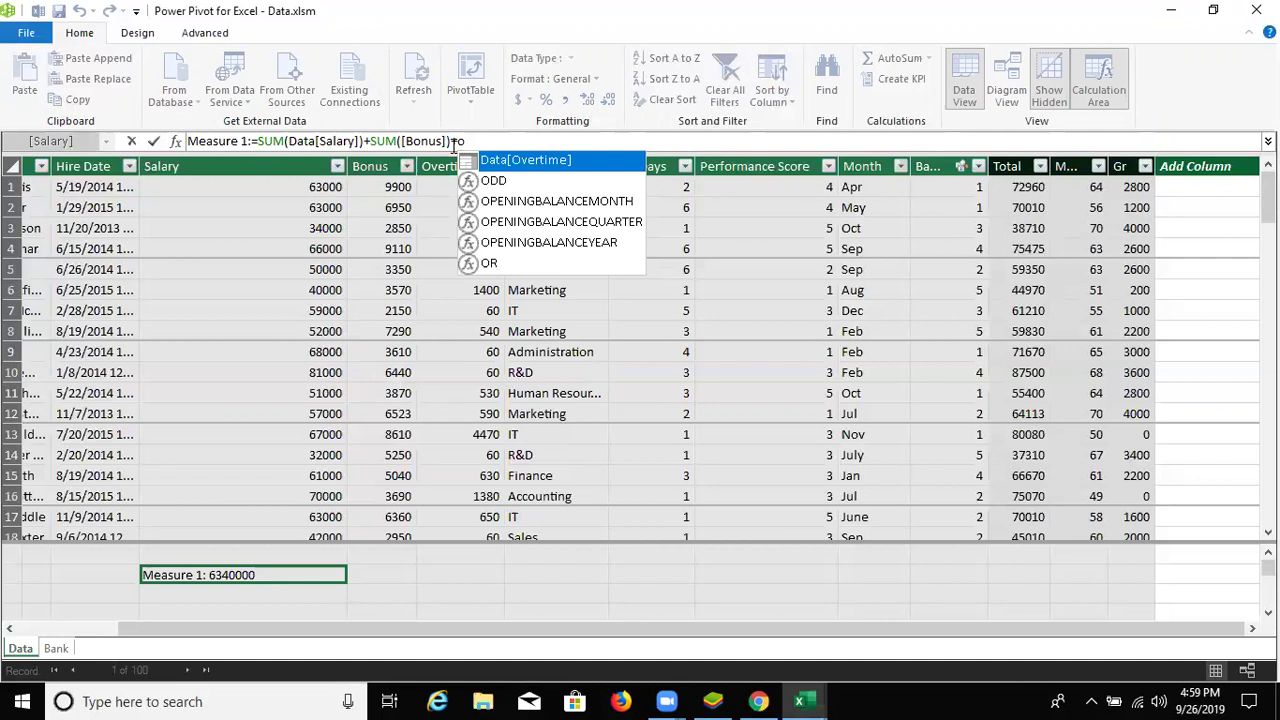
key("BackSpace")
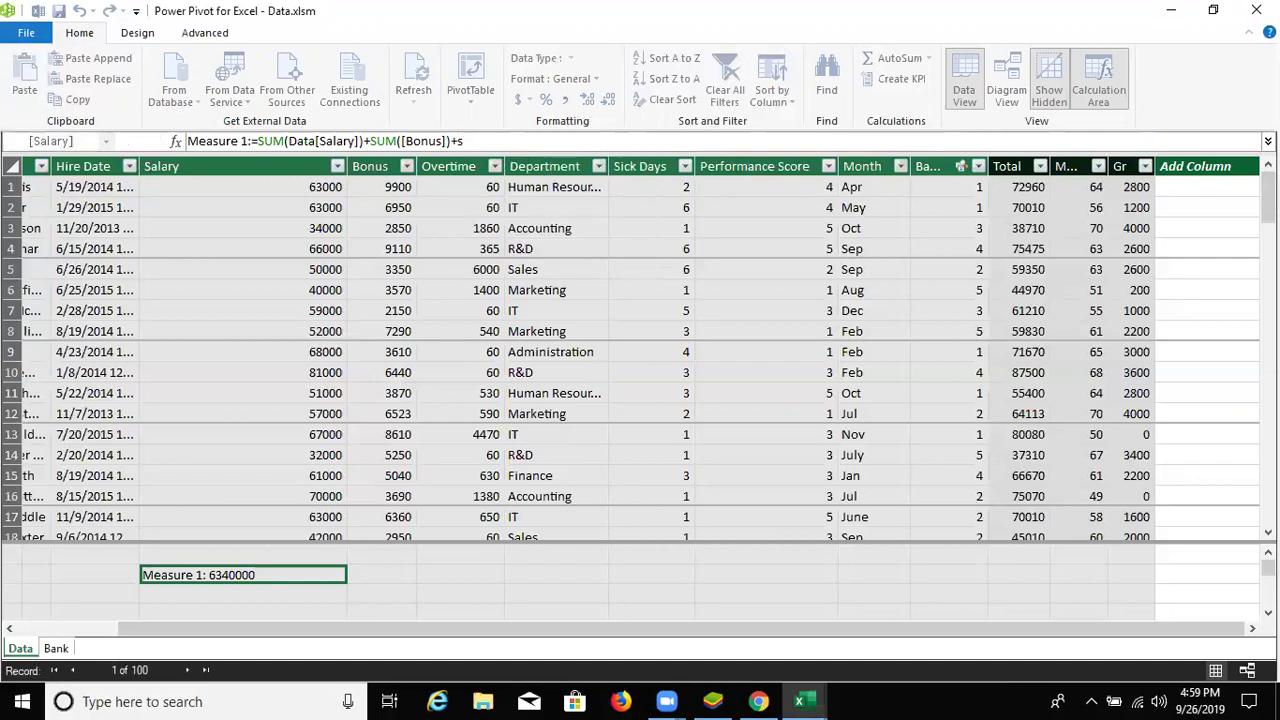
- Add +SUM(Data[Overtime]) and commit, so Measure 1 totals 7501108
type("sum(")
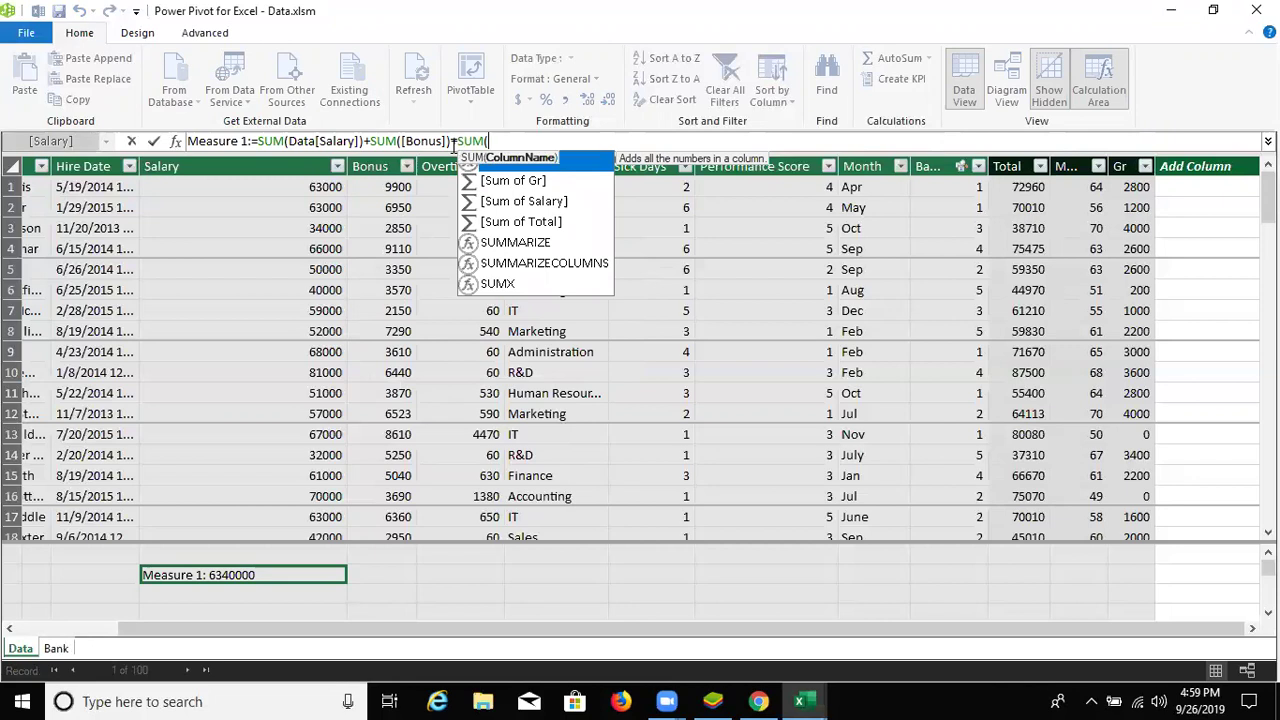
key("Down")
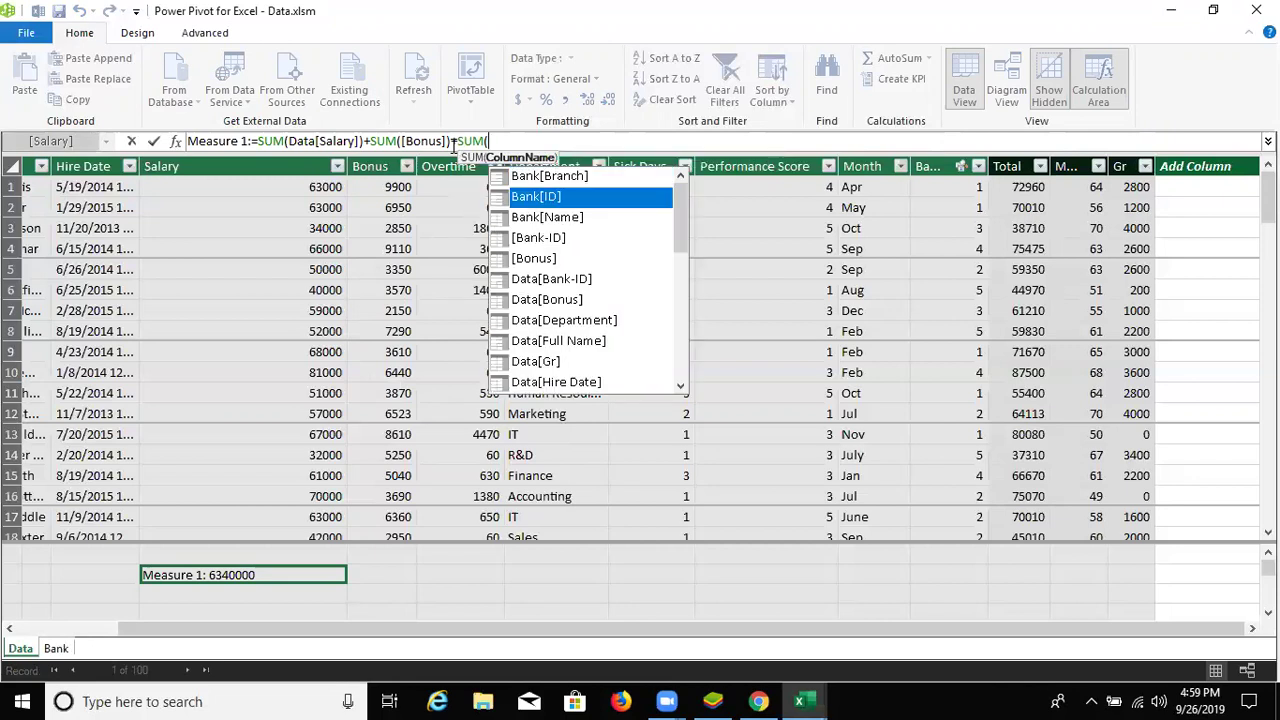
key("Down")
key("Down")
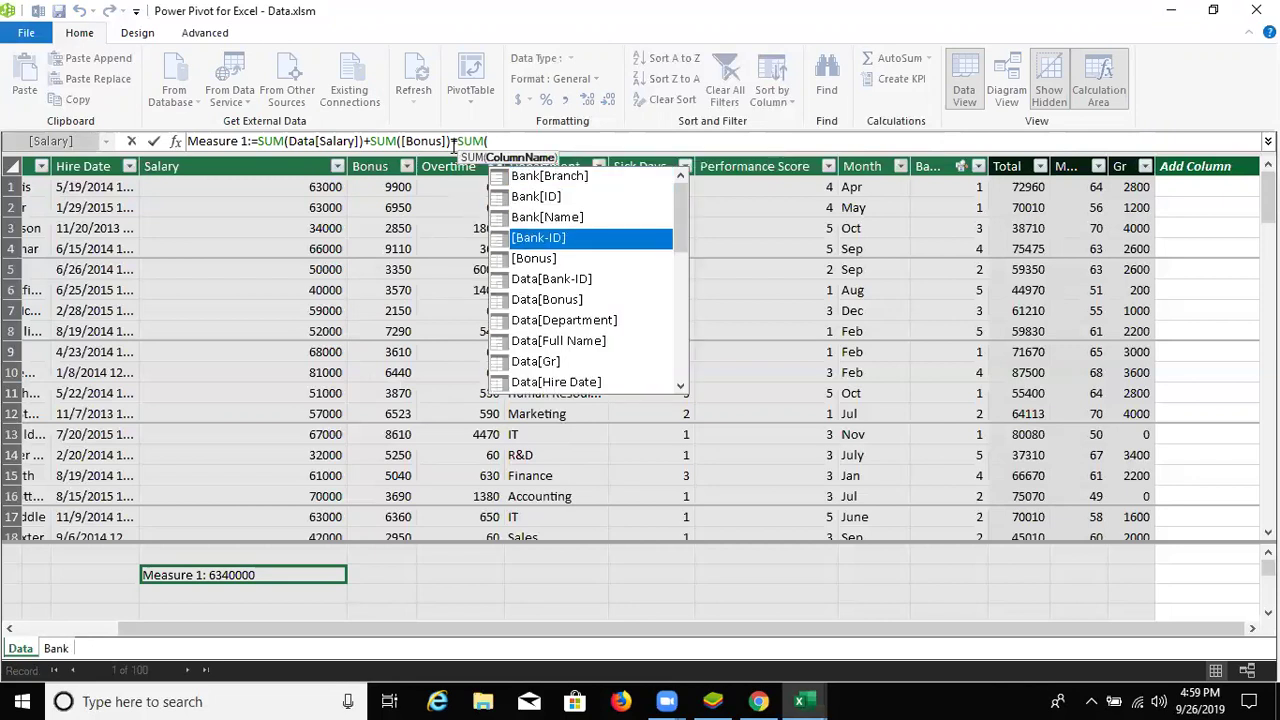
key("Down")
key("Down")
key("Down")
key("Down")
key("Down")
key("Down")
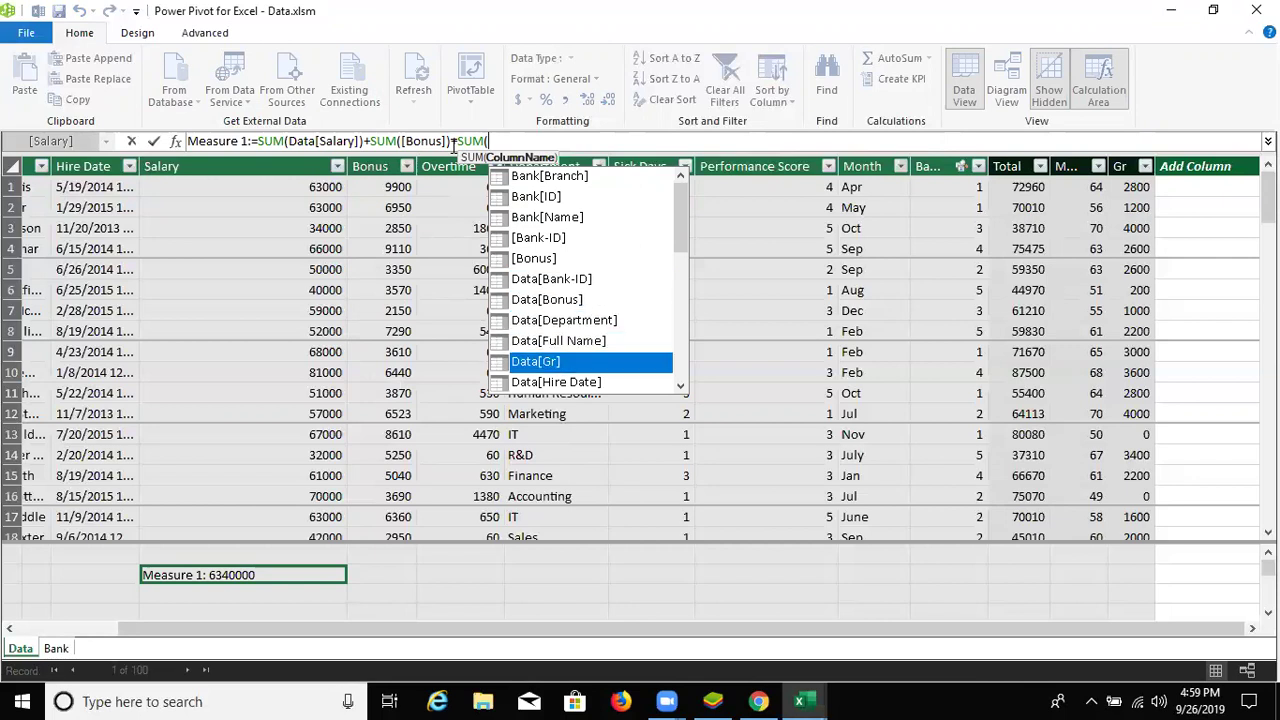
key("Down")
key("Down")
key("Down")
key("Down")
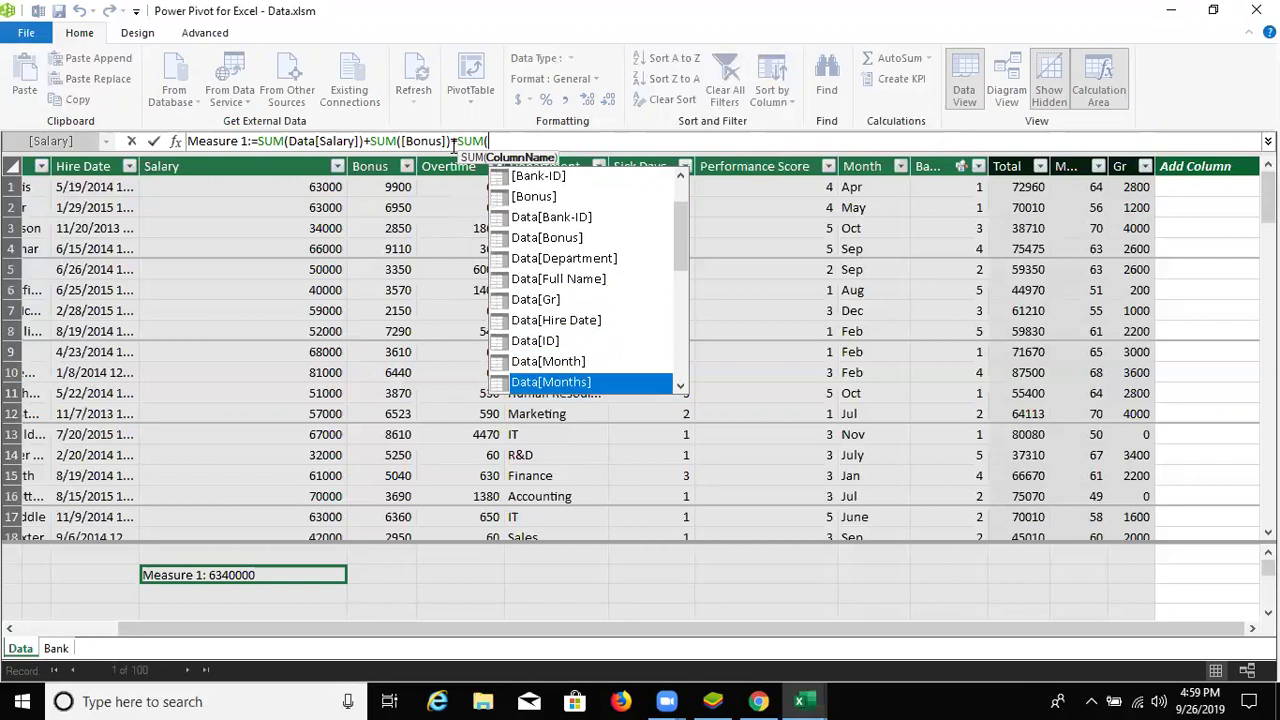
key("Down")
key("Down")
key("Up")
key("Down")
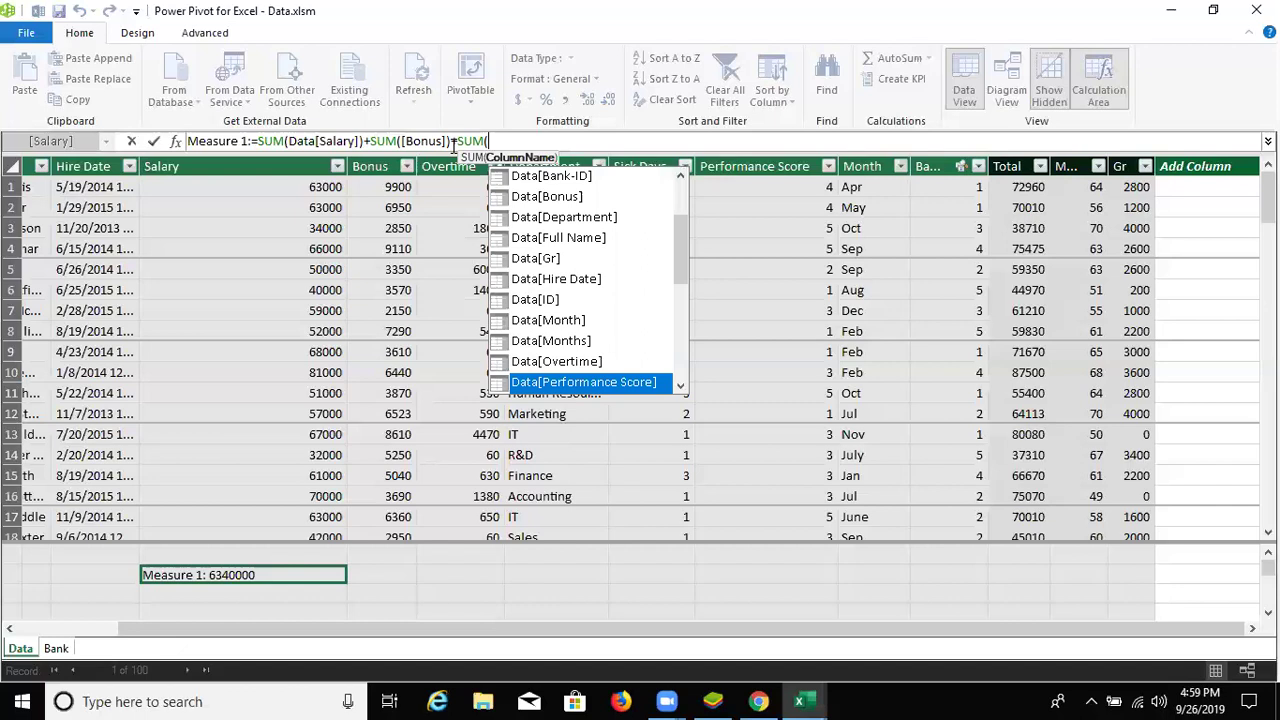
key("Down")
key("Up")
key("Up")
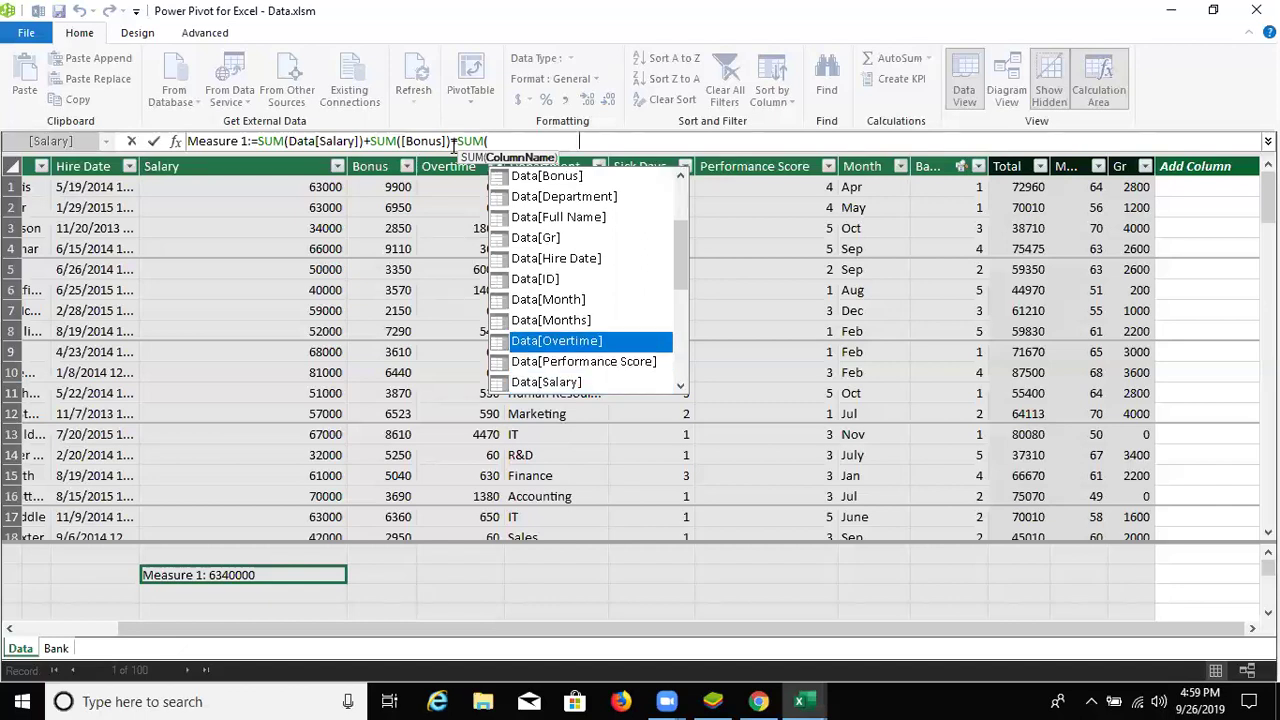
key("Tab")
type(")")
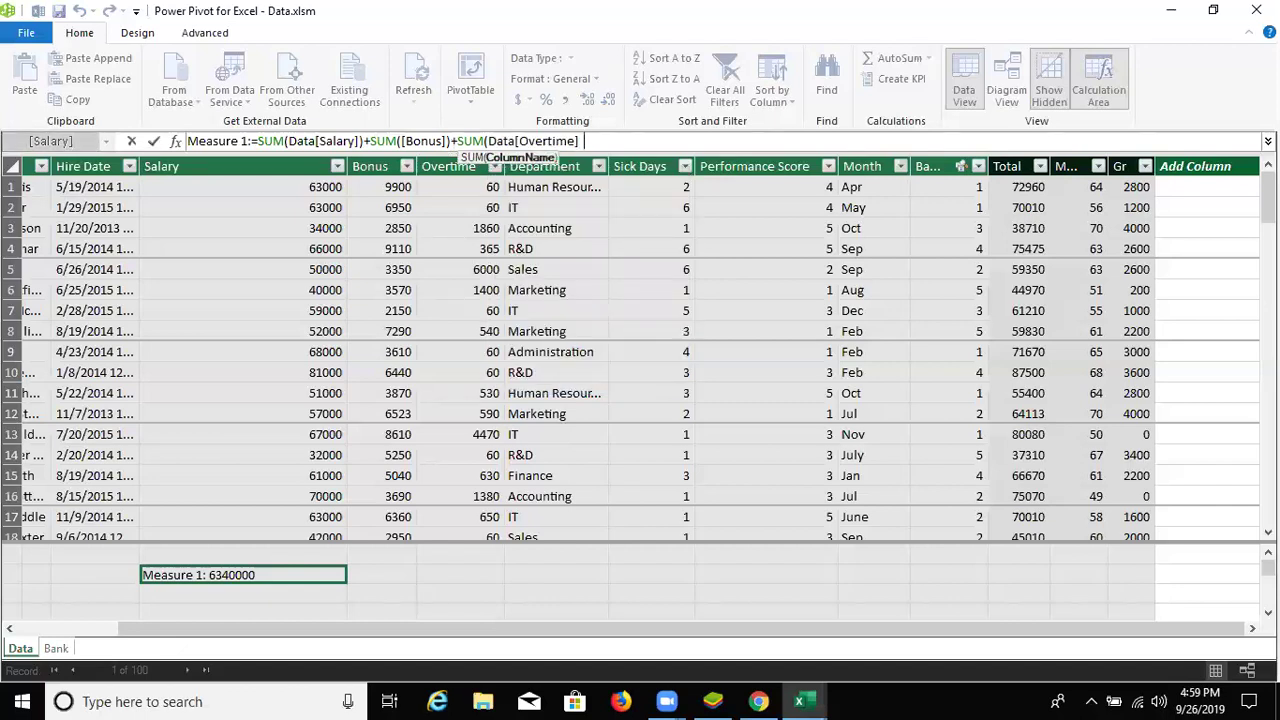
key("Return")
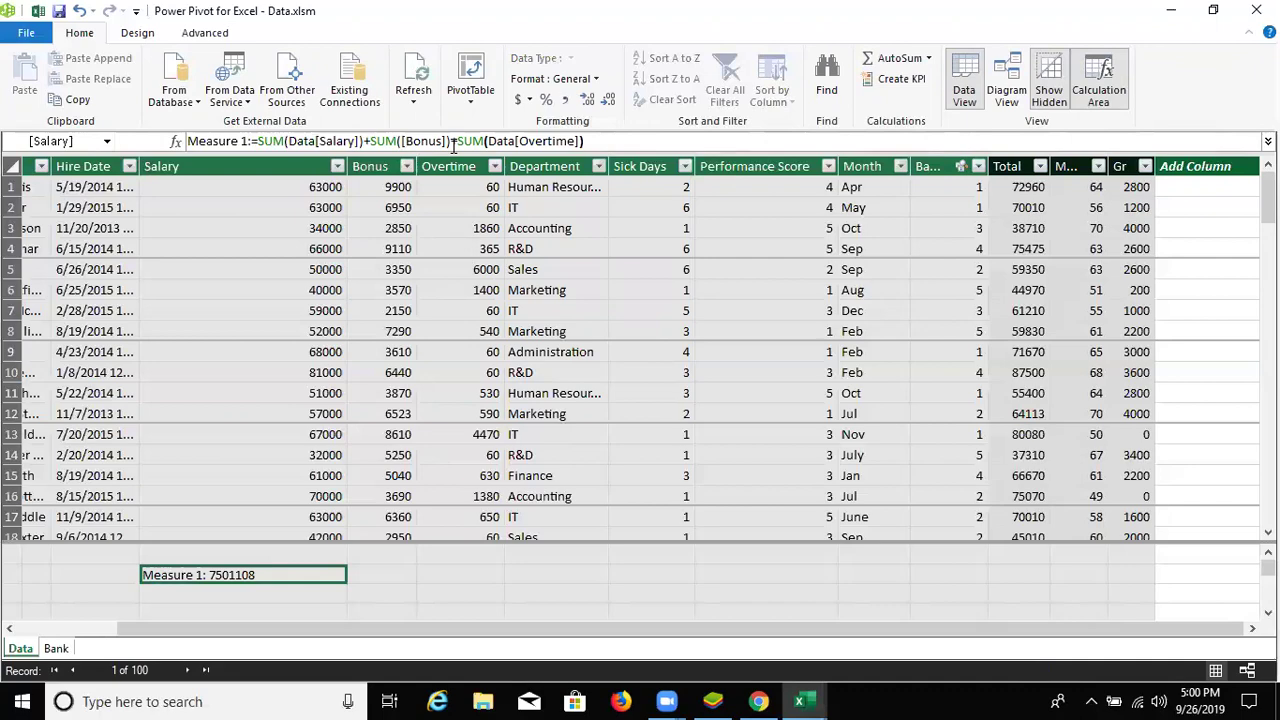
- Add the updated Measure 1 to the PivotTable values, showing 1043240 for Administration
key("alt+Tab")
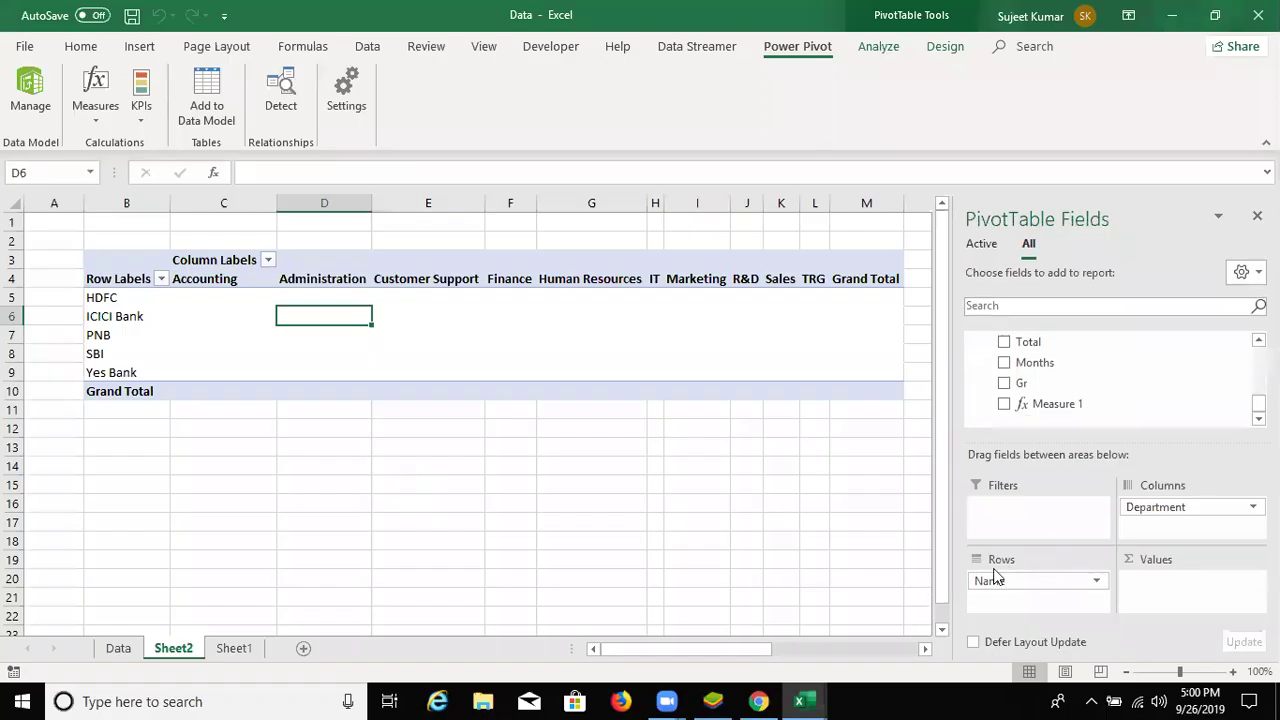
left_click_drag(1068, 403, 1170, 600)
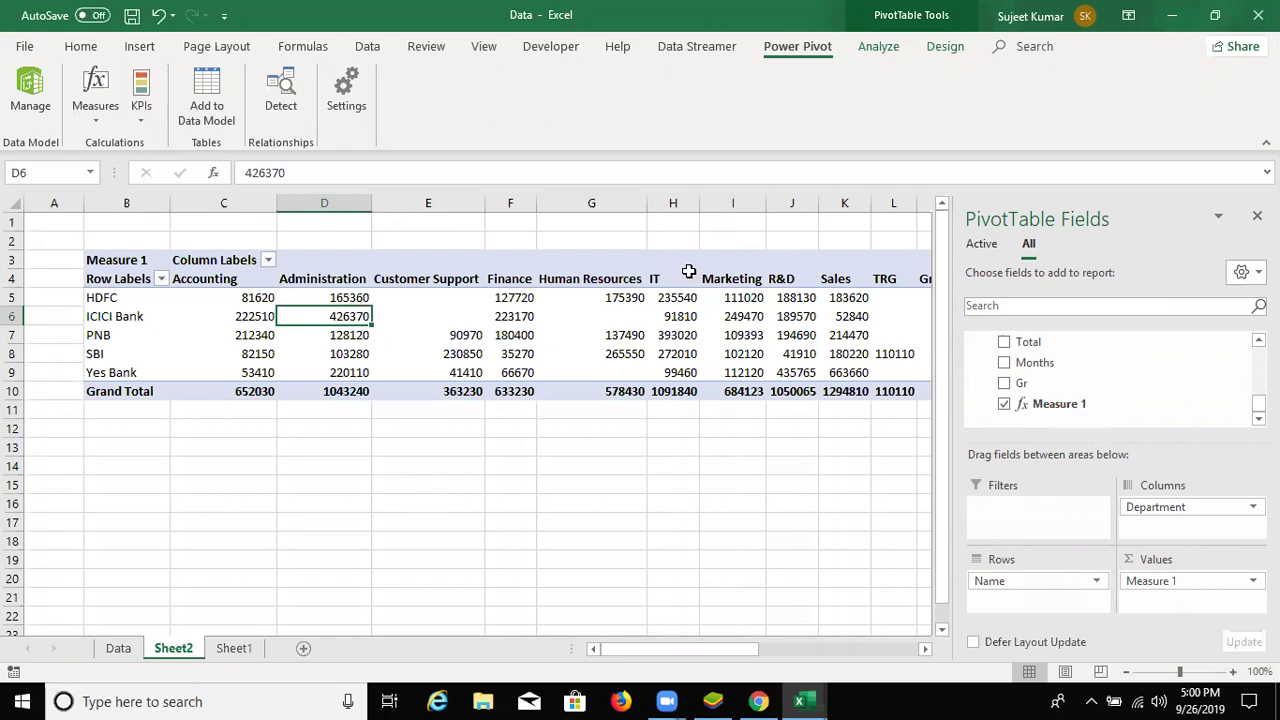
- Check Measure 1's formula, then begin a new measure in the empty cell under Bonus
key("alt+Tab")
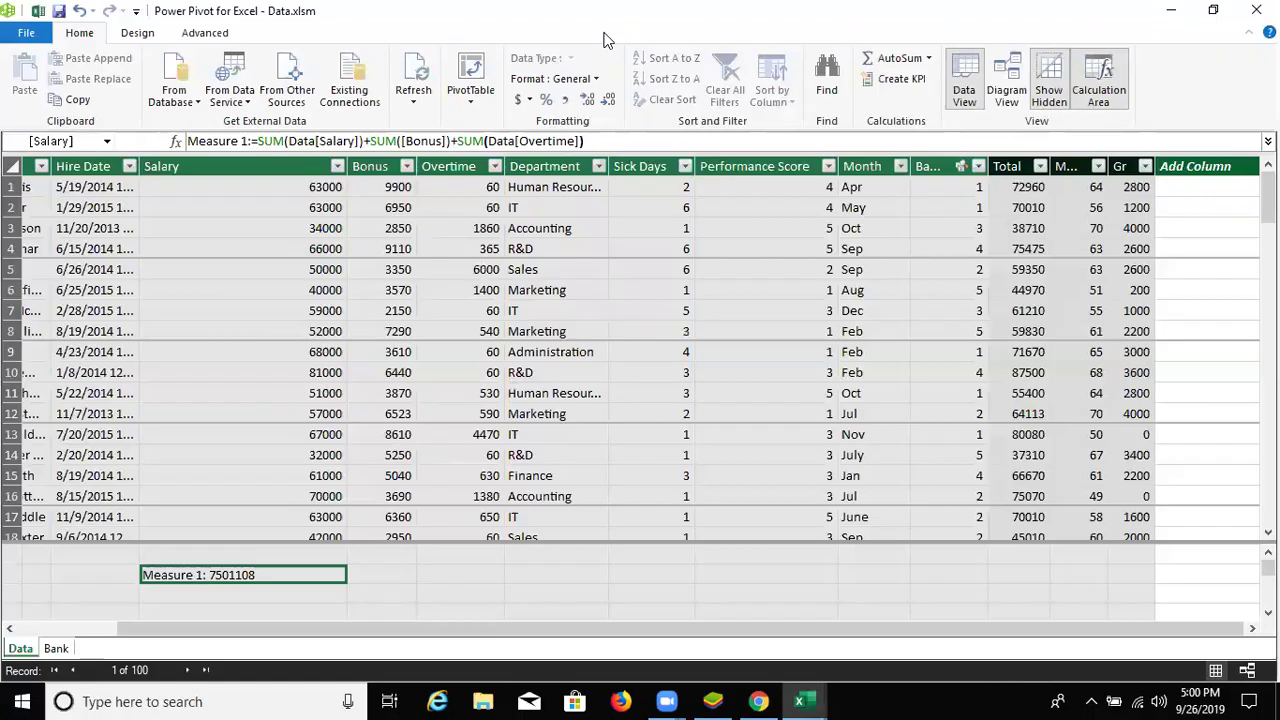
left_click_drag(1030, 187, 1016, 478)
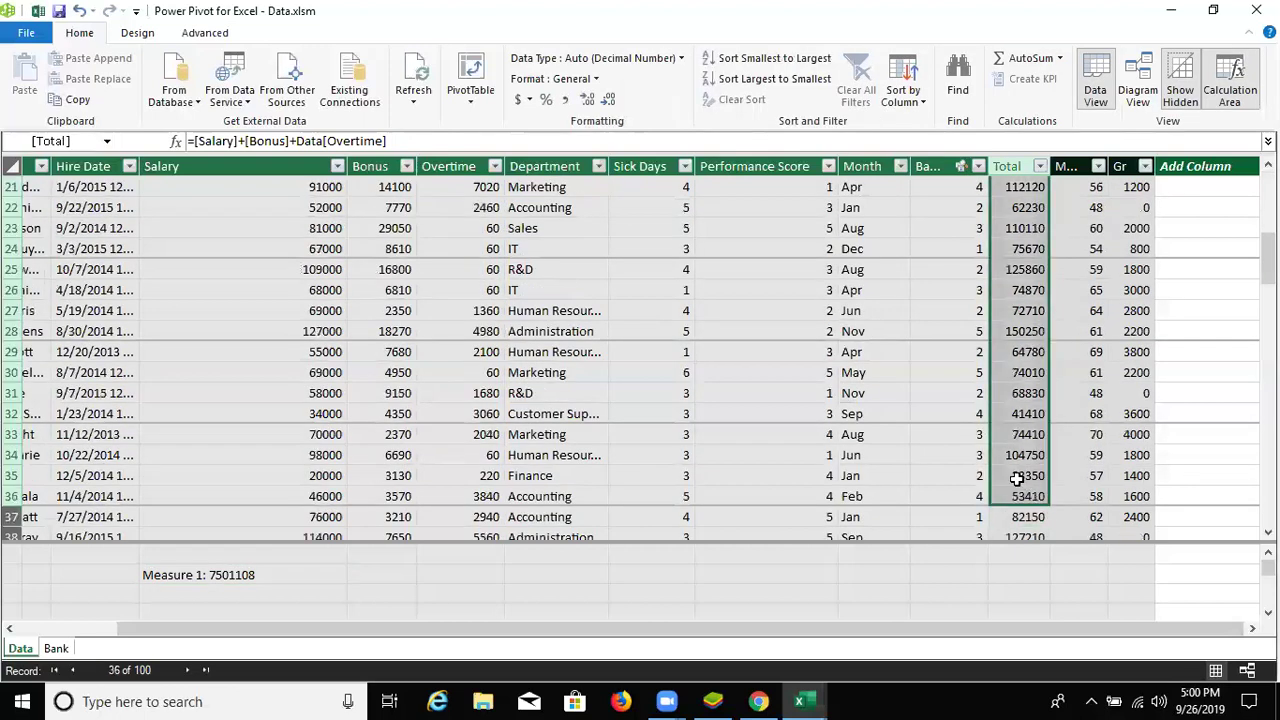
left_click(210, 575)
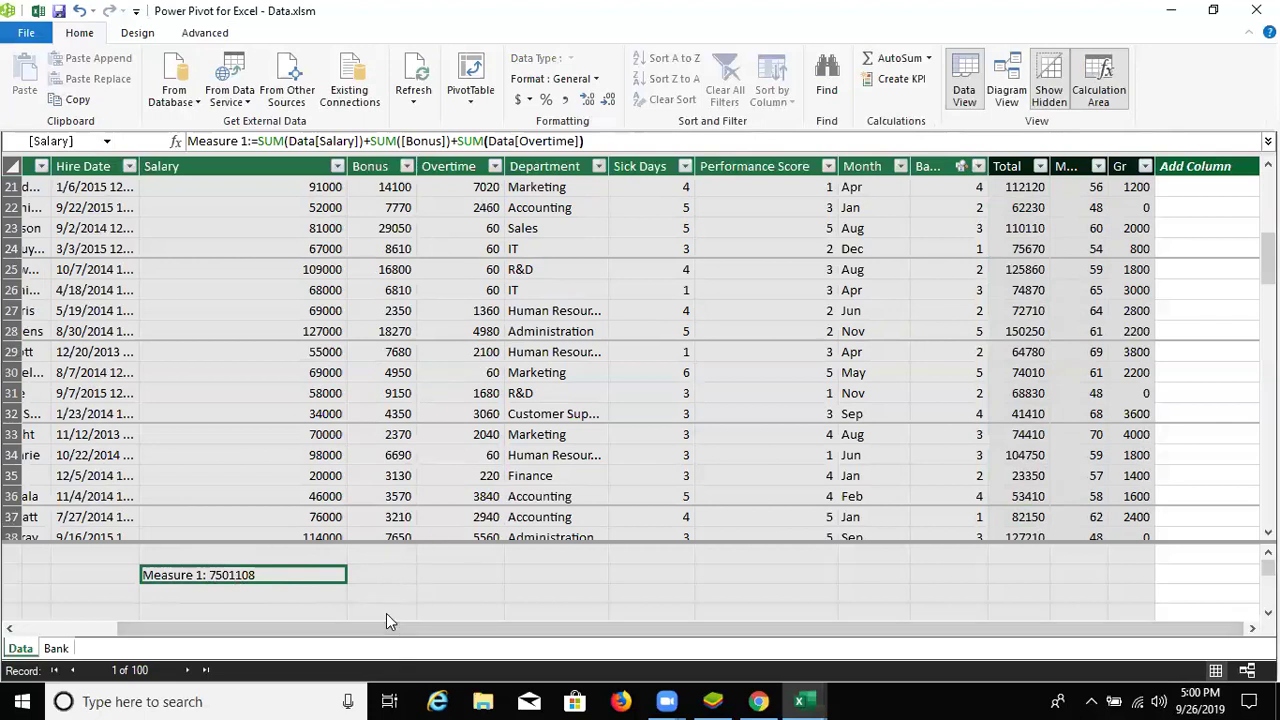
left_click(455, 576)
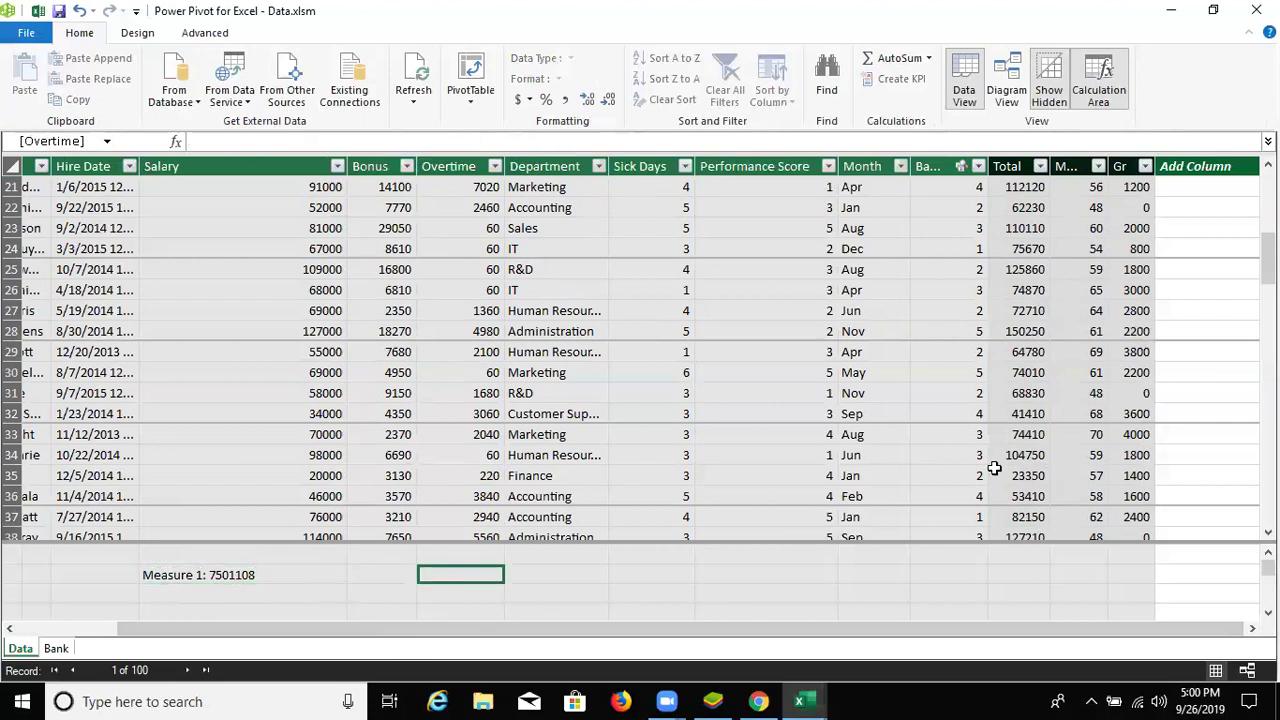
left_click(197, 578)
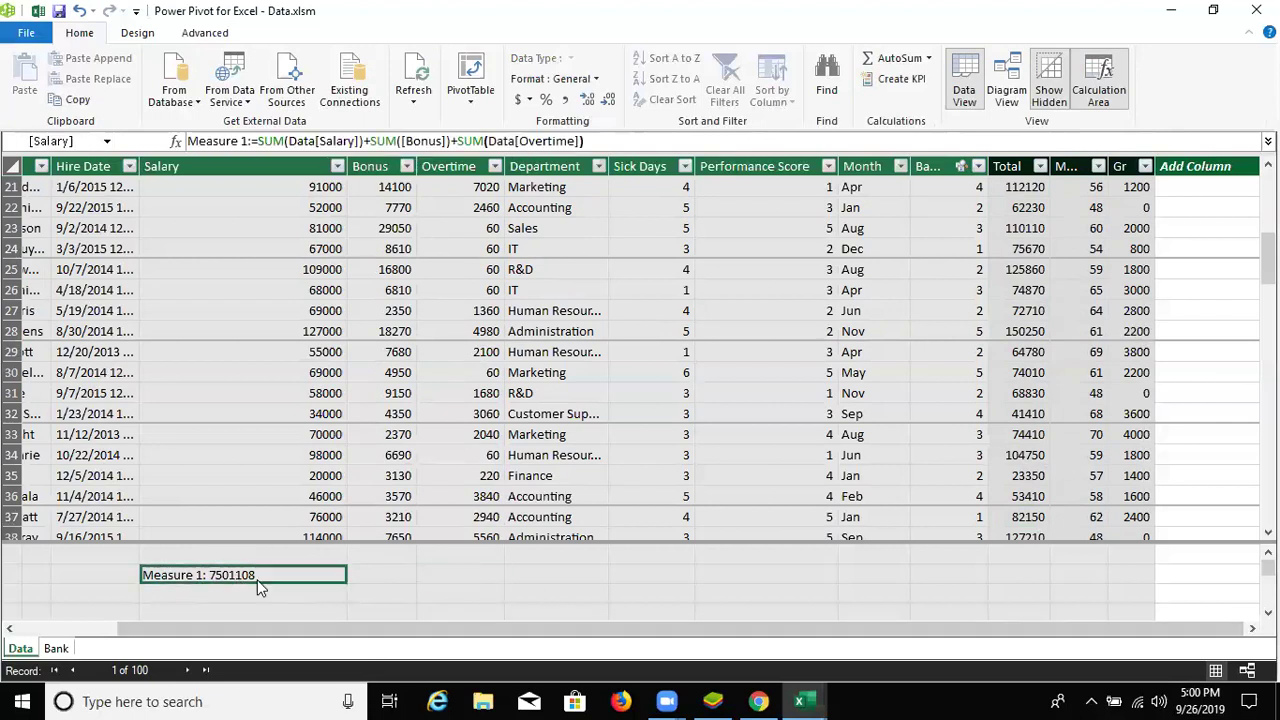
left_click(381, 591)
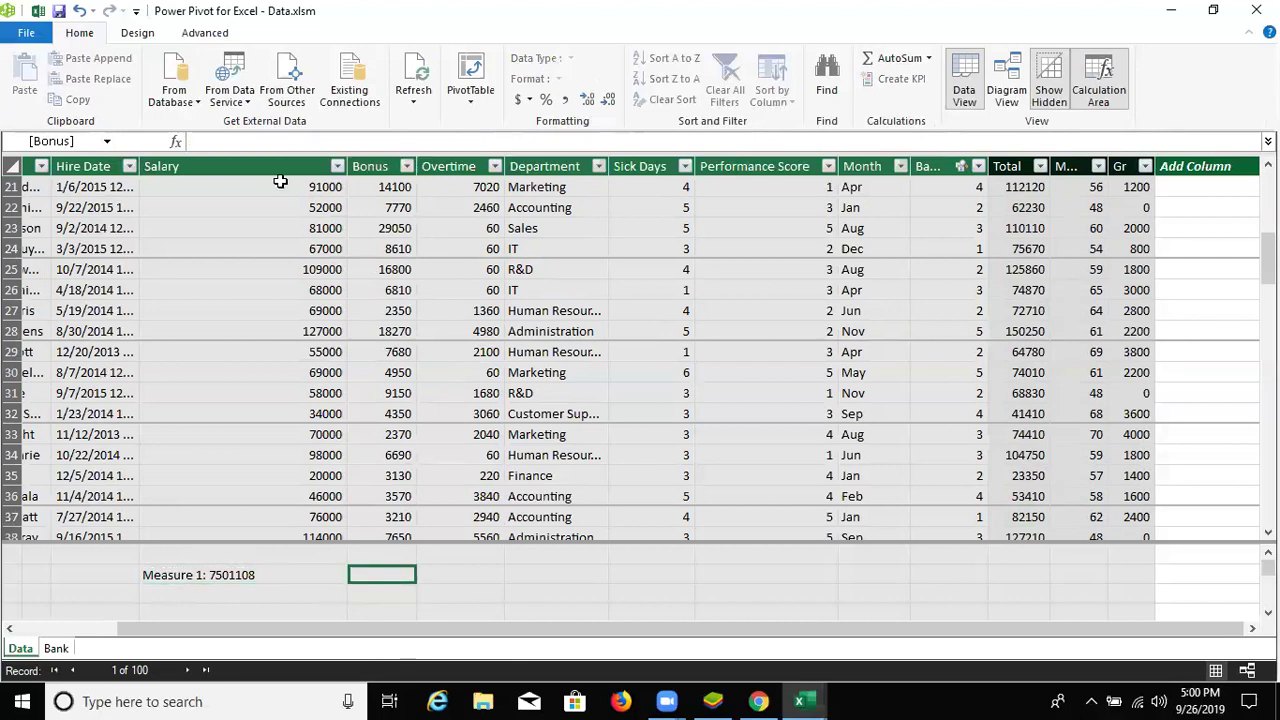
left_click(182, 140)
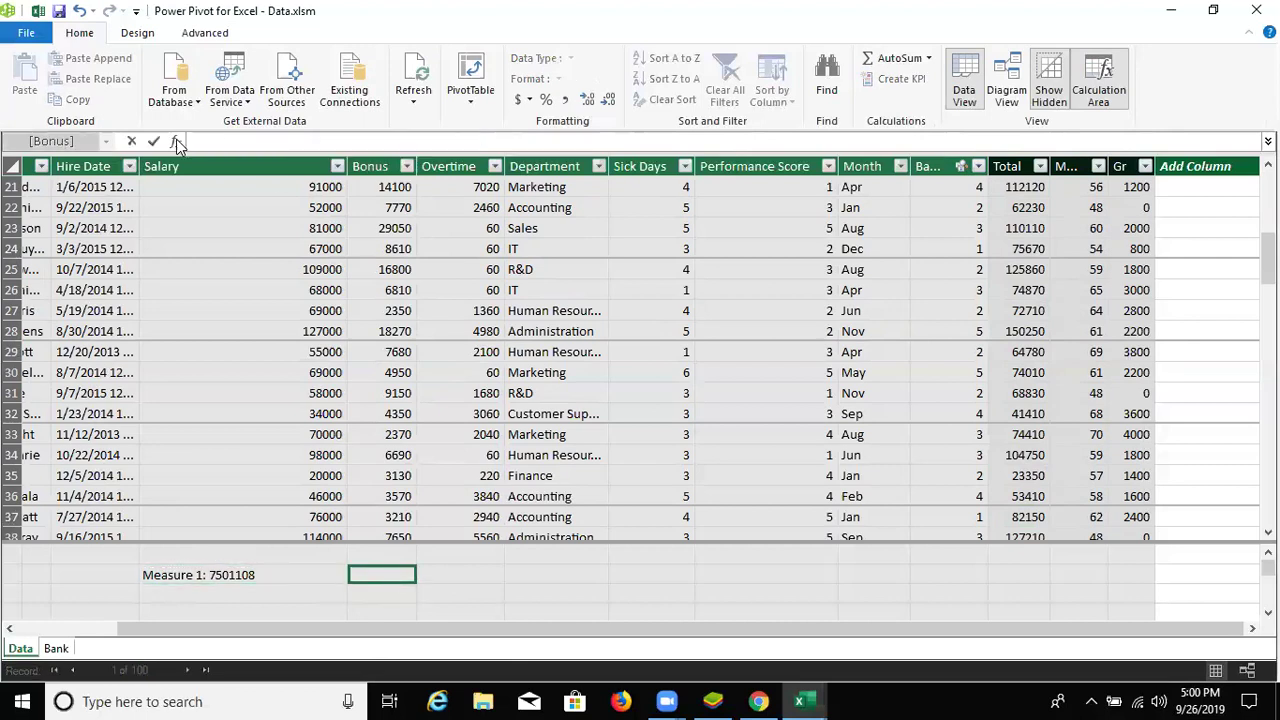
- Insert the CALENDAR function into the new measure from the Insert Function list
left_click(176, 142)
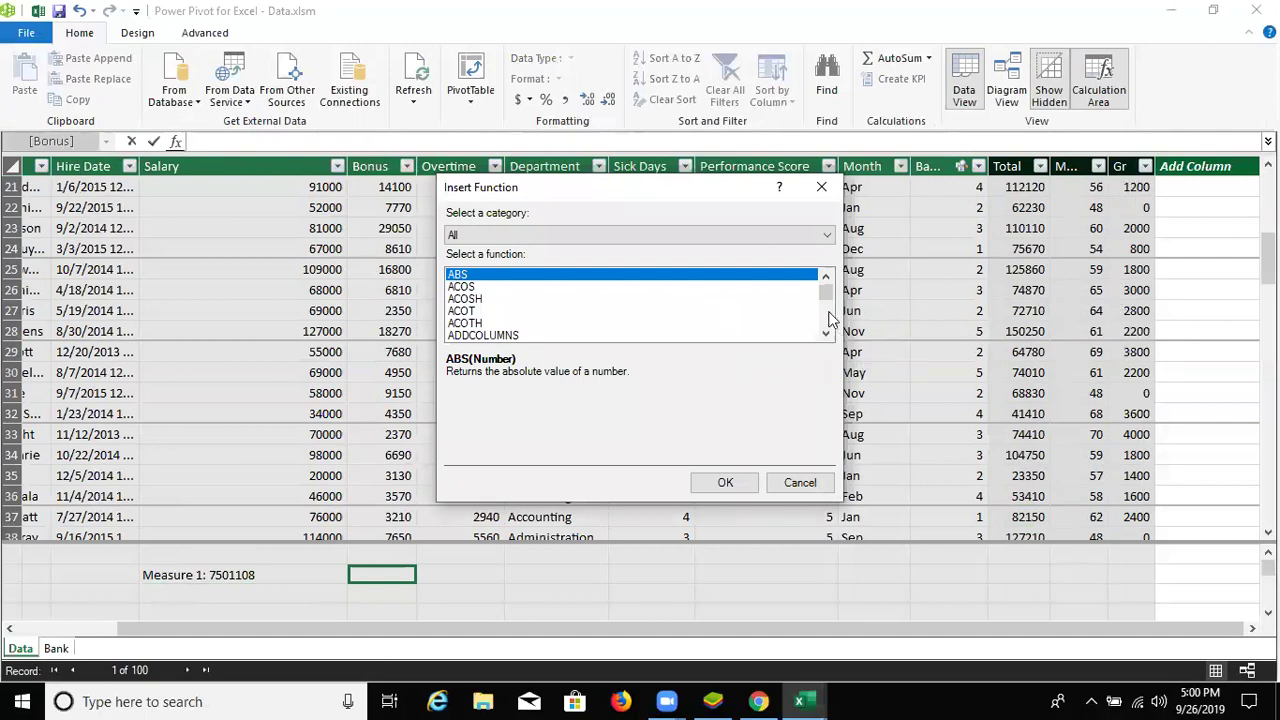
scroll(827, 320, "down", 3)
scroll(827, 322, "down", 3)
scroll(828, 326, "down", 2)
scroll(827, 326, "down", 2)
scroll(826, 286, "up", 2)
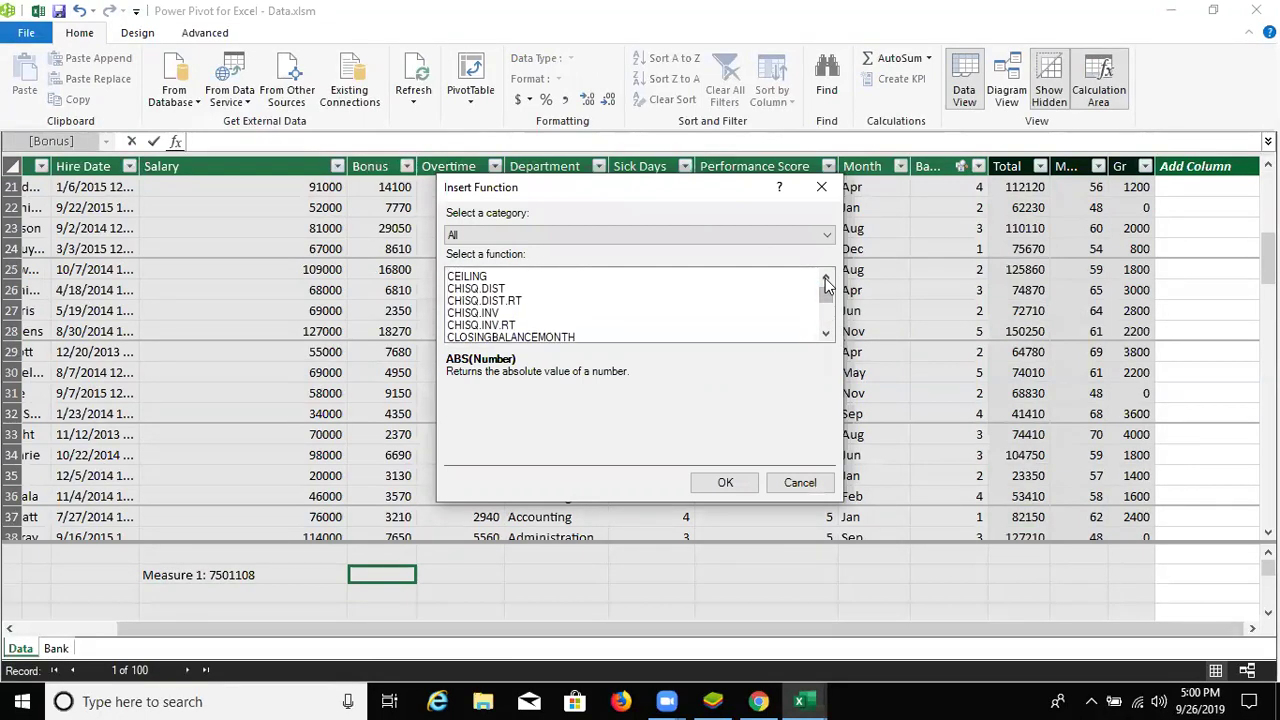
left_click(826, 277)
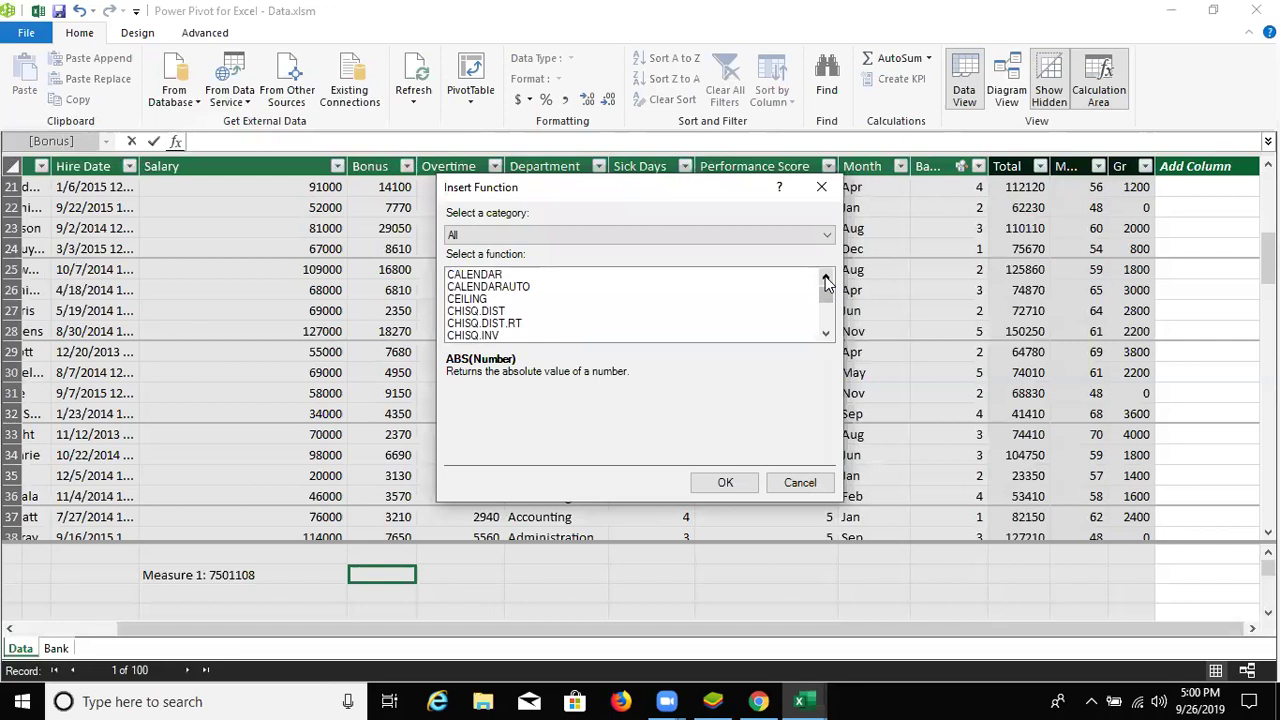
left_click(492, 274)
left_click(722, 482)
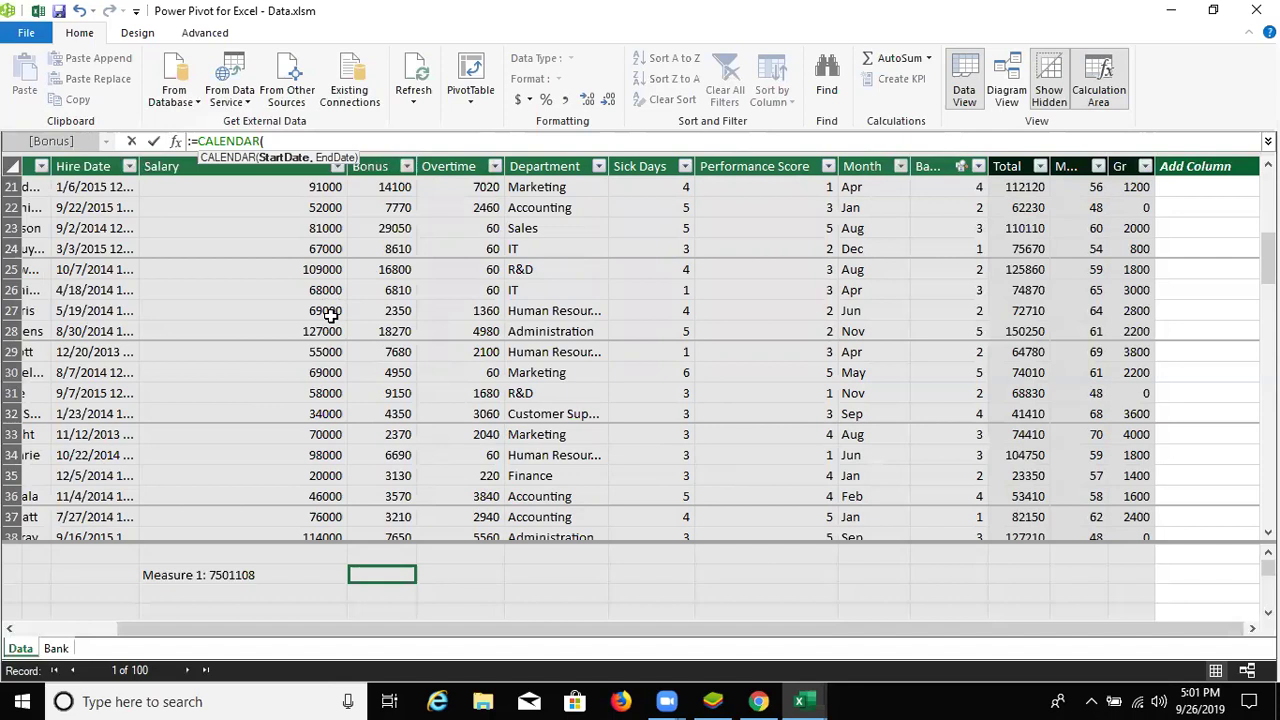
- Complete the measure as :=CALENDAR(1/1/2015,12/31/2015) and commit it
left_click(290, 140)
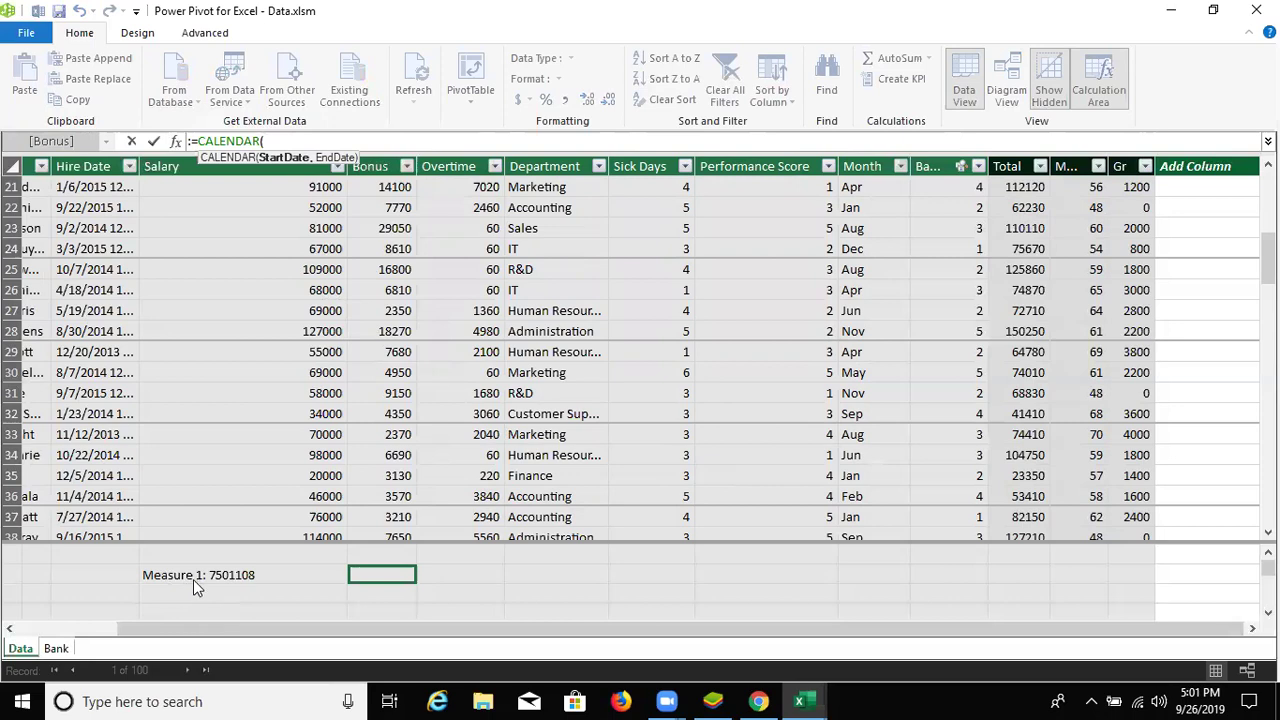
left_click(368, 585)
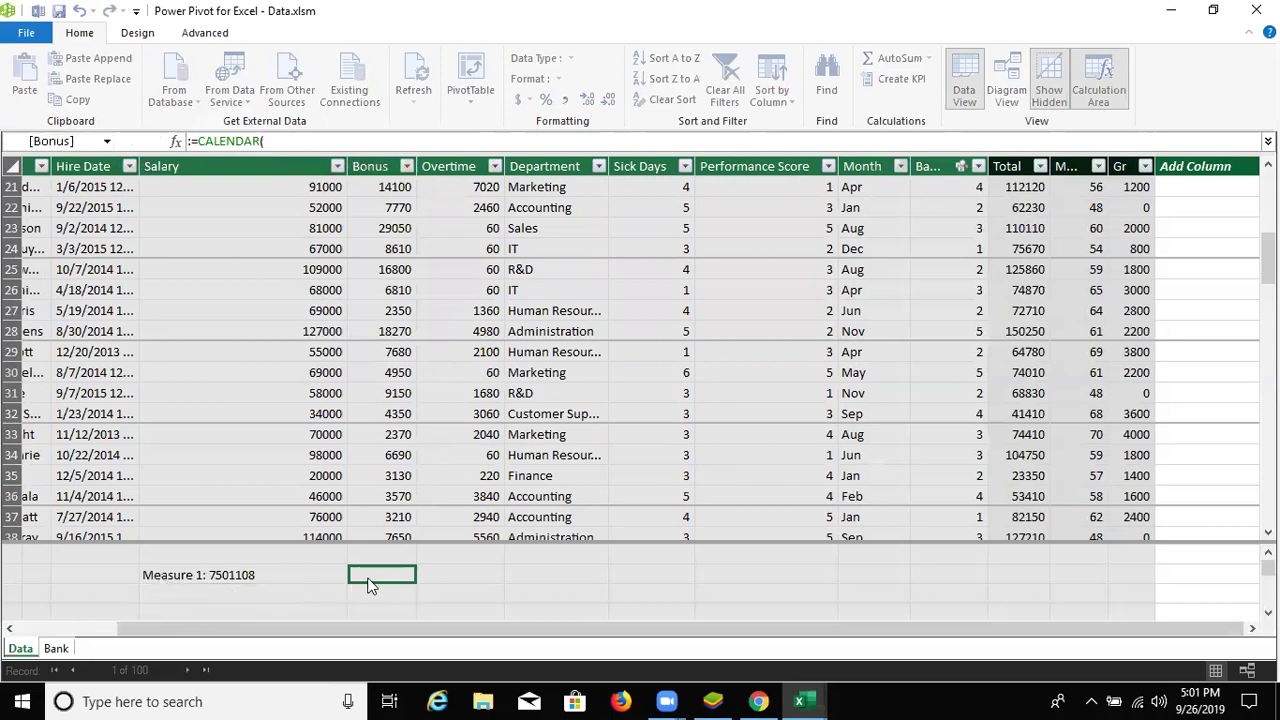
left_click(290, 146)
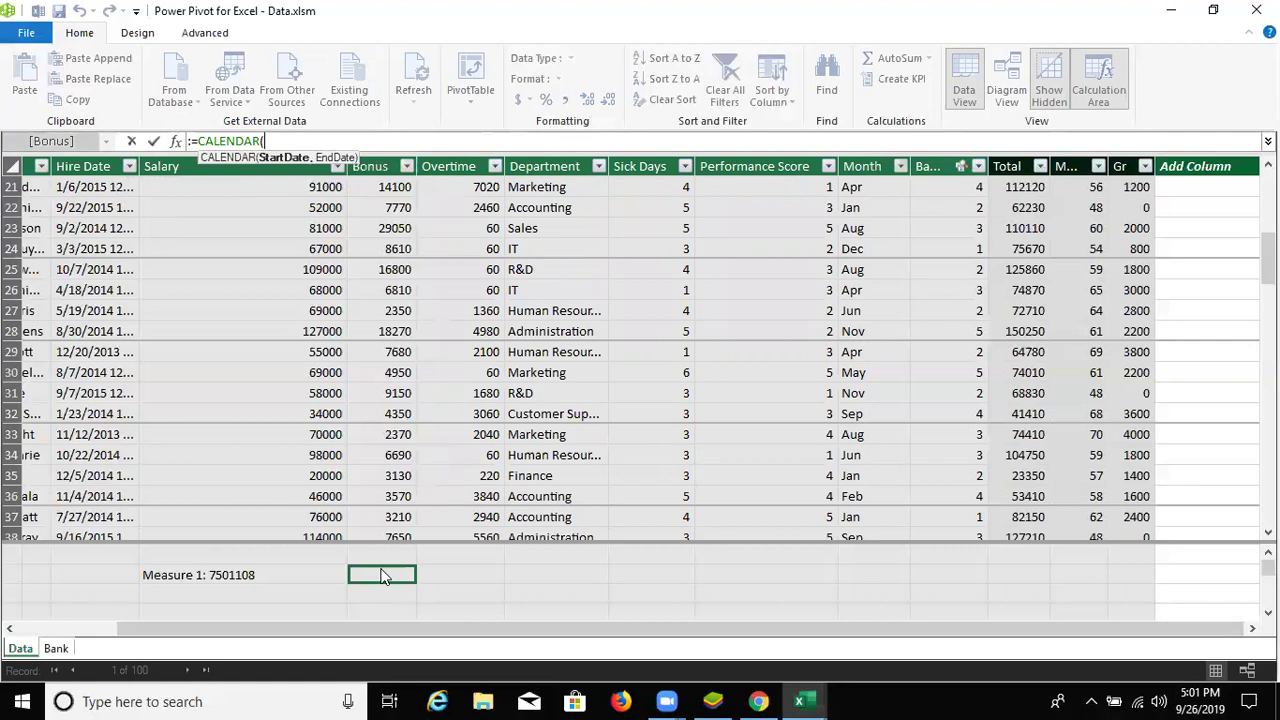
type("1/1/")
type("2")
type("015,")
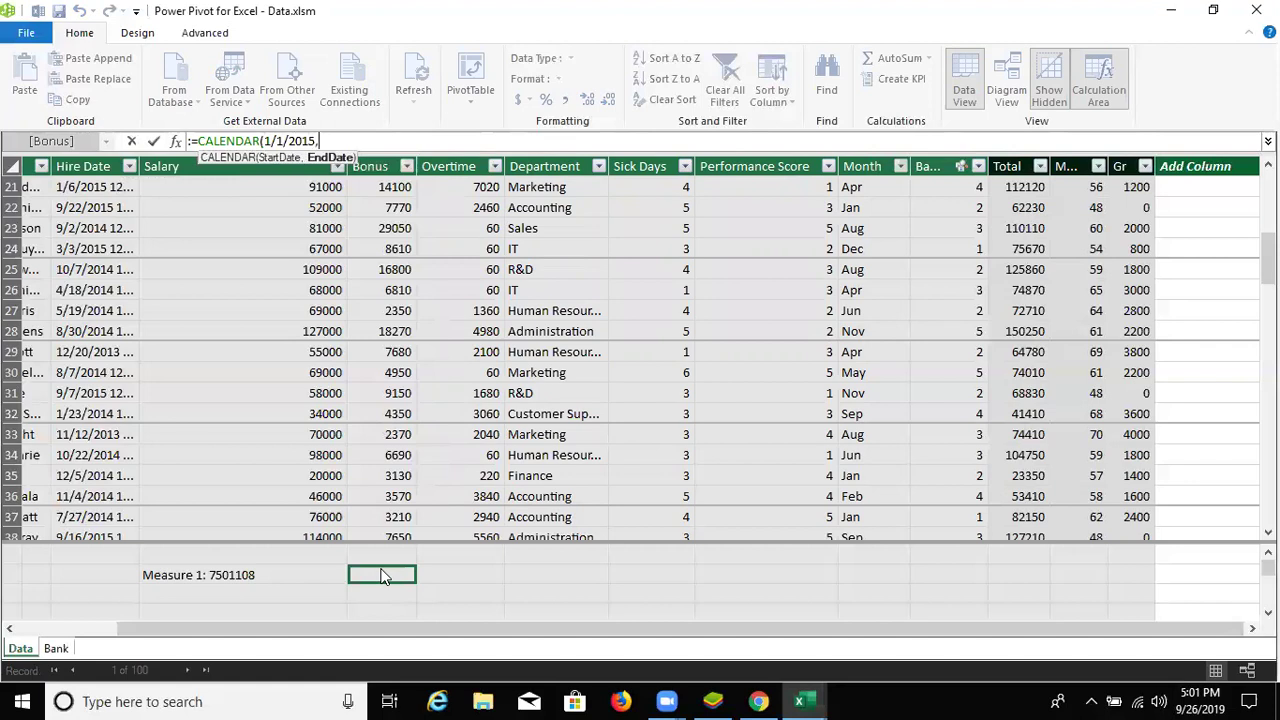
type("31")
type("/1")
key("BackSpace")
key("BackSpace")
key("BackSpace")
key("BackSpace")
type("12/31")
type("/")
type("2015")
type(")")
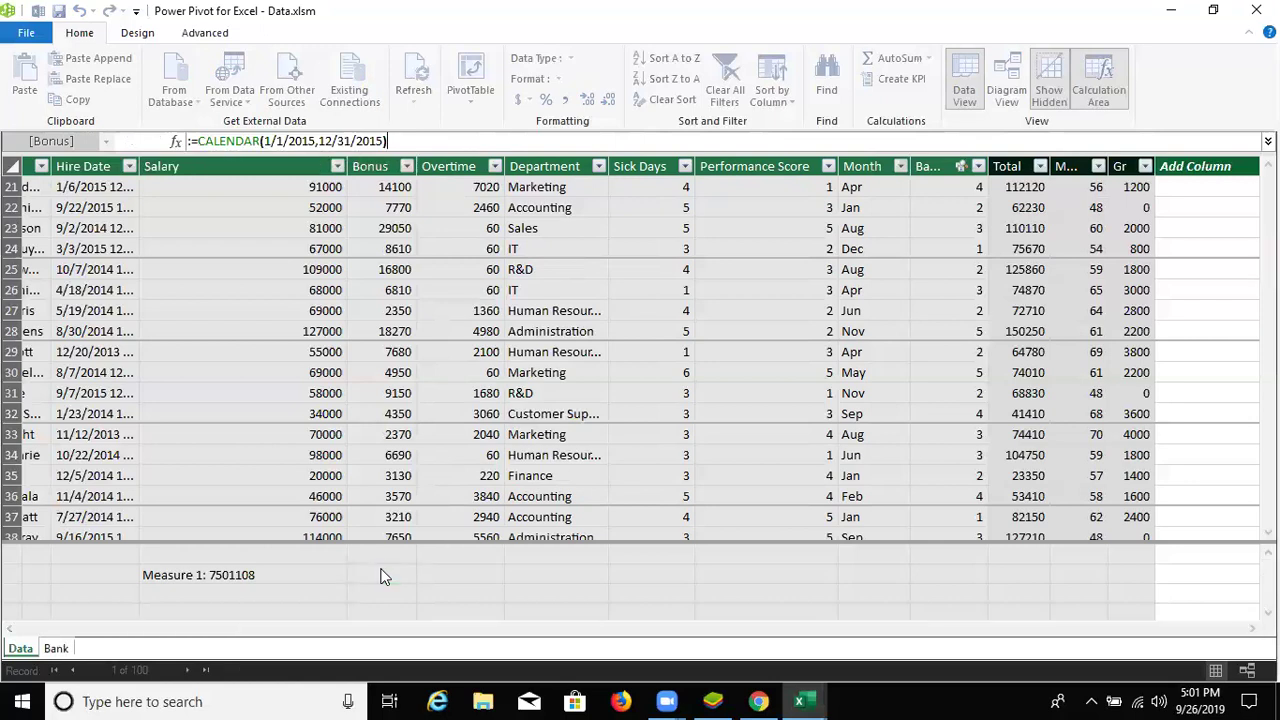
key("Return")
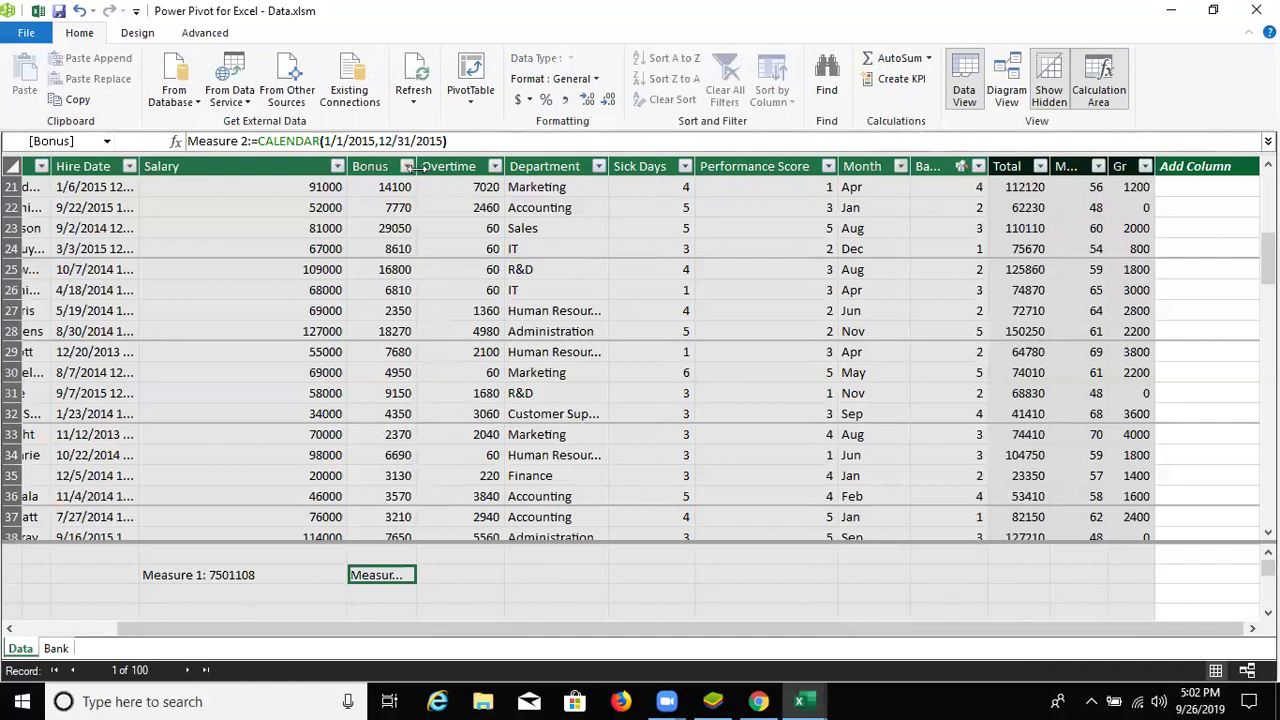
- Widen the Bonus and Overtime columns and select Measure 2 to show its formula
left_click_drag(480, 175, 610, 208)
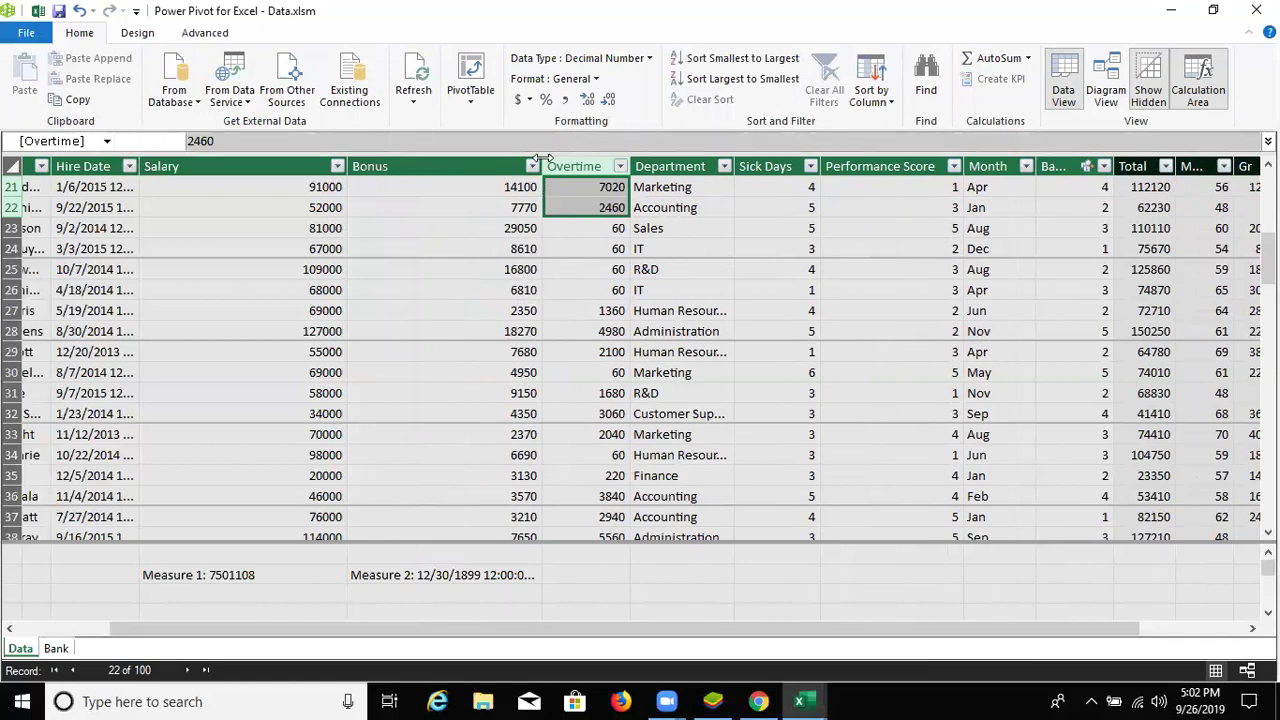
left_click_drag(627, 165, 611, 164)
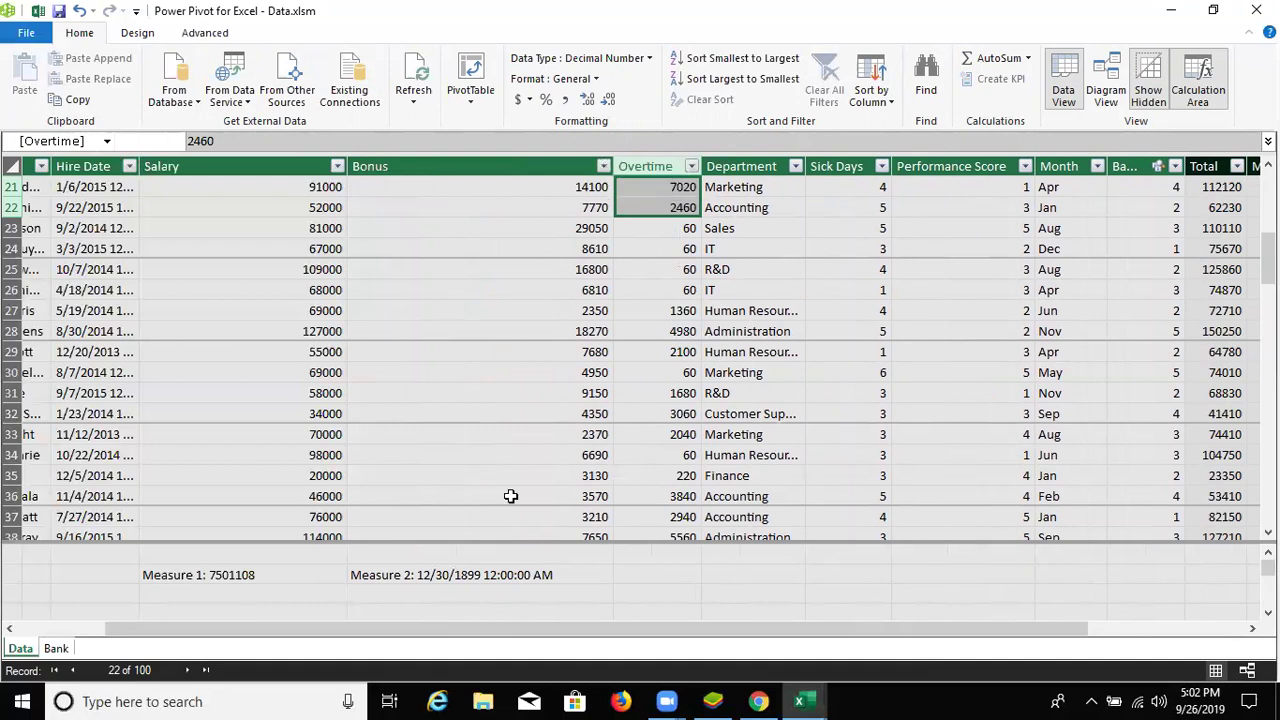
left_click(475, 580)
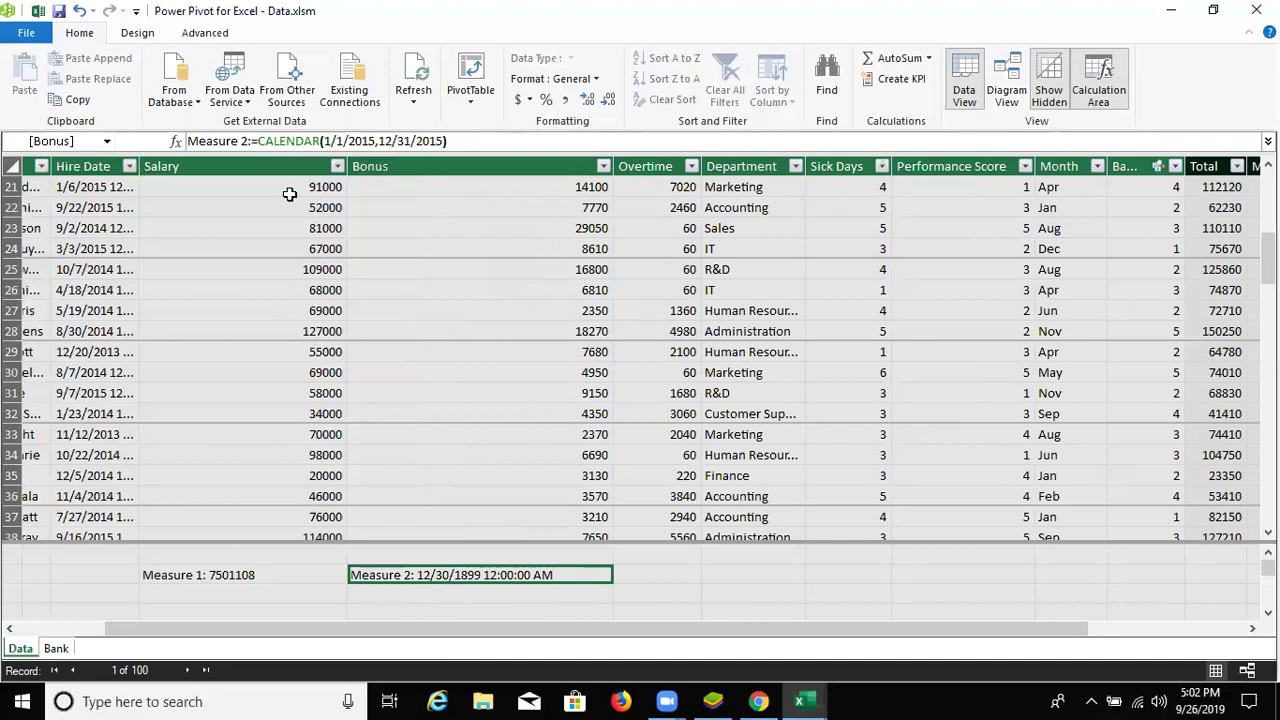
- Rewrite Measure 2 as =COUNT(CALENDAR(1/1/2015,12/31/2015)), undoing and then redoing the change
left_click(258, 141)
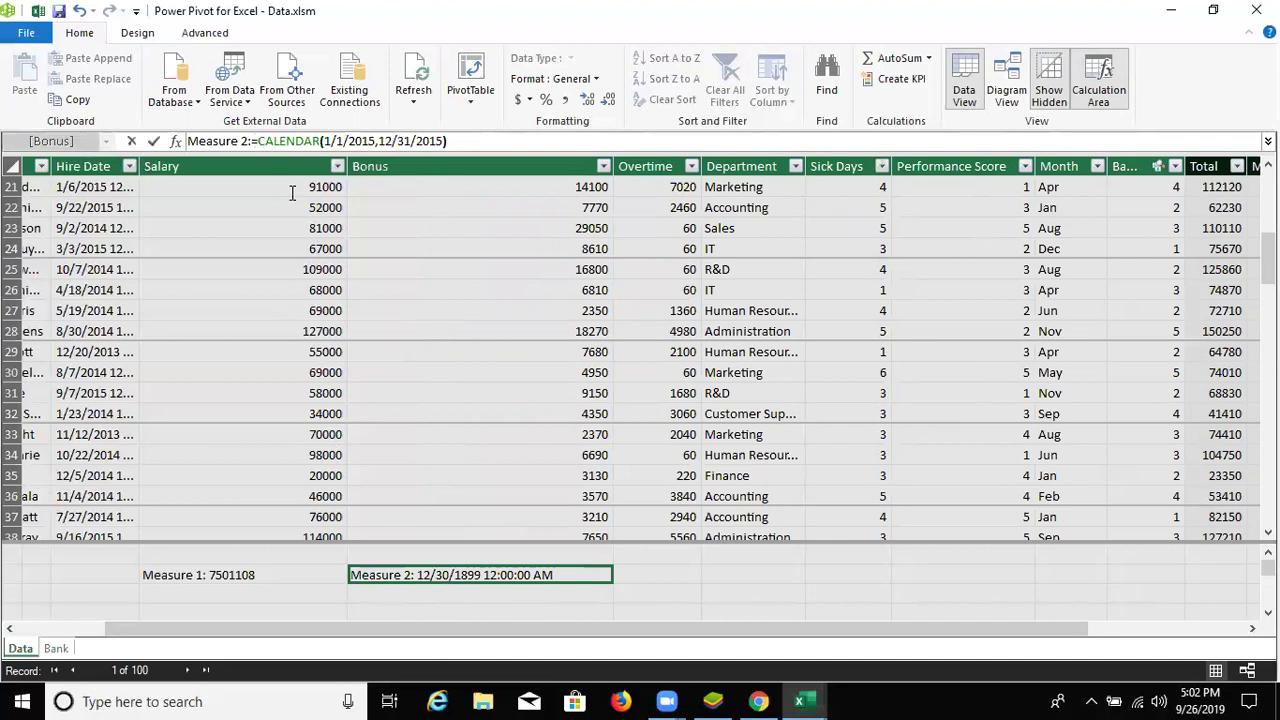
type("sum")
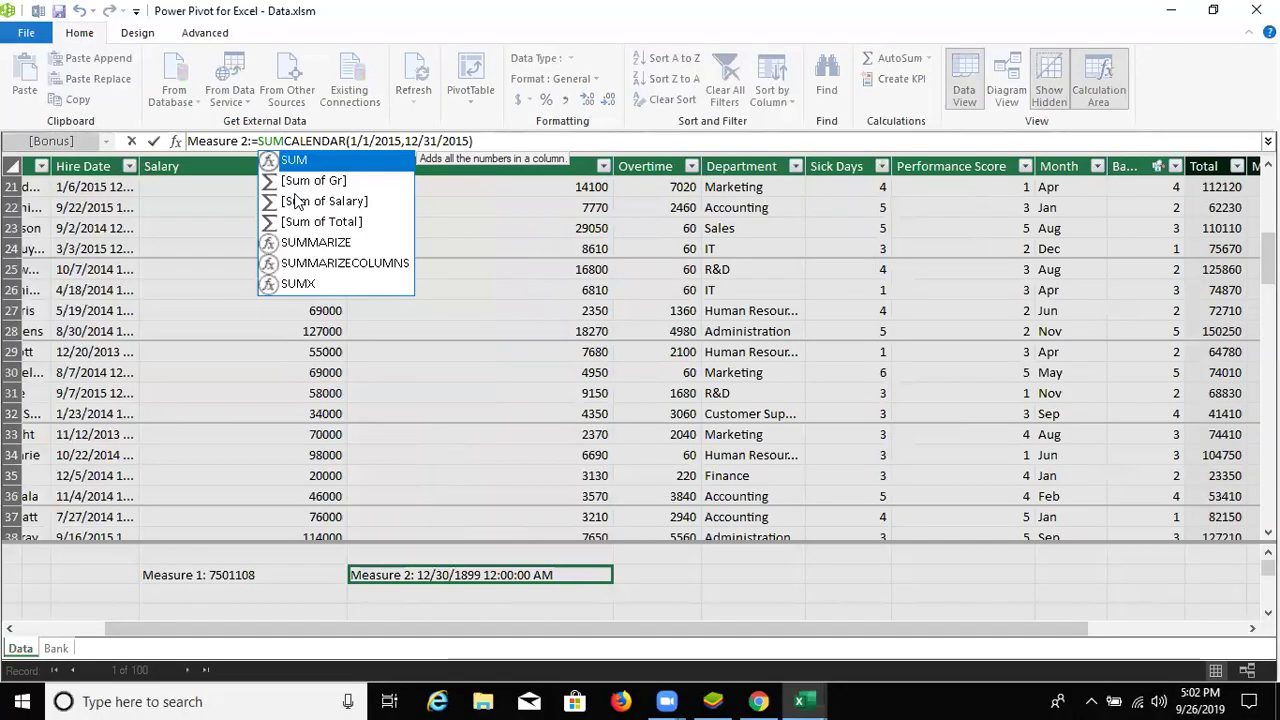
key("BackSpace")
key("BackSpace")
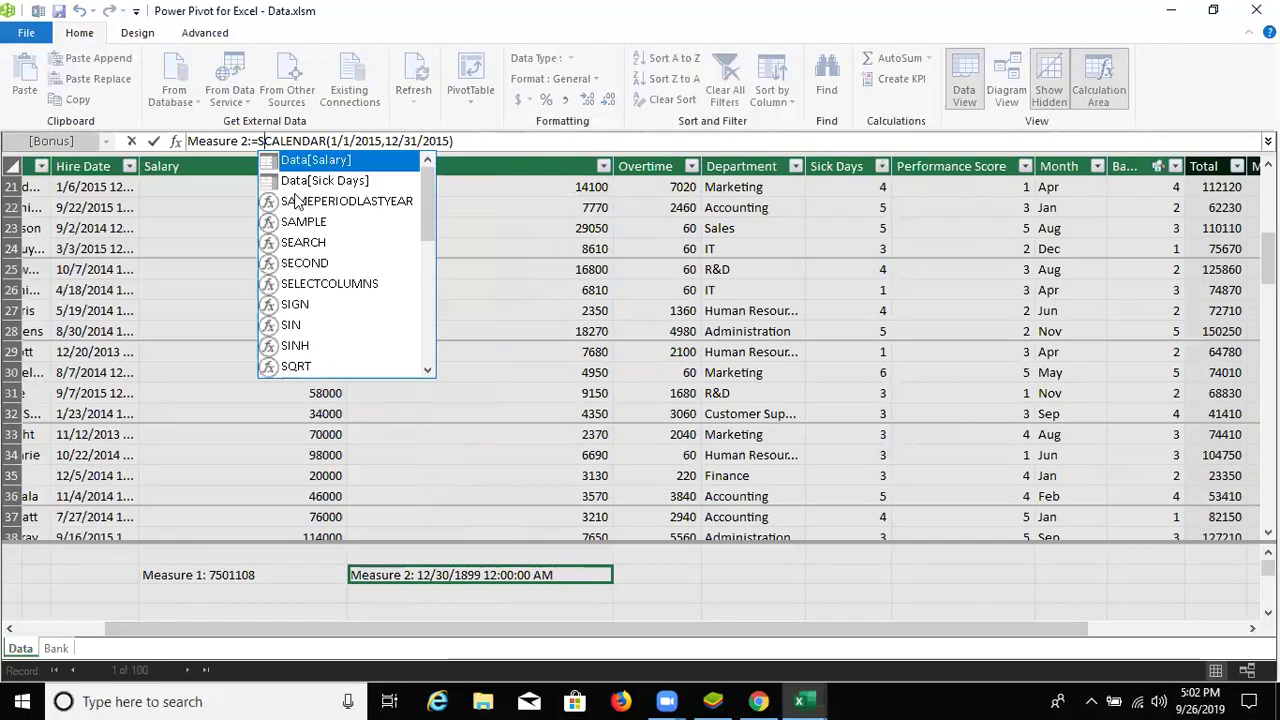
key("BackSpace")
type("c")
type("ount")
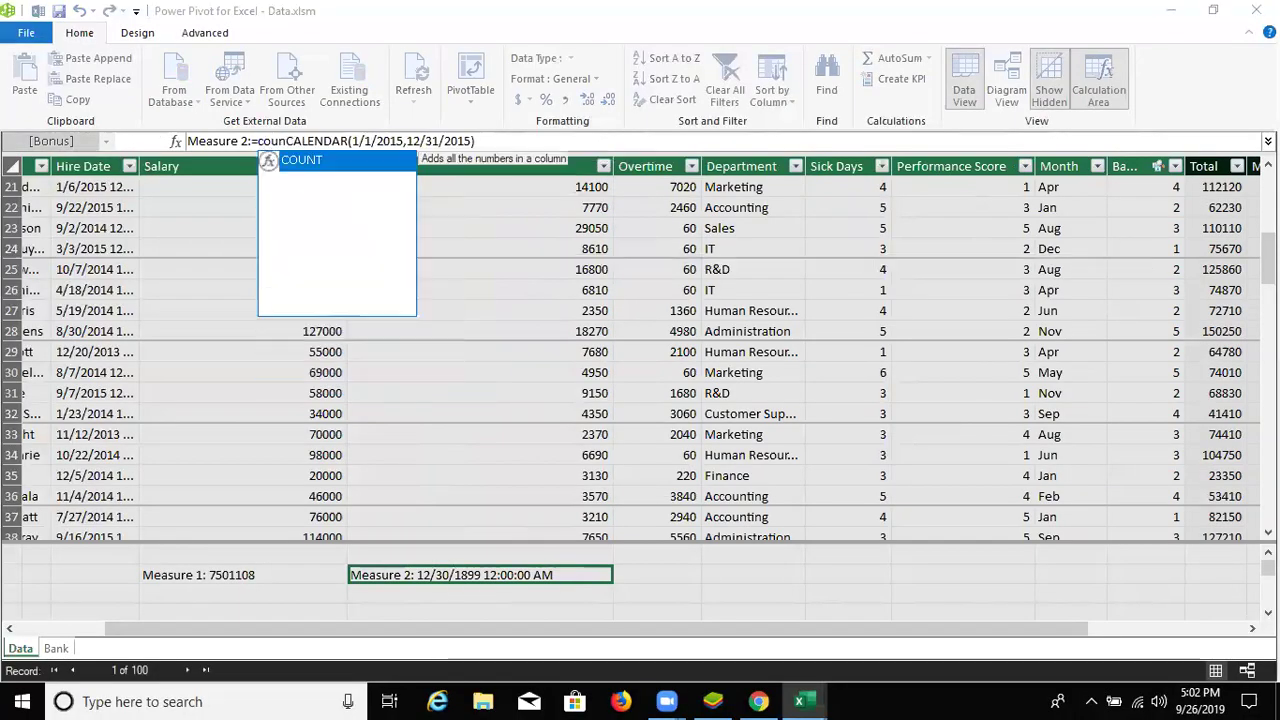
type("(")
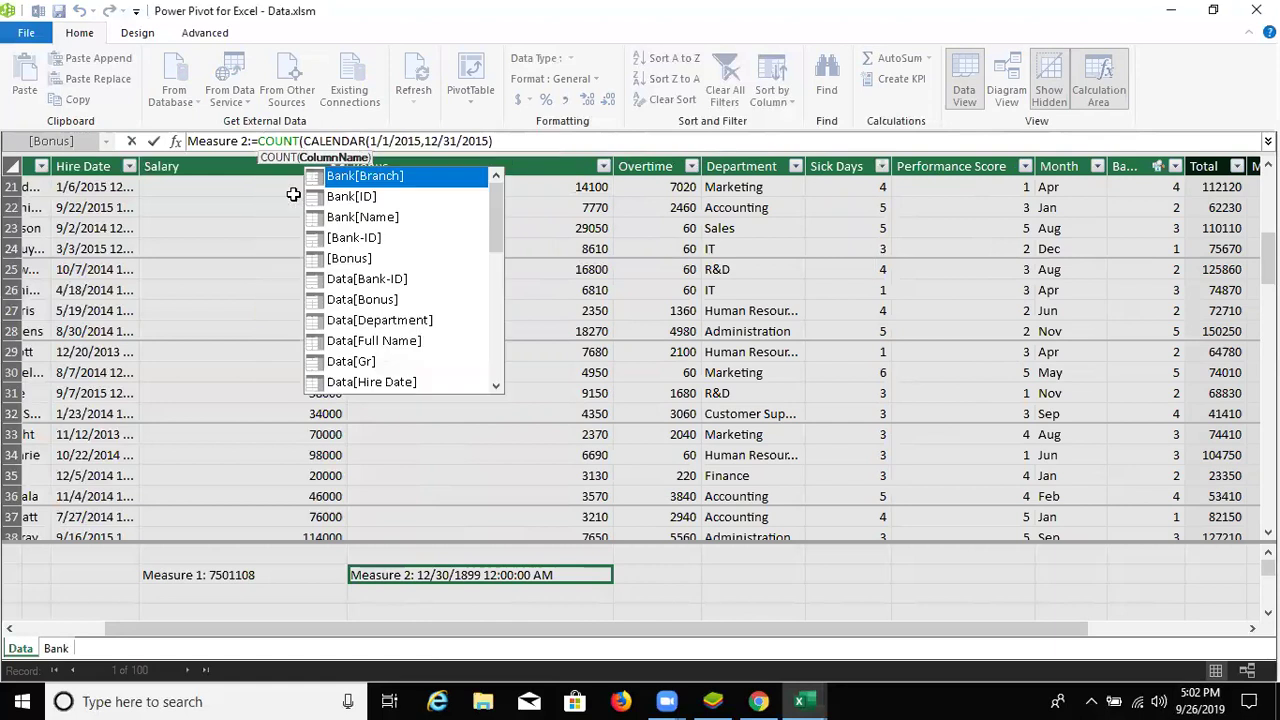
left_click(506, 140)
type(")")
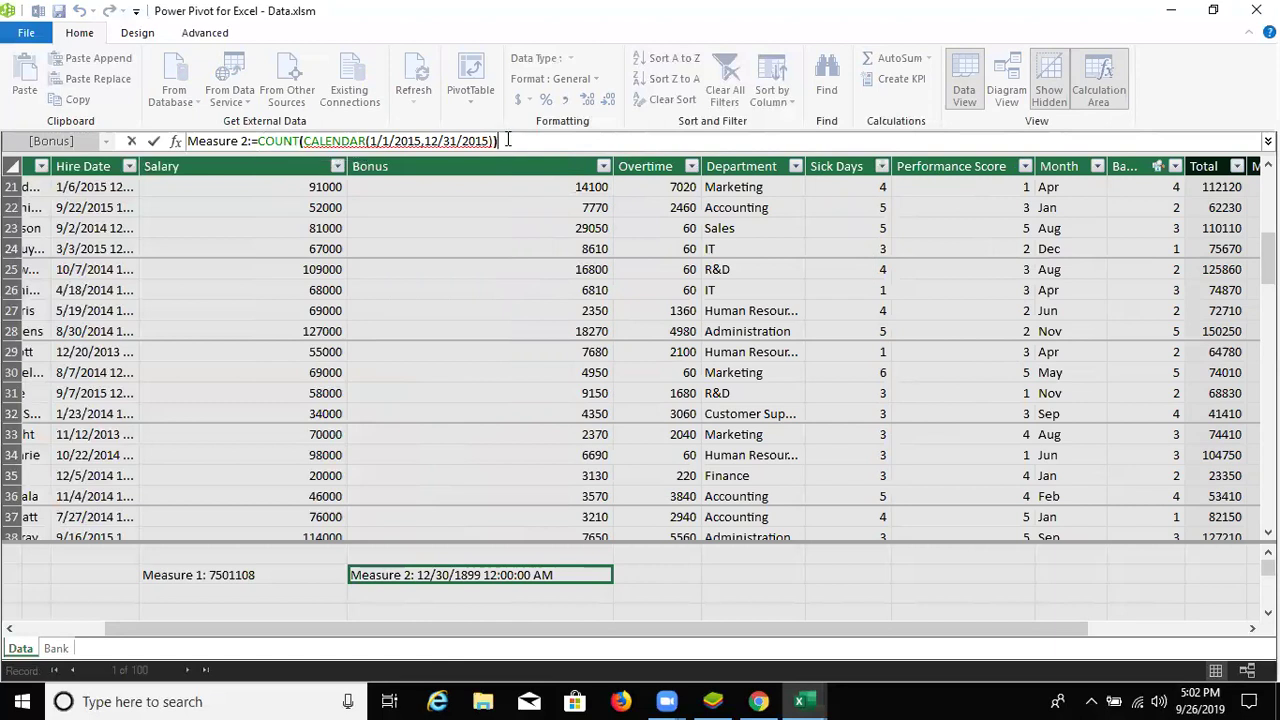
key("Return")
key("ctrl+z")
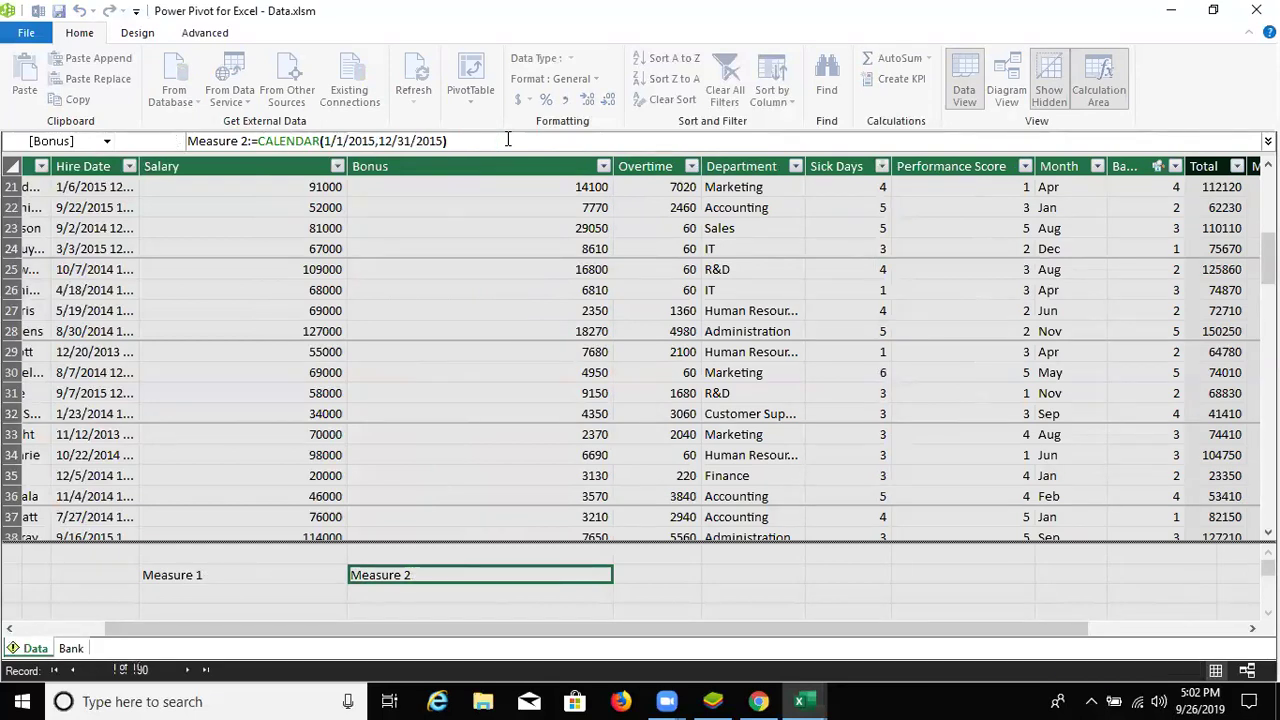
key("ctrl+y")
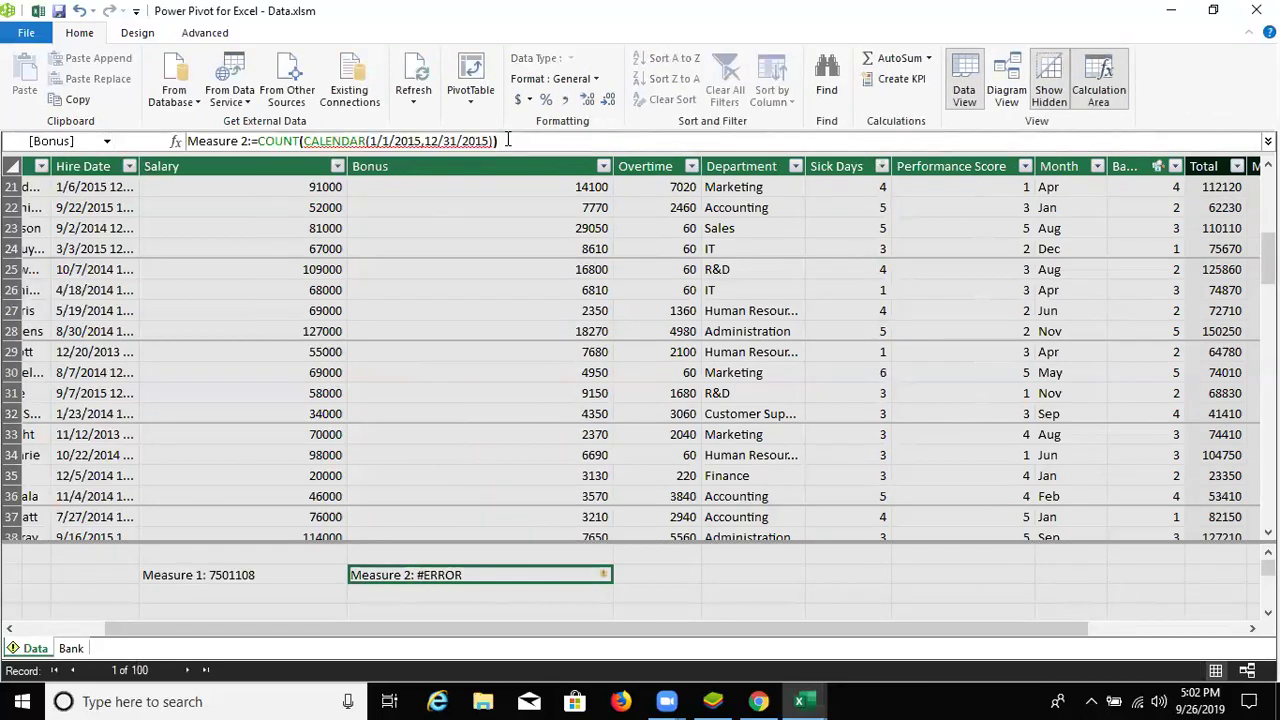
- Cancel further edits and delete the erroring Measure 2 from the model
left_click(377, 141)
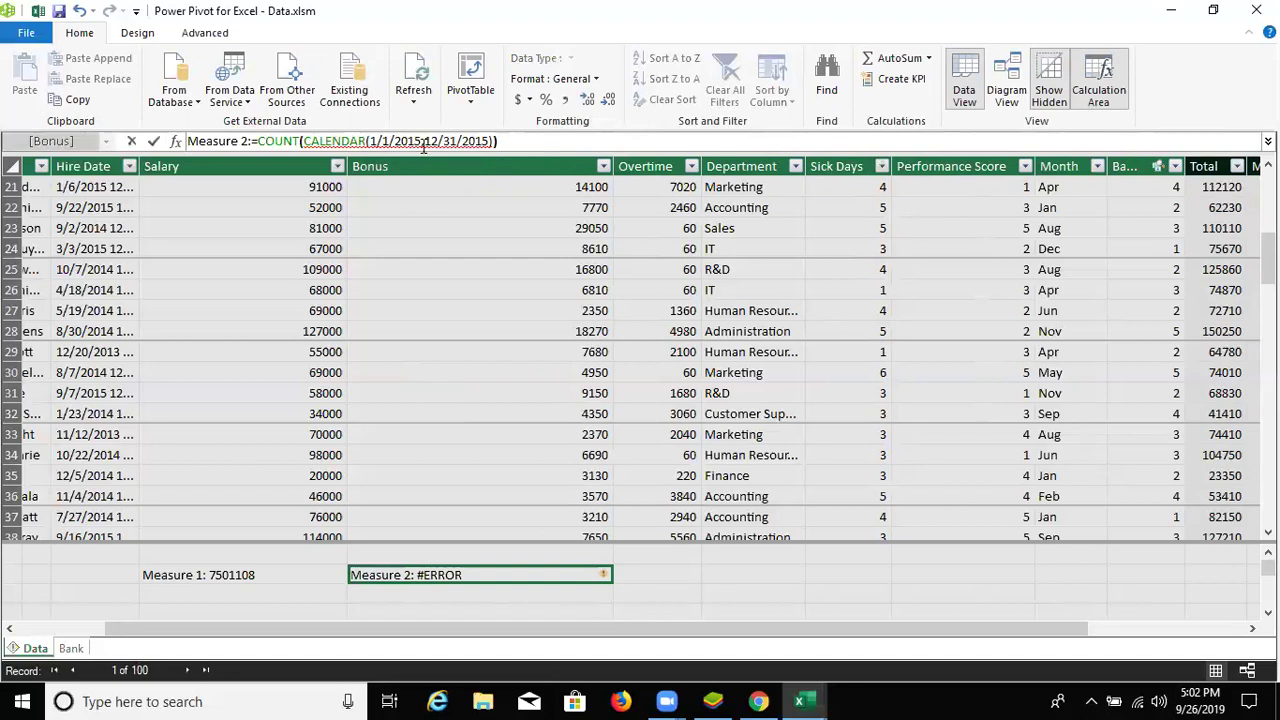
left_click(522, 141)
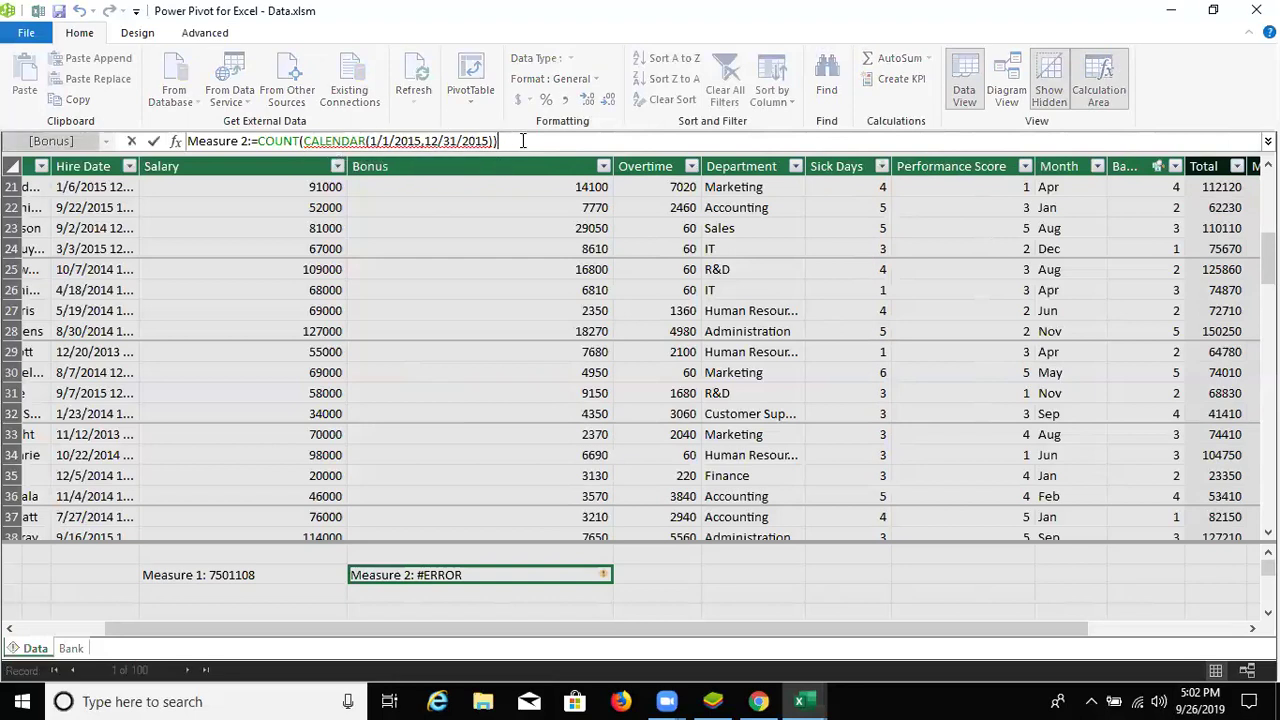
key("BackSpace")
key("BackSpace")
key("BackSpace")
key("BackSpace")
key("BackSpace")
key("BackSpace")
key("BackSpace")
key("BackSpace")
key("BackSpace")
key("BackSpace")
key("BackSpace")
key("BackSpace")
key("BackSpace")
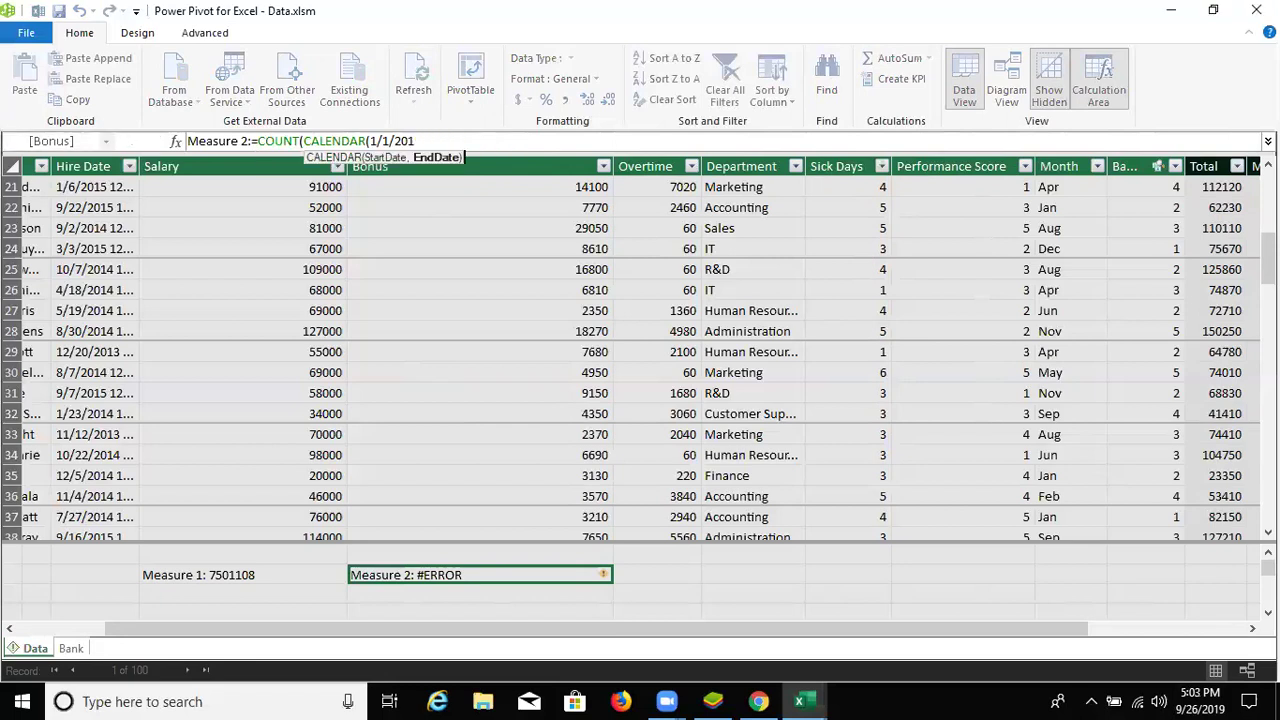
key("BackSpace")
key("BackSpace")
key("BackSpace")
key("BackSpace")
key("BackSpace")
key("BackSpace")
key("BackSpace")
key("BackSpace")
key("BackSpace")
key("BackSpace")
key("BackSpace")
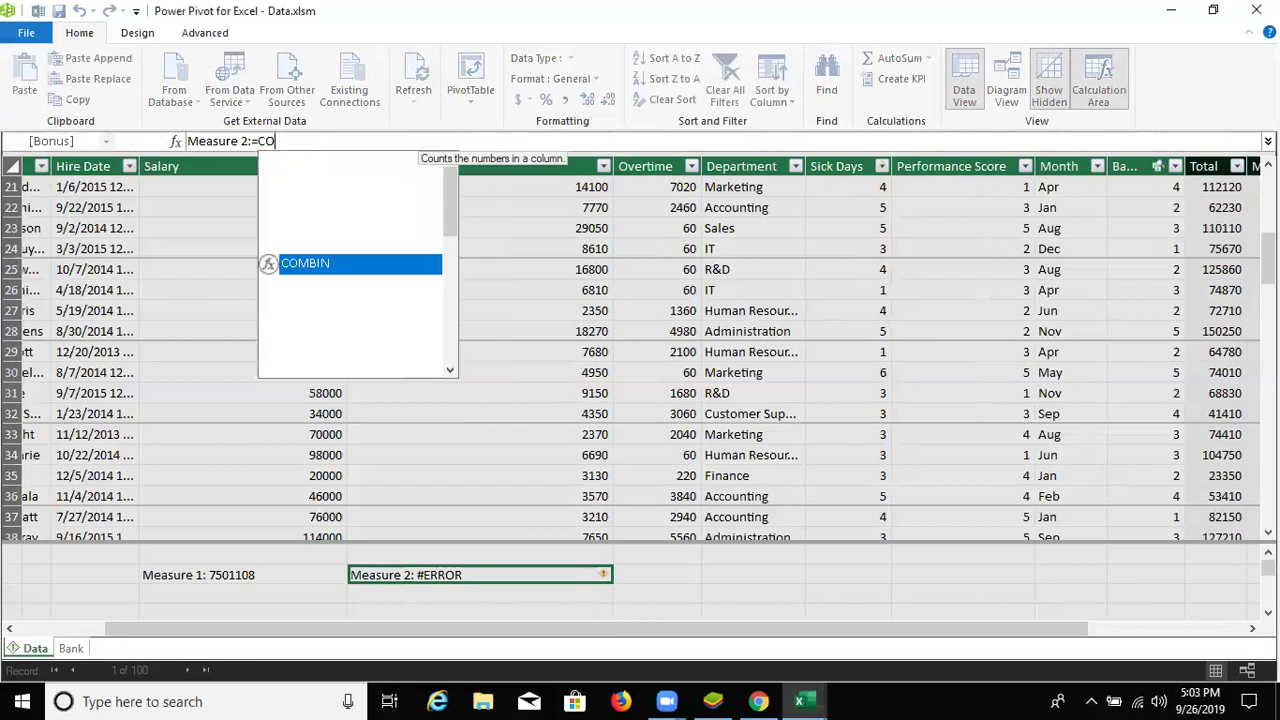
key("BackSpace")
key("BackSpace")
key("BackSpace")
key("BackSpace")
key("BackSpace")
key("BackSpace")
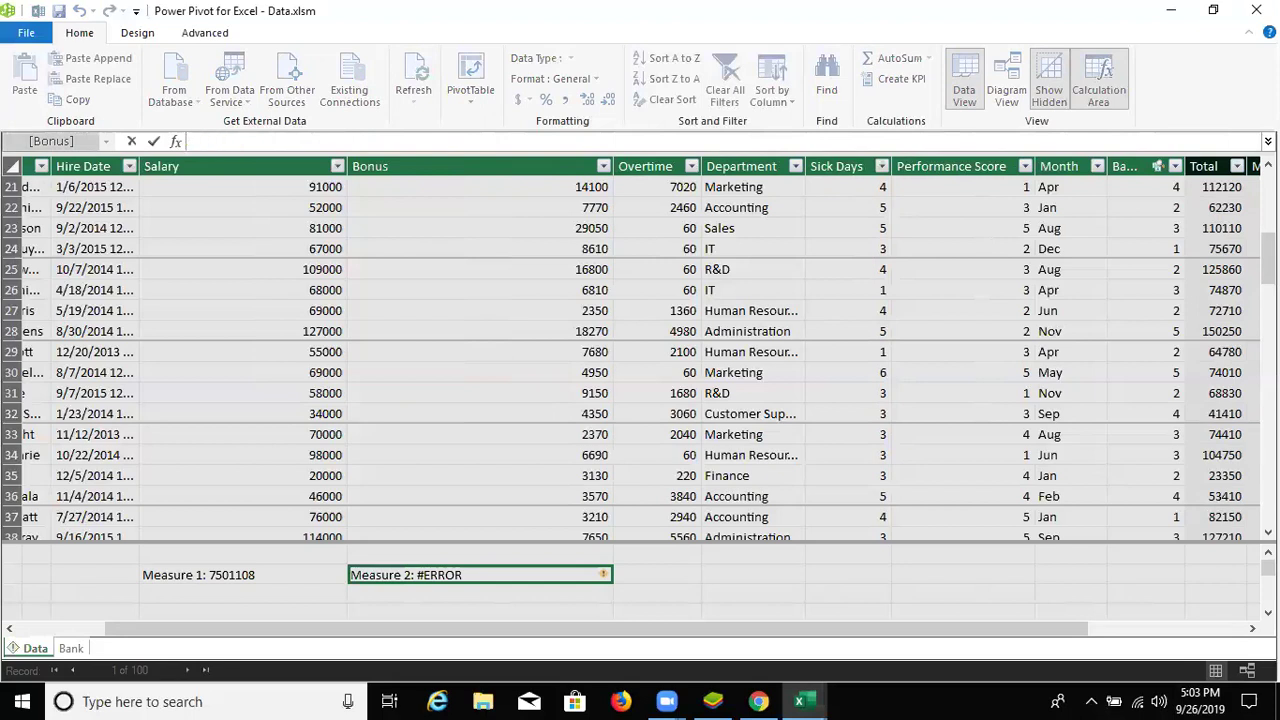
key("Escape")
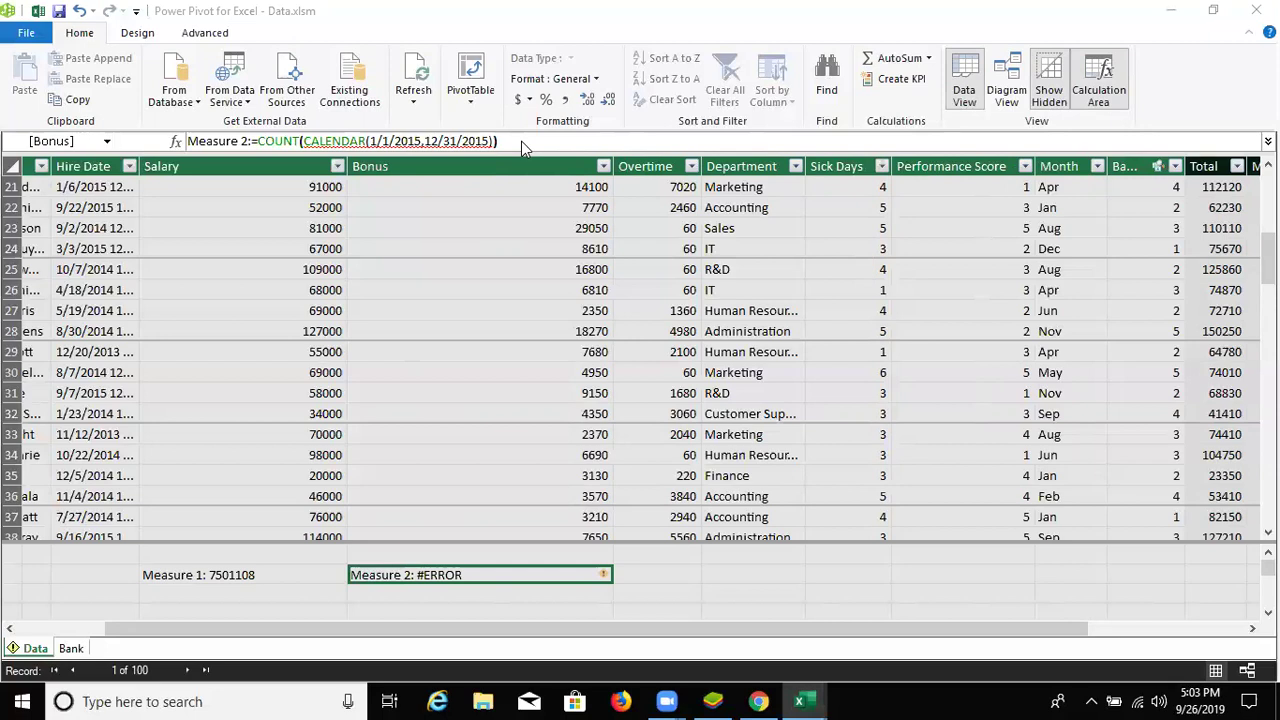
key("Delete")
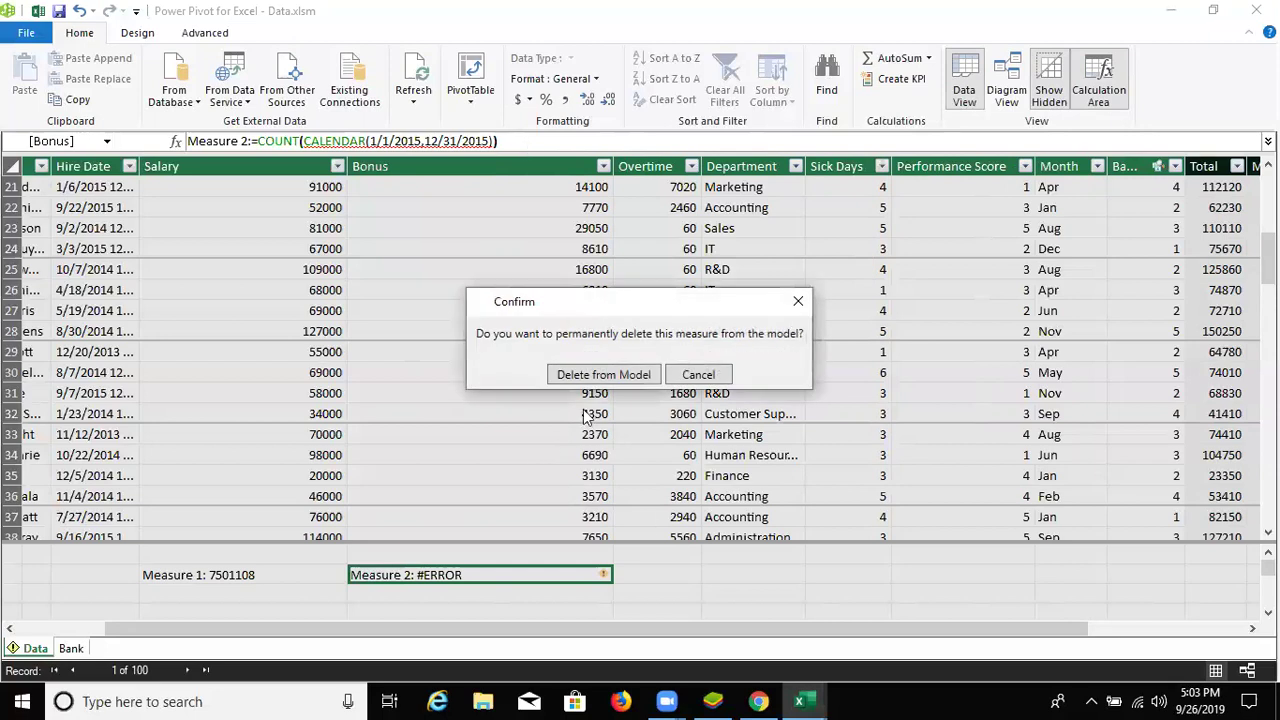
left_click(594, 376)
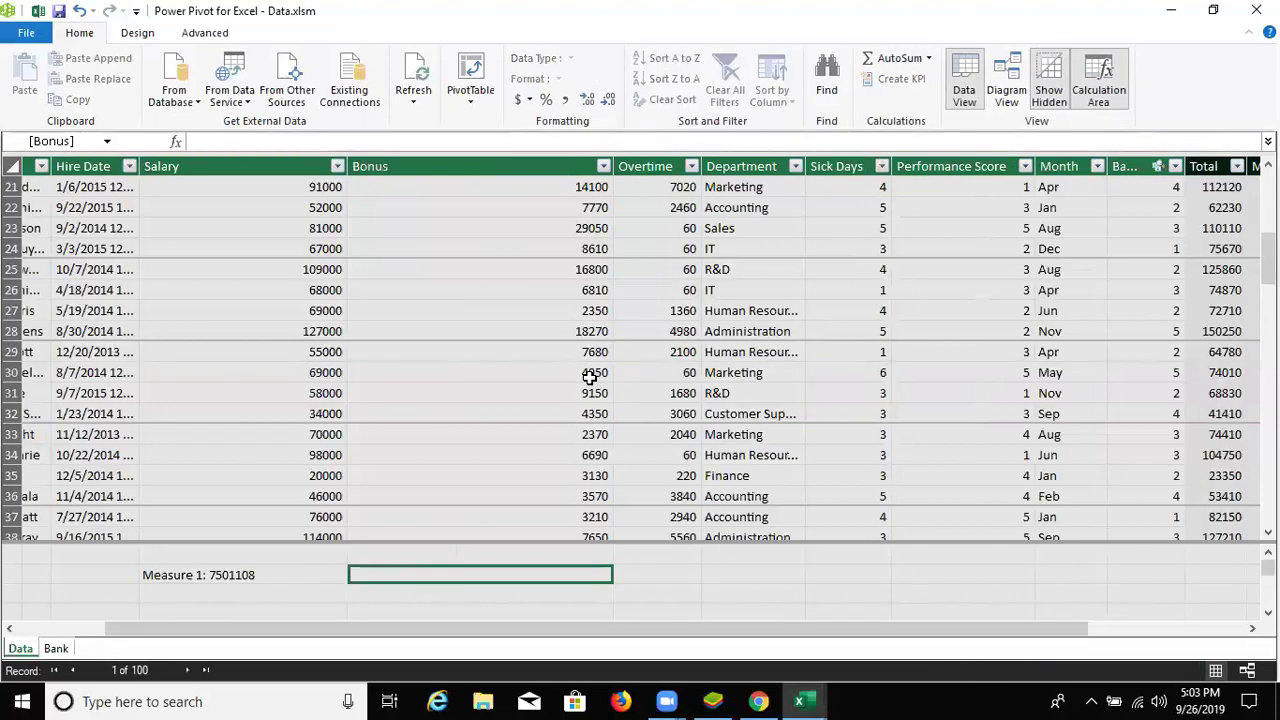
left_click(1062, 163)
- Select Measure 1 and replace 'Measure' in its name with 'Total'
left_click(1230, 170, "shift")
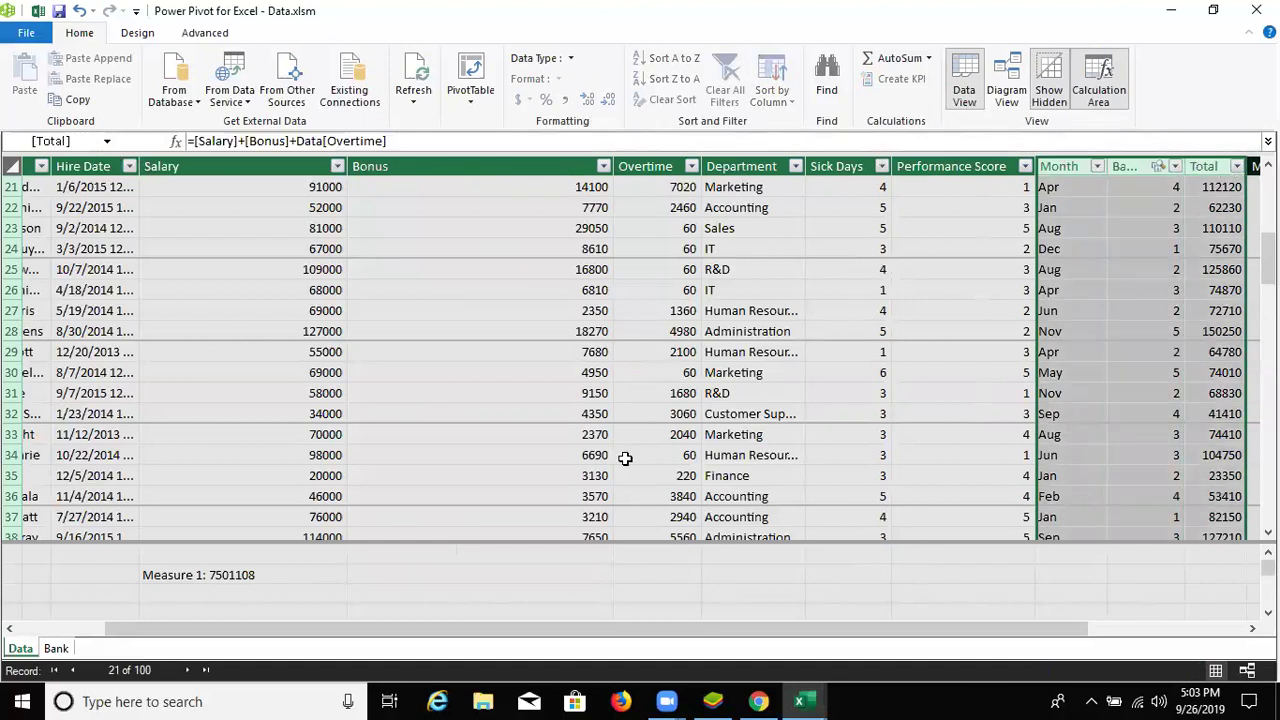
left_click(608, 418)
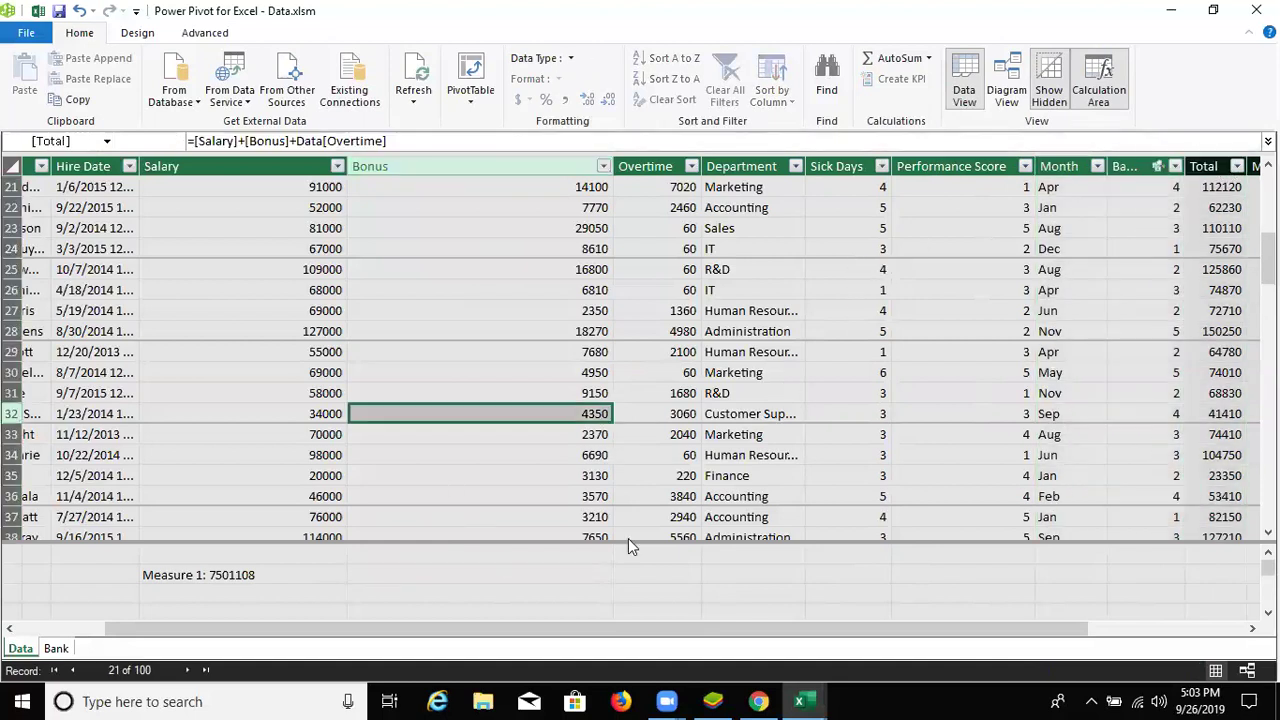
left_click(169, 572)
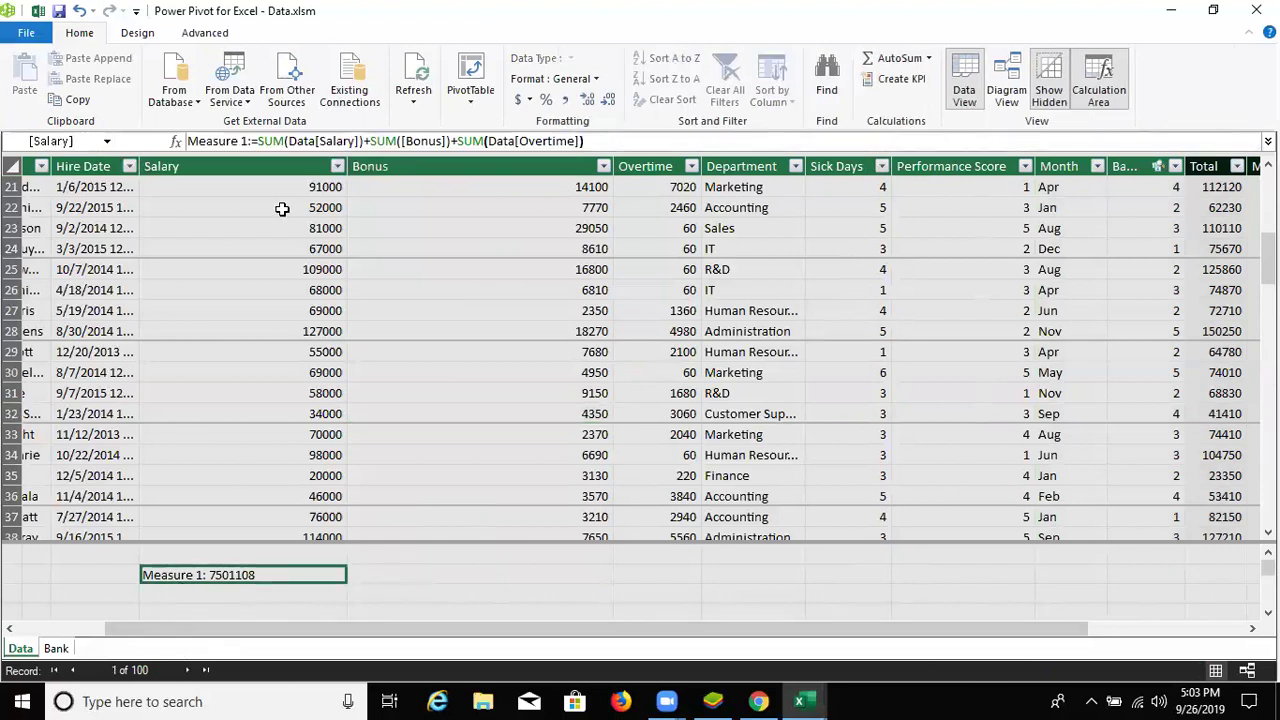
left_click_drag(243, 140, 180, 144)
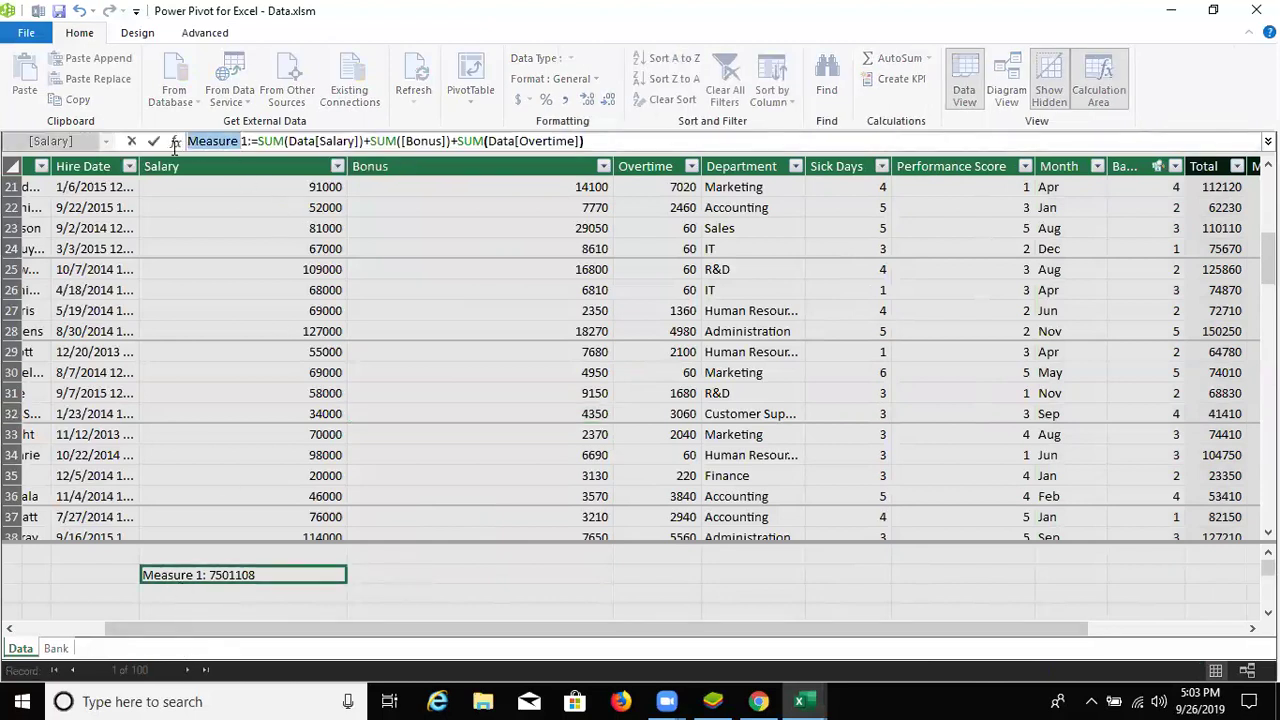
key("Delete")
key("Delete")
key("Delete")
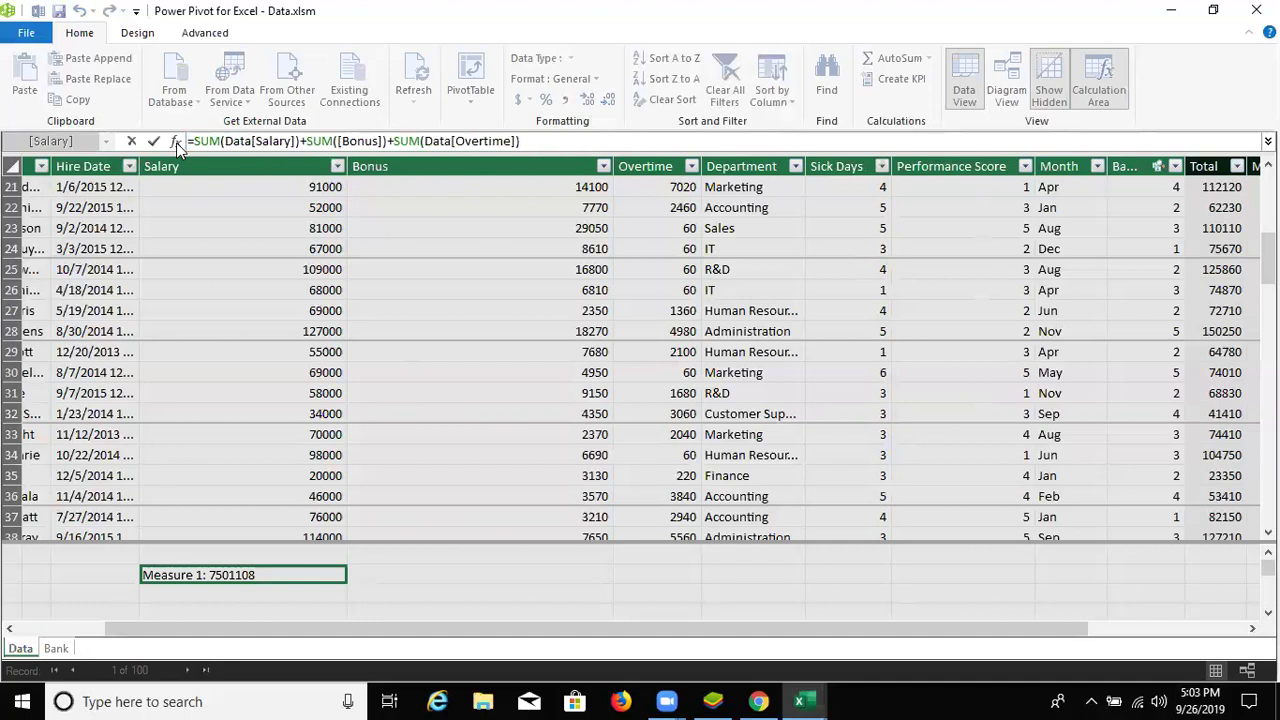
type("Total")
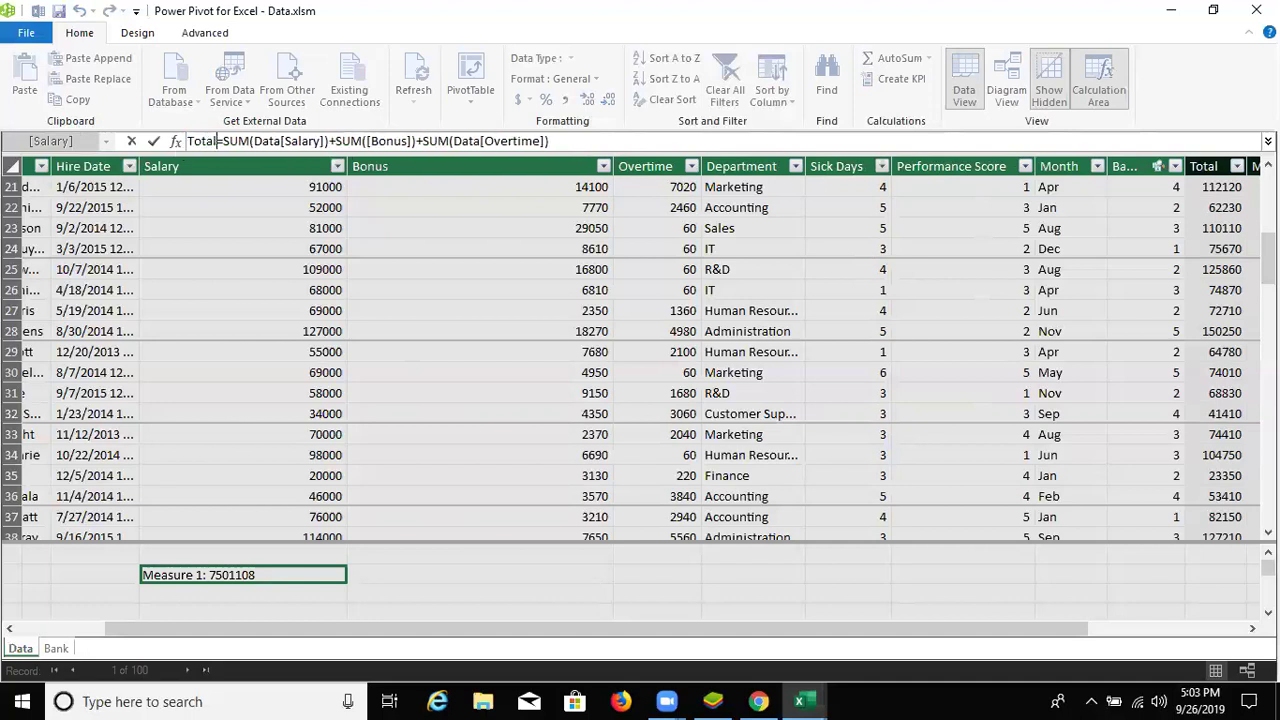
key("Return")
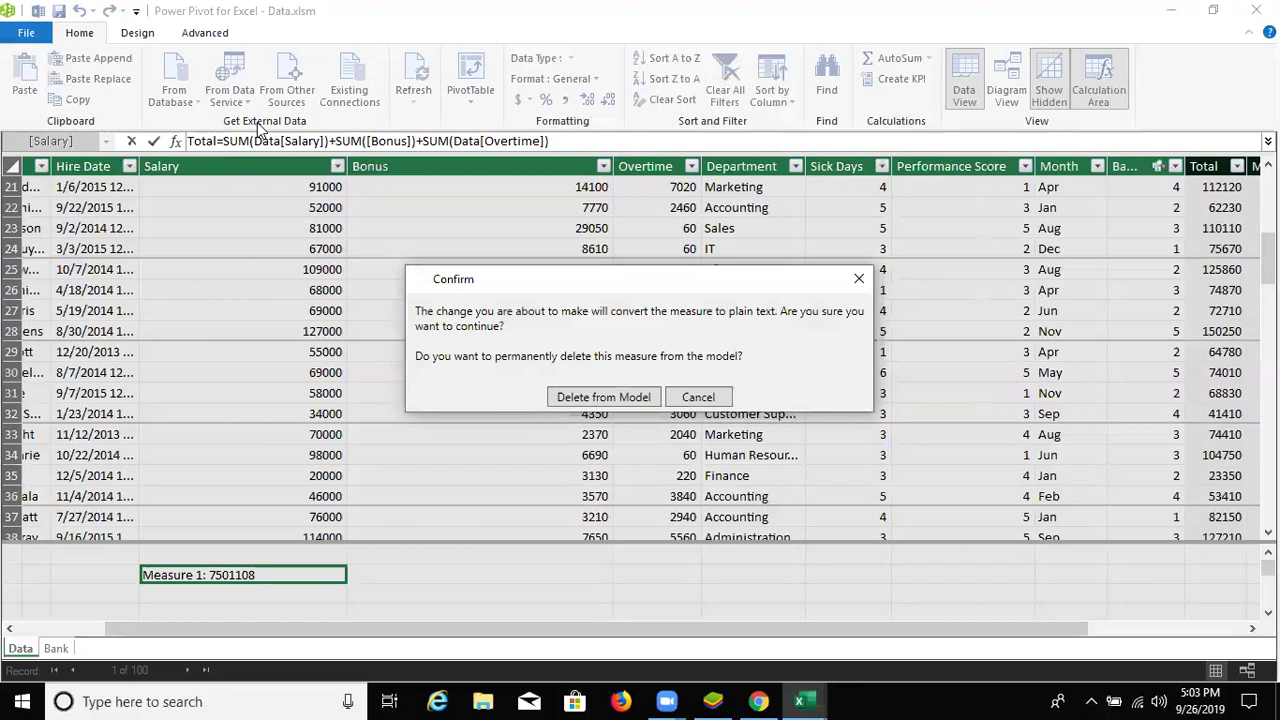
key("Return")
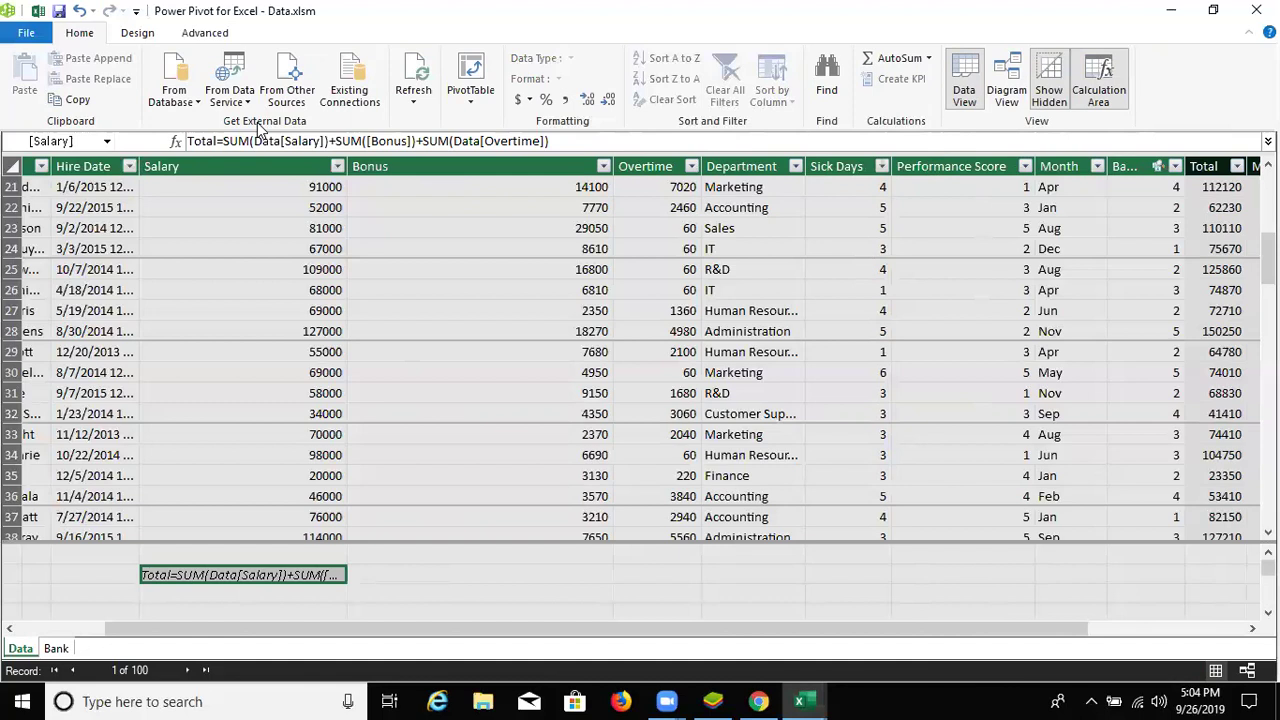
- Restore the ':=' and, after the duplicate-name error, name the measure TotalALL
left_click(217, 141)
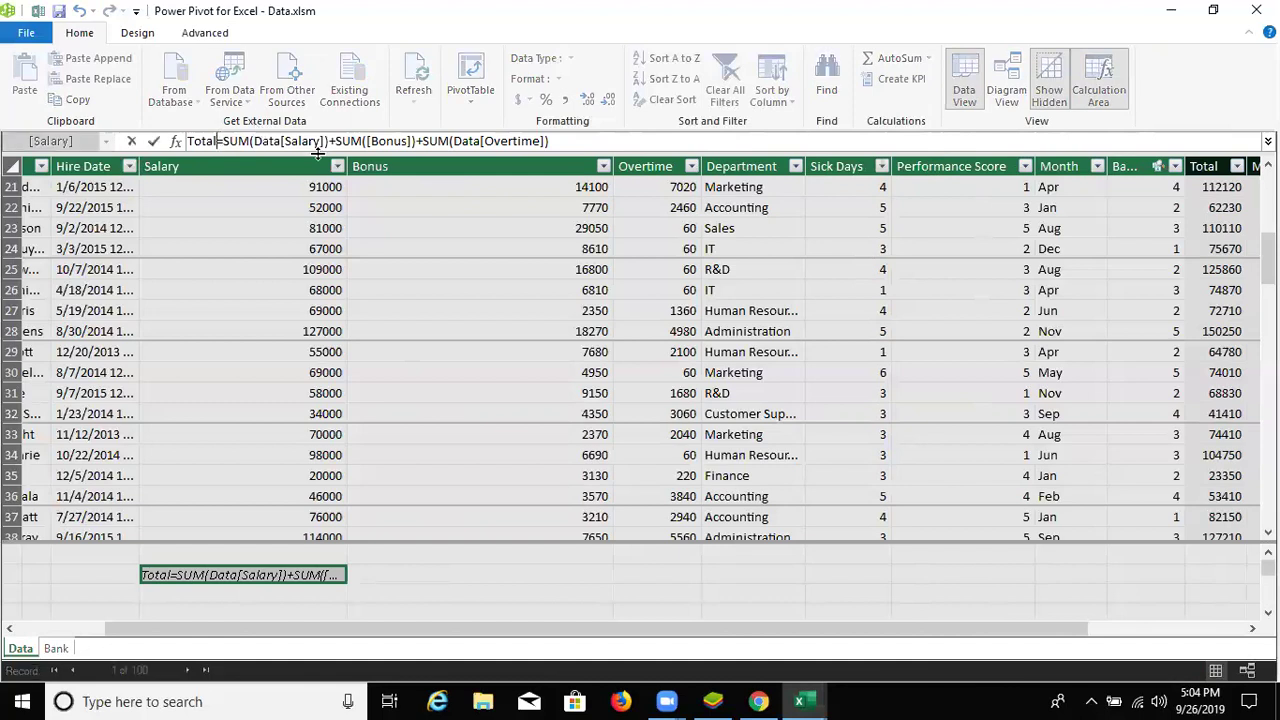
type(":")
key("Return")
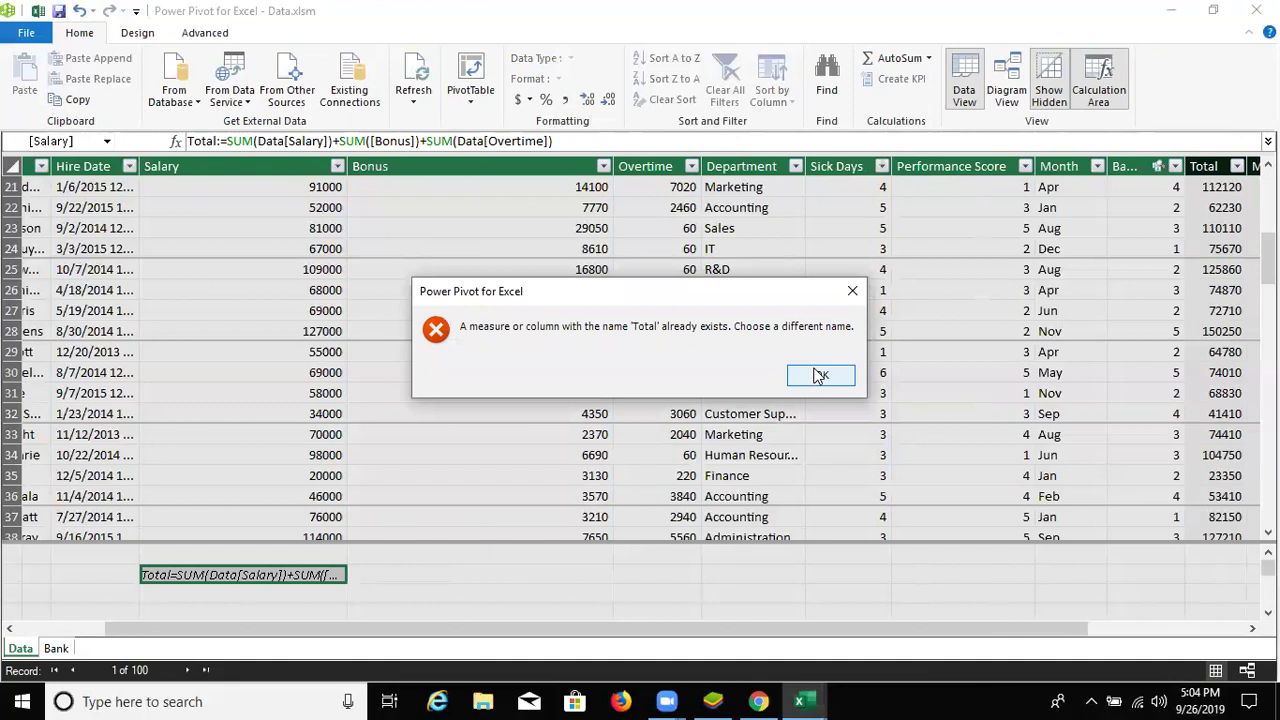
left_click(820, 375)
key("Right")
type("ALL:")
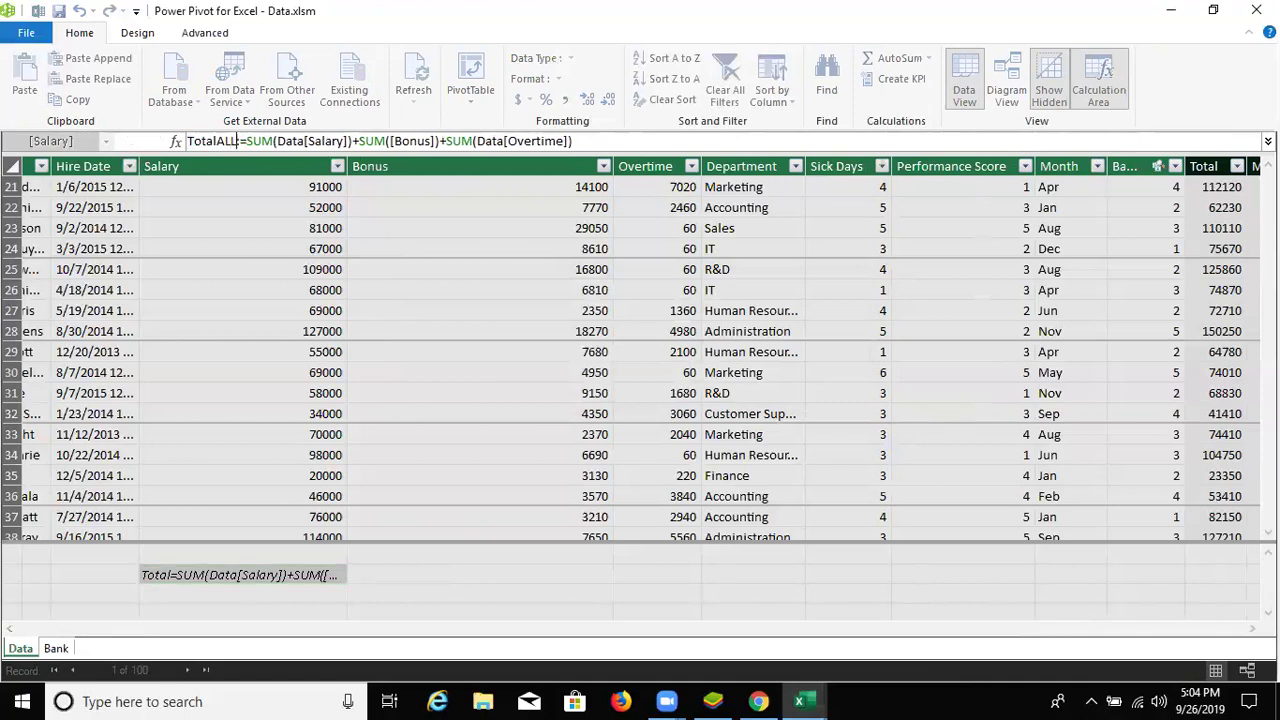
key("Return")
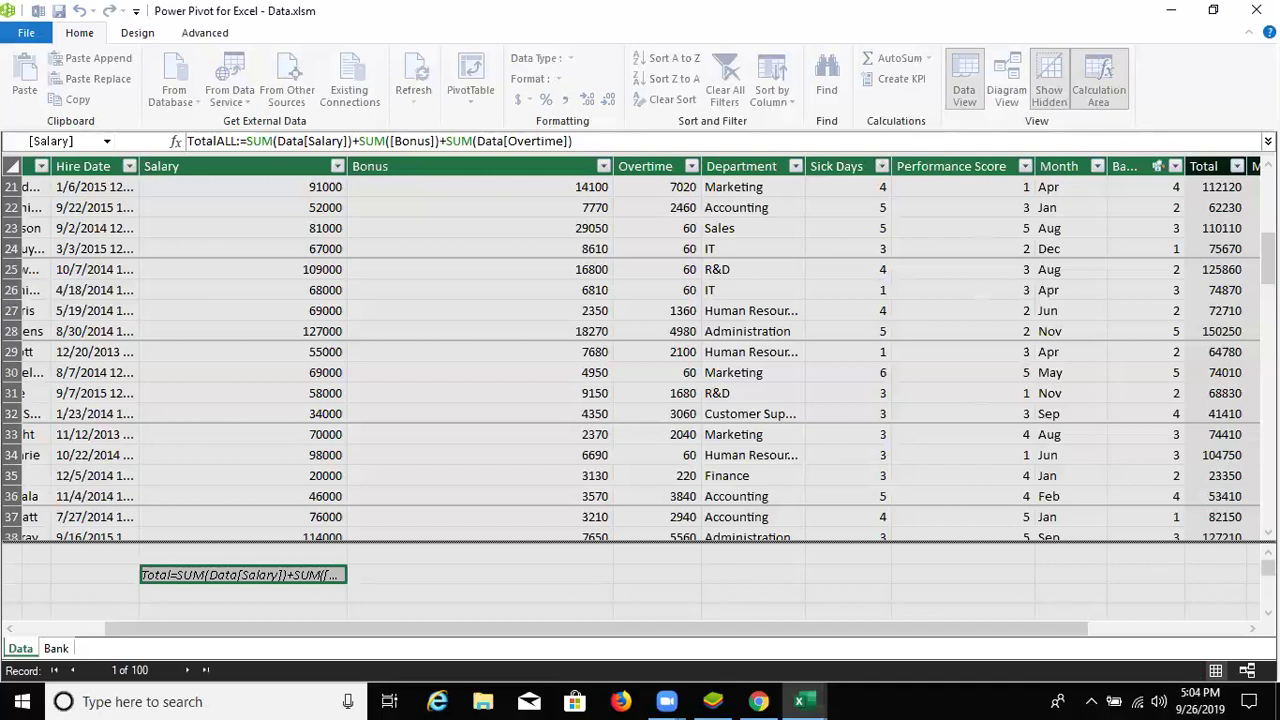
left_click(1035, 410)
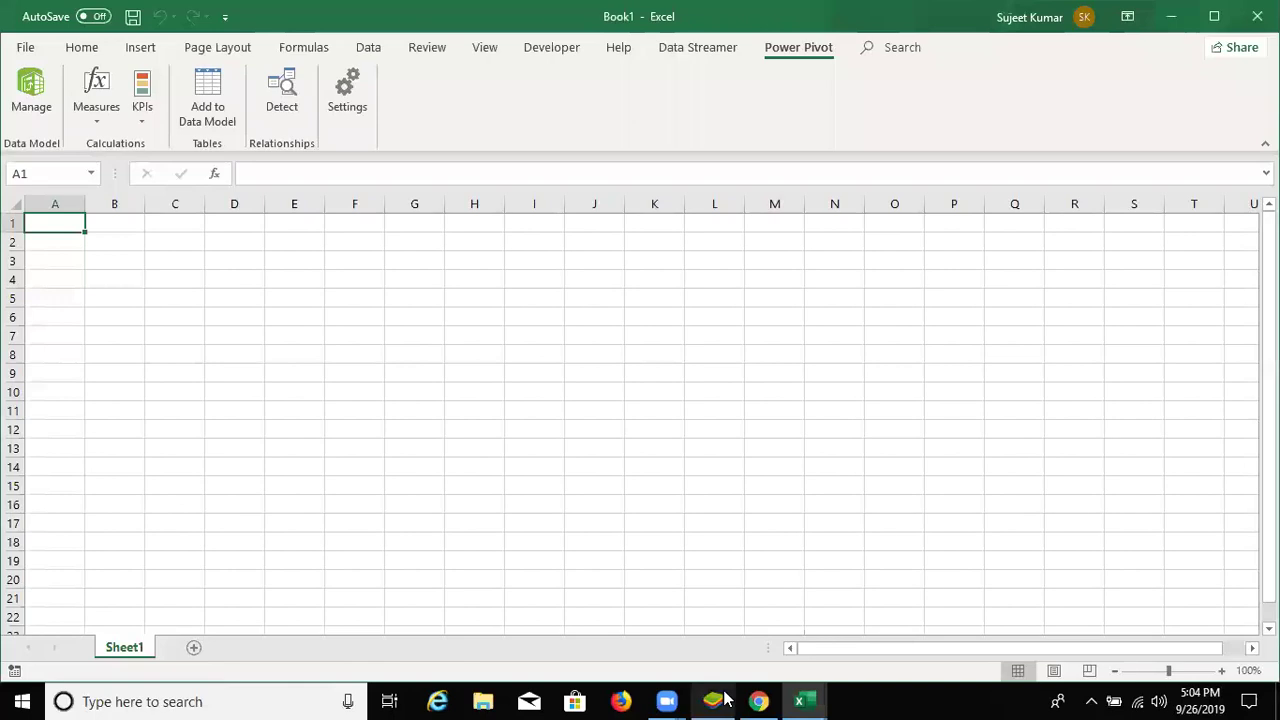
- Check the Data workbook's PivotTable fields for TotalALL, then return to Power Pivot
left_click(800, 701)
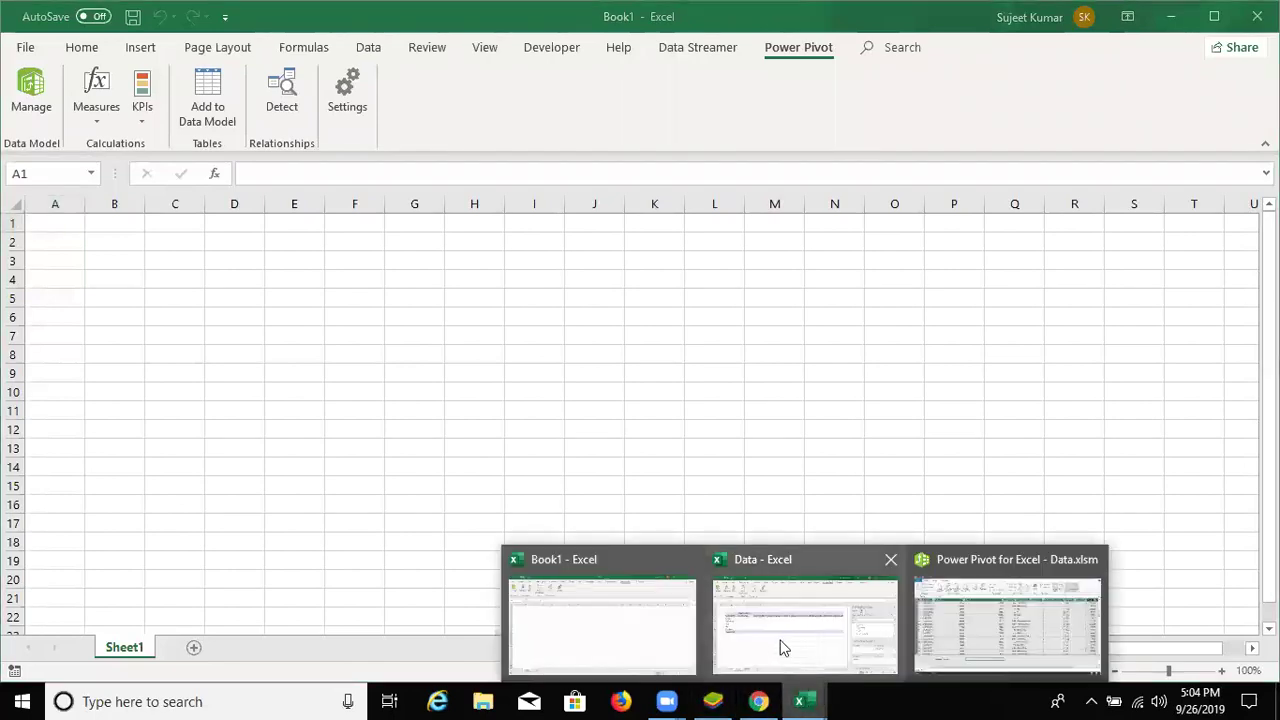
left_click(766, 646)
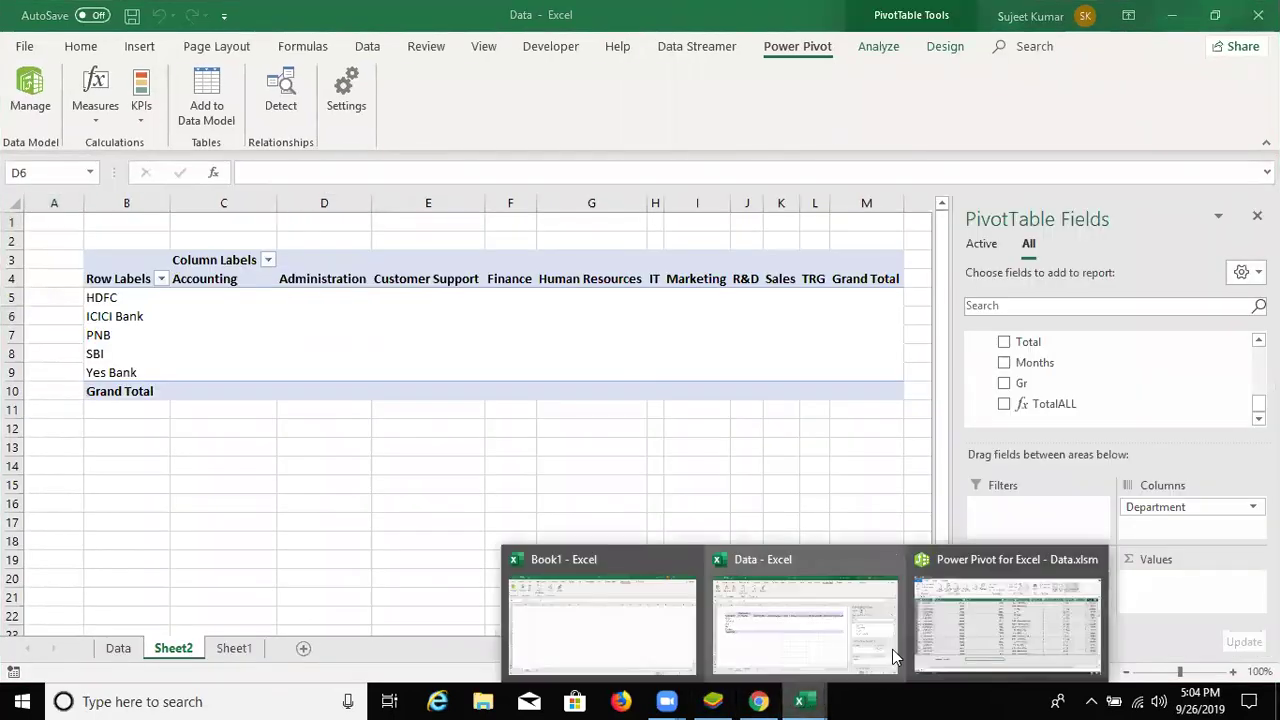
left_click(949, 651)
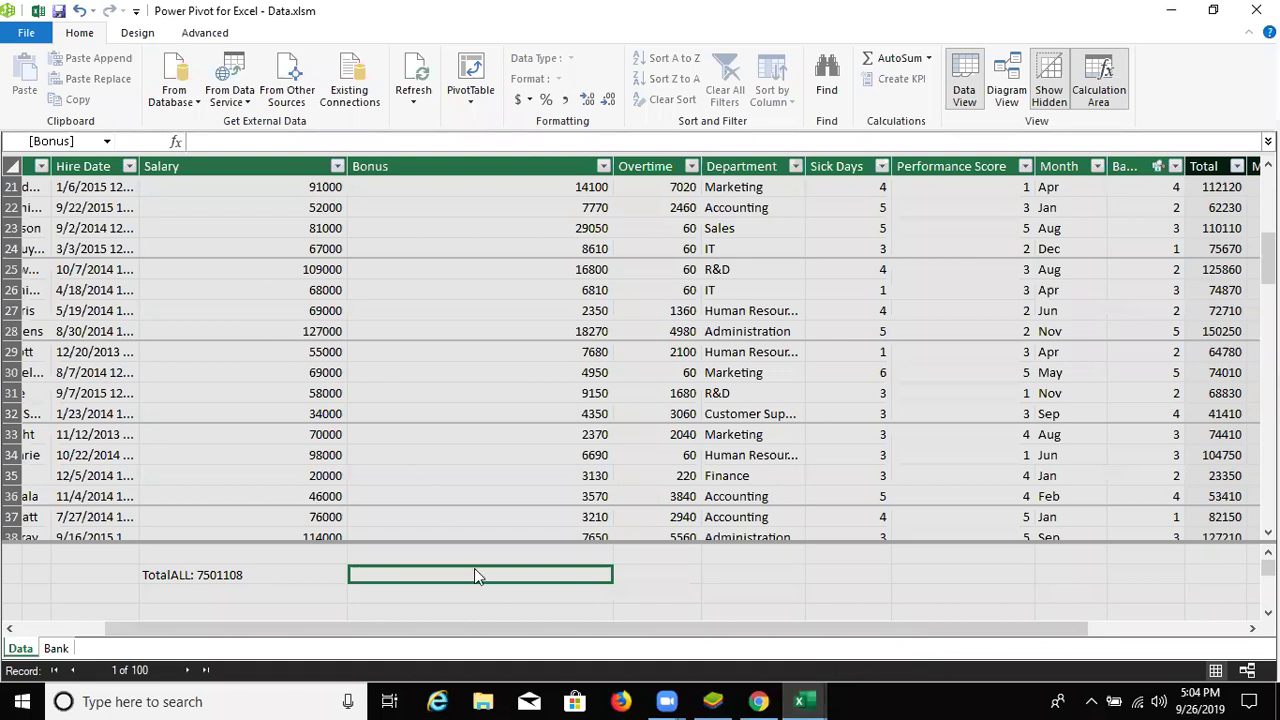
- Start a formula with =sum, browse the function suggestions, then clear it to a lone '='
type("=")
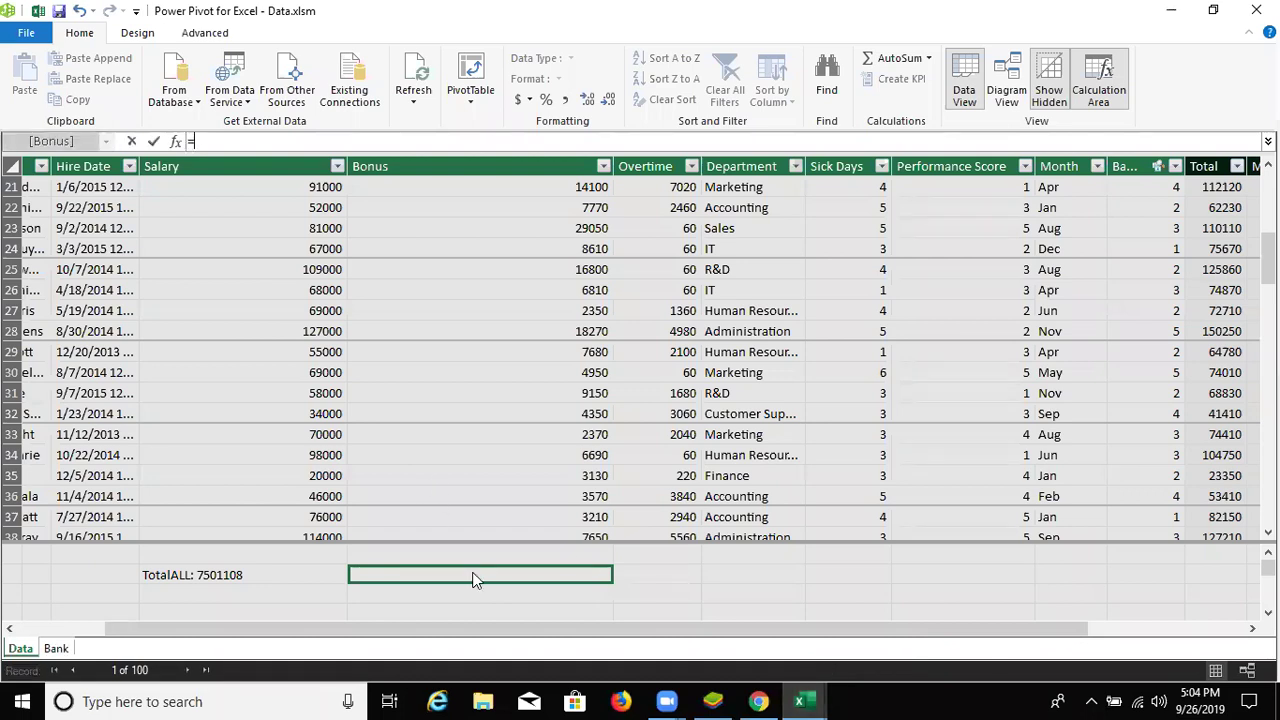
type("s")
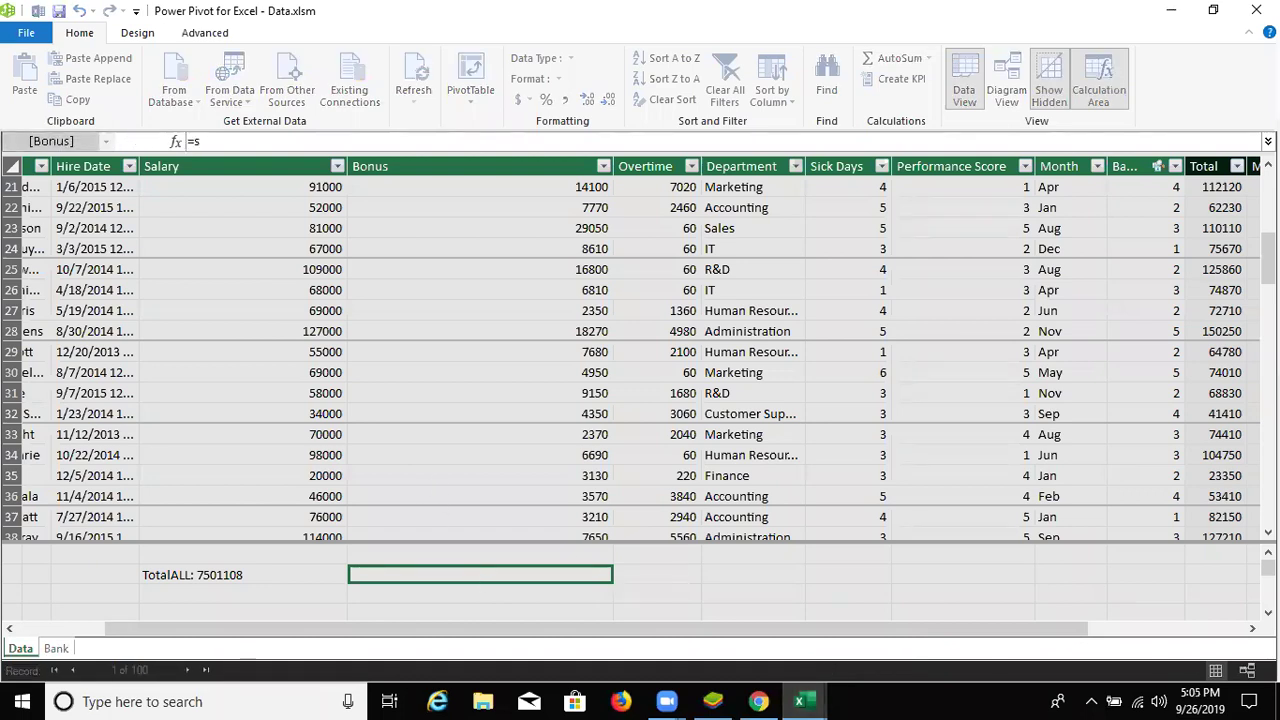
type("um")
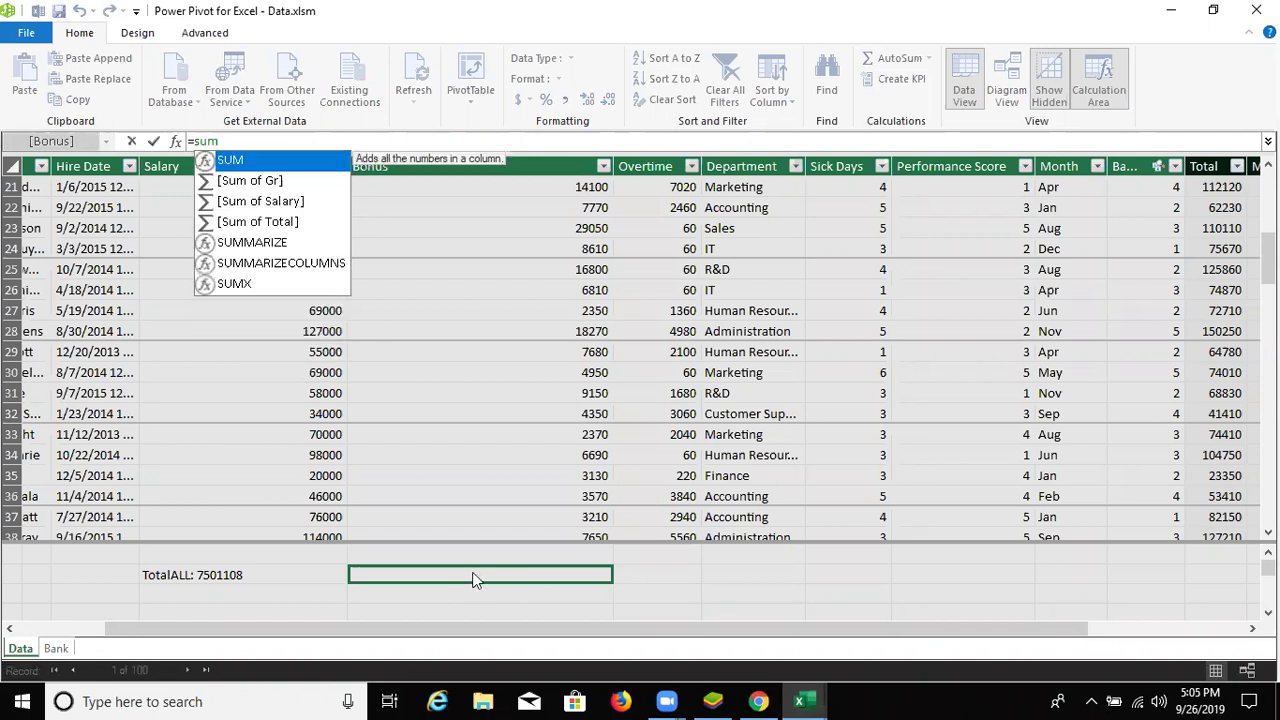
type("i")
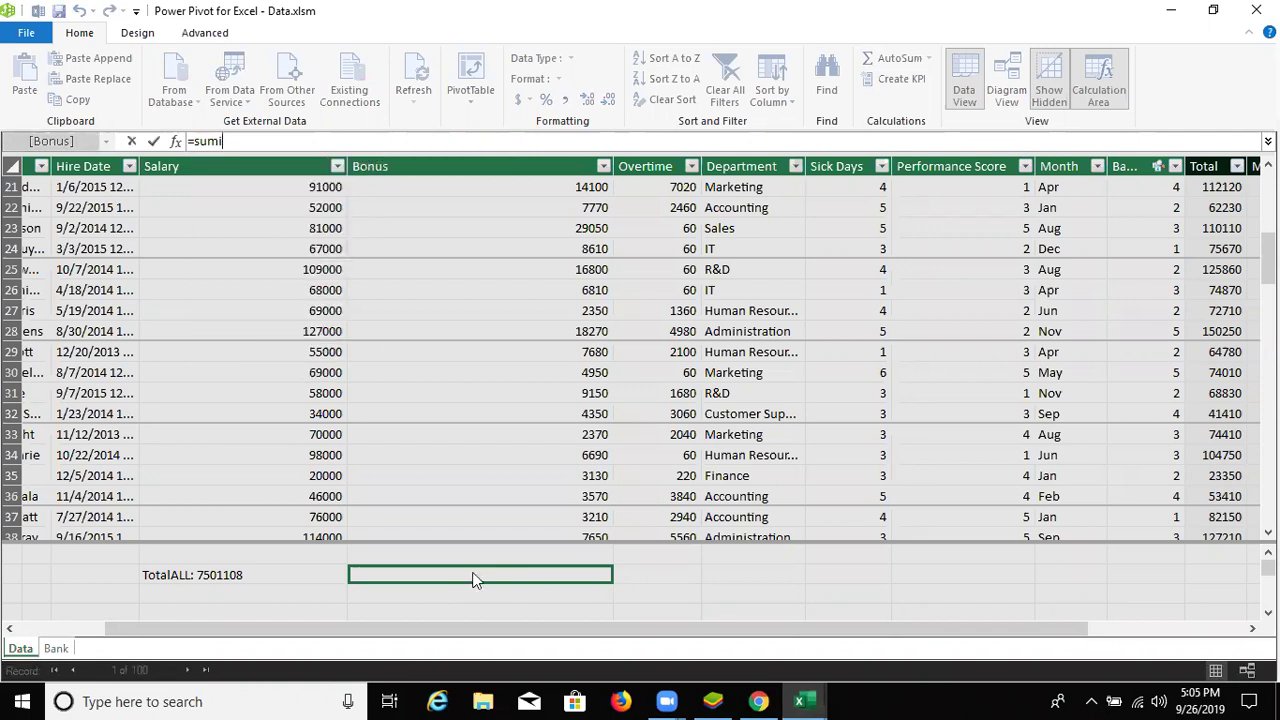
key("BackSpace")
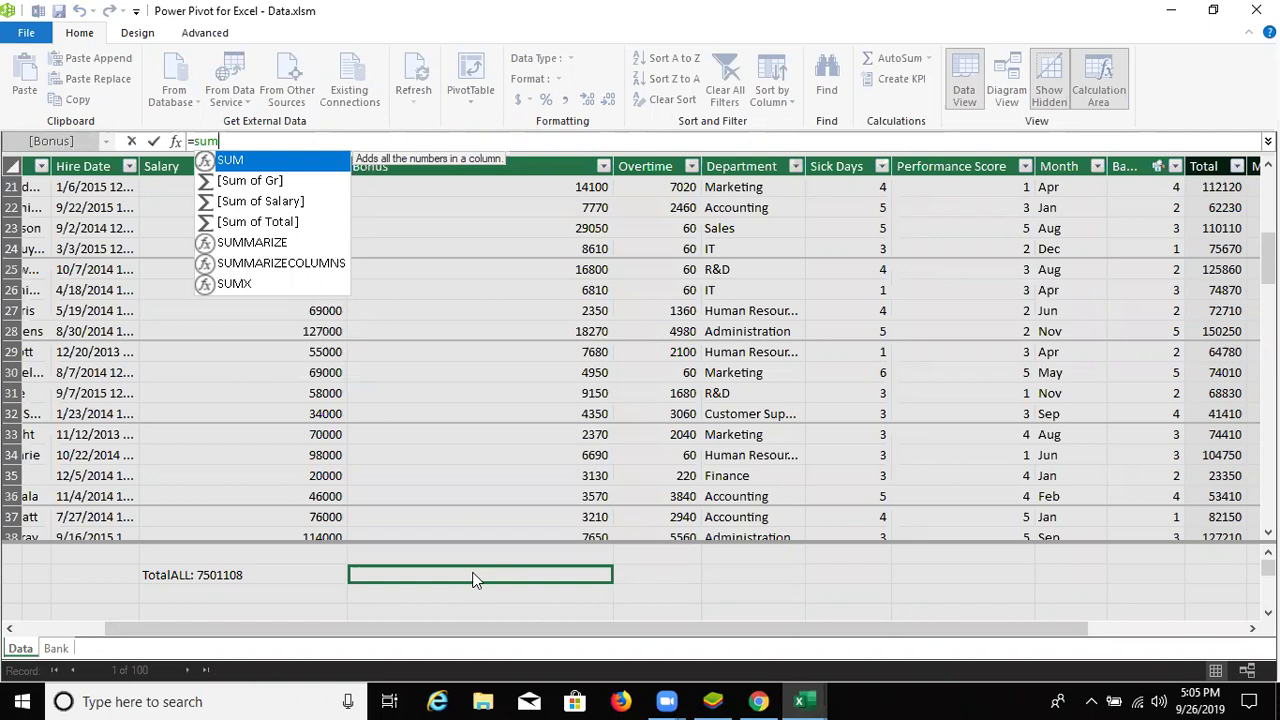
key("Down")
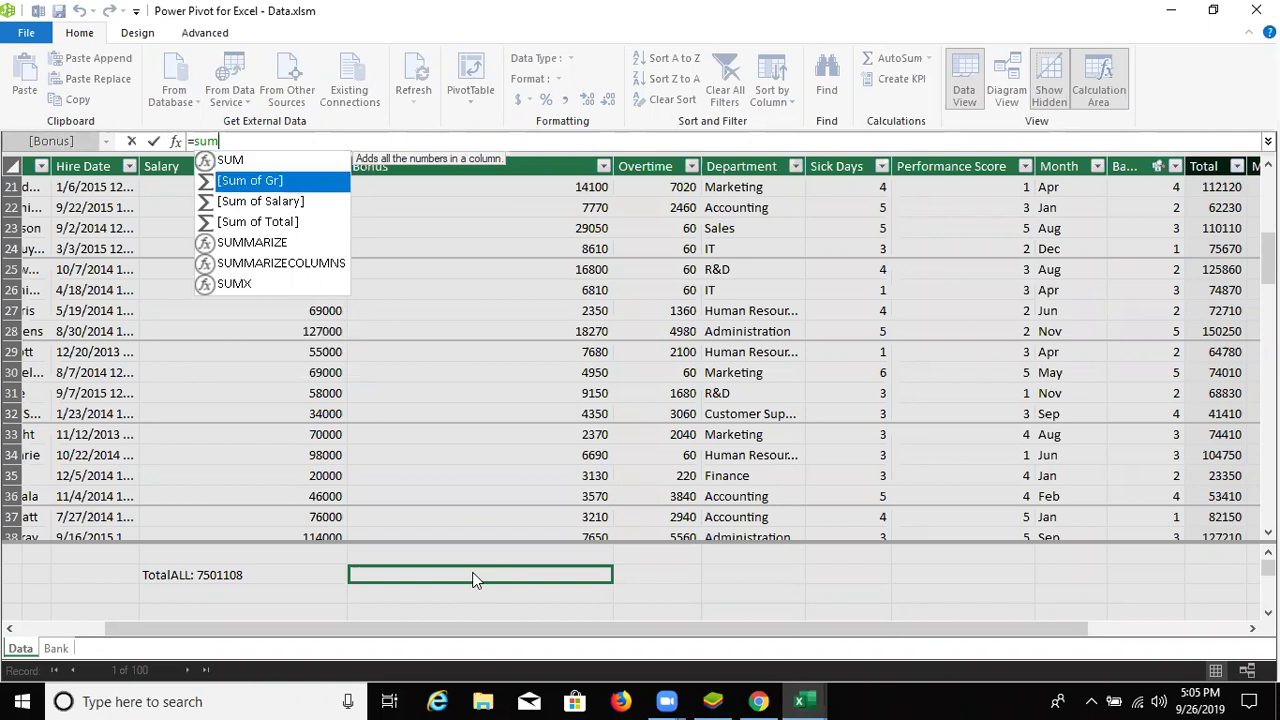
key("Down")
key("Down")
key("Down")
key("Down")
key("Down")
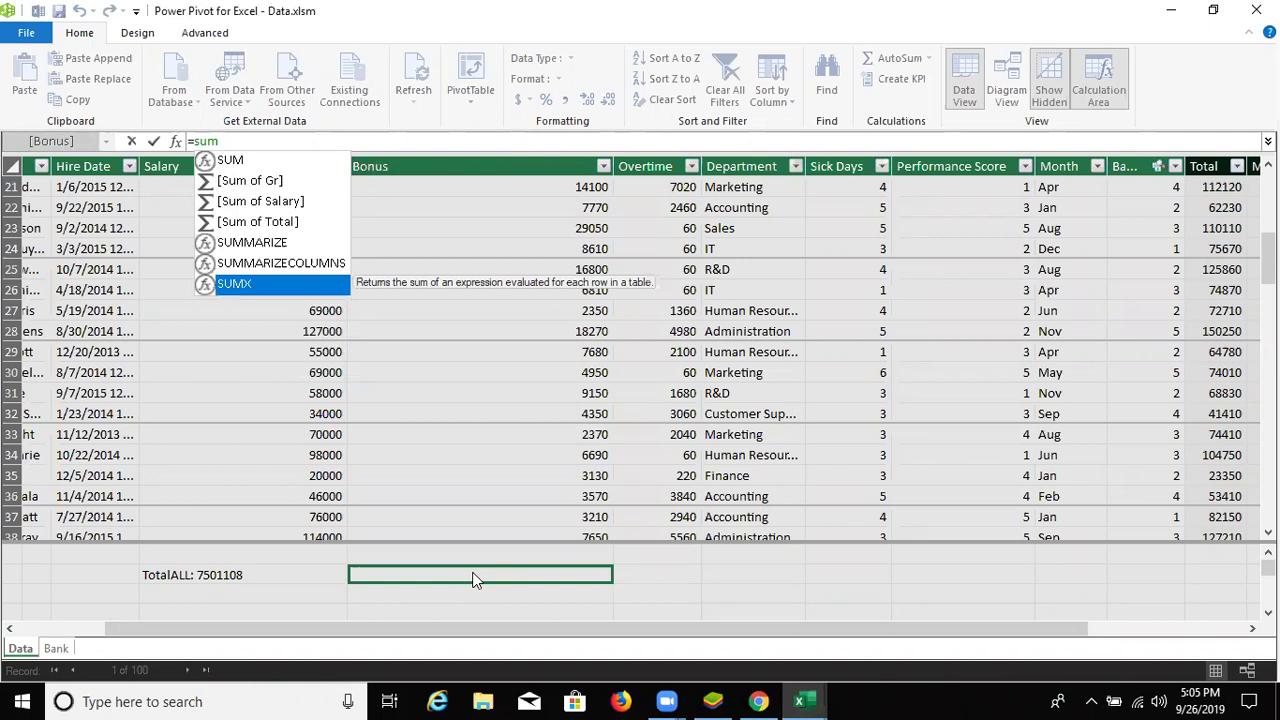
key("Up")
key("Up")
key("Up")
key("Up")
key("Up")
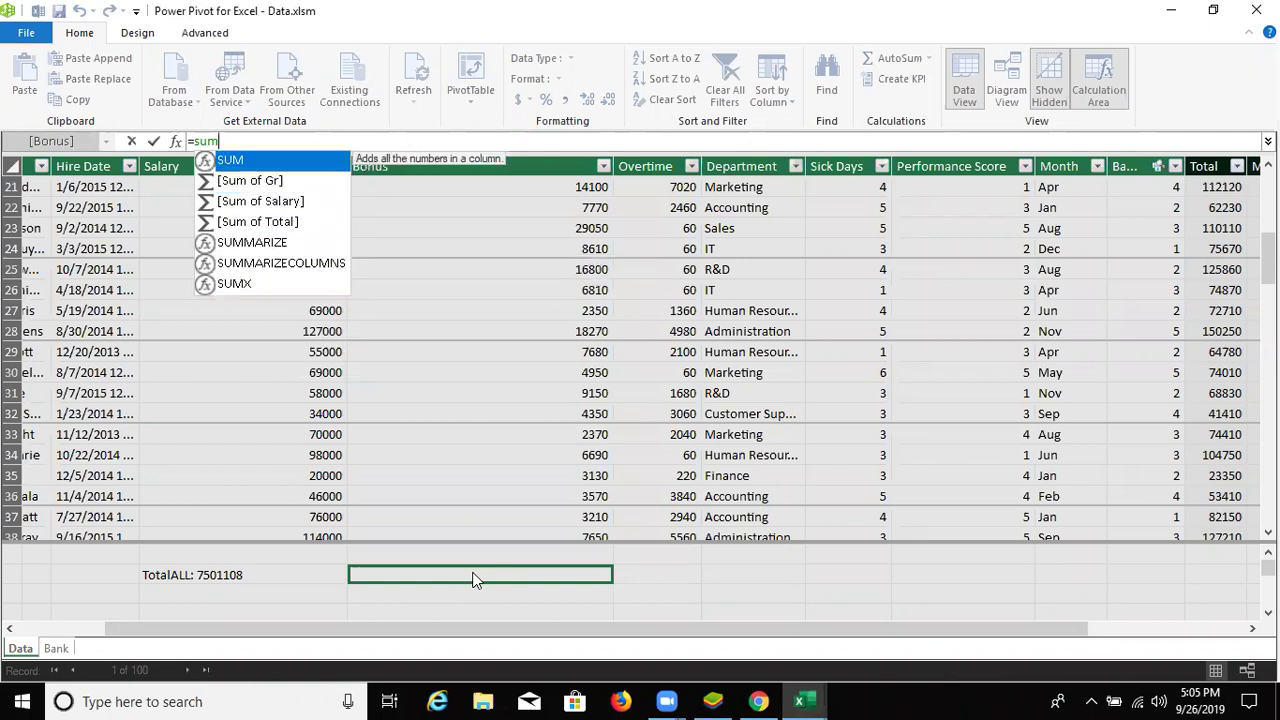
key("BackSpace")
key("BackSpace")
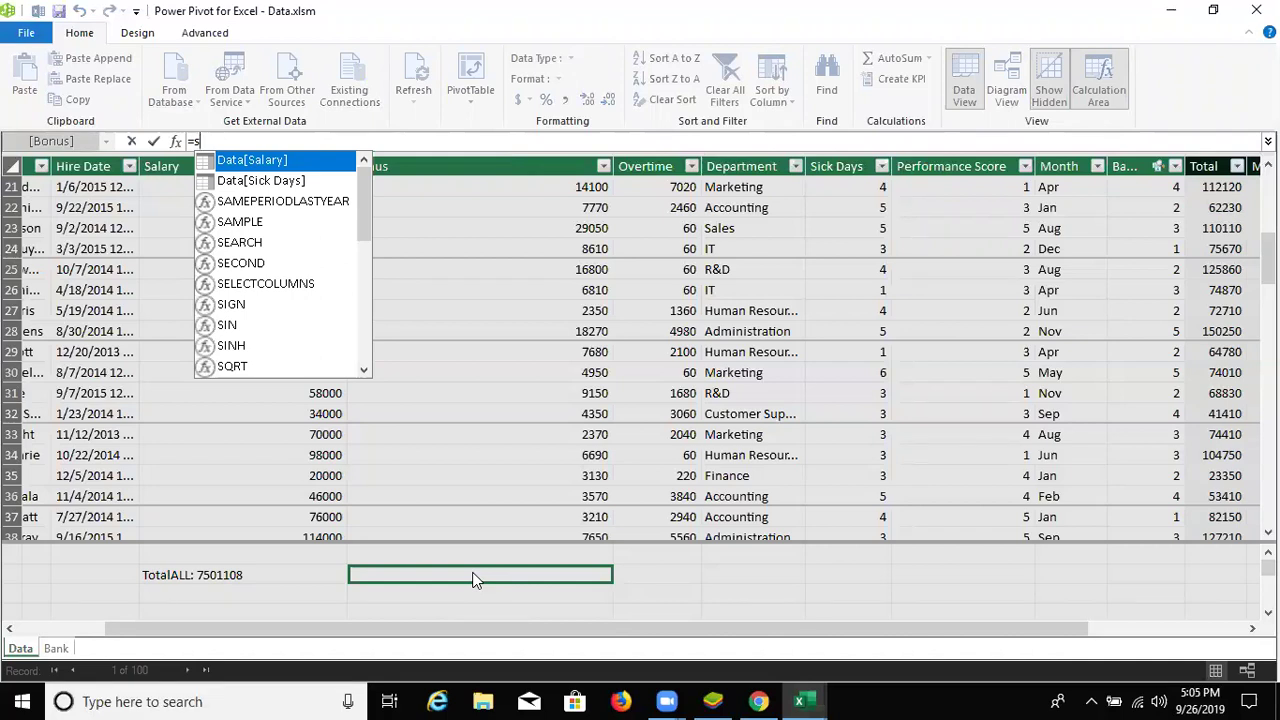
key("BackSpace")
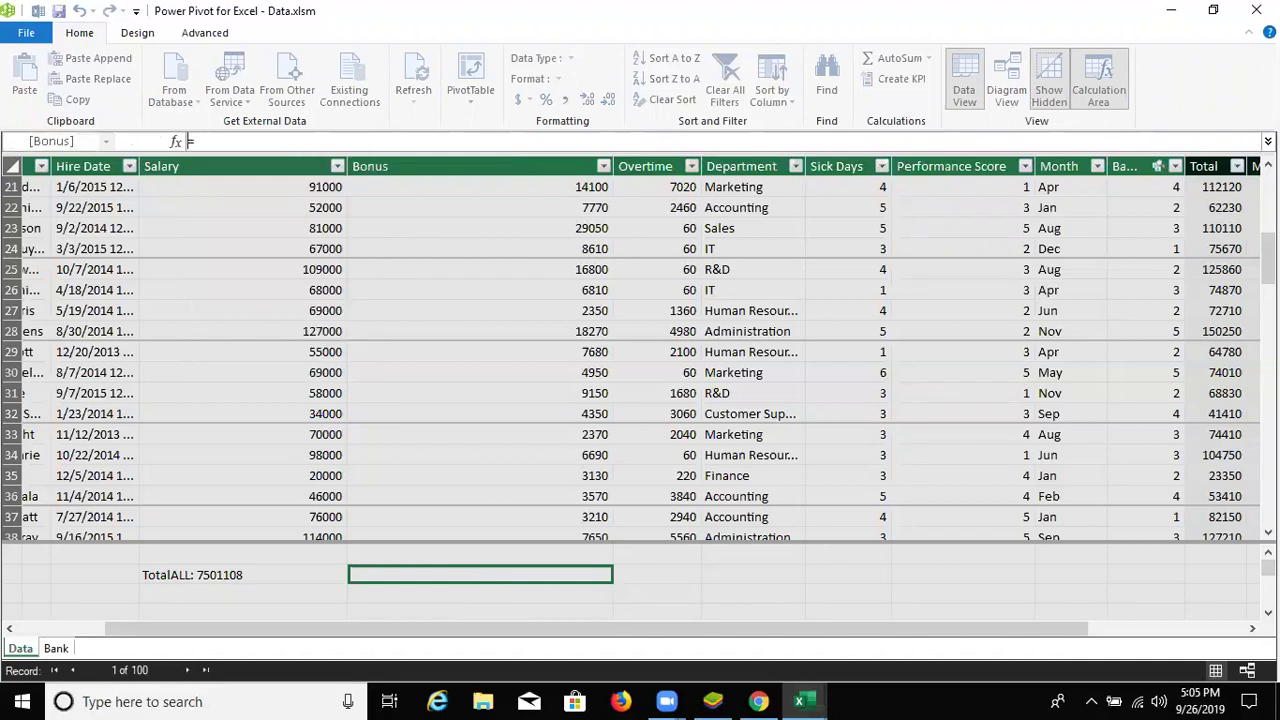
key("BackSpace")
type("=")
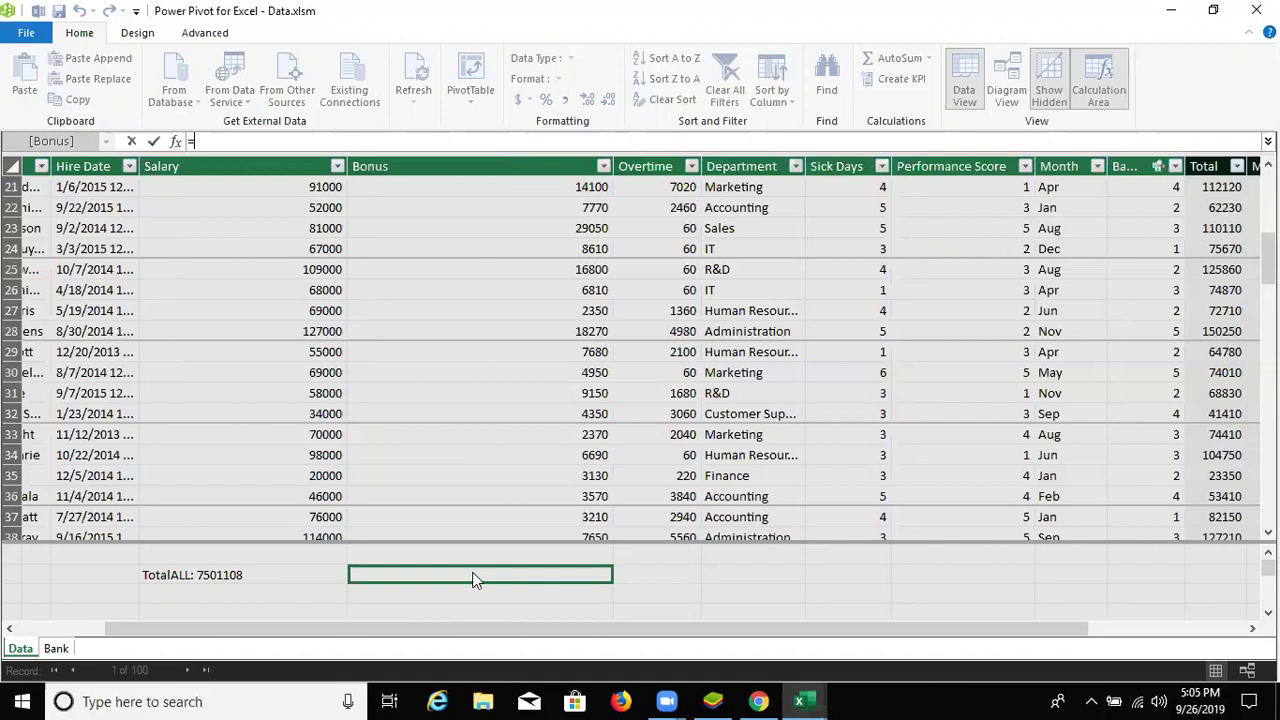
- Type =sum and accept SUMMARIZE from the IntelliSense suggestions
type("=")
type("s")
type("um")
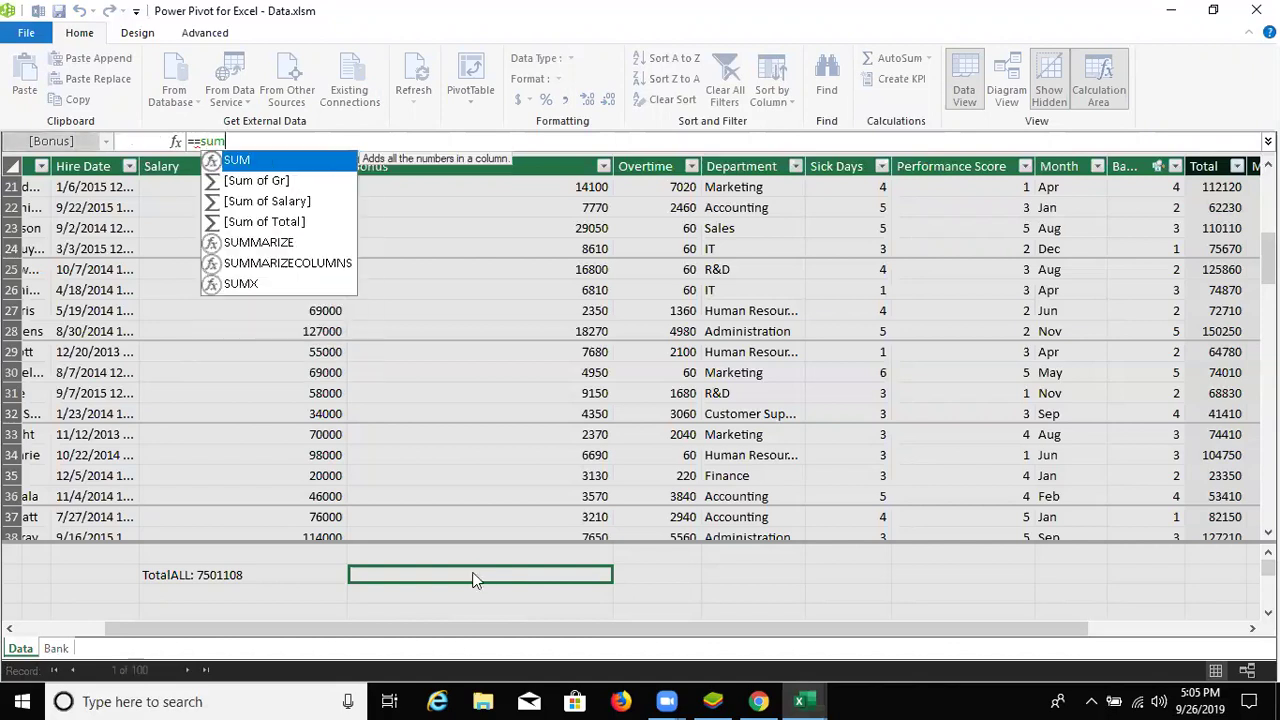
key("Down")
key("Down")
key("Down")
key("Down")
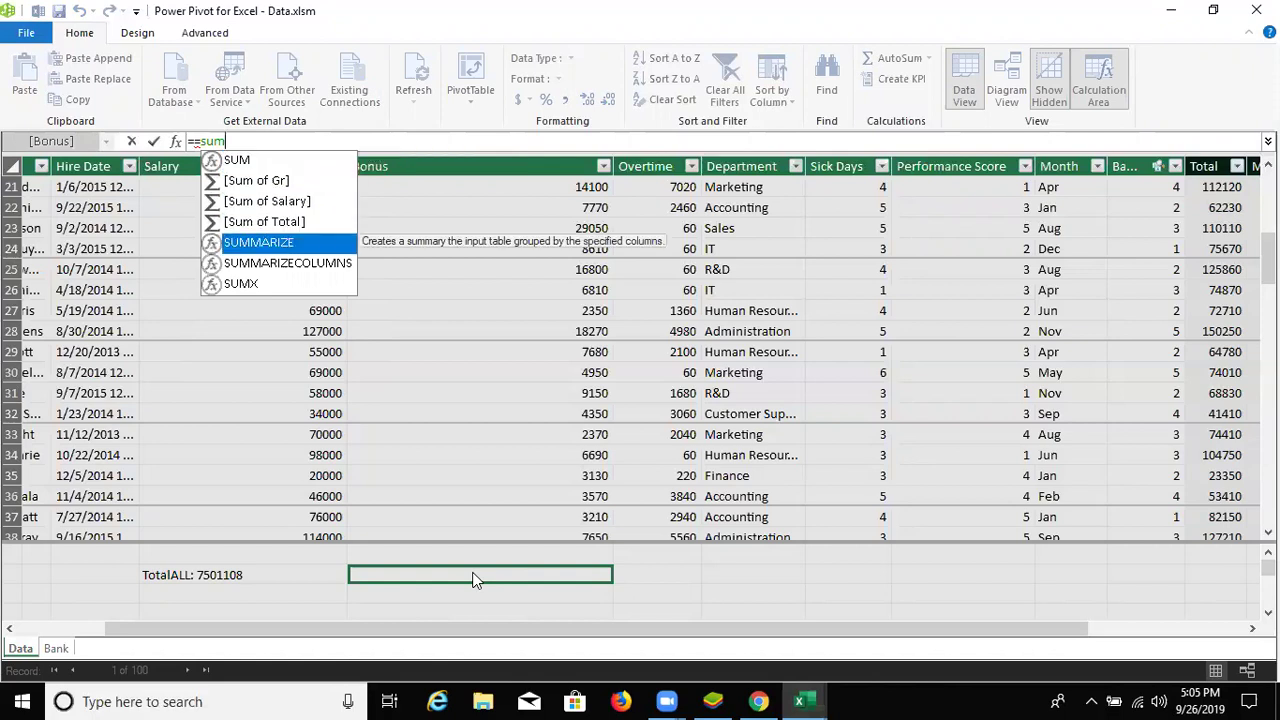
key("Tab")
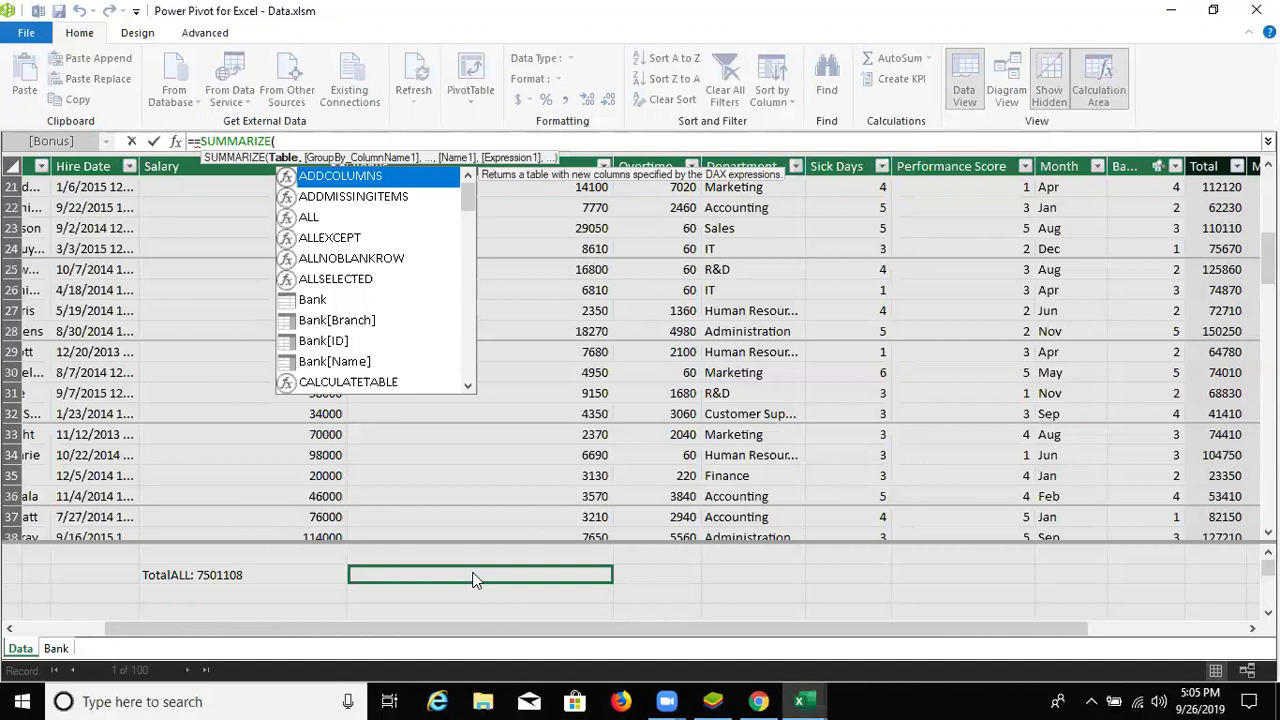
- Browse the suggested tables, columns and functions for SUMMARIZE's first argument
key("Down")
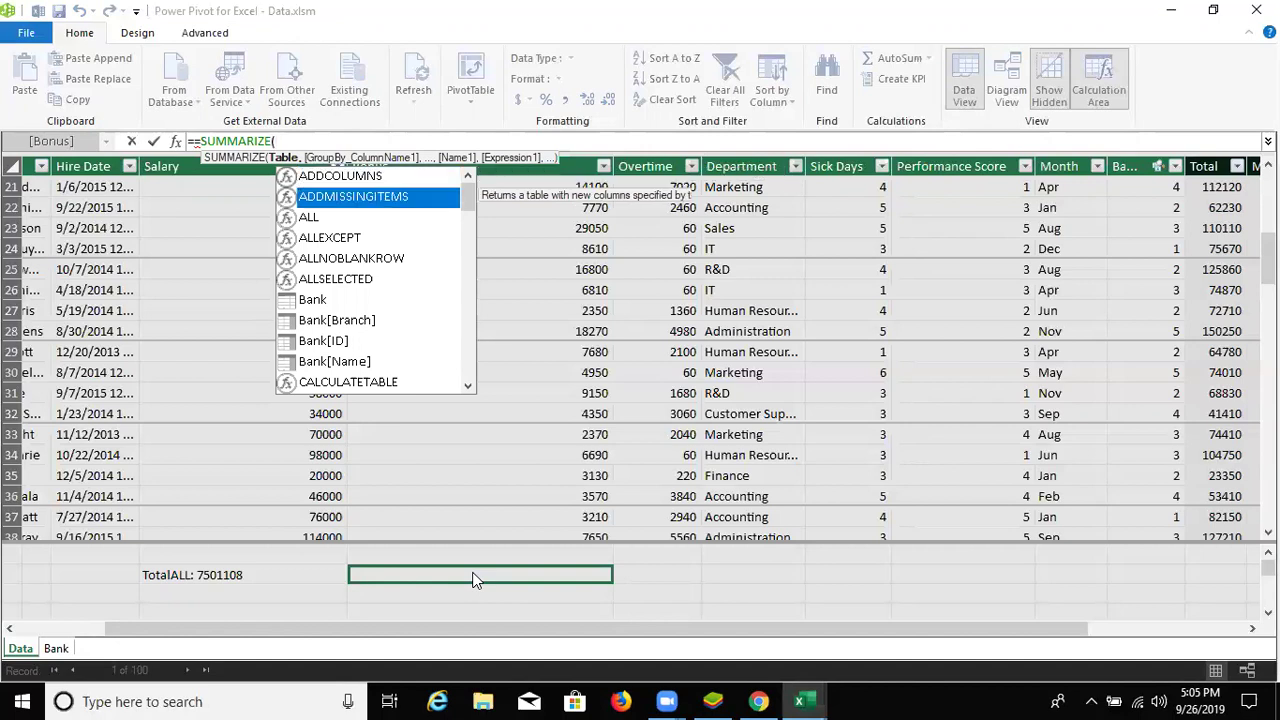
key("Down")
key("Down")
key("Up")
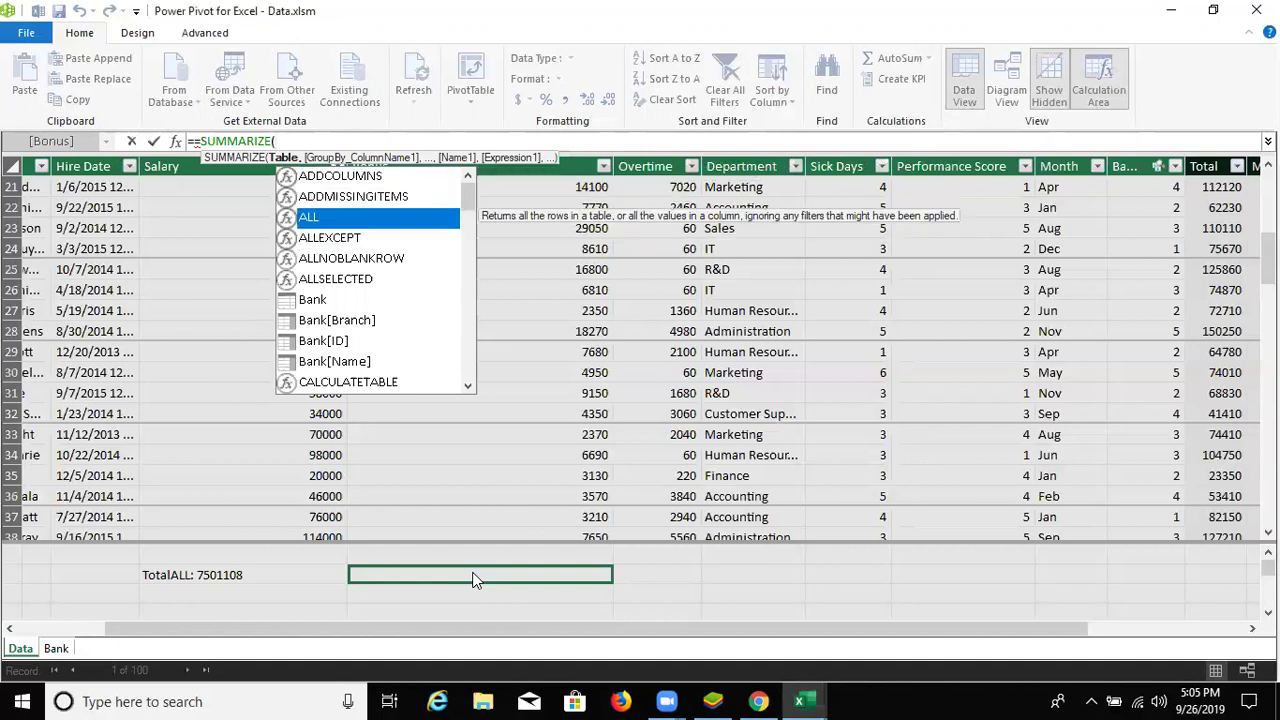
key("Up")
key("Up")
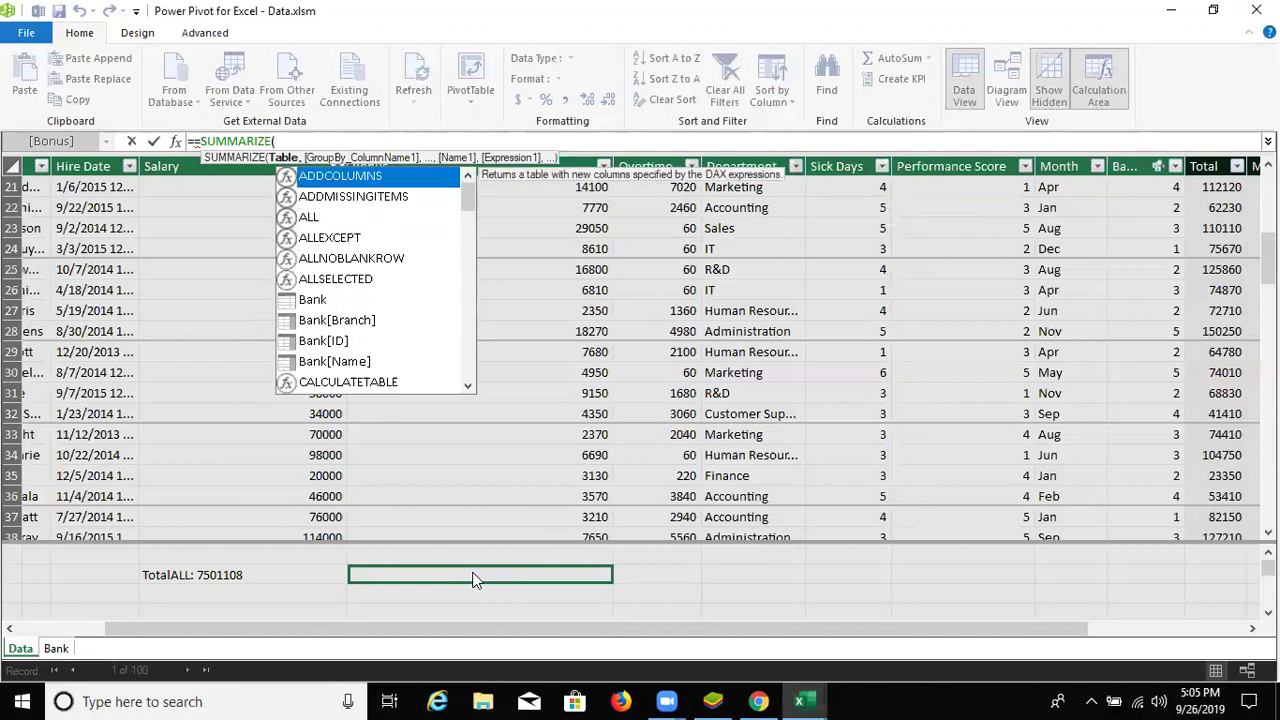
key("Down")
key("Down")
key("Down")
key("Down")
key("Down")
key("Down")
key("Down")
key("Down")
key("Down")
key("Down")
key("Down")
key("Down")
key("Down")
key("Down")
key("Down")
key("Down")
key("Down")
key("Down")
key("Down")
key("Down")
key("Down")
key("Down")
key("Down")
key("Down")
key("Down")
key("Down")
key("Down")
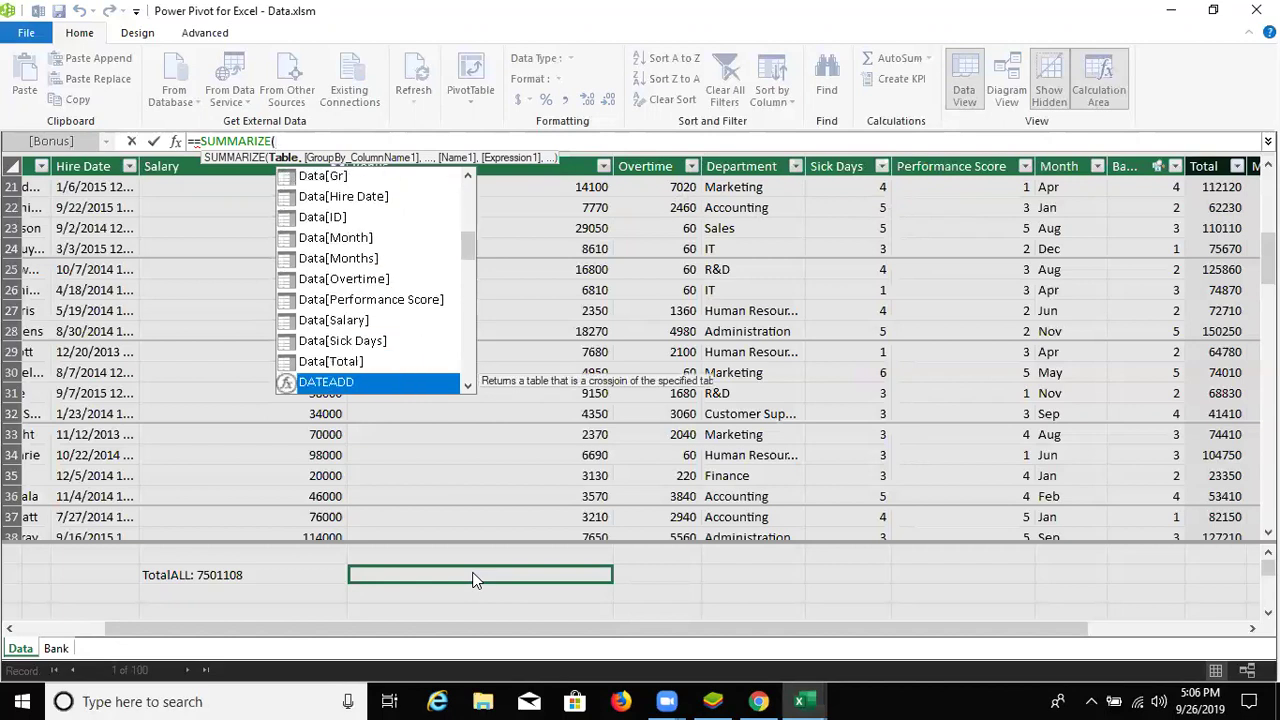
key("Down")
key("Down")
key("Down")
key("Down")
key("Down")
key("Down")
key("Down")
key("Down")
key("Down")
key("Down")
key("Down")
key("Down")
key("Down")
key("Down")
key("Down")
key("Down")
key("Down")
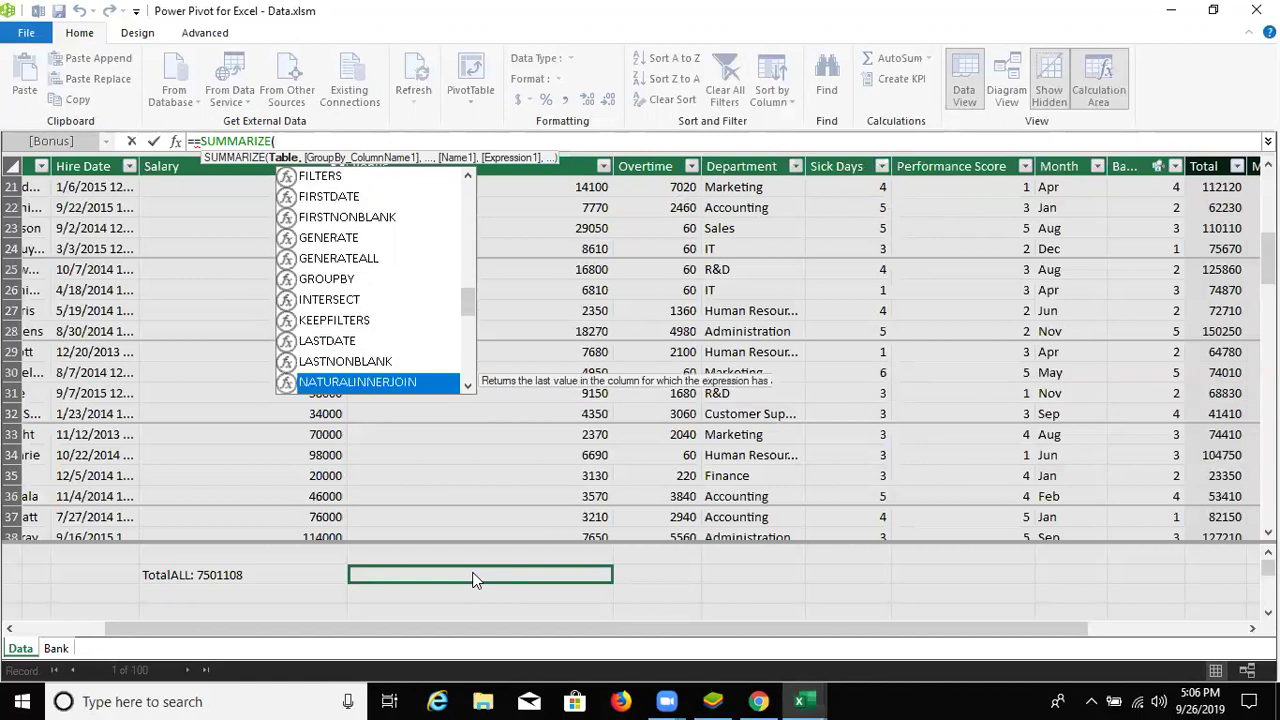
key("Up")
key("Up")
key("Up")
key("Up")
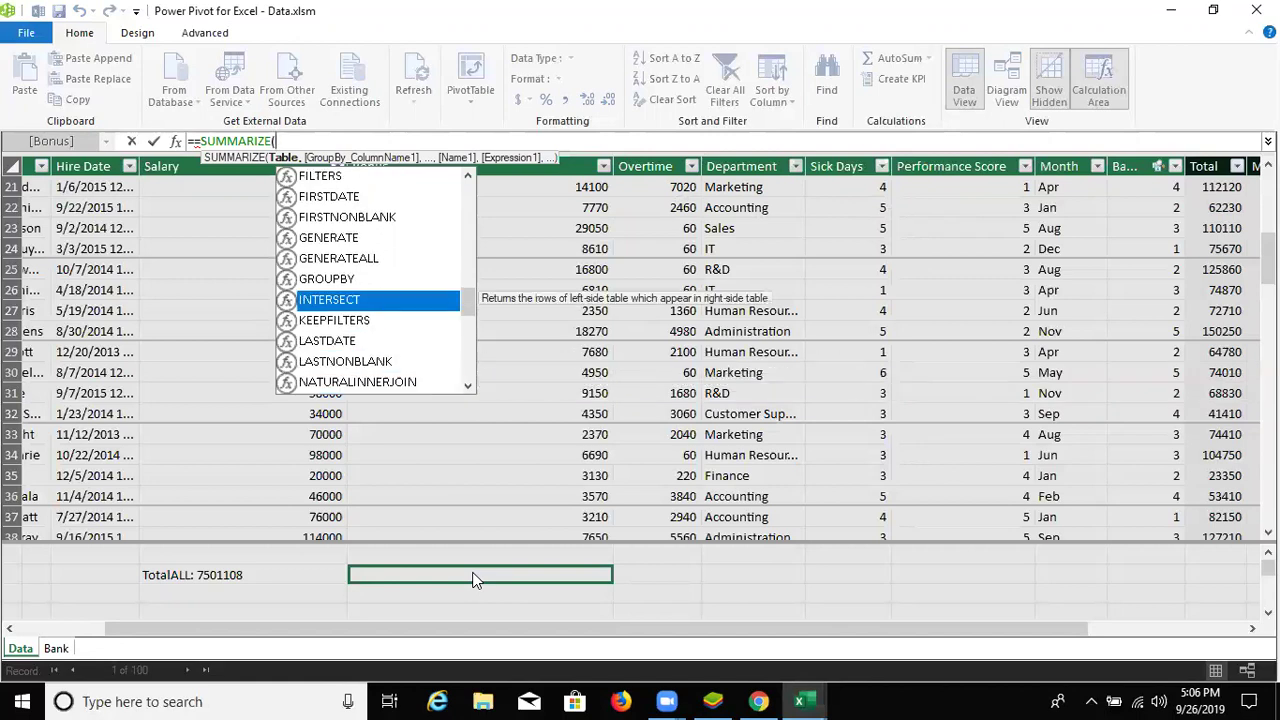
key("Down")
key("Down")
key("Down")
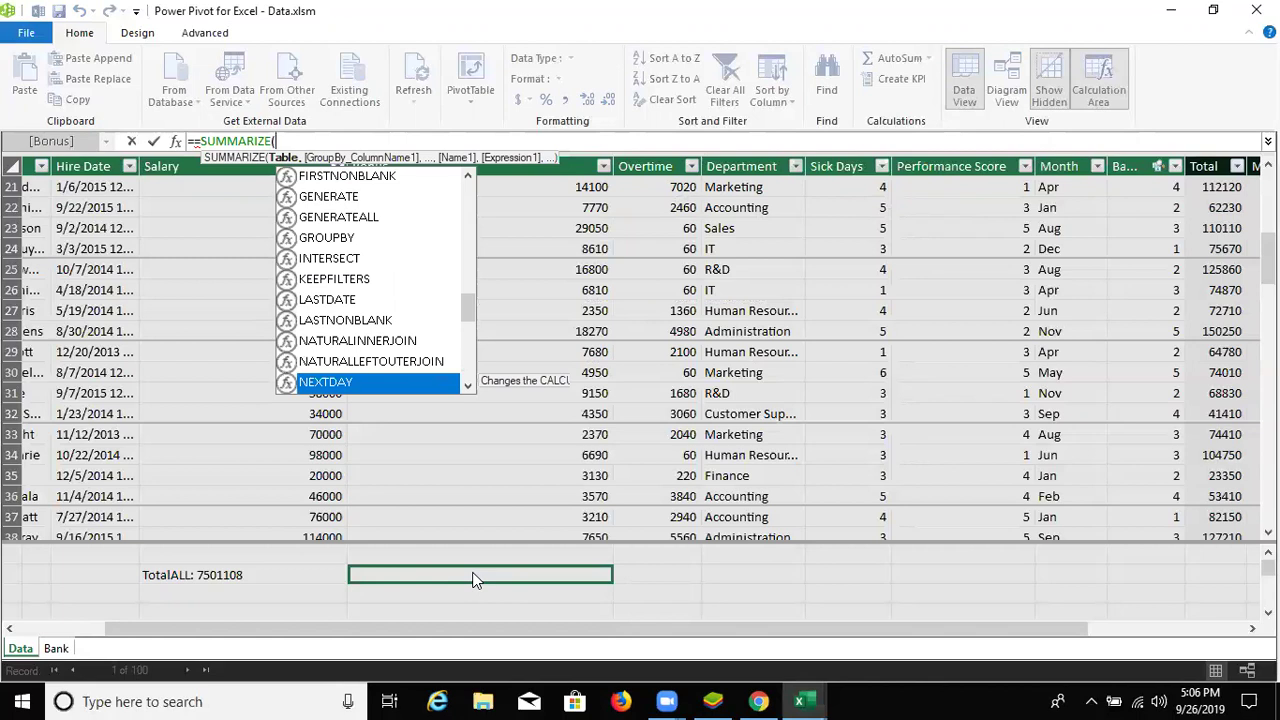
key("Down")
key("Down")
key("Down")
key("Down")
key("Down")
key("Down")
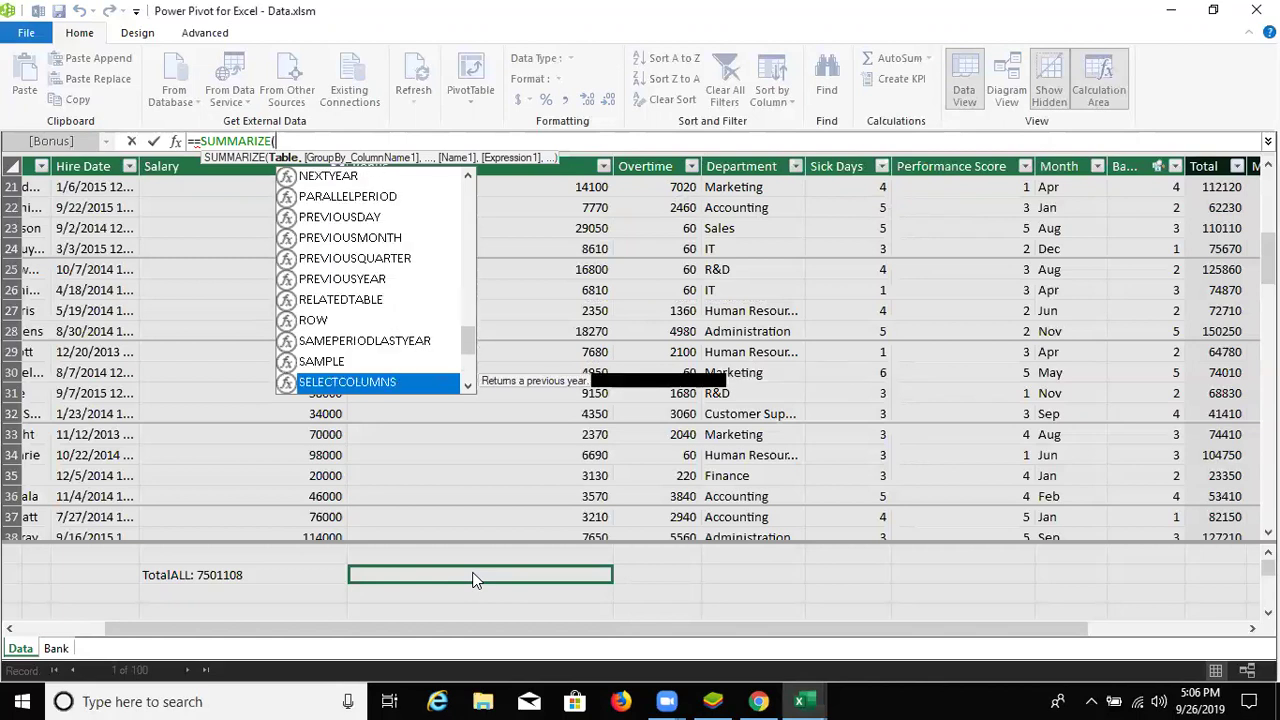
key("Down")
key("Down")
key("Down")
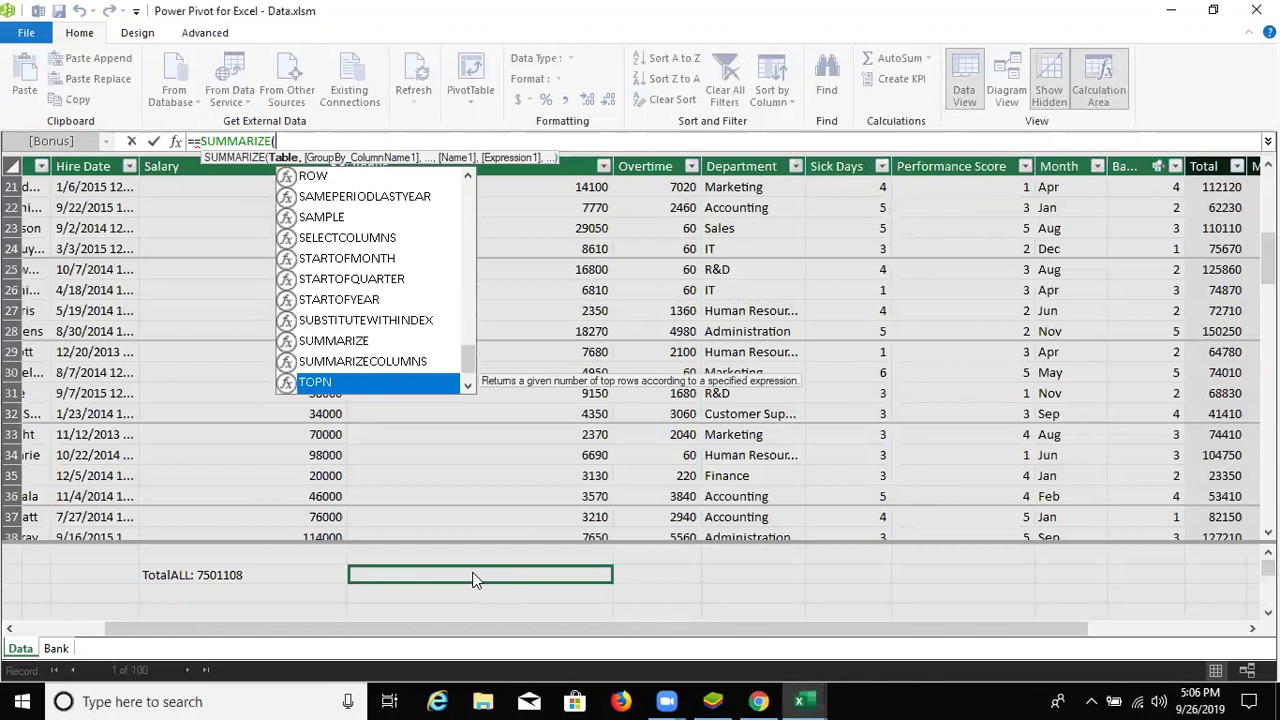
key("Down")
key("Down")
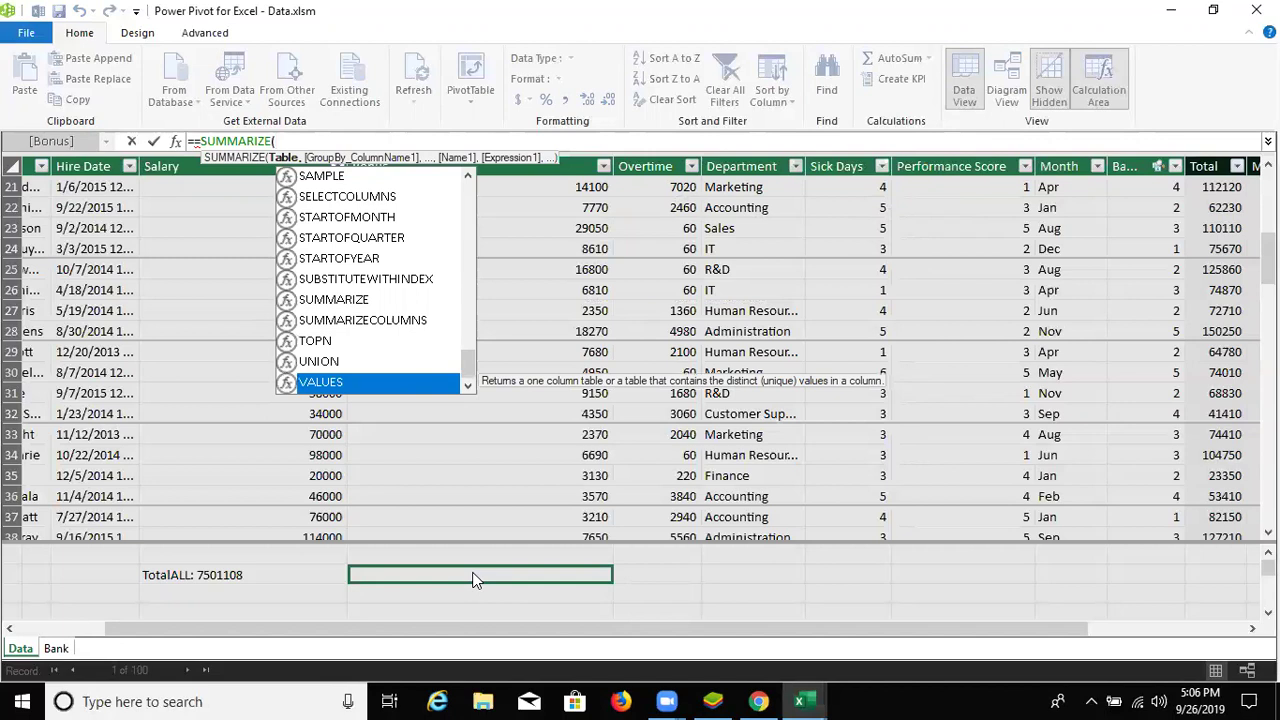
key("Up")
key("Down")
scroll(487, 200, "up", 5)
scroll(487, 193, "up", 10)
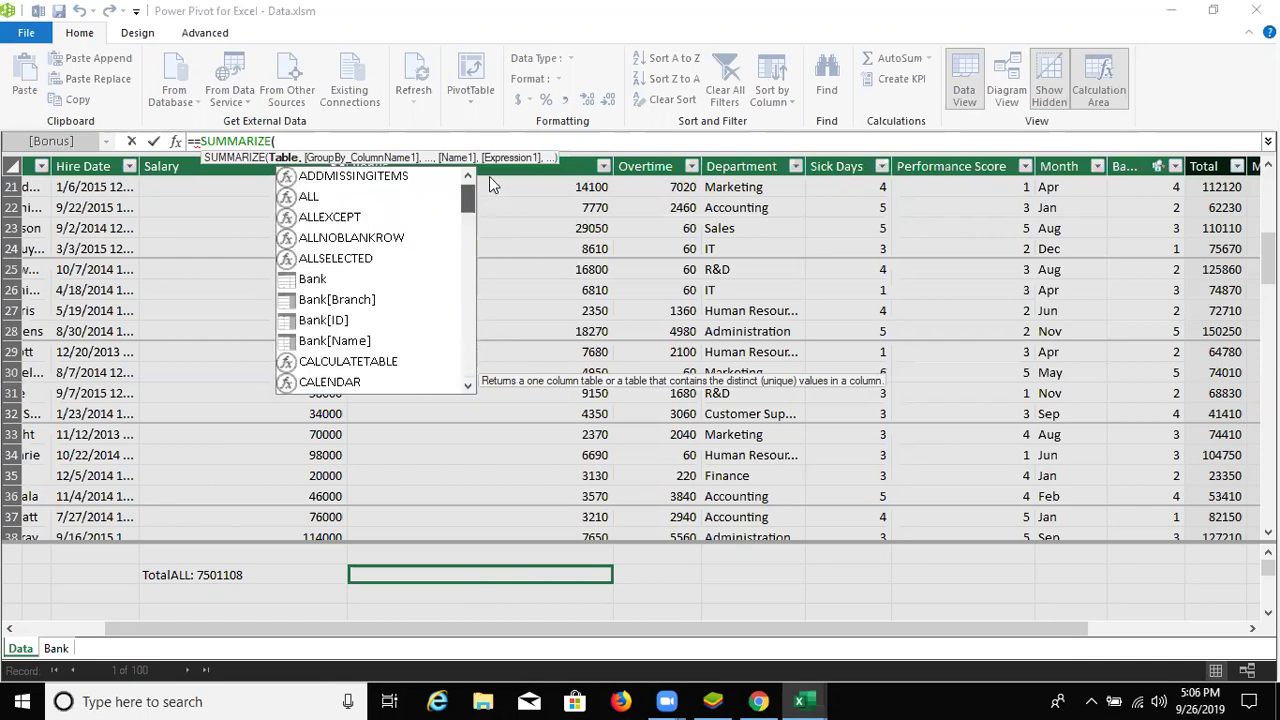
scroll(480, 207, "down", 2)
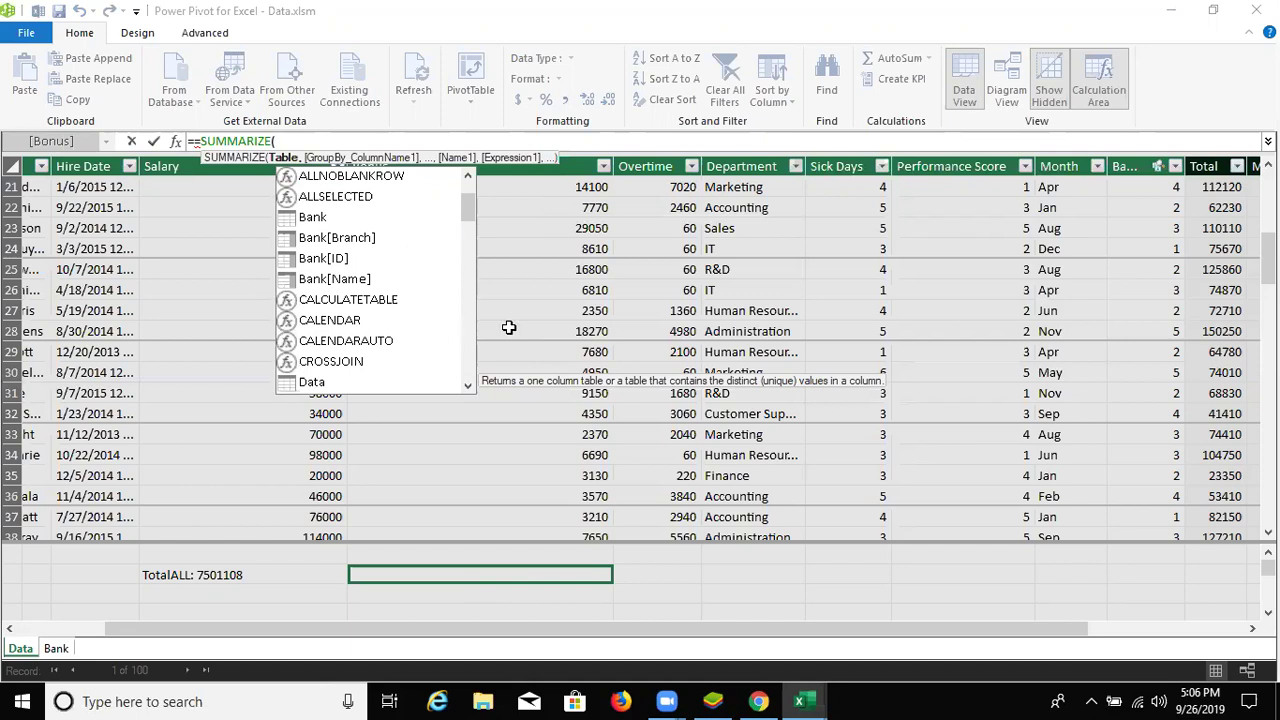
key("Down")
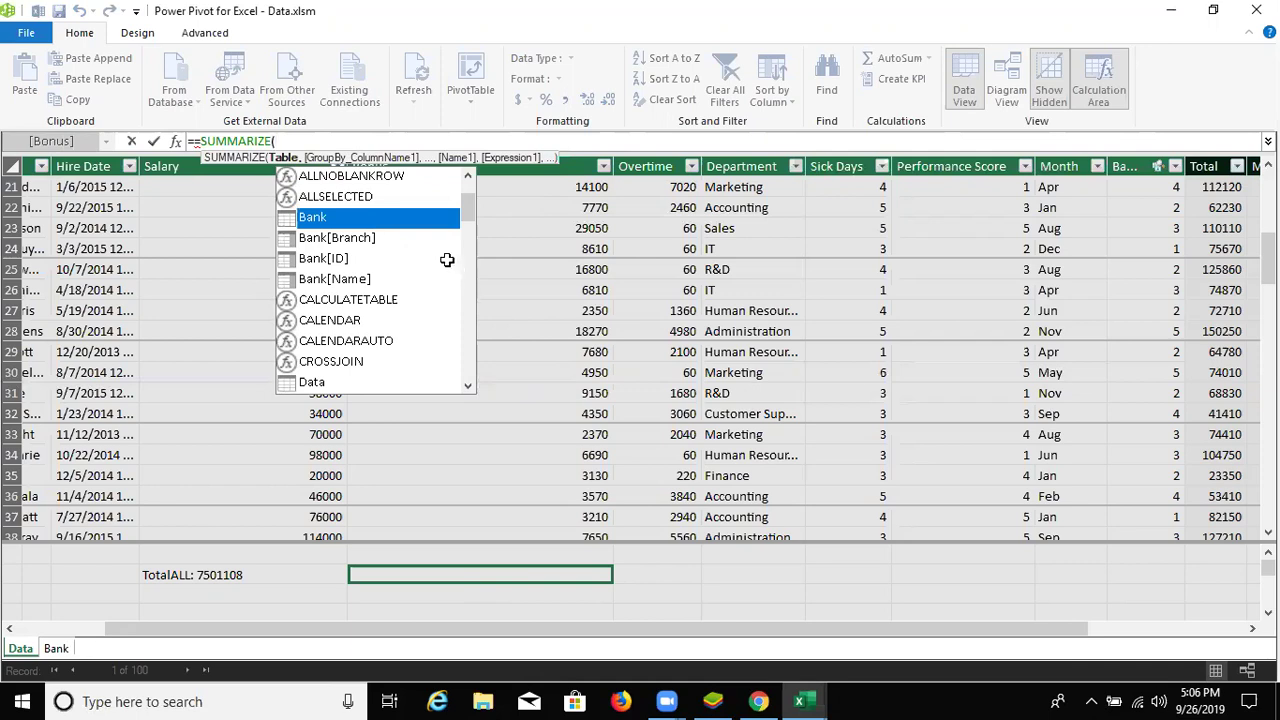
- Retype the opening parenthesis and insert Data[Bonus] as the first argument
key("BackSpace")
type("(")
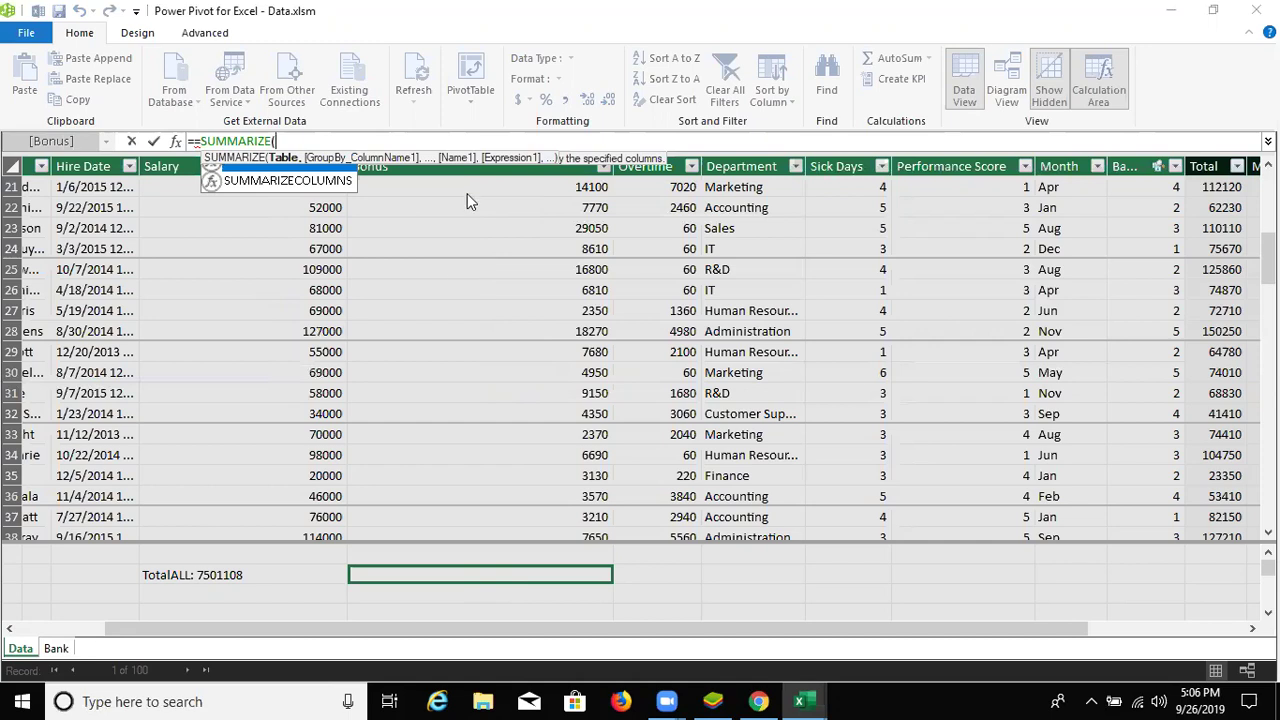
left_click_drag(471, 204, 471, 224)
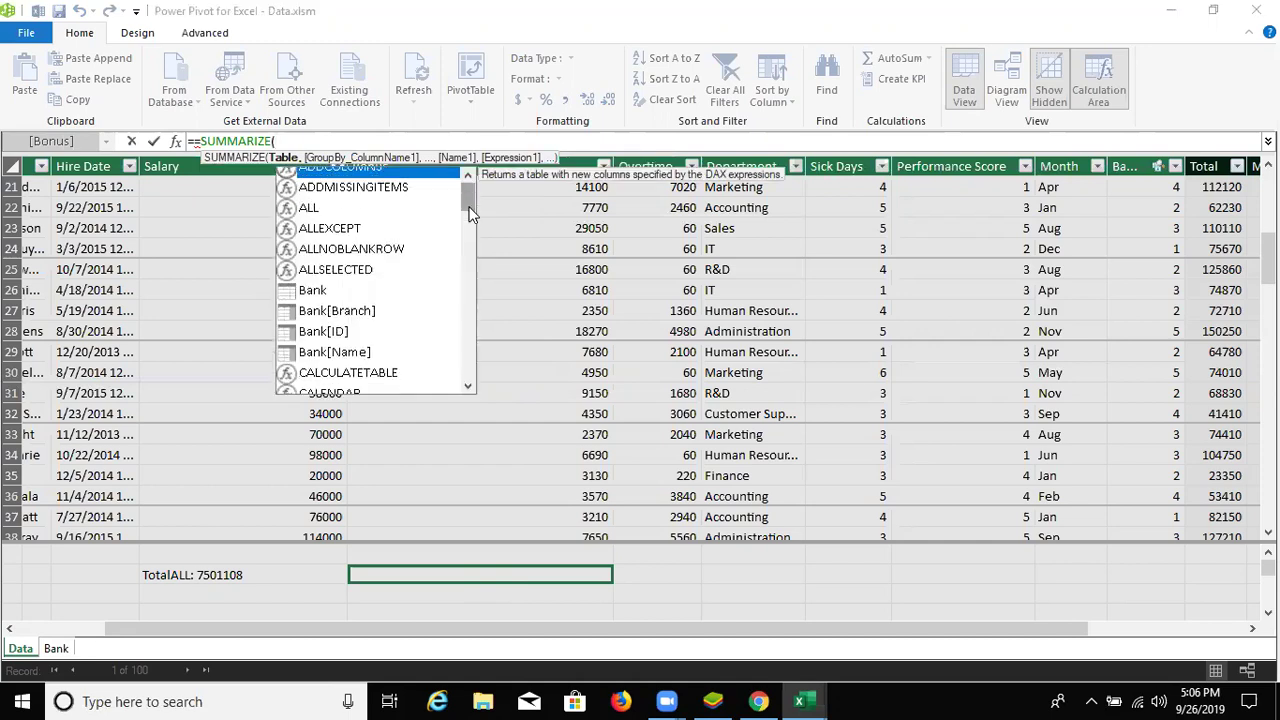
scroll(469, 217, "down", 2)
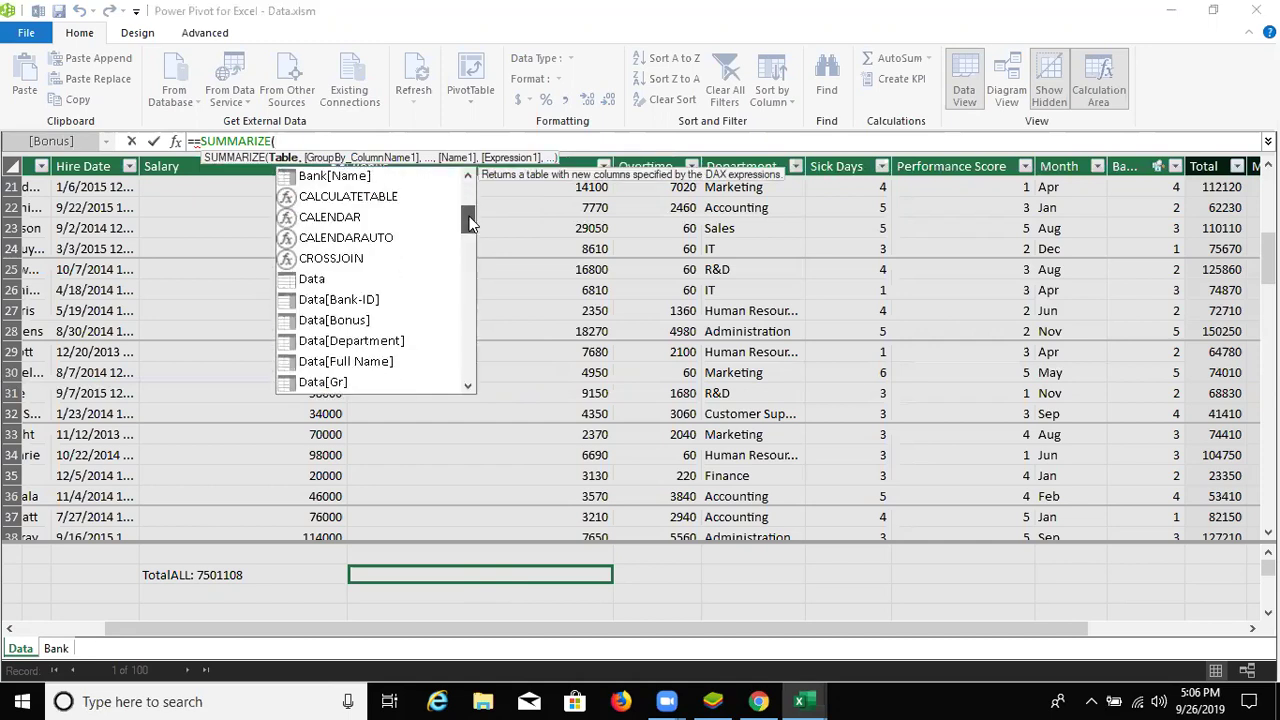
scroll(471, 223, "down", 1)
scroll(416, 268, "down", 1)
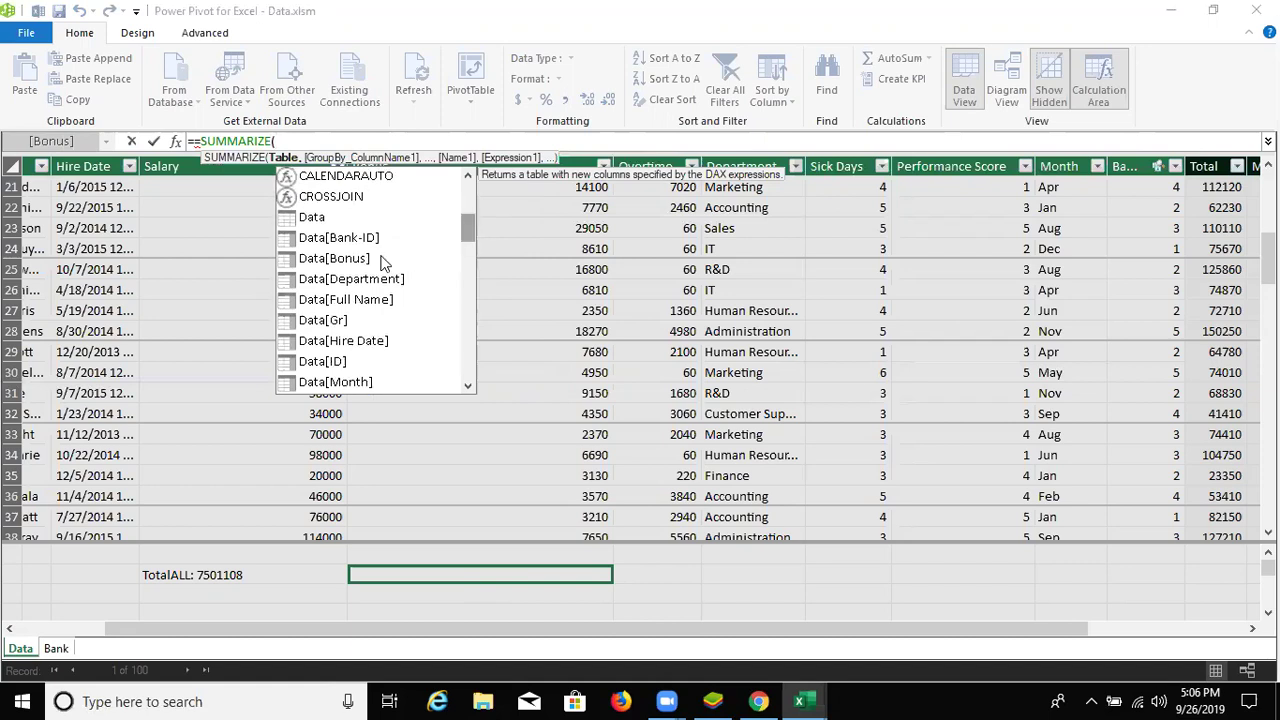
left_click(381, 258)
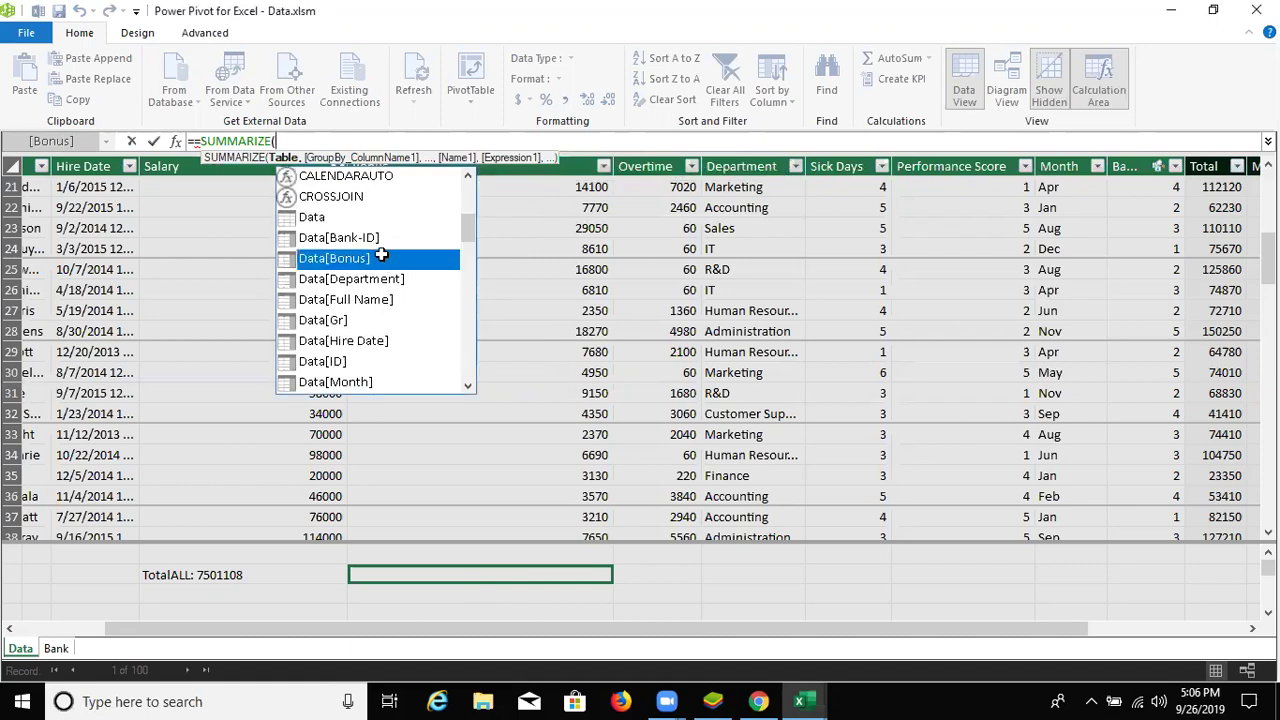
double_click(381, 258)
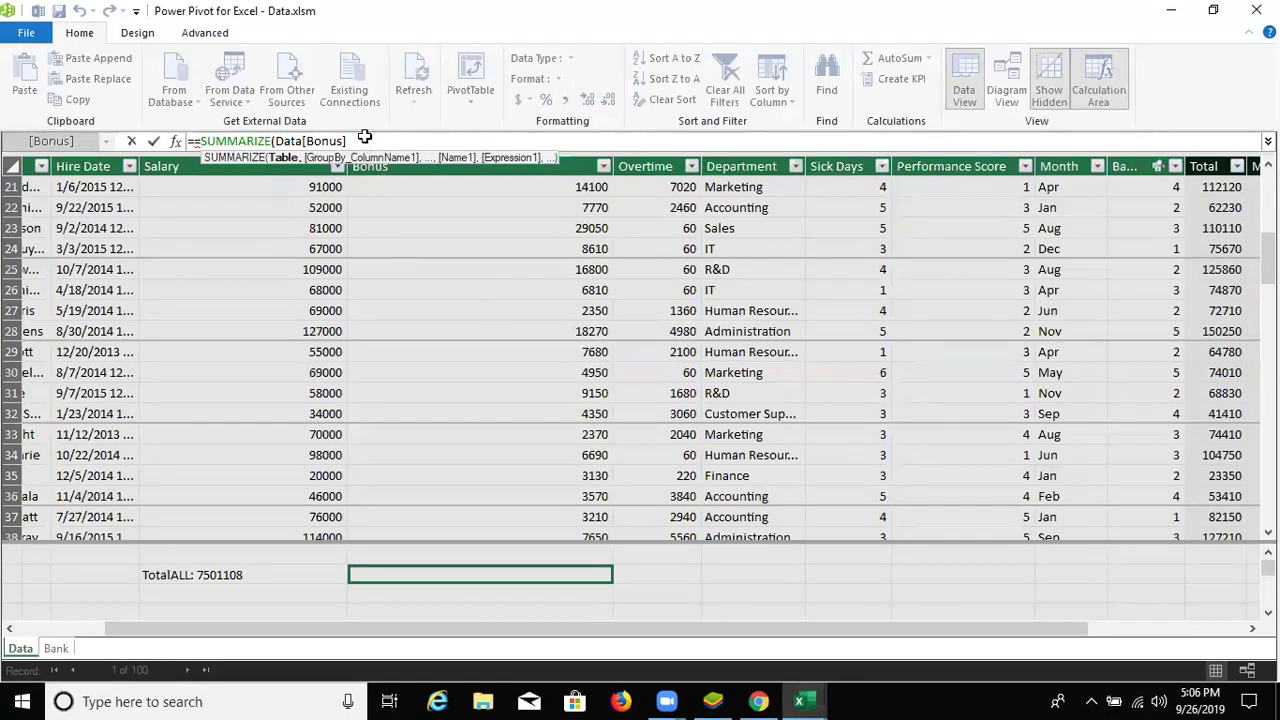
- Add Data[Department]="IT" as the second argument, close the formula and submit it
type(",")
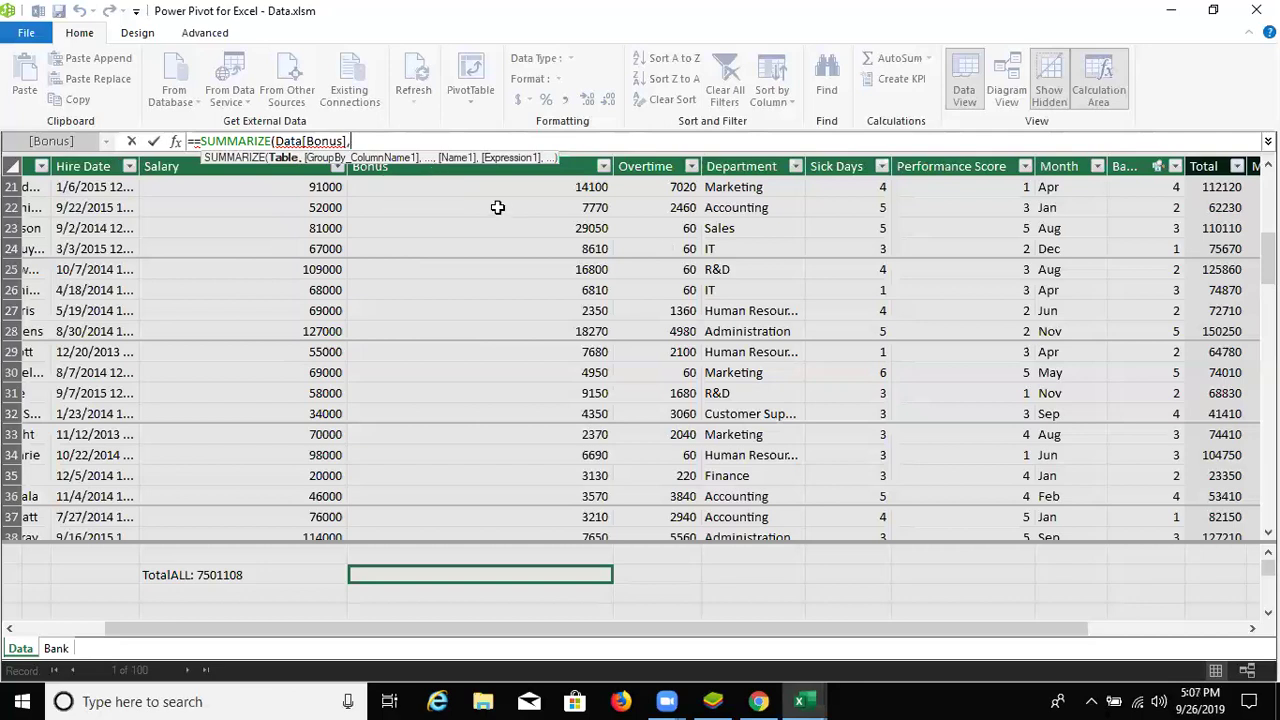
type("d")
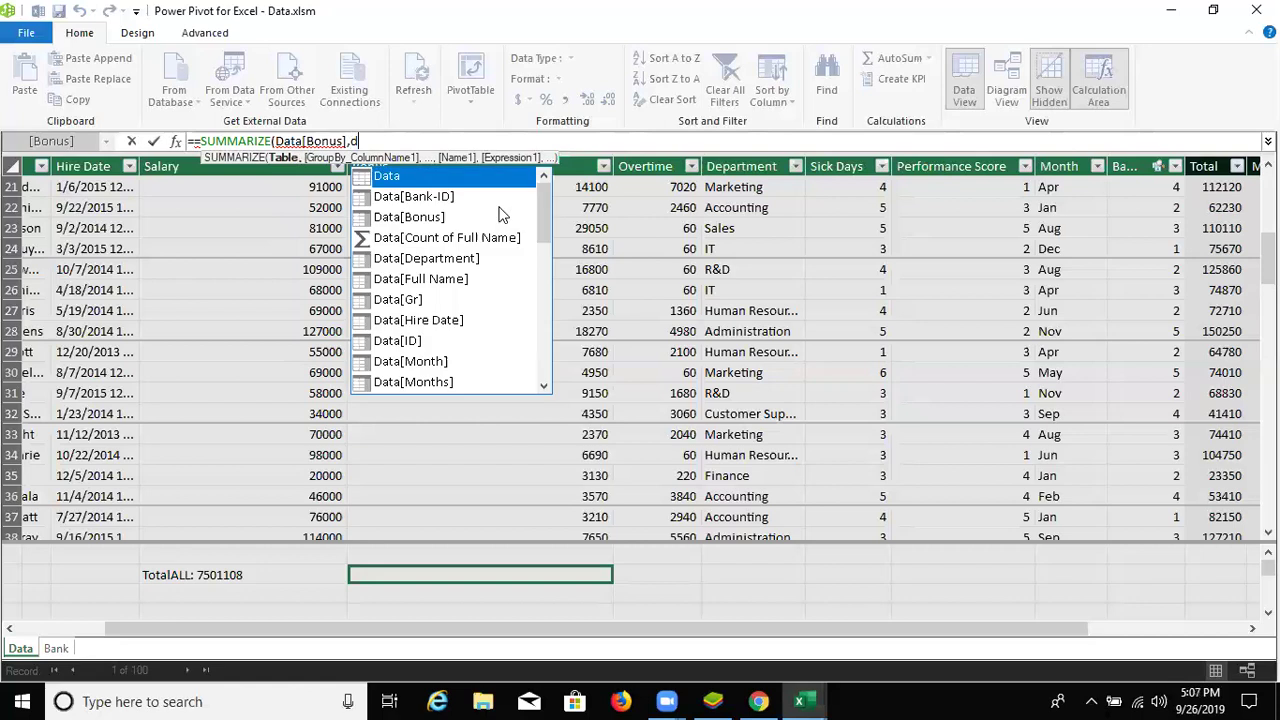
type("e")
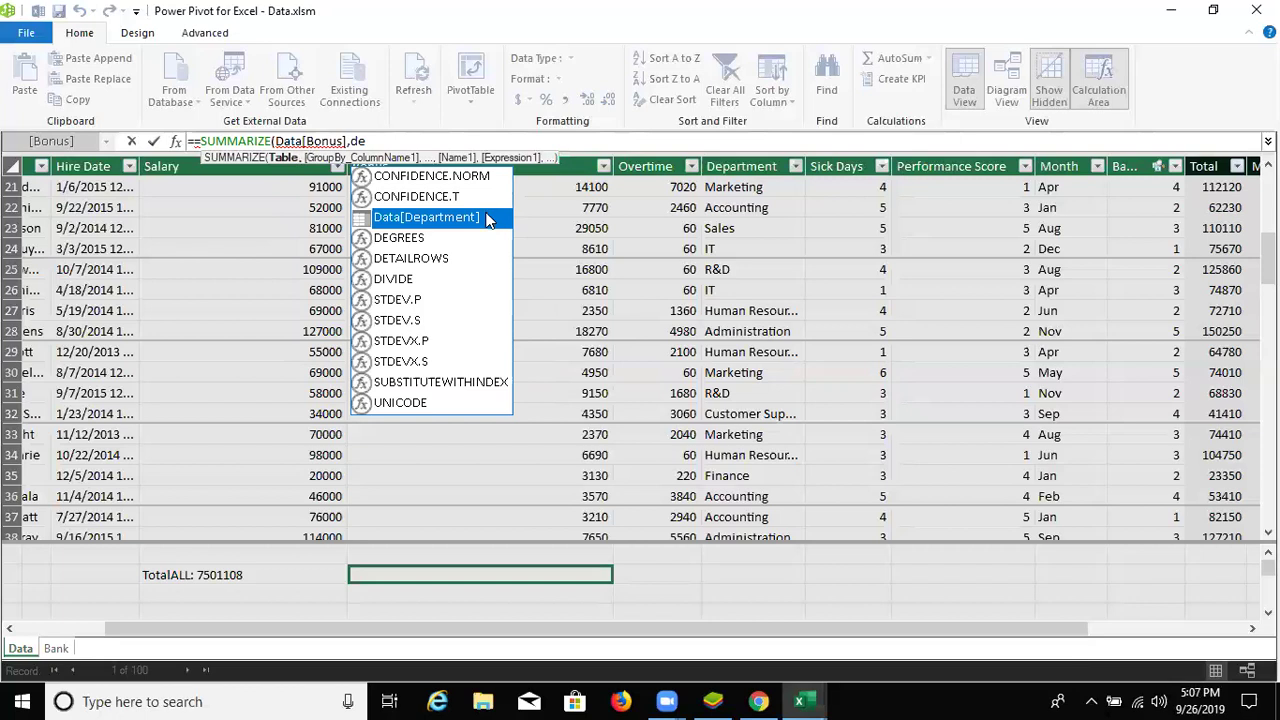
double_click(484, 211)
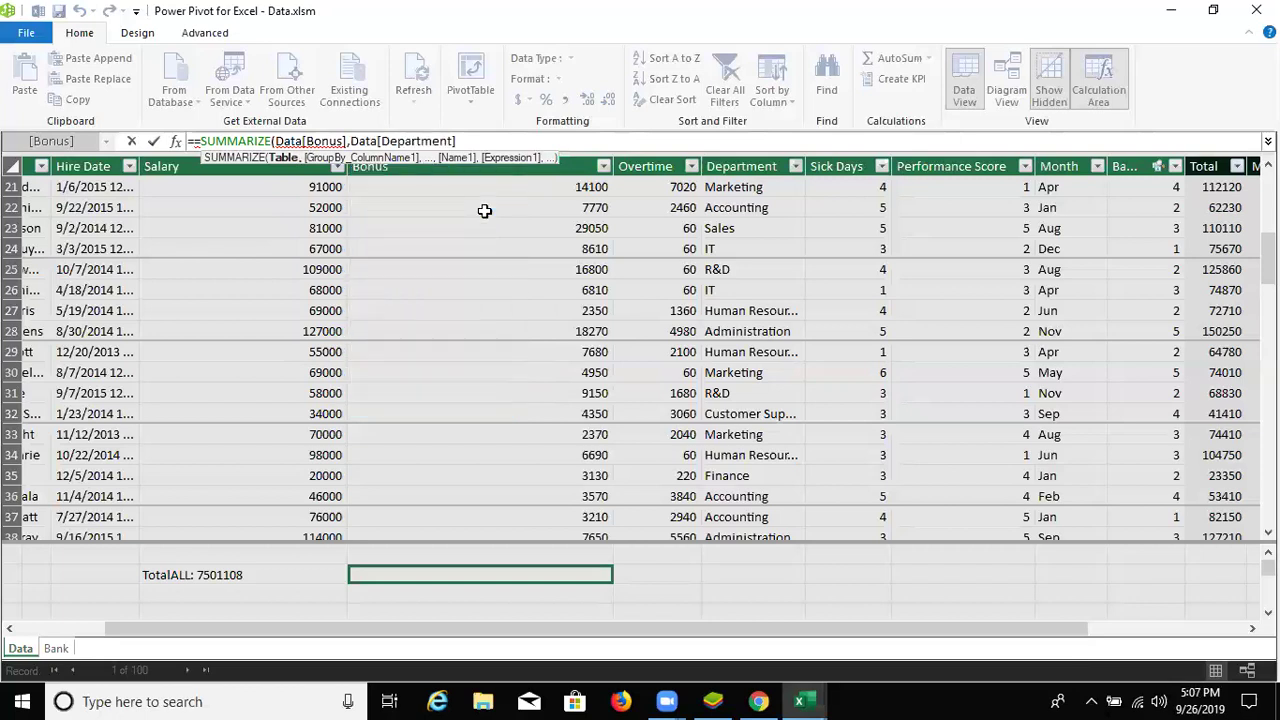
type("=")
type("\"IT\" )")
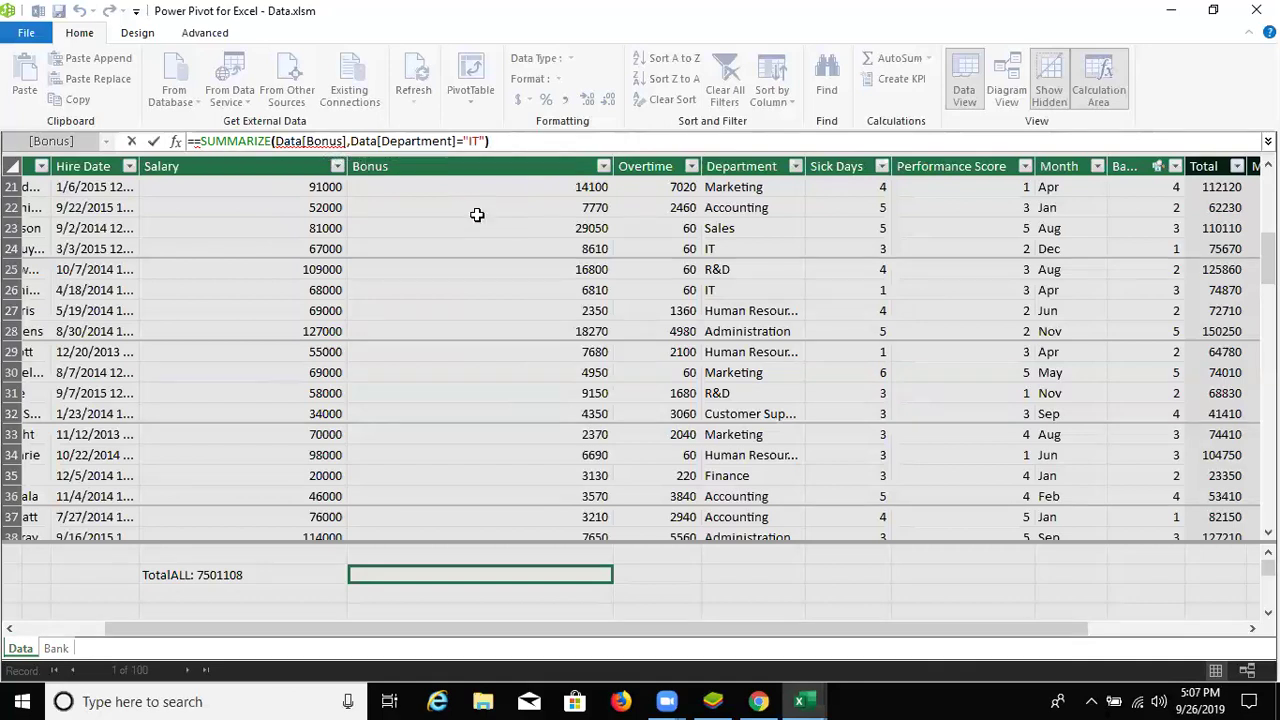
key("Return")
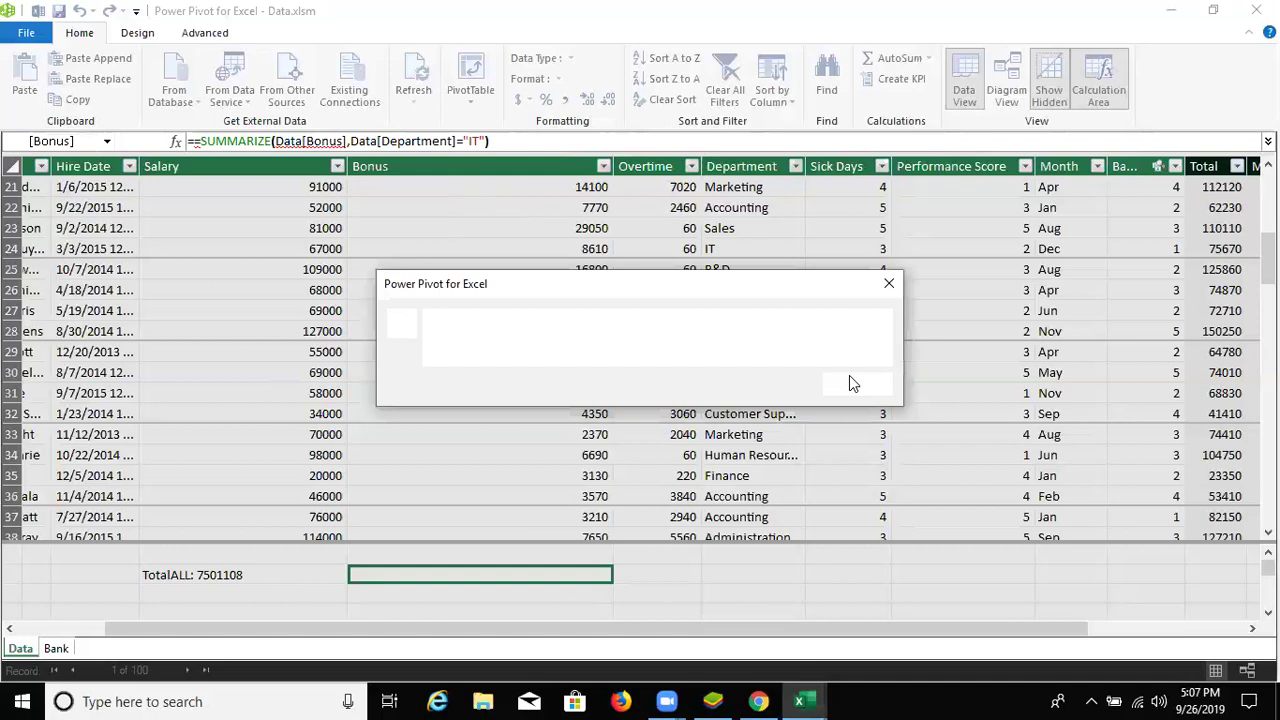
- Remove the doubled leading equals sign and save the formula as a measure
left_click(199, 141)
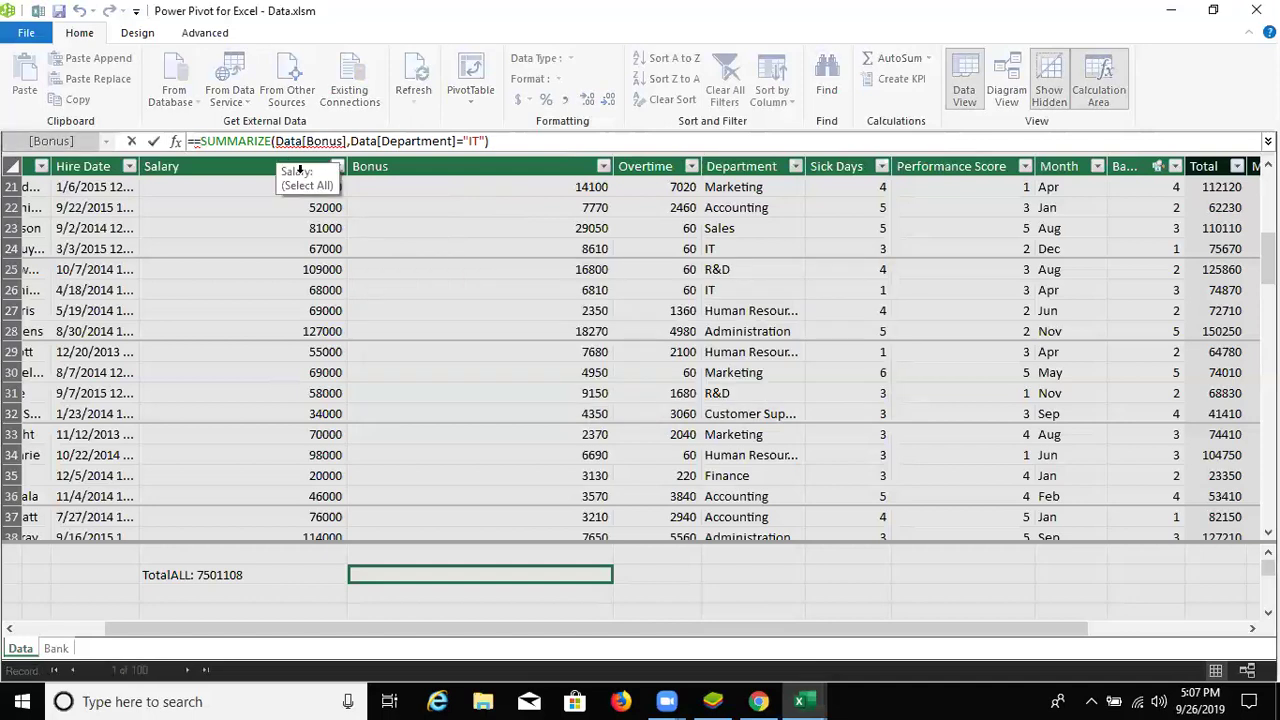
key("BackSpace")
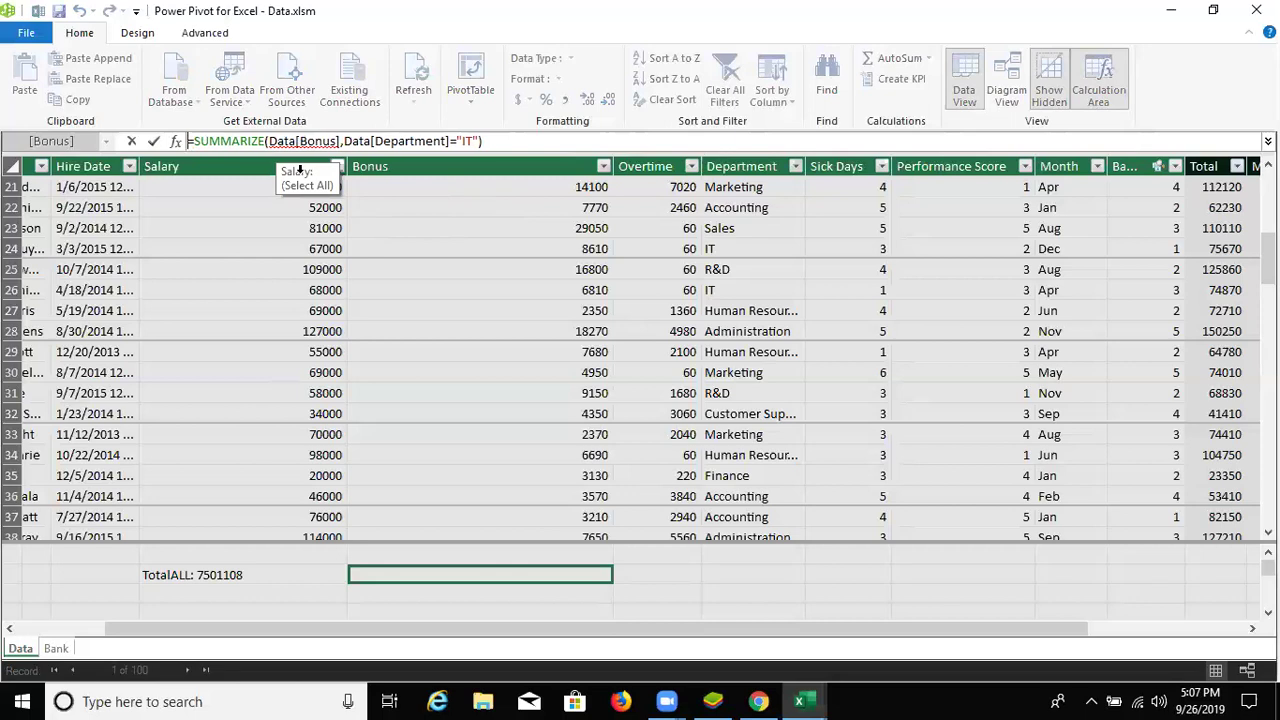
key("Return")
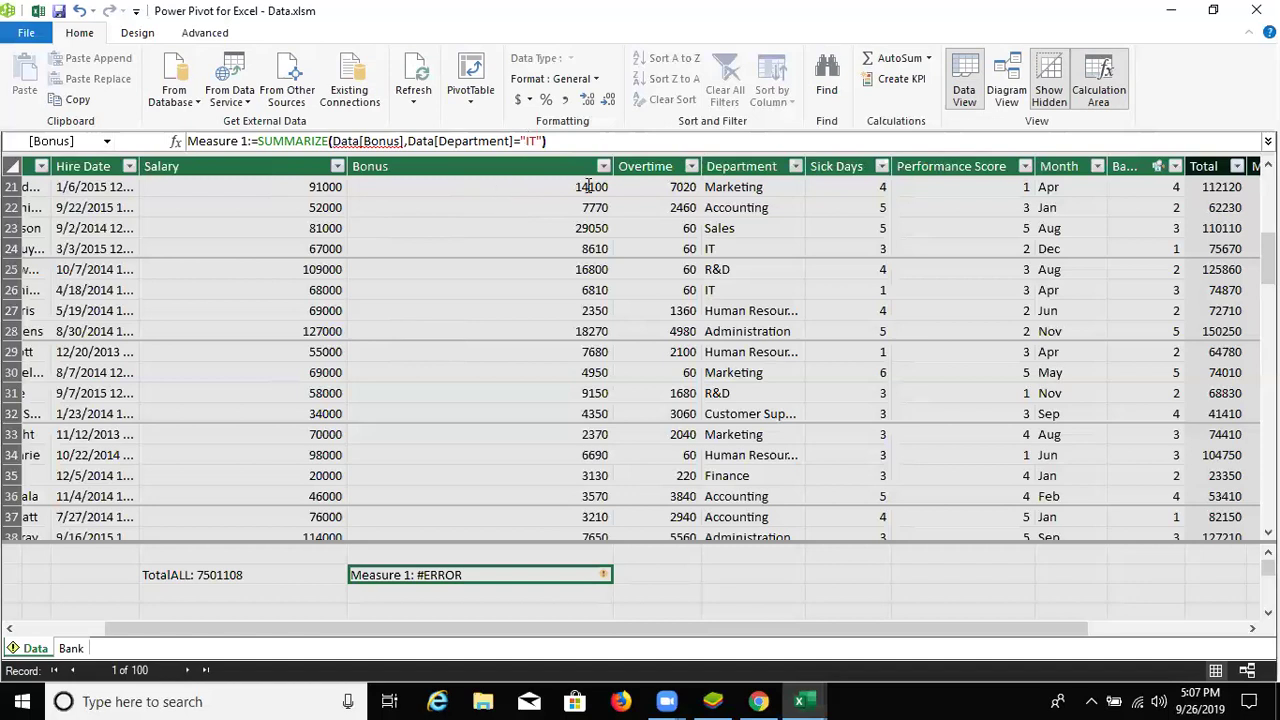
- Remove the IT value from Measure 1's SUMMARIZE condition, commit it, then undo
key("F2")
key("BackSpace")
key("BackSpace")
key("BackSpace")
key("BackSpace")
key("BackSpace")
key("Return")
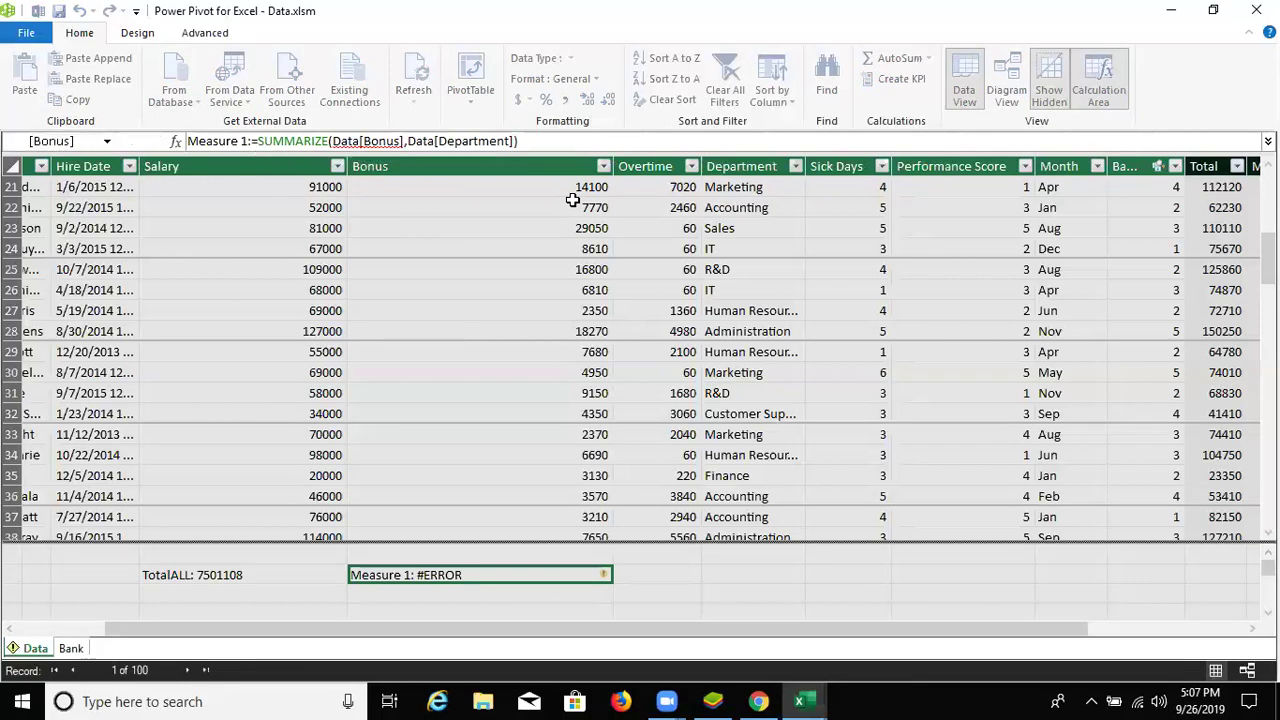
key("ctrl+z")
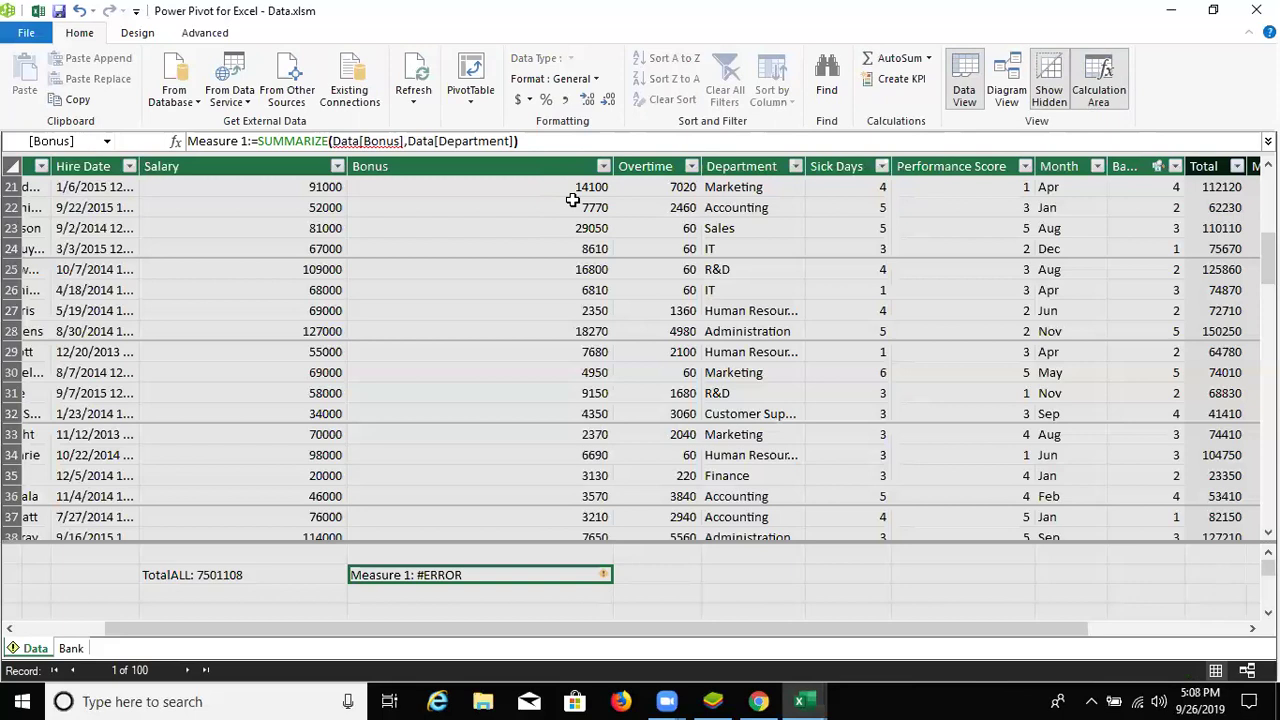
- Clear the whole Measure 1 formula text in the formula bar
left_click(362, 141)
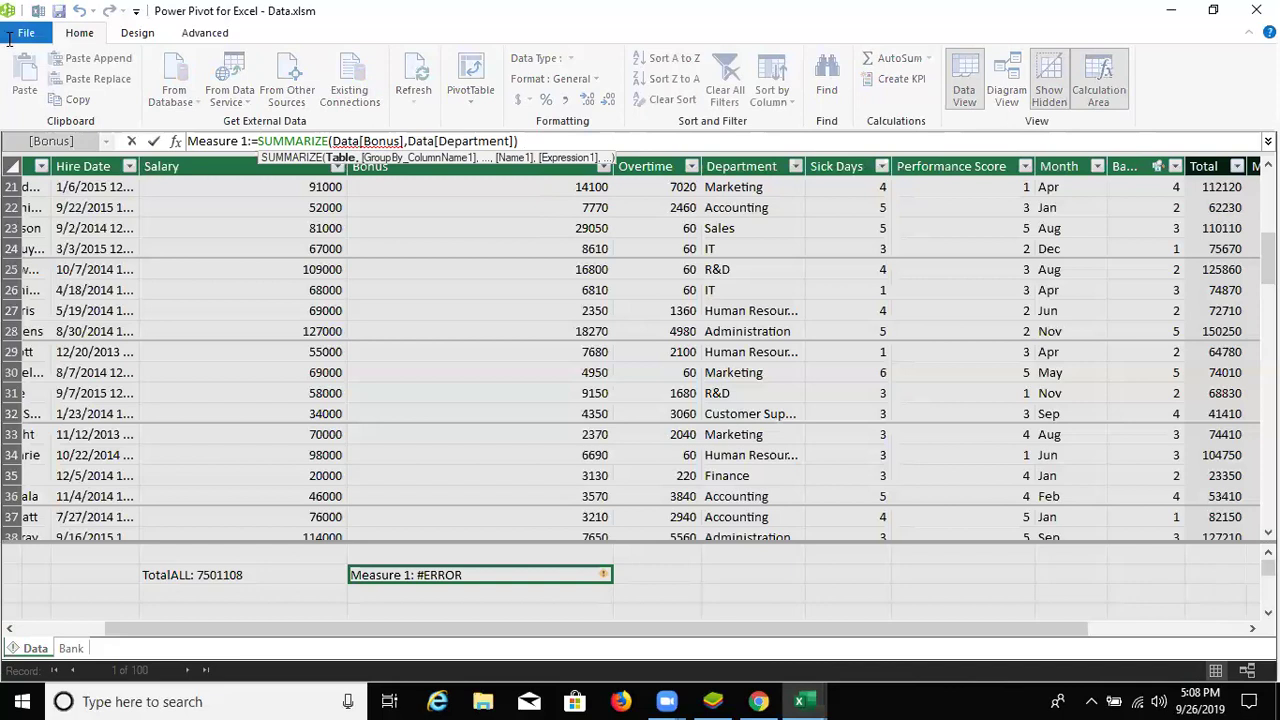
key("ctrl+a")
key("Delete")
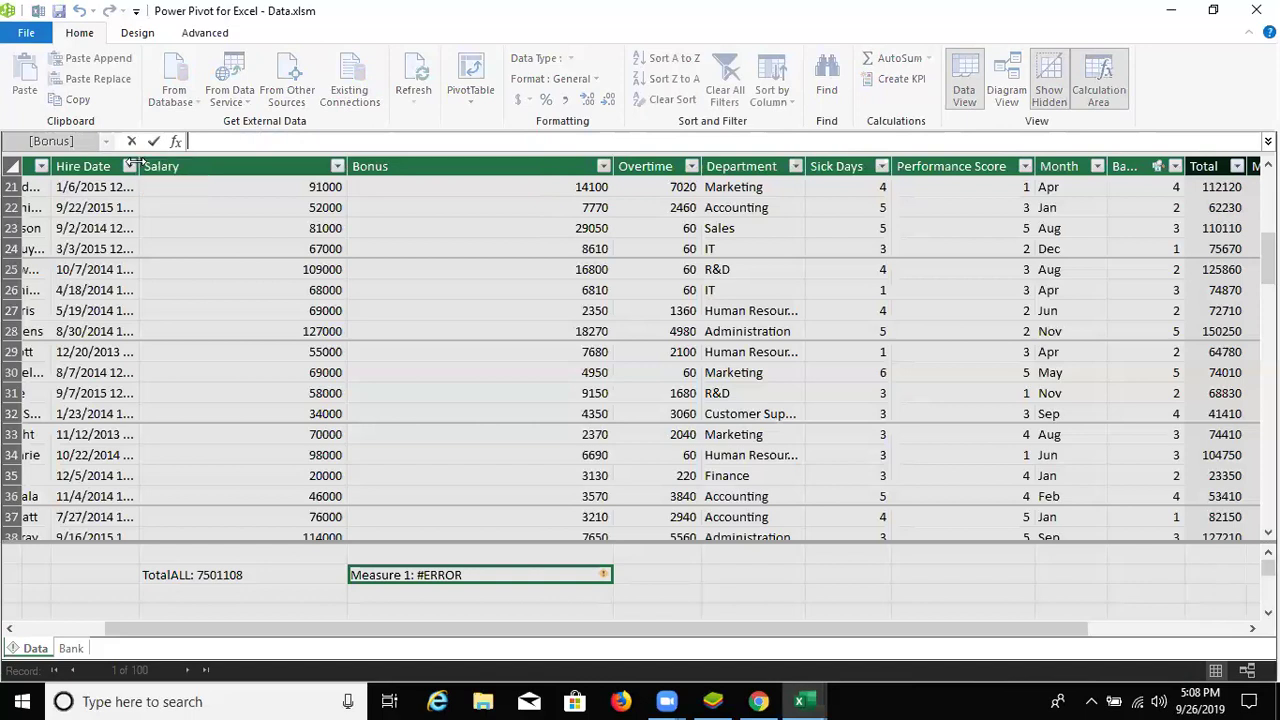
- Cancel the edit, delete Measure 1 from the model, and jump to the table's last columns
key("Escape")
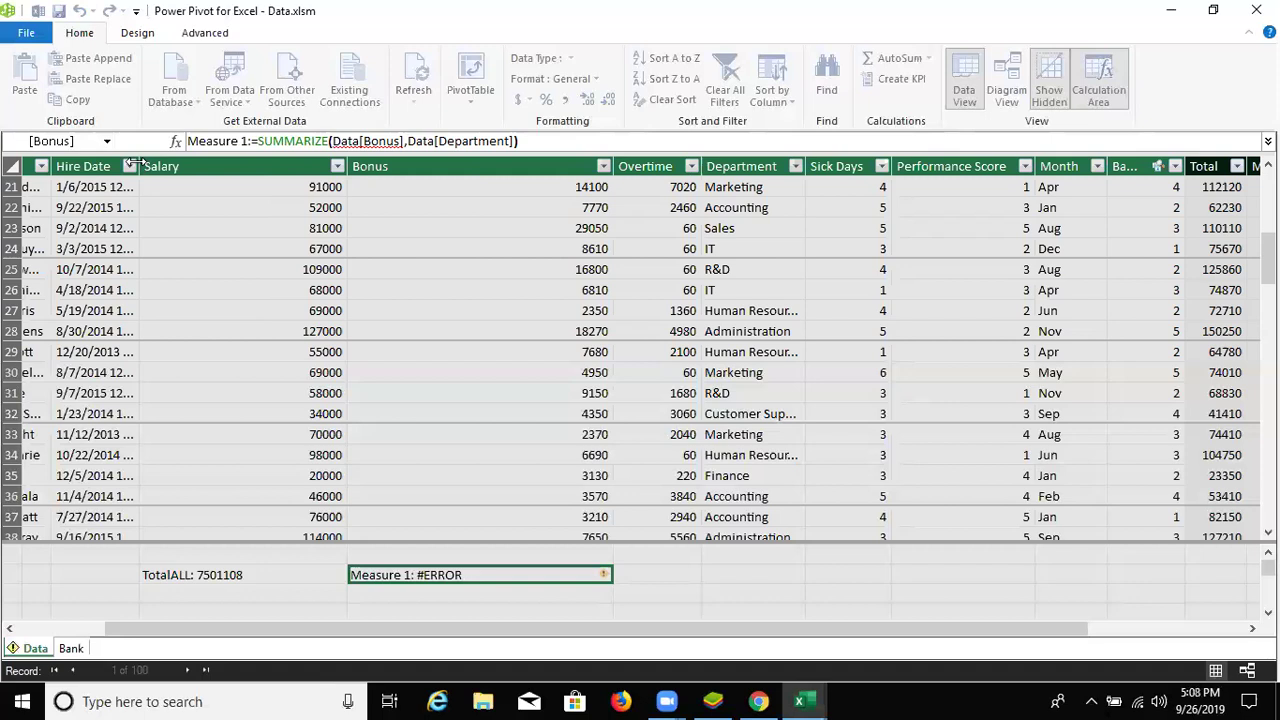
key("Delete")
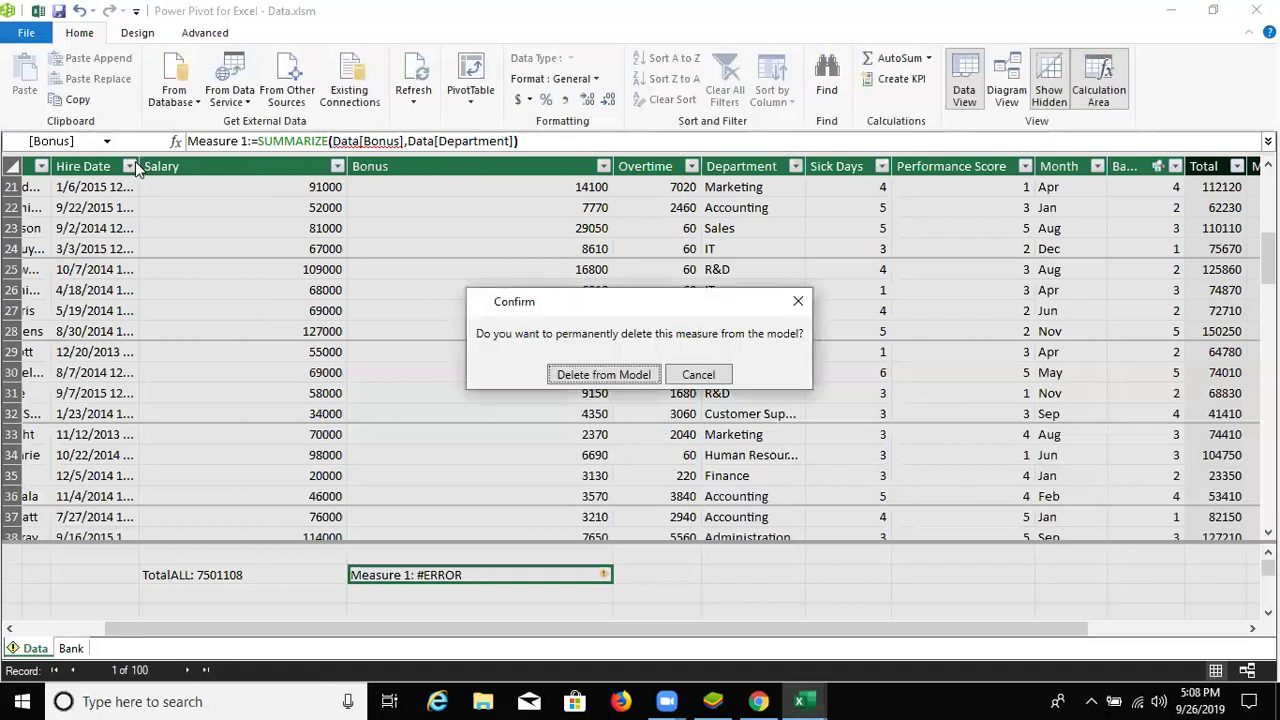
key("Return")
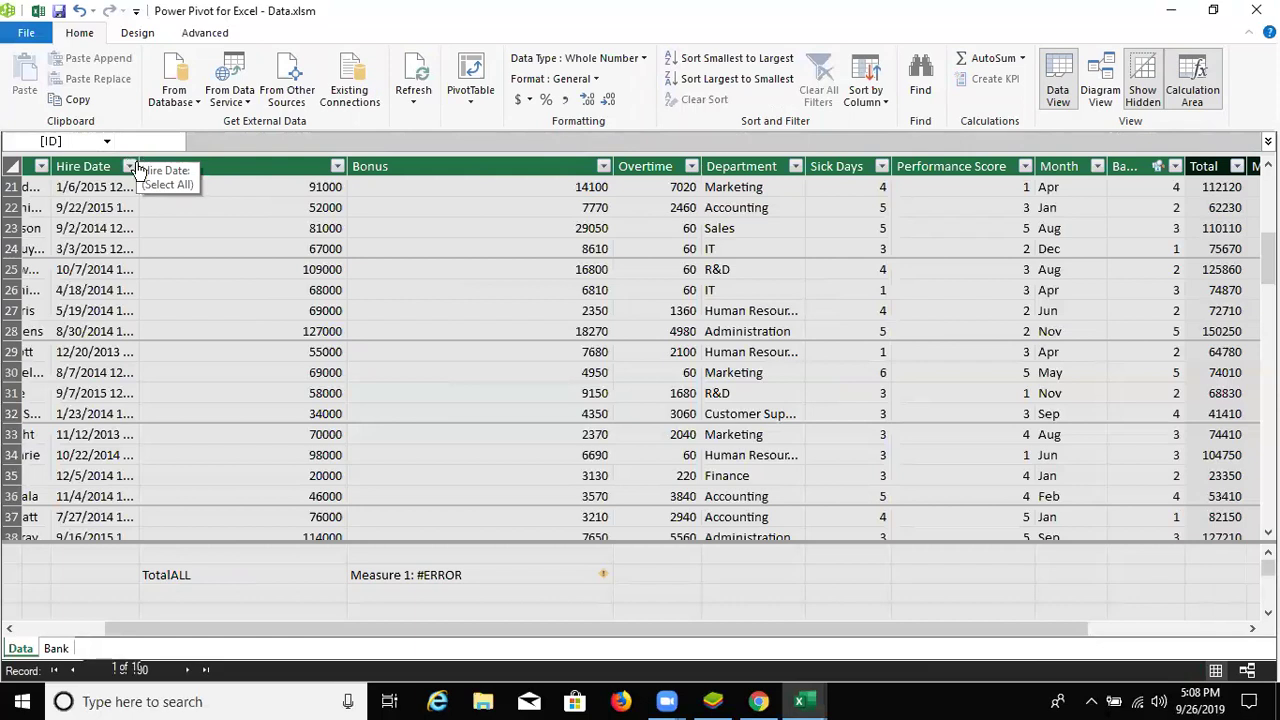
key("End")
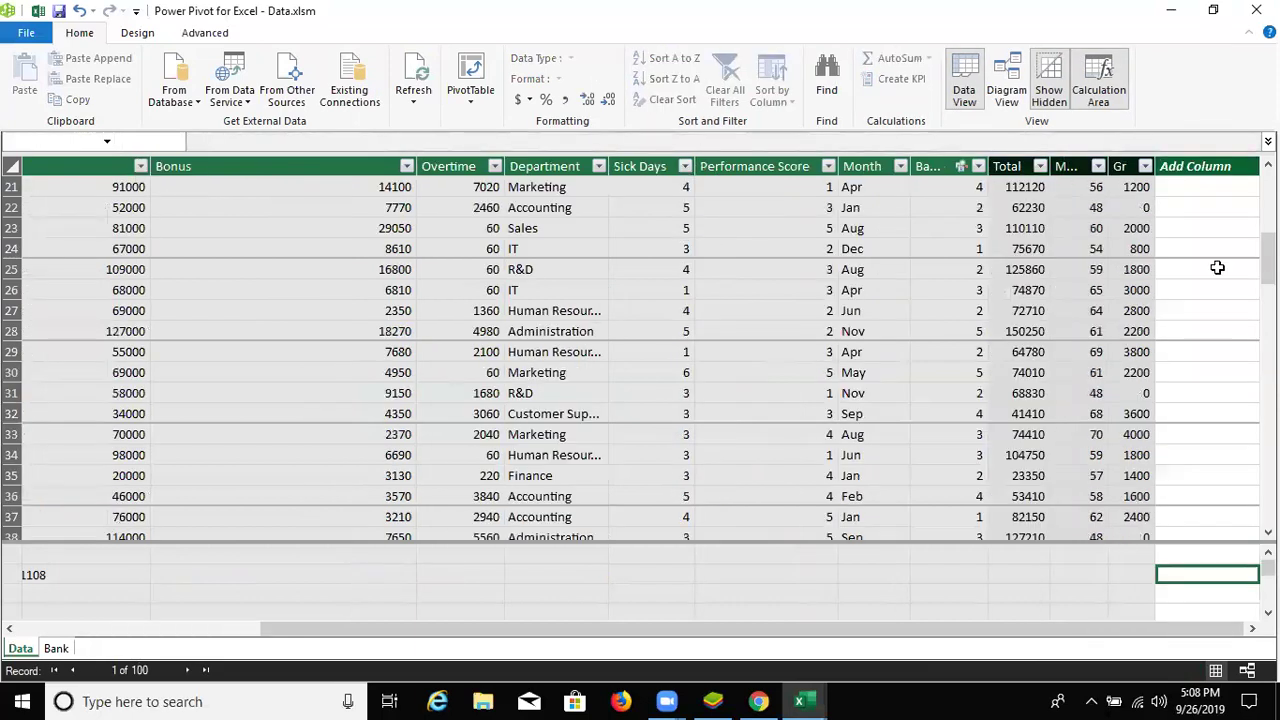
left_click(1137, 187)
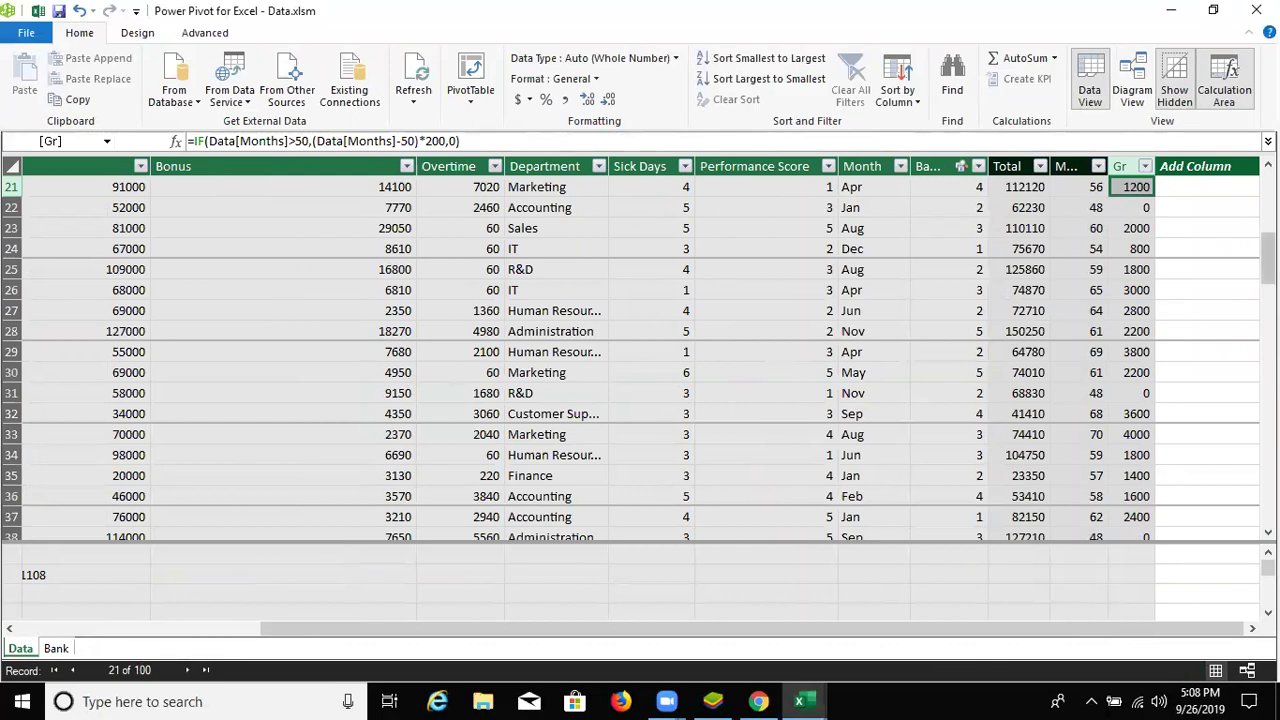
left_click(1080, 187)
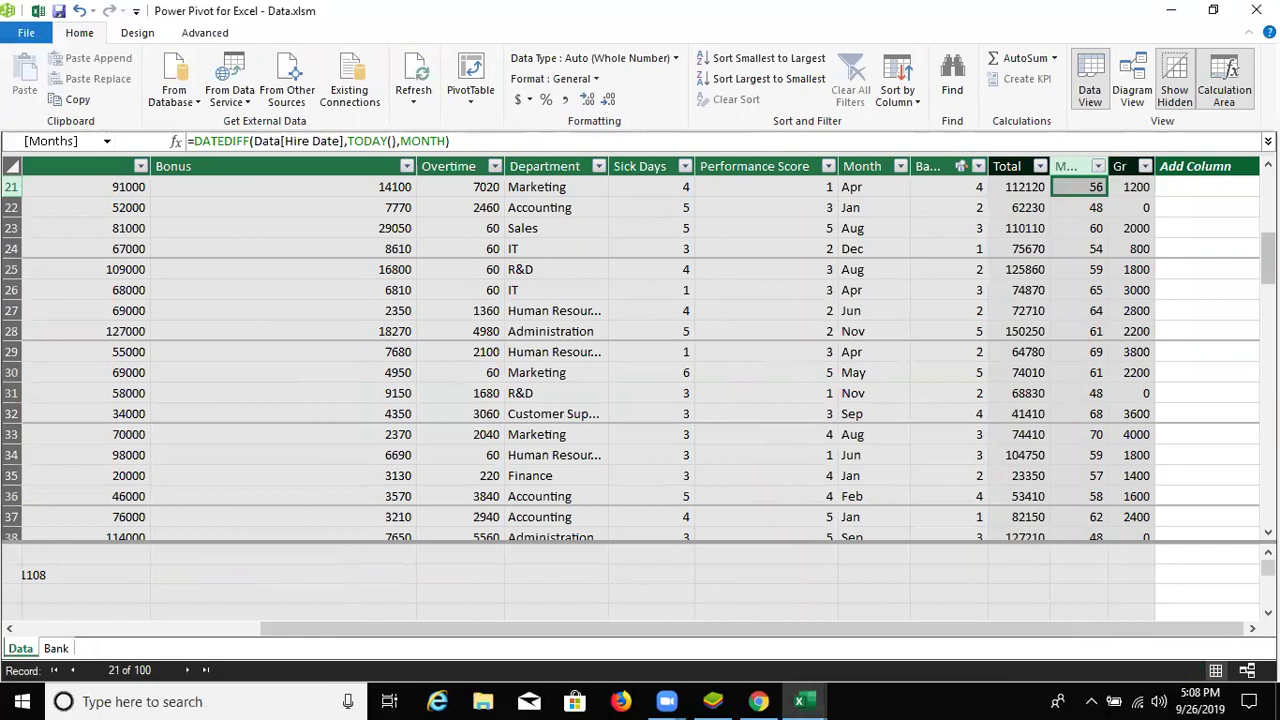
left_click(1025, 187)
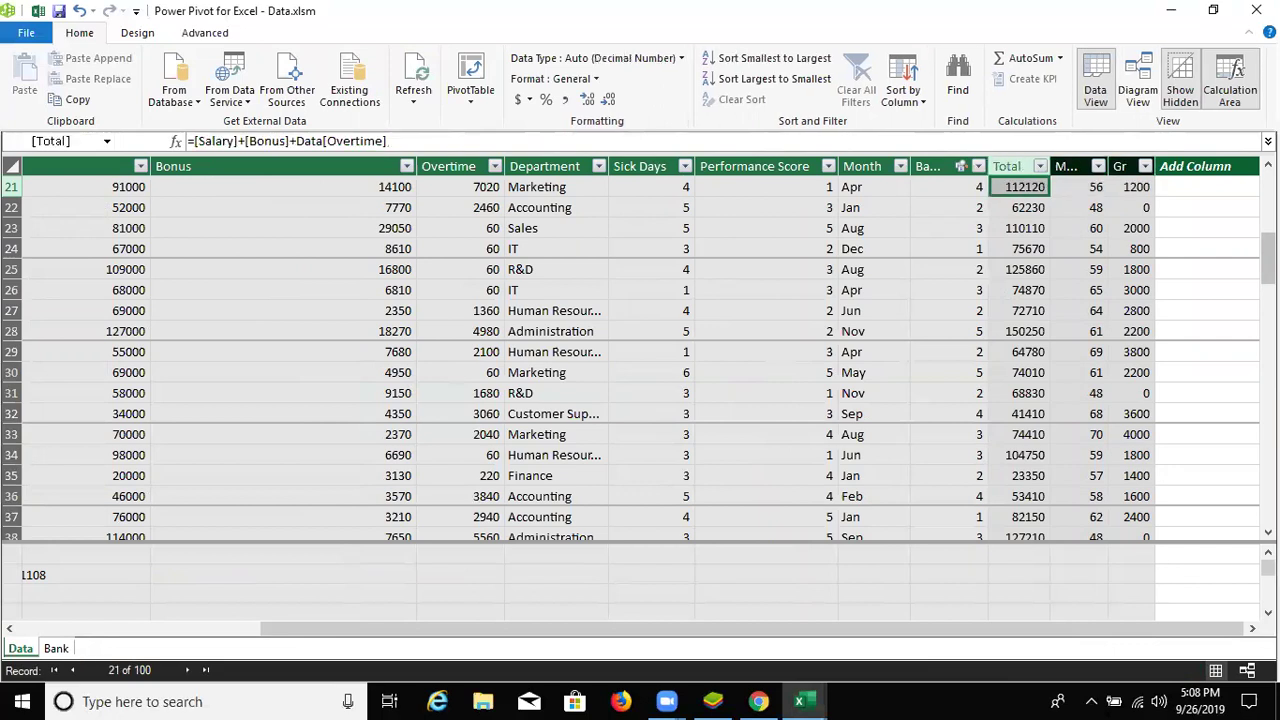
left_click(1185, 187)
left_click(62, 579)
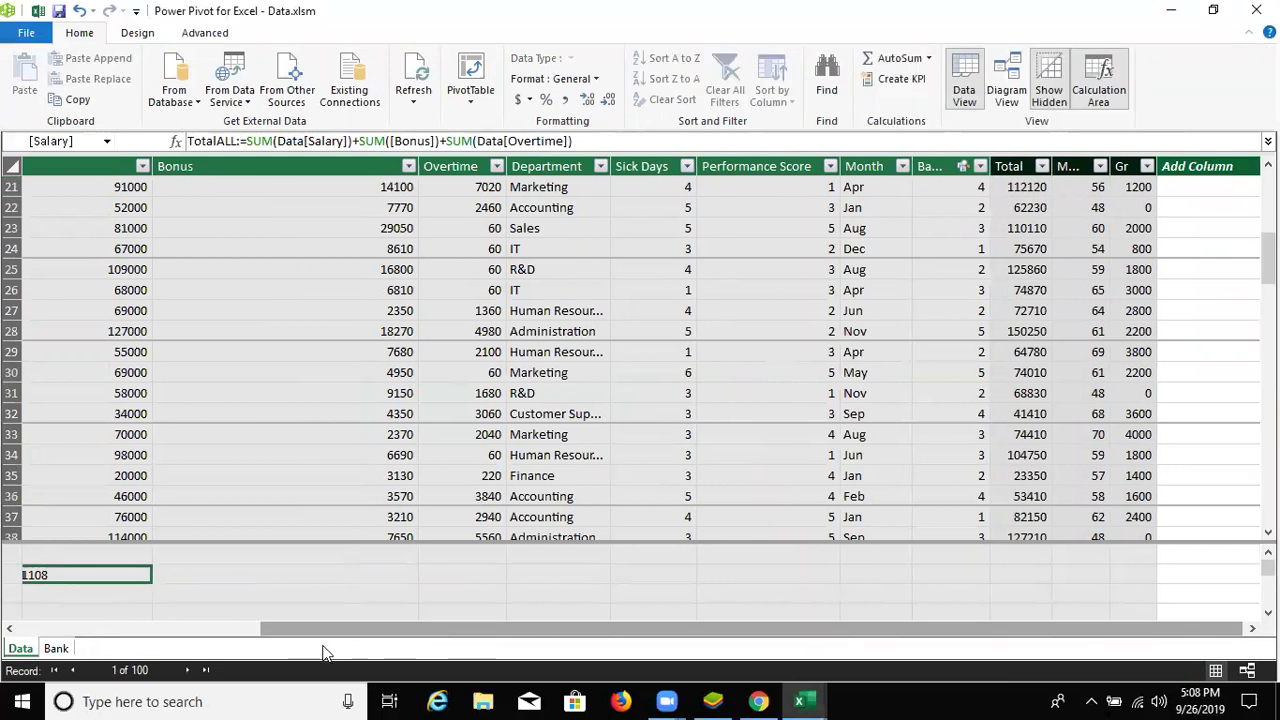
scroll(315, 645, "left", 3)
scroll(300, 648, "left", 2)
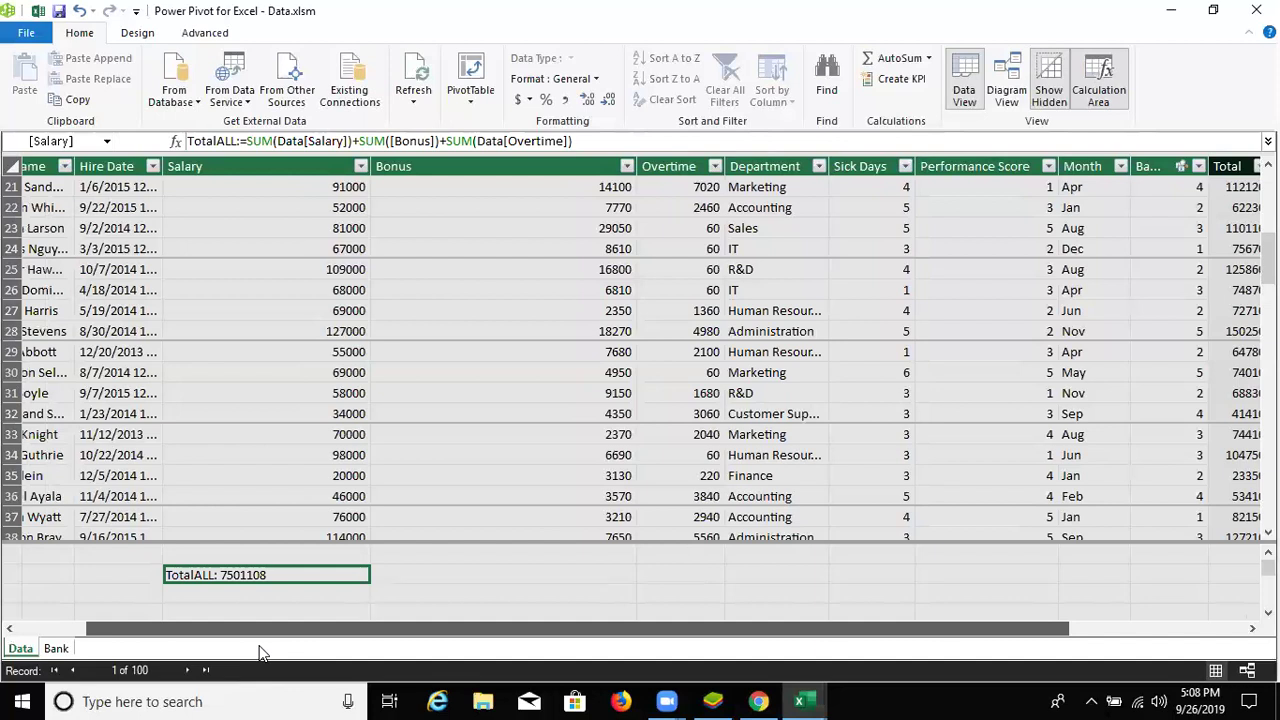
scroll(577, 654, "left", 2)
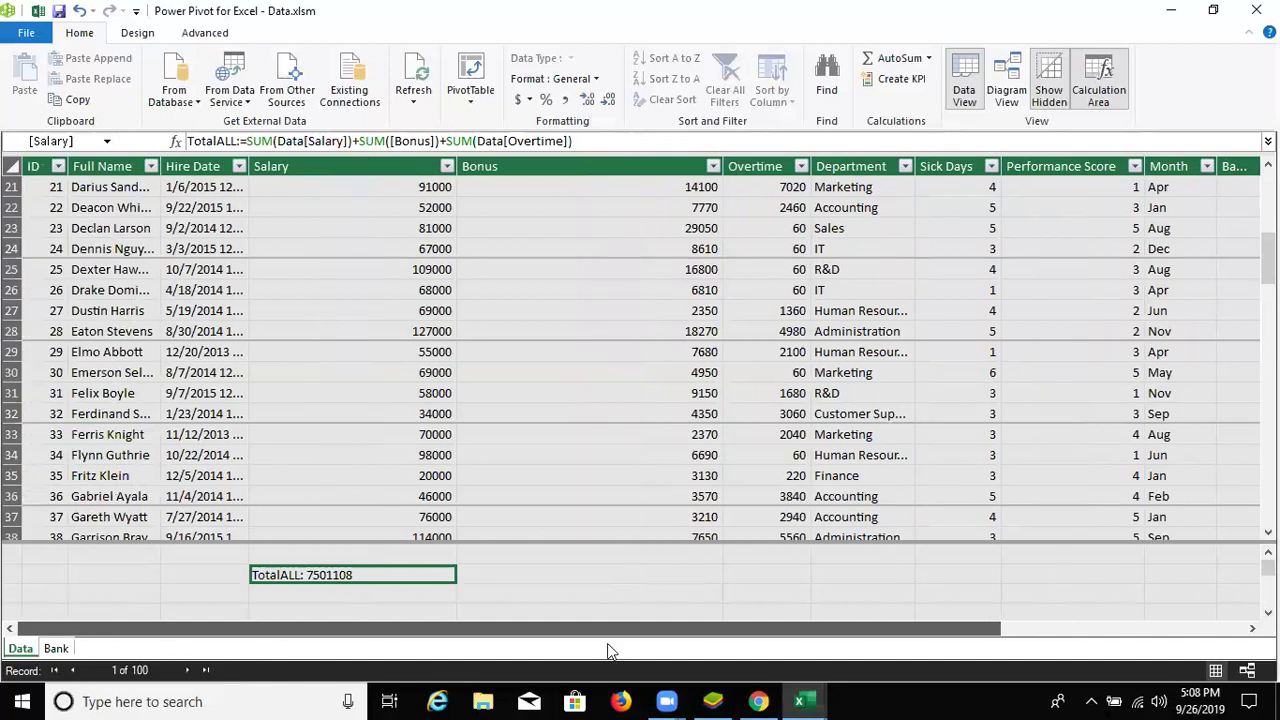
scroll(591, 662, "right", 3)
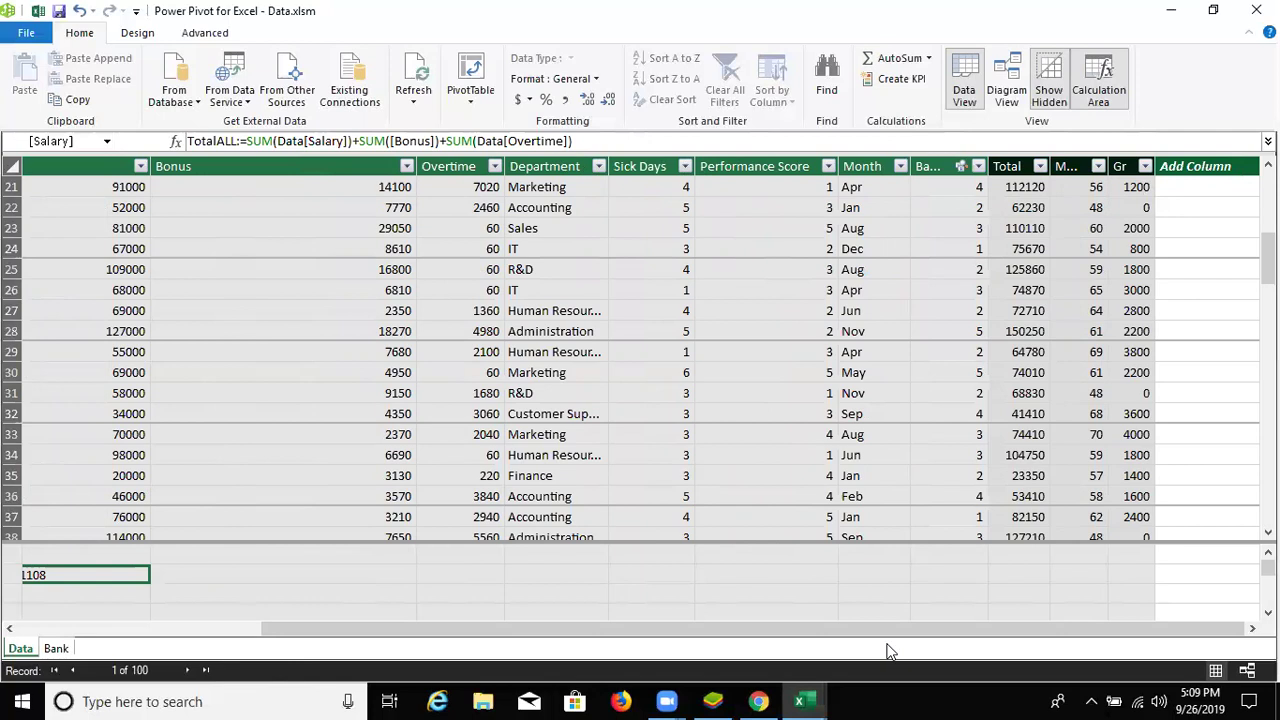
scroll(678, 607, "left", 5)
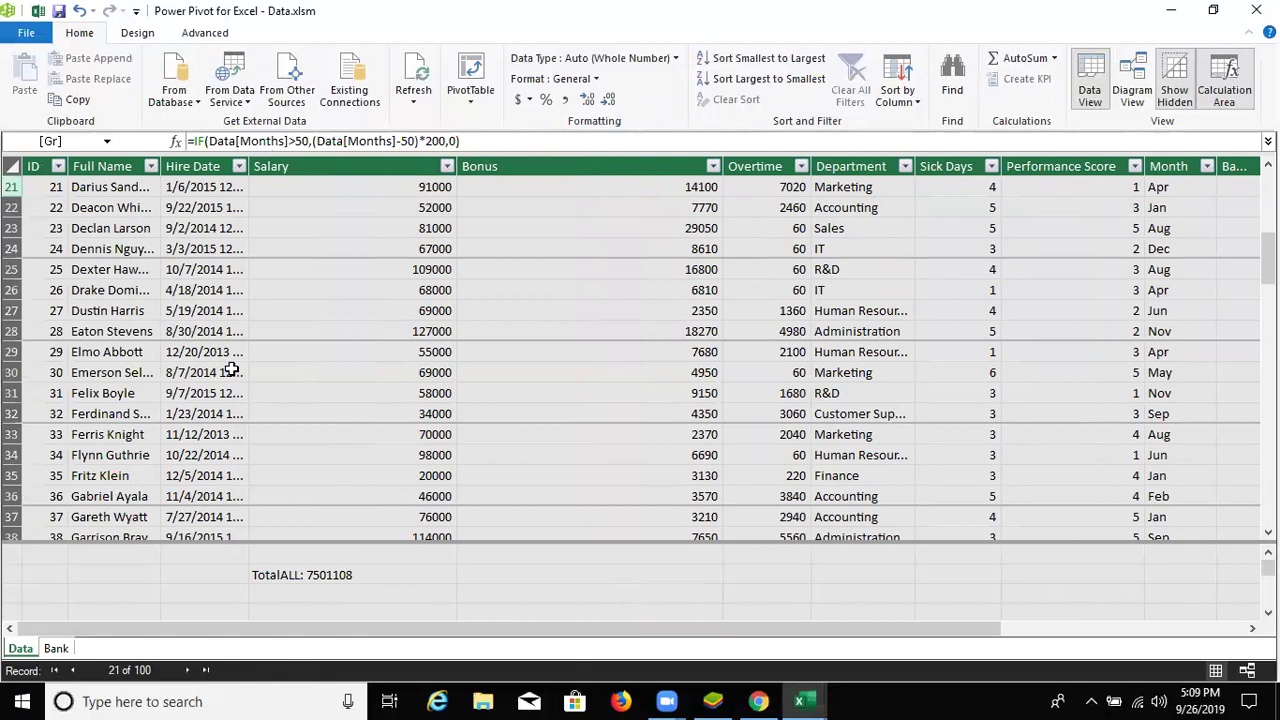
left_click(229, 371)
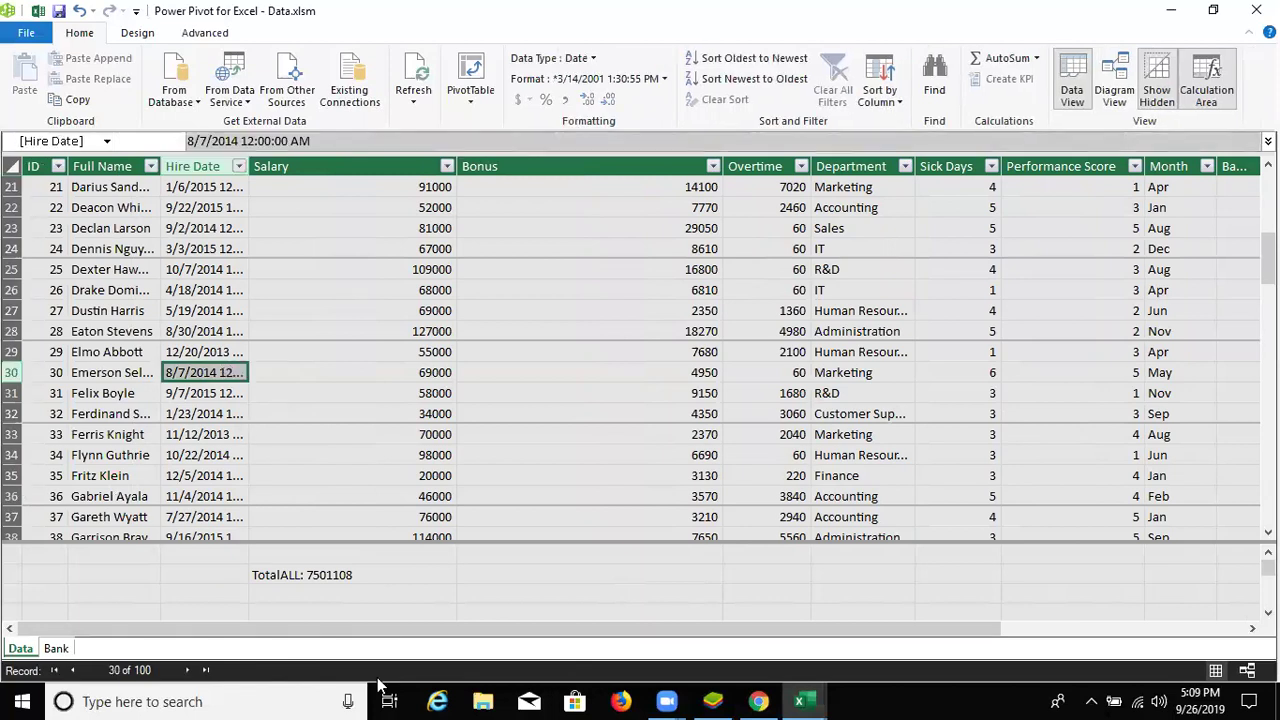
left_click_drag(538, 630, 795, 636)
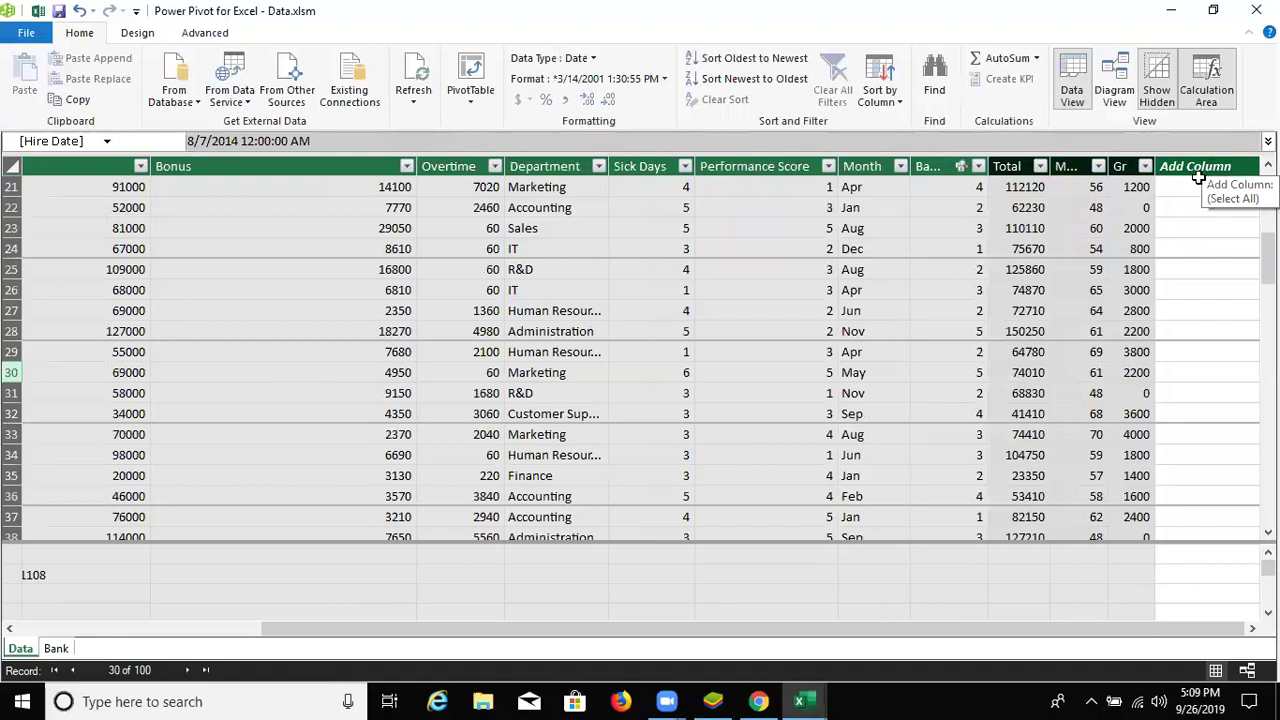
- Add a new calculated column named JM after Gr
left_click(1200, 167)
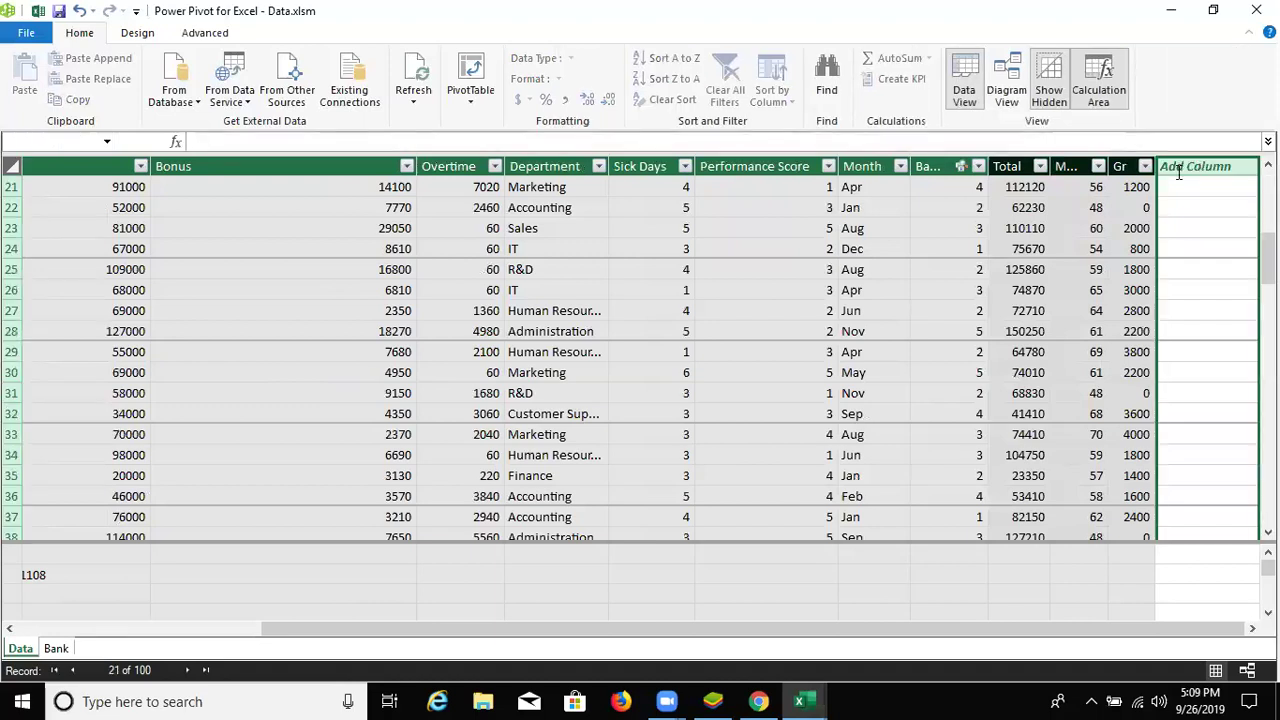
double_click(1179, 168)
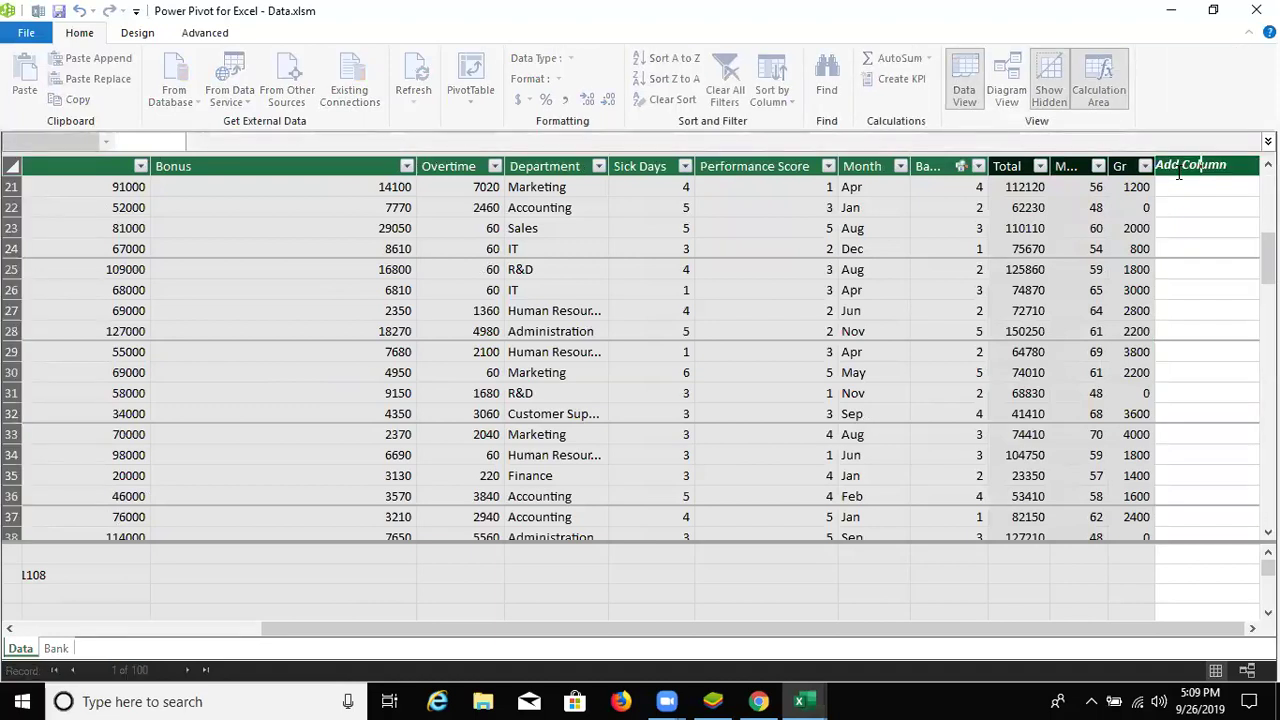
key("BackSpace")
key("BackSpace")
key("BackSpace")
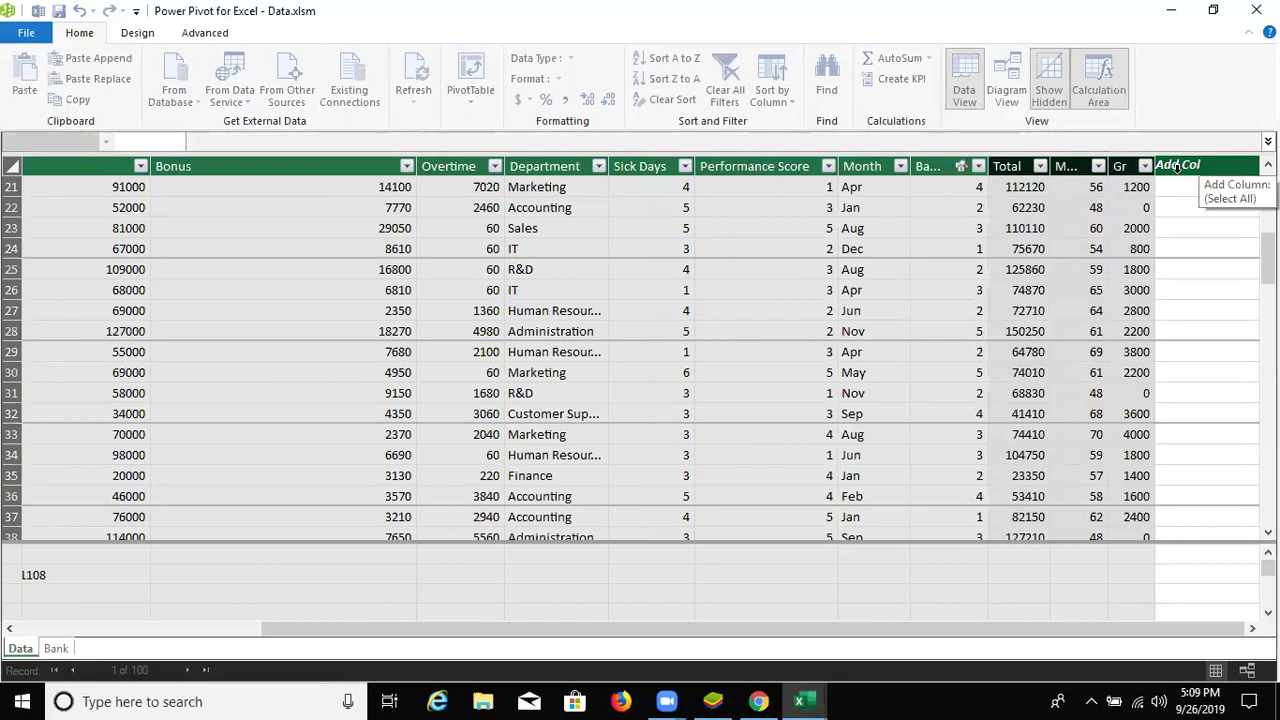
key("BackSpace")
key("BackSpace")
key("BackSpace")
type("JM")
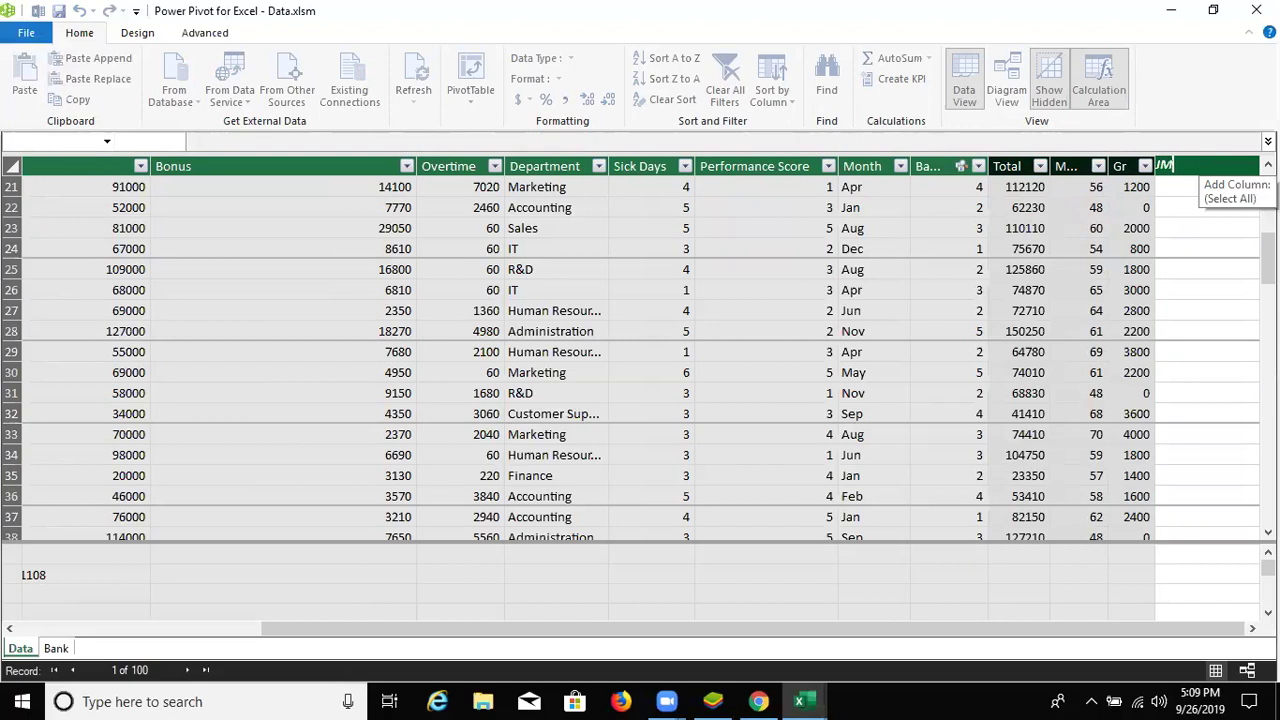
key("Return")
type("=")
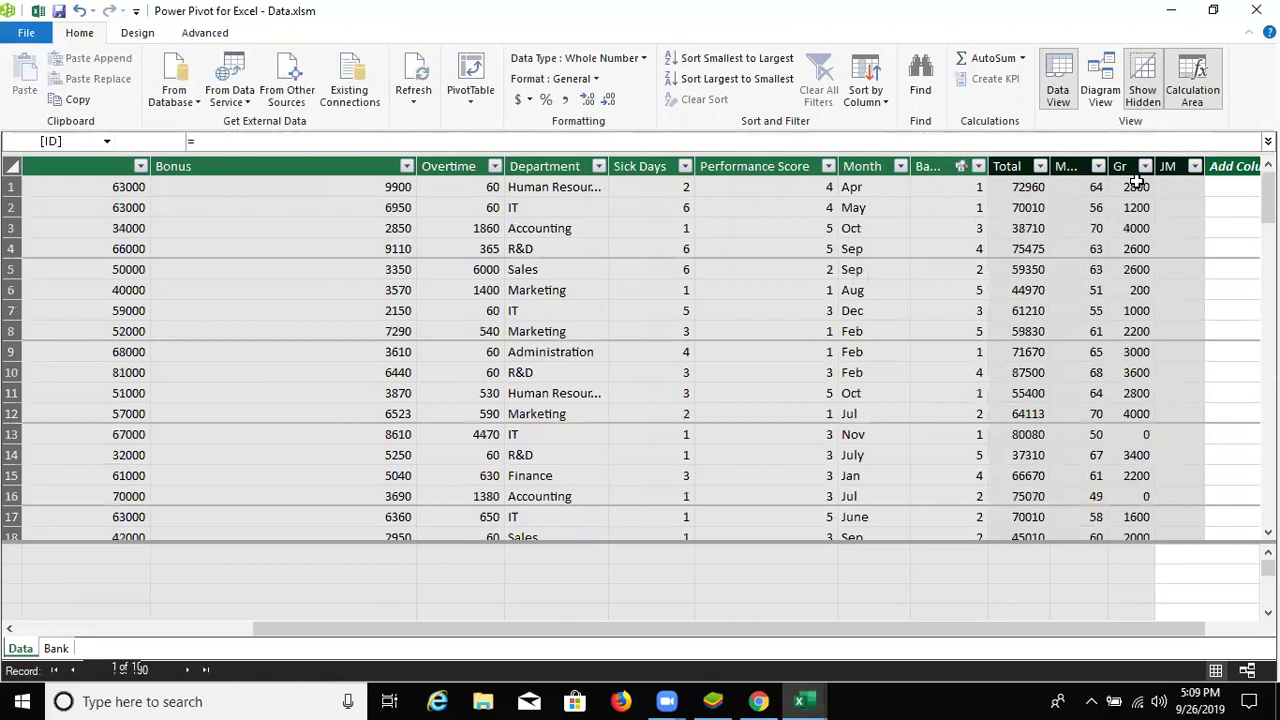
- Begin the JM formula with 'mon', replacing a mistyped function name
type("te")
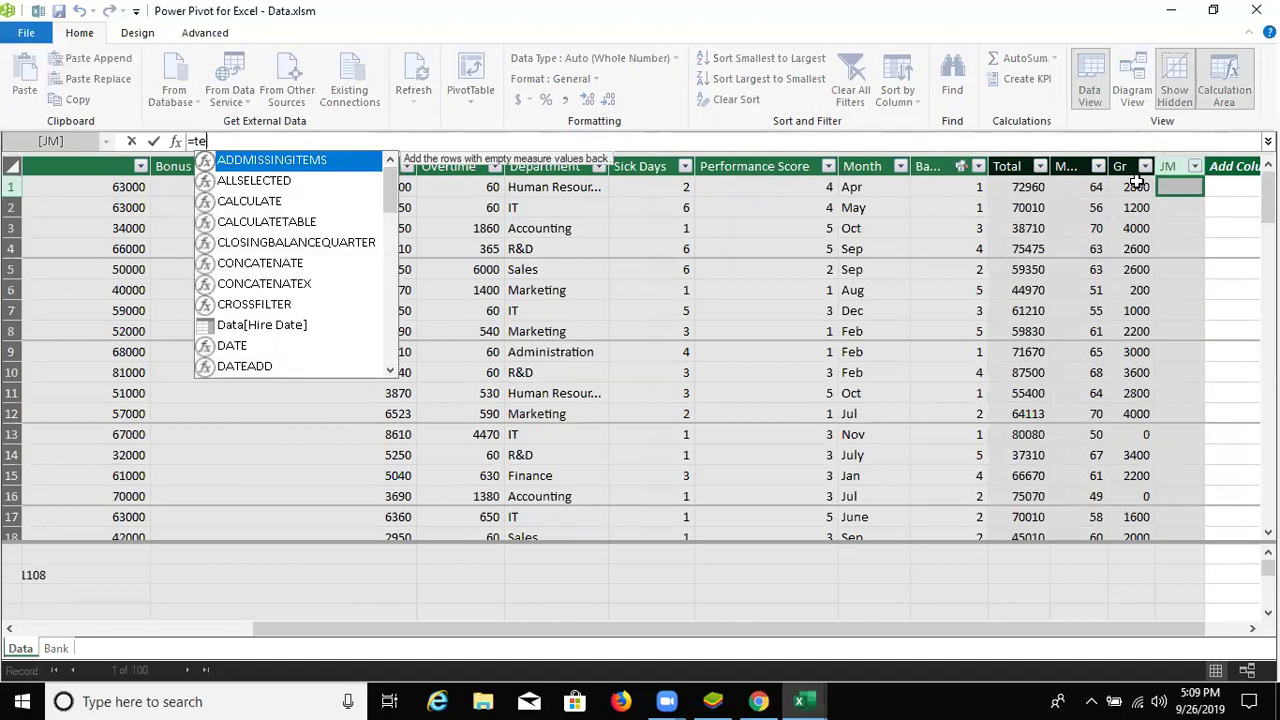
type("x")
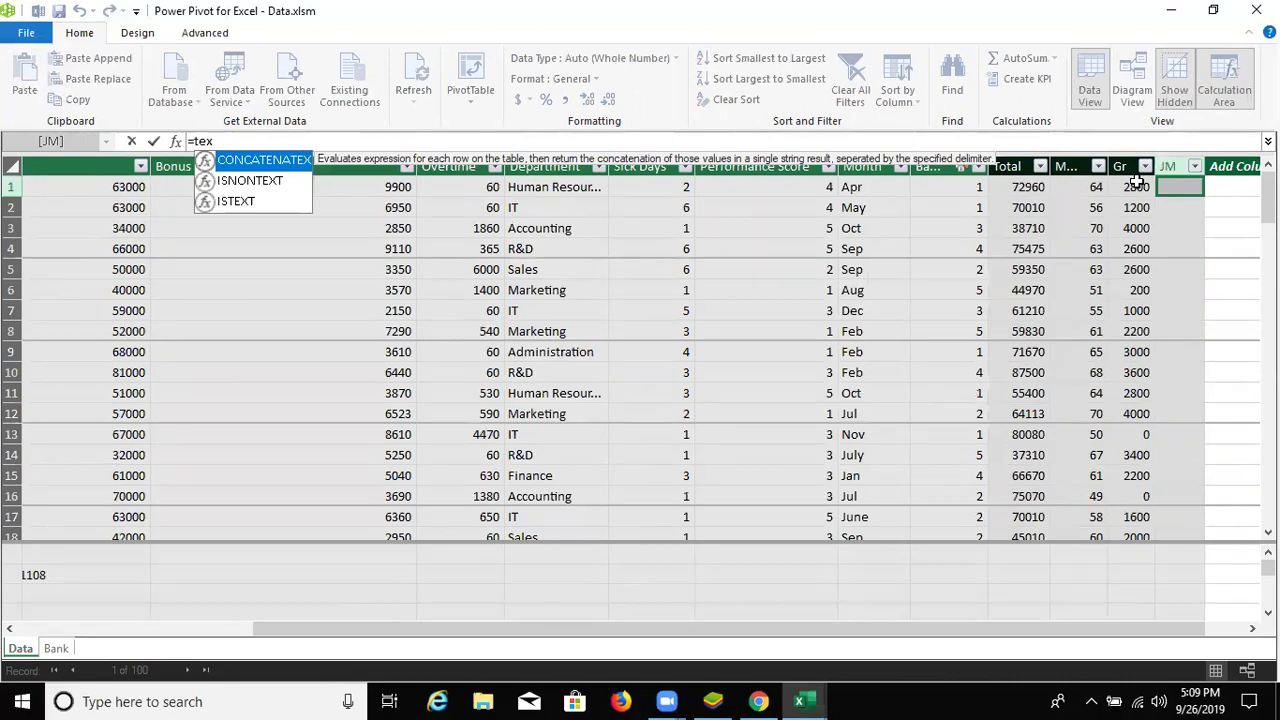
type("t")
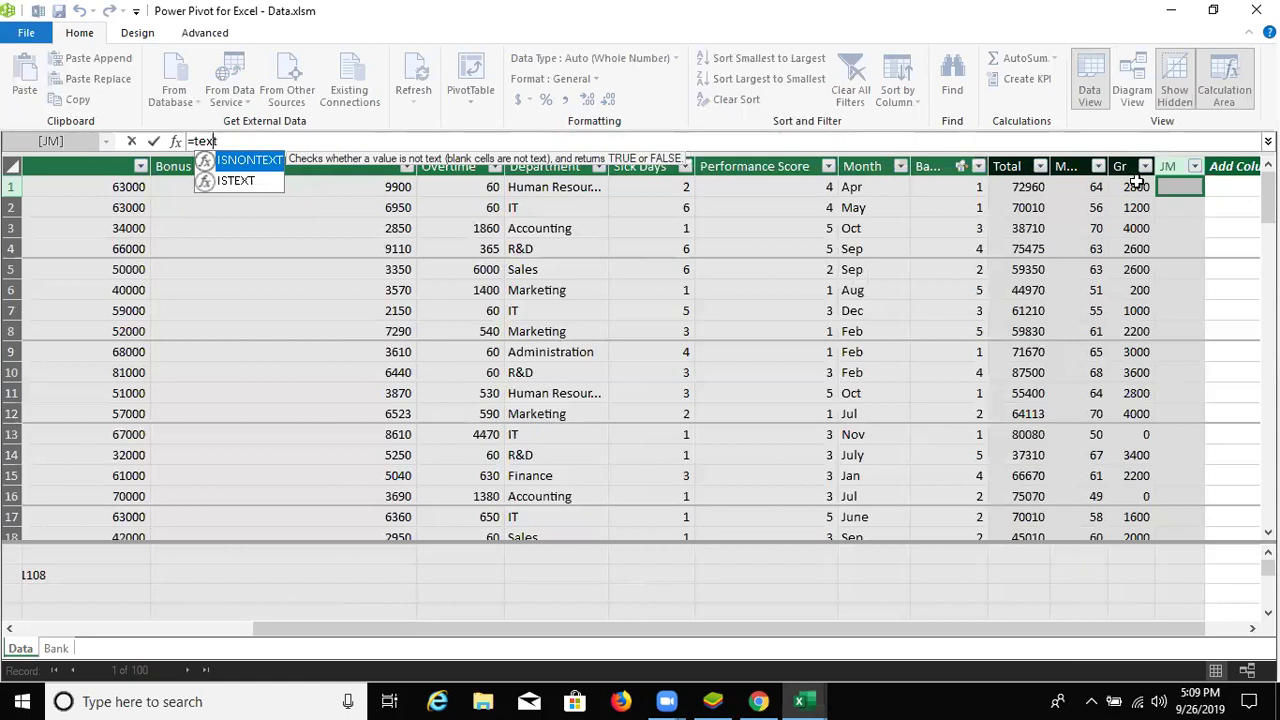
key("BackSpace")
key("BackSpace")
key("BackSpace")
key("BackSpace")
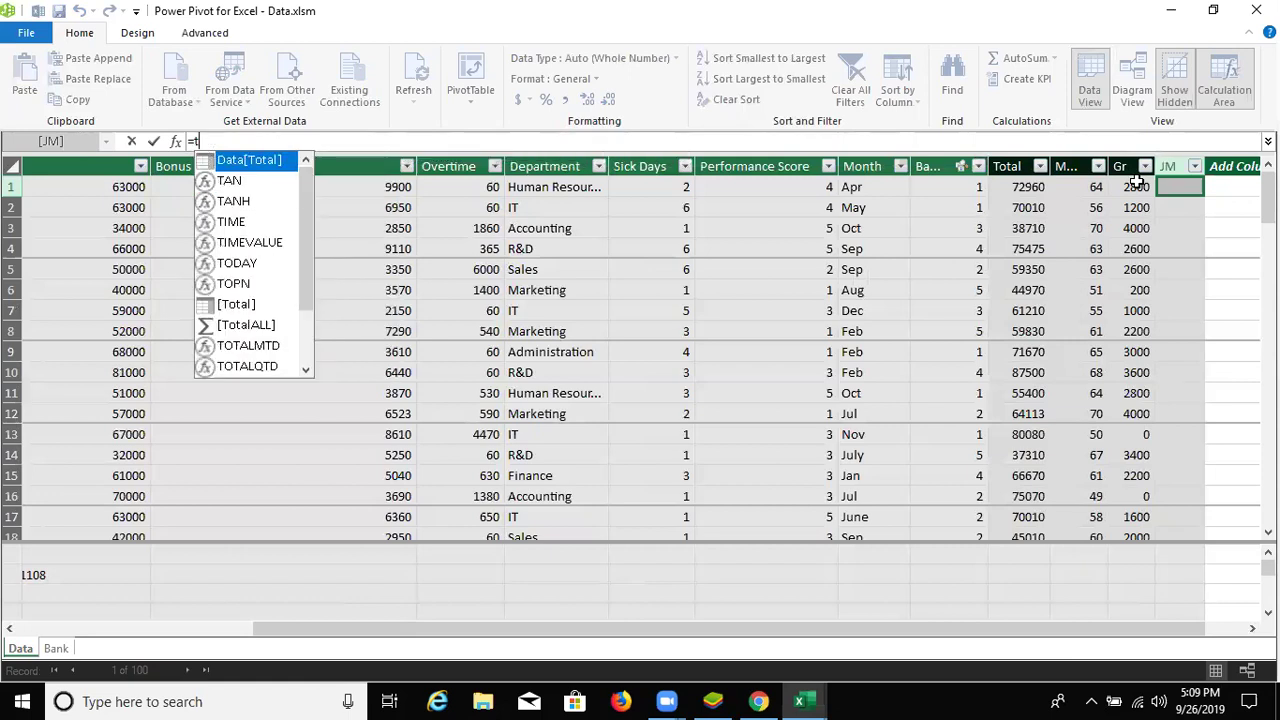
key("BackSpace")
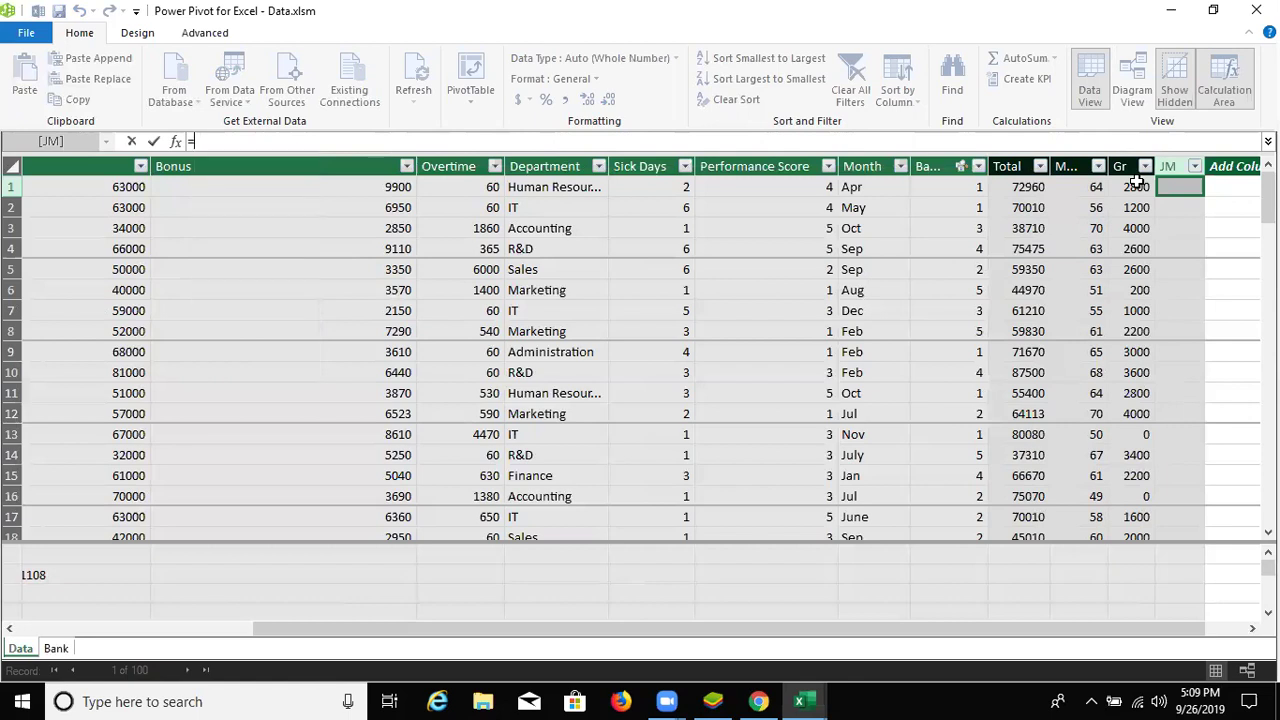
type("mo")
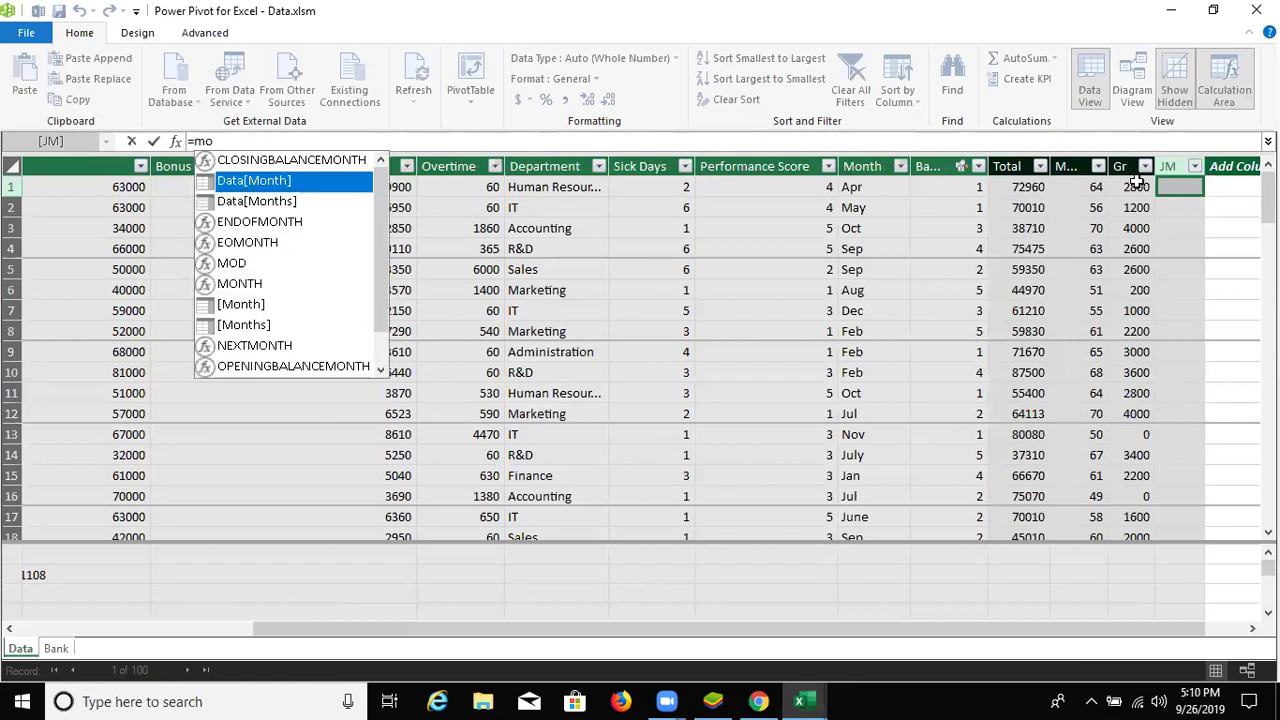
type("n")
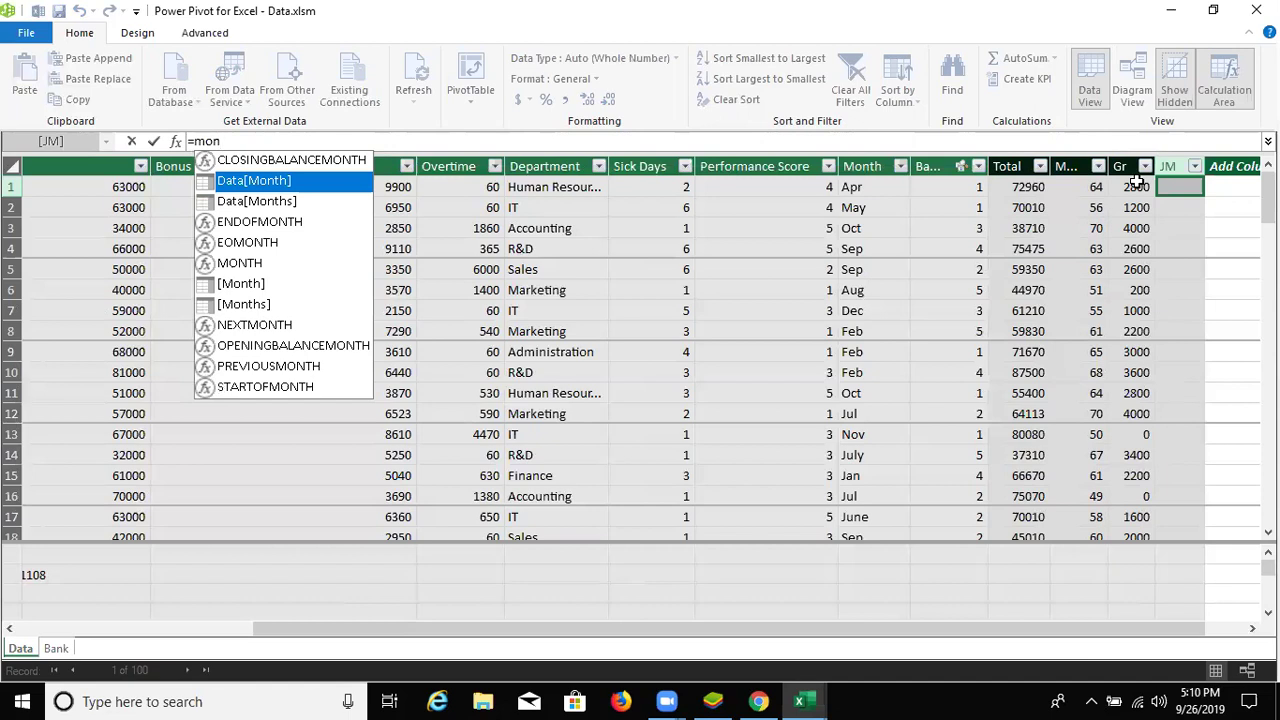
- Compare MONTH, ENDOFMONTH, EOMONTH and PREVIOUSMONTH suggestions, then insert MONTH
key("Down")
key("Down")
key("Down")
key("Down")
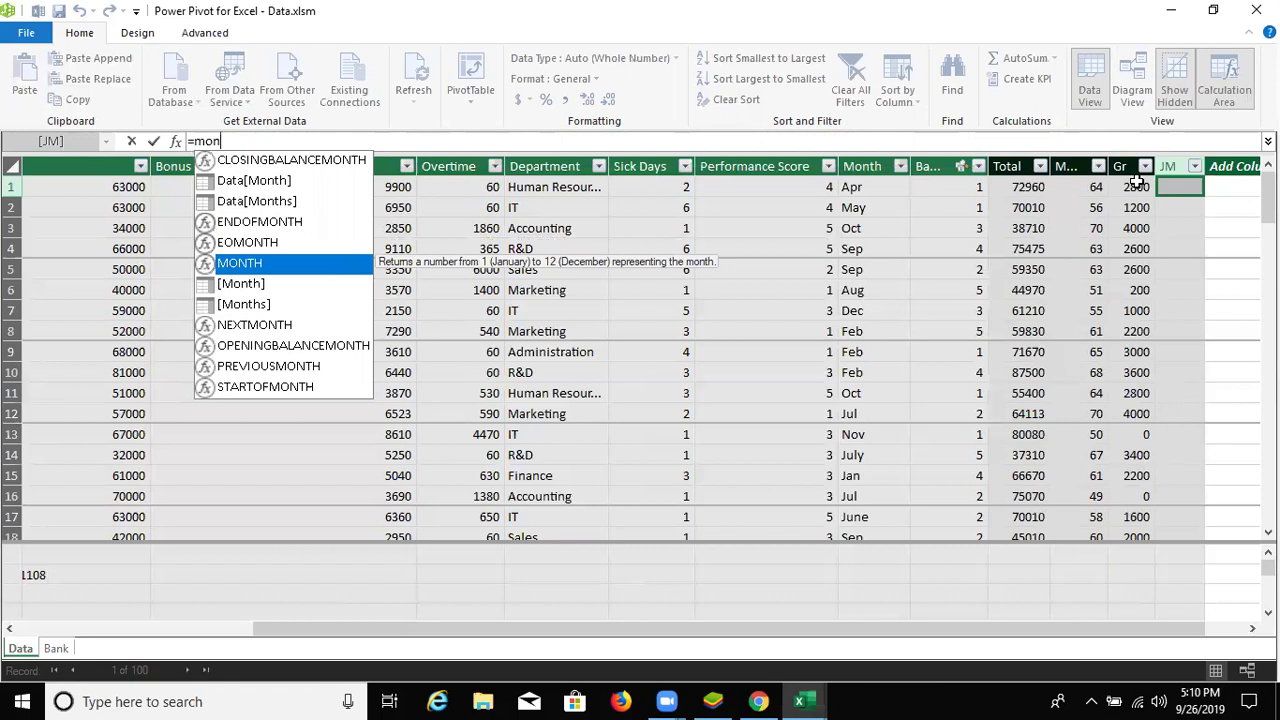
key("Down")
key("Down")
key("Down")
key("Down")
key("Down")
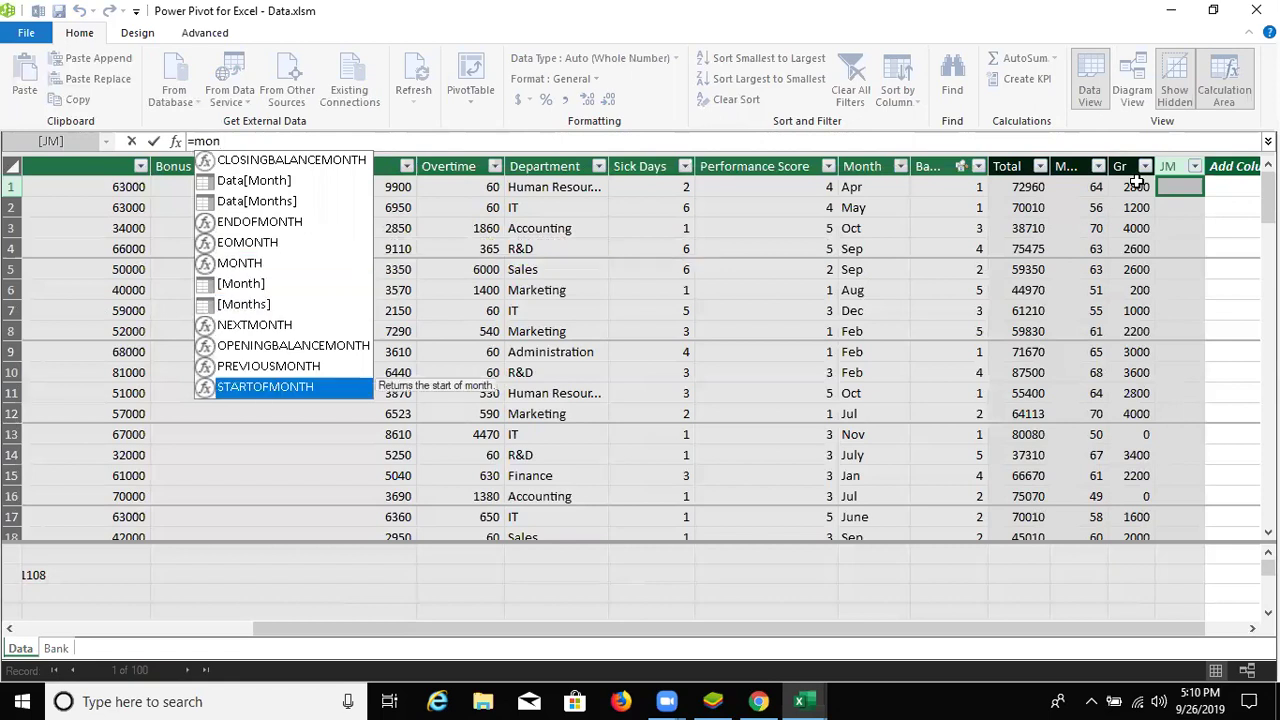
key("Up")
key("Up")
key("Down")
key("Up")
key("Up")
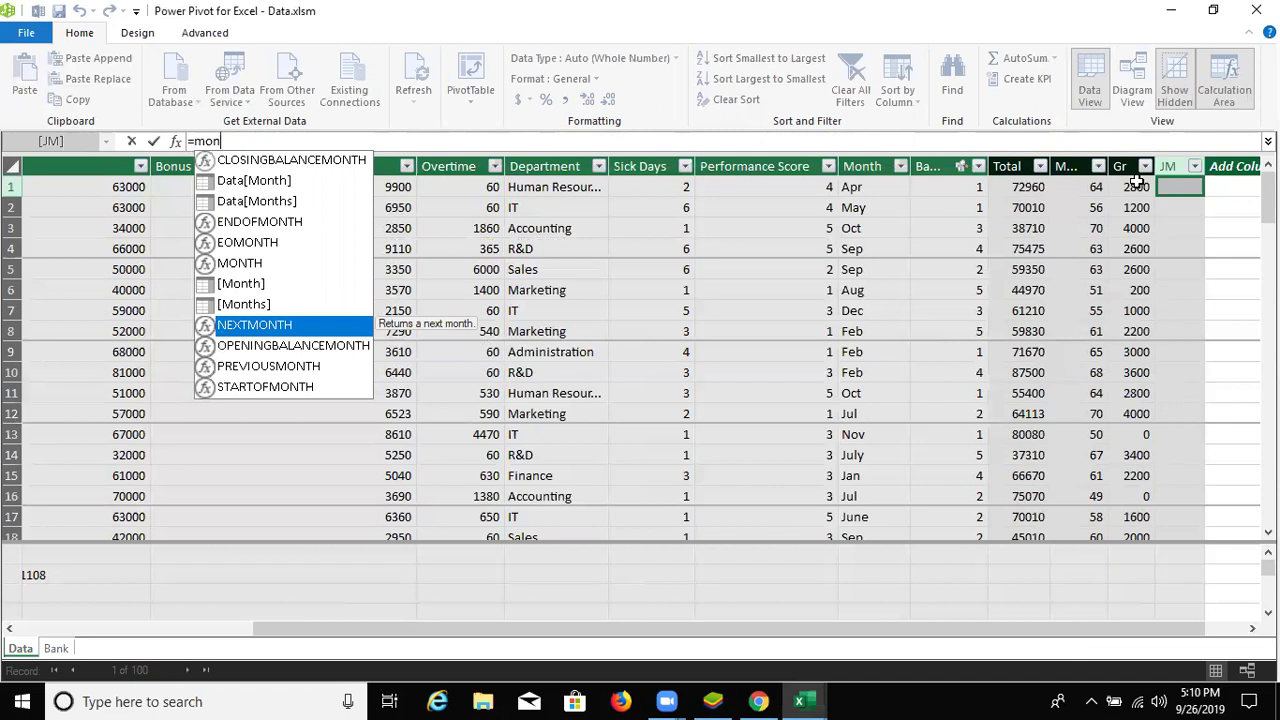
key("Down")
key("Down")
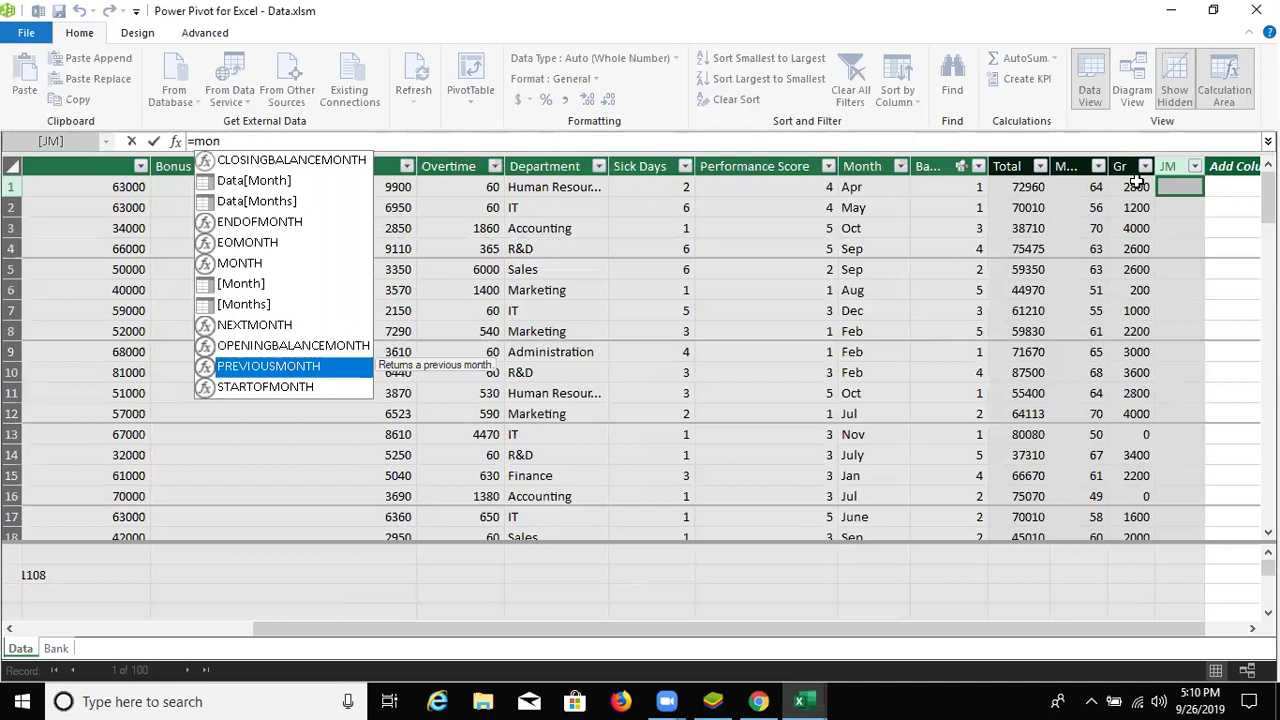
key("Up")
key("Down")
key("Down")
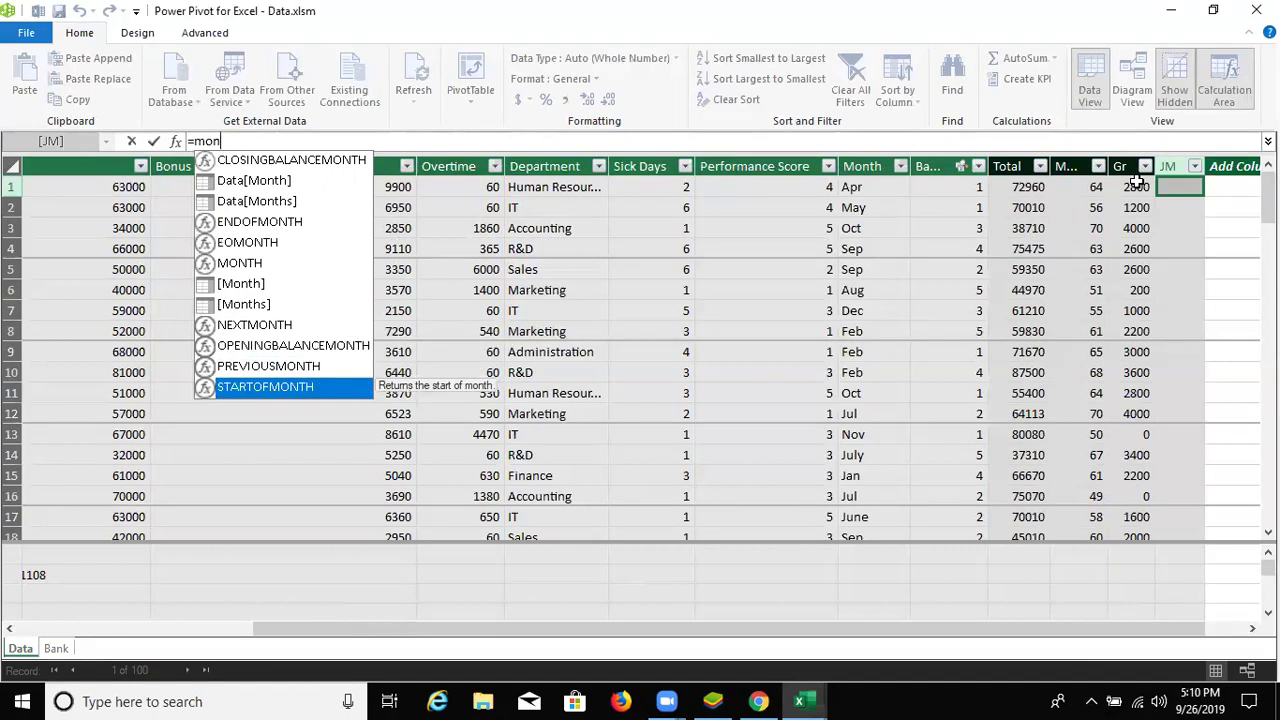
key("Up")
key("Up")
key("Up")
key("Up")
key("Up")
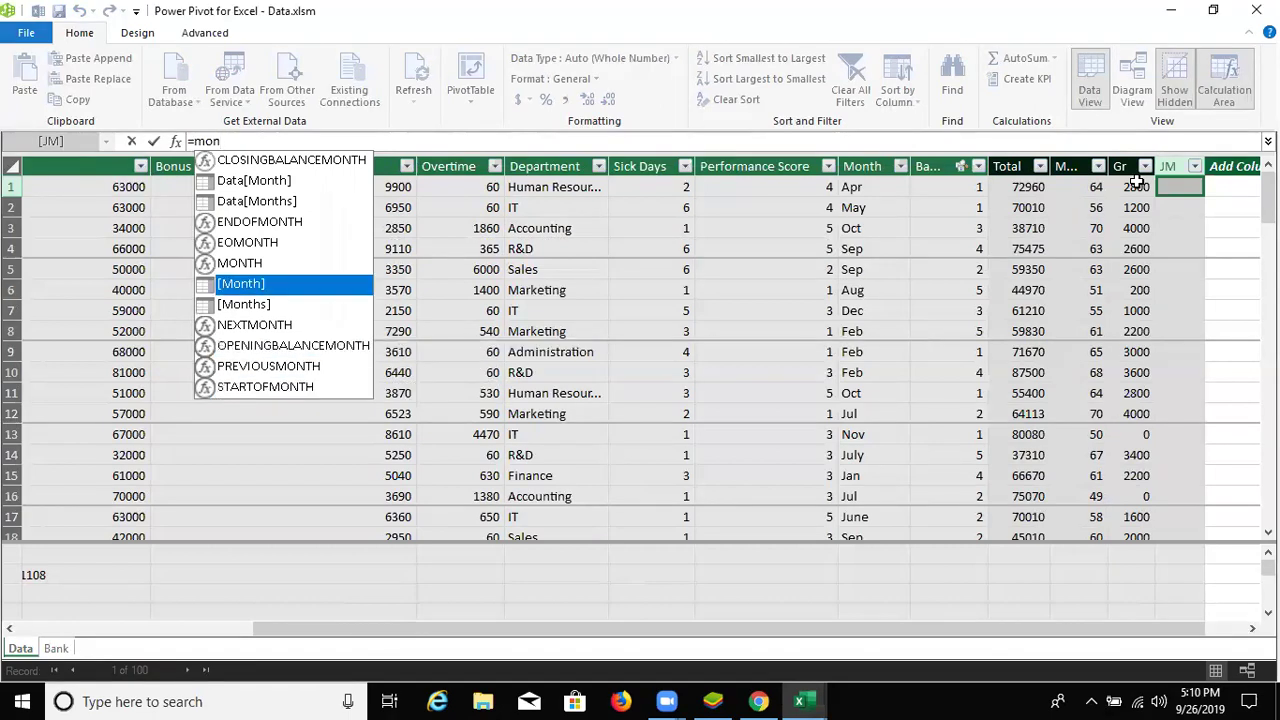
key("Up")
key("Up")
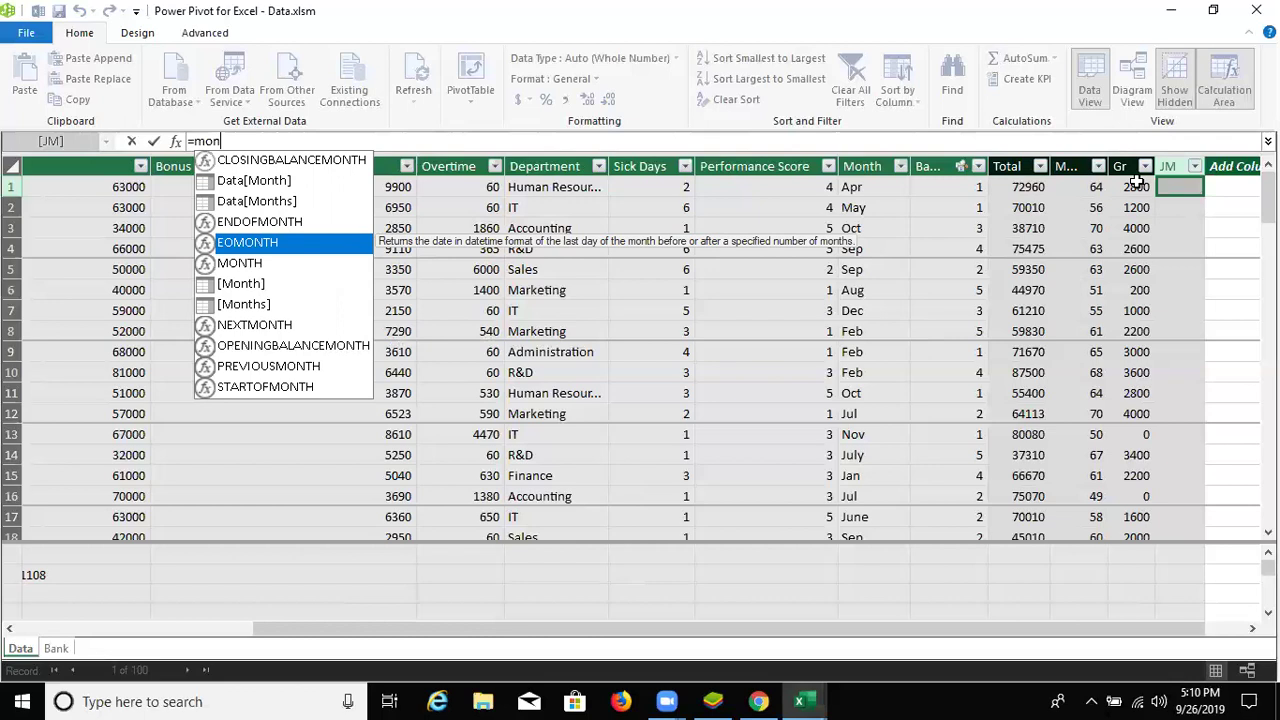
key("Up")
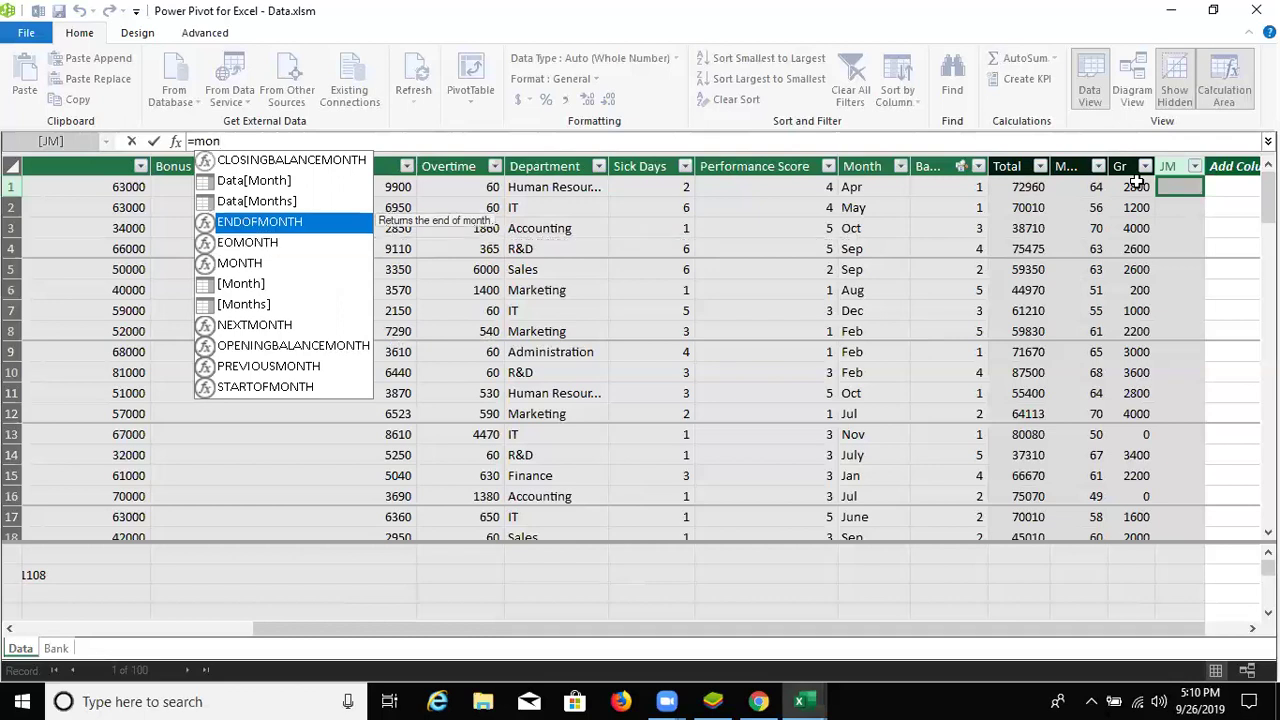
key("Down")
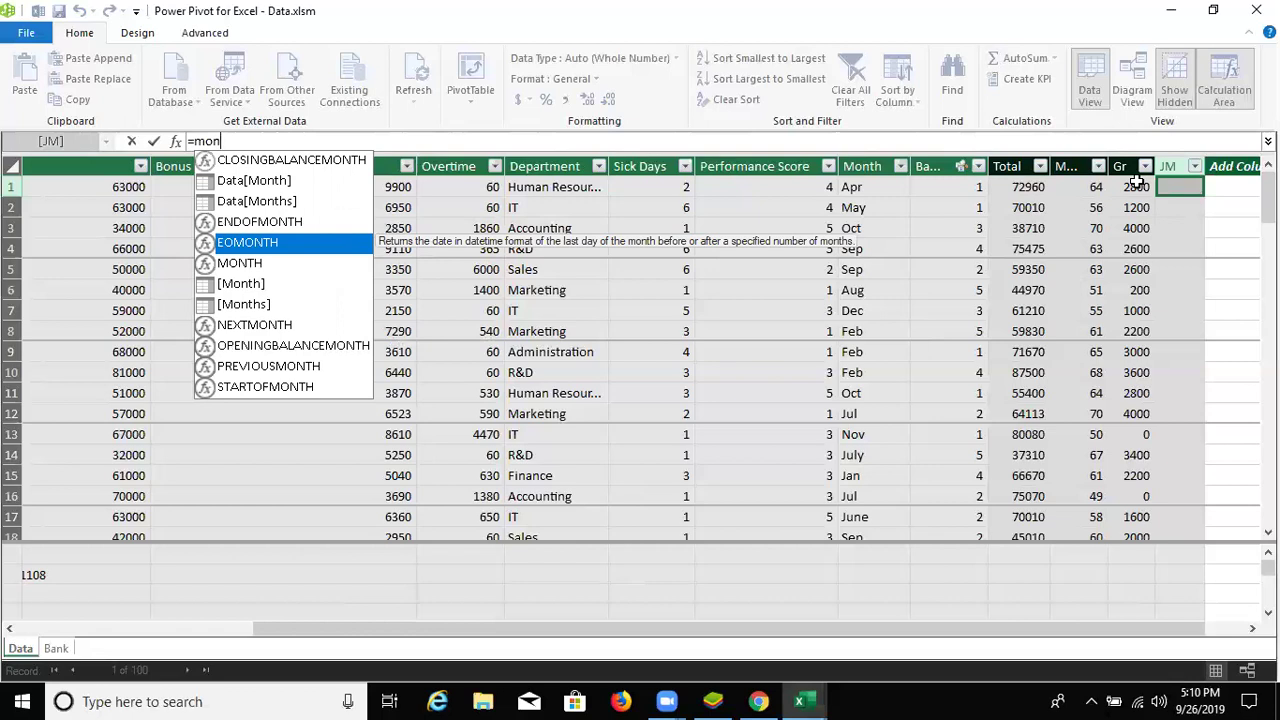
key("Up")
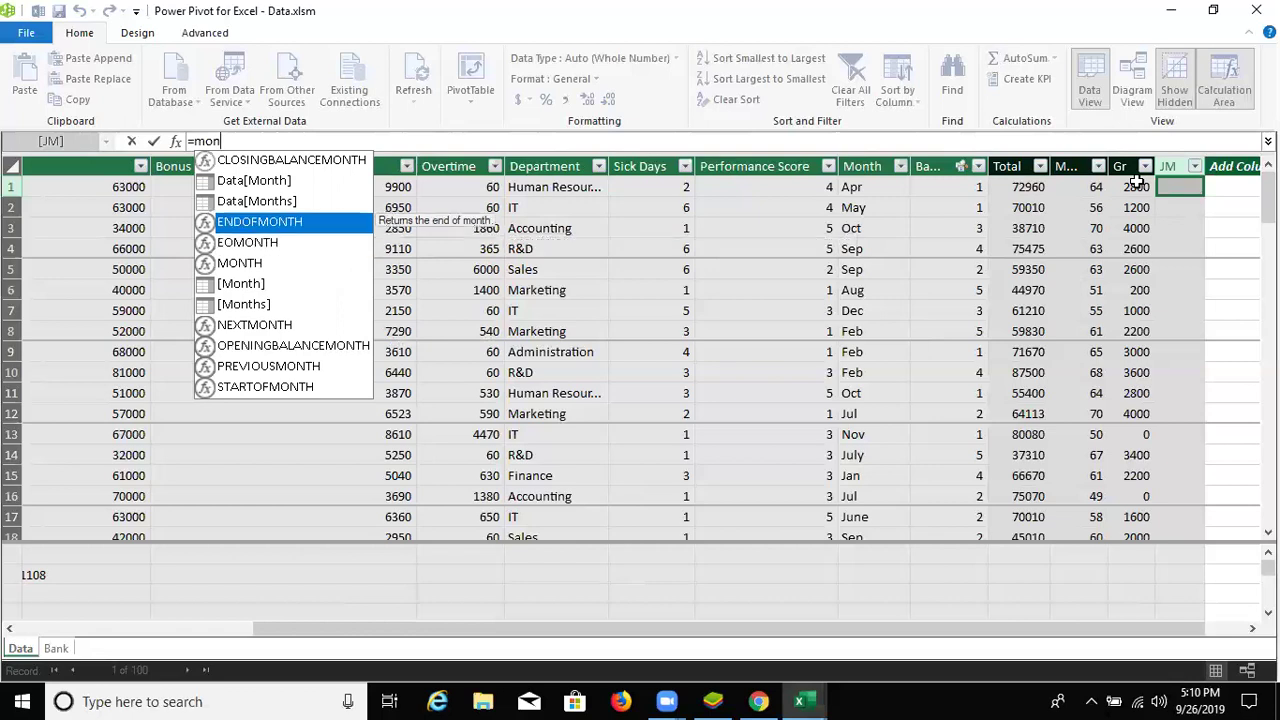
key("Down")
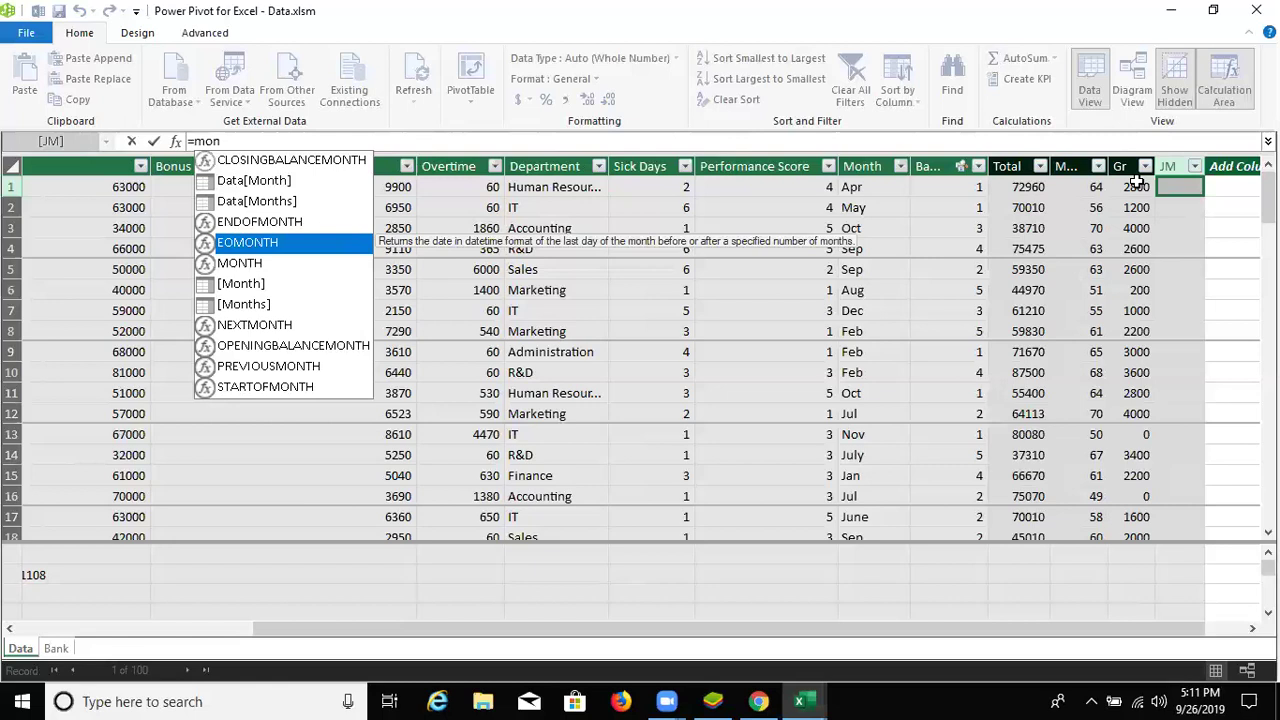
key("Down")
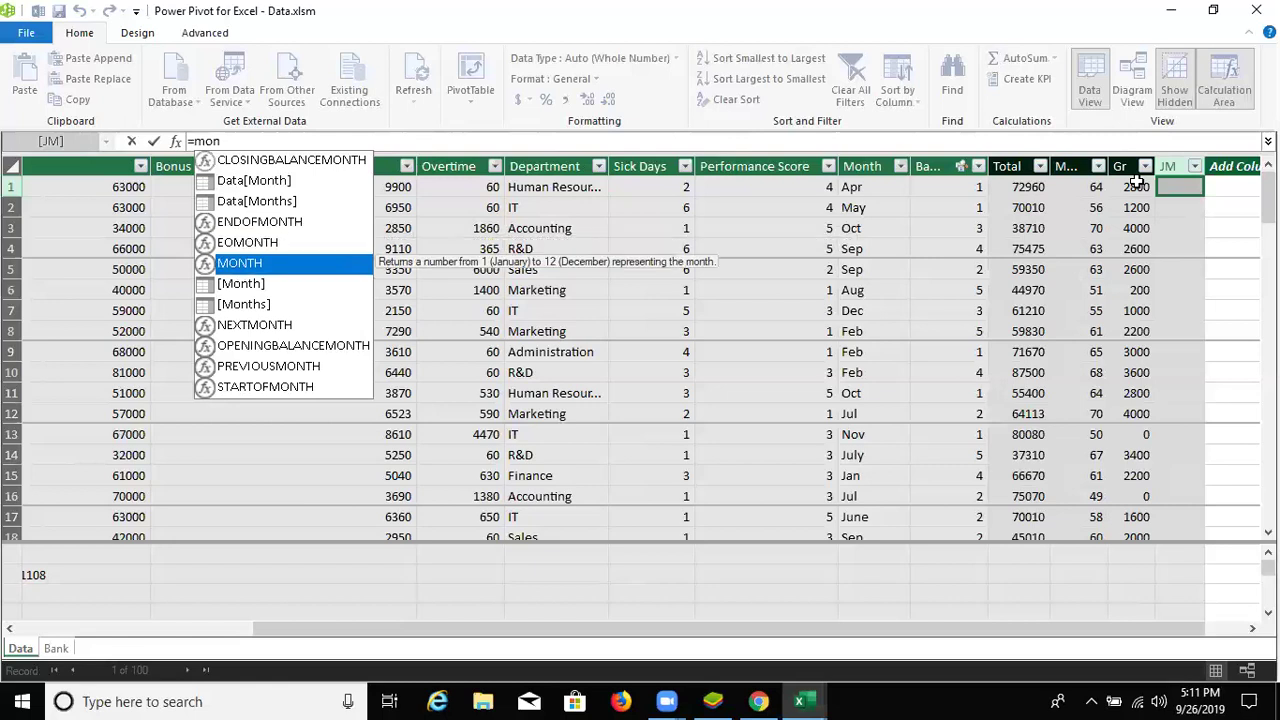
key("Tab")
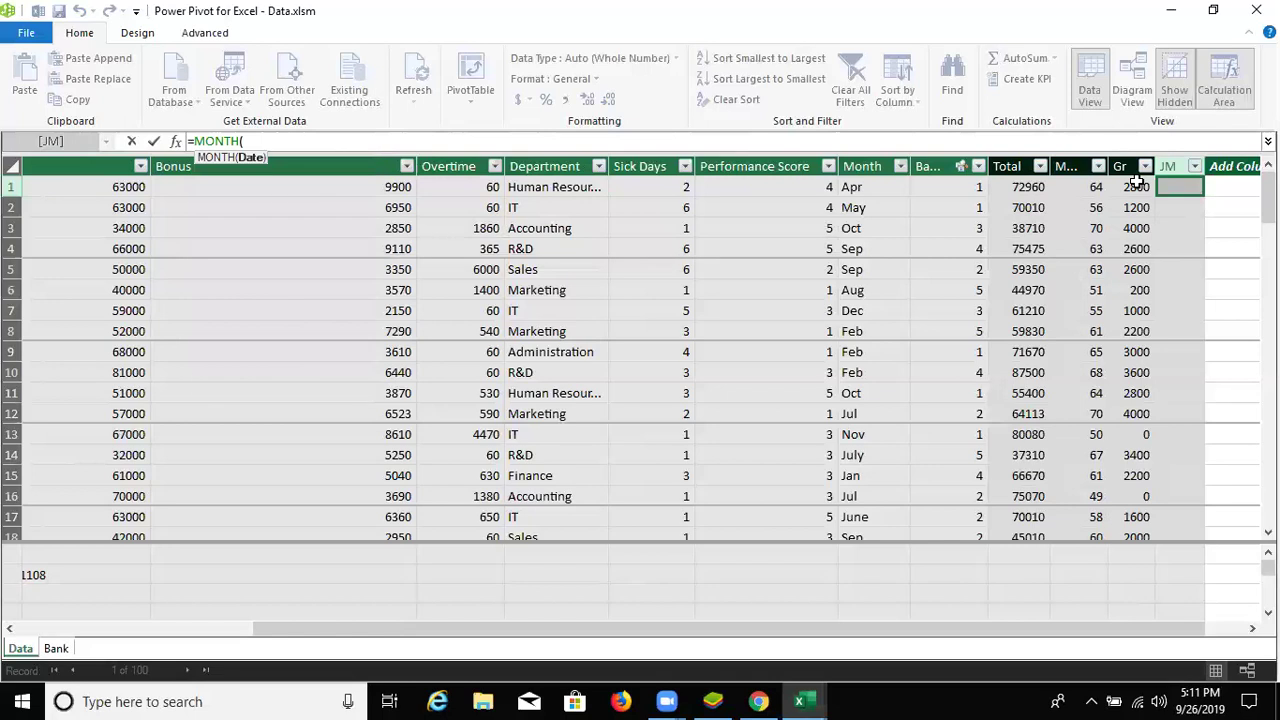
- Pass the Hire Date column to MONTH so JM reads =MONTH(Data[Hire Date])
scroll(634, 631, "left", 1)
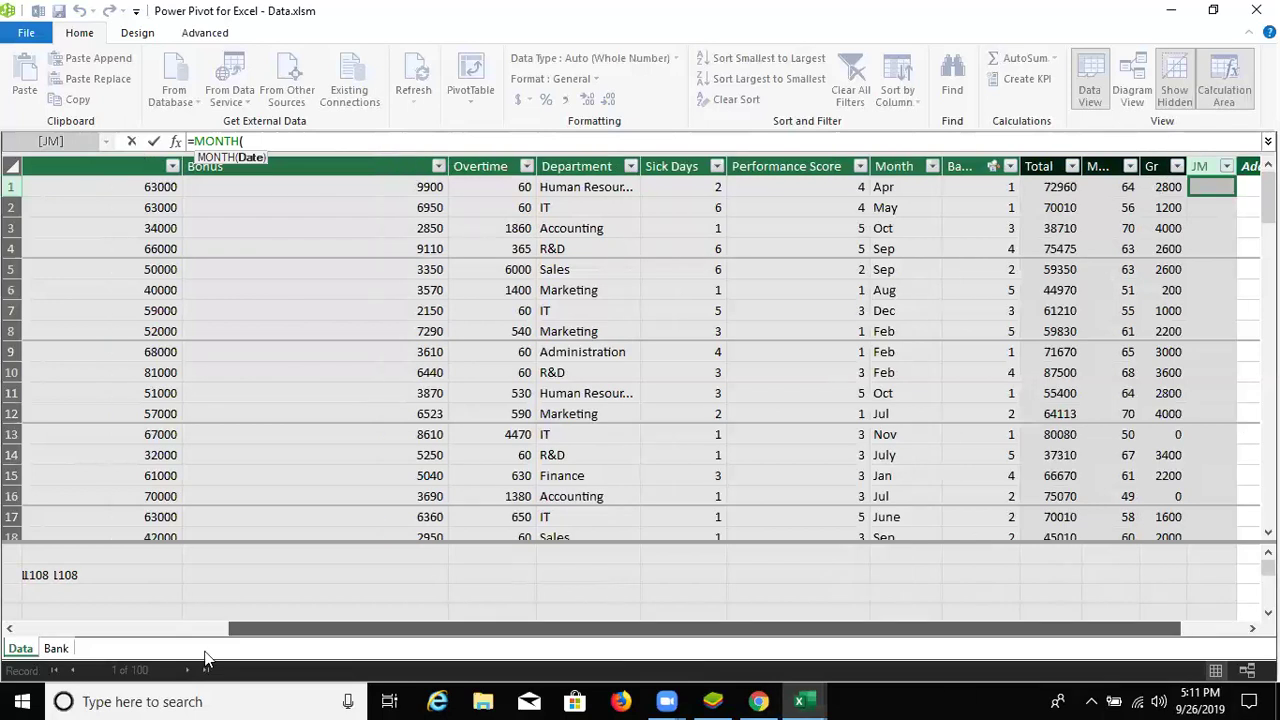
scroll(205, 658, "left", 10)
left_click(175, 185)
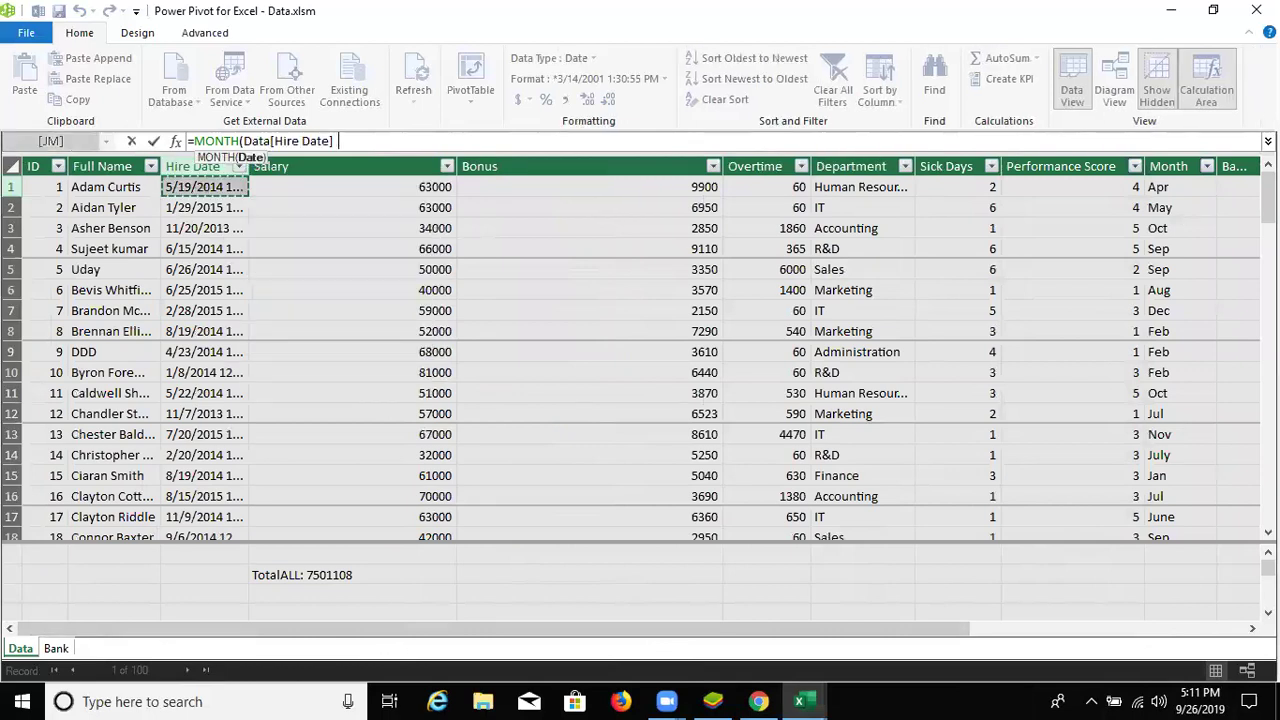
type(")")
key("Return")
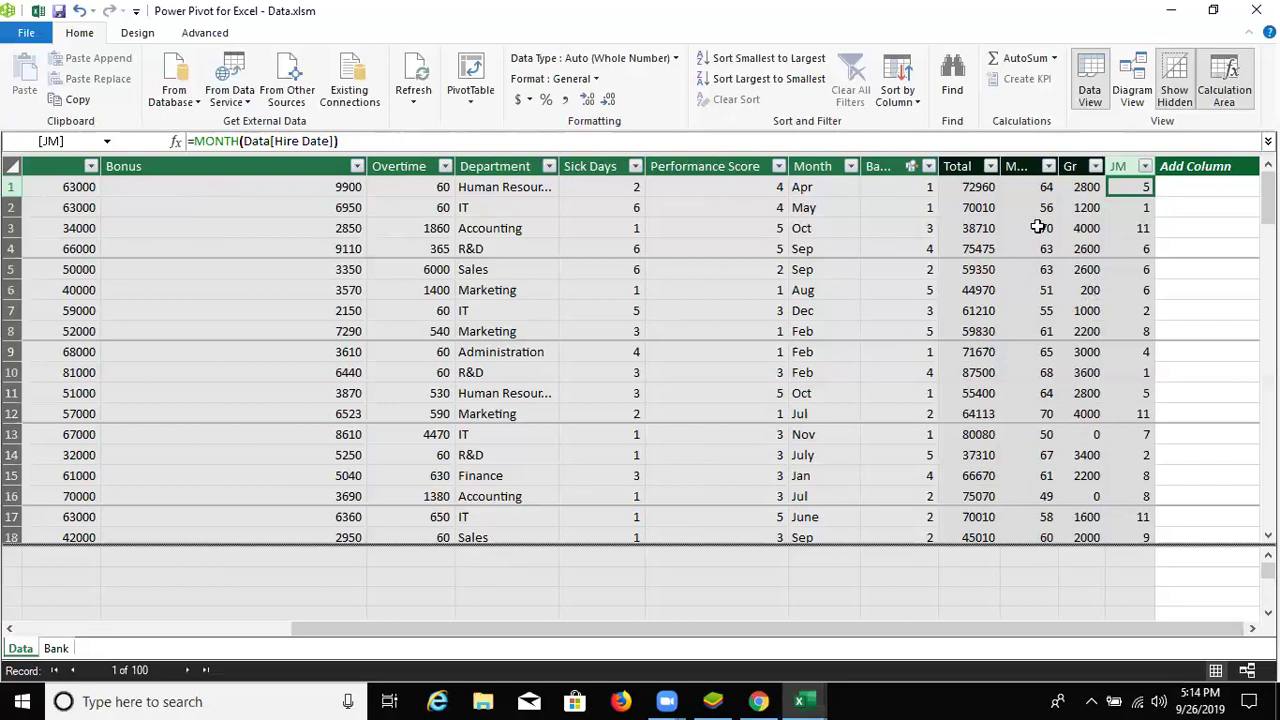
left_click(995, 187)
left_click(1024, 187)
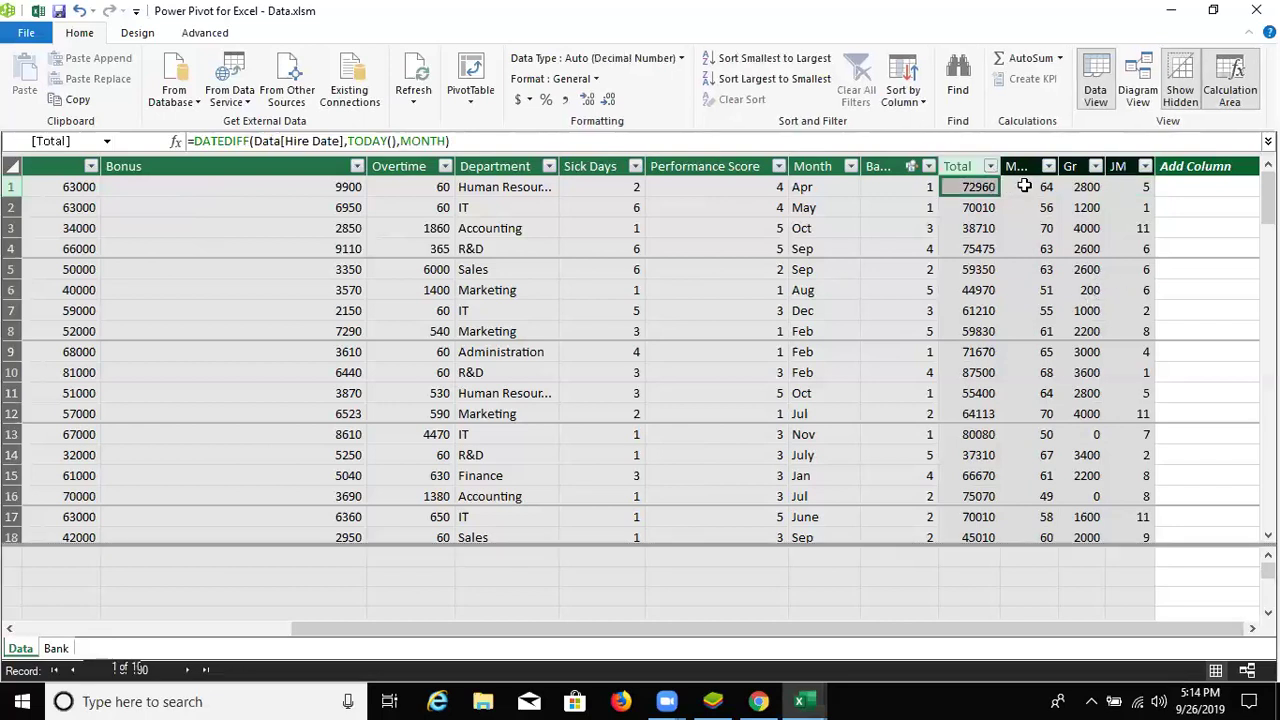
left_click(974, 187)
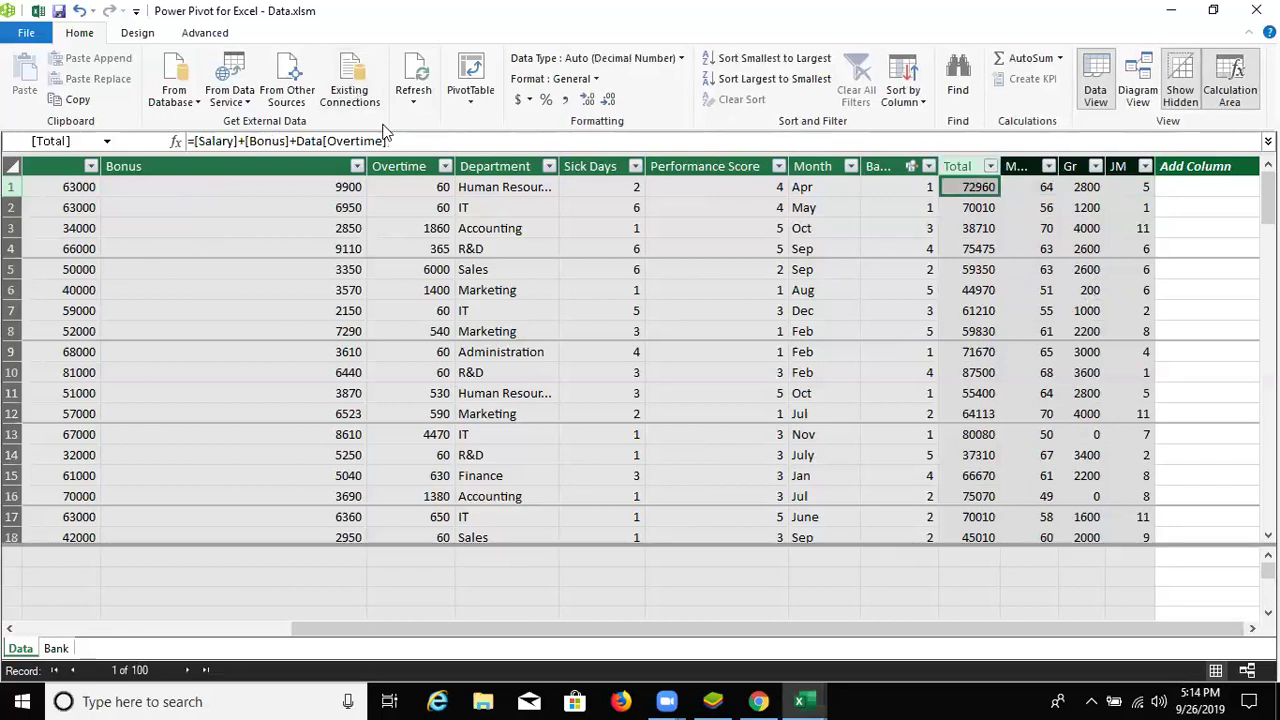
left_click(1037, 189)
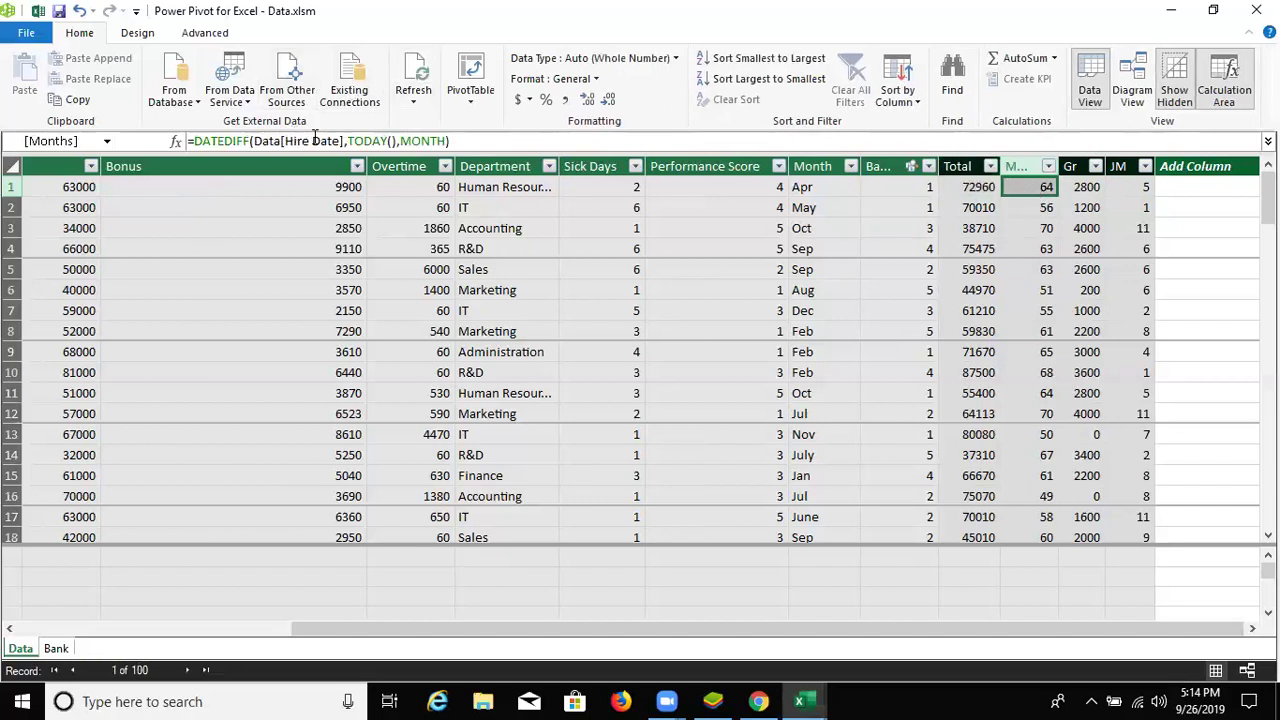
left_click(1081, 192)
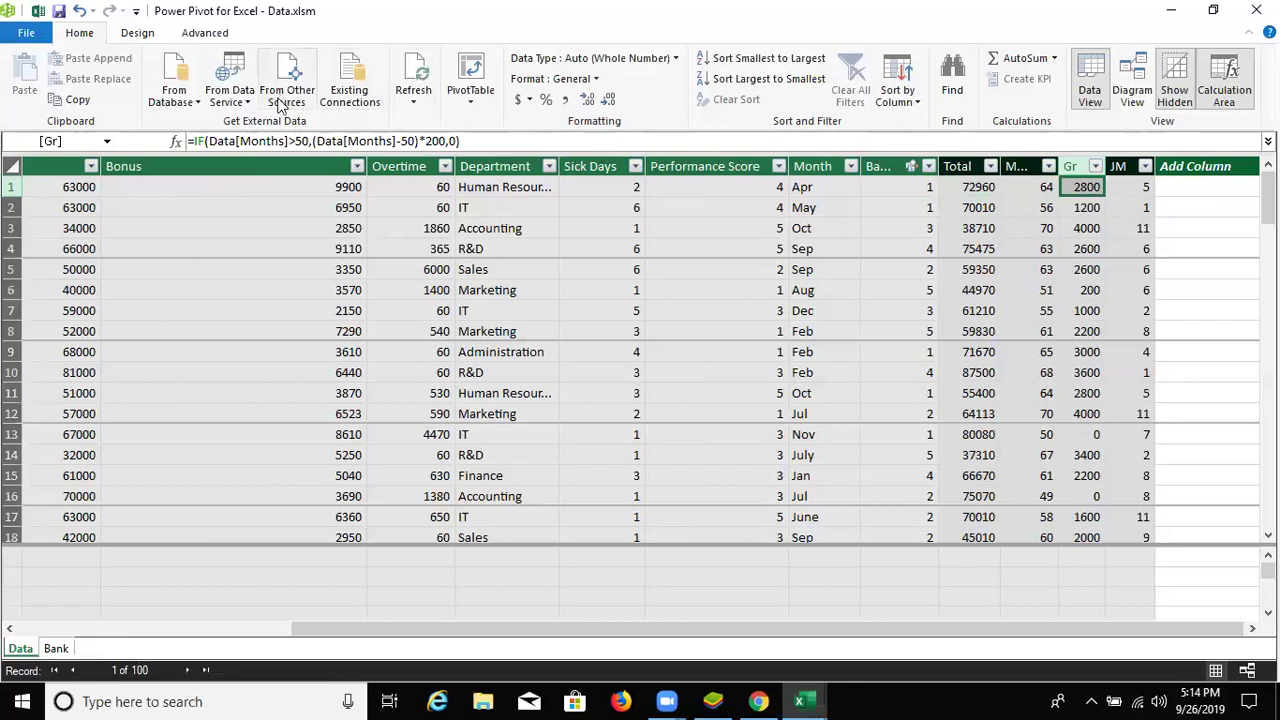
left_click(1124, 189)
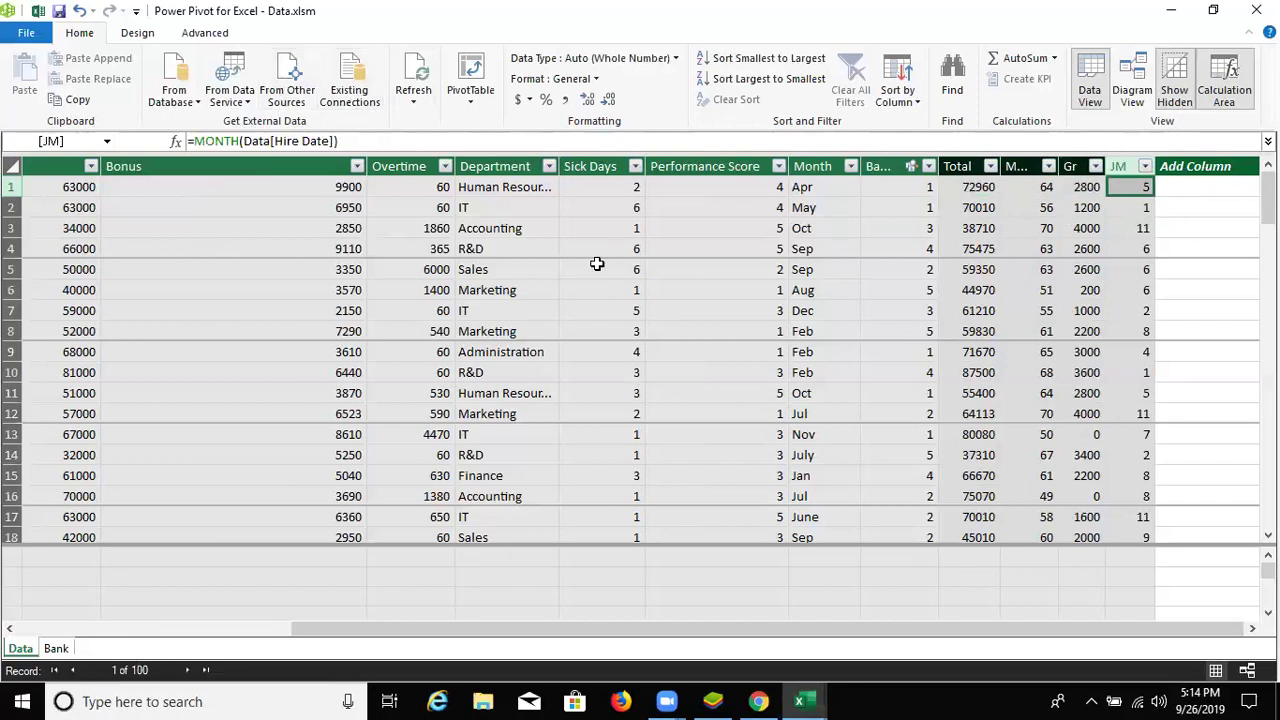
left_click(176, 143)
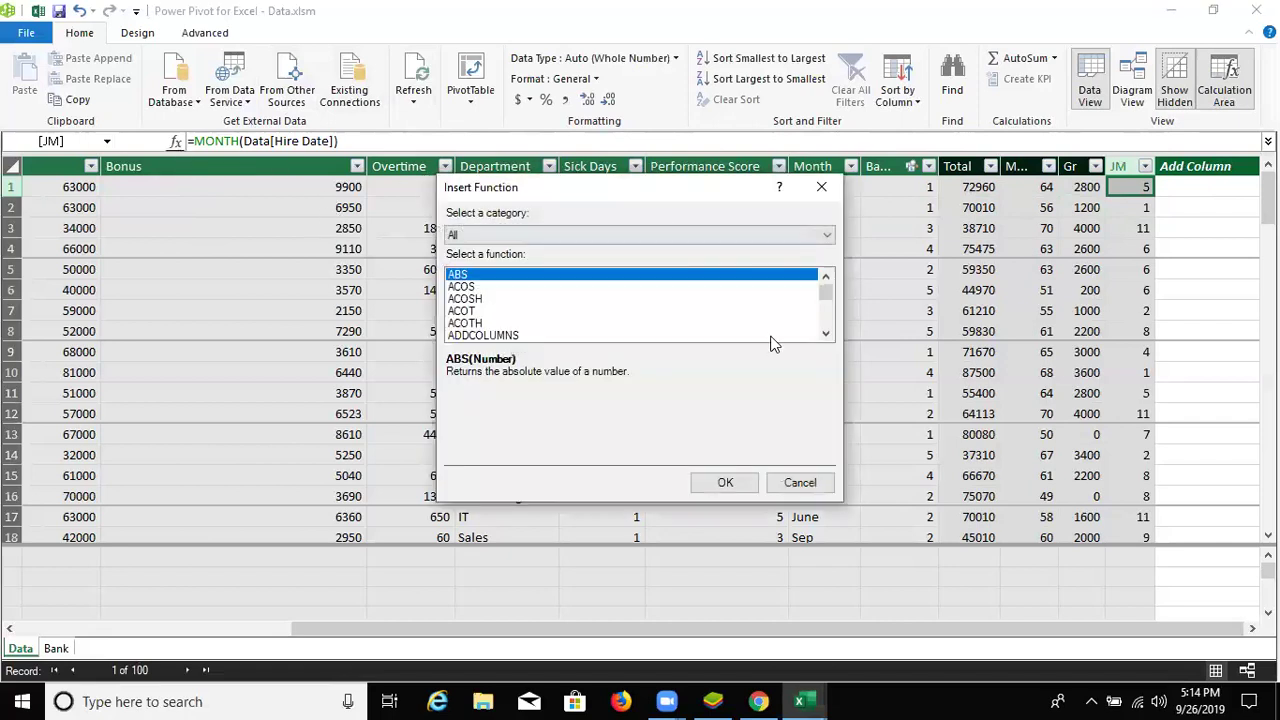
left_click(824, 328)
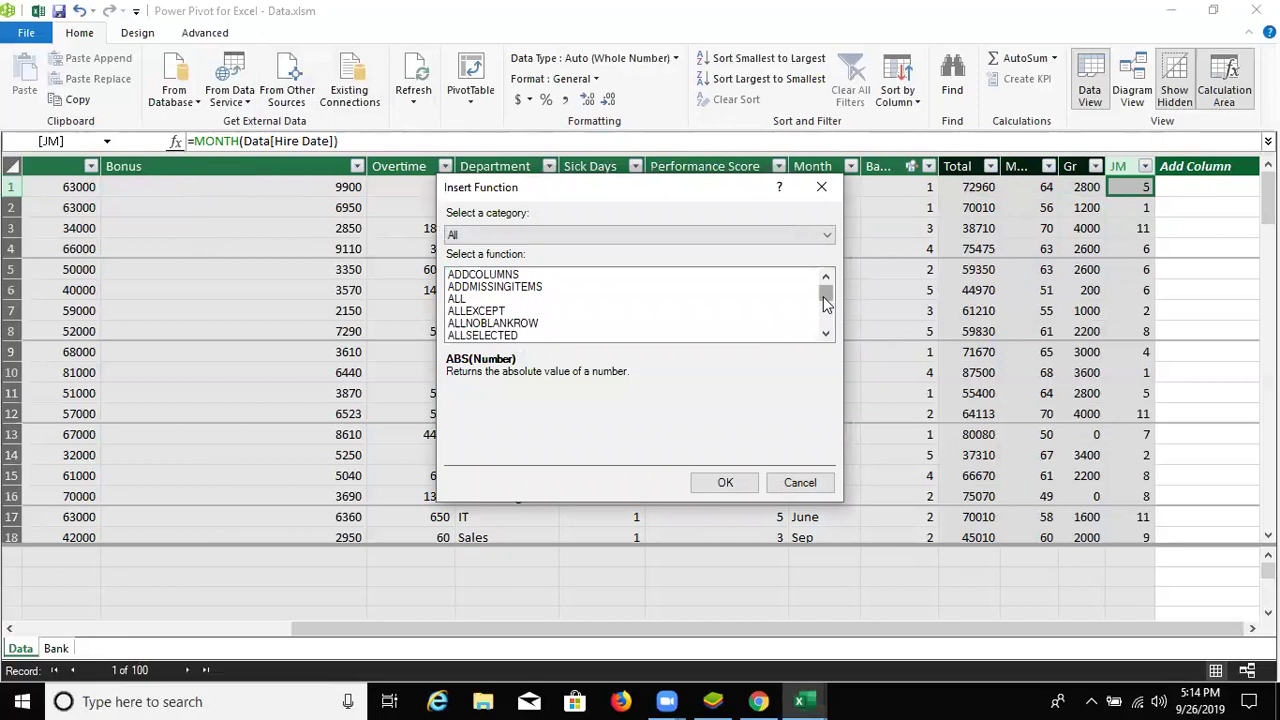
left_click_drag(826, 302, 826, 315)
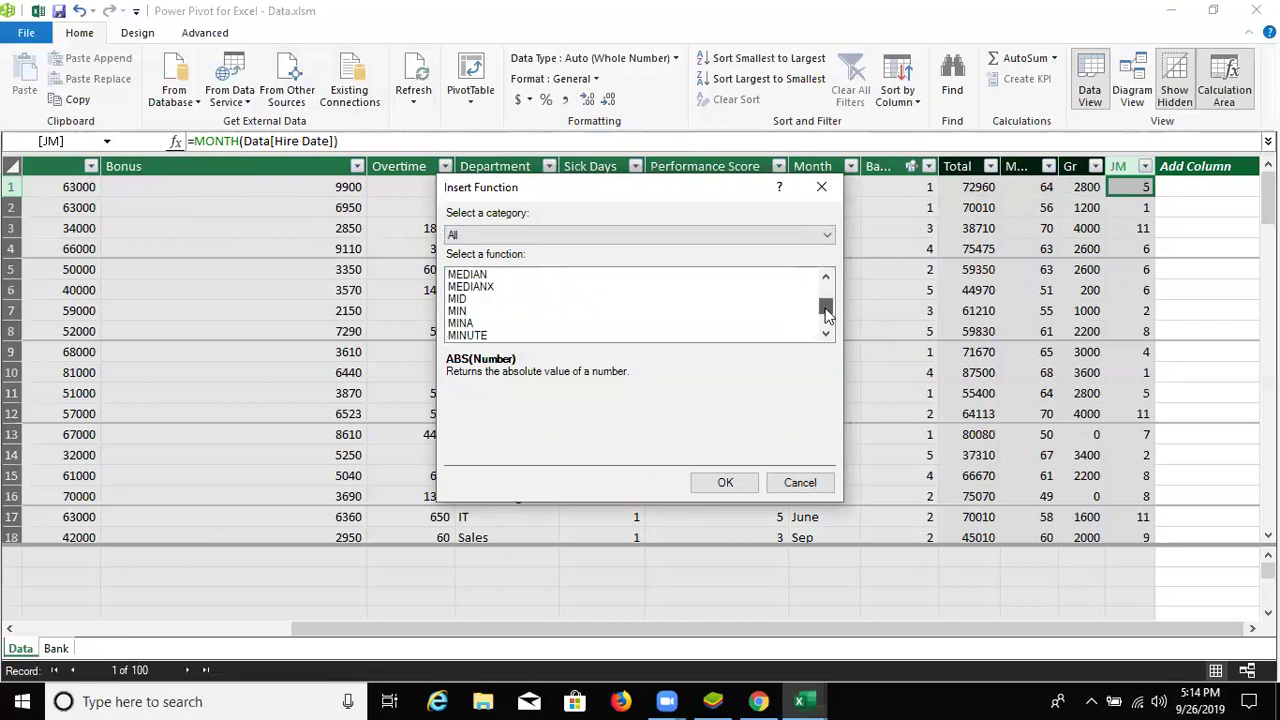
left_click(823, 334)
left_click(823, 334)
left_click(823, 334)
left_click(823, 334)
left_click(486, 298)
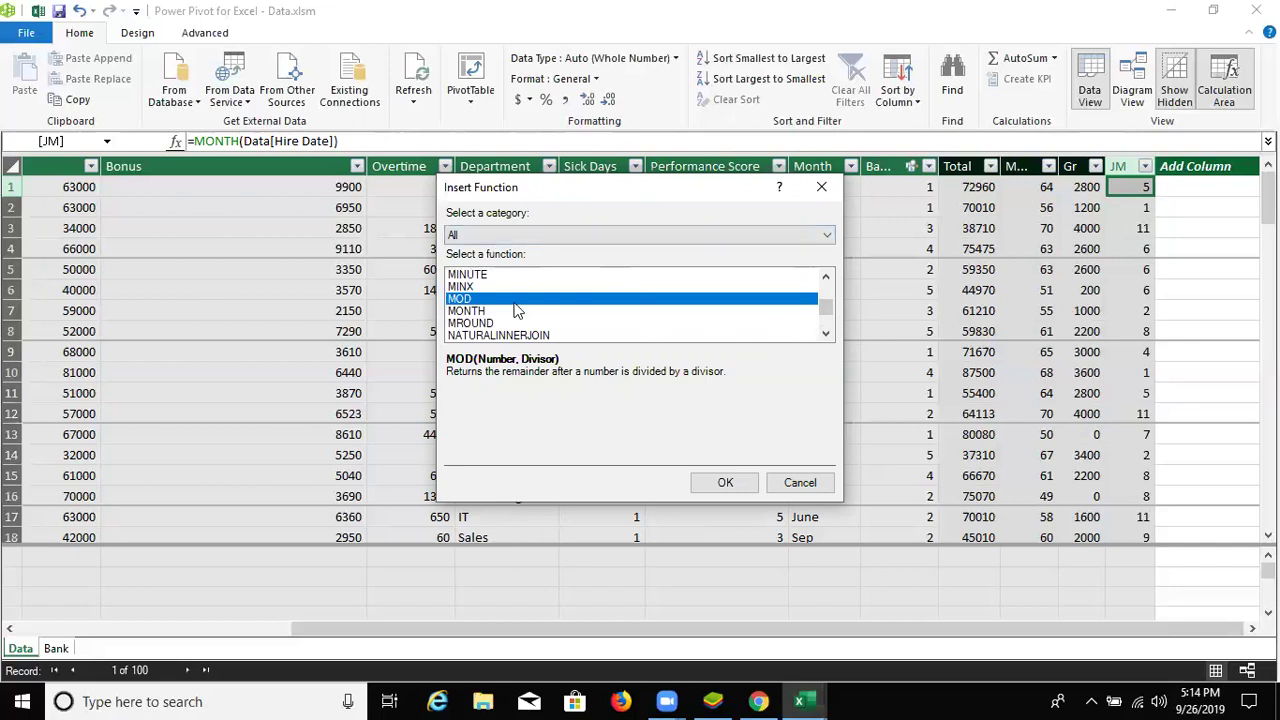
left_click(480, 323)
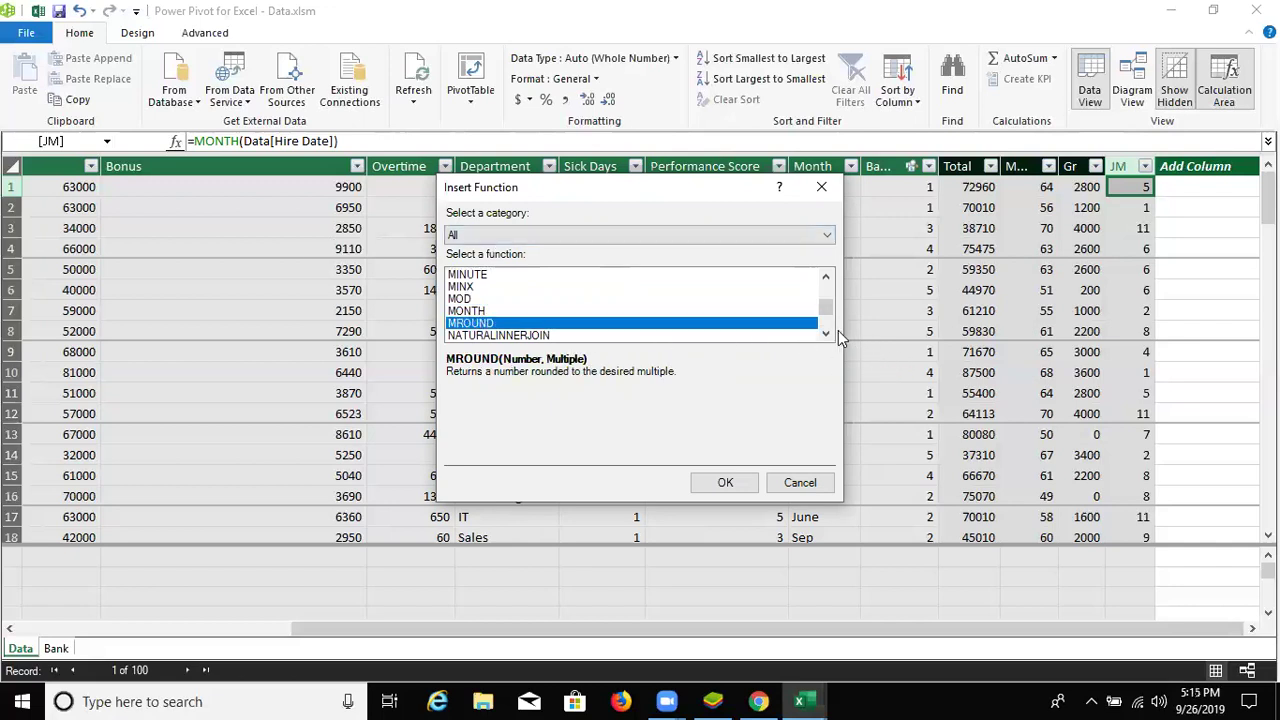
left_click(825, 334)
left_click(825, 334)
left_click(825, 334)
left_click(825, 334)
left_click(476, 299)
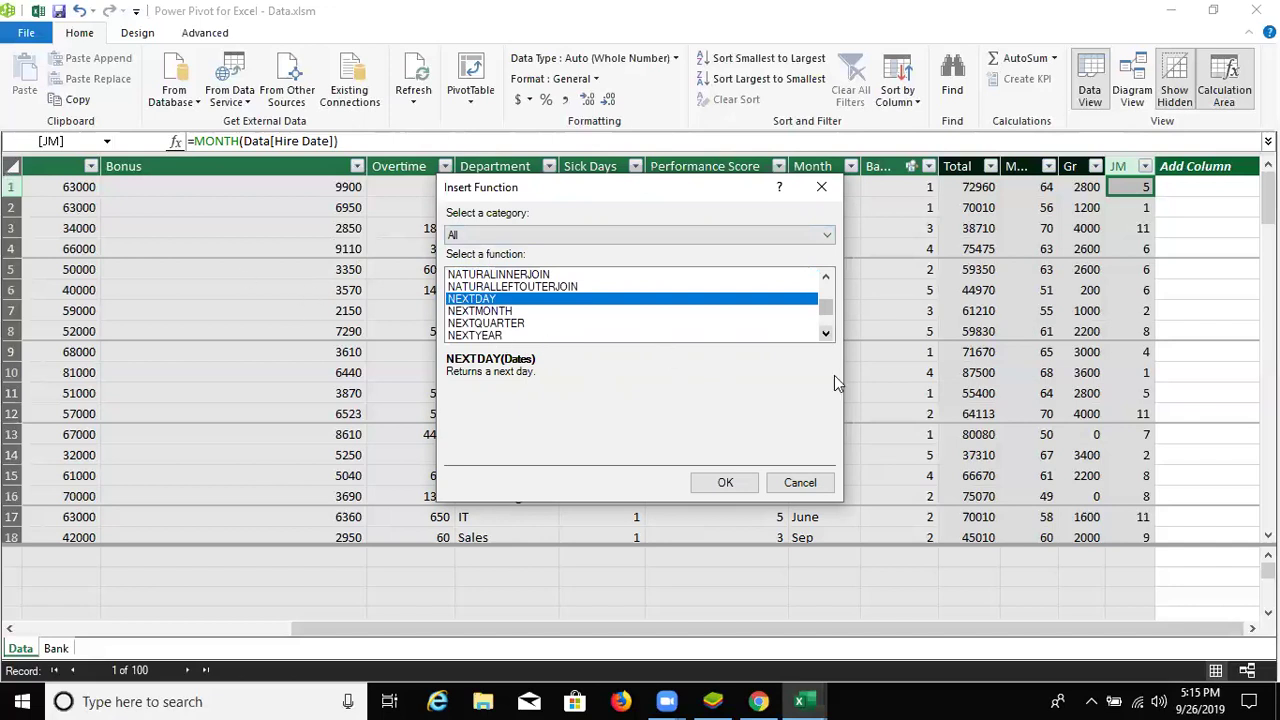
left_click(825, 335)
left_click(825, 335)
left_click(825, 335)
left_click(825, 335)
left_click(825, 335)
left_click(825, 335)
left_click(825, 335)
left_click(825, 335)
left_click_drag(825, 309, 825, 287)
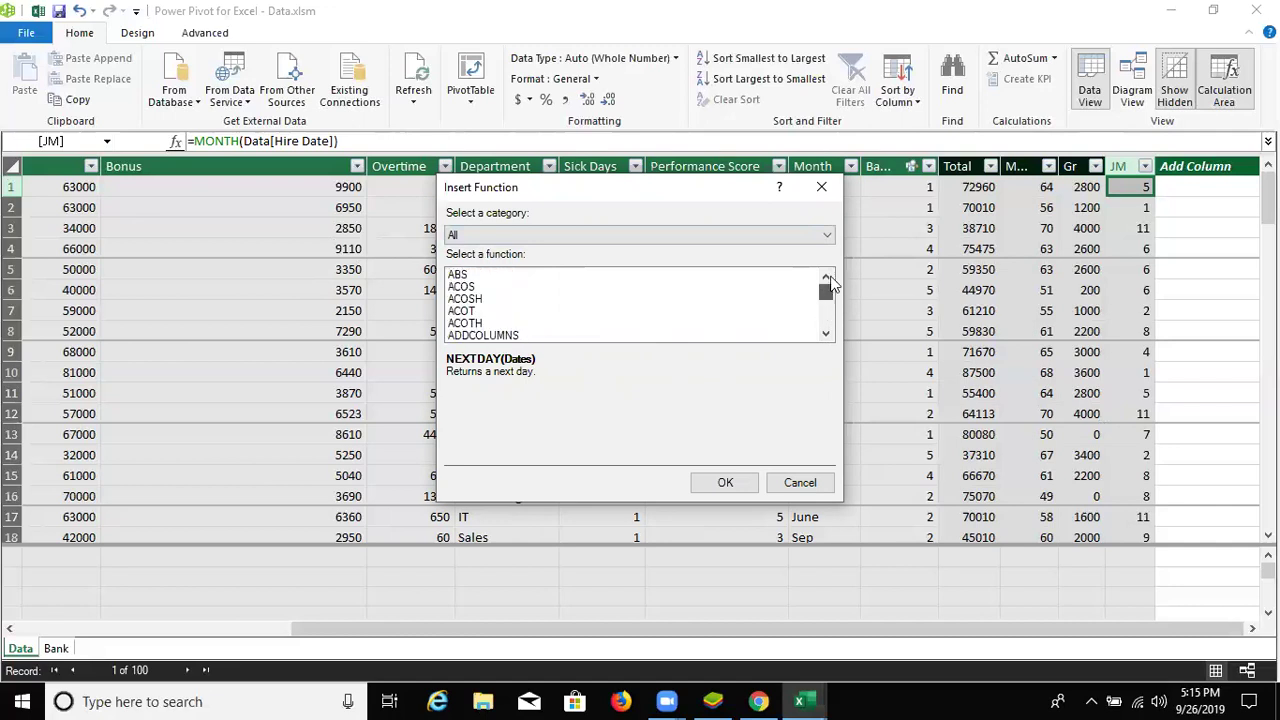
left_click(822, 189)
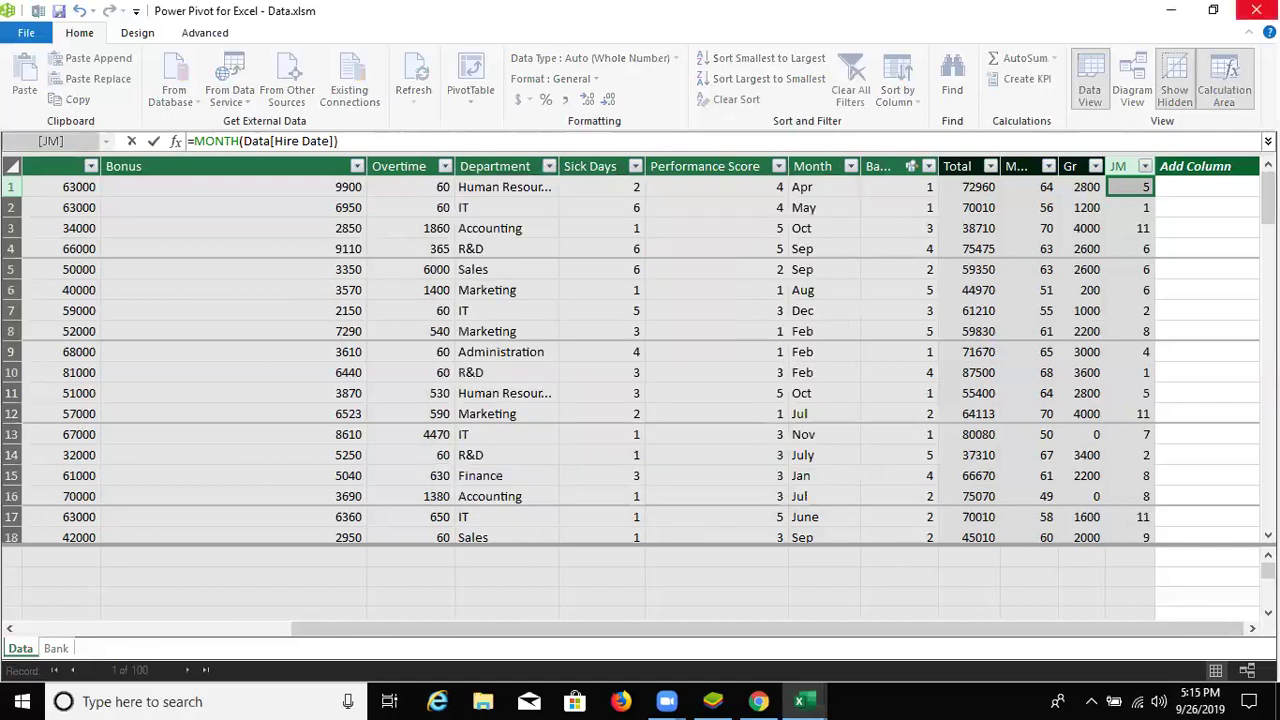
- Commit the JM formula, minimize Power Pivot and Excel, and refresh the desktop
key("Return")
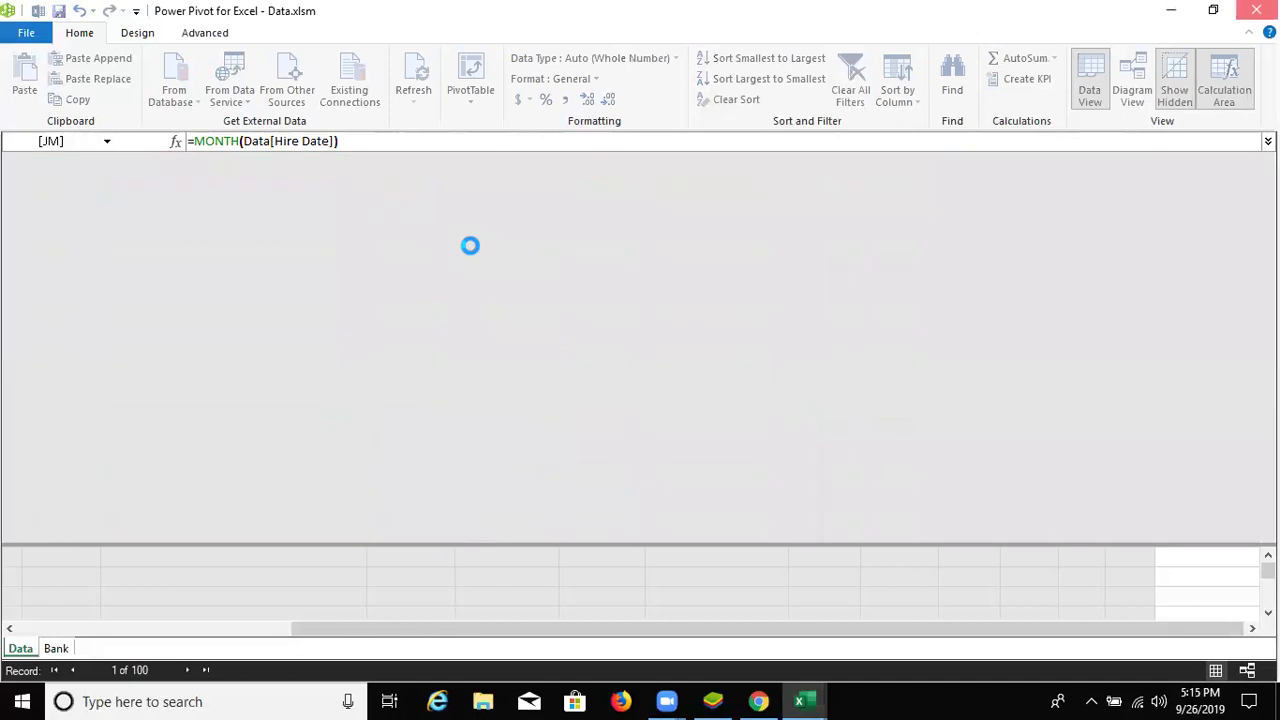
left_click(1171, 10)
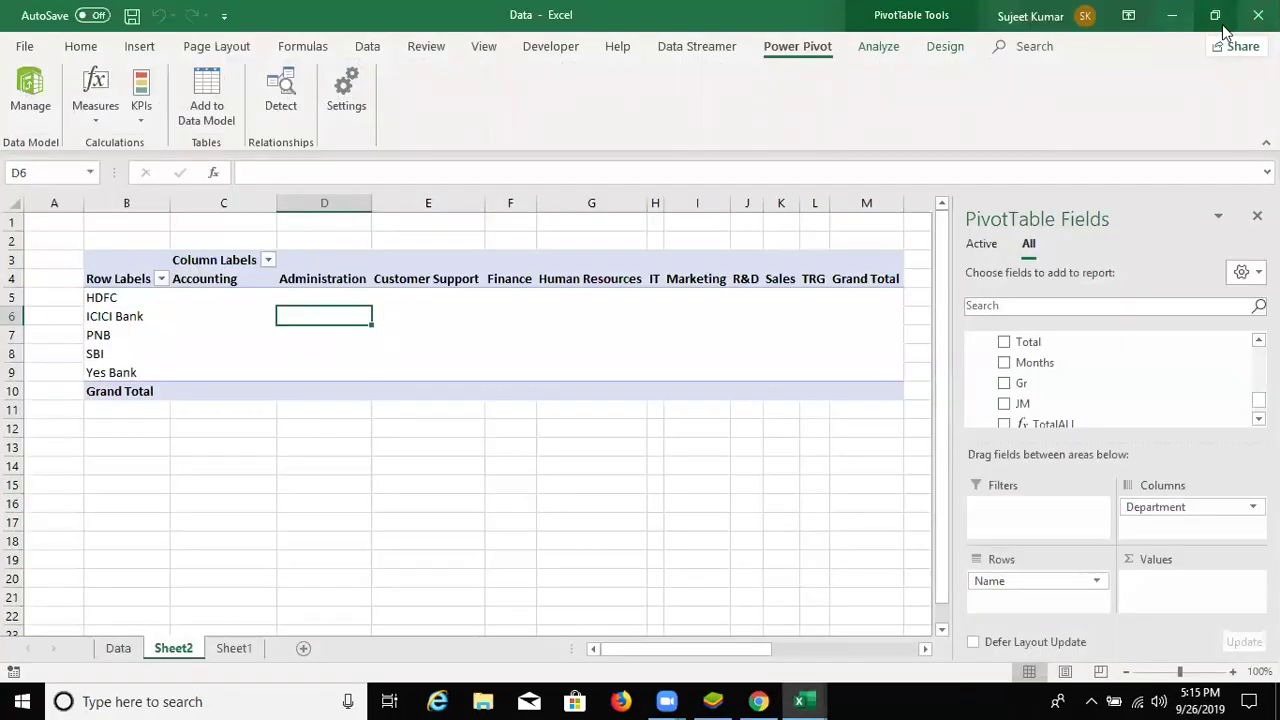
left_click(1216, 30)
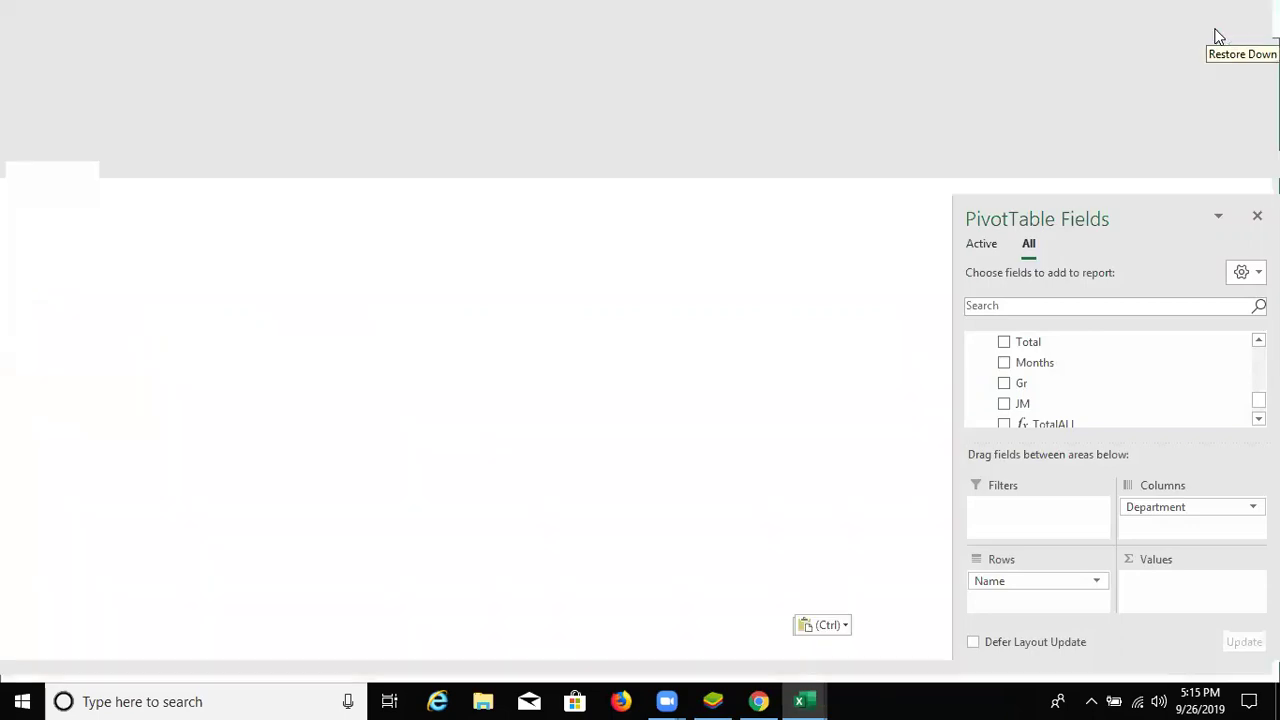
right_click(727, 123)
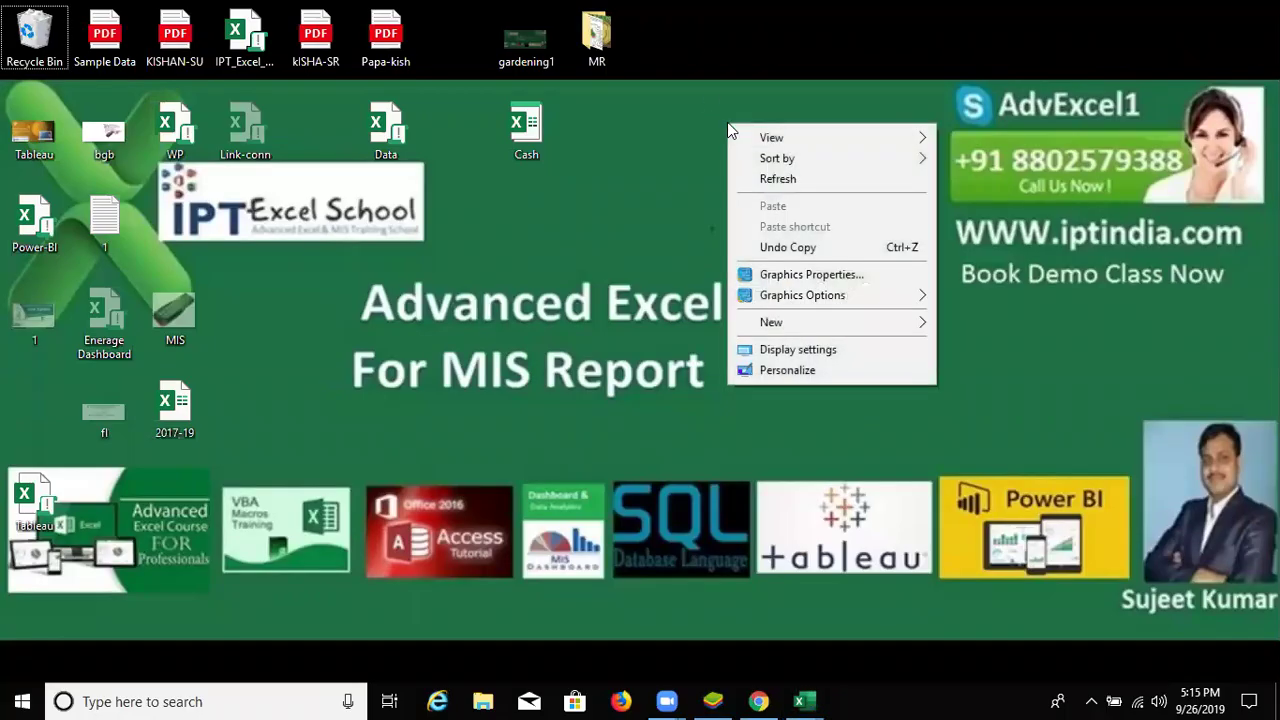
left_click(772, 177)
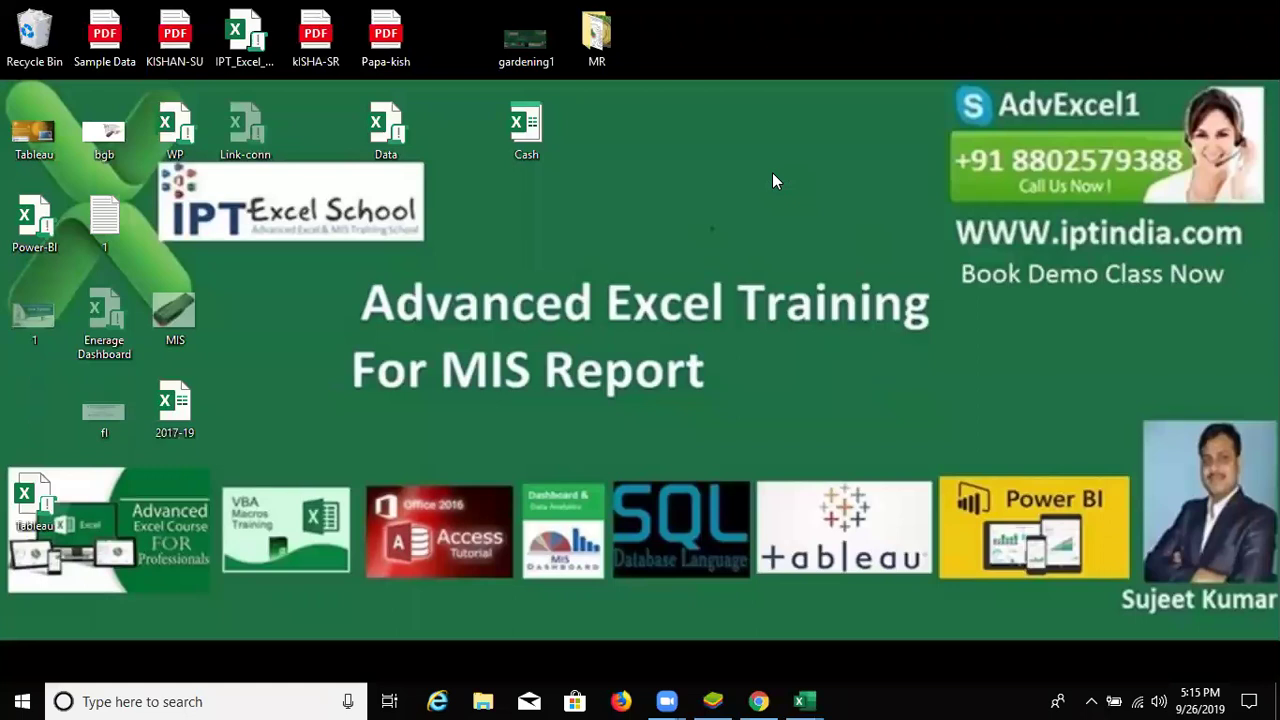